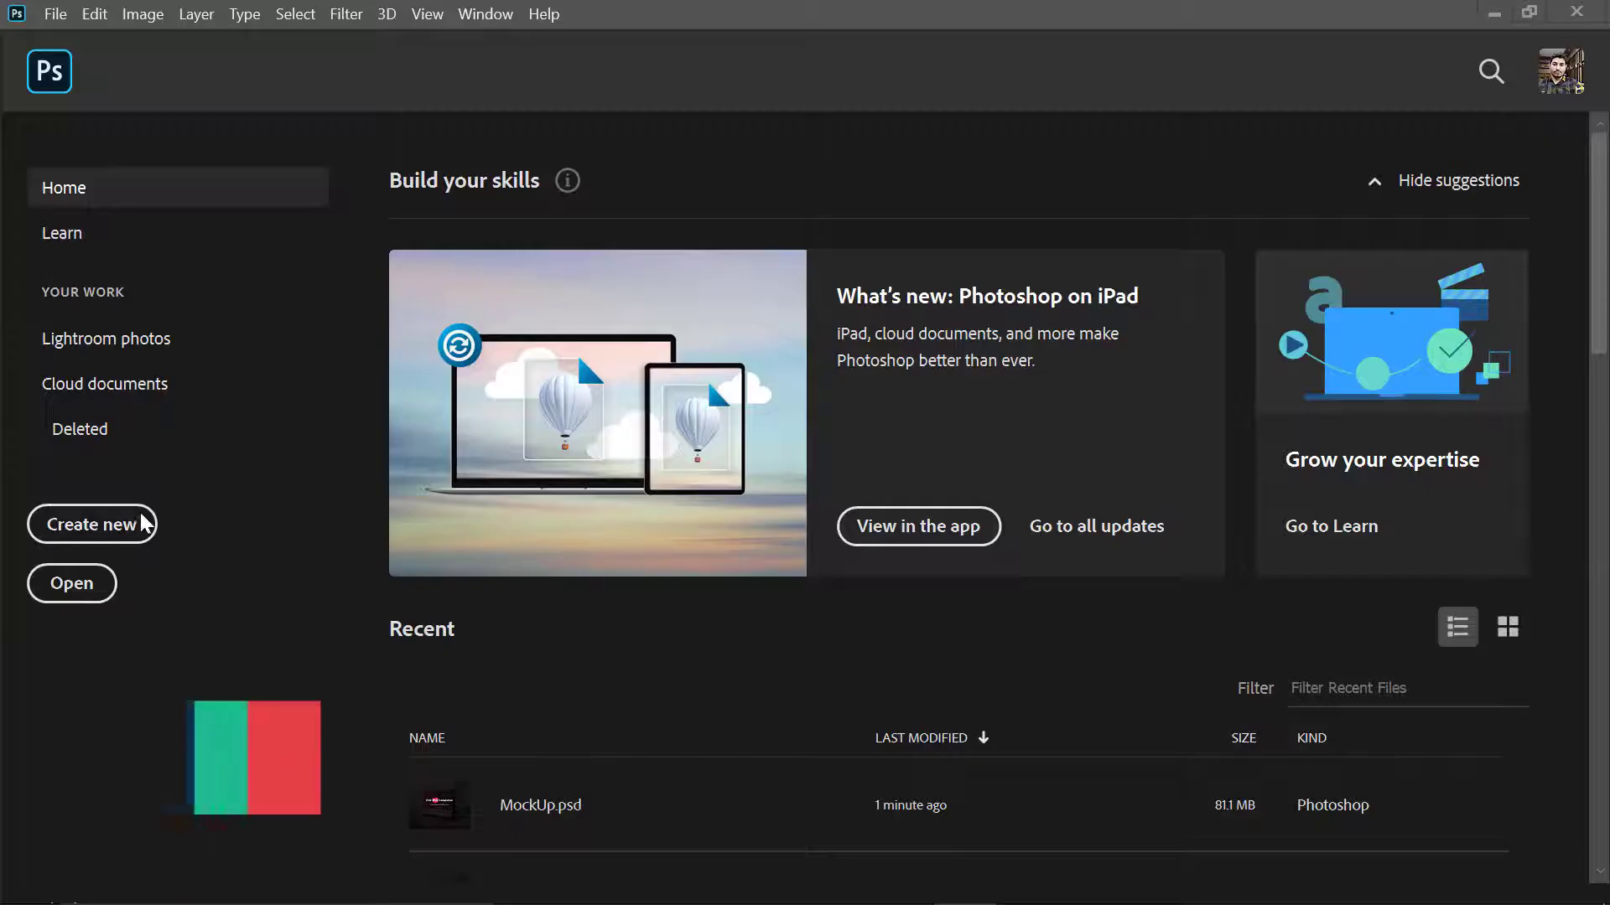
# Open the New Document dialog from Photoshop's Home screen via Create new.
pyautogui.click(114, 524)
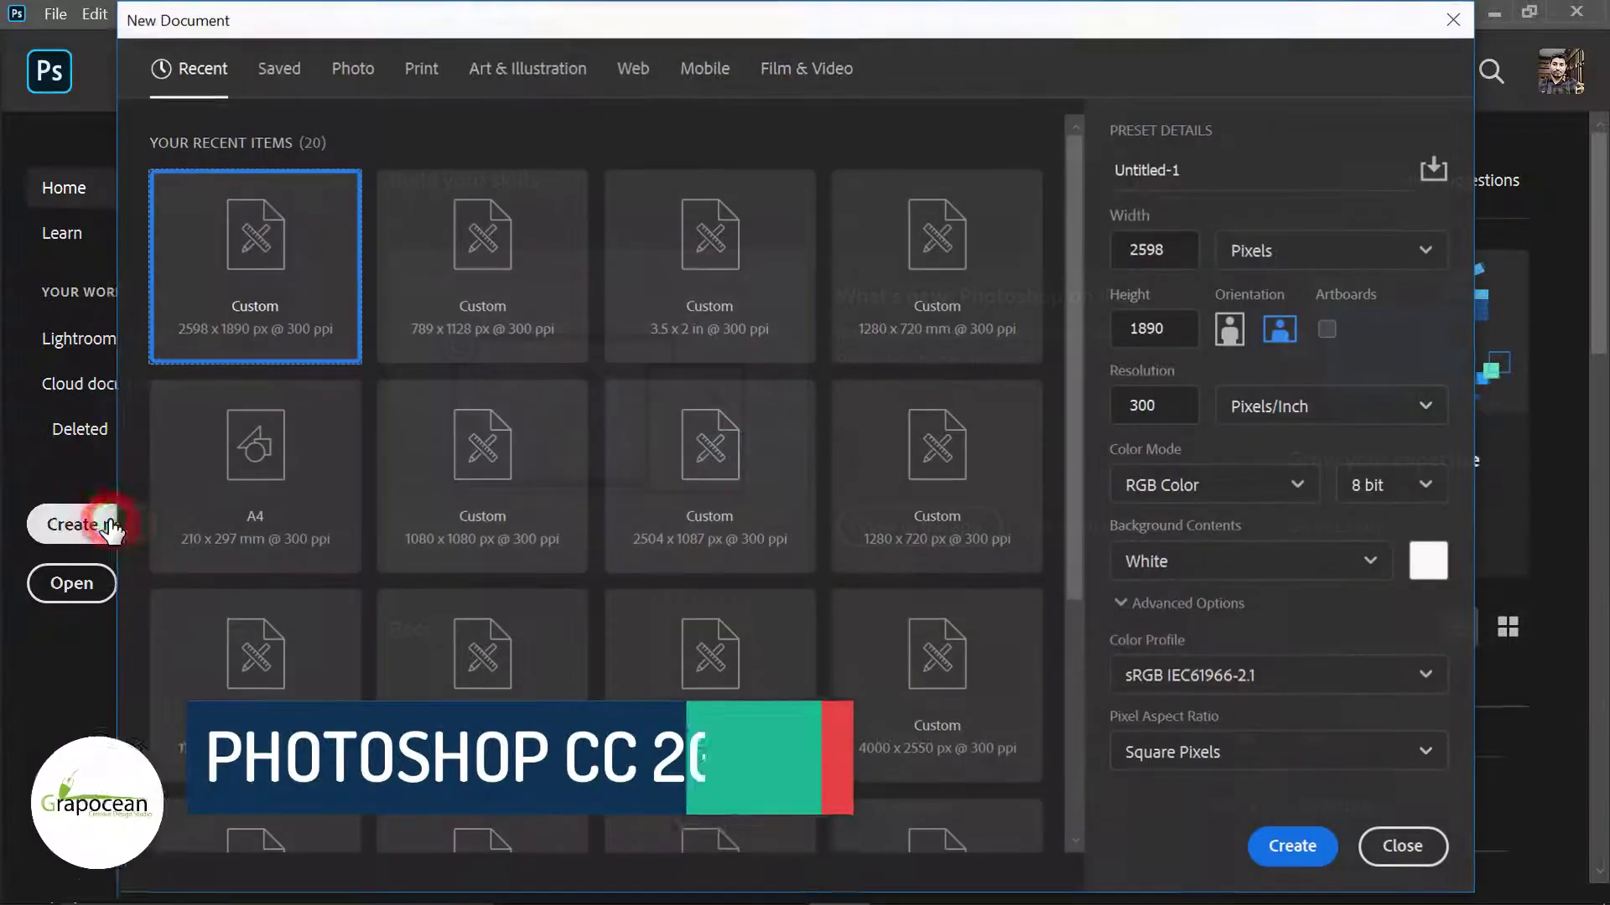
# Name the new document 'Calendar Design', keeping 2598 x 1890 px at 300 ppi.
pyautogui.click(1165, 186)
pyautogui.write('Calend')
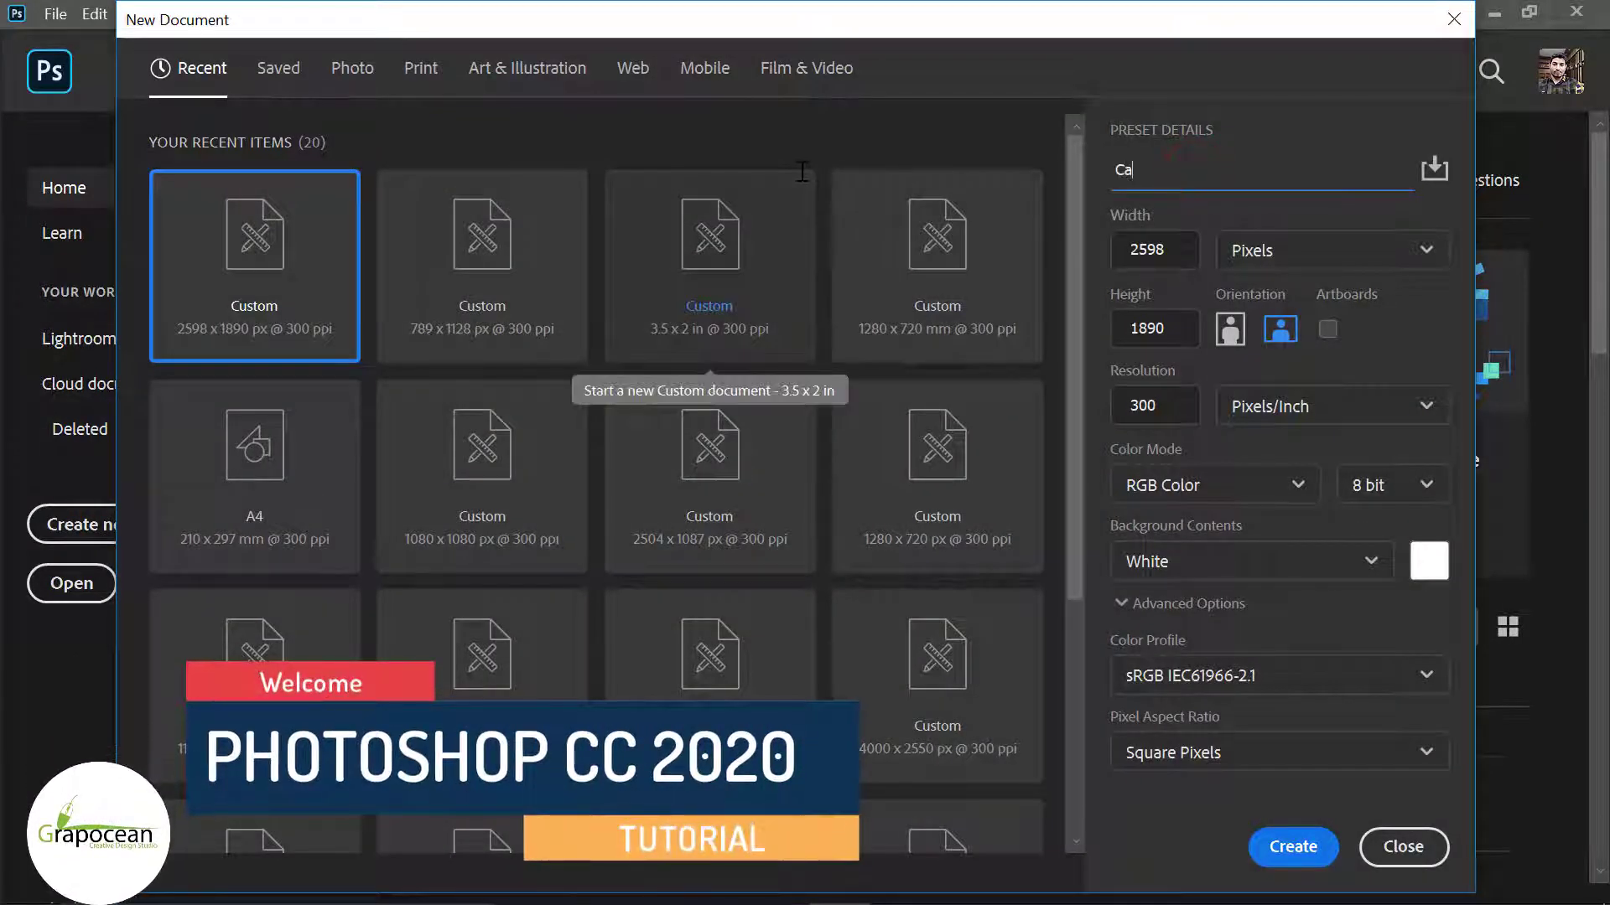
pyautogui.write('ar Design k')
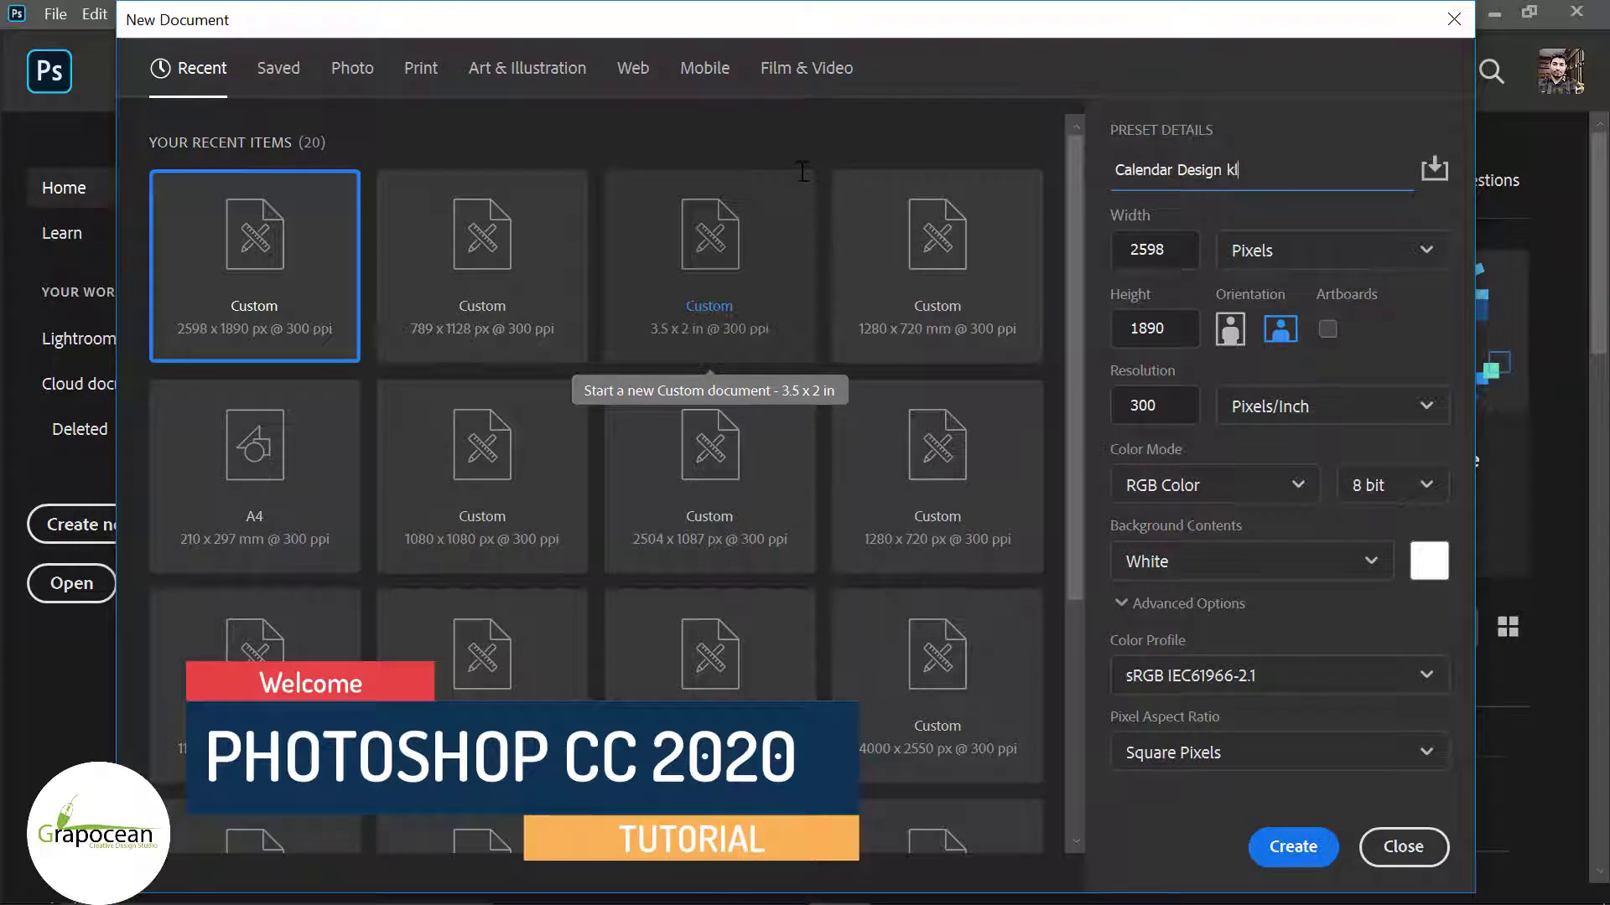
pyautogui.press('BackSpace')
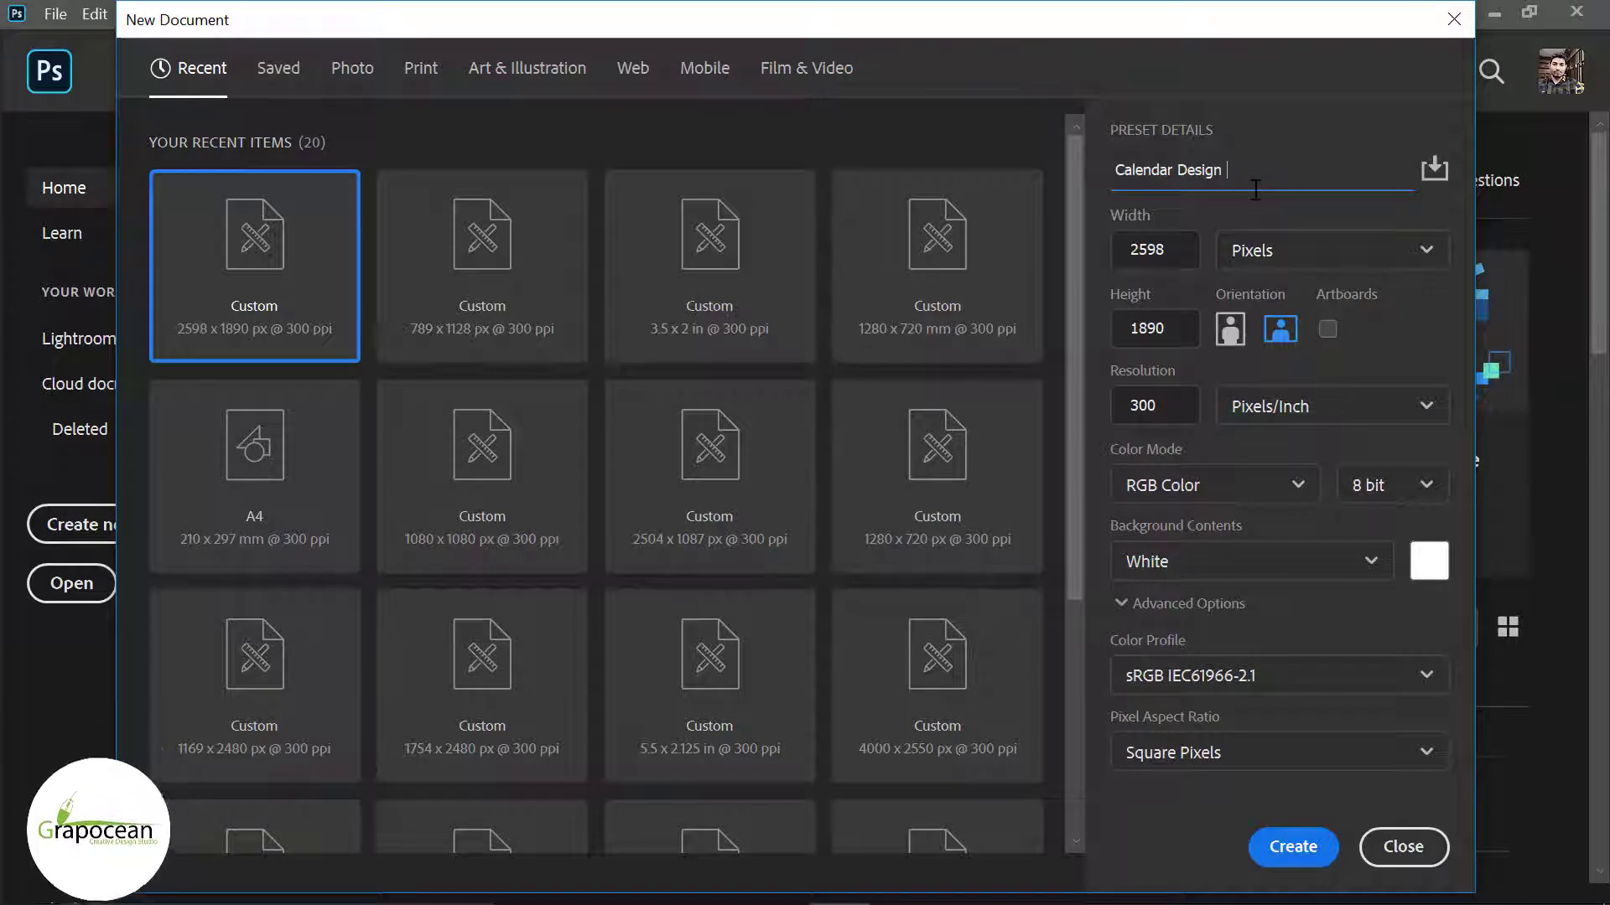
# Create the blank Calendar Design document and pick the Pen tool in Shape mode.
pyautogui.click(1301, 851)
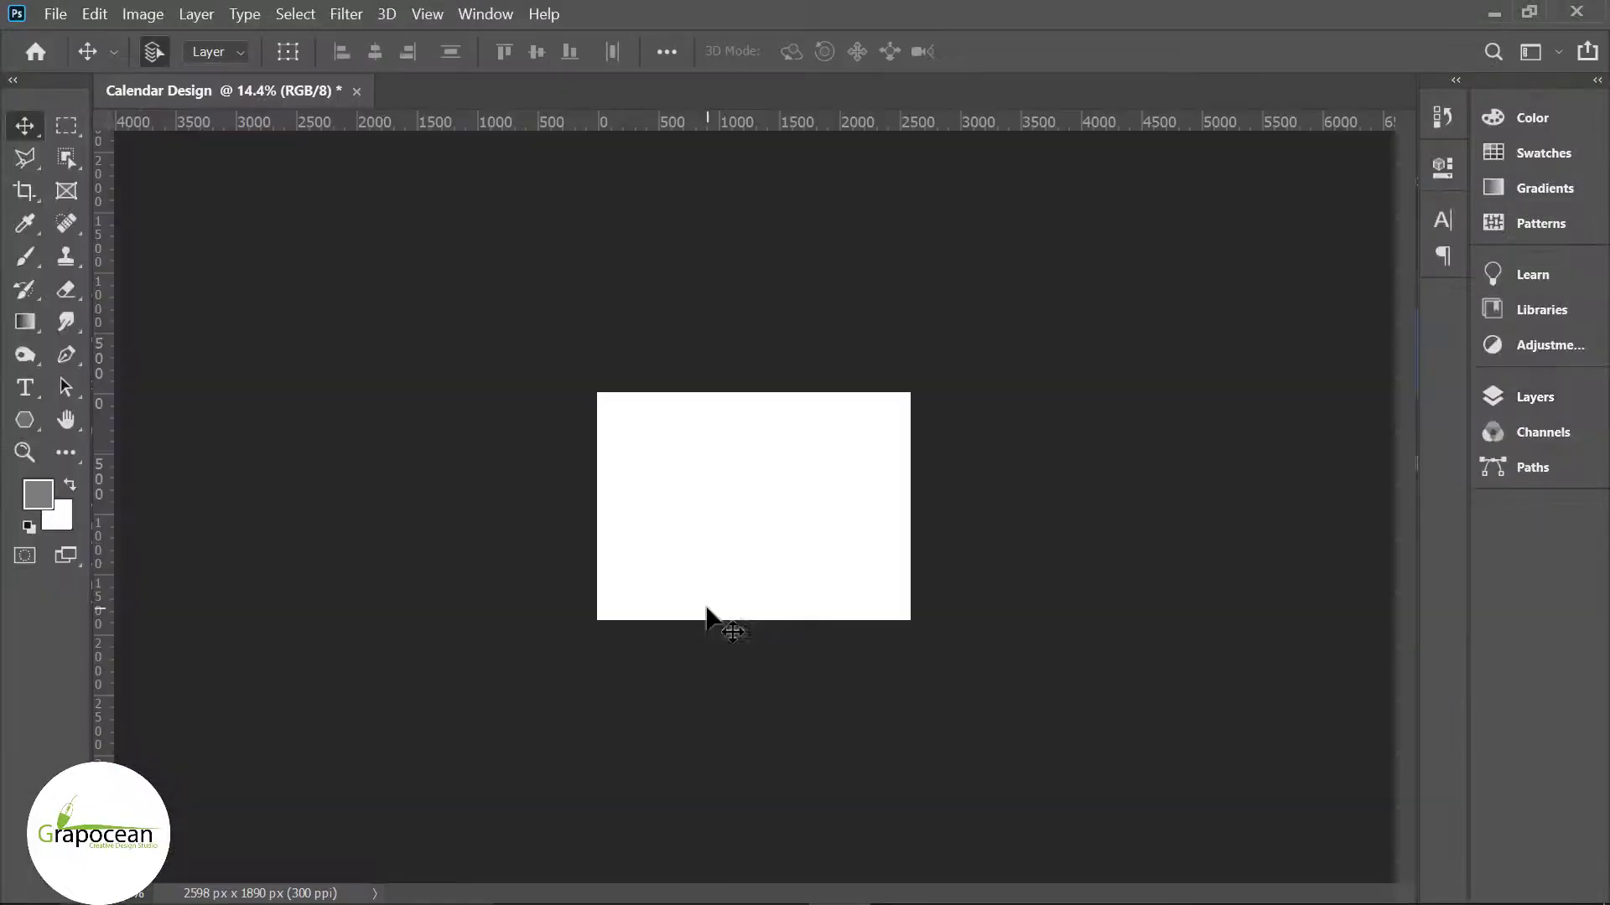
pyautogui.click(65, 355)
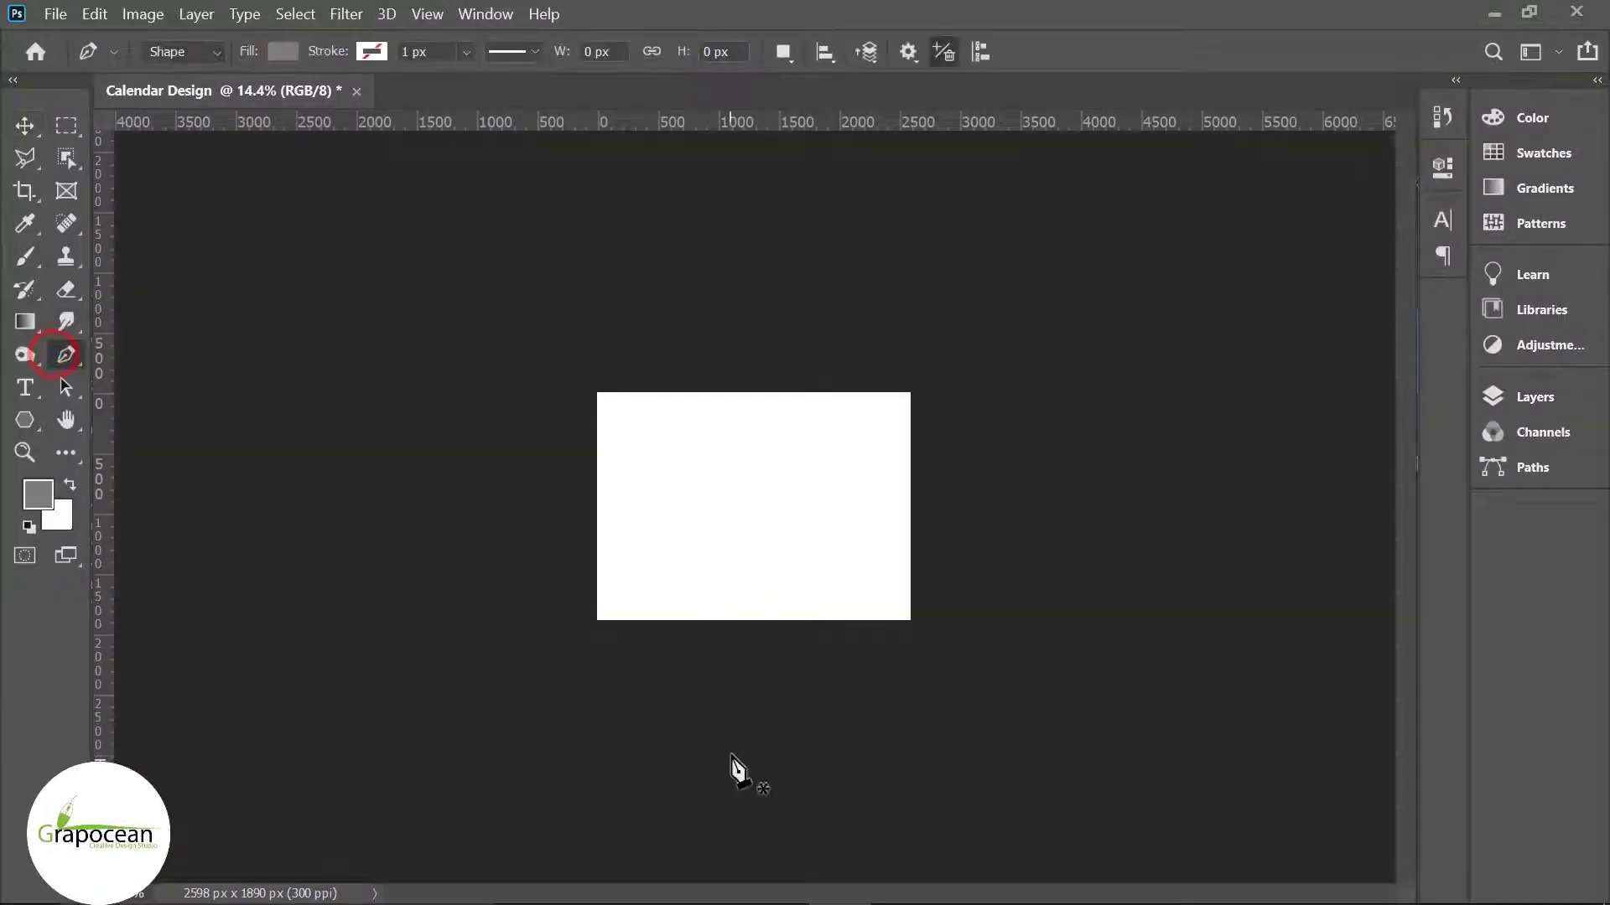
pyautogui.scroll(2, 596, 445)
pyautogui.scroll(2, 535, 461)
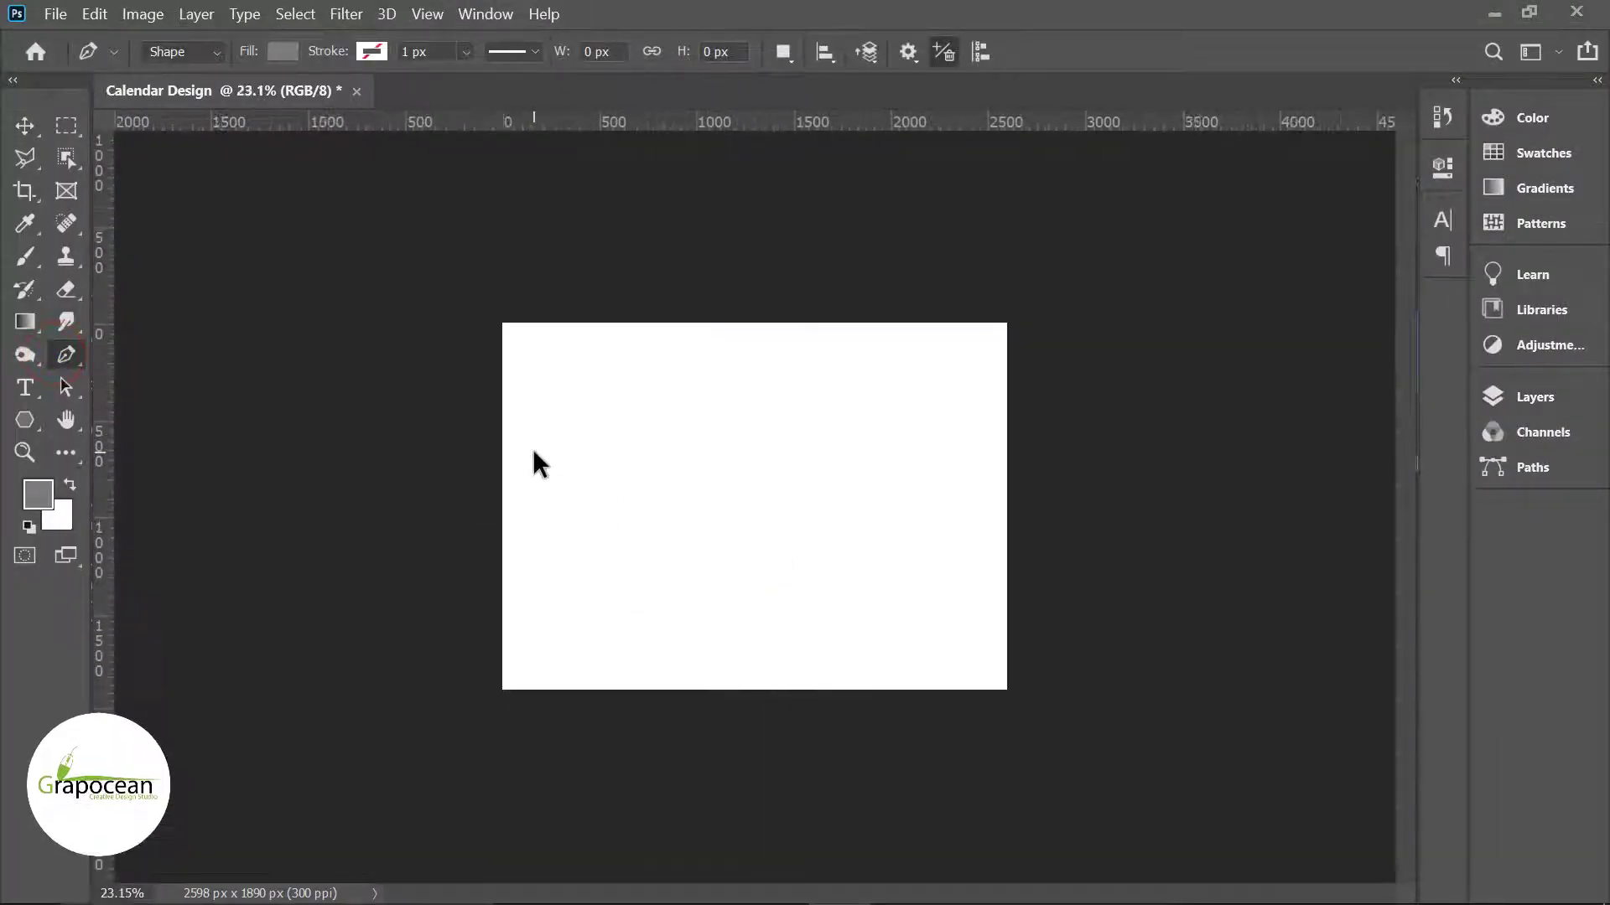
# Draw a closed grey hexagon on the left that runs off the canvas bottom.
pyautogui.click(492, 416)
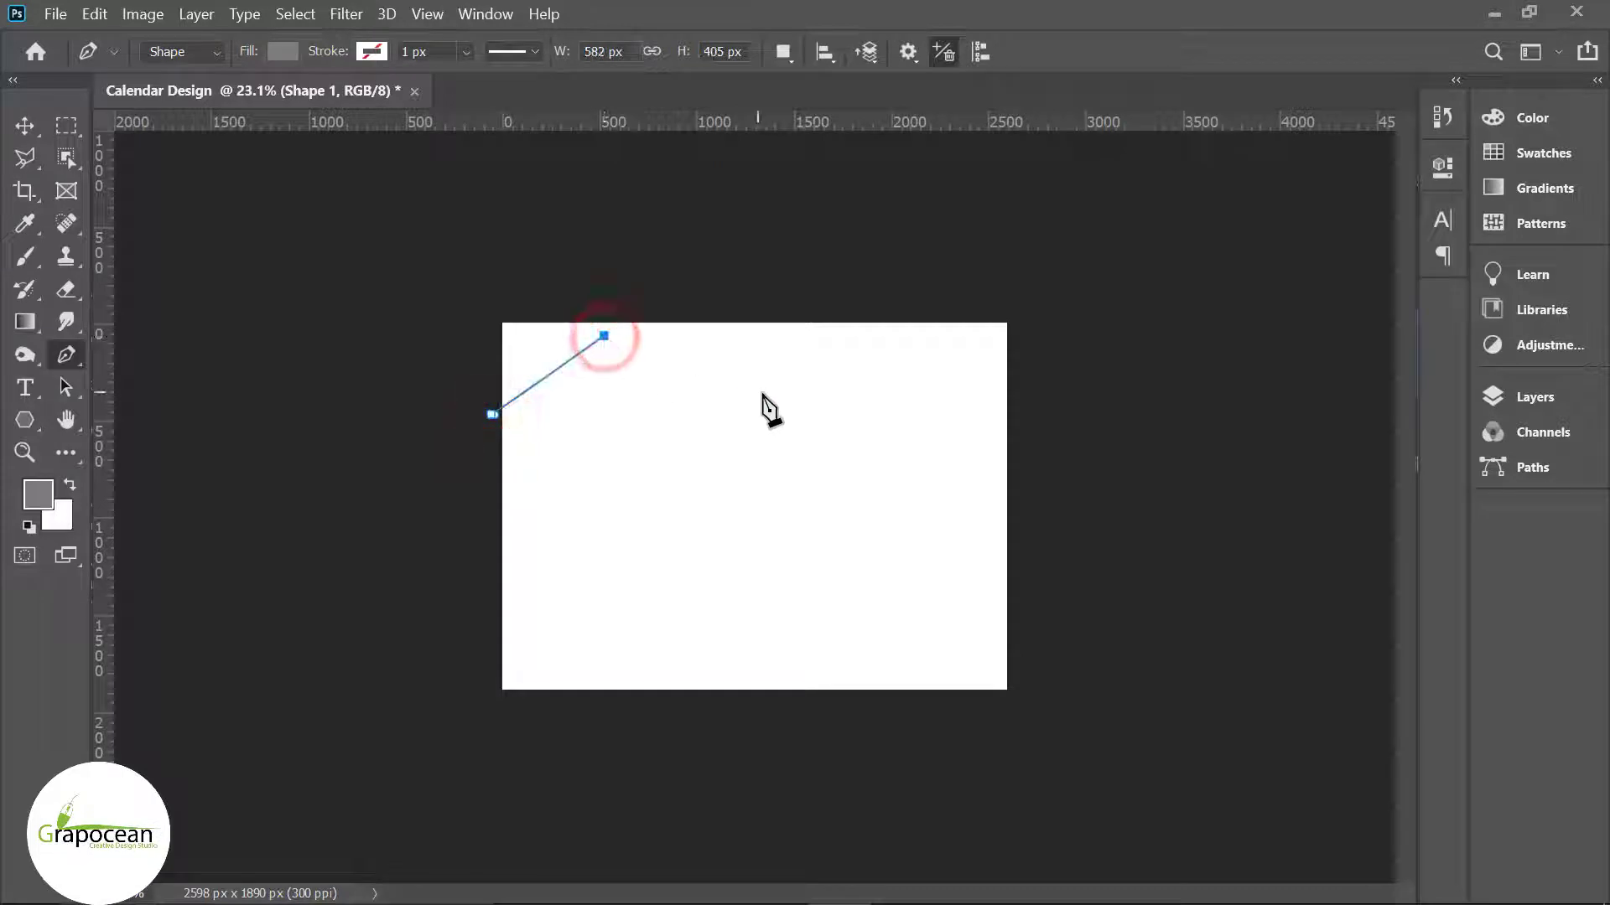
pyautogui.click(738, 405)
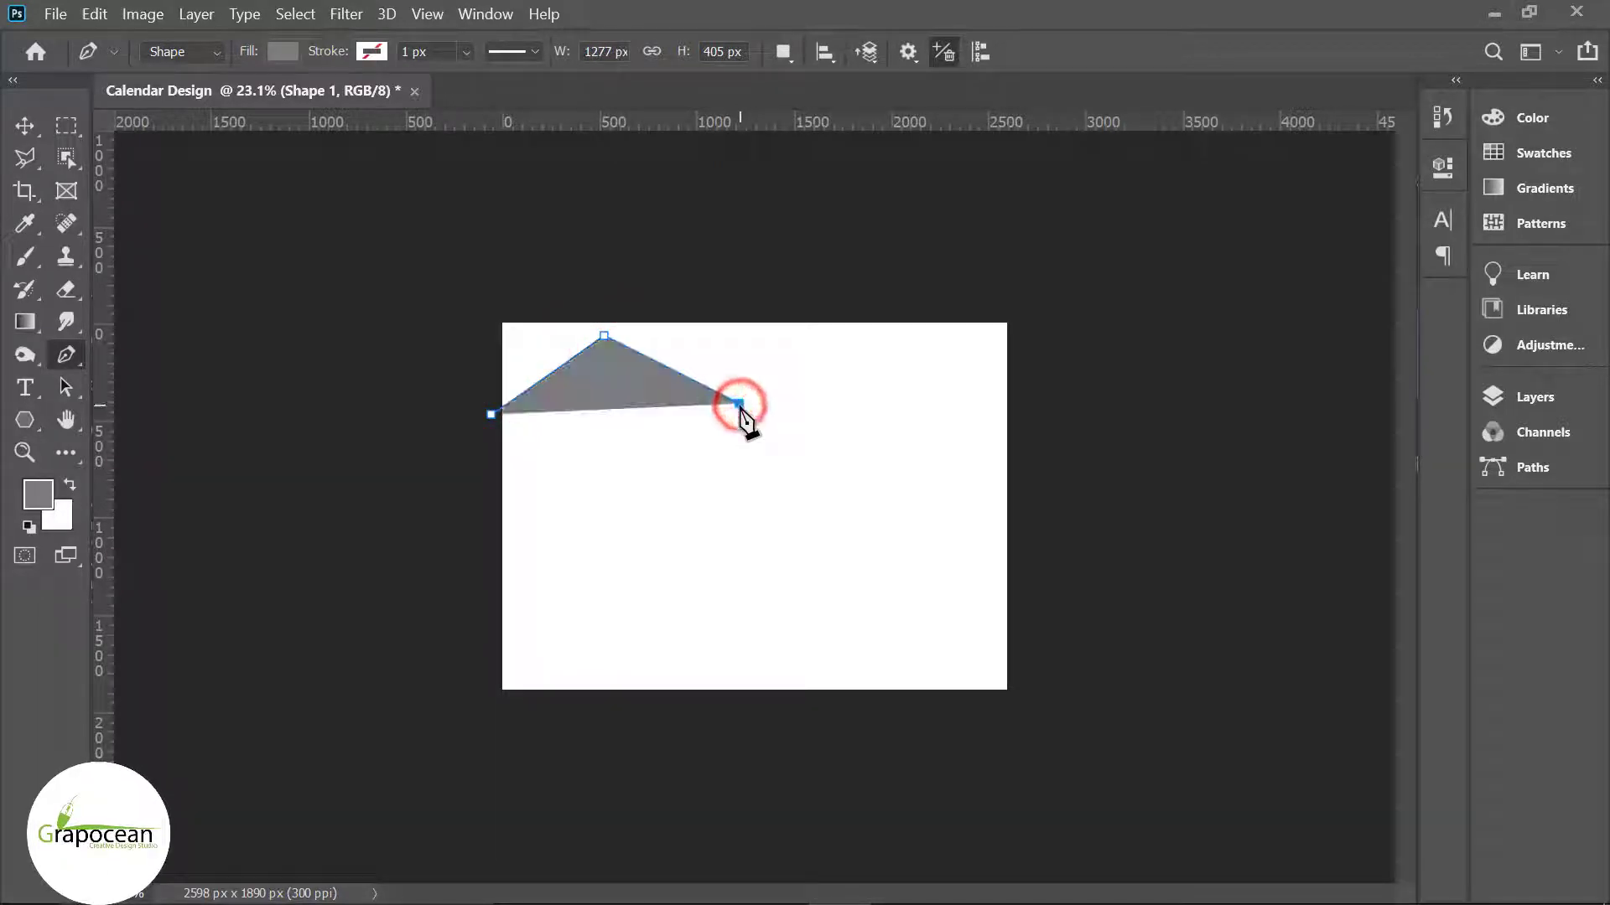
pyautogui.click(737, 528)
pyautogui.hotkey('ctrl', 'z')
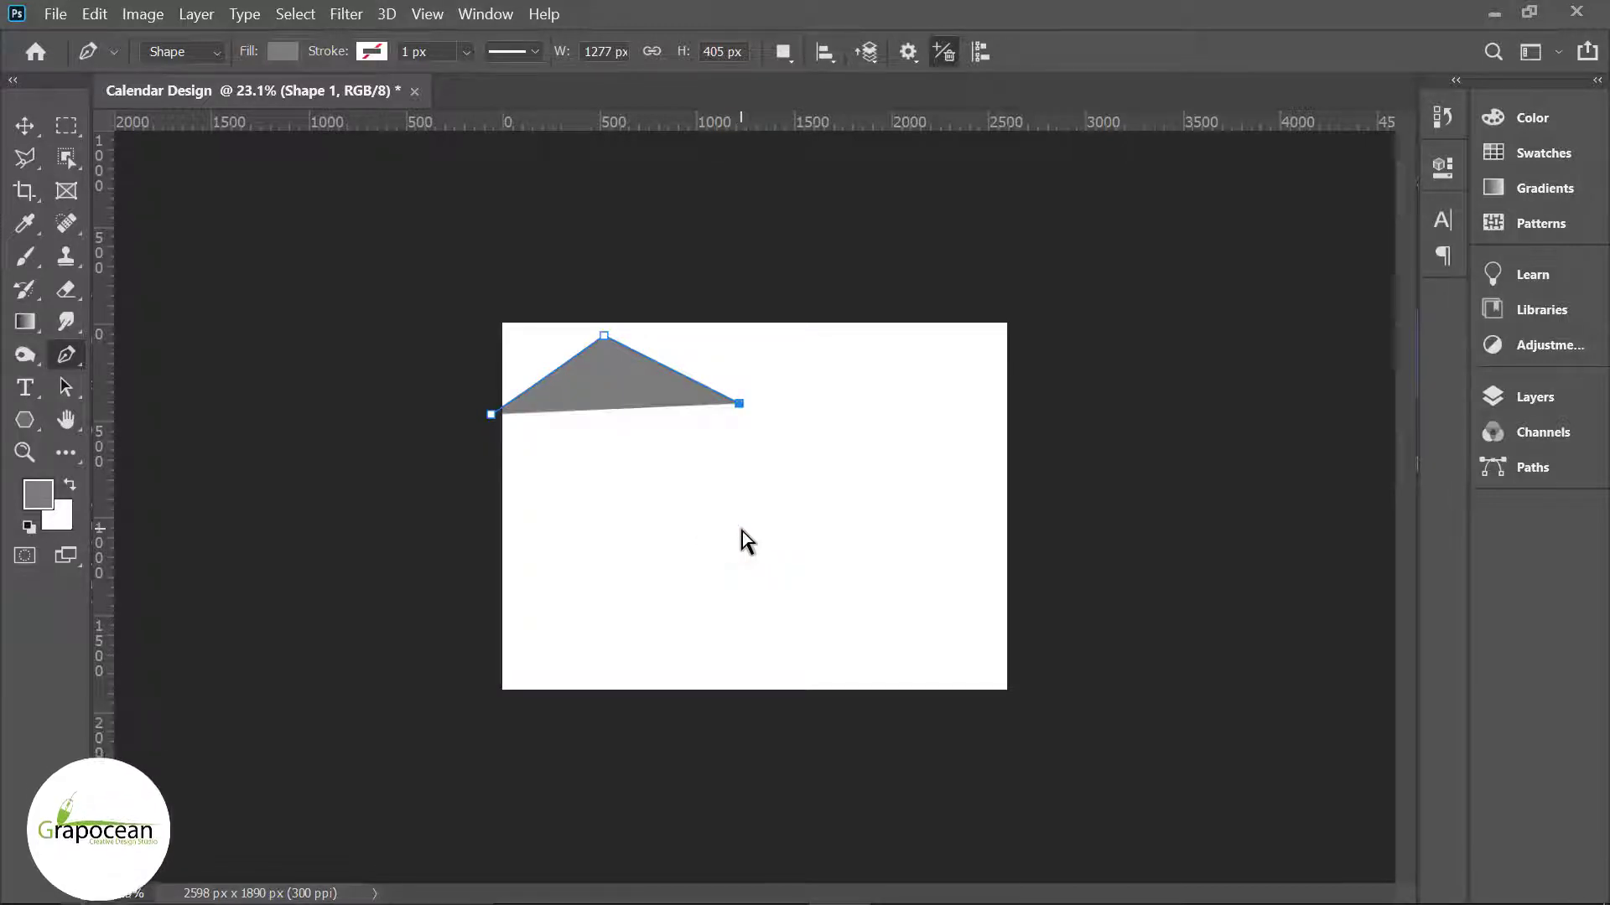
pyautogui.click(739, 527)
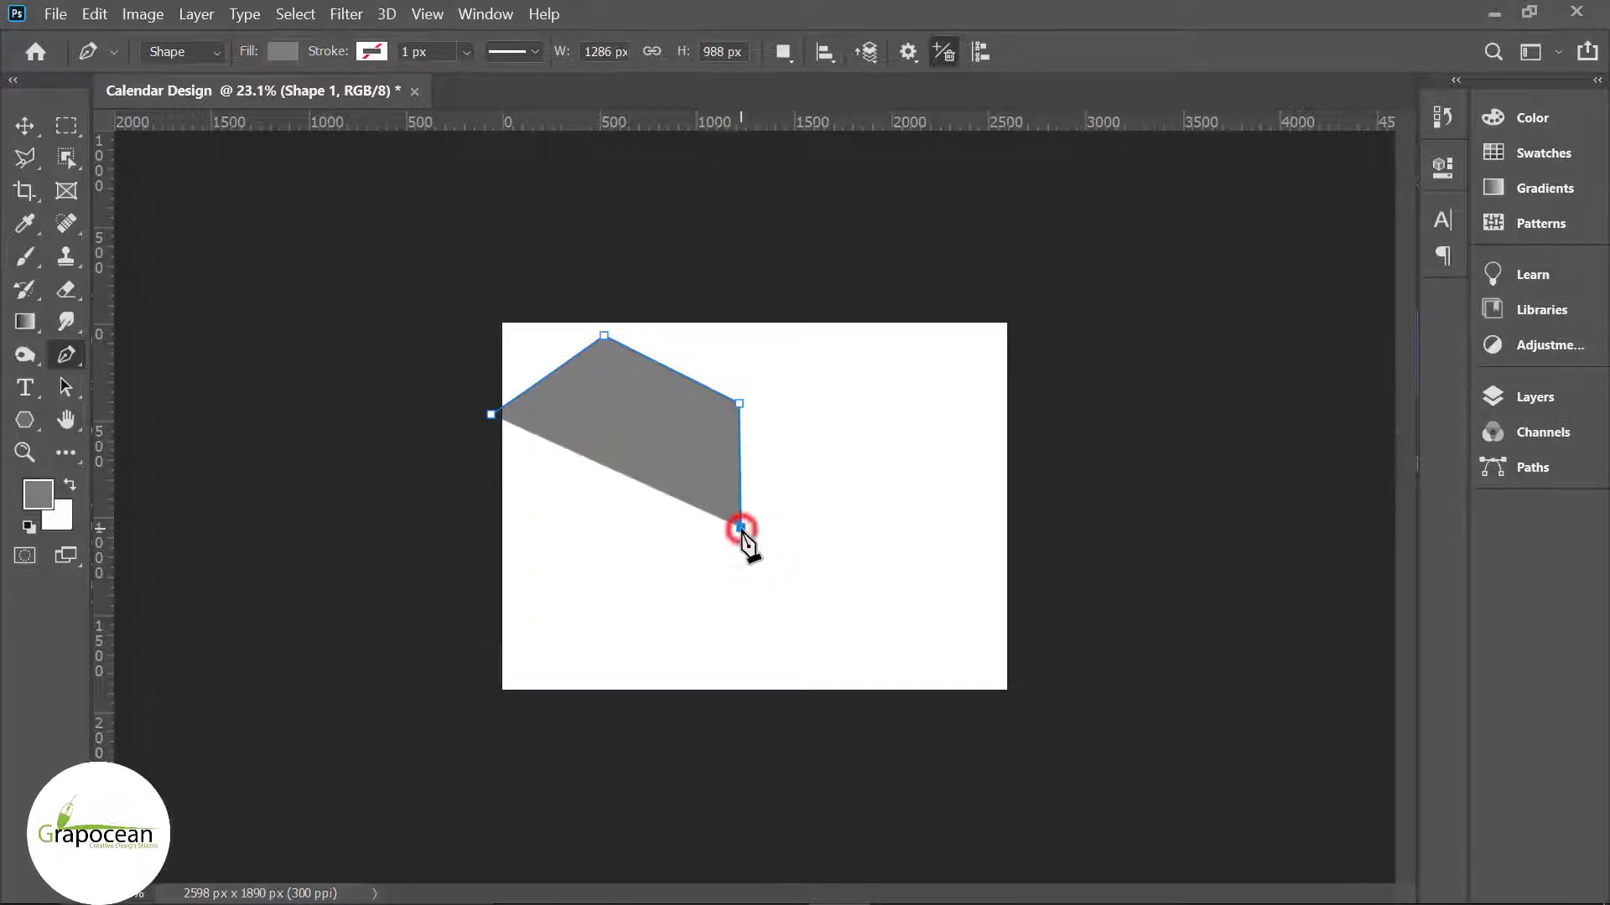
pyautogui.click(526, 702)
pyautogui.hotkey('ctrl', 'z')
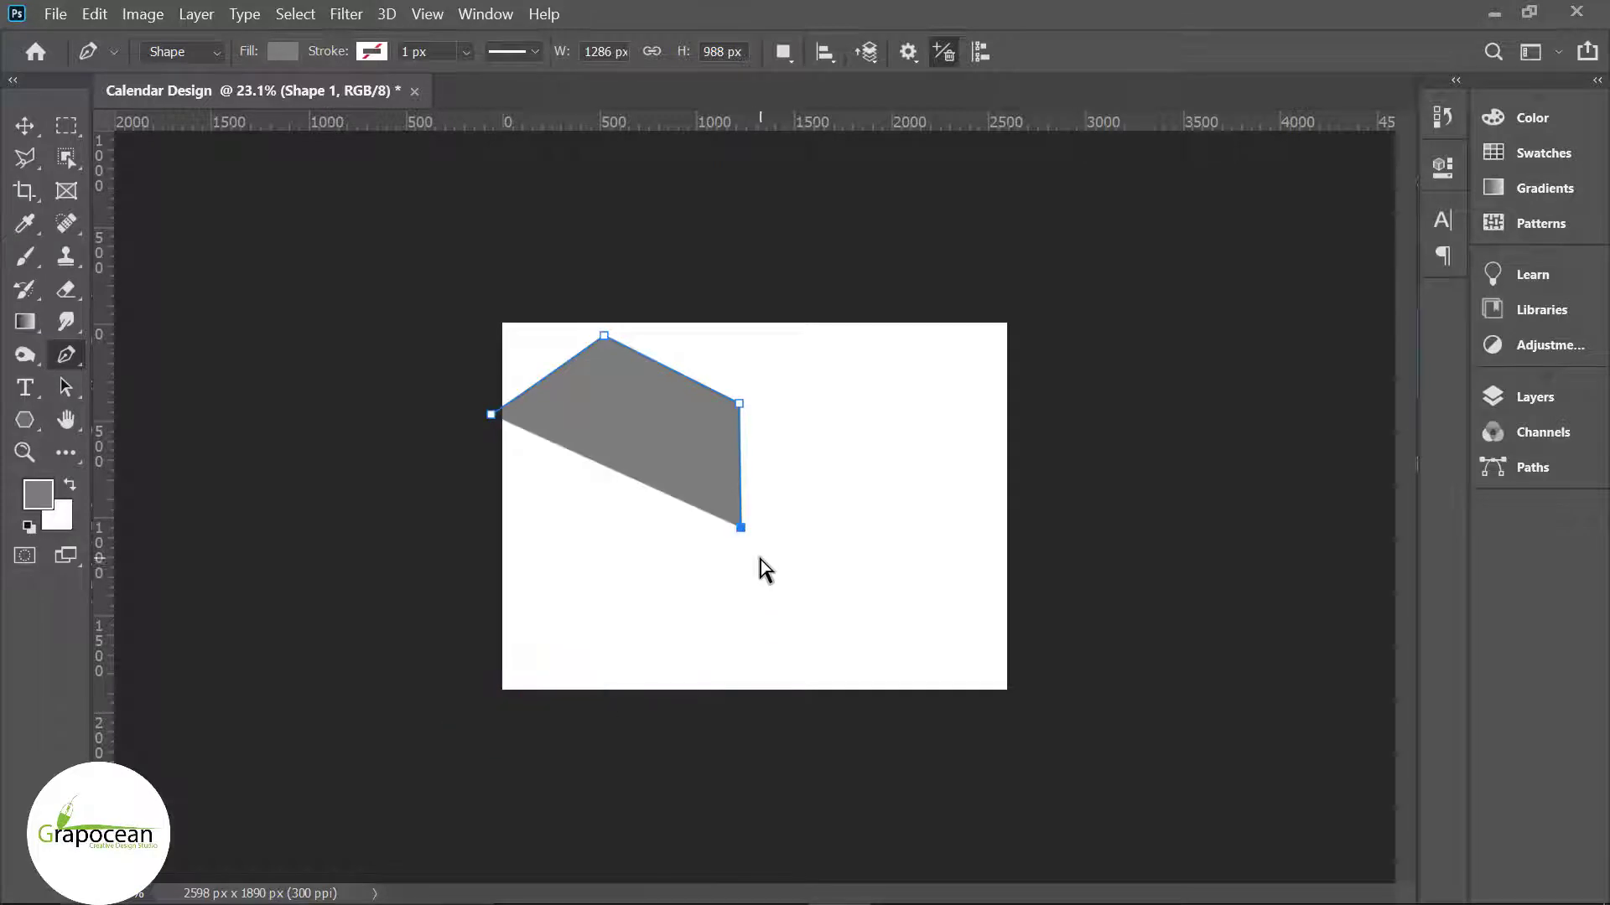
pyautogui.hotkey('ctrl', 'z')
pyautogui.click(741, 554)
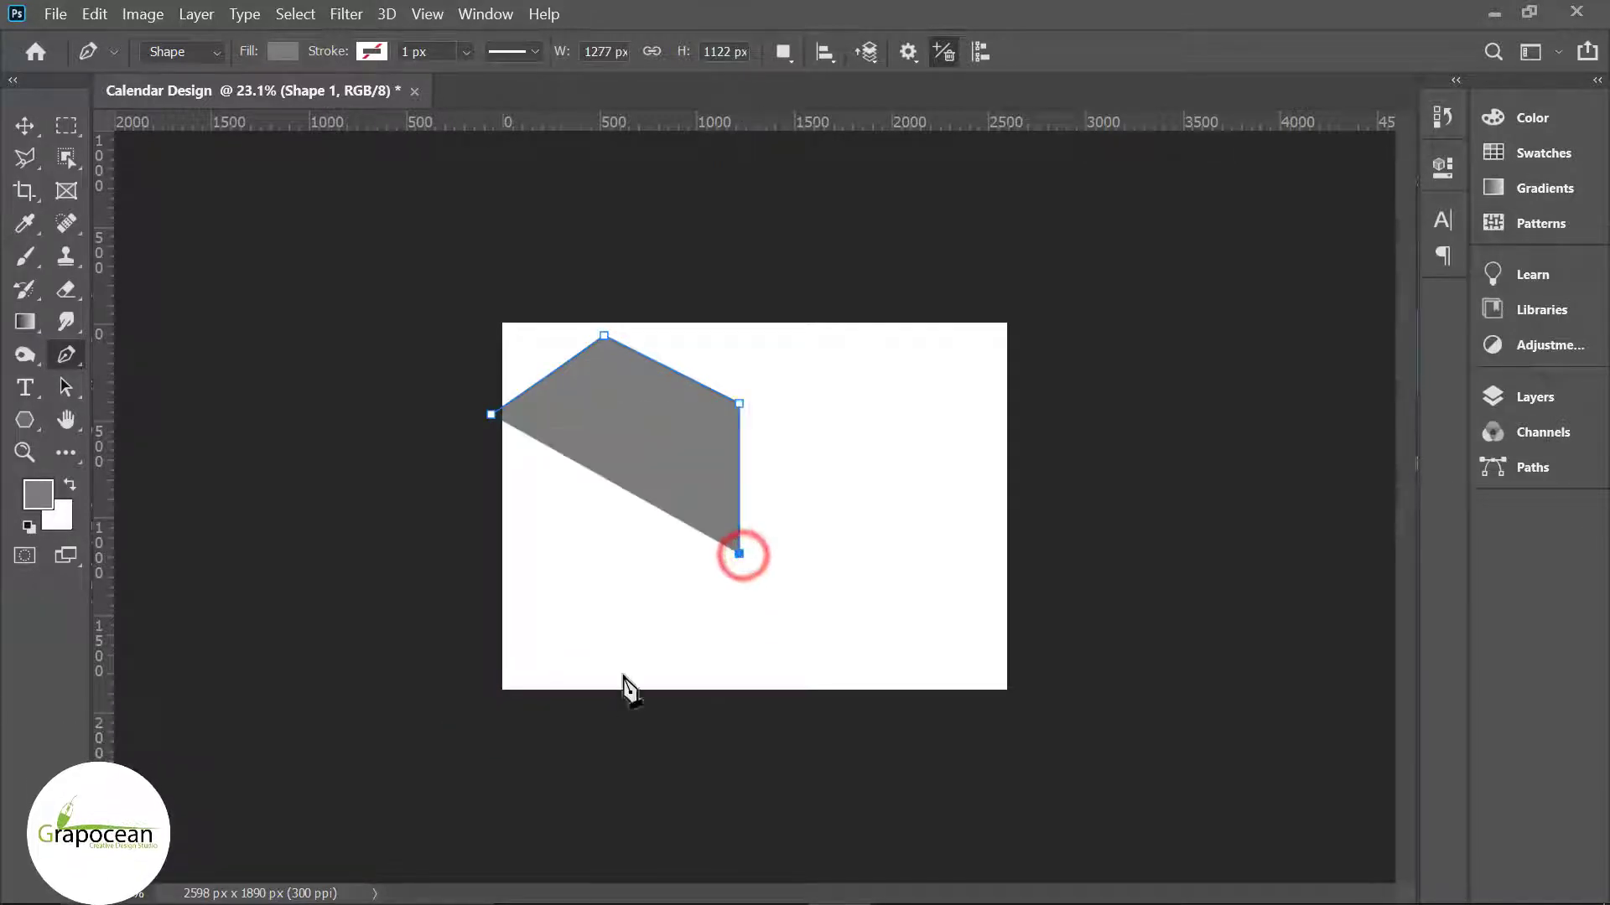
pyautogui.click(503, 744)
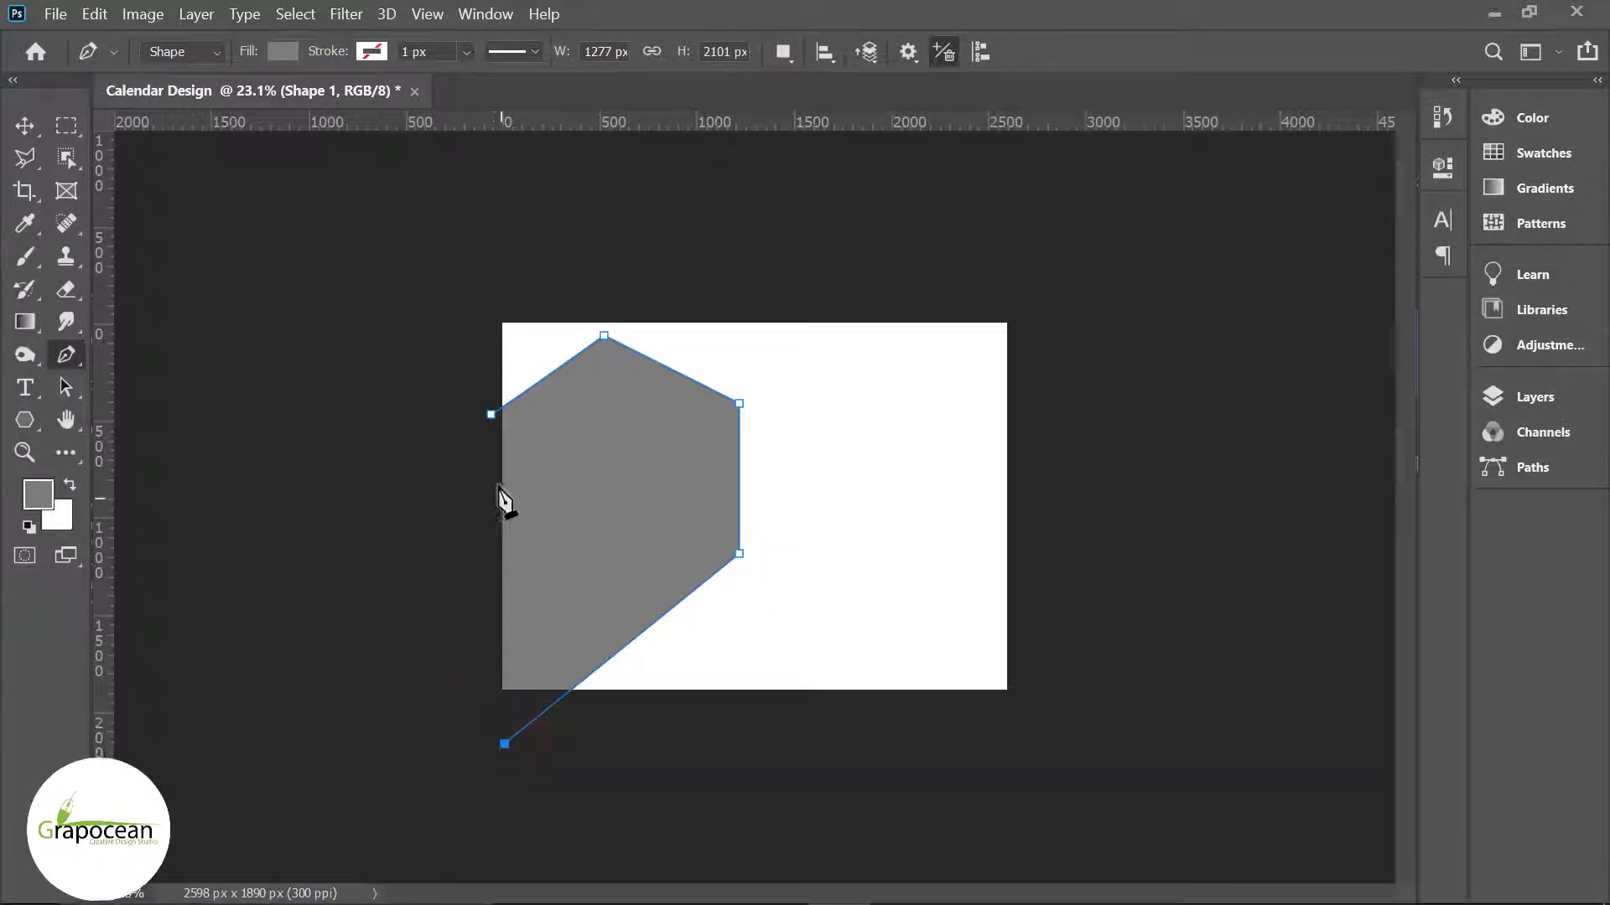
pyautogui.click(492, 414)
pyautogui.click(21, 130)
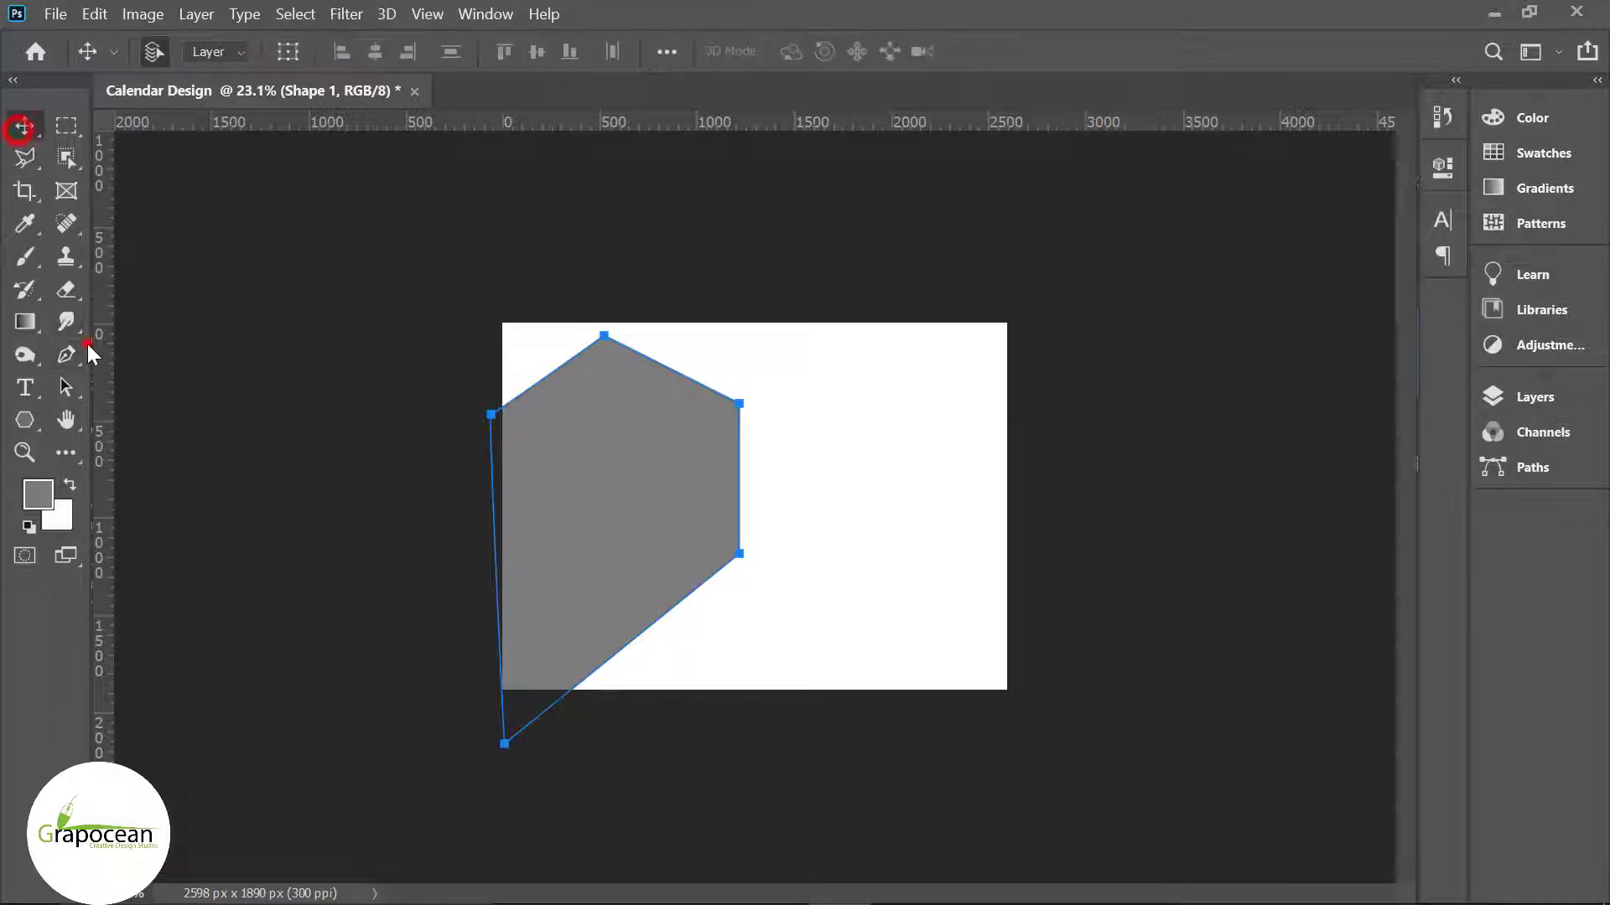
pyautogui.click(381, 514)
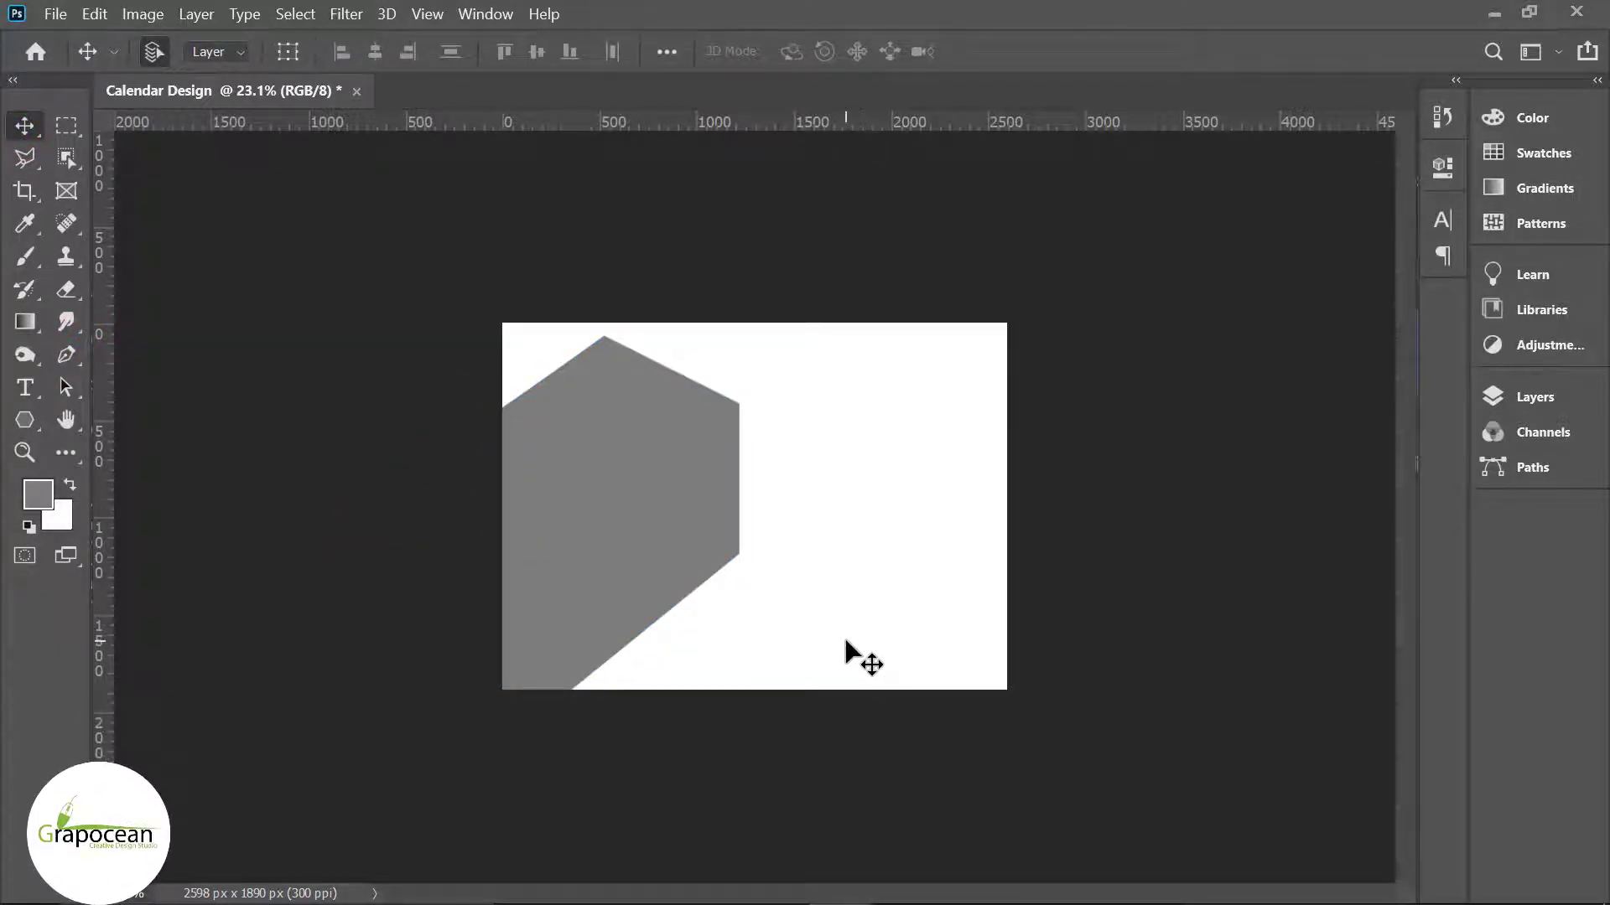
# Add a new empty layer and switch back to the Pen tool.
pyautogui.click(1553, 399)
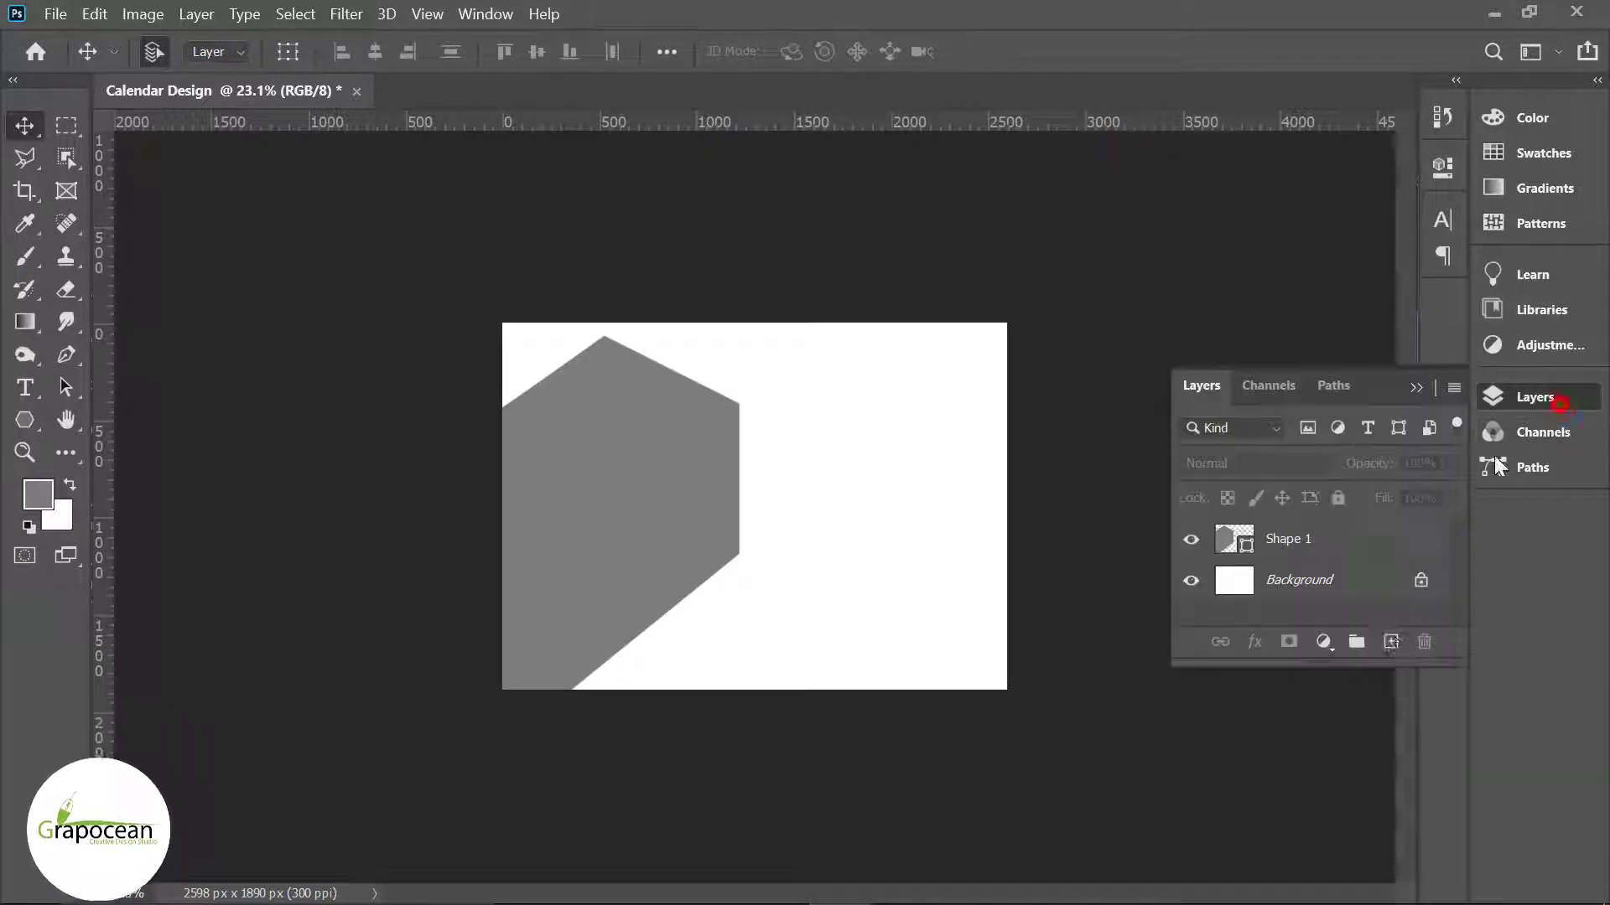
pyautogui.click(1390, 641)
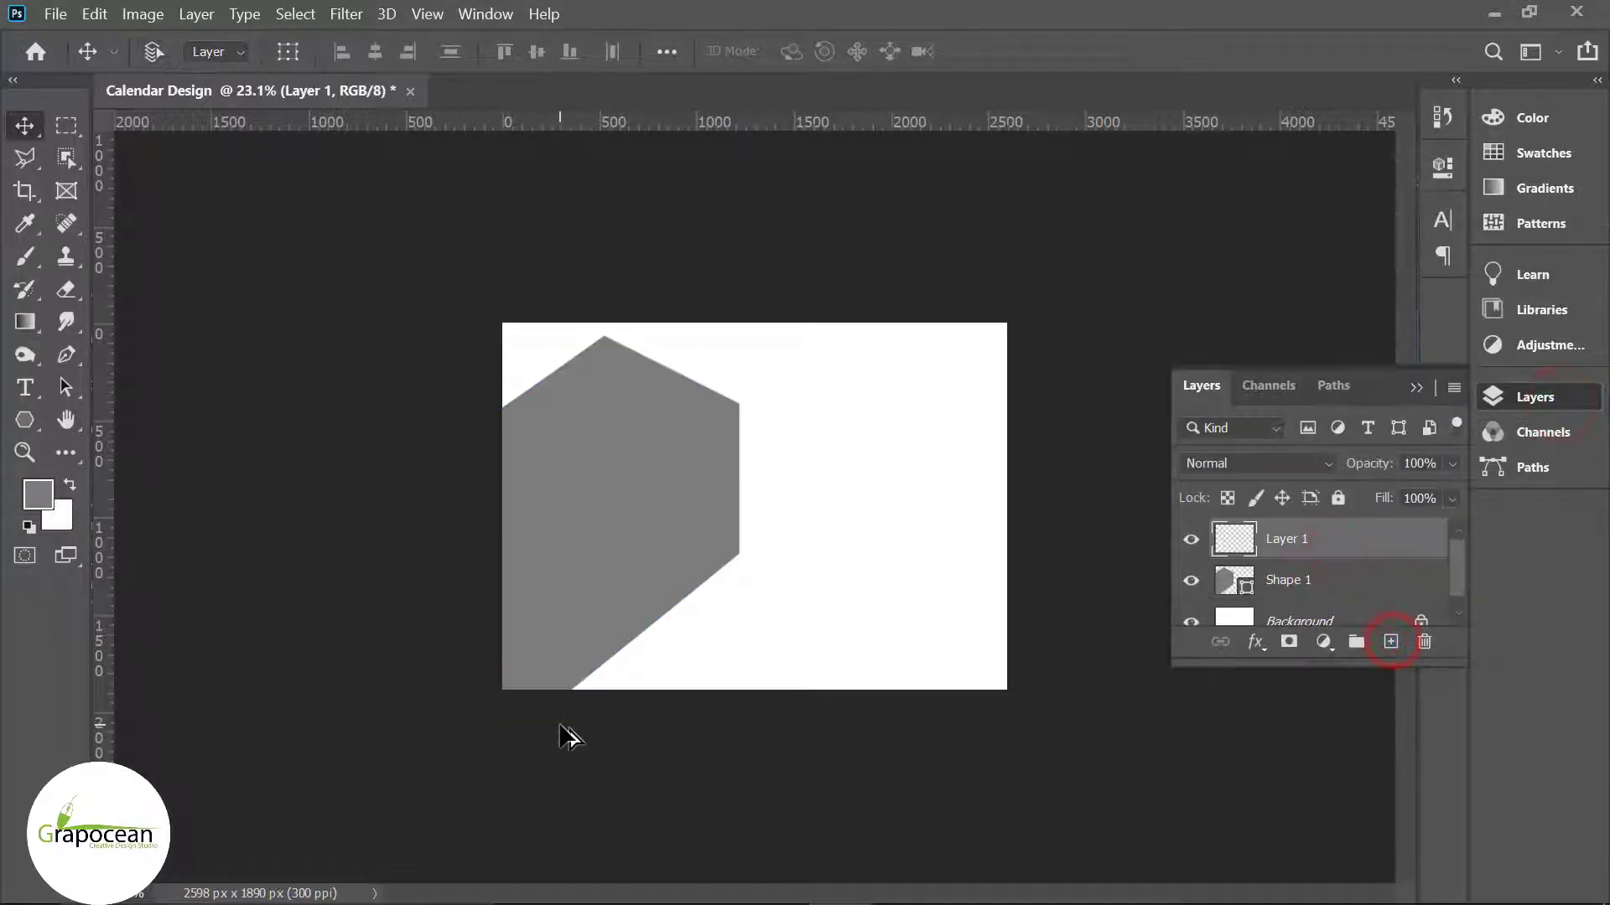
pyautogui.scroll(3, 564, 726)
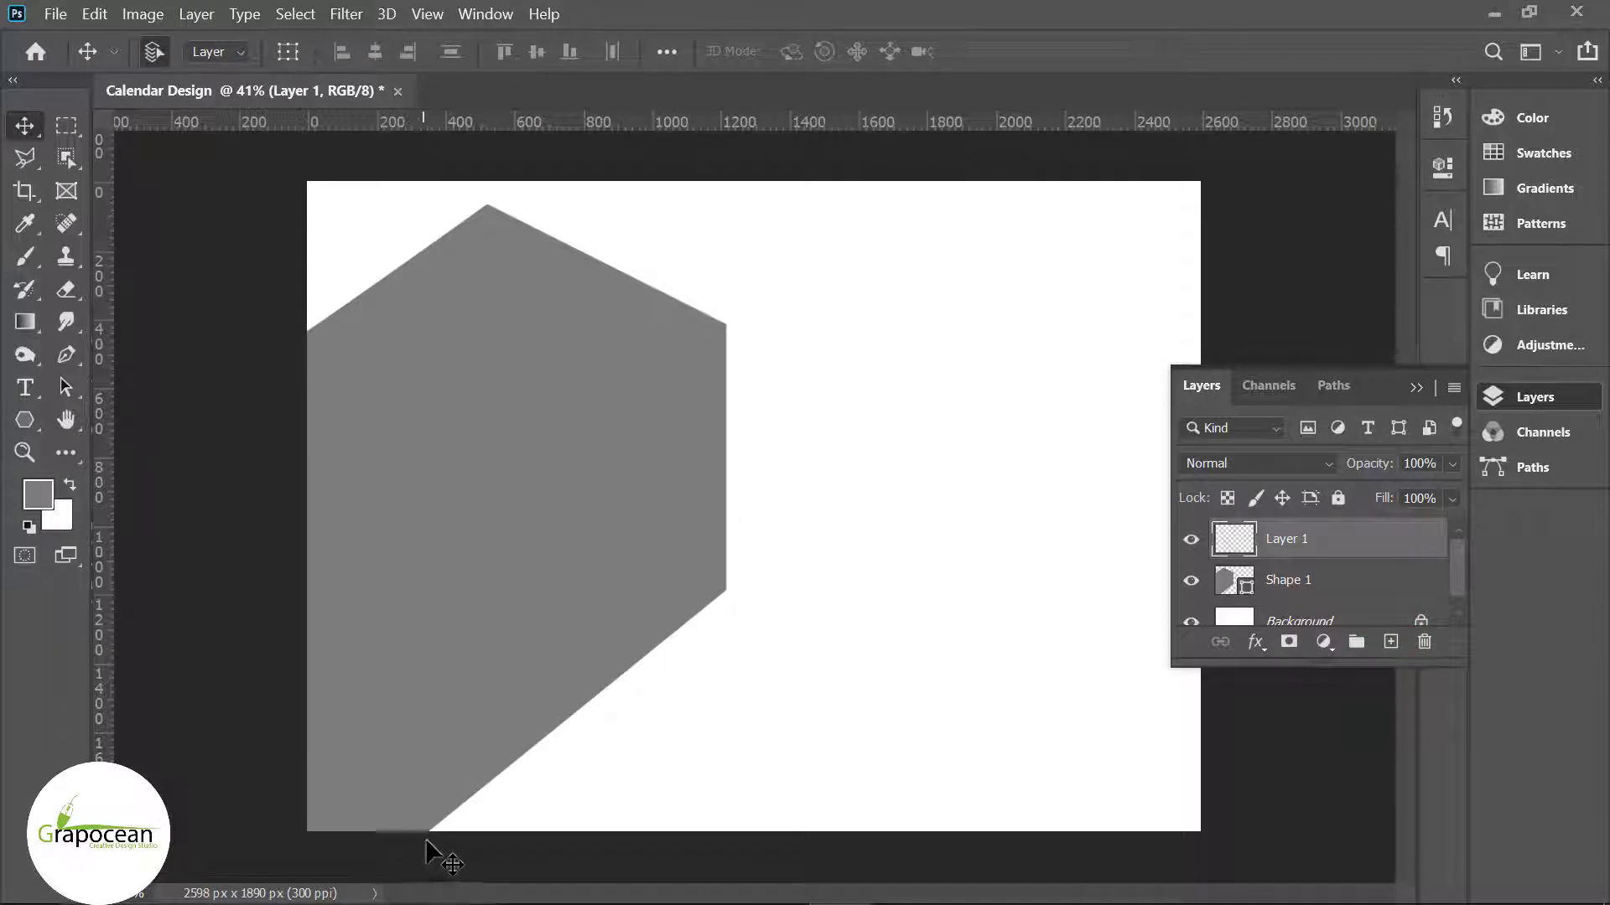
pyautogui.click(431, 837)
pyautogui.press('p')
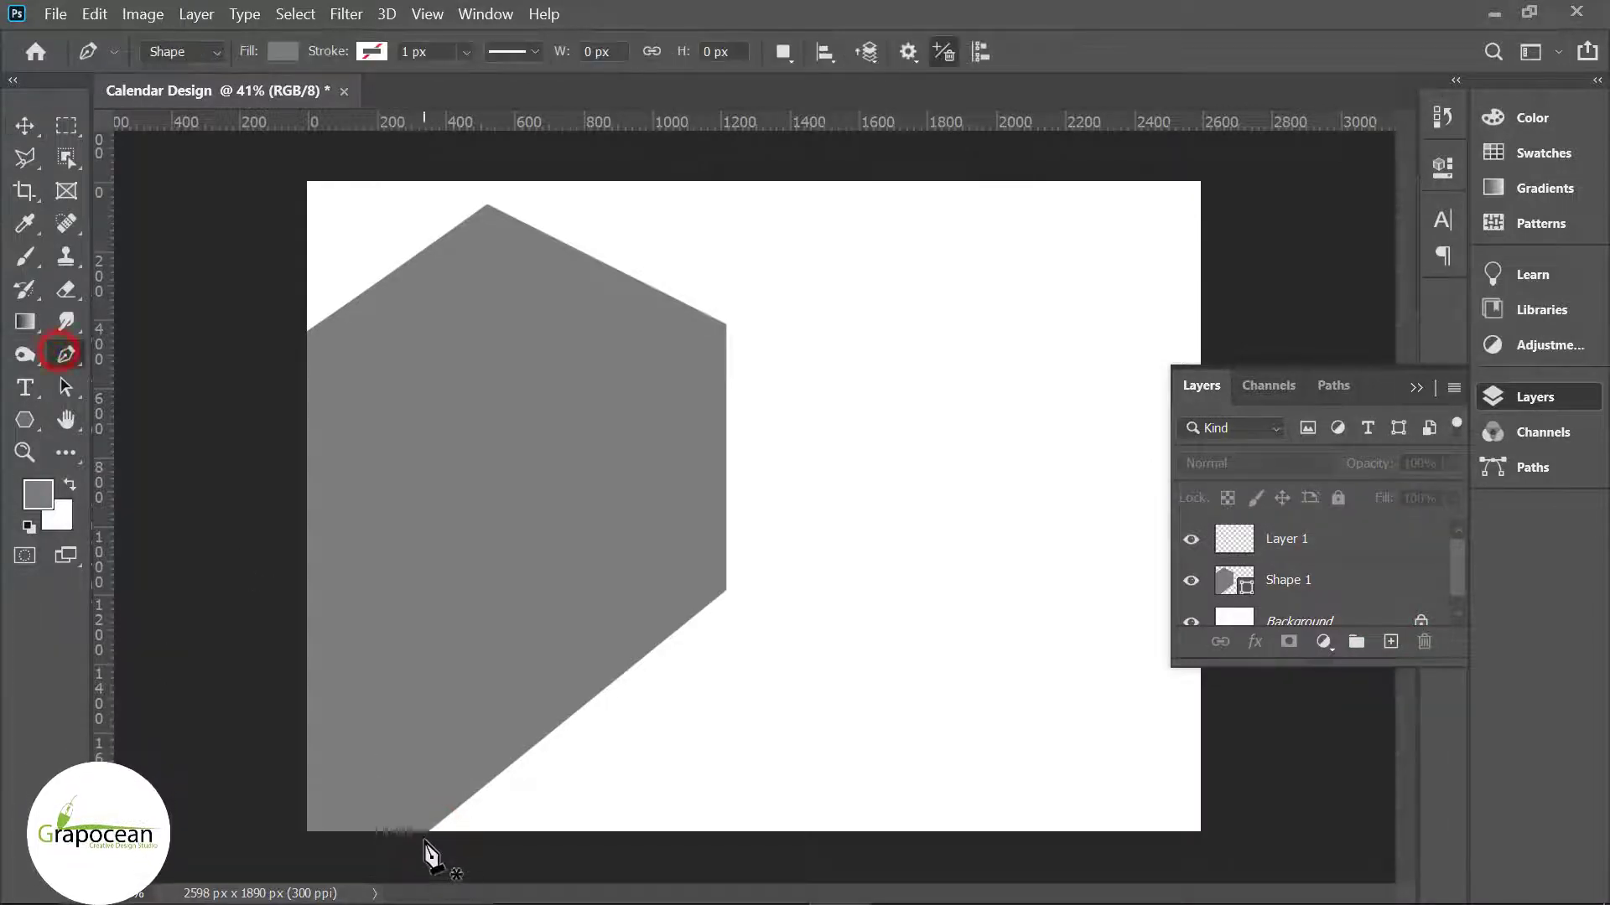
pyautogui.click(431, 835)
pyautogui.hotkey('ctrl', 'z')
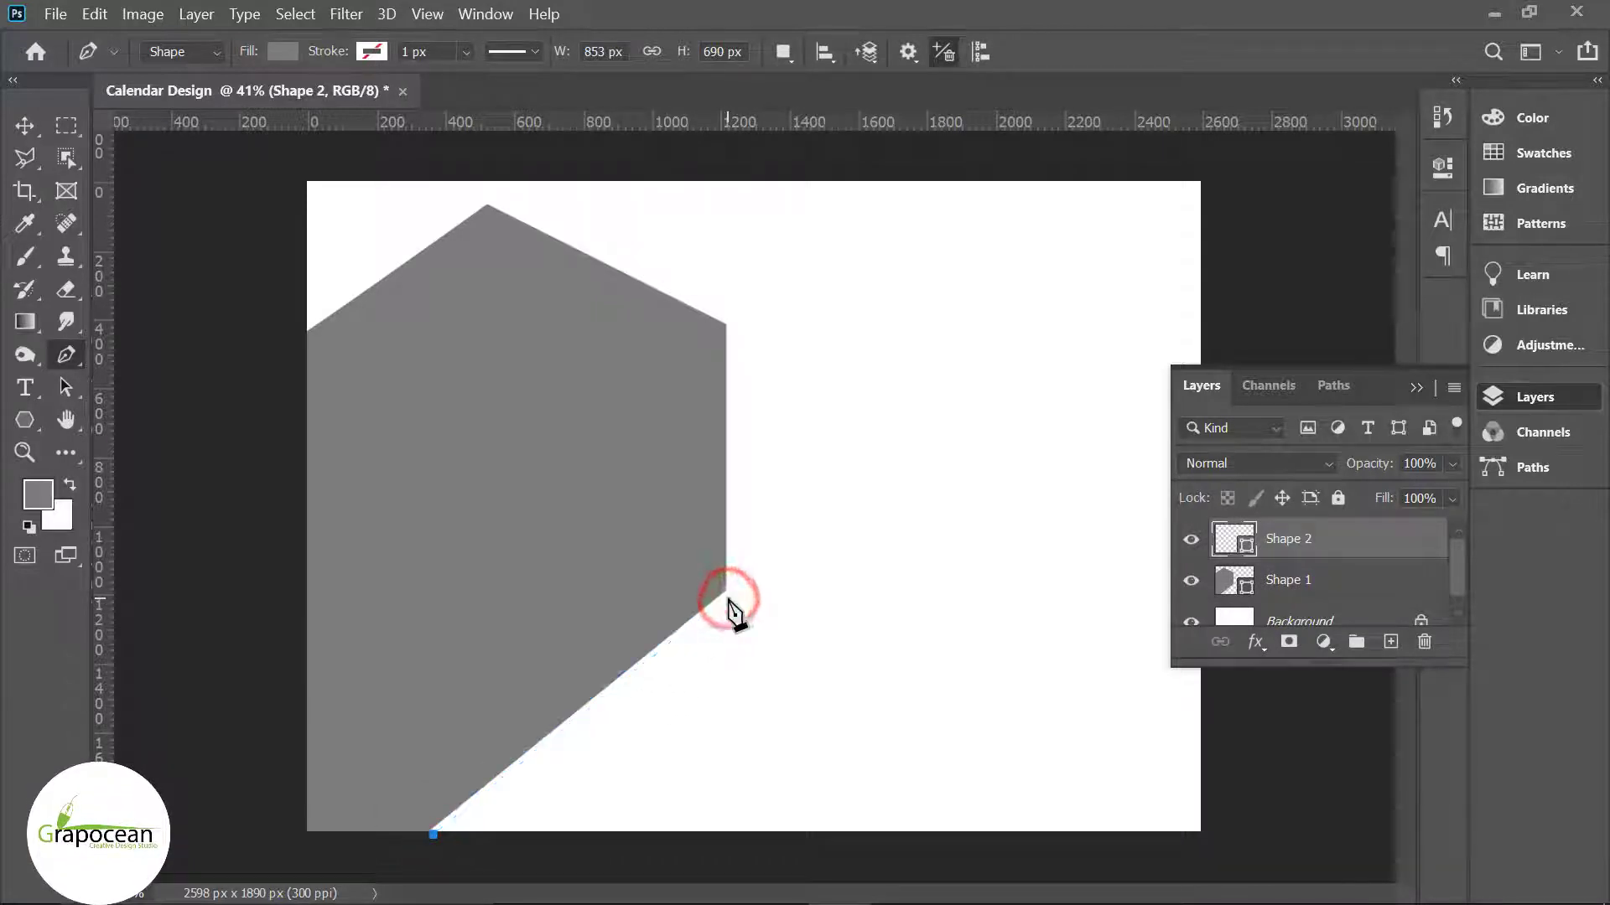
# Draw a triangle along the bottom edge rising to the hexagon's lower-right corner.
pyautogui.click(726, 596)
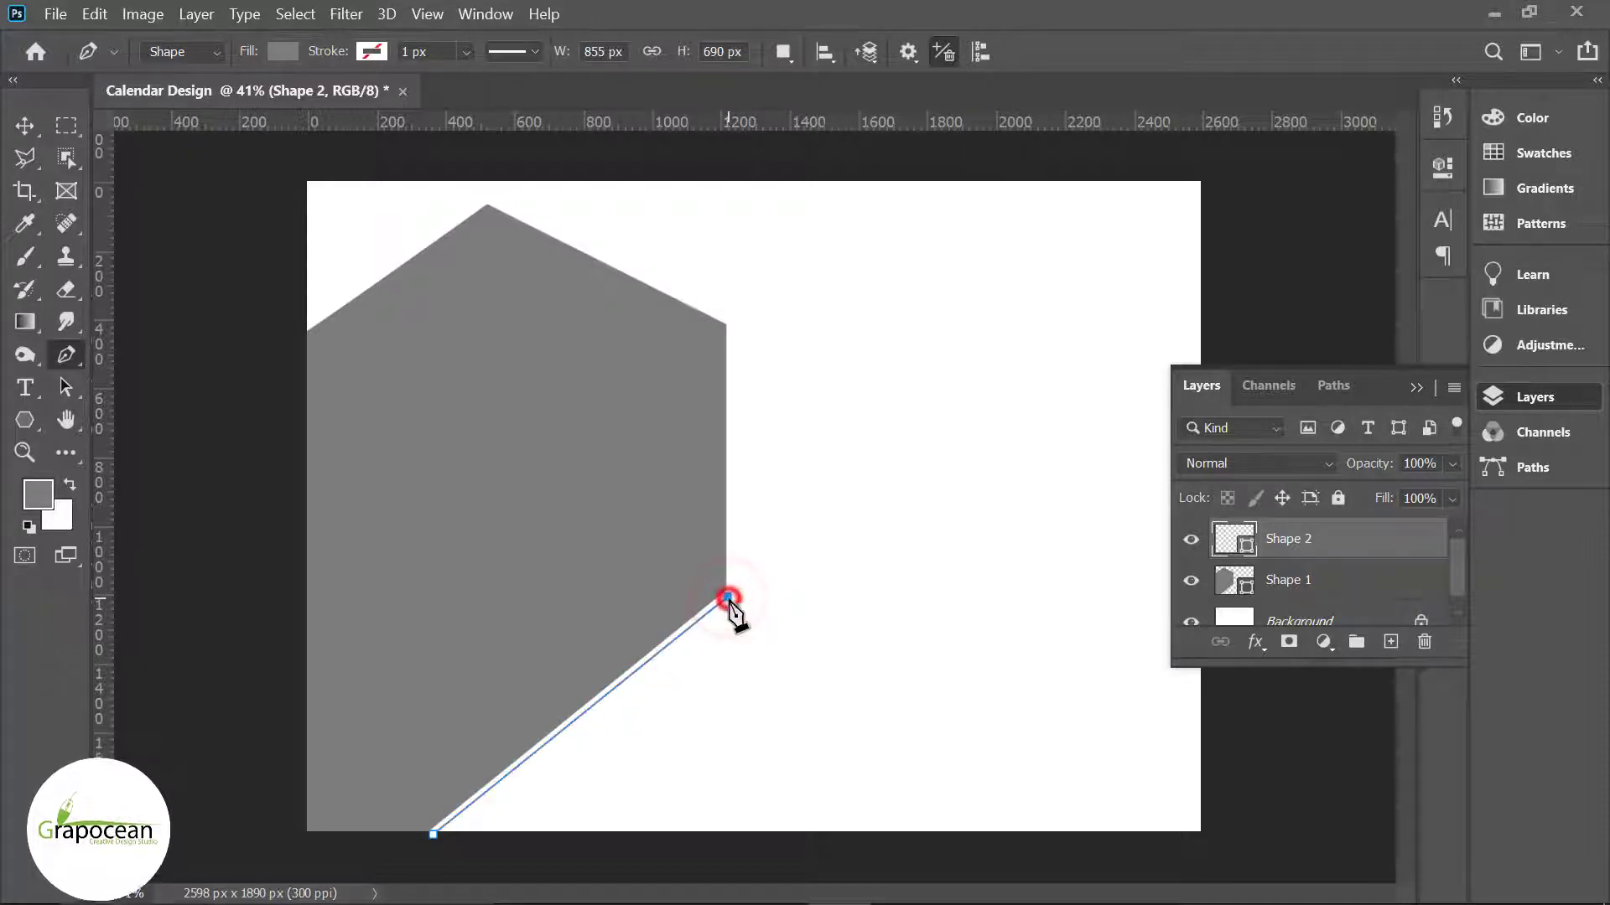
pyautogui.scroll(-2, 681, 746)
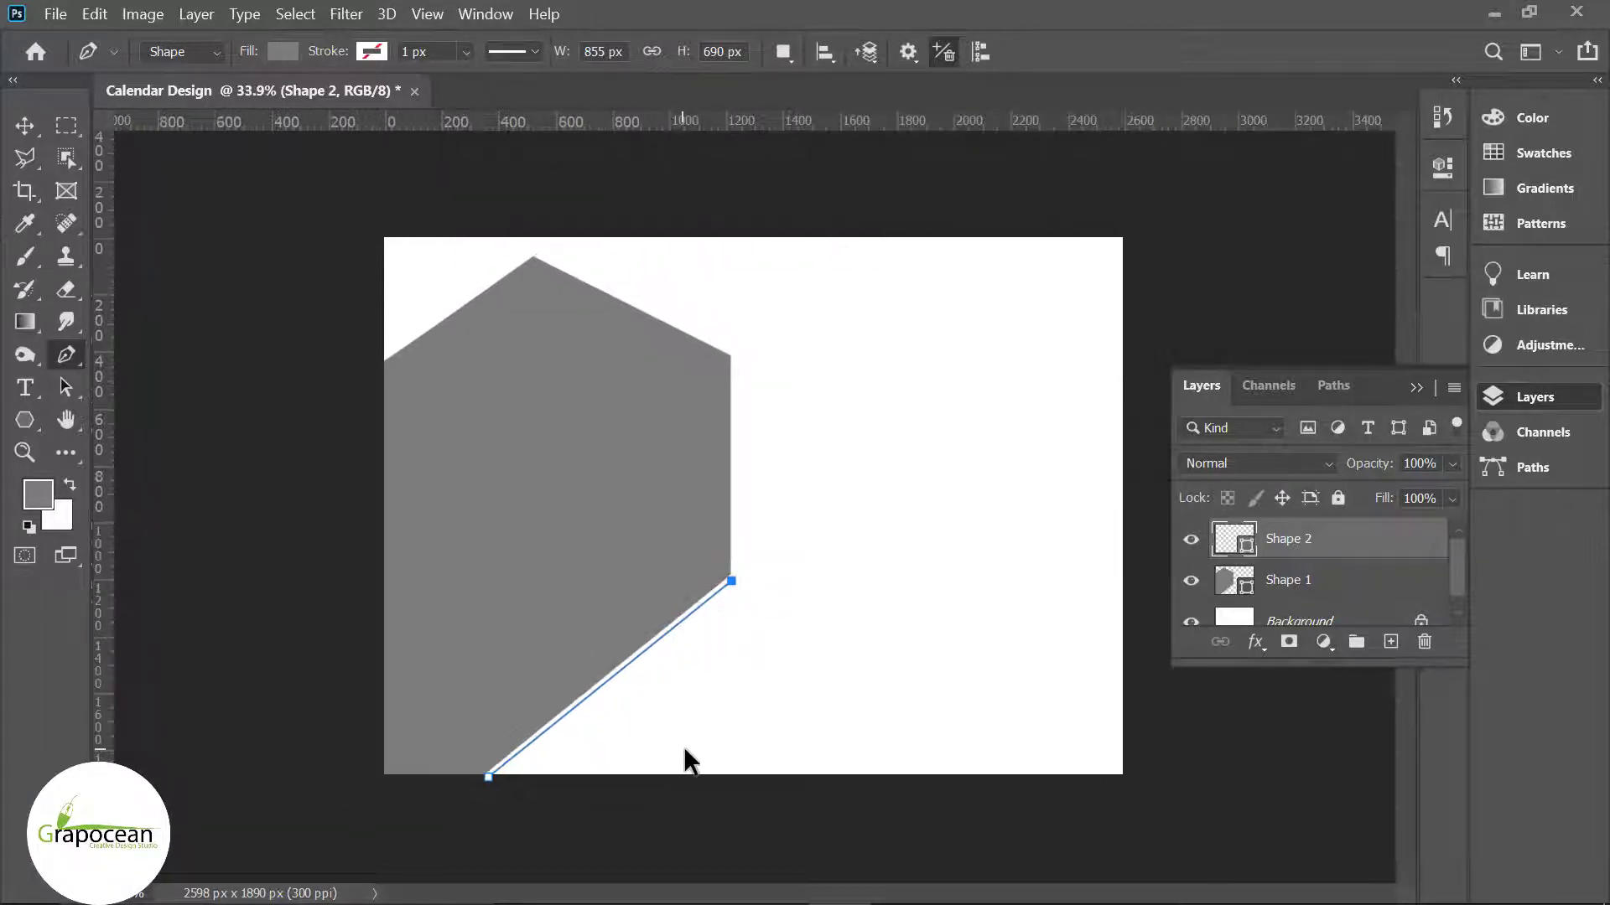
pyautogui.click(985, 781)
pyautogui.click(488, 777)
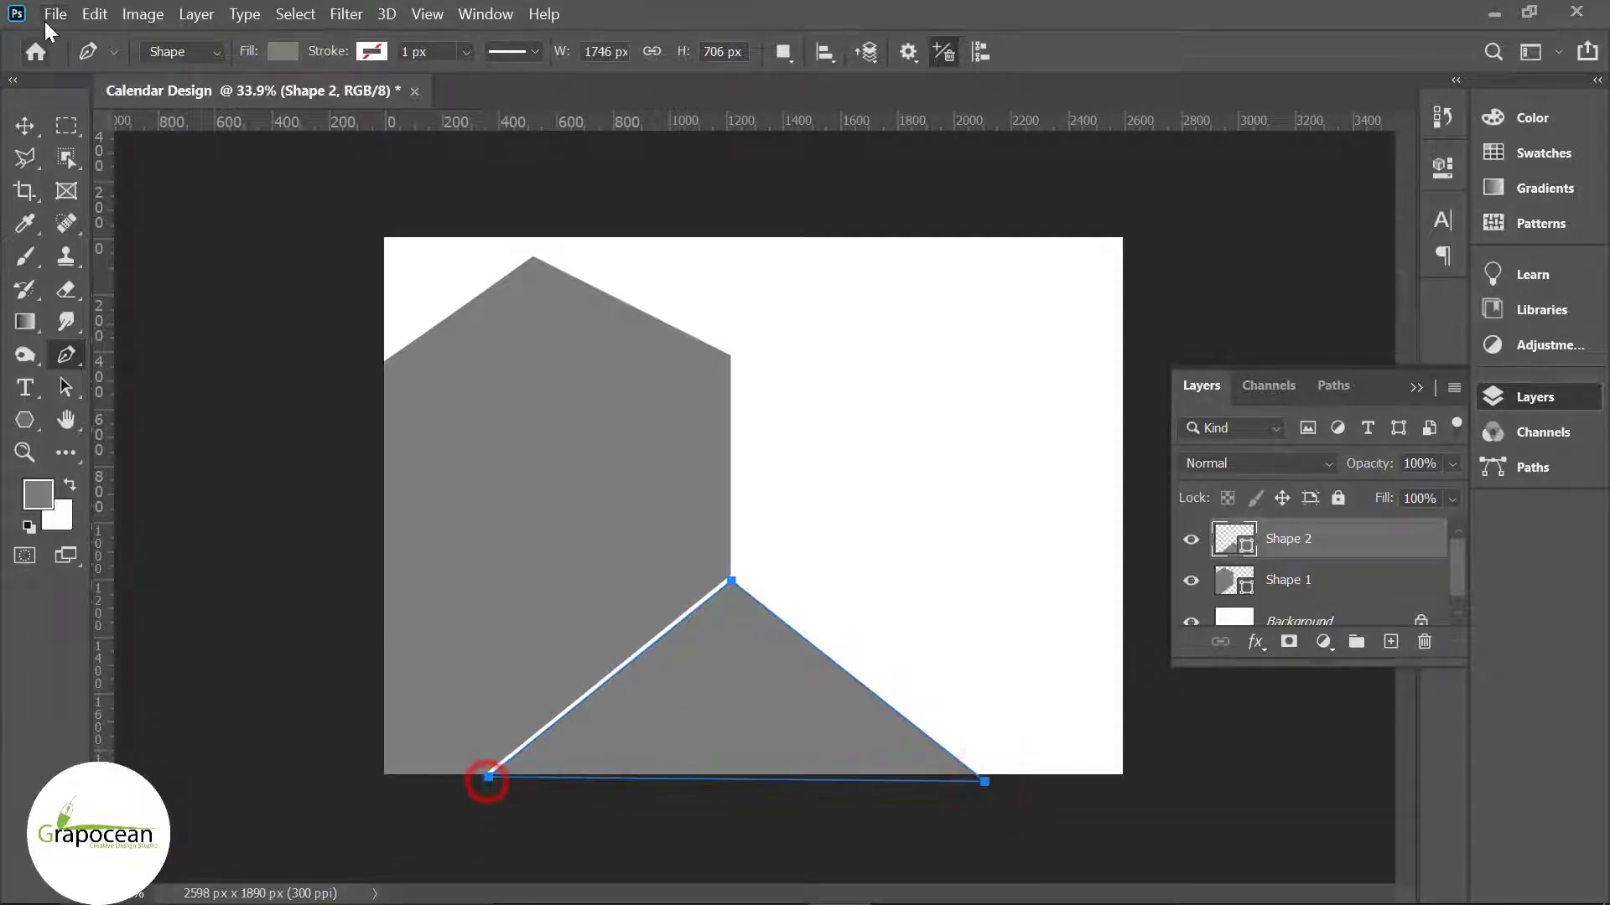
# Fill the triangle with 10% Gray from the Grayscale swatches.
pyautogui.click(286, 51)
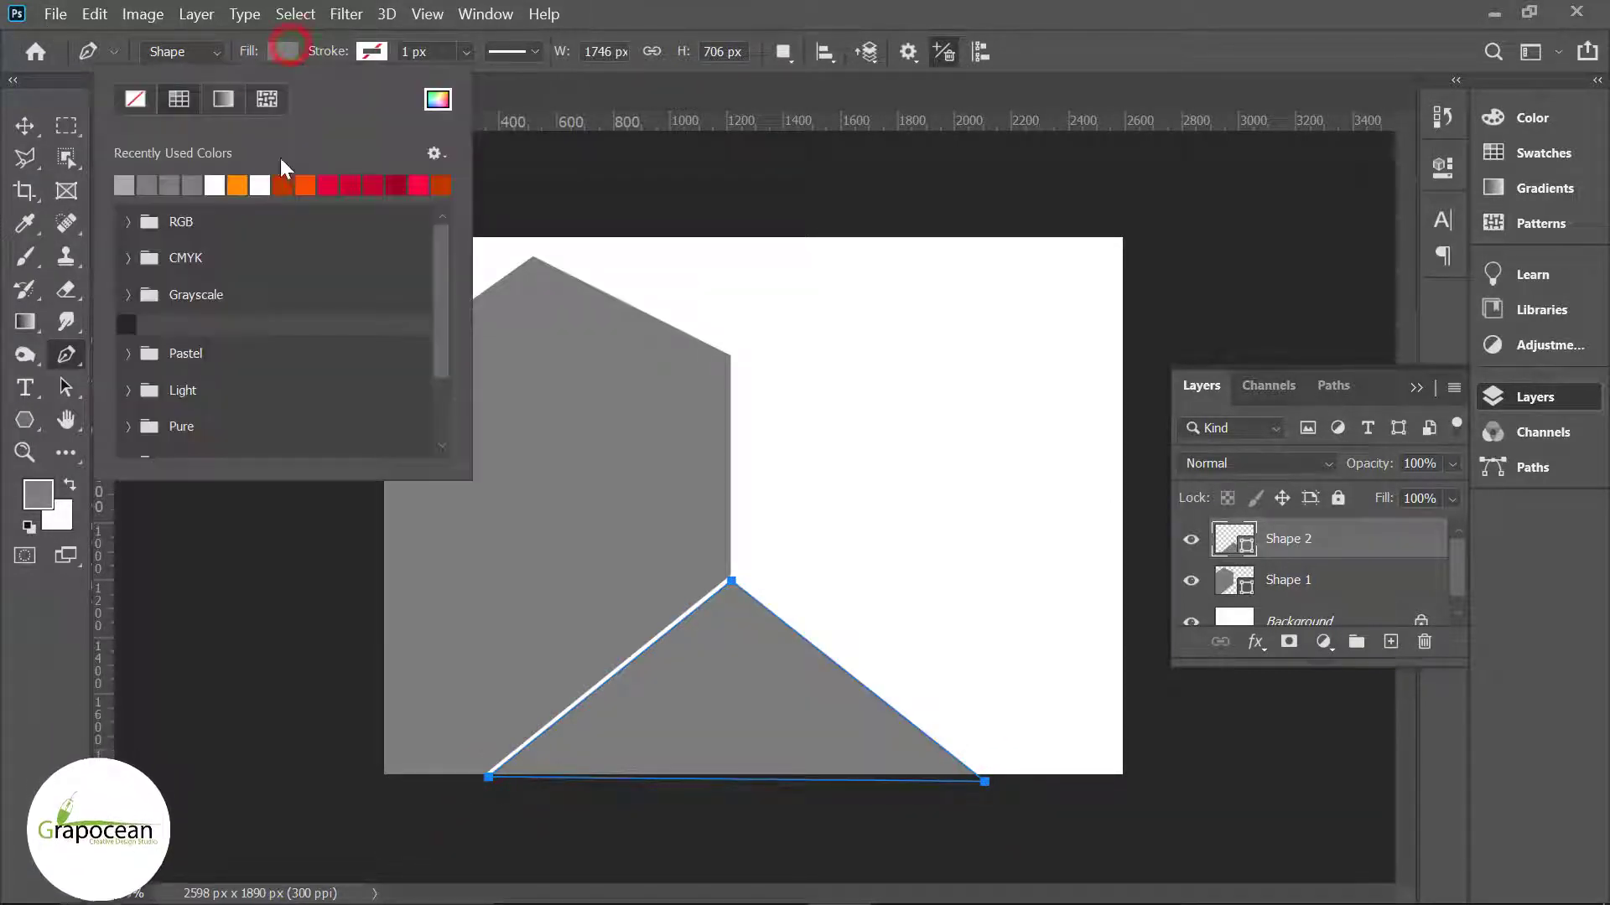
pyautogui.click(128, 185)
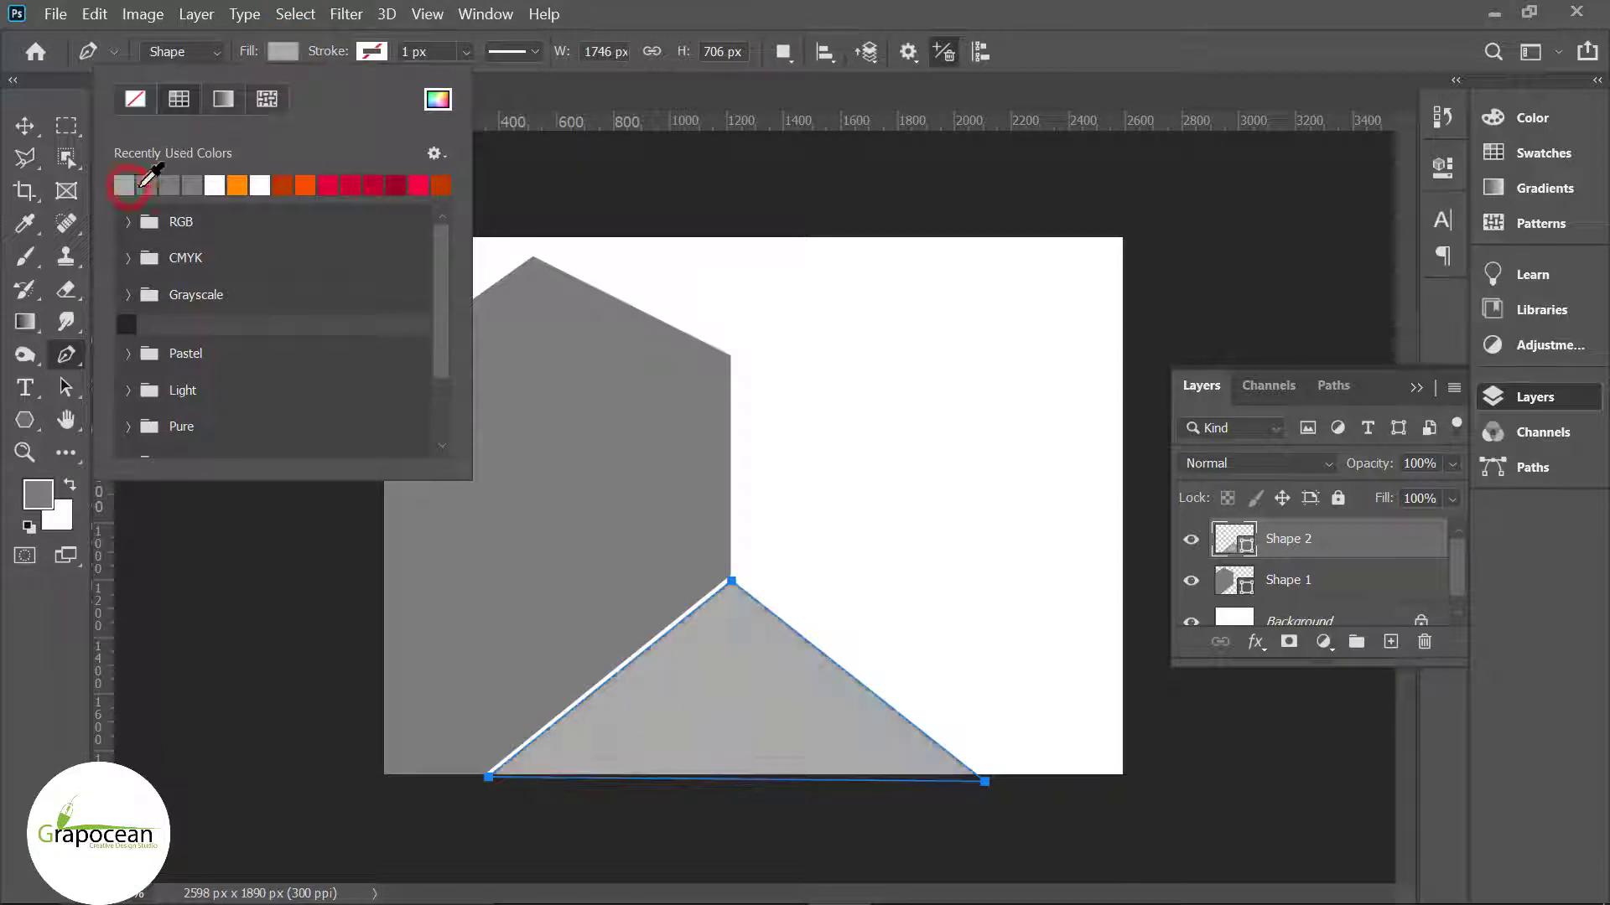
pyautogui.click(128, 258)
pyautogui.click(129, 295)
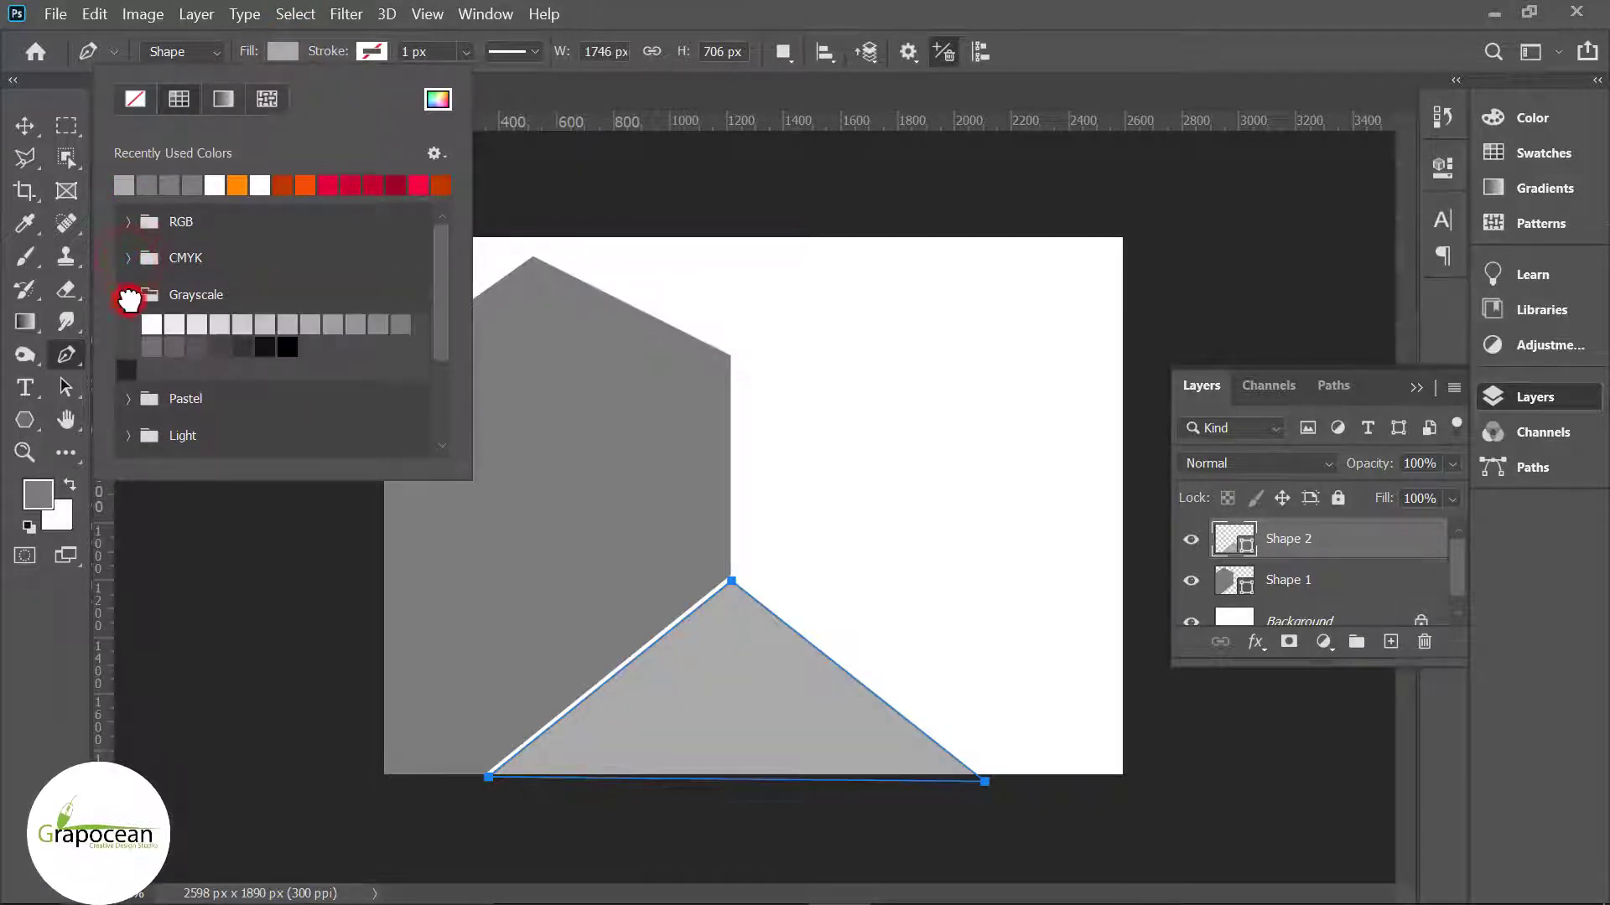
pyautogui.click(174, 325)
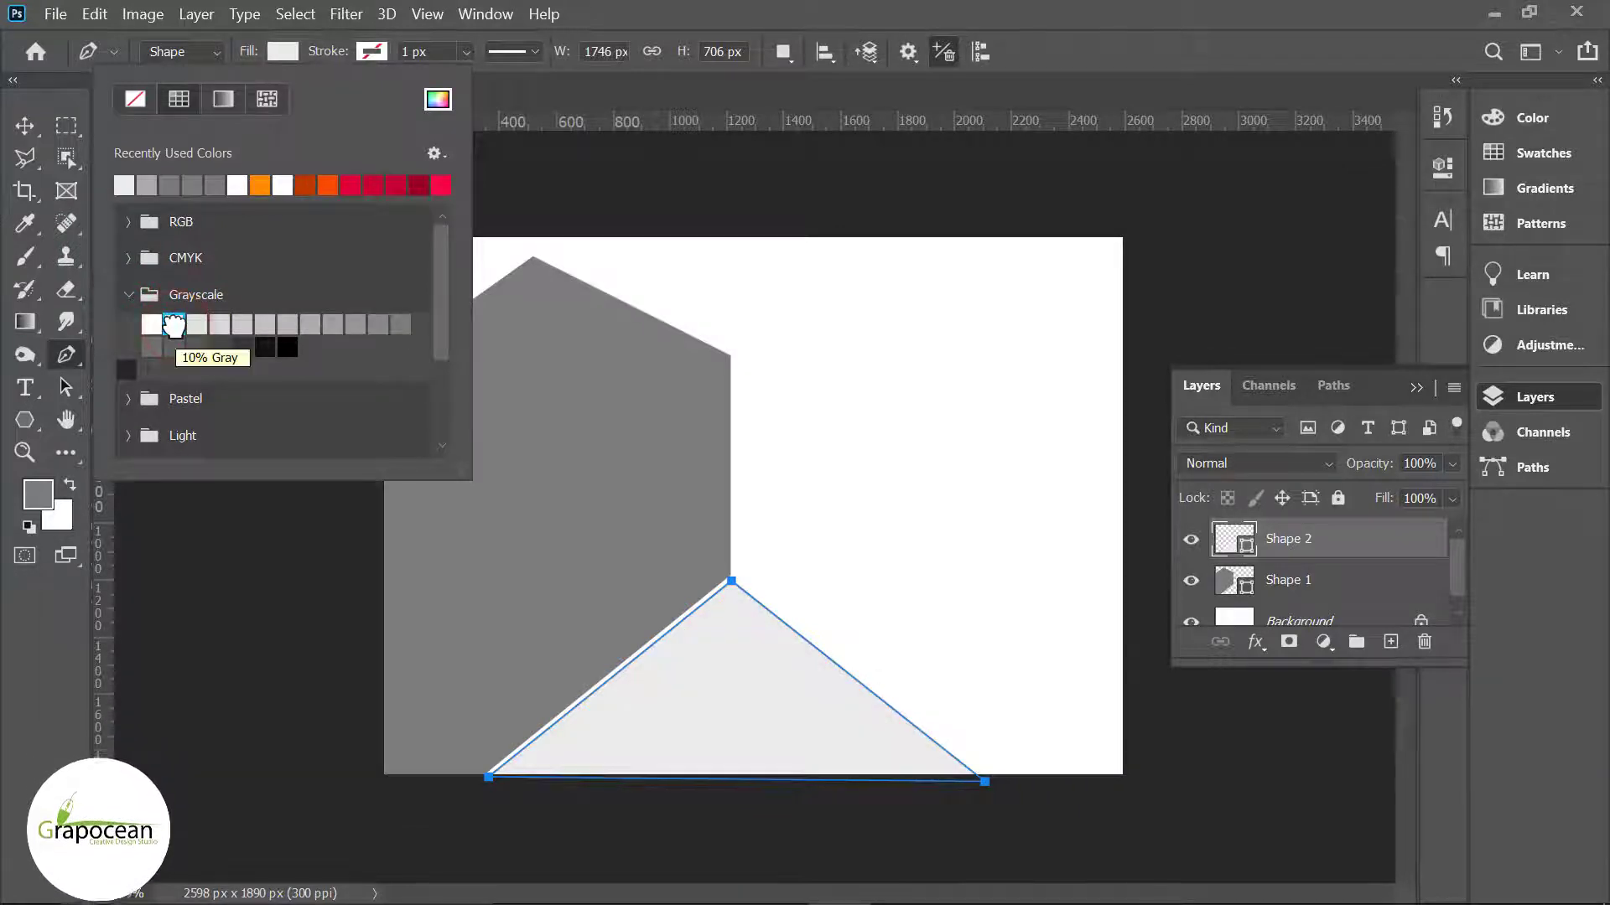
pyautogui.click(23, 121)
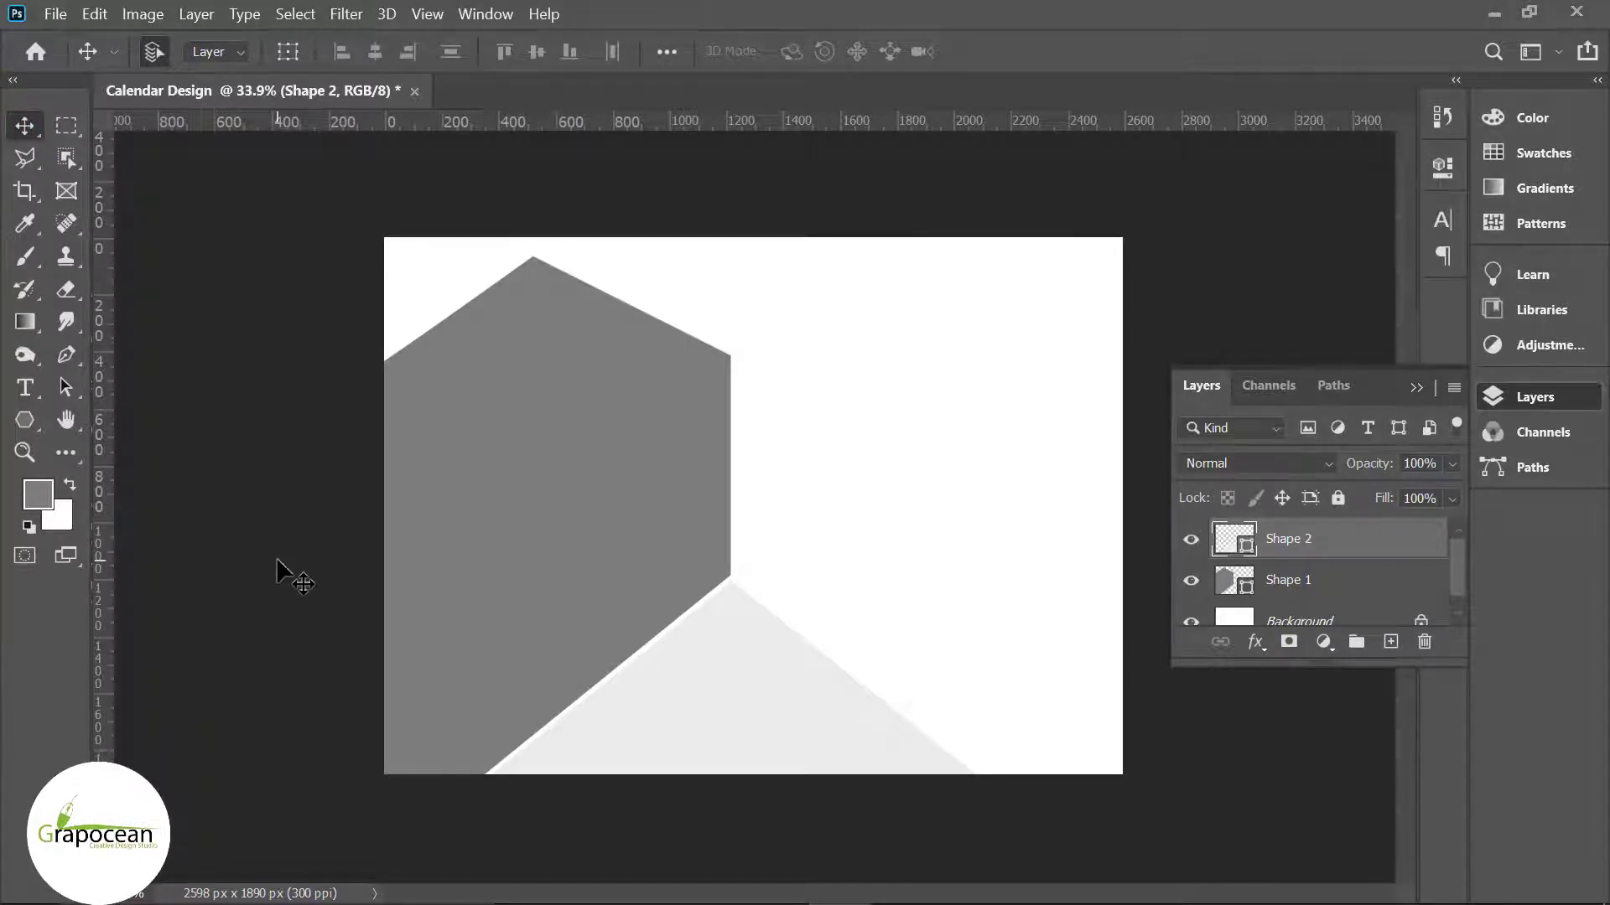
pyautogui.click(56, 14)
# Open jYPGYOAJGE.jpg, unlock its layer, and drag it into Calendar Design as Layer 1.
pyautogui.click(76, 53)
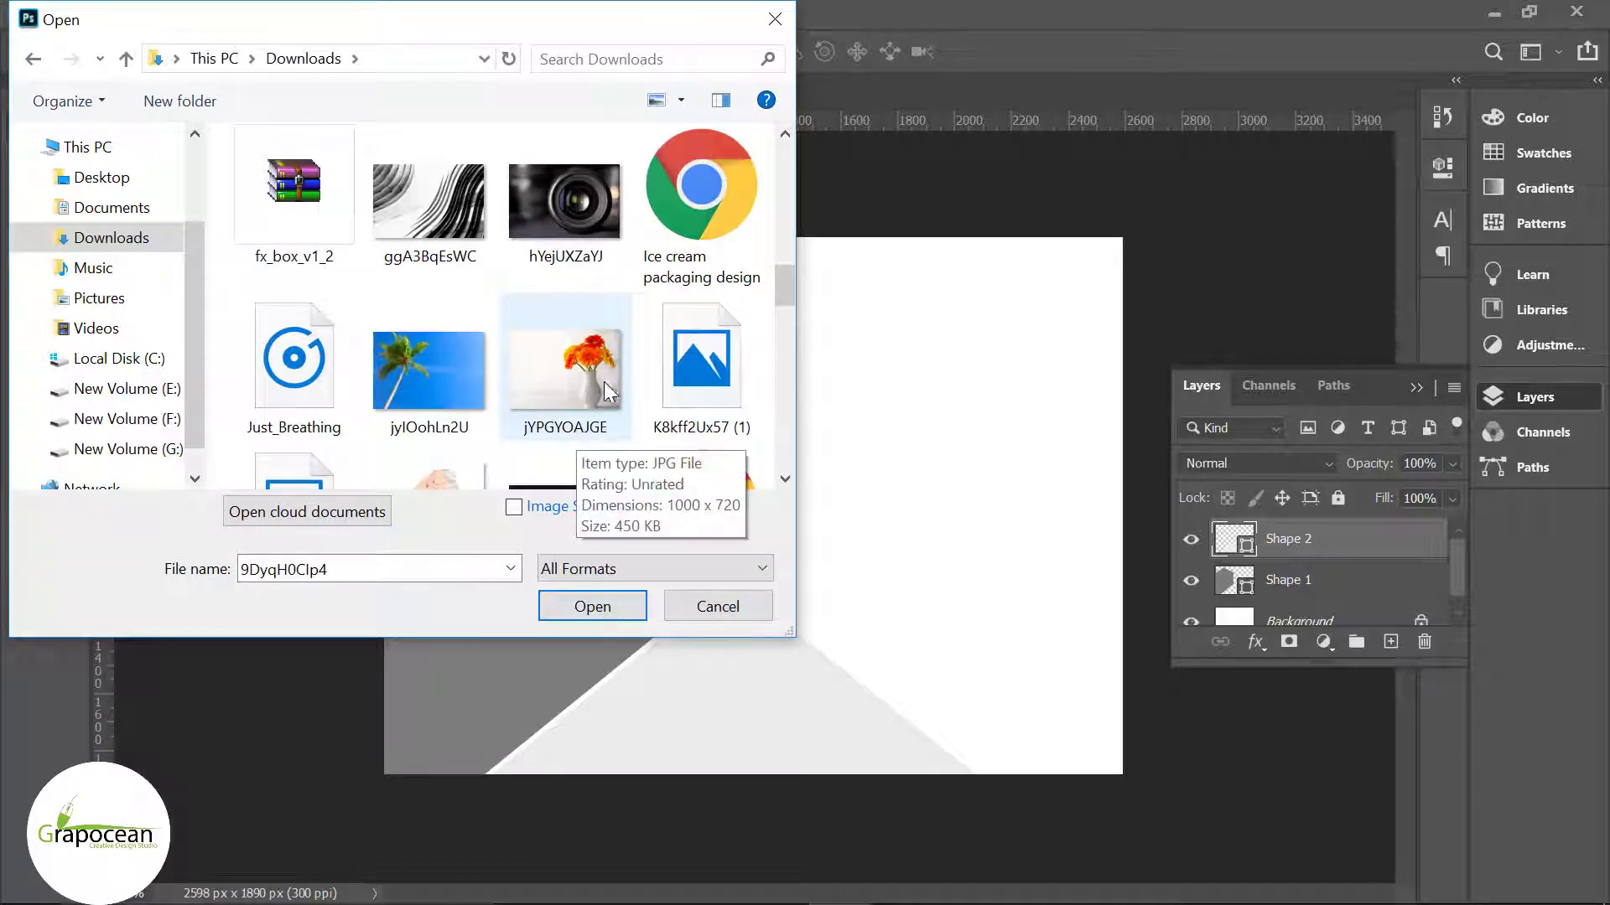
pyautogui.click(561, 363)
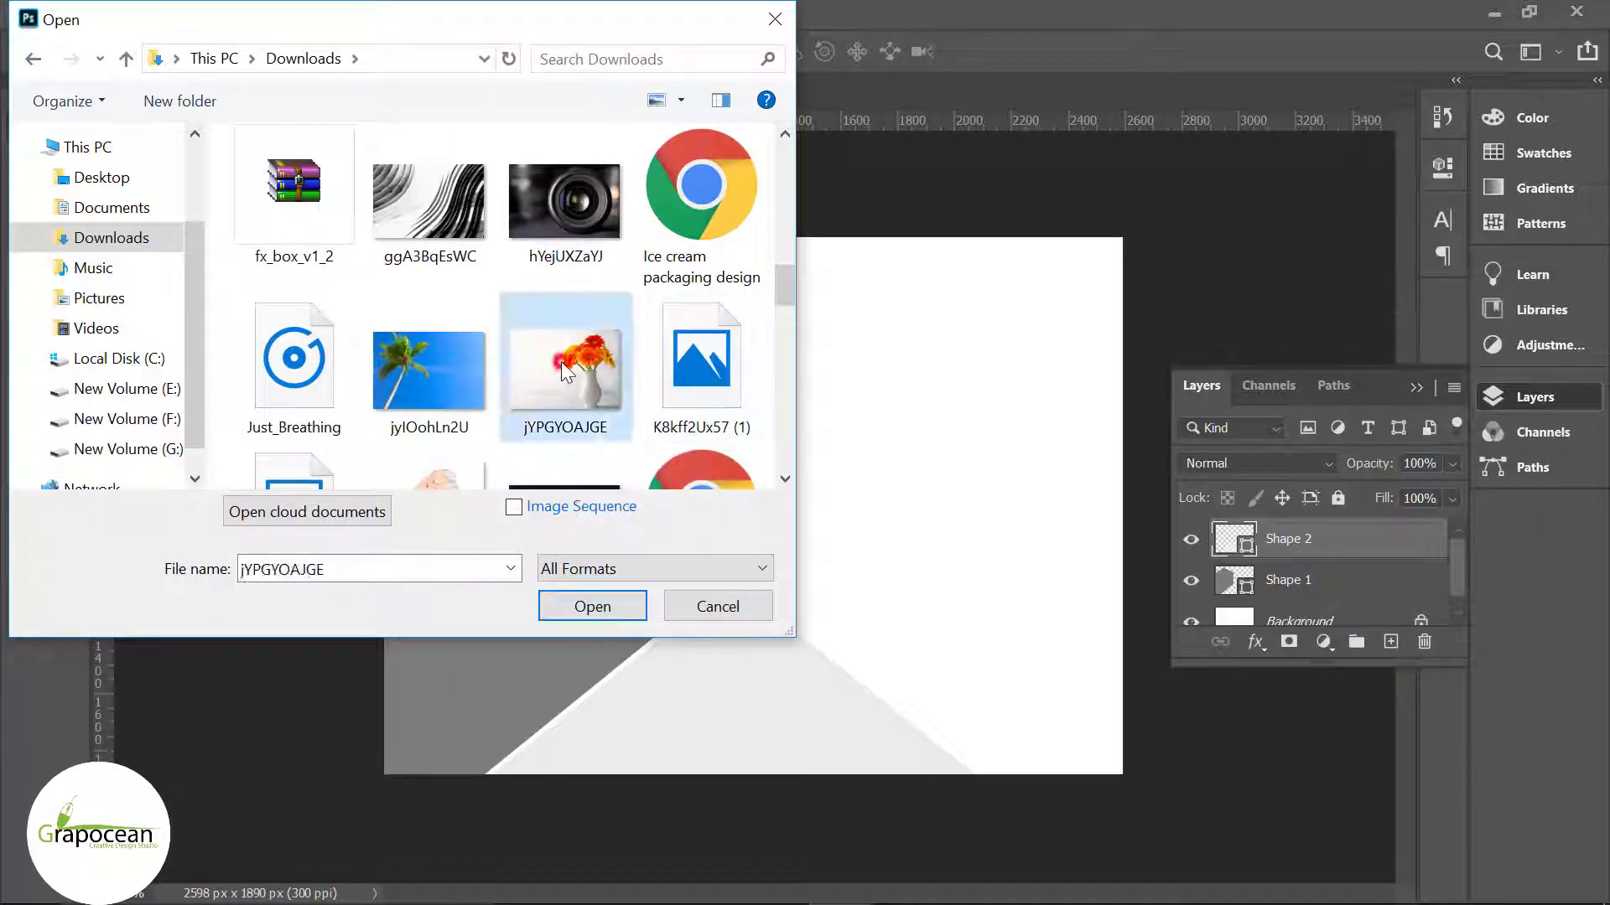
pyautogui.click(595, 605)
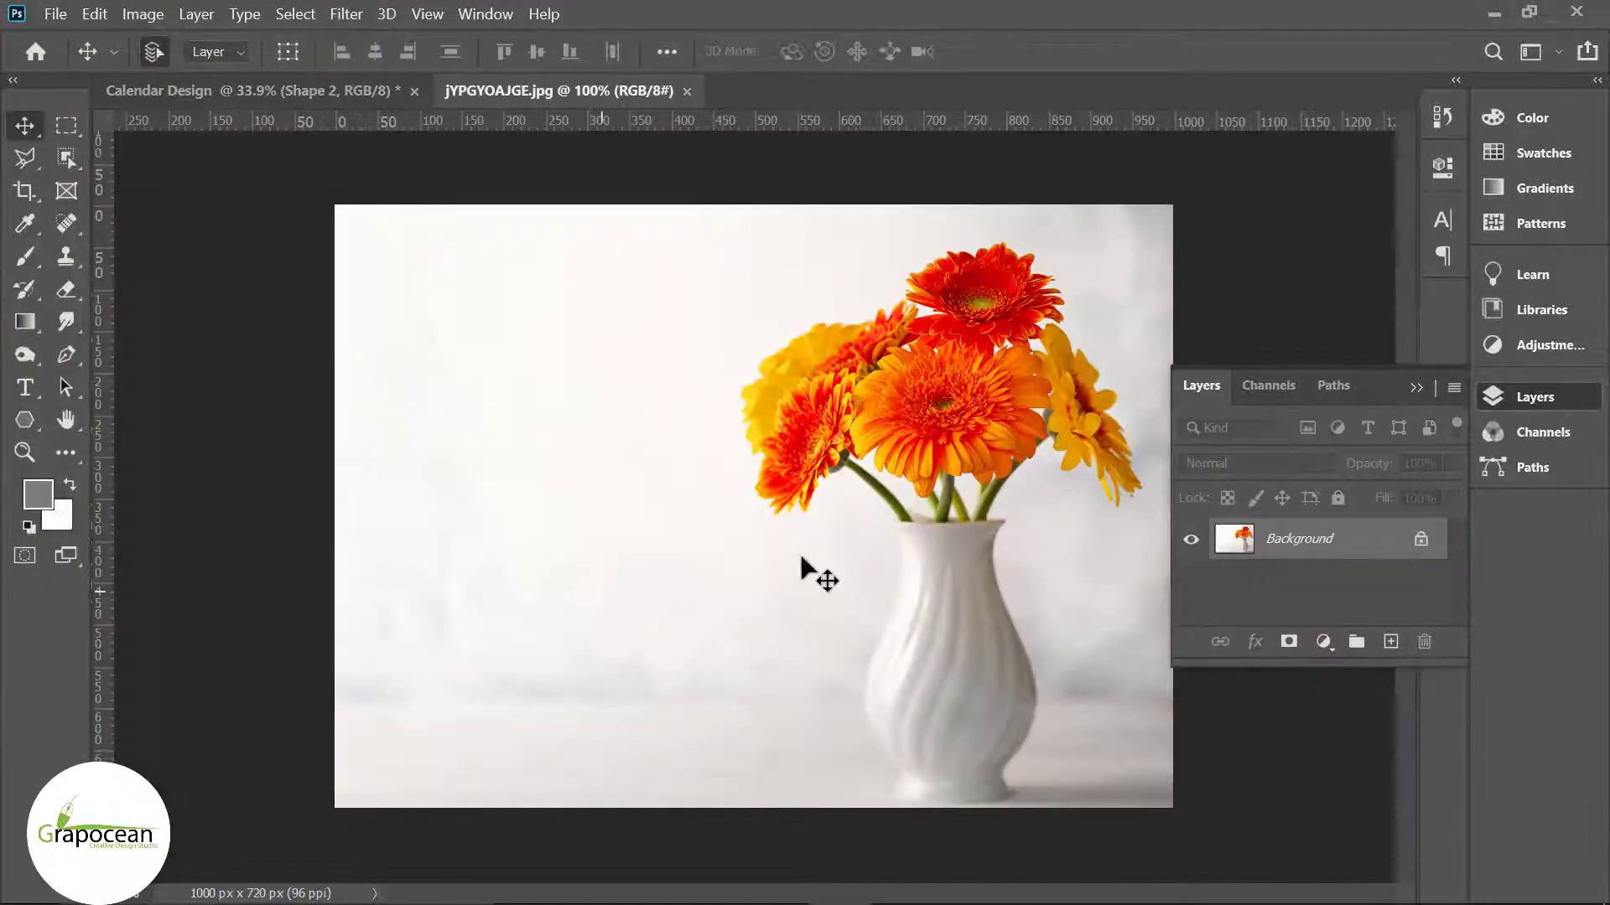
pyautogui.click(1425, 540)
pyautogui.moveTo(956, 468)
pyautogui.mouseDown()
pyautogui.moveTo(320, 89)
pyautogui.moveTo(530, 528)
pyautogui.mouseUp()
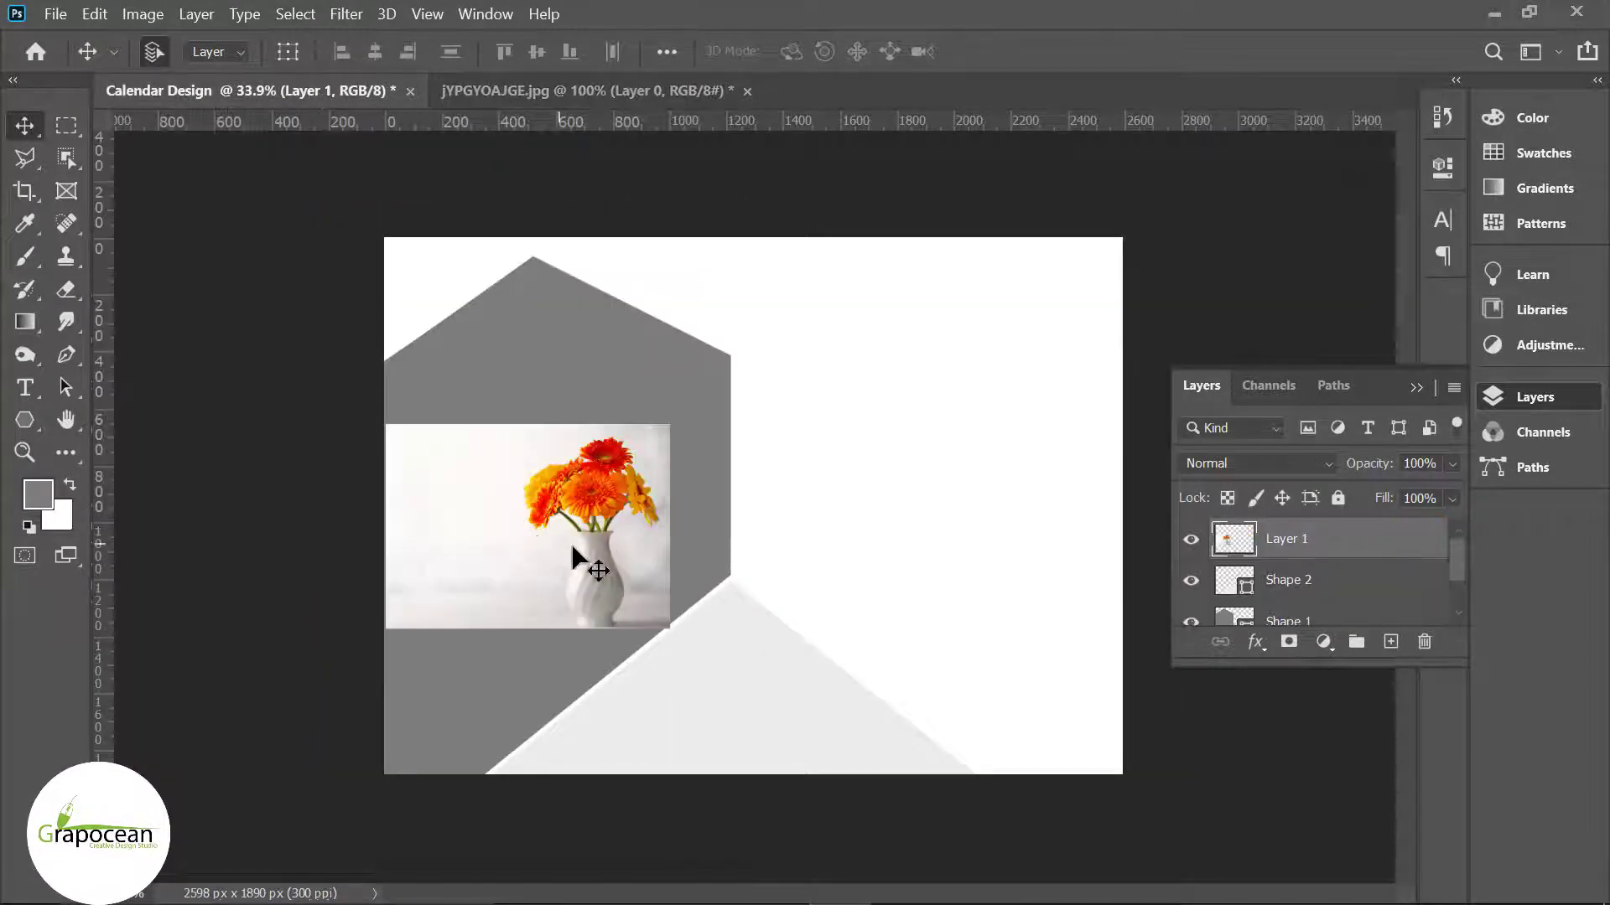
# Scale the flower photo to about 298% with Free Transform.
pyautogui.click(94, 14)
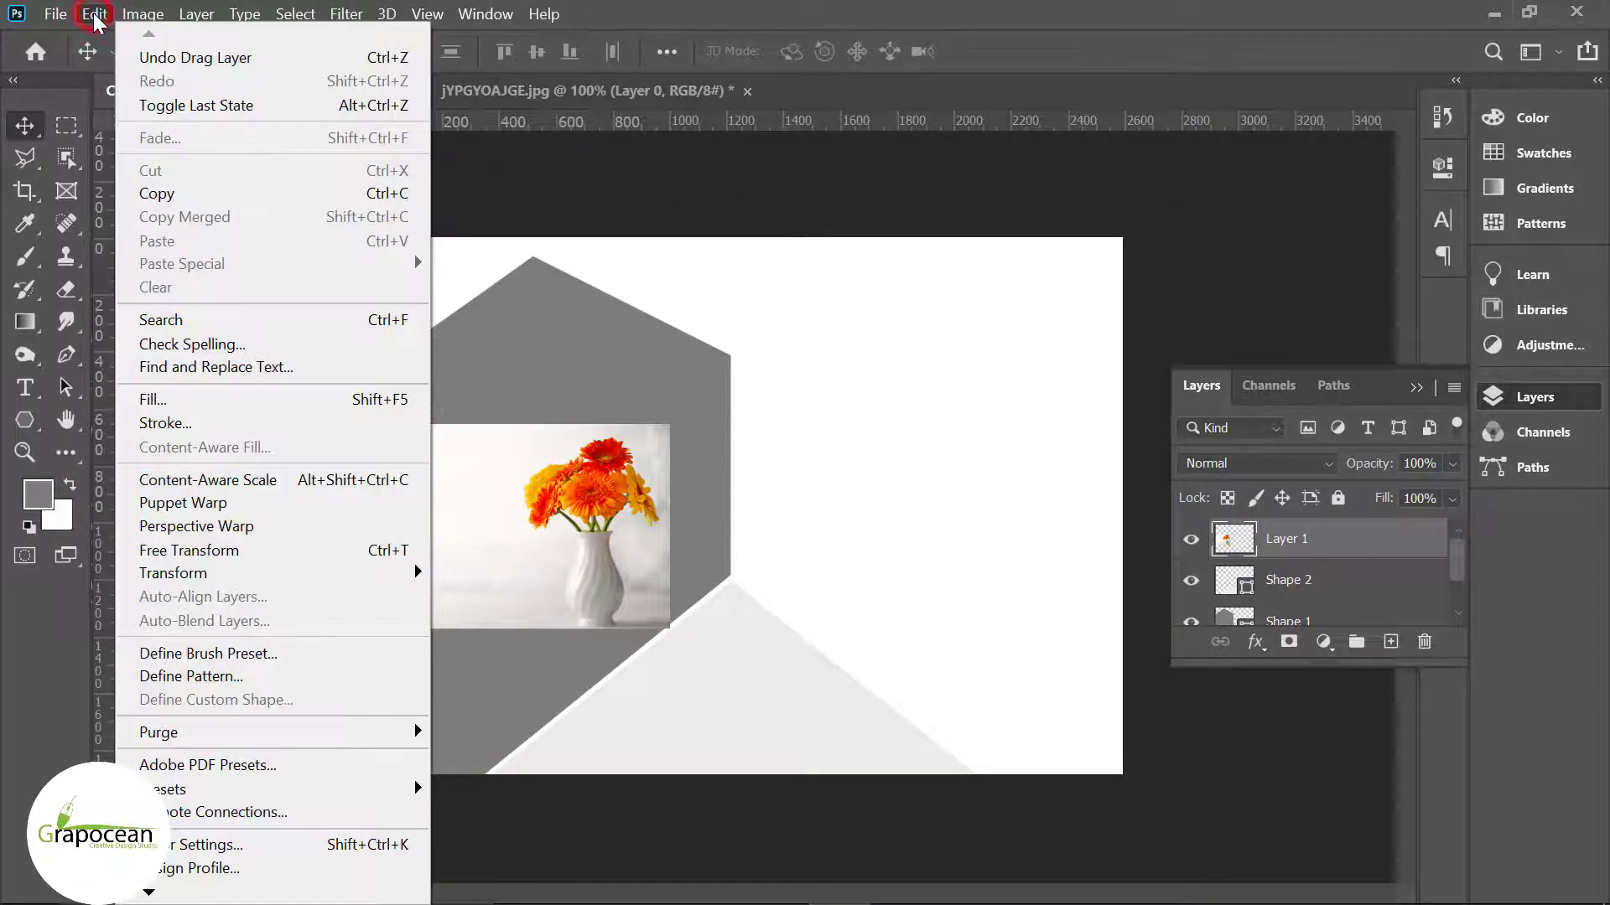
pyautogui.click(197, 551)
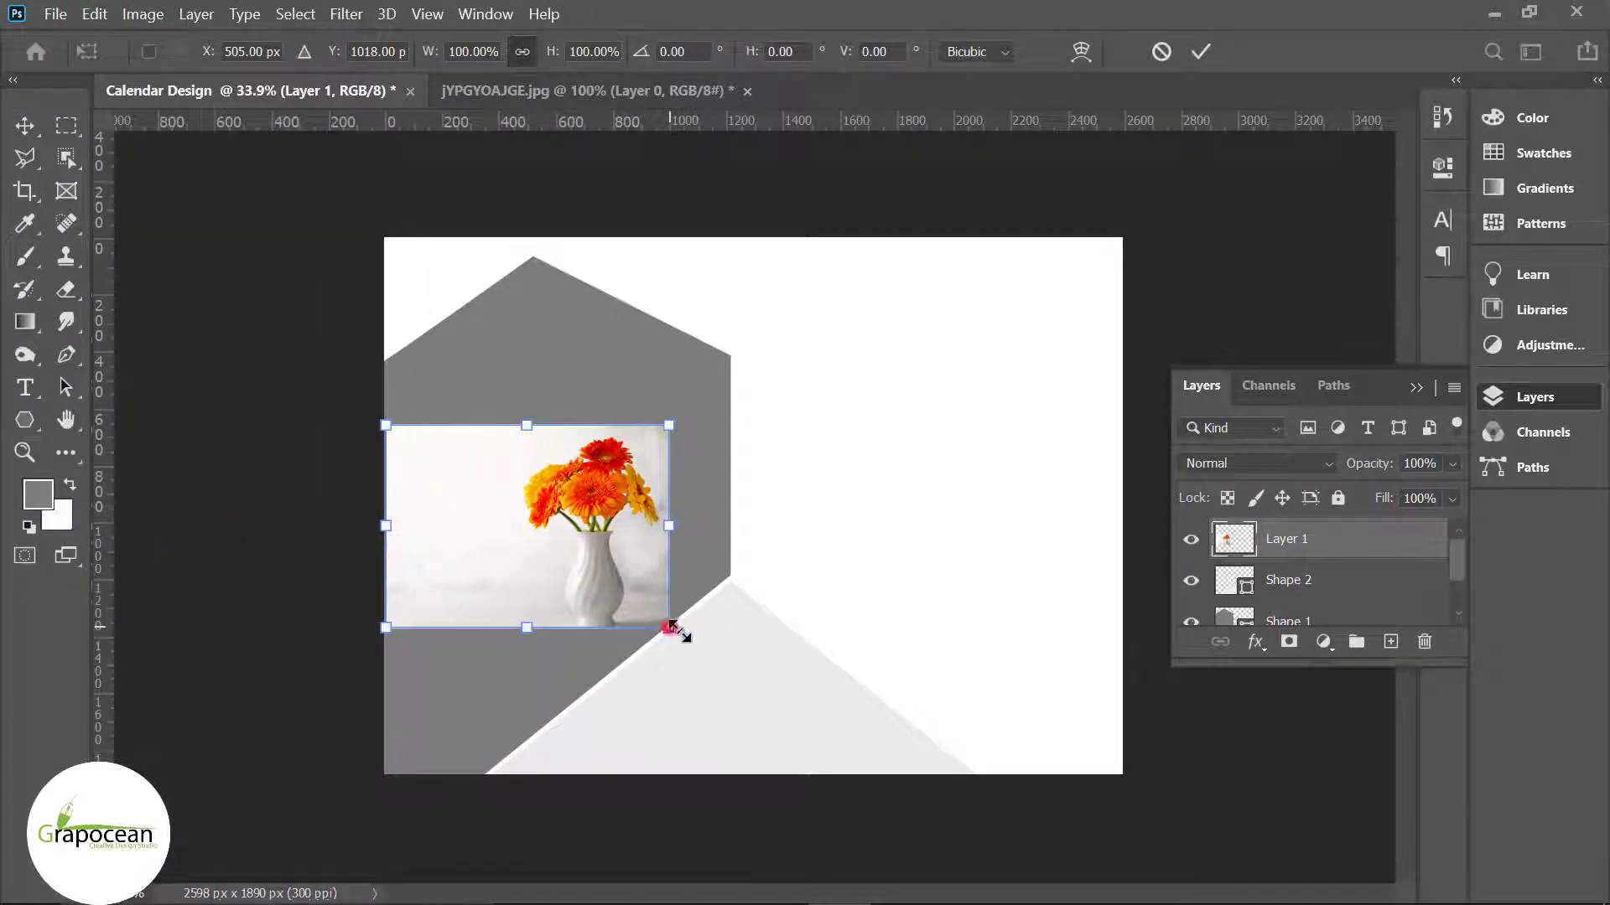
pyautogui.moveTo(672, 628); pyautogui.dragTo(839, 752)
pyautogui.moveTo(720, 674); pyautogui.dragTo(618, 629)
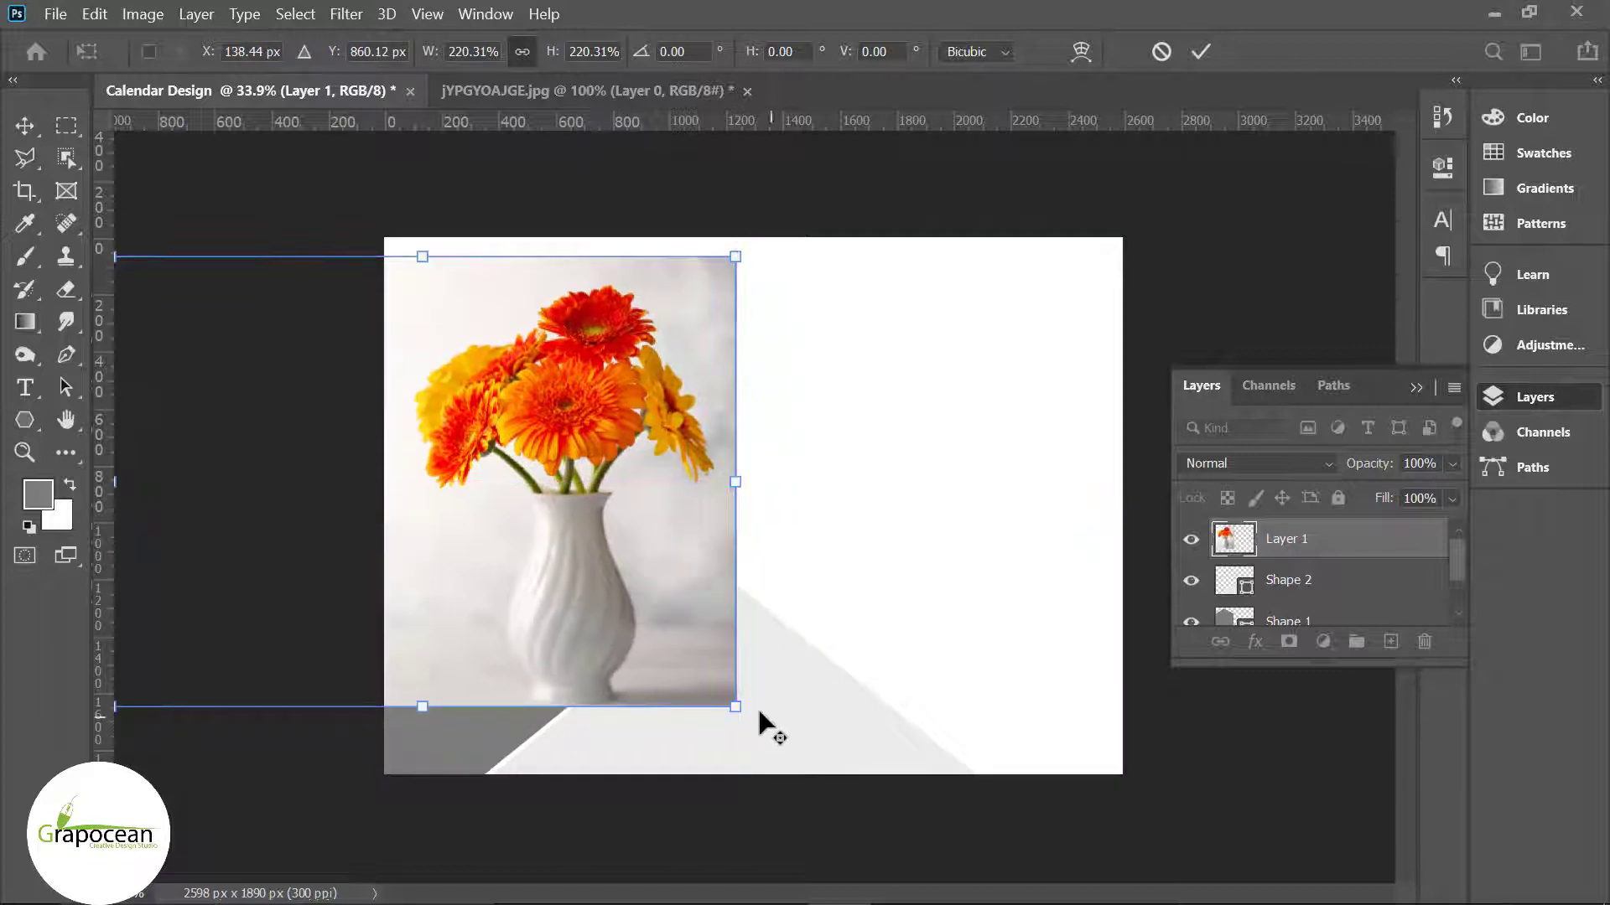
pyautogui.moveTo(736, 706); pyautogui.dragTo(846, 786)
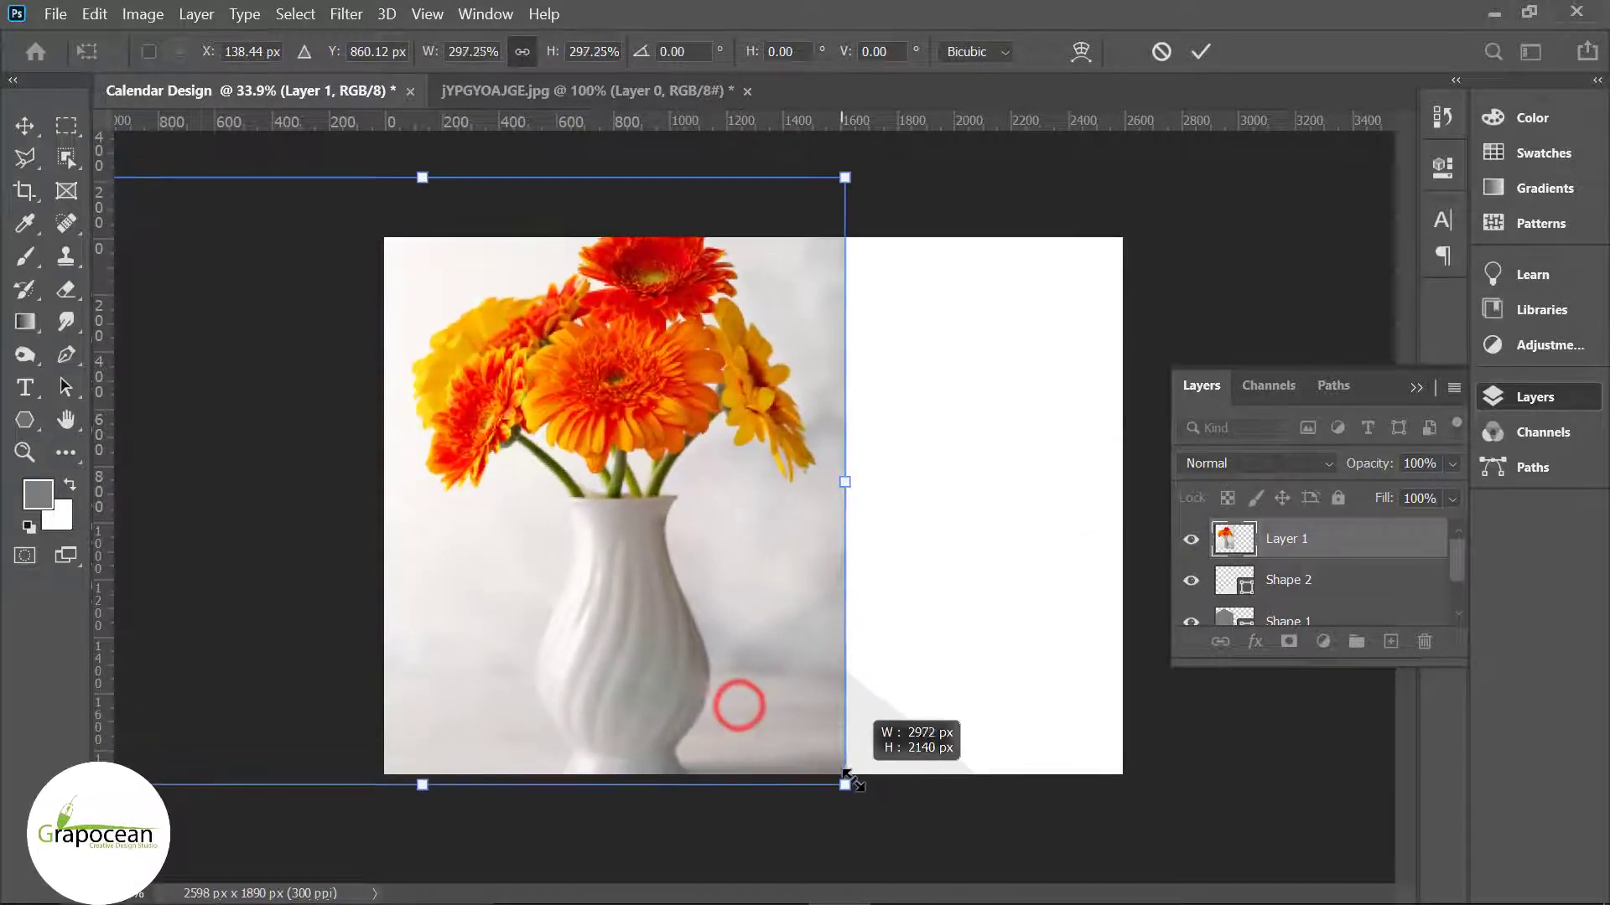
pyautogui.click(1199, 51)
# Move Layer 1 beneath Shape 2 in the layer stack.
pyautogui.rightClick(1312, 539)
pyautogui.click(1312, 539)
pyautogui.moveTo(1349, 541); pyautogui.dragTo(1336, 606)
# Clip the flower photo into Shape 2 with a clipping mask and reposition it.
pyautogui.rightClick(1337, 608)
pyautogui.click(1124, 501)
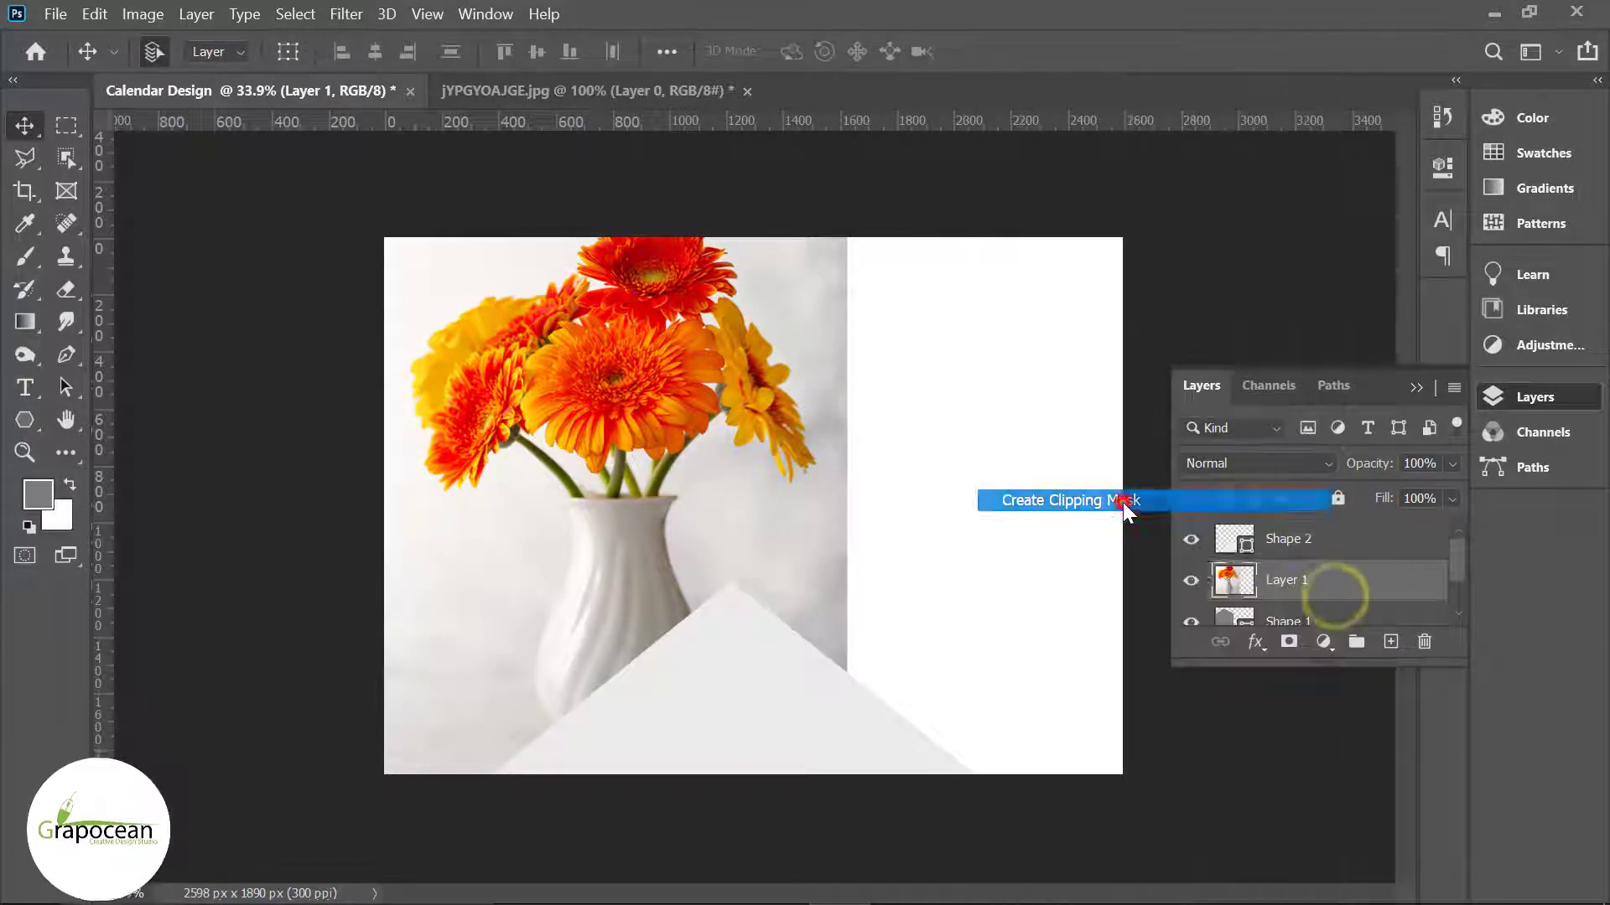
pyautogui.moveTo(566, 441)
pyautogui.mouseDown()
pyautogui.moveTo(527, 501)
pyautogui.moveTo(570, 556)
pyautogui.mouseUp()
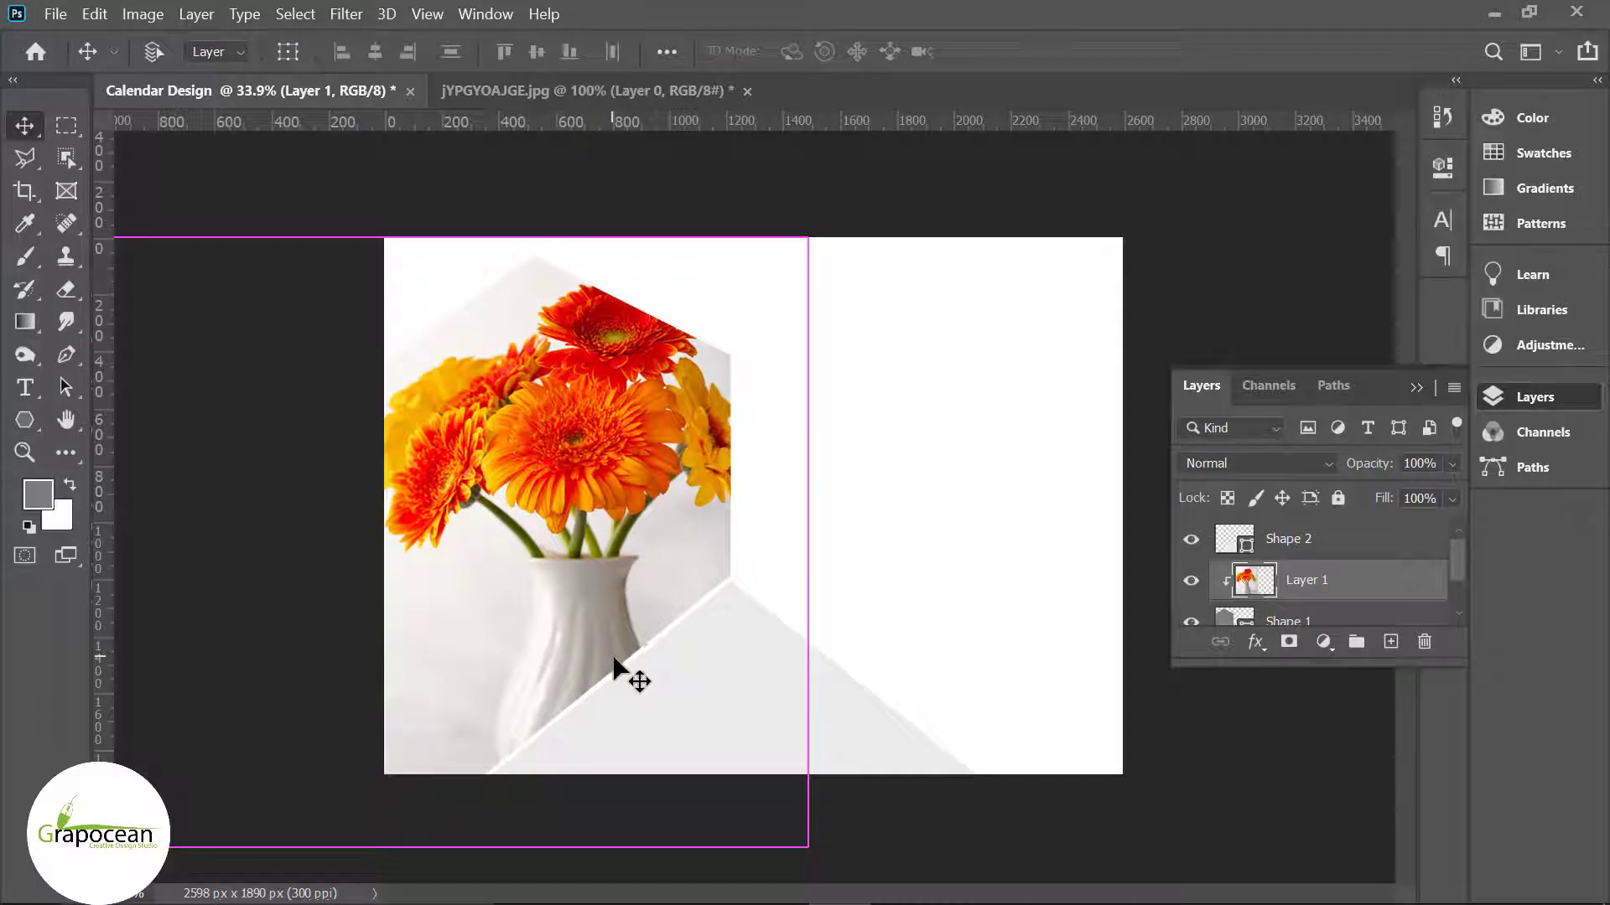
# Shrink the clipped photo to about 85% to fit the hexagon, then zoom out.
pyautogui.hotkey('ctrl', 't')
pyautogui.moveTo(807, 846); pyautogui.dragTo(753, 805)
pyautogui.moveTo(542, 641); pyautogui.dragTo(547, 622)
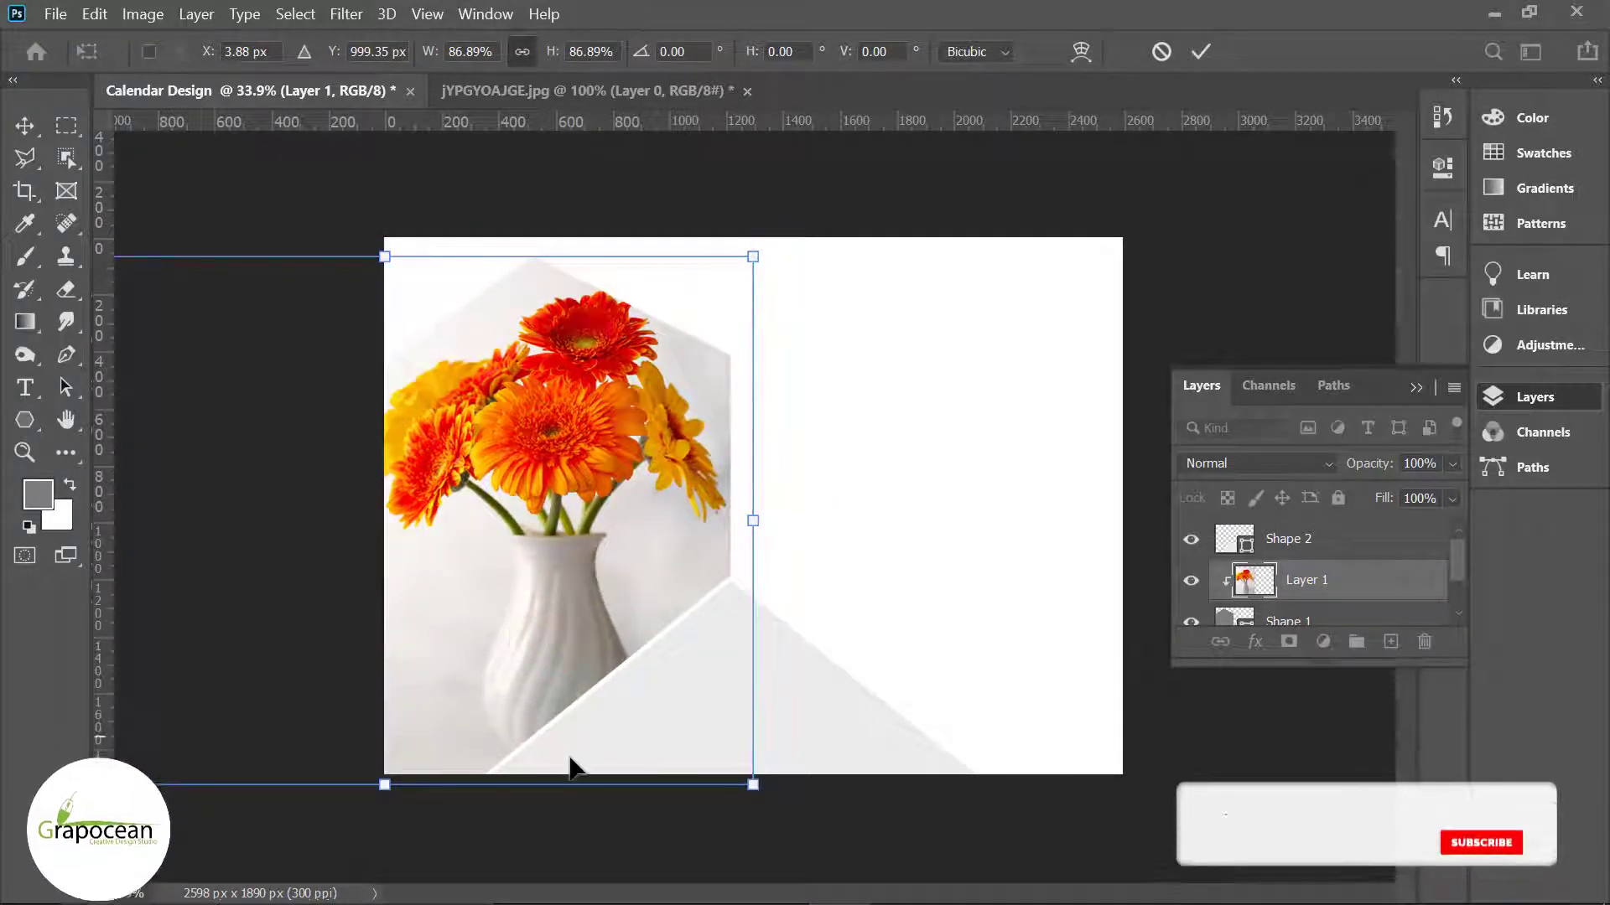
pyautogui.moveTo(384, 784); pyautogui.dragTo(385, 773)
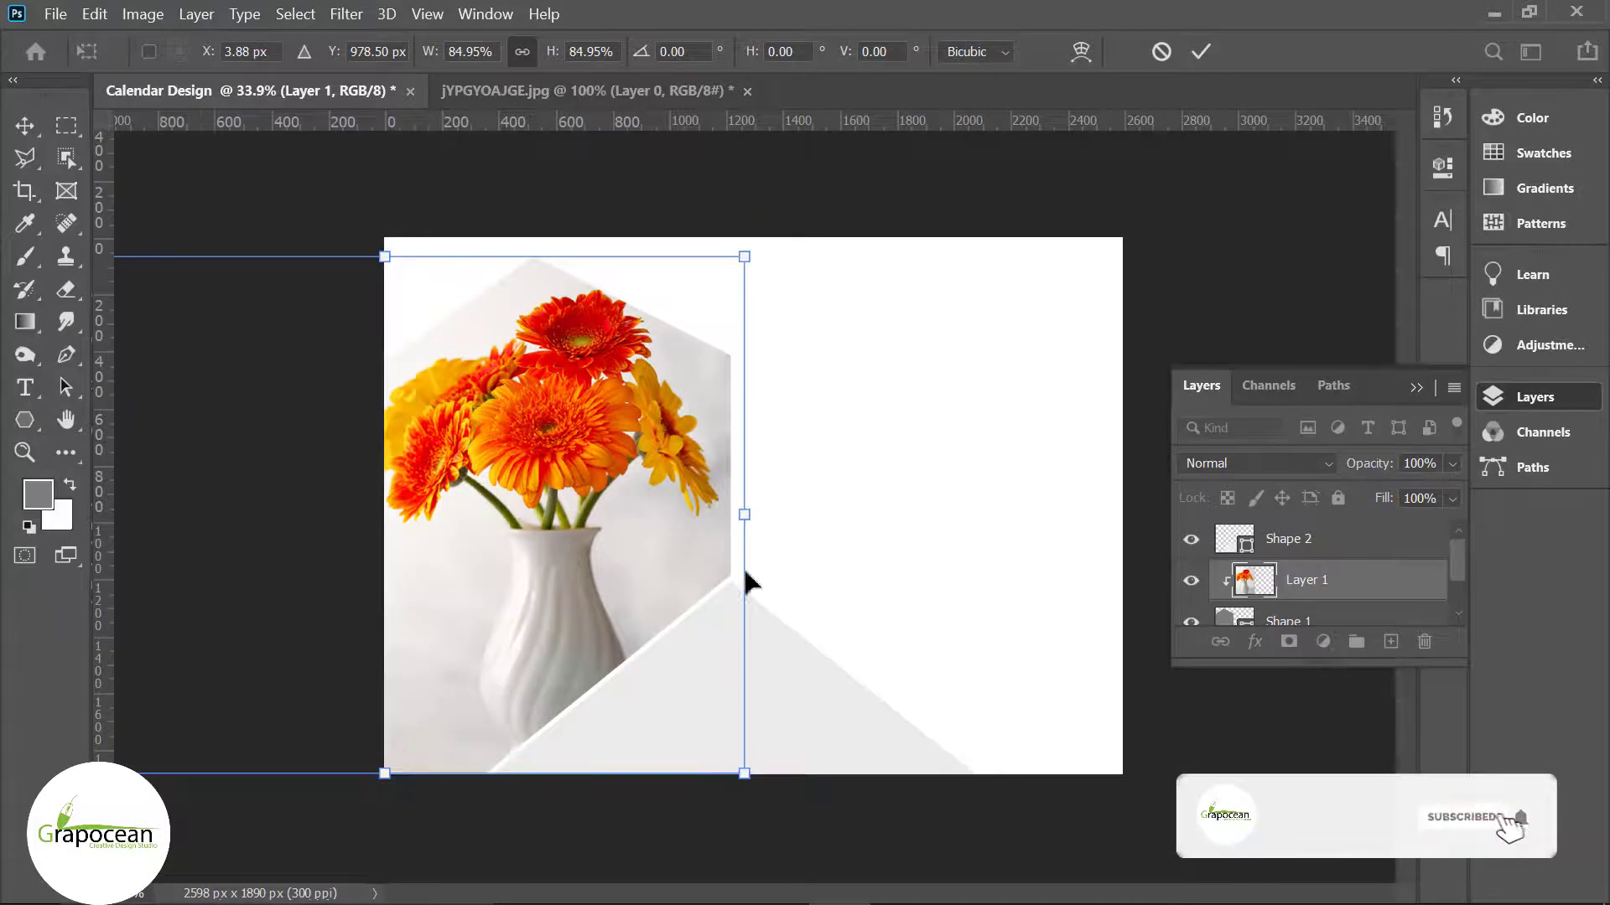
pyautogui.click(1200, 51)
pyautogui.hotkey('ctrl', '-')
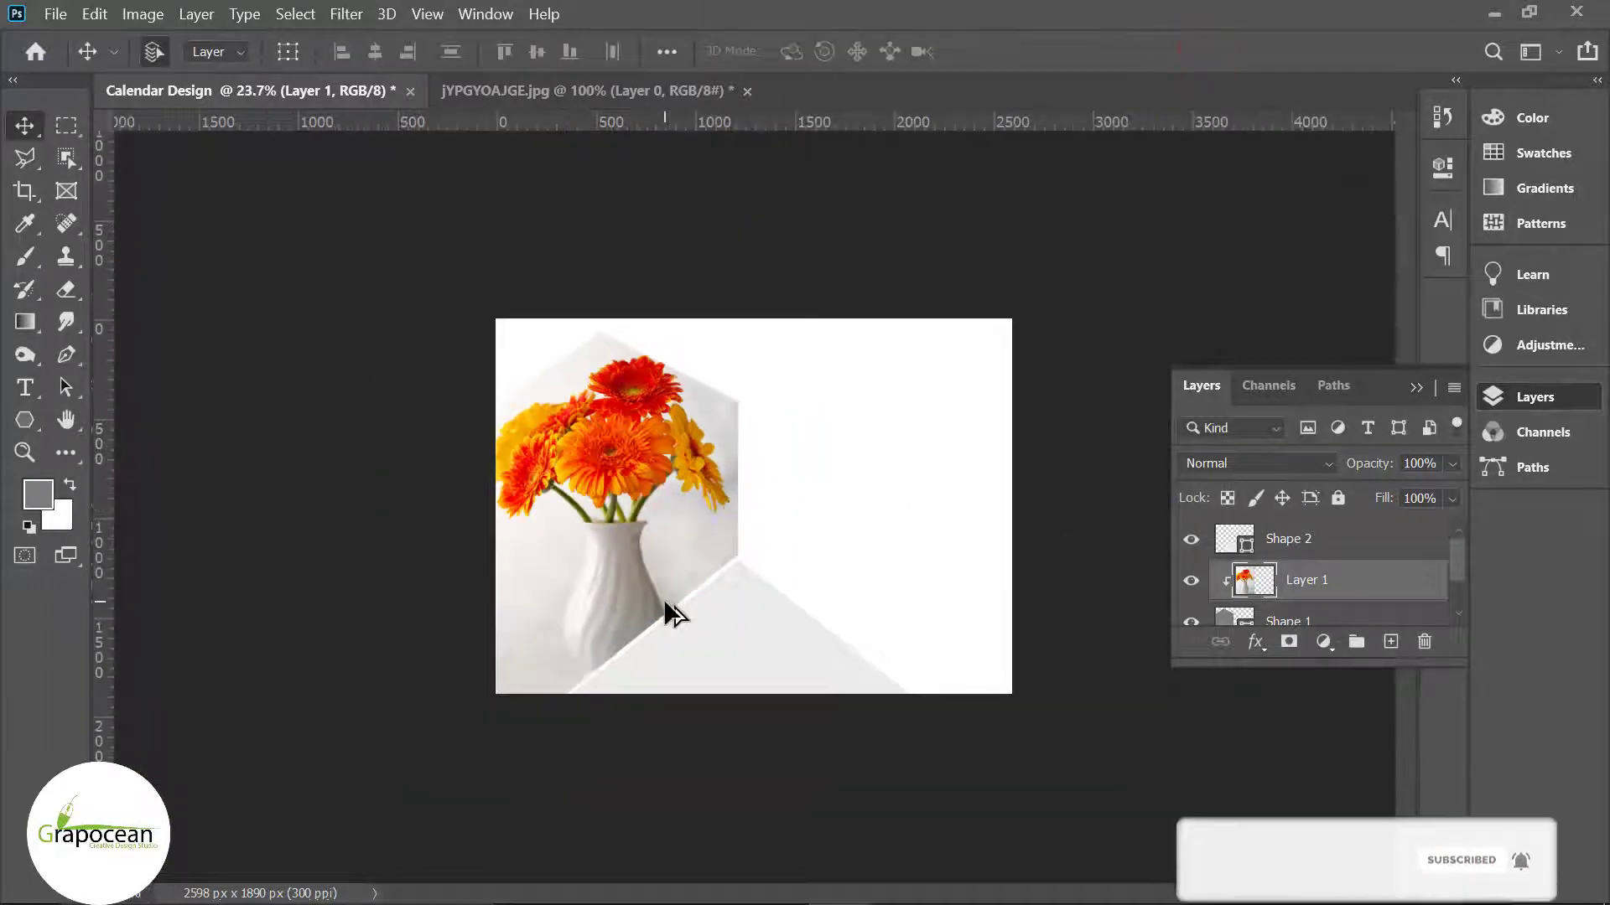
pyautogui.click(696, 549)
# Duplicate Shape 1 as Shape 1 copy and reselect the original Shape 1.
pyautogui.scroll(-1, 1302, 621)
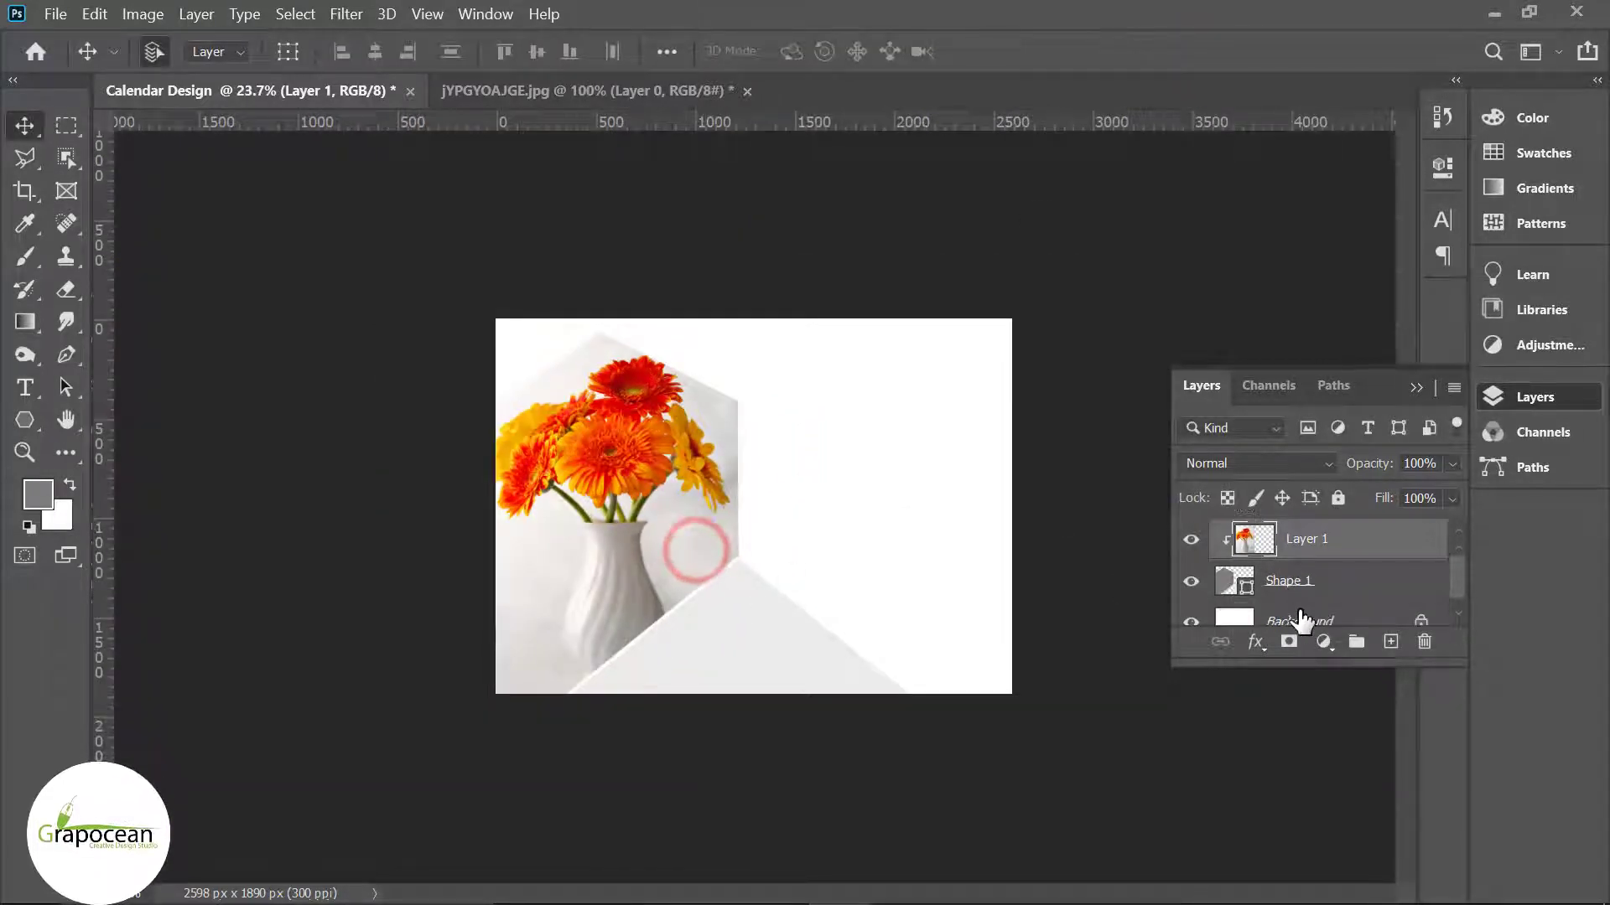
pyautogui.click(1287, 582)
pyautogui.hotkey('ctrl', 'j')
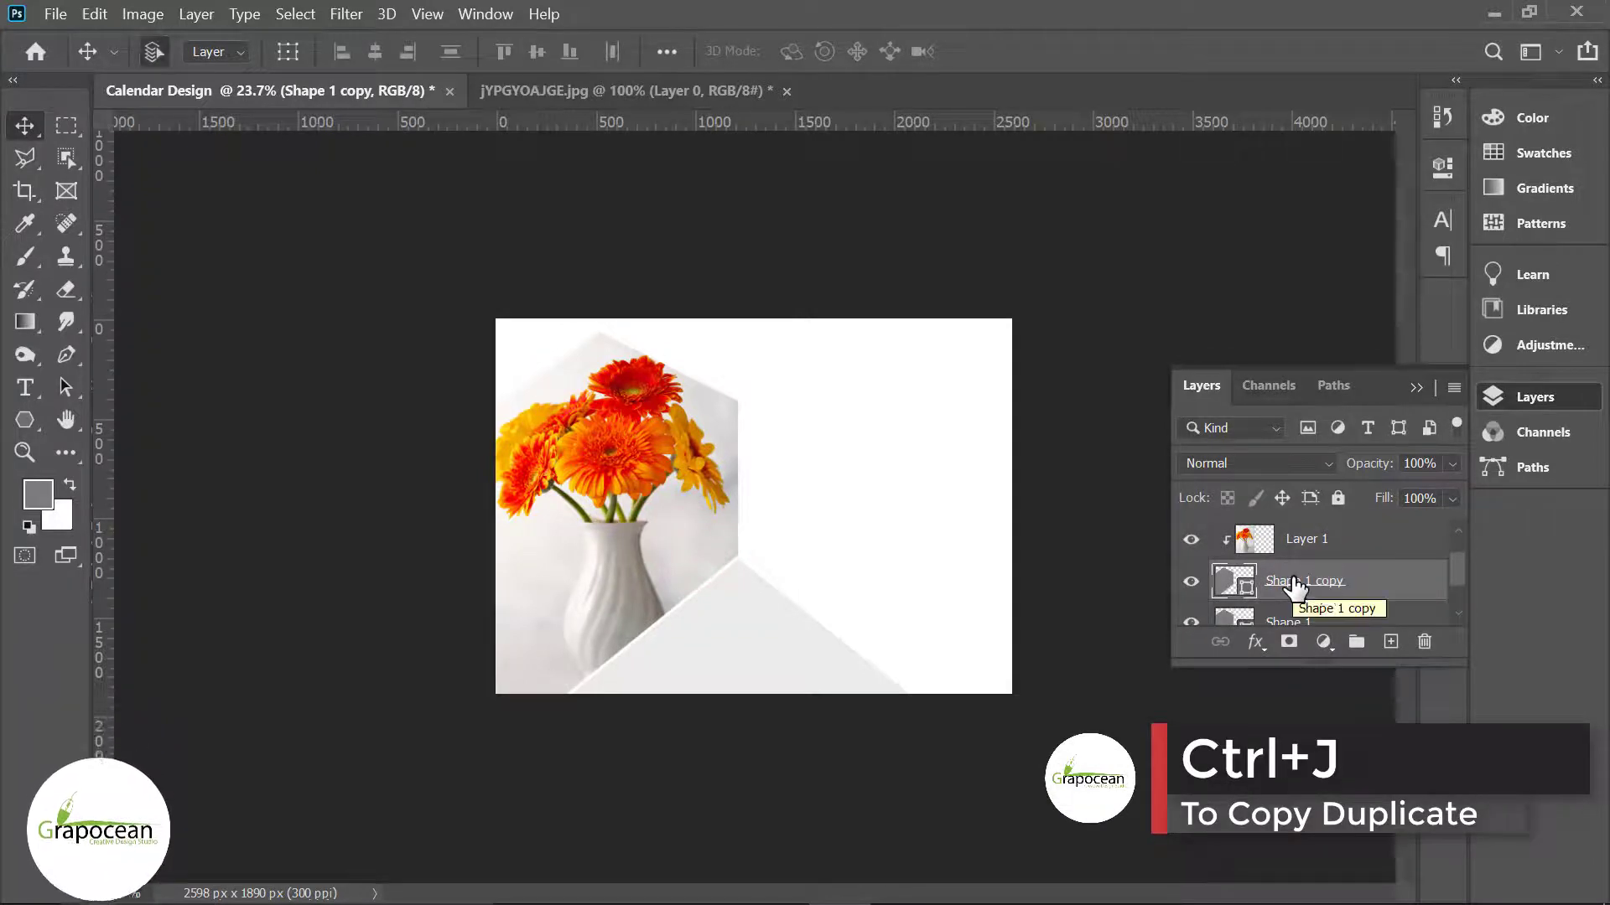
pyautogui.scroll(-1, 1283, 591)
pyautogui.click(1279, 592)
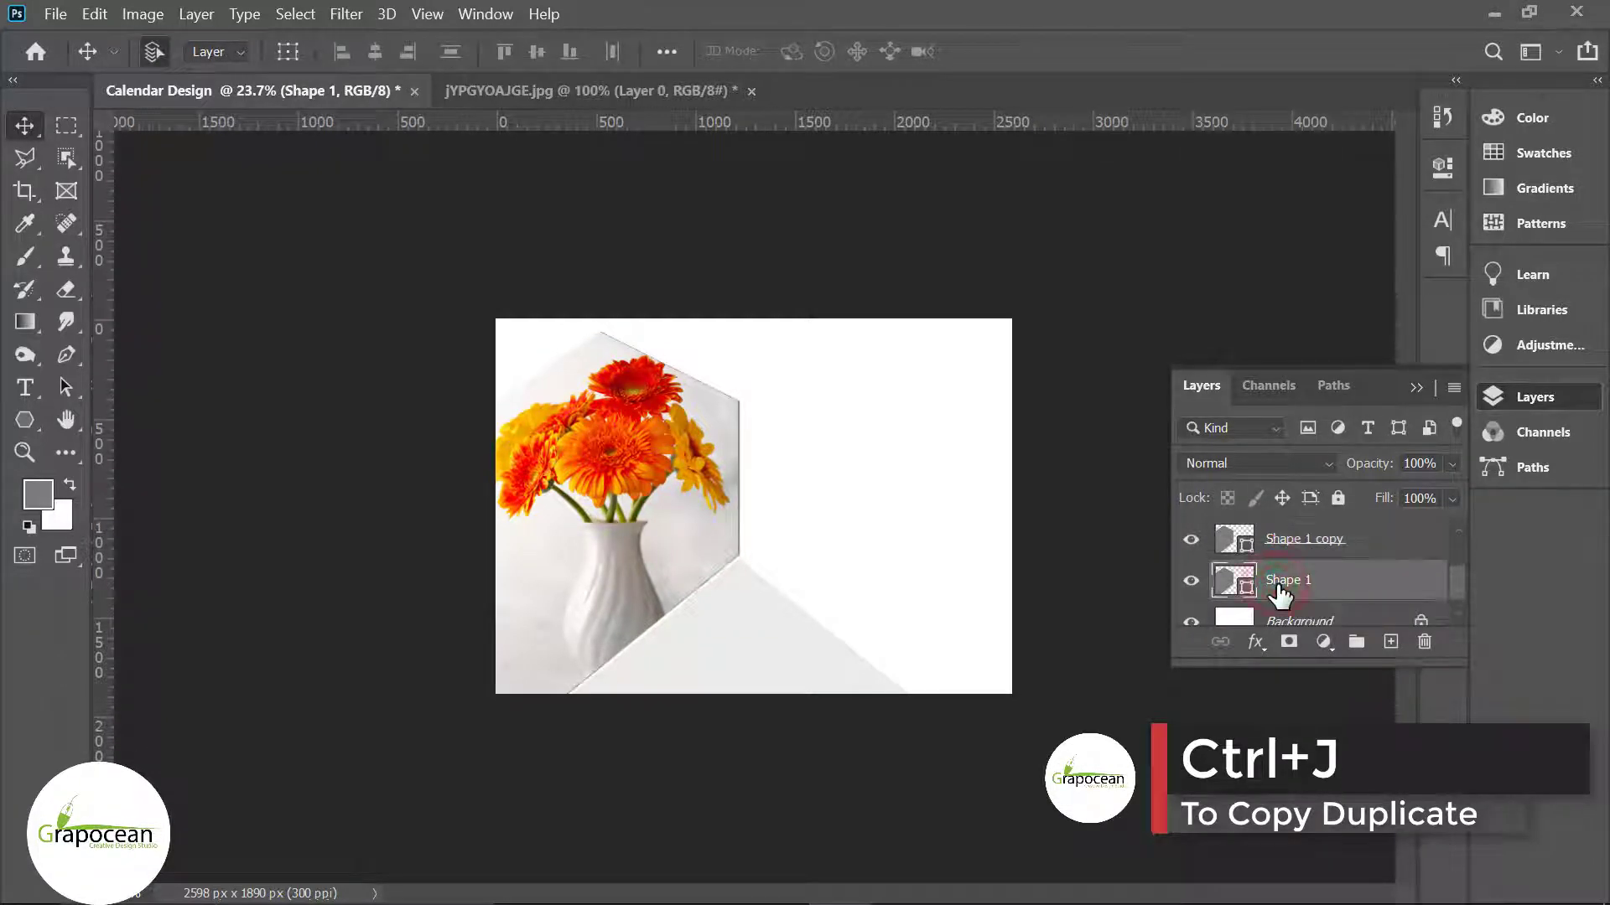
# Nudge the original Shape 1 right and up so a grey edge frames the photo.
pyautogui.hotkey('shift', 'Right')
pyautogui.hotkey('shift', 'Right')
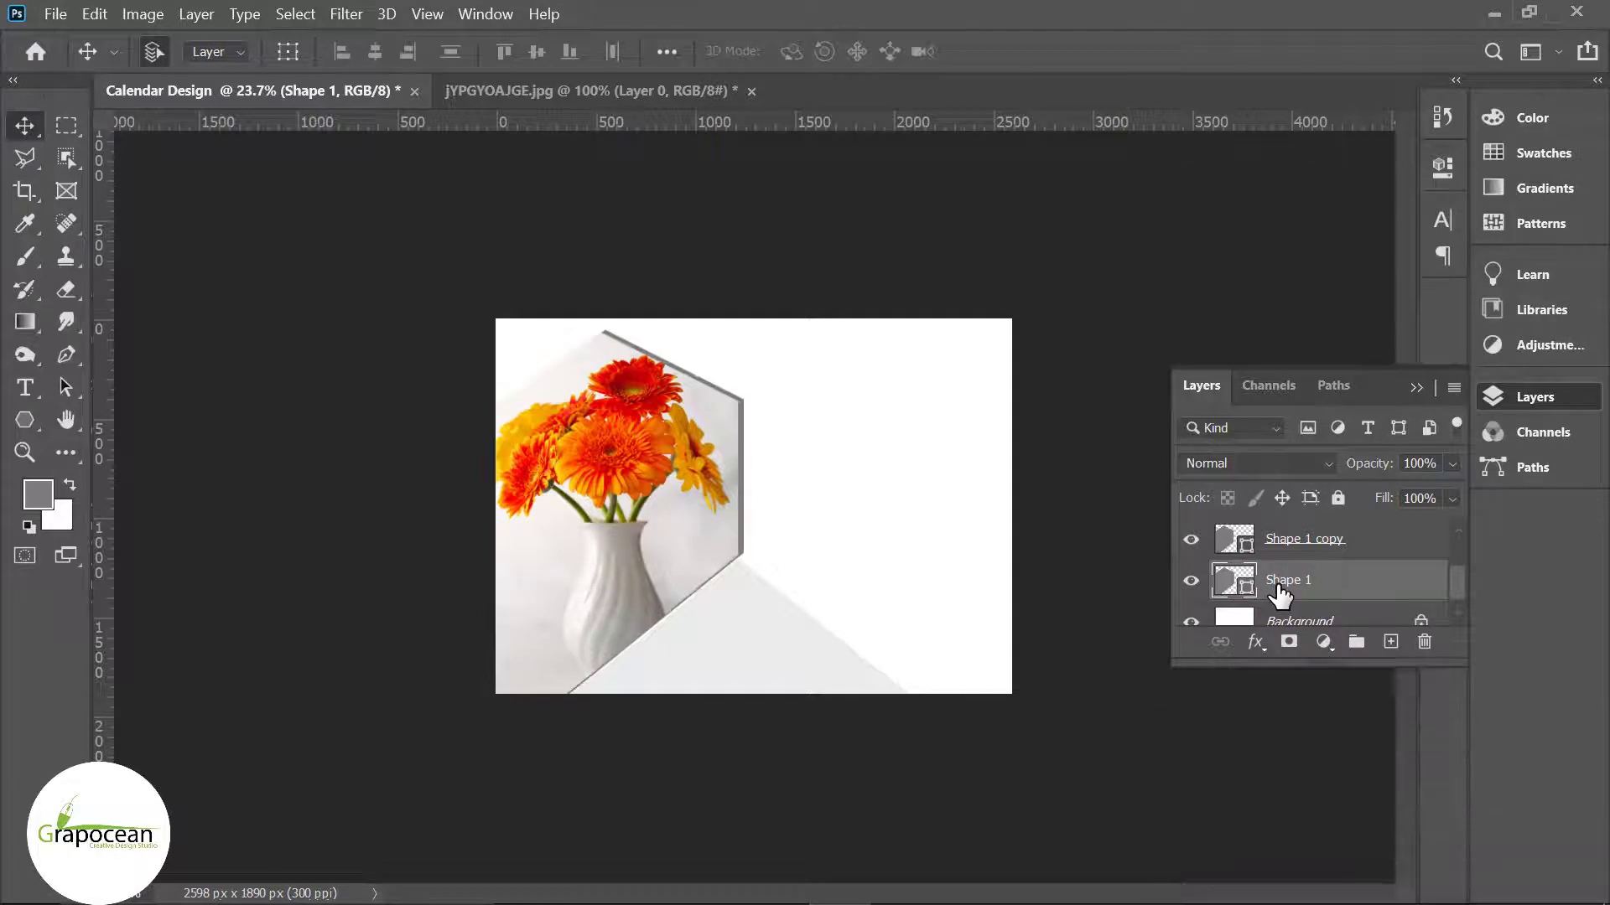
pyautogui.hotkey('shift', 'Right')
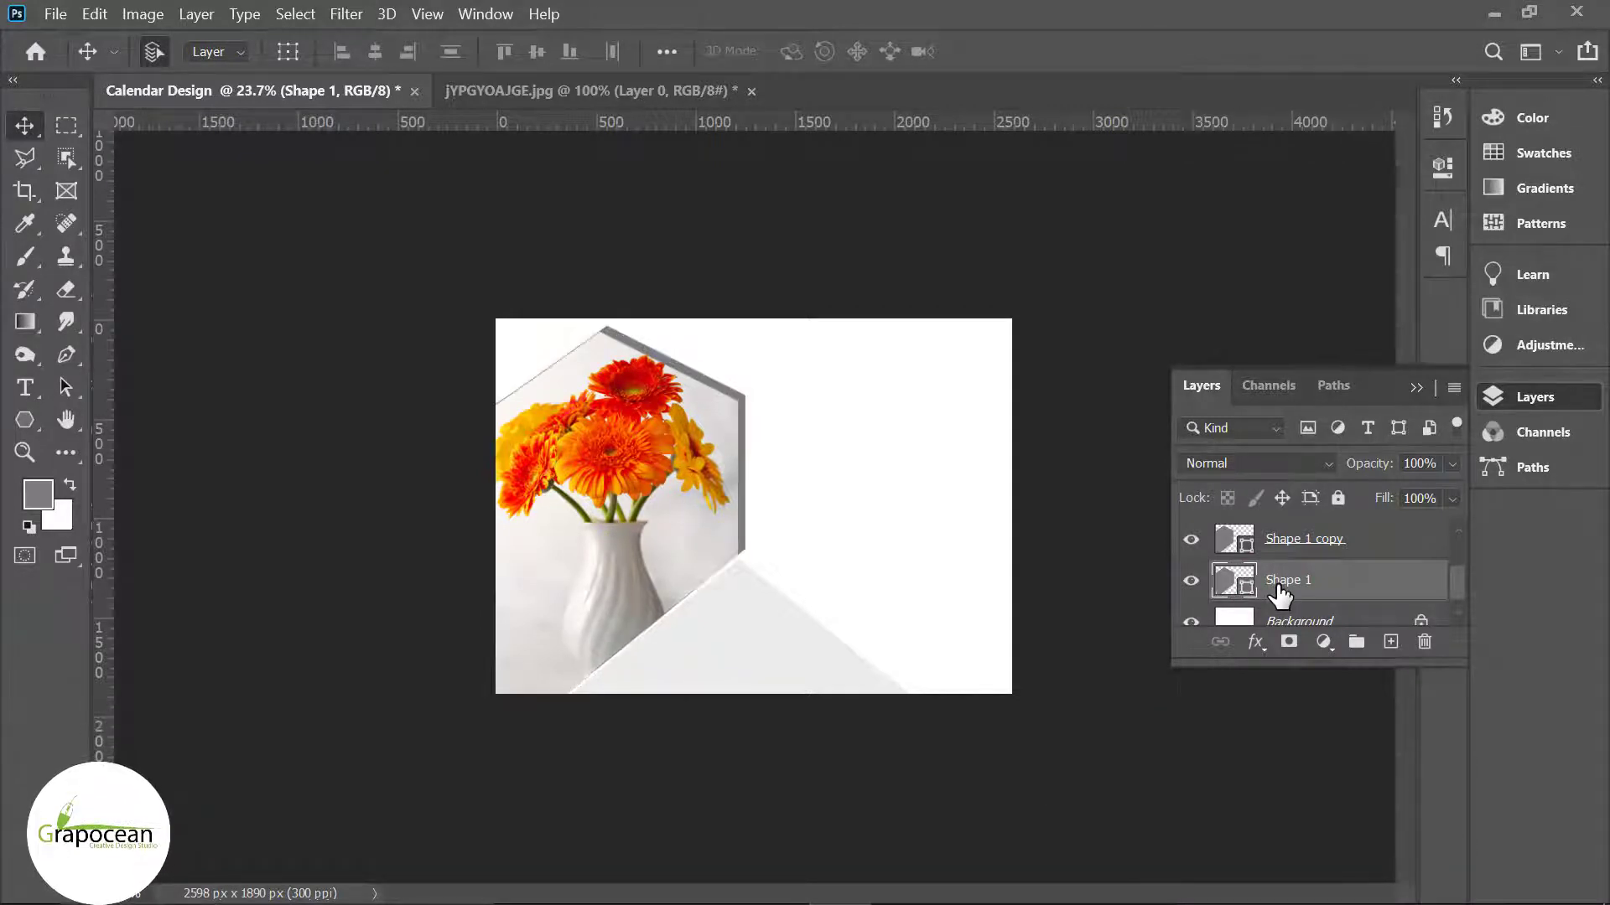
pyautogui.hotkey('shift', 'Right')
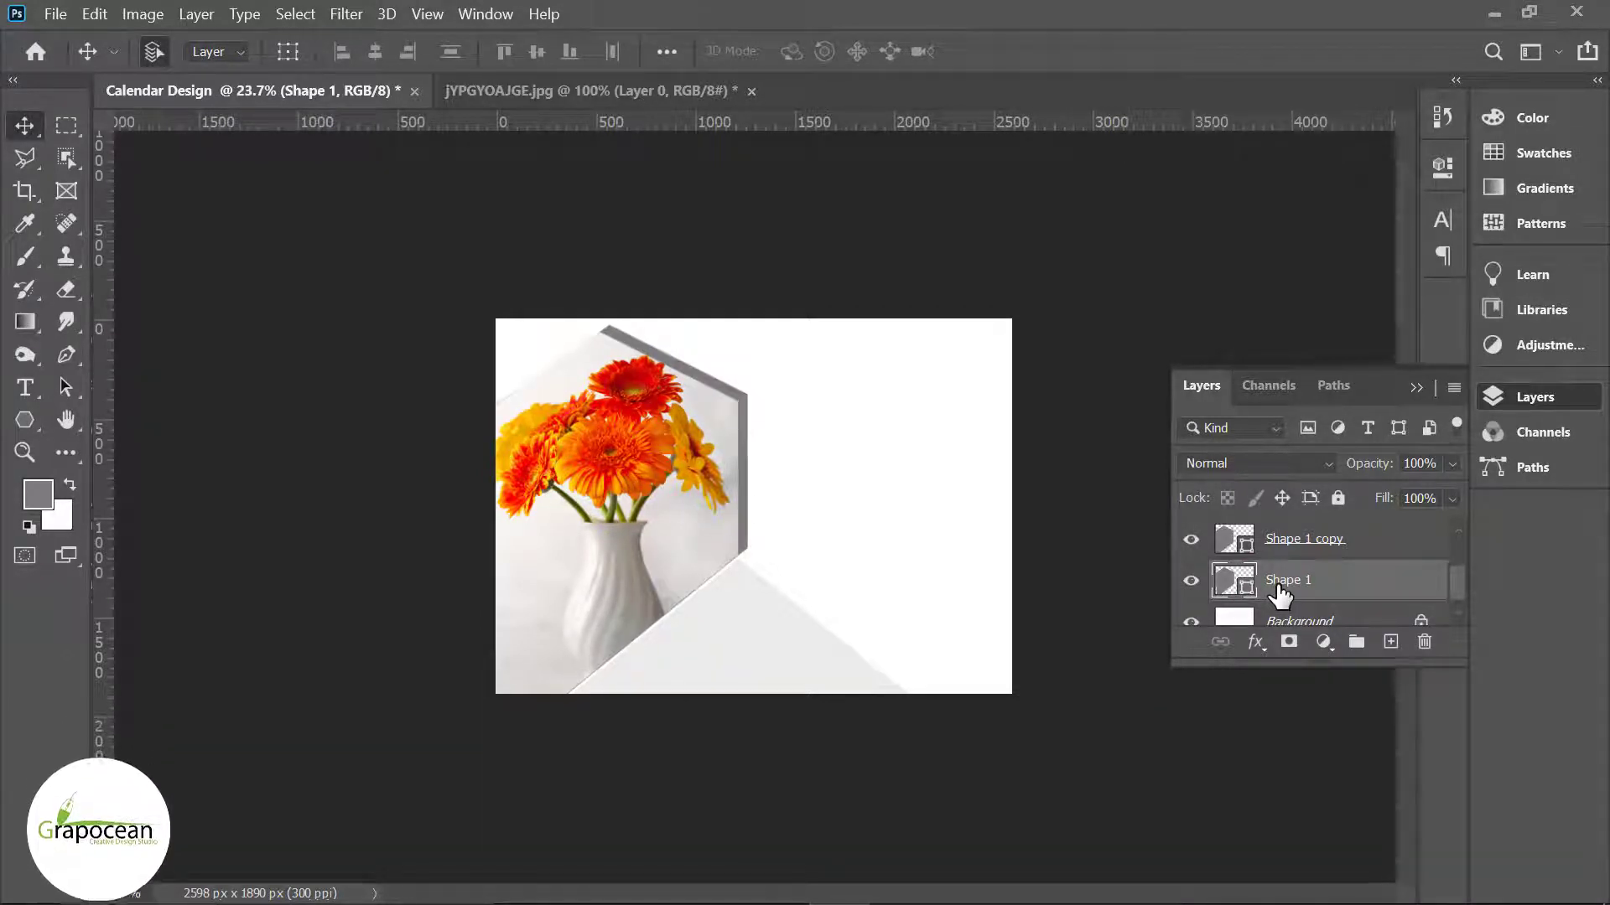
pyautogui.hotkey('shift', 'Up')
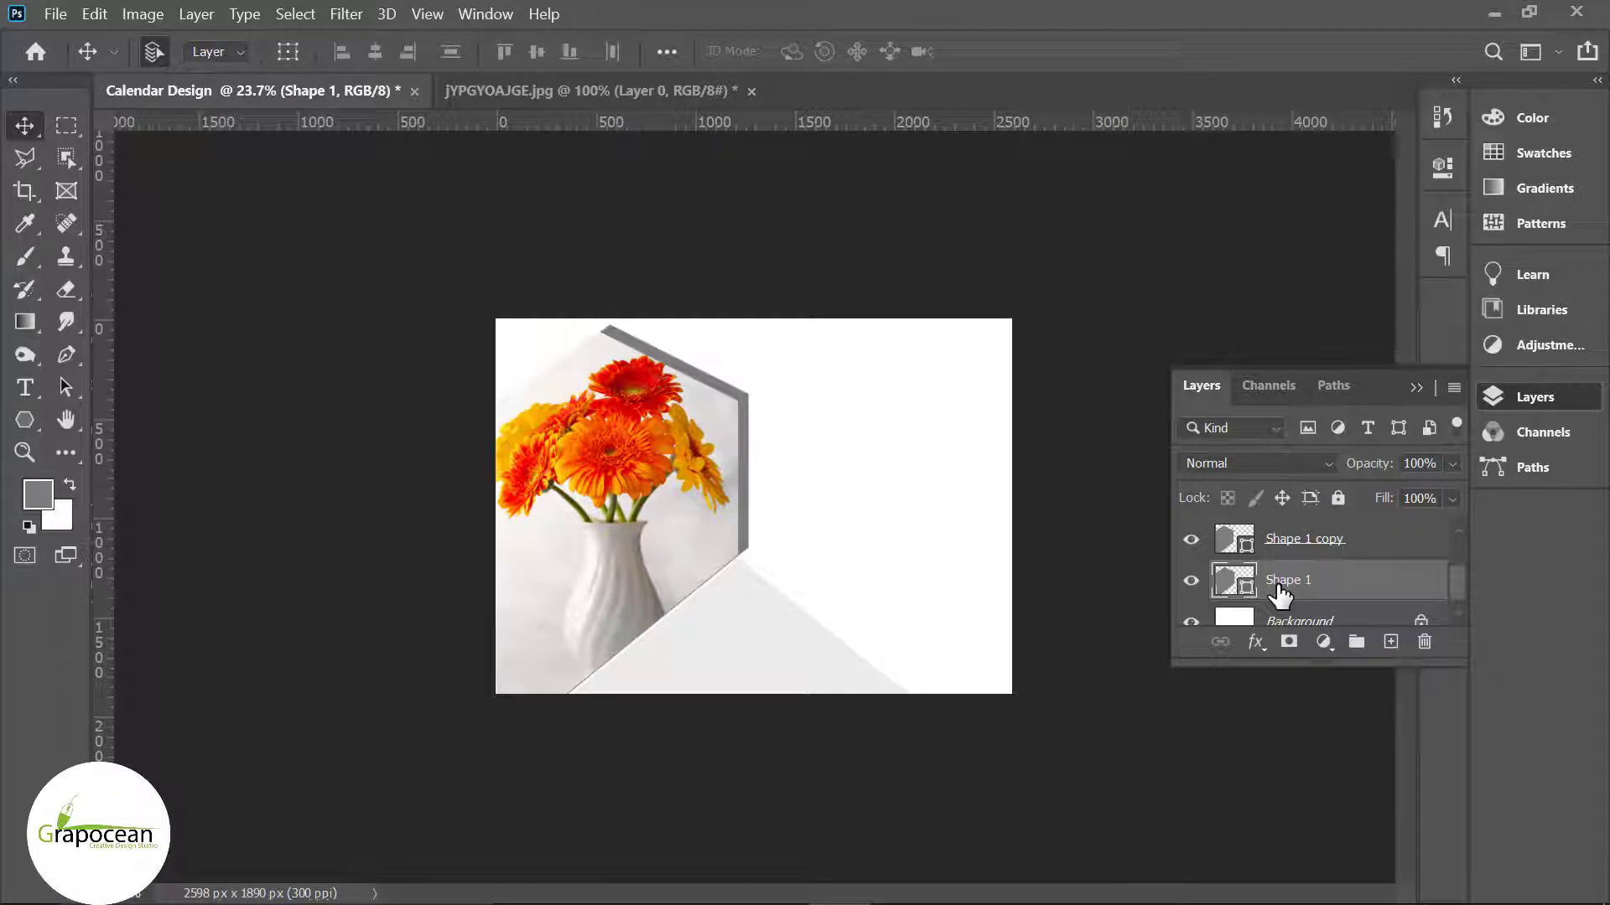
pyautogui.hotkey('shift', 'Up')
pyautogui.click(1224, 587)
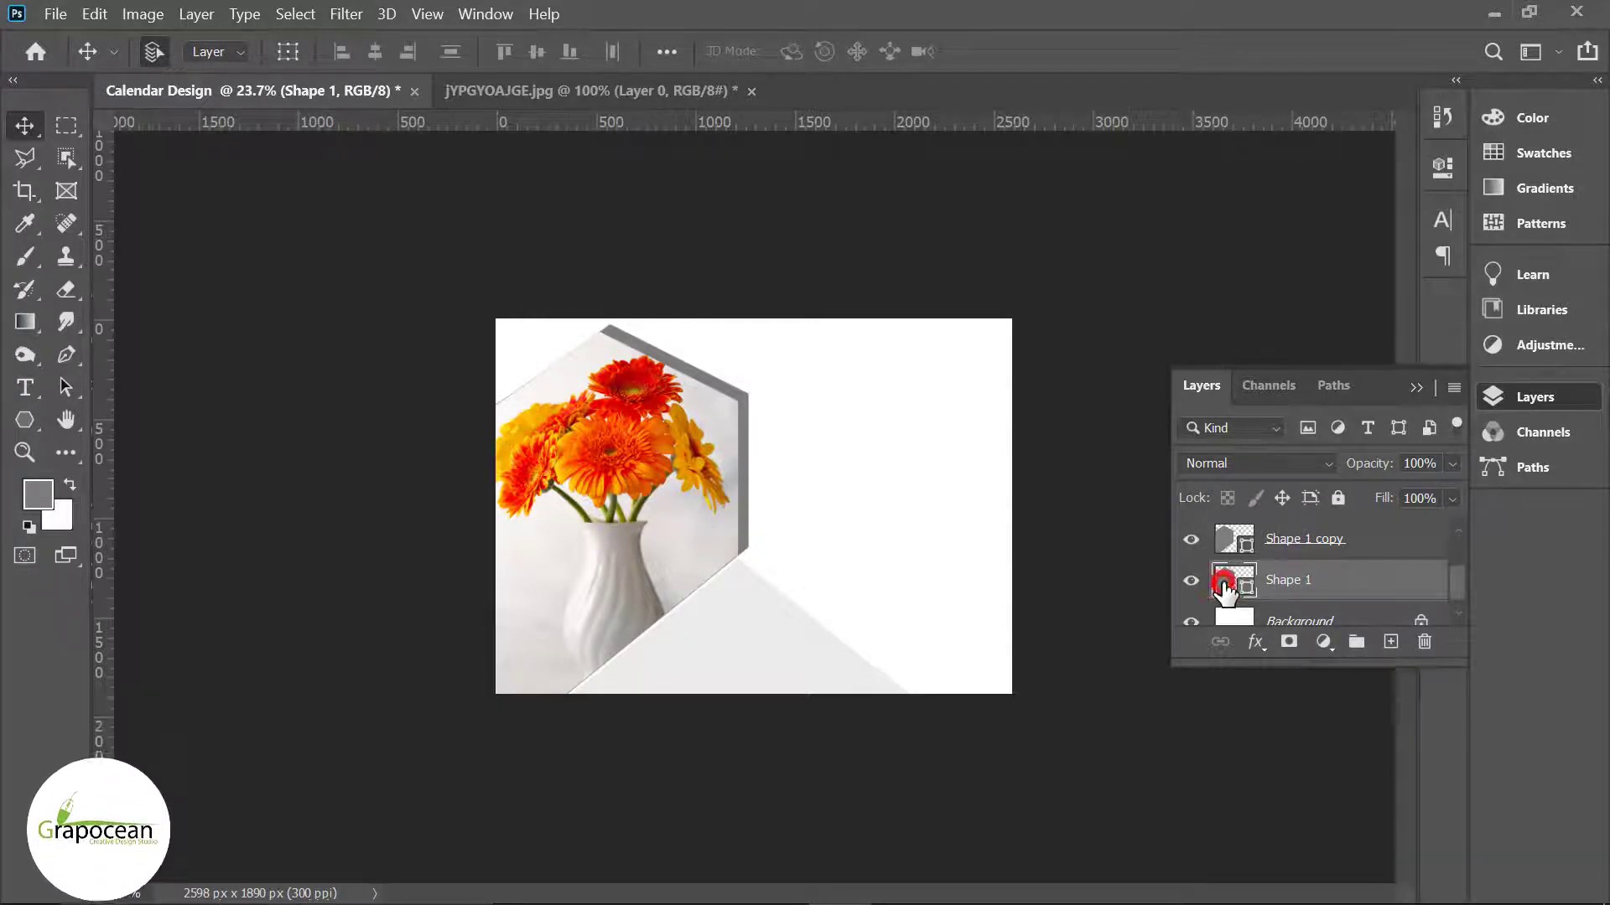
# Set Shape 1's fill to the light grey sampled from the bottom triangle.
pyautogui.moveTo(812, 405); pyautogui.dragTo(779, 695)
pyautogui.click(751, 635)
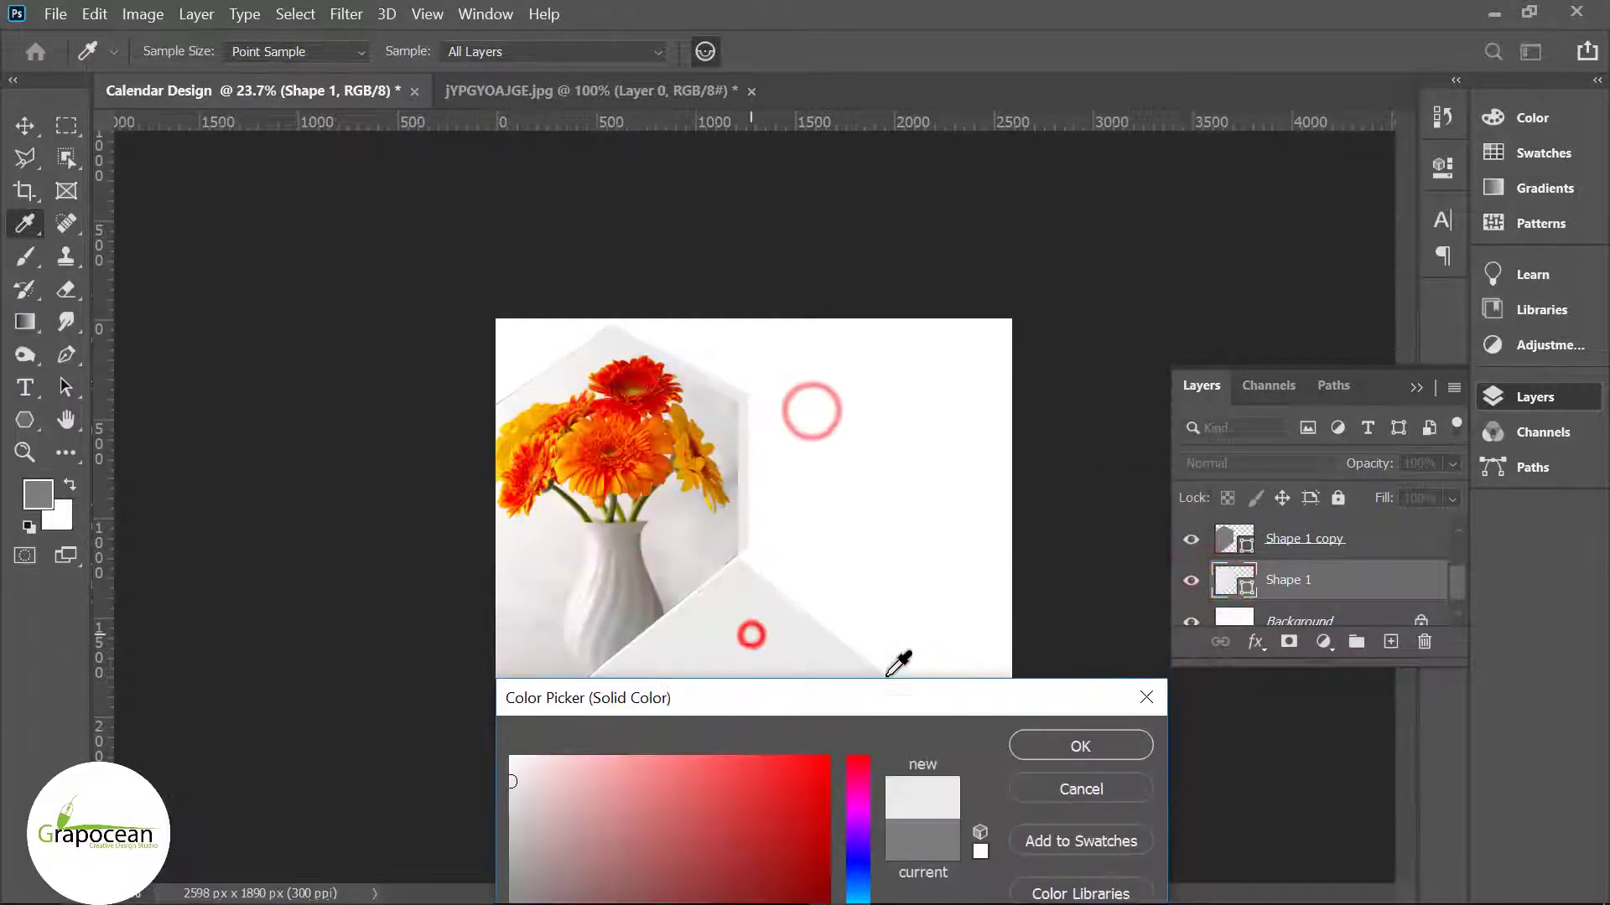
pyautogui.click(1077, 746)
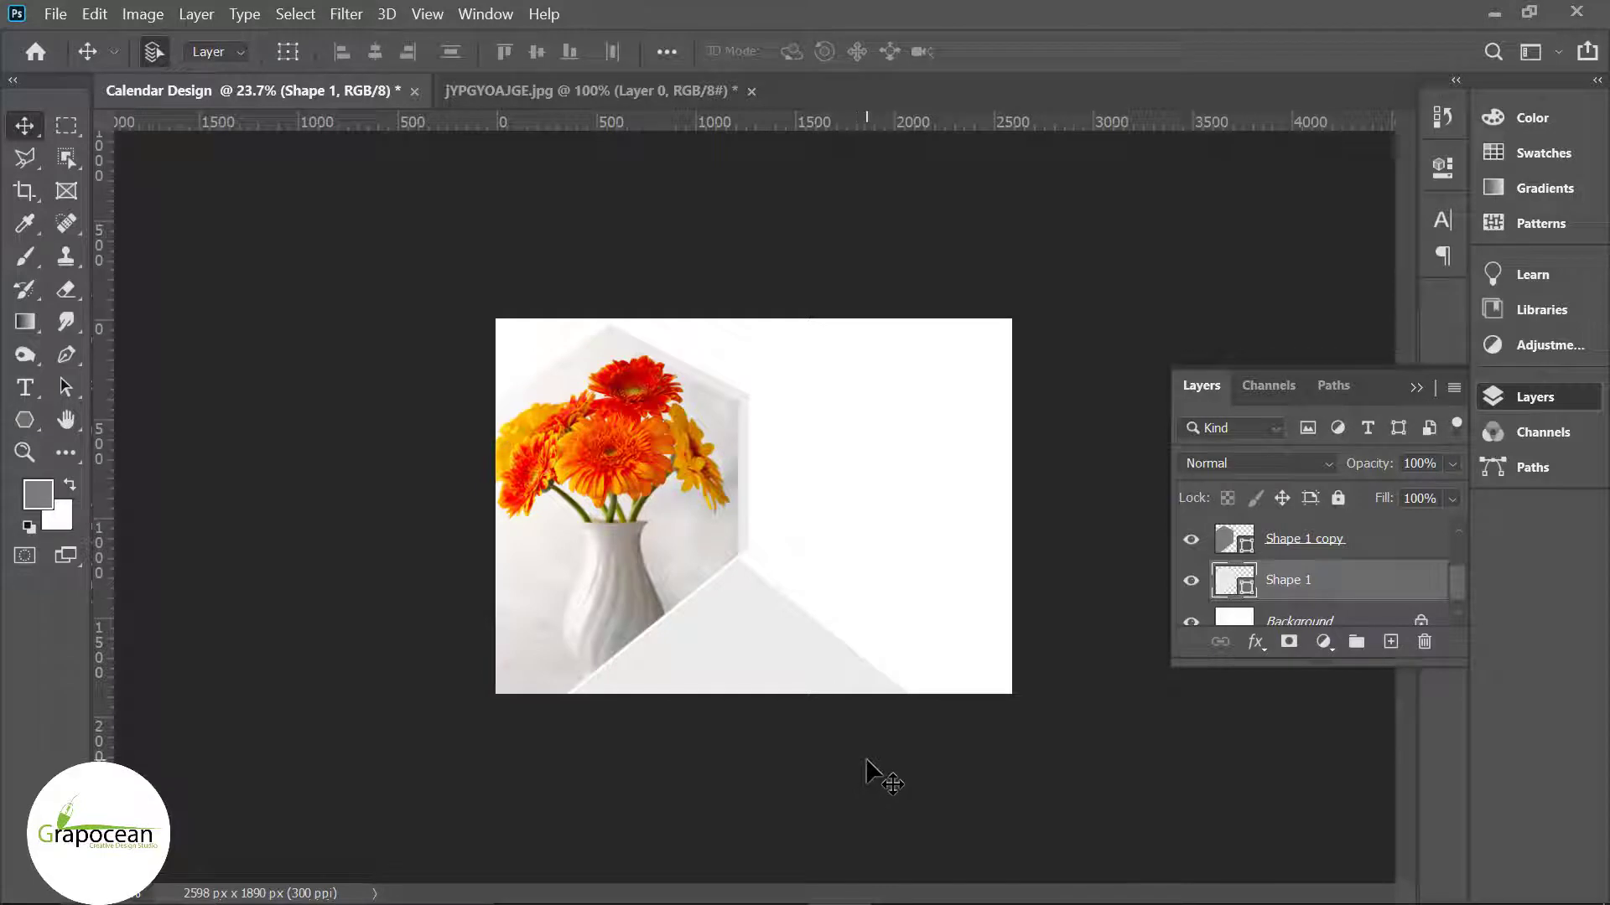
# Add a new empty layer and pick the Pen tool for another shape.
pyautogui.click(1346, 619)
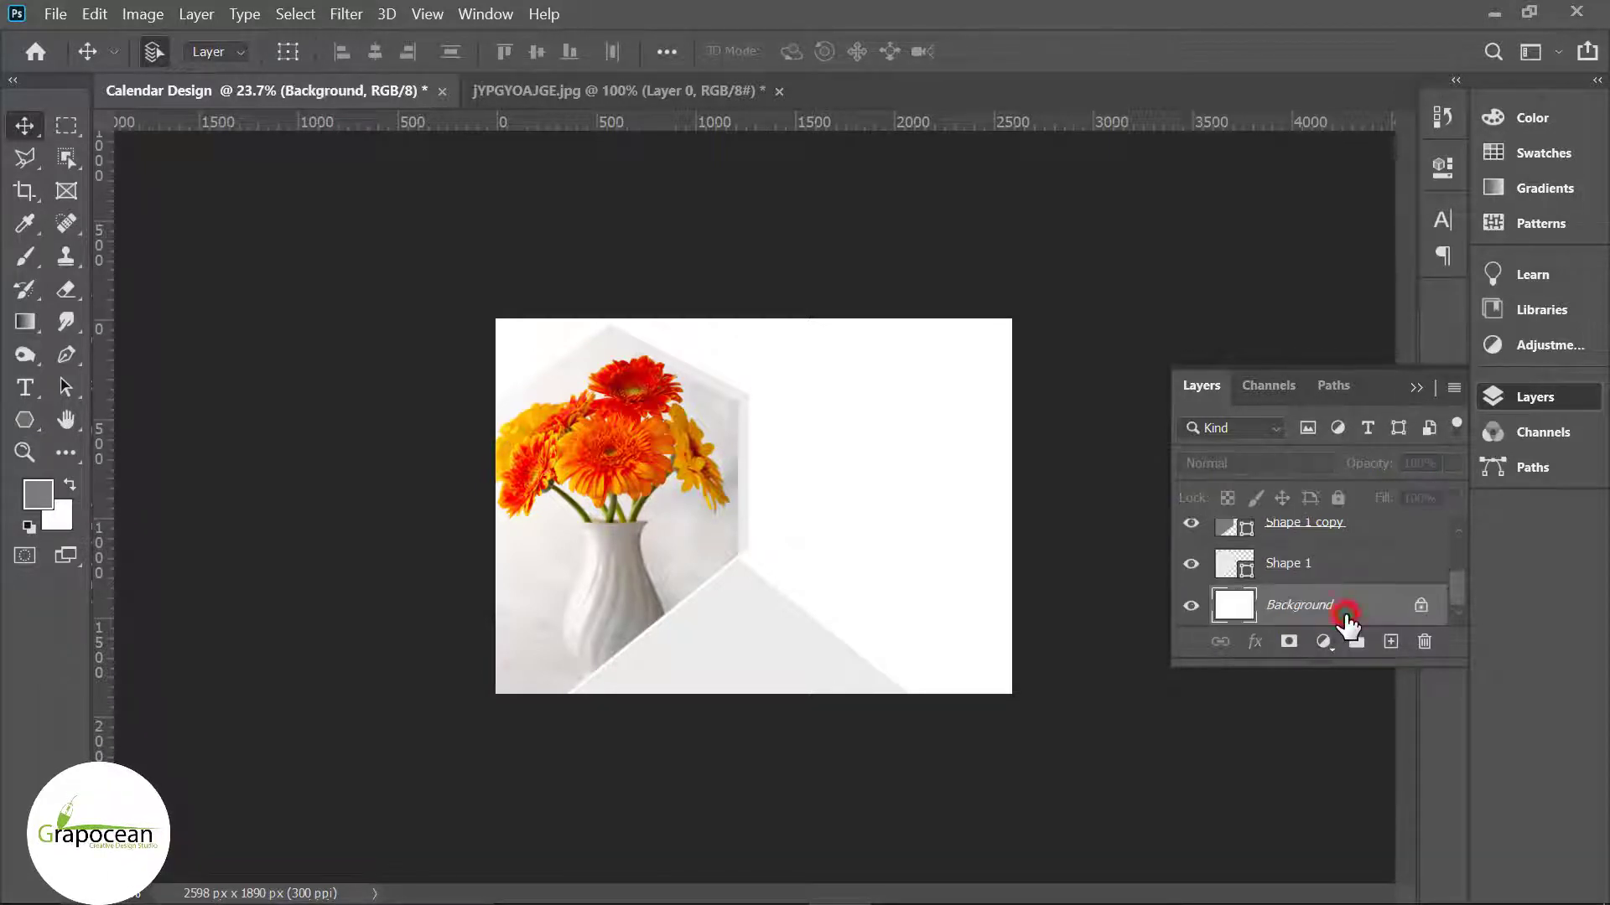
pyautogui.click(1391, 643)
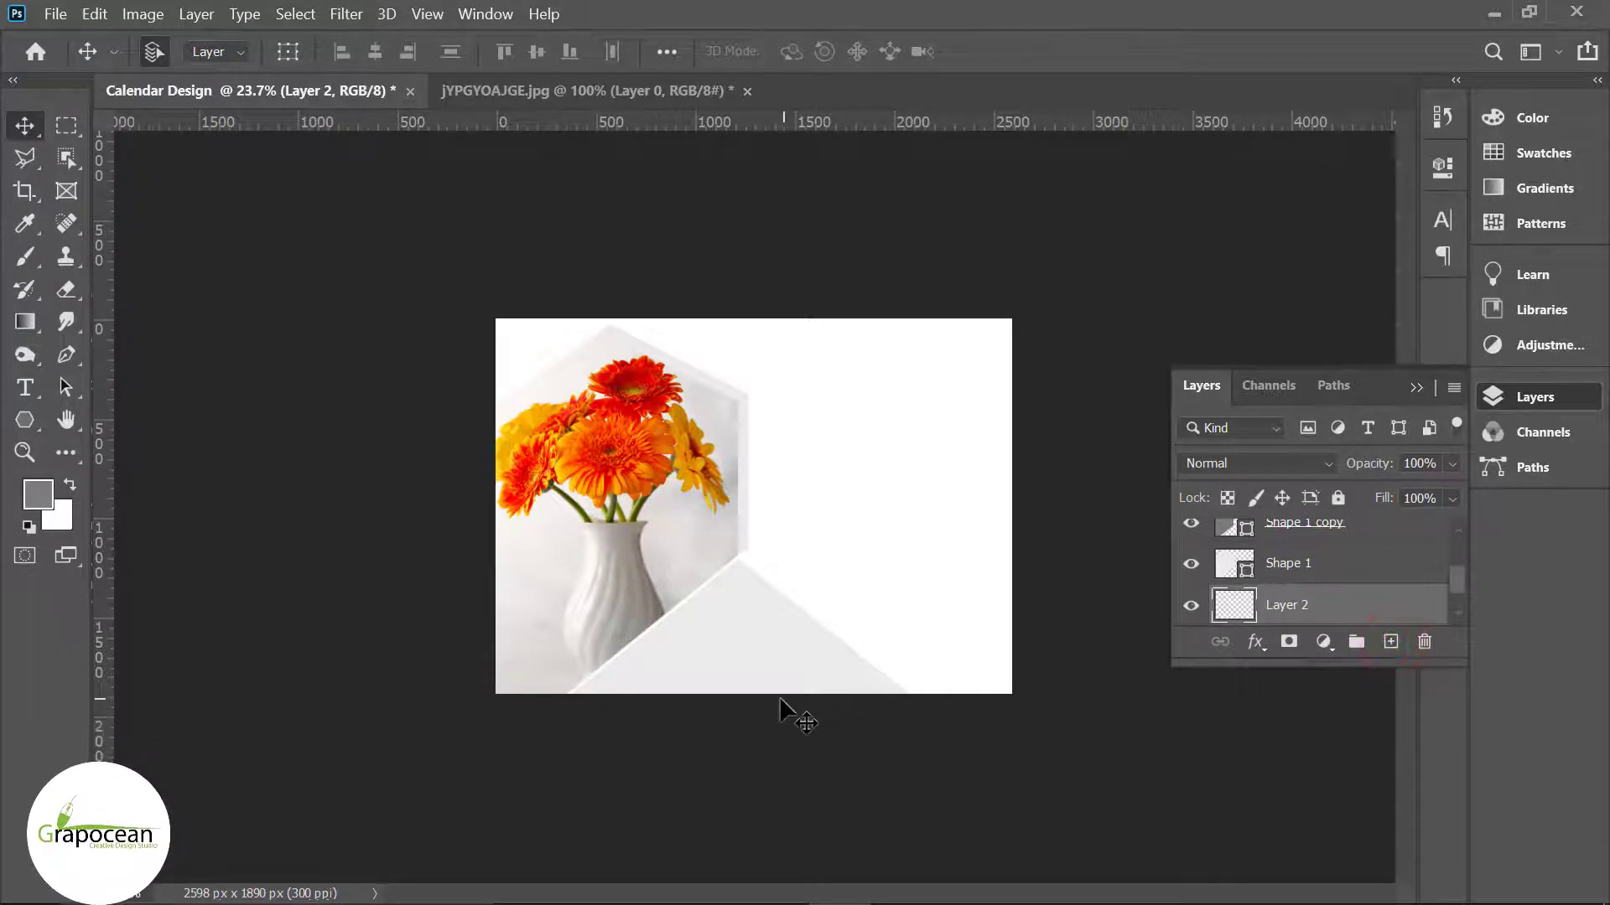
pyautogui.click(814, 694)
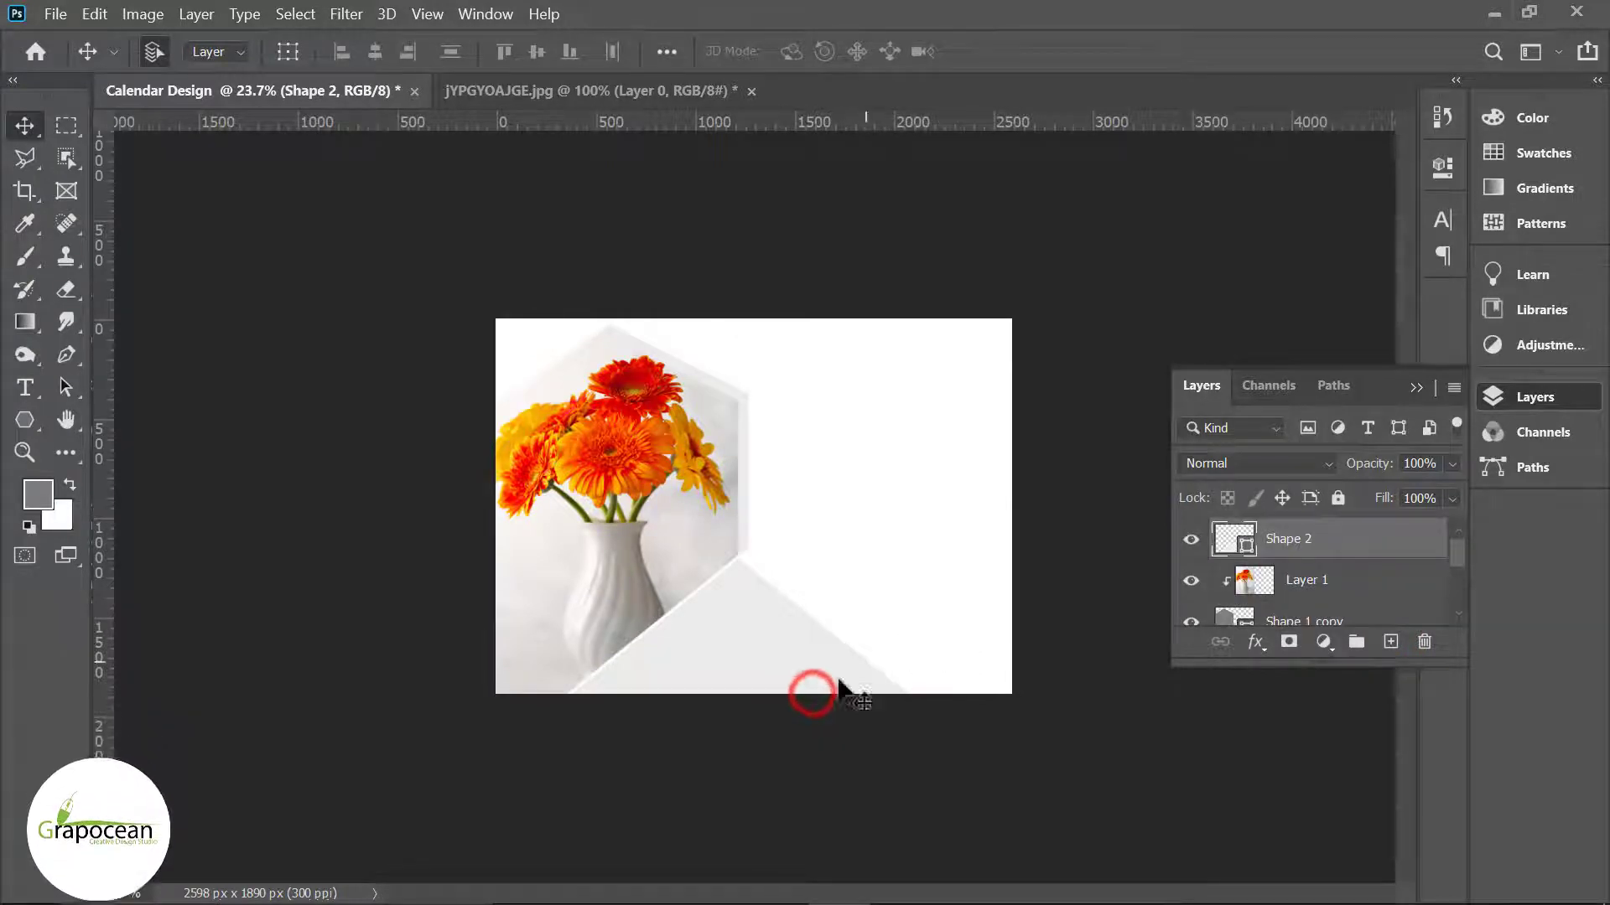
pyautogui.click(66, 356)
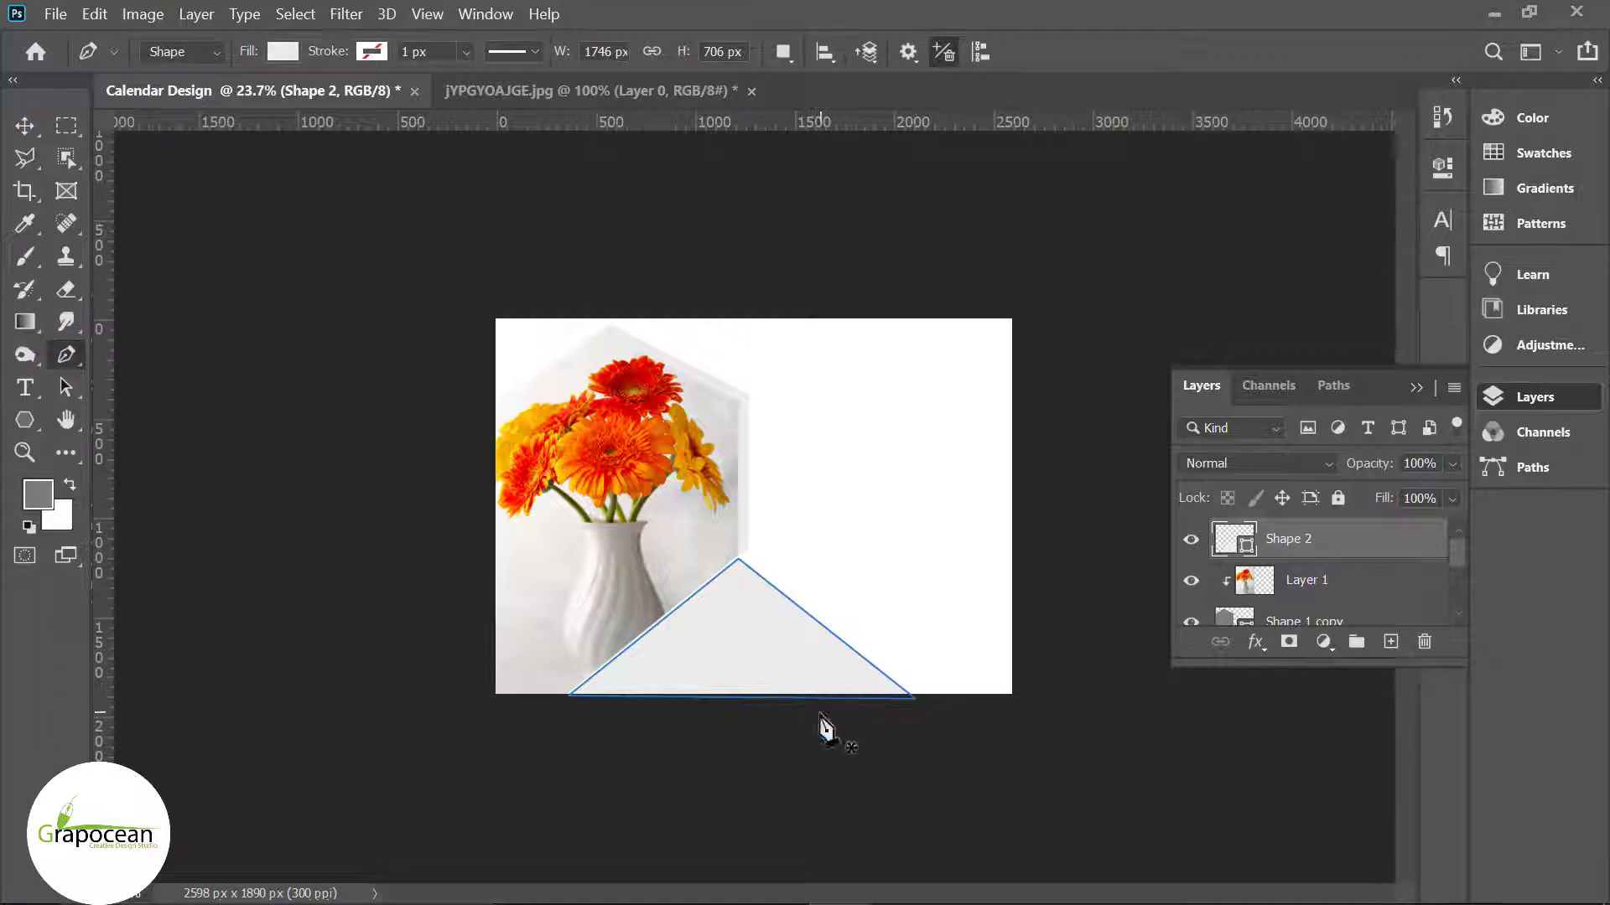
pyautogui.click(1391, 641)
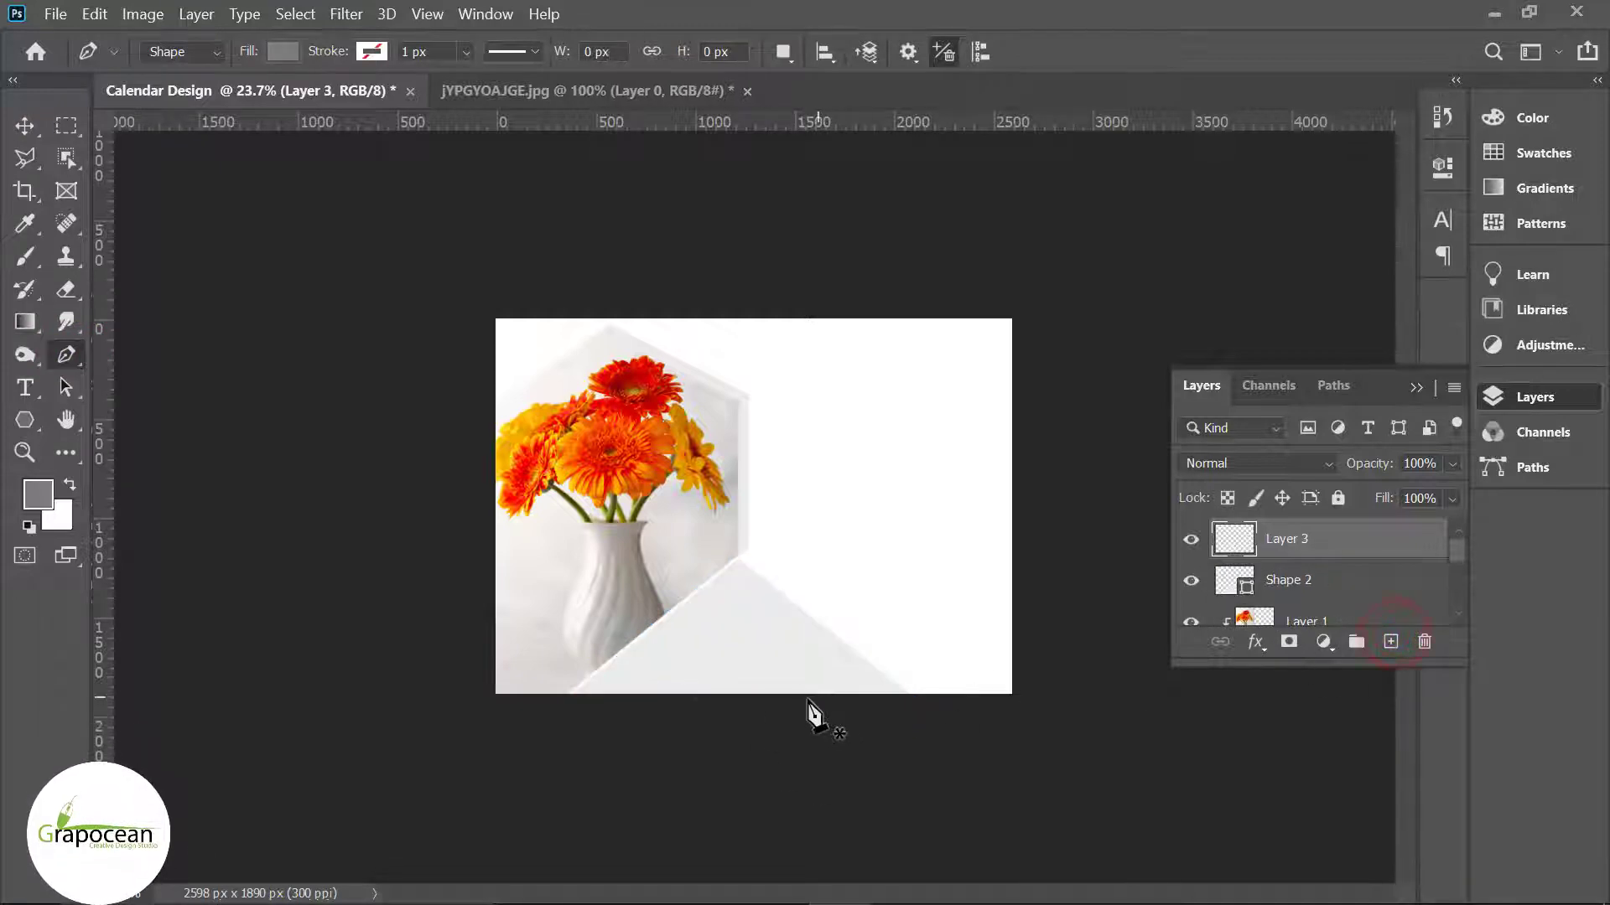
# Draw the grey Shape 3 polygon filling the canvas's bottom-right corner.
pyautogui.click(793, 700)
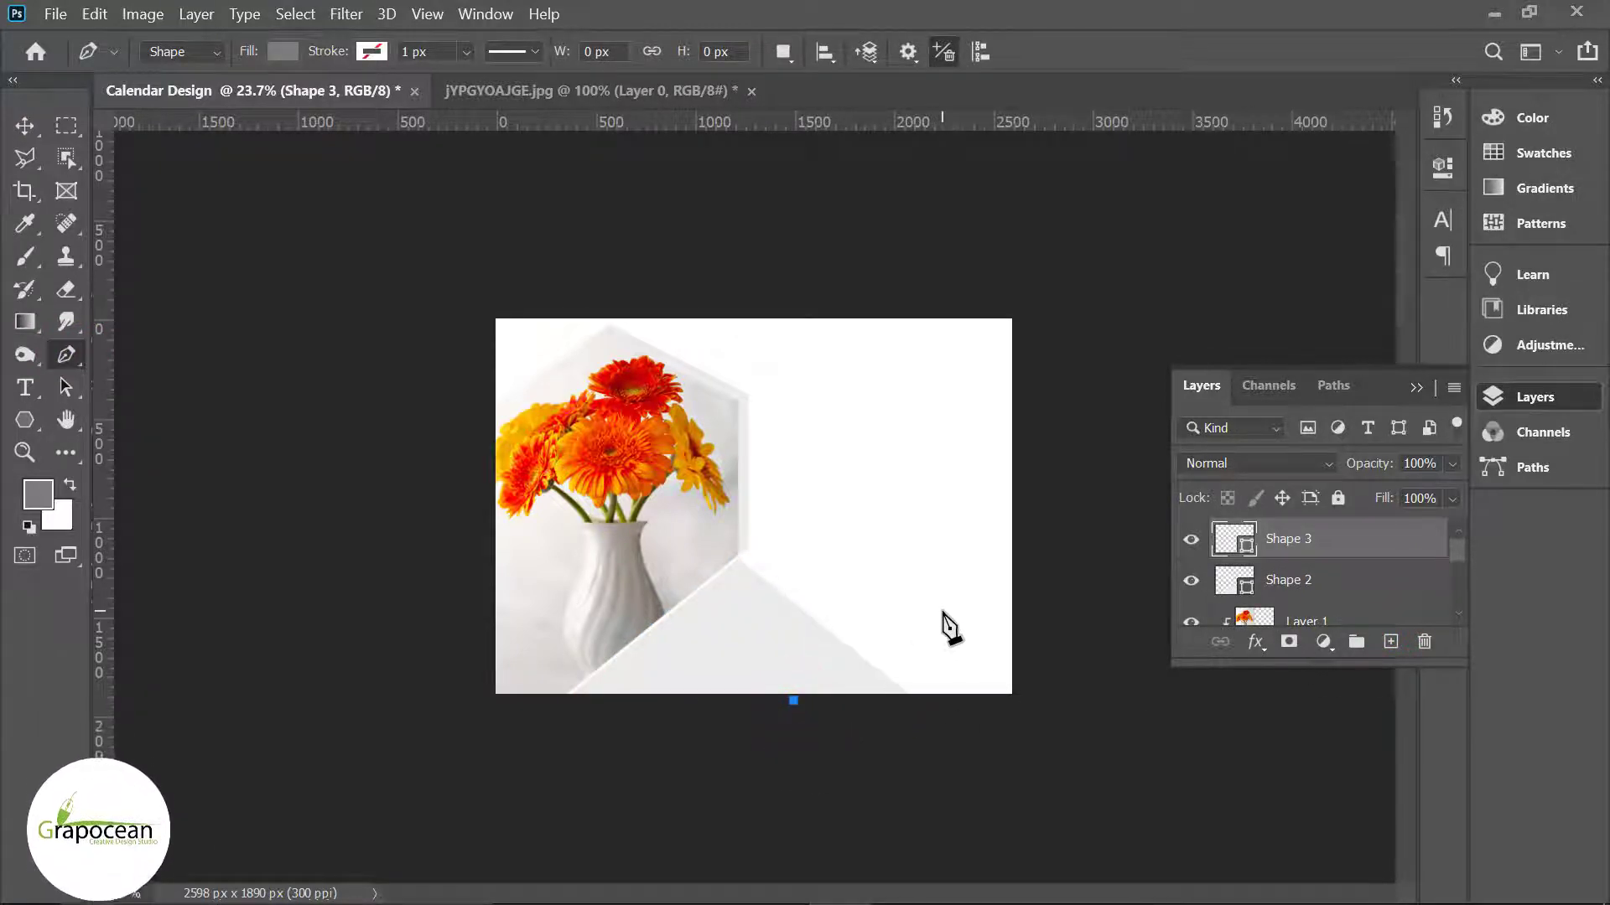
pyautogui.click(942, 609)
pyautogui.click(1019, 648)
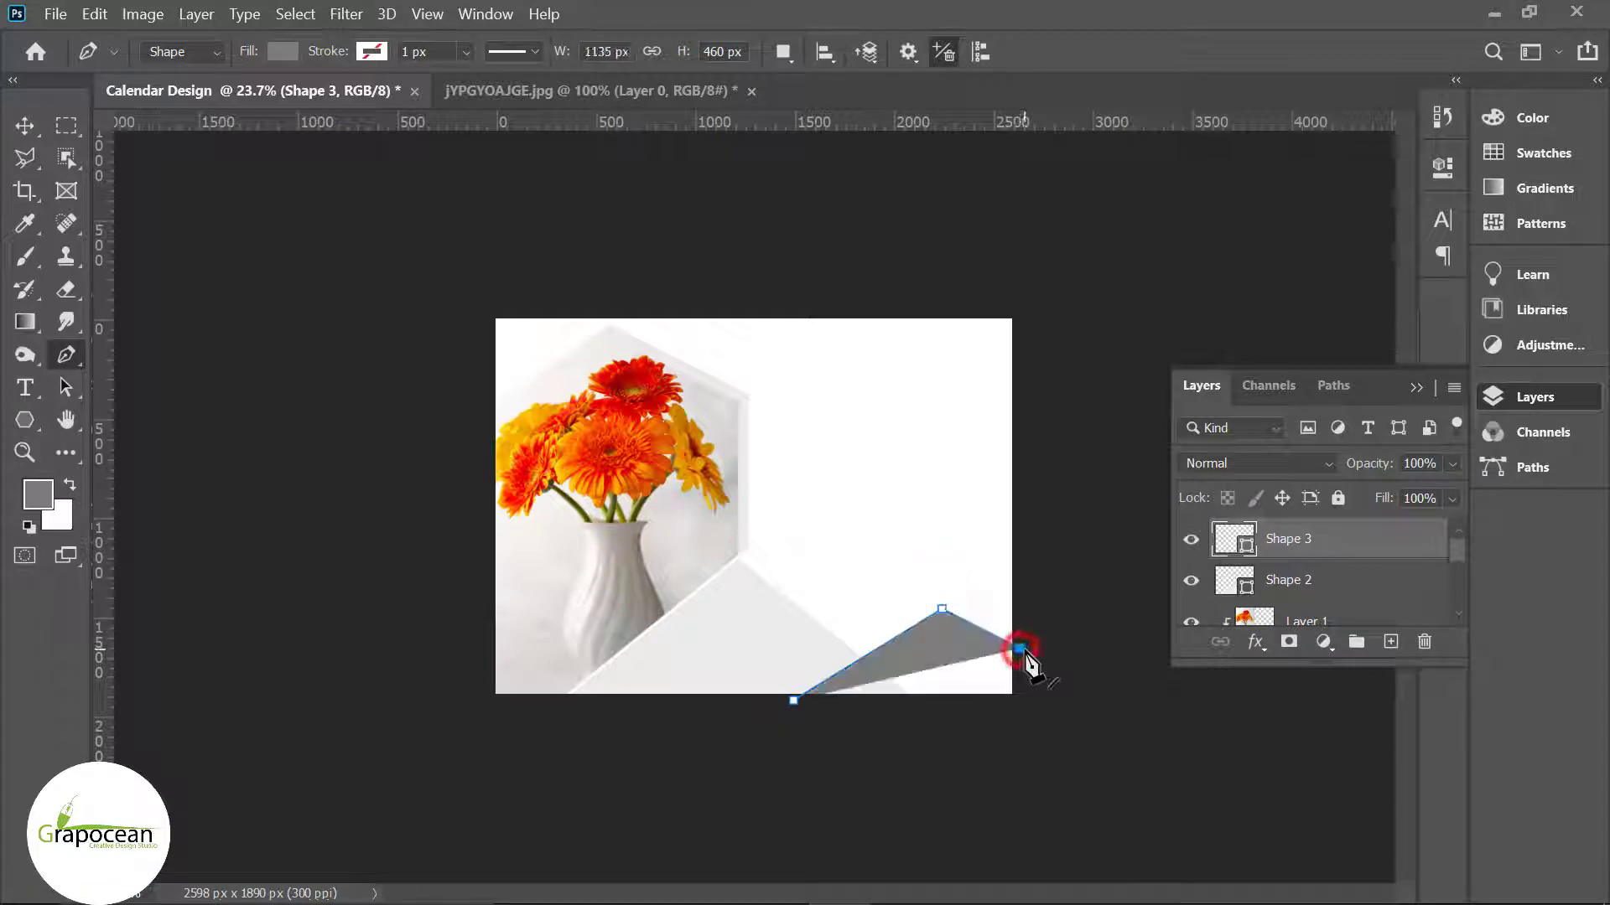
pyautogui.click(1017, 699)
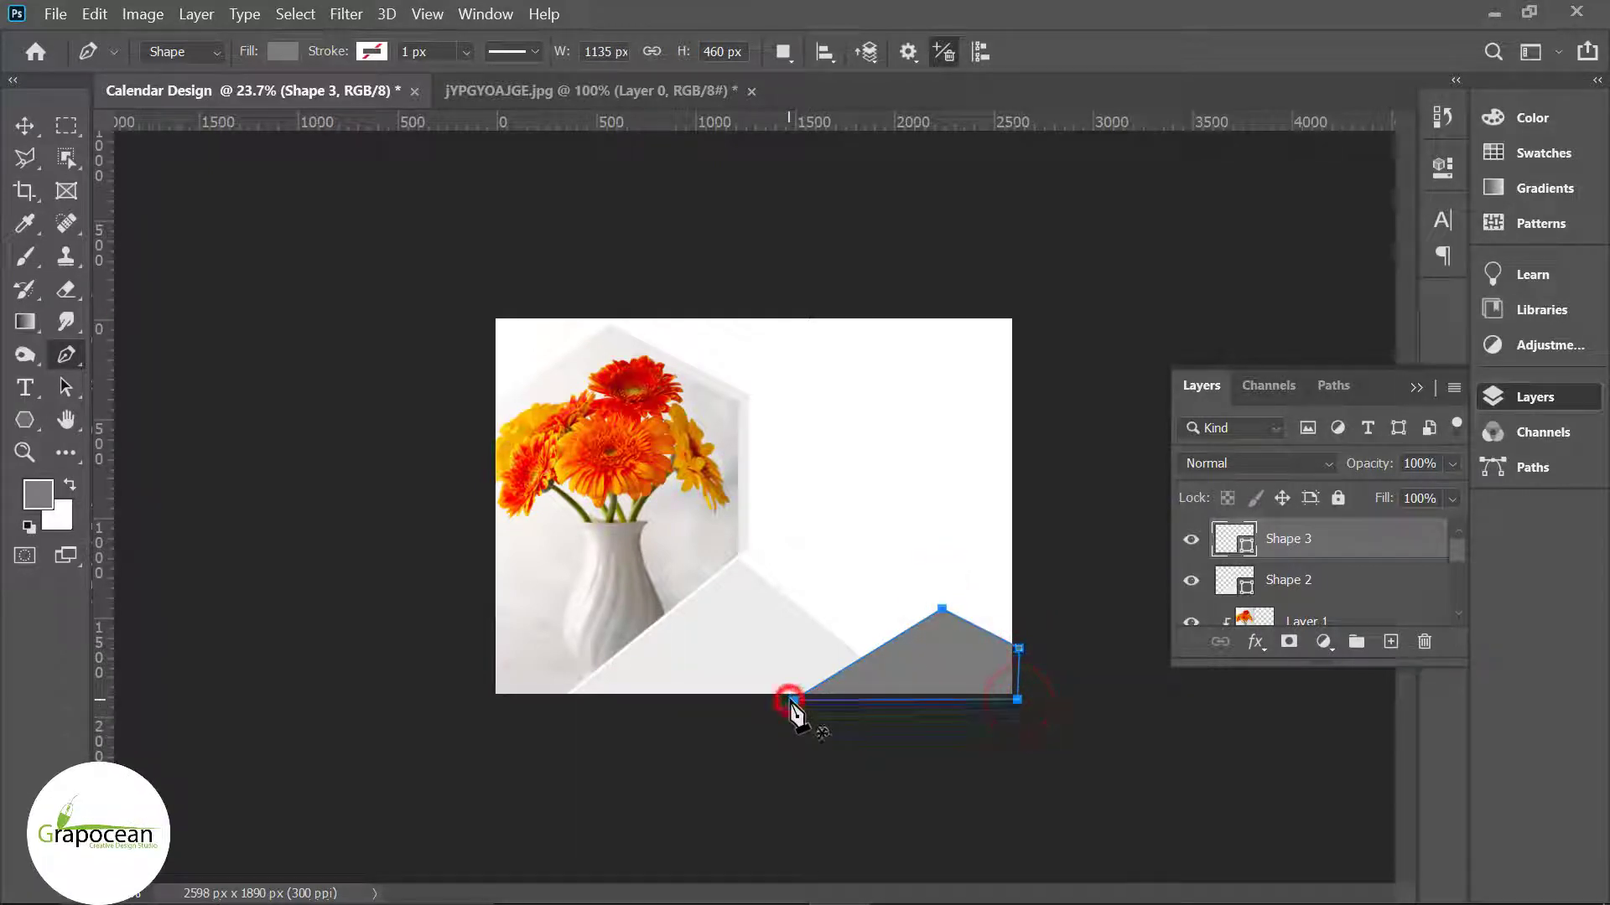
pyautogui.click(25, 126)
pyautogui.click(325, 595)
pyautogui.click(963, 671)
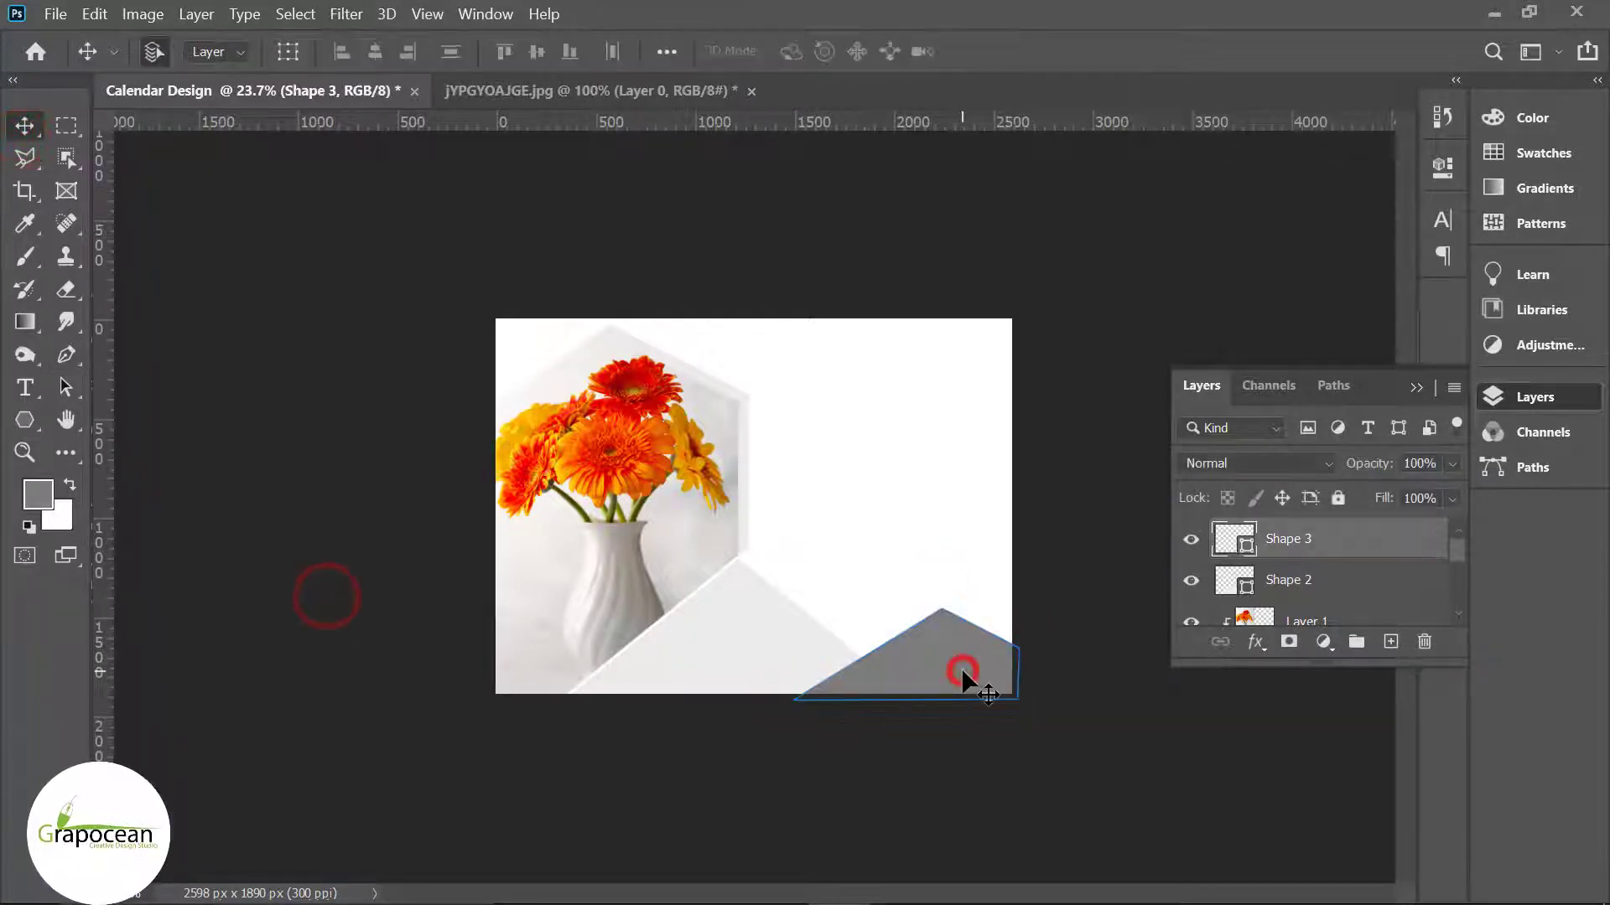
# Give Shape 3 a reversed orange Gradient Overlay with an adjusted angle, turning it orange.
pyautogui.rightClick(1360, 536)
pyautogui.click(1146, 44)
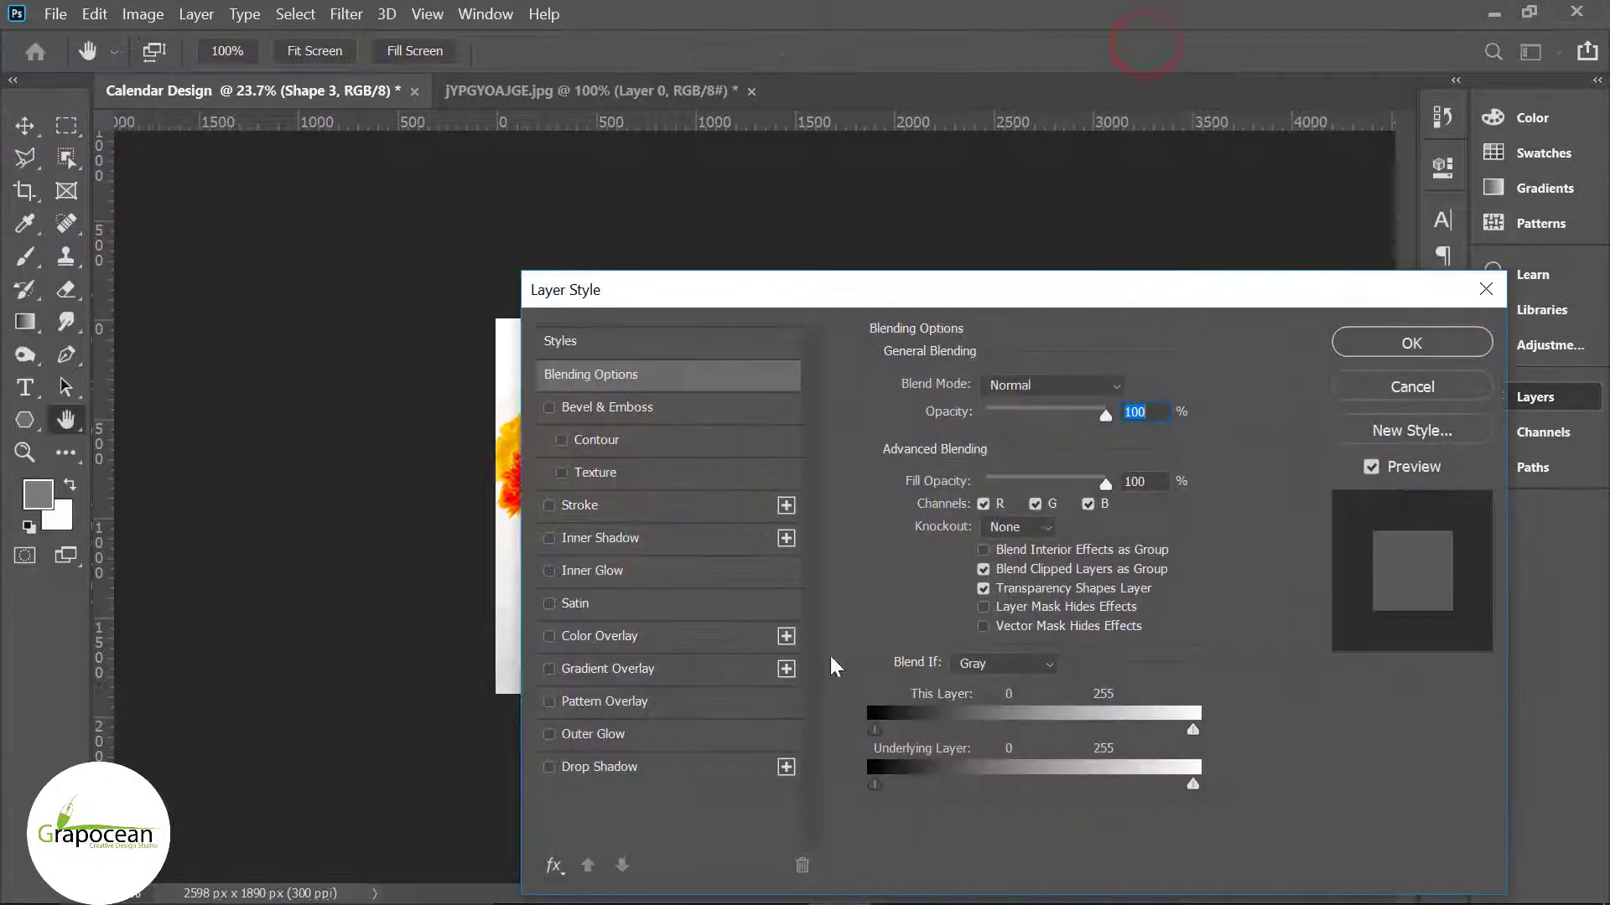
pyautogui.click(608, 670)
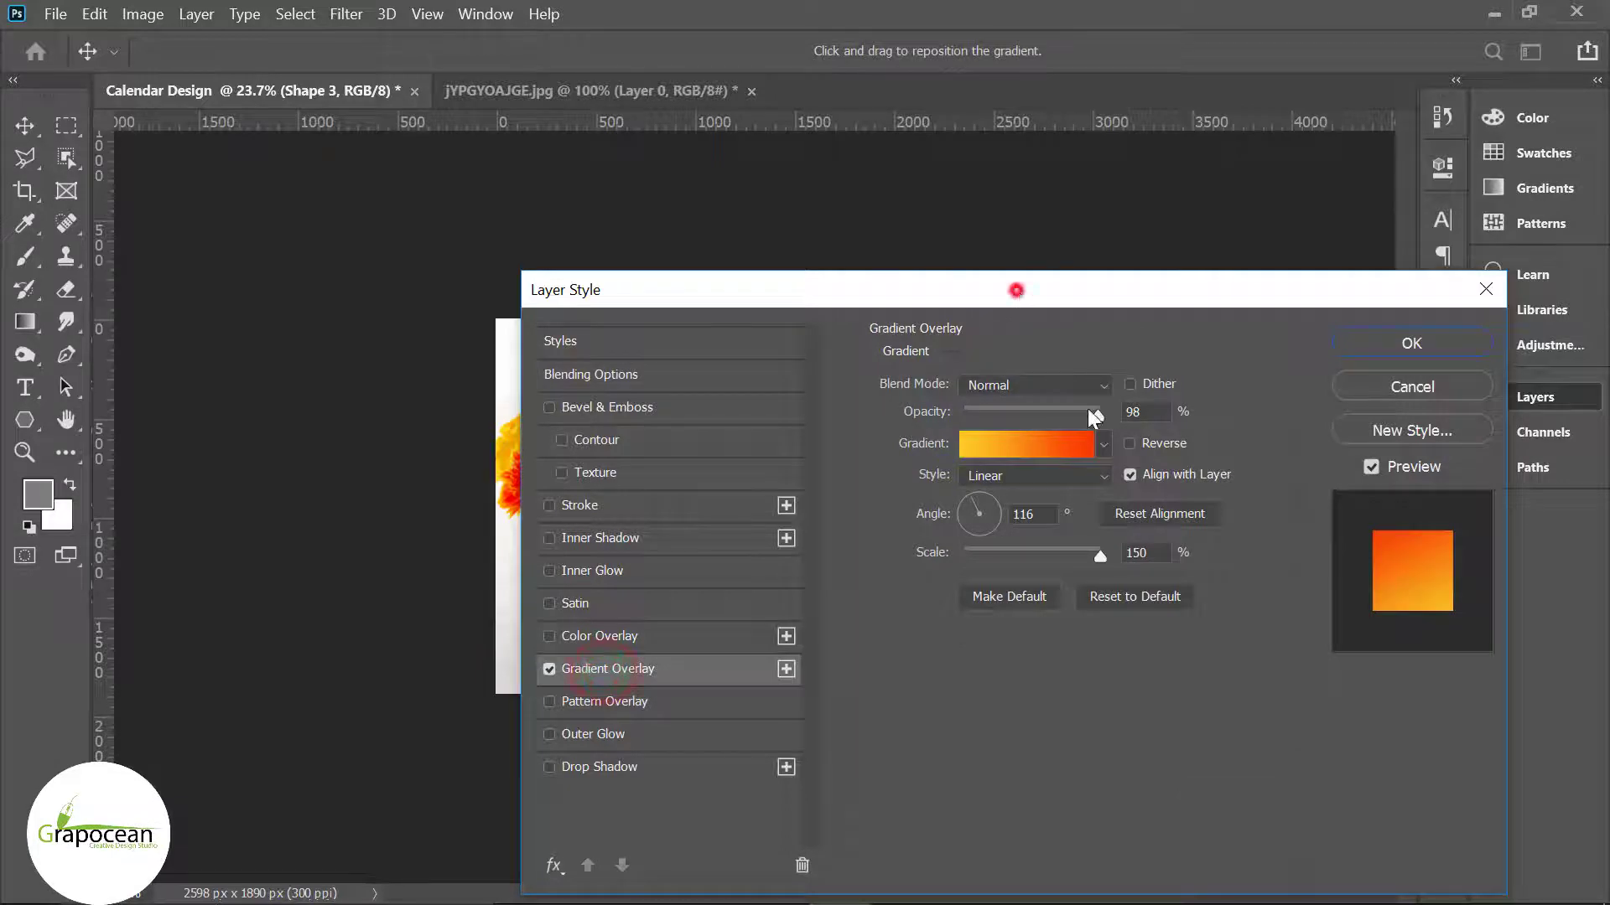
pyautogui.moveTo(1017, 290); pyautogui.dragTo(1461, 269)
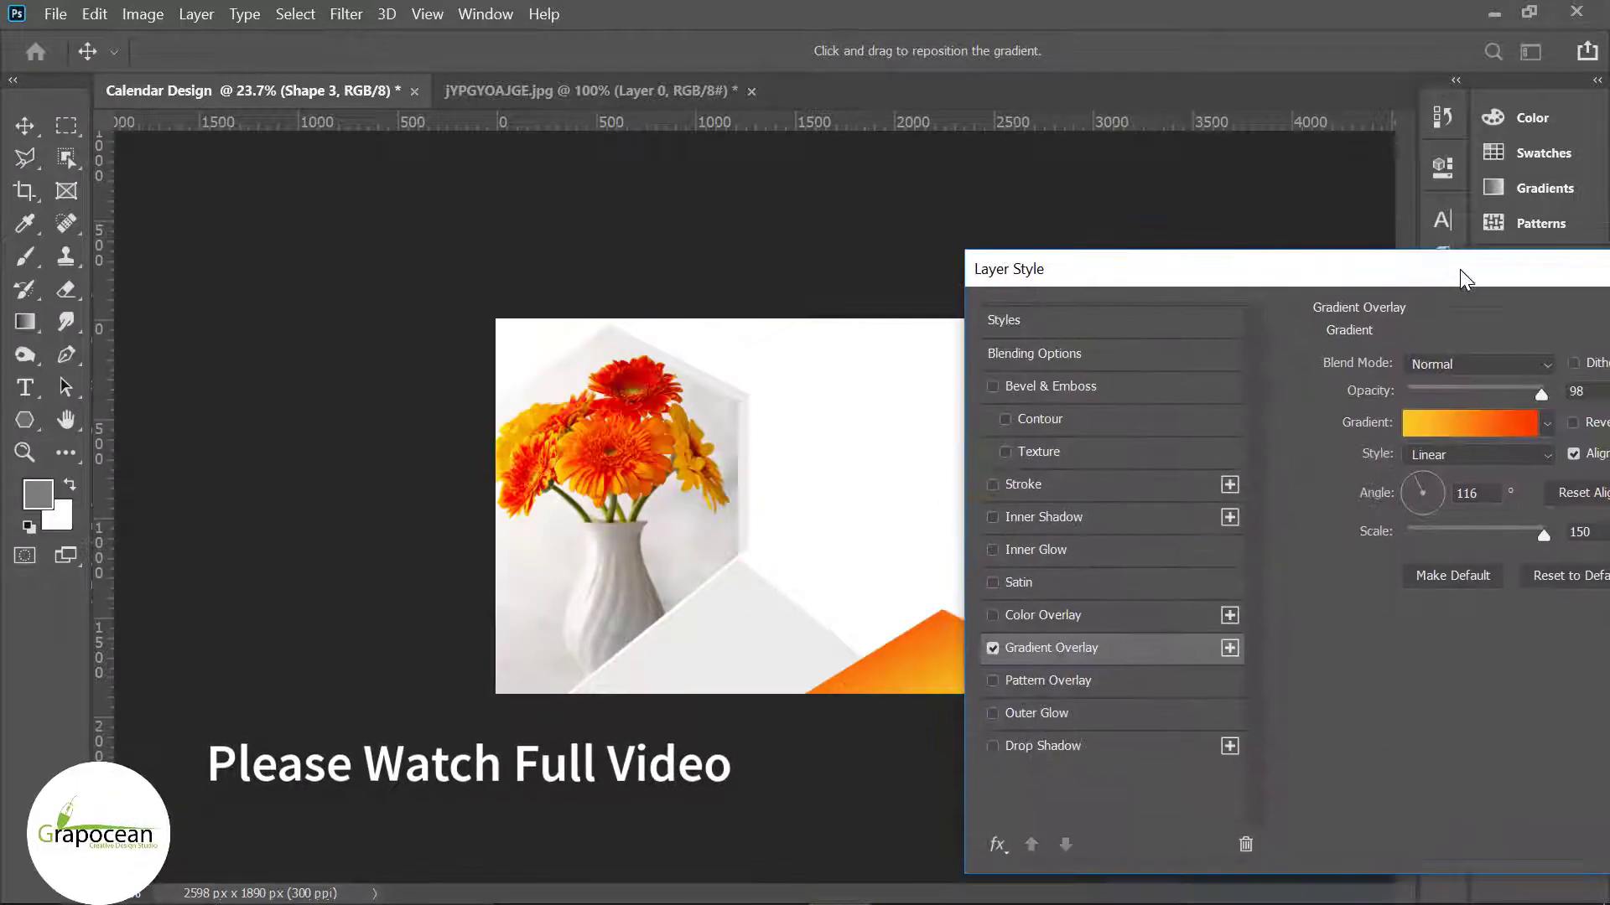
pyautogui.click(1574, 423)
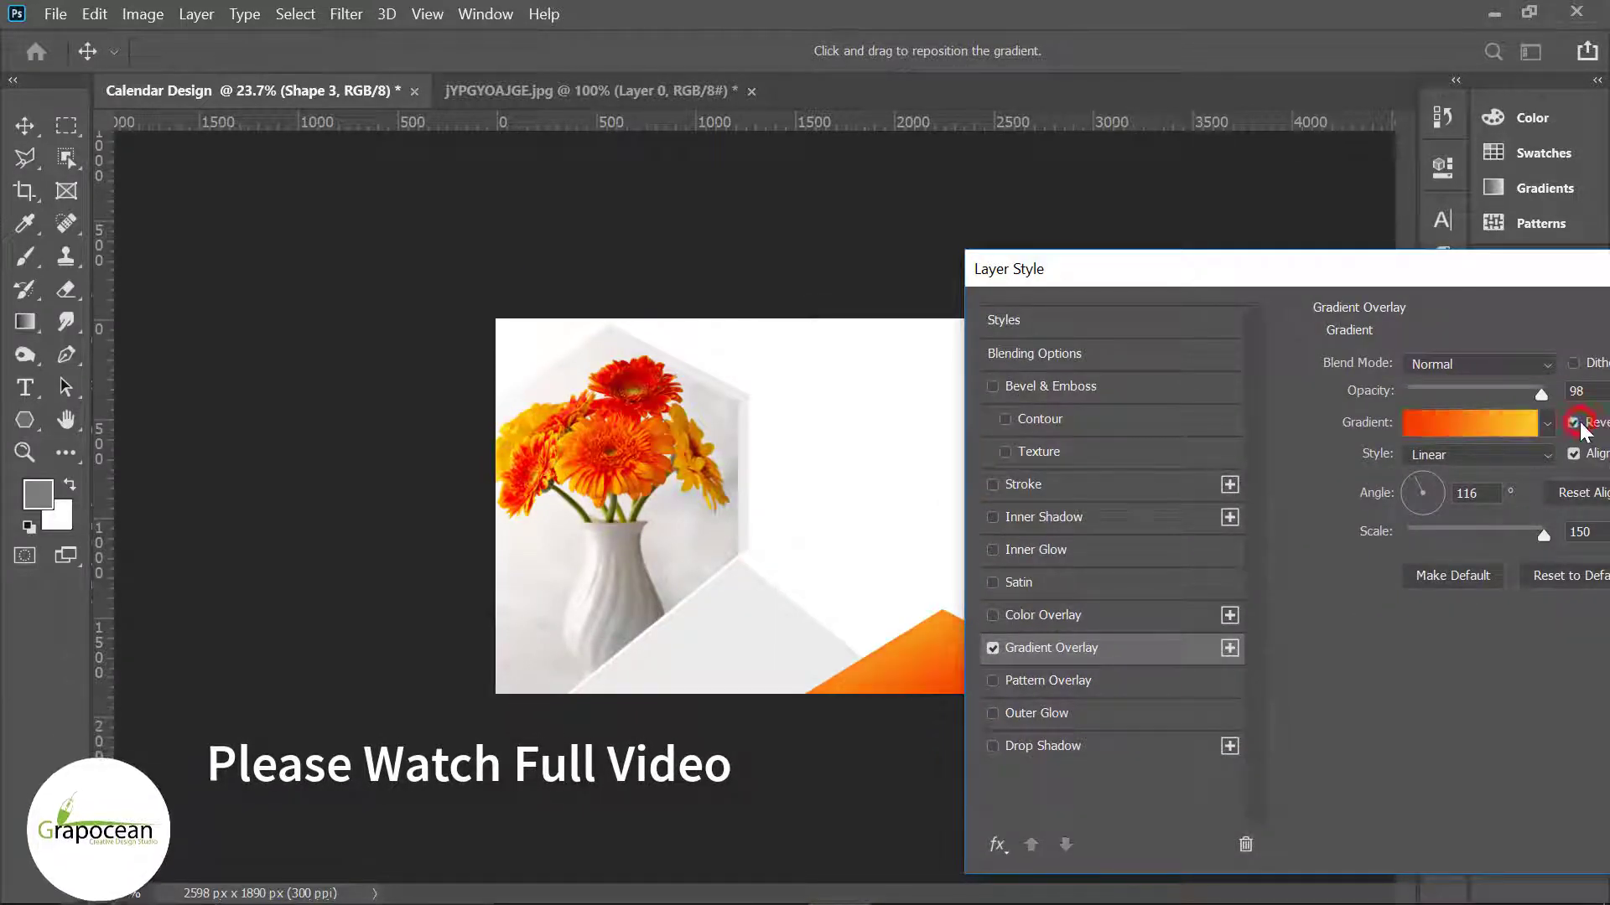
pyautogui.moveTo(1412, 471); pyautogui.dragTo(1424, 478)
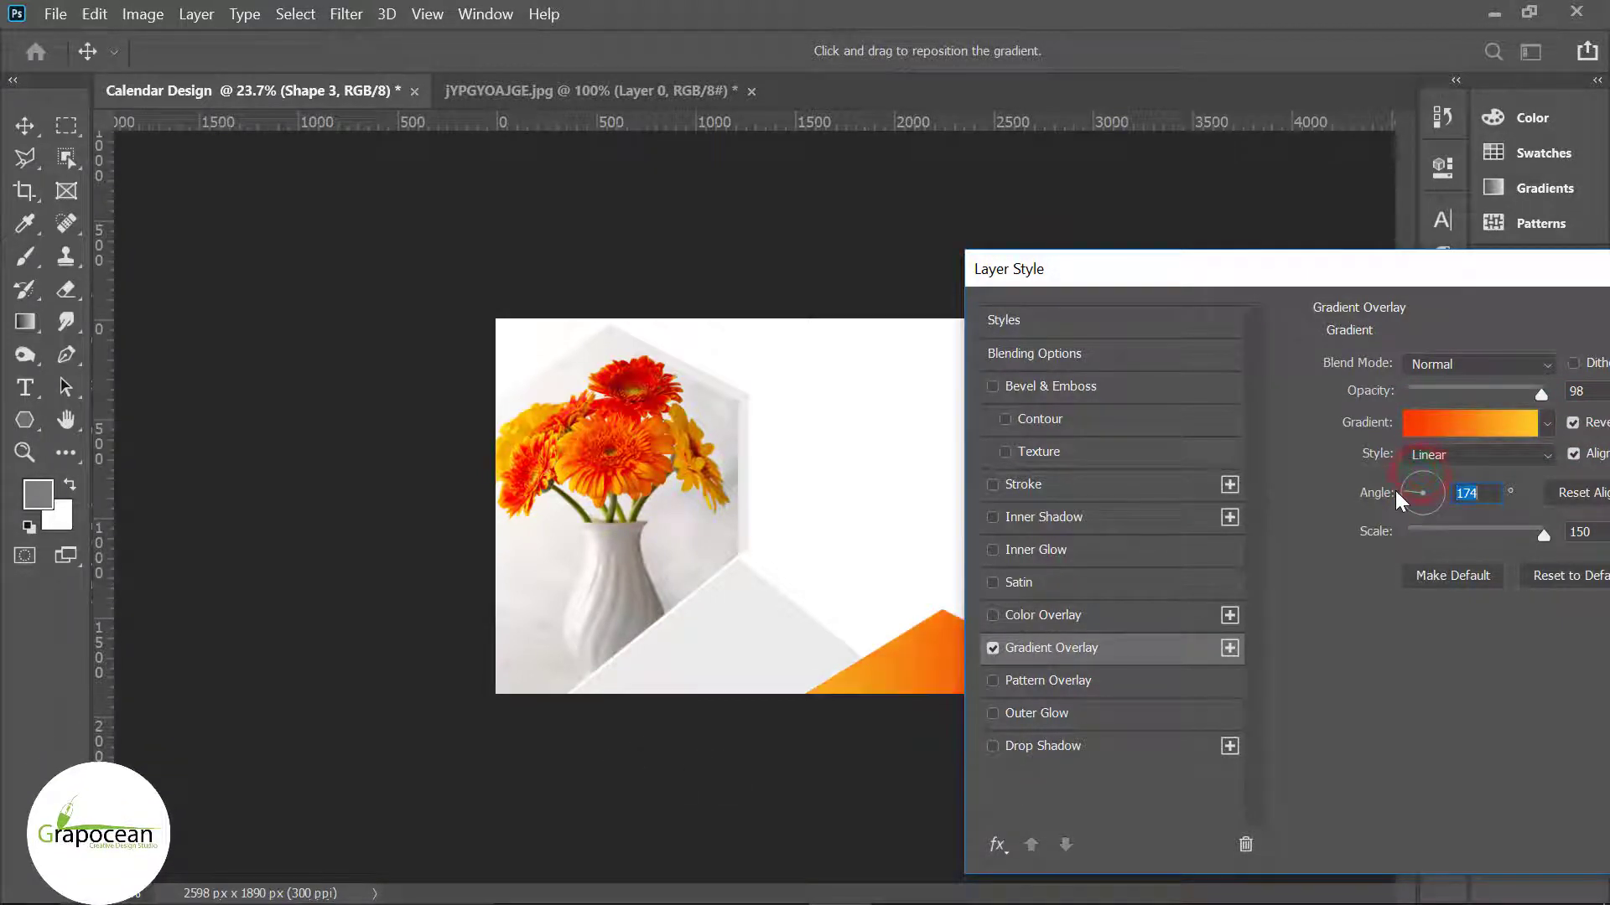
pyautogui.moveTo(1356, 269)
pyautogui.mouseDown()
pyautogui.moveTo(1562, 668)
pyautogui.moveTo(683, 783)
pyautogui.mouseUp()
pyautogui.click(1125, 842)
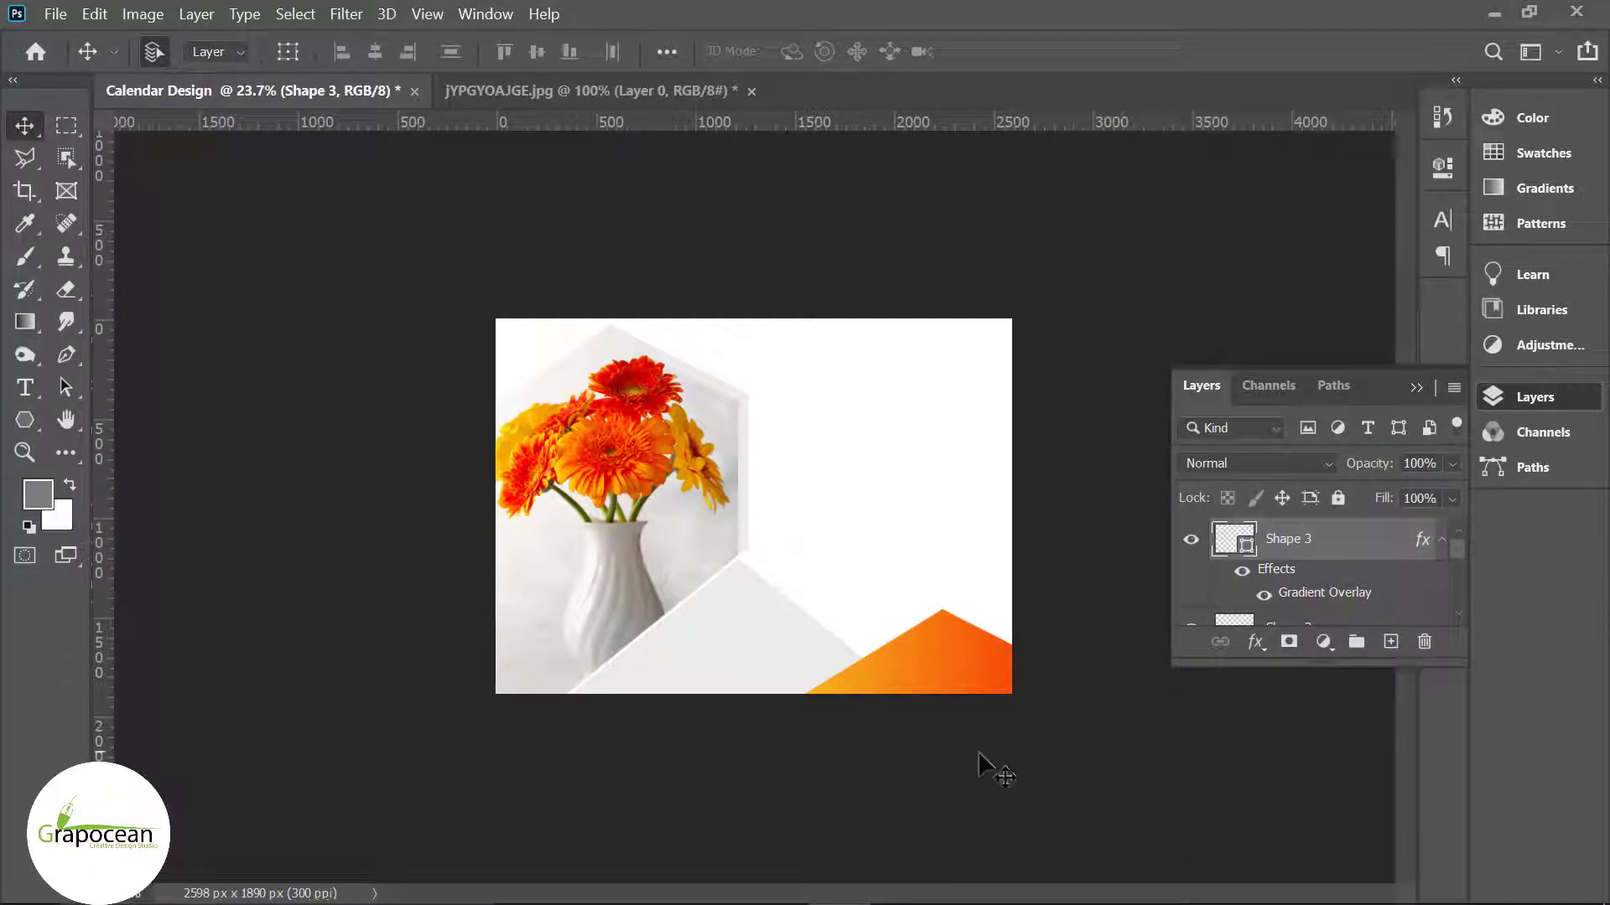
# Duplicate the Shape 2 layer and shift the copy slightly up and right.
pyautogui.click(755, 644)
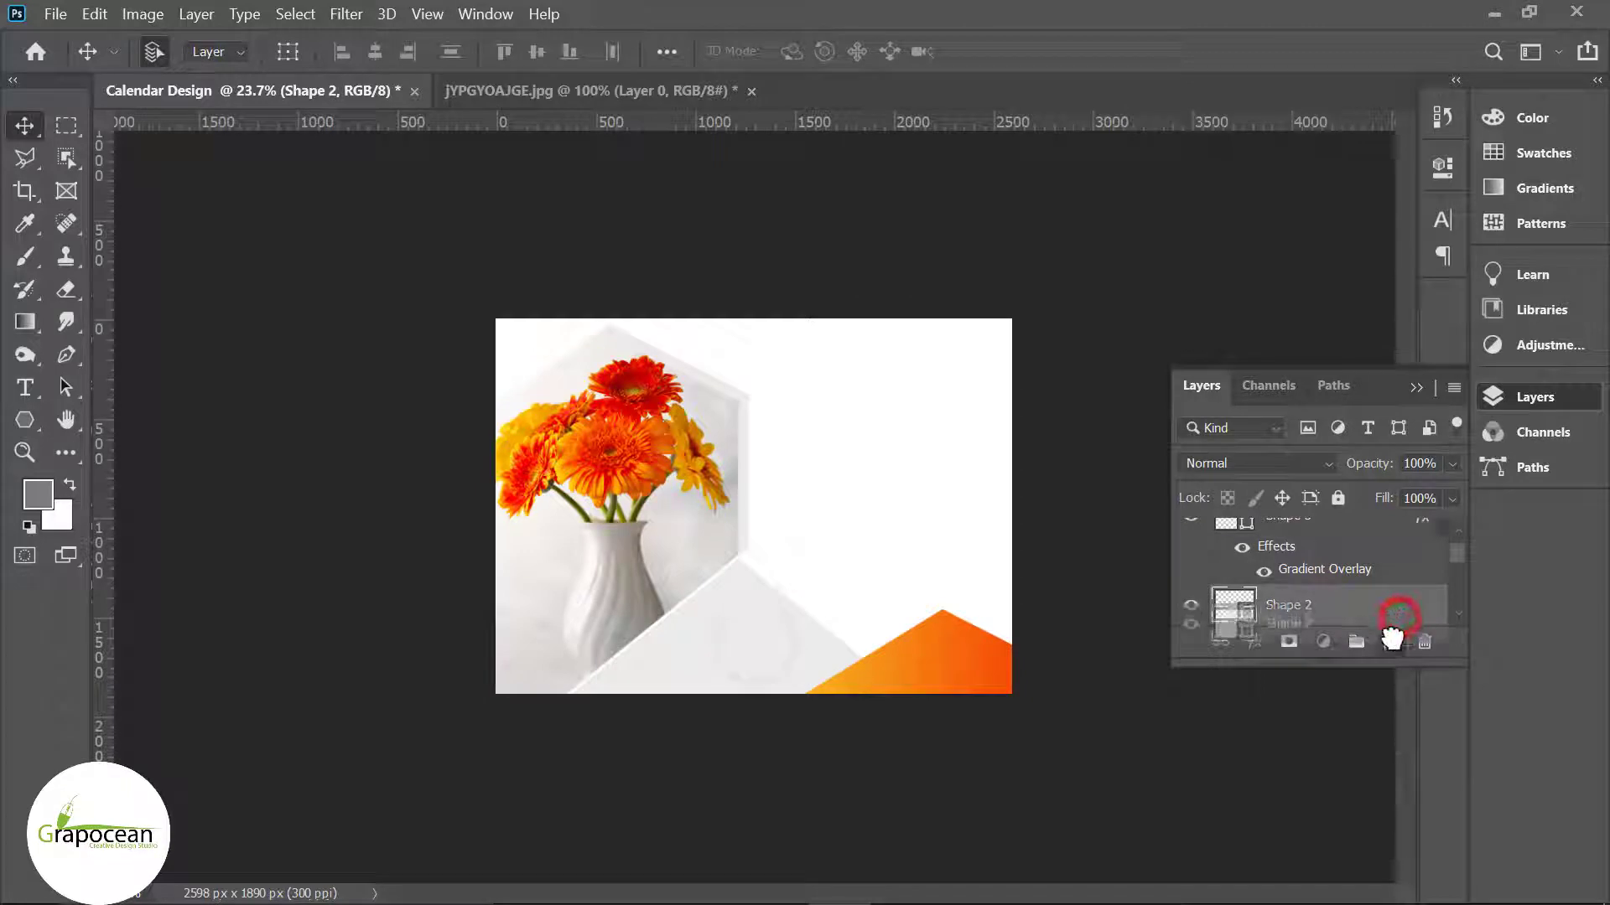
pyautogui.moveTo(1400, 627); pyautogui.dragTo(1390, 642)
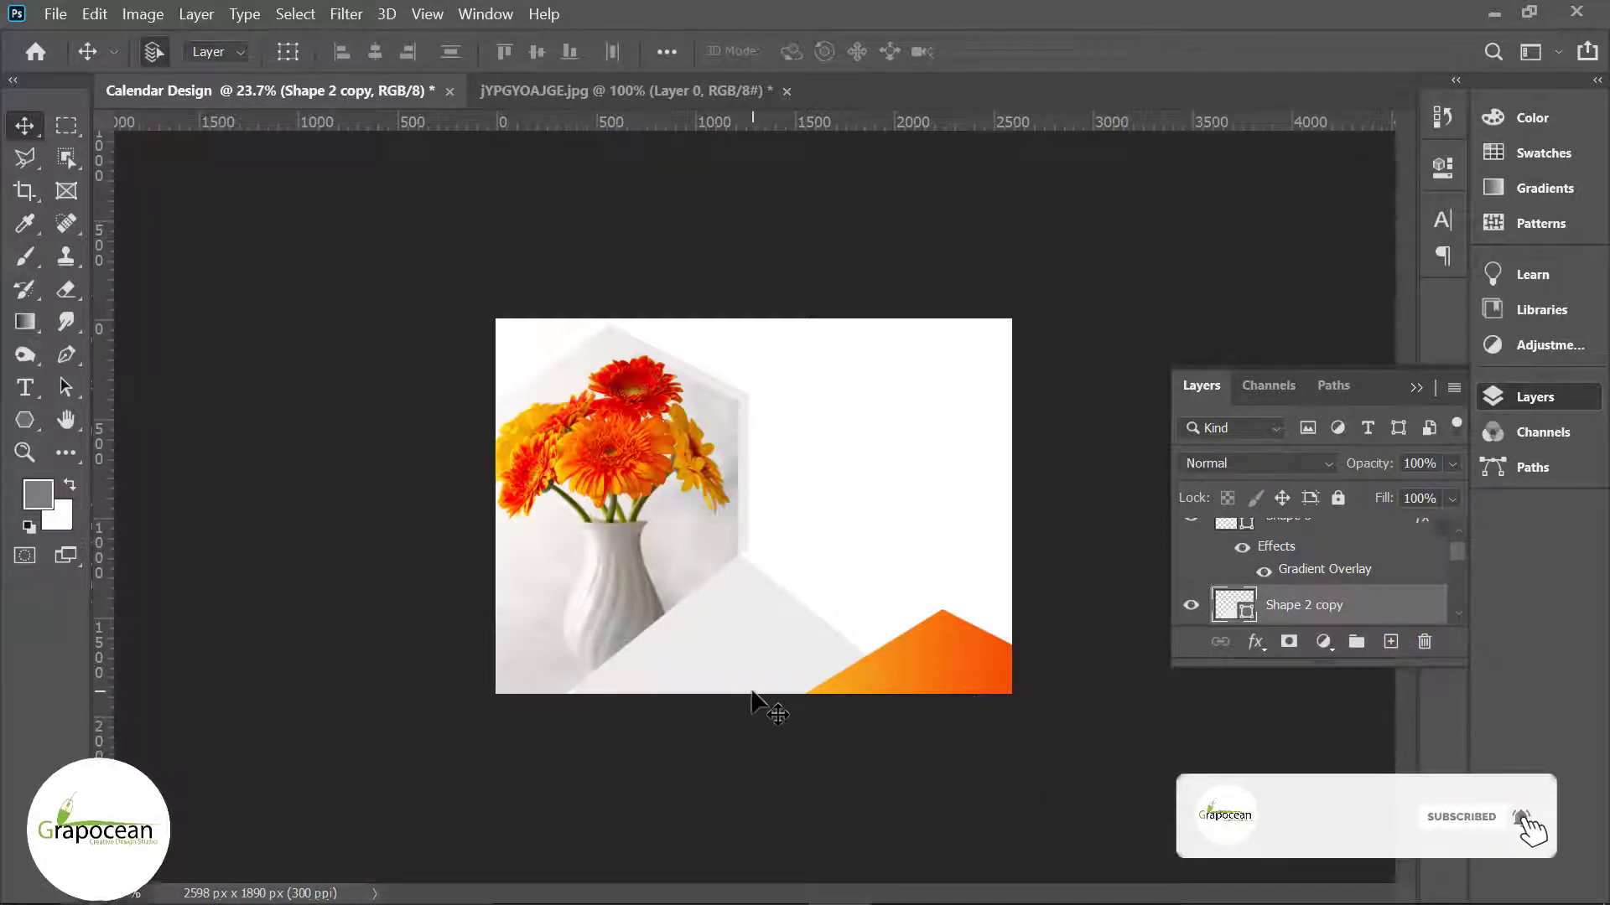
pyautogui.click(742, 648)
pyautogui.moveTo(743, 649)
pyautogui.mouseDown()
pyautogui.moveTo(773, 643)
pyautogui.moveTo(751, 652)
pyautogui.mouseUp()
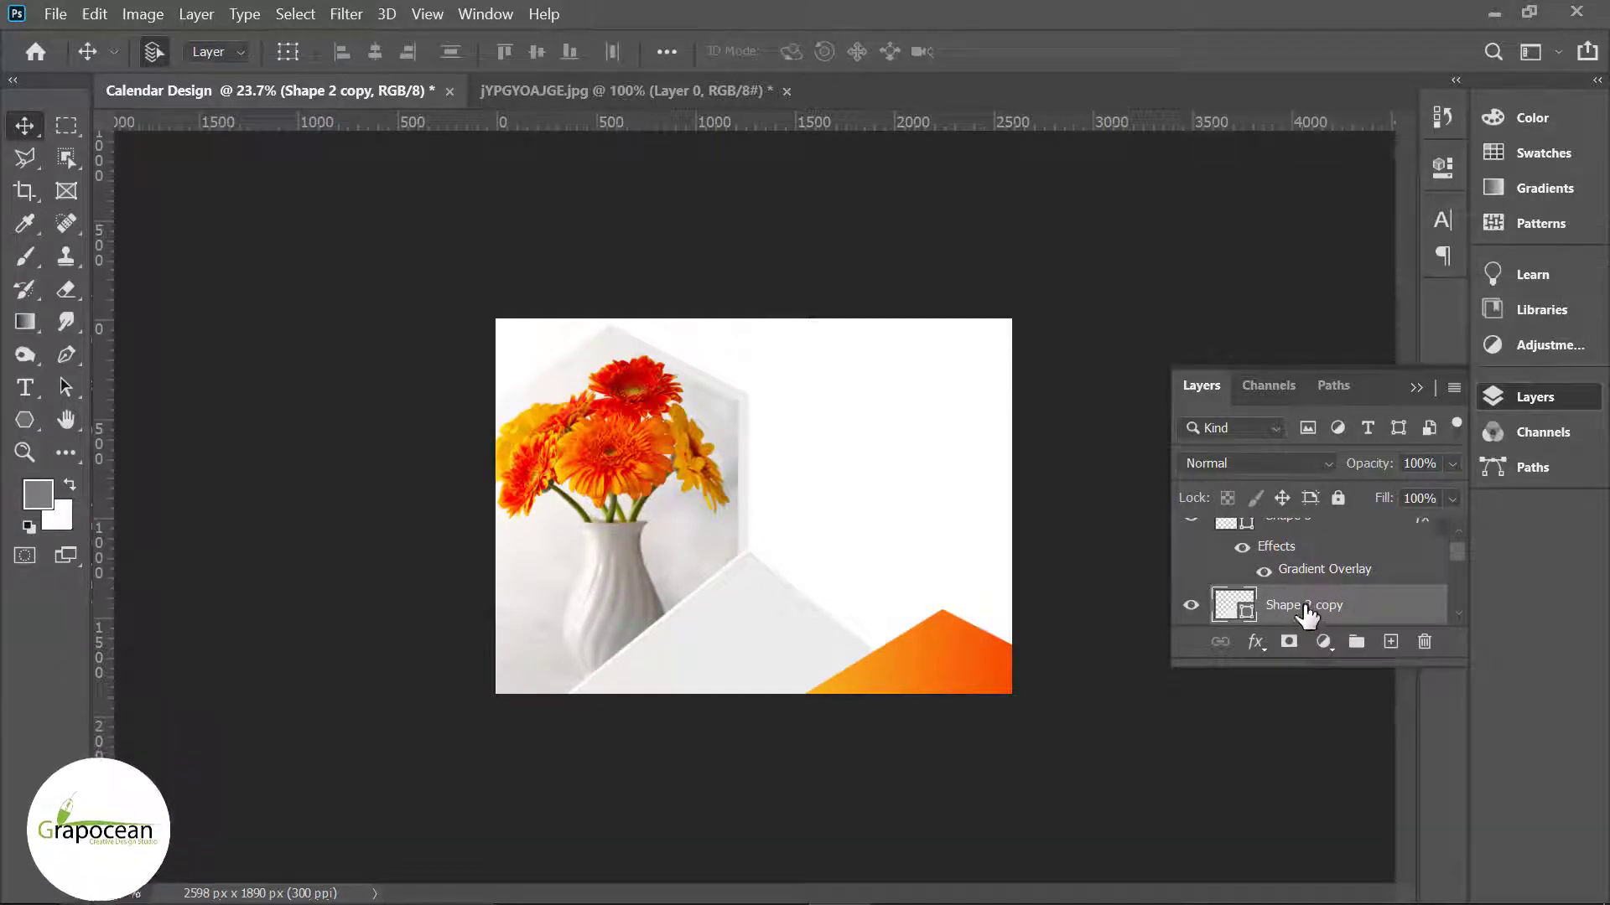
# Lower the Shape 2 copy's opacity to 43%.
pyautogui.scroll(-2, 1302, 597)
pyautogui.scroll(2, 1255, 604)
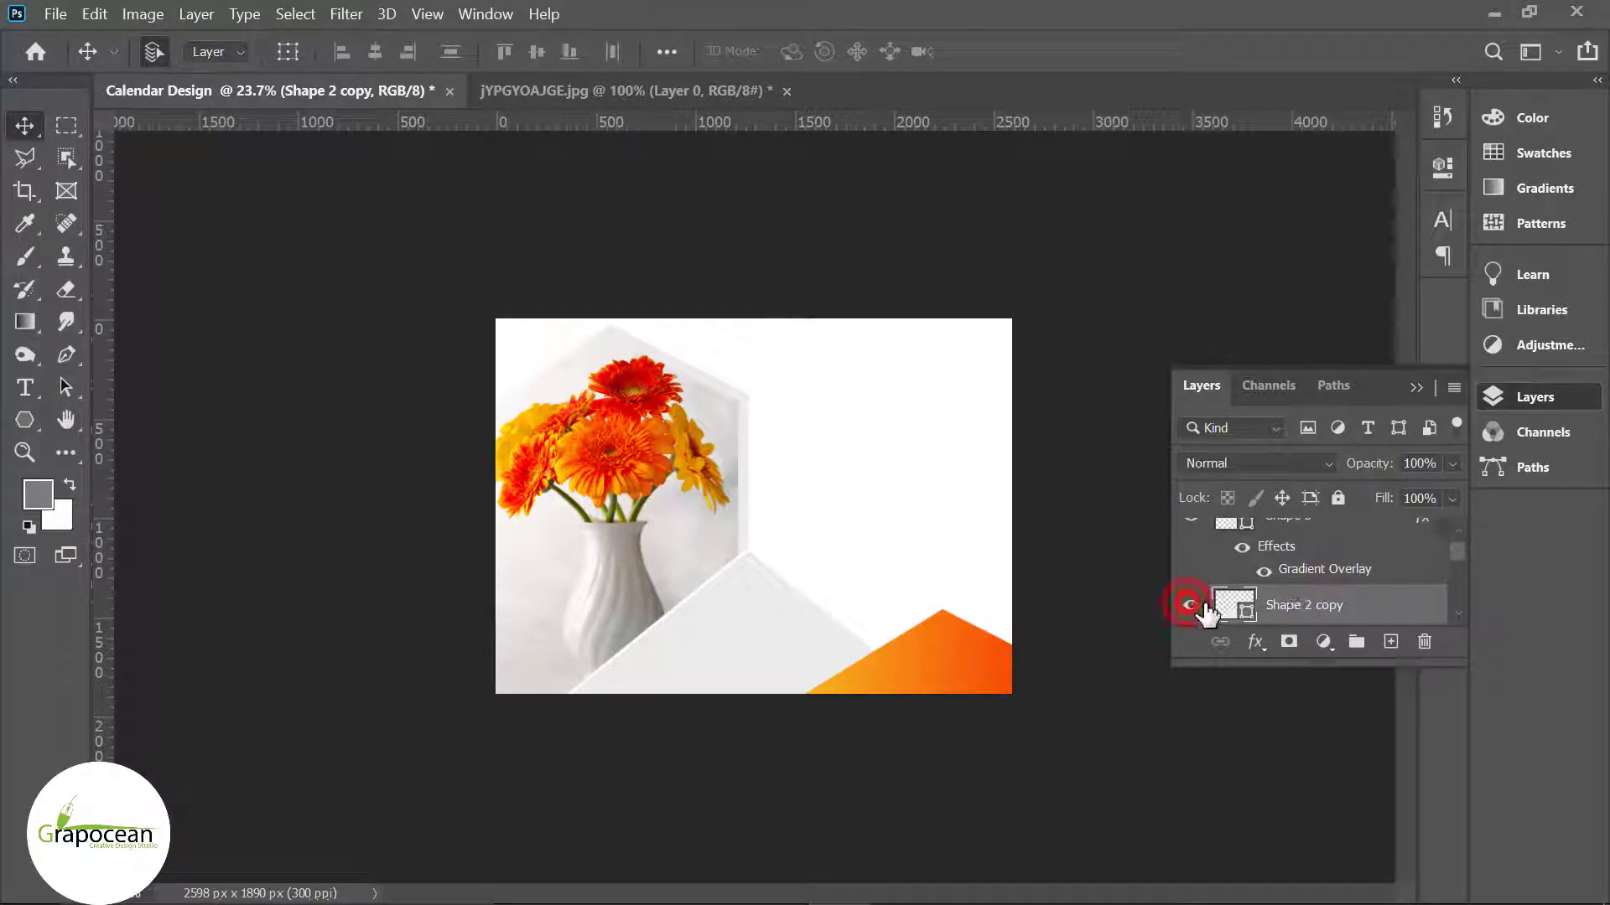
pyautogui.click(1452, 462)
pyautogui.moveTo(1395, 495)
pyautogui.mouseDown()
pyautogui.moveTo(1411, 495)
pyautogui.moveTo(1385, 499)
pyautogui.mouseUp()
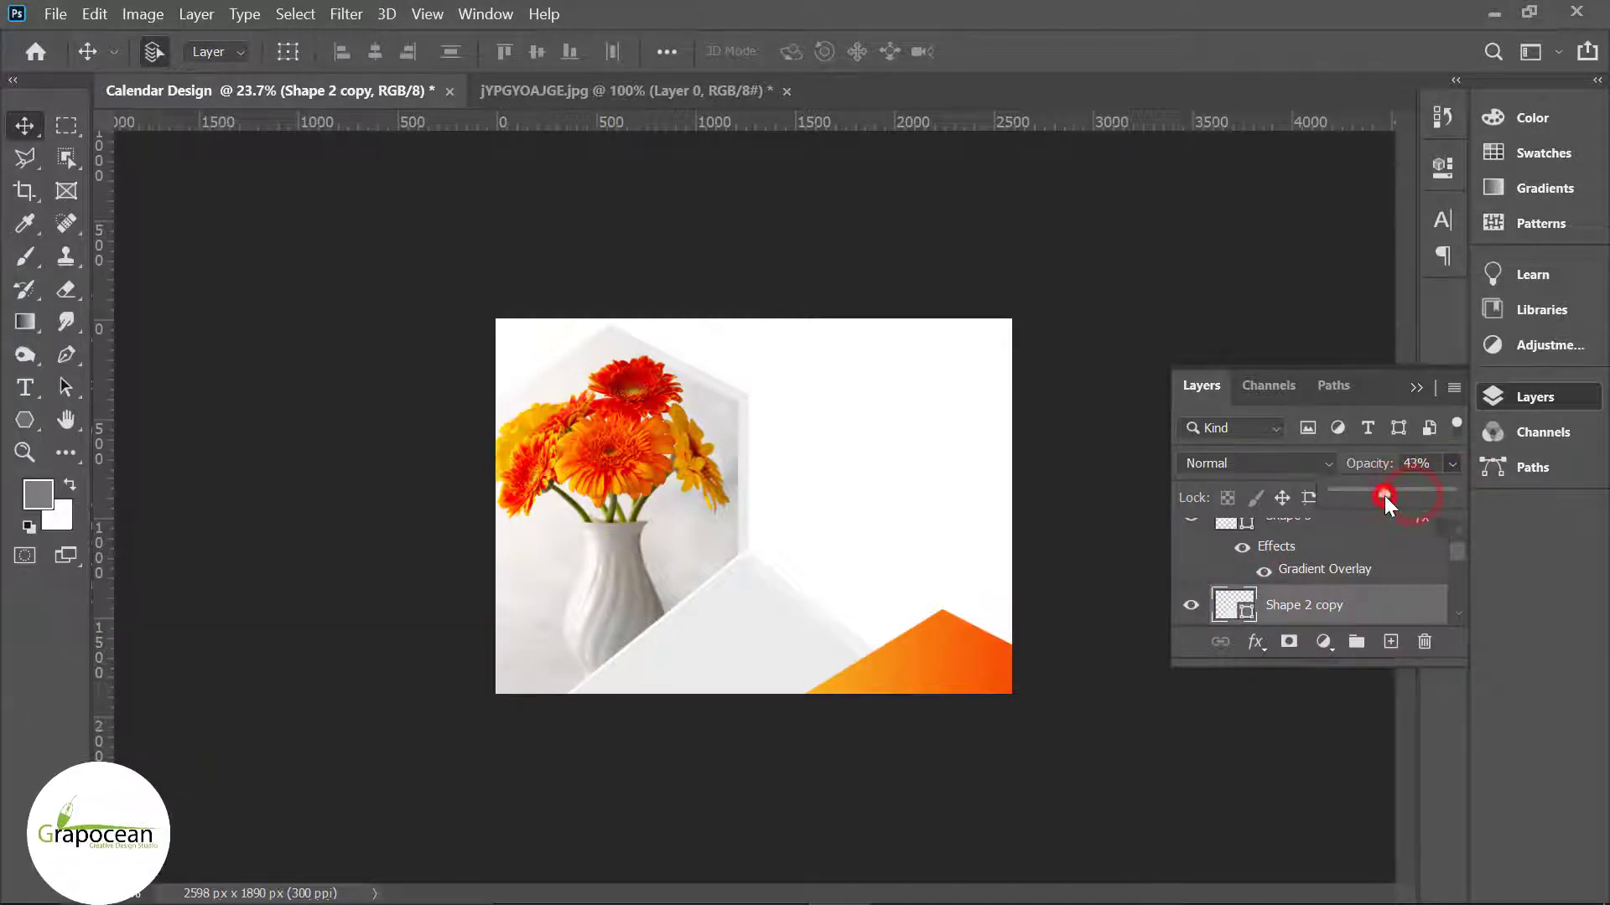
pyautogui.scroll(-1, 917, 738)
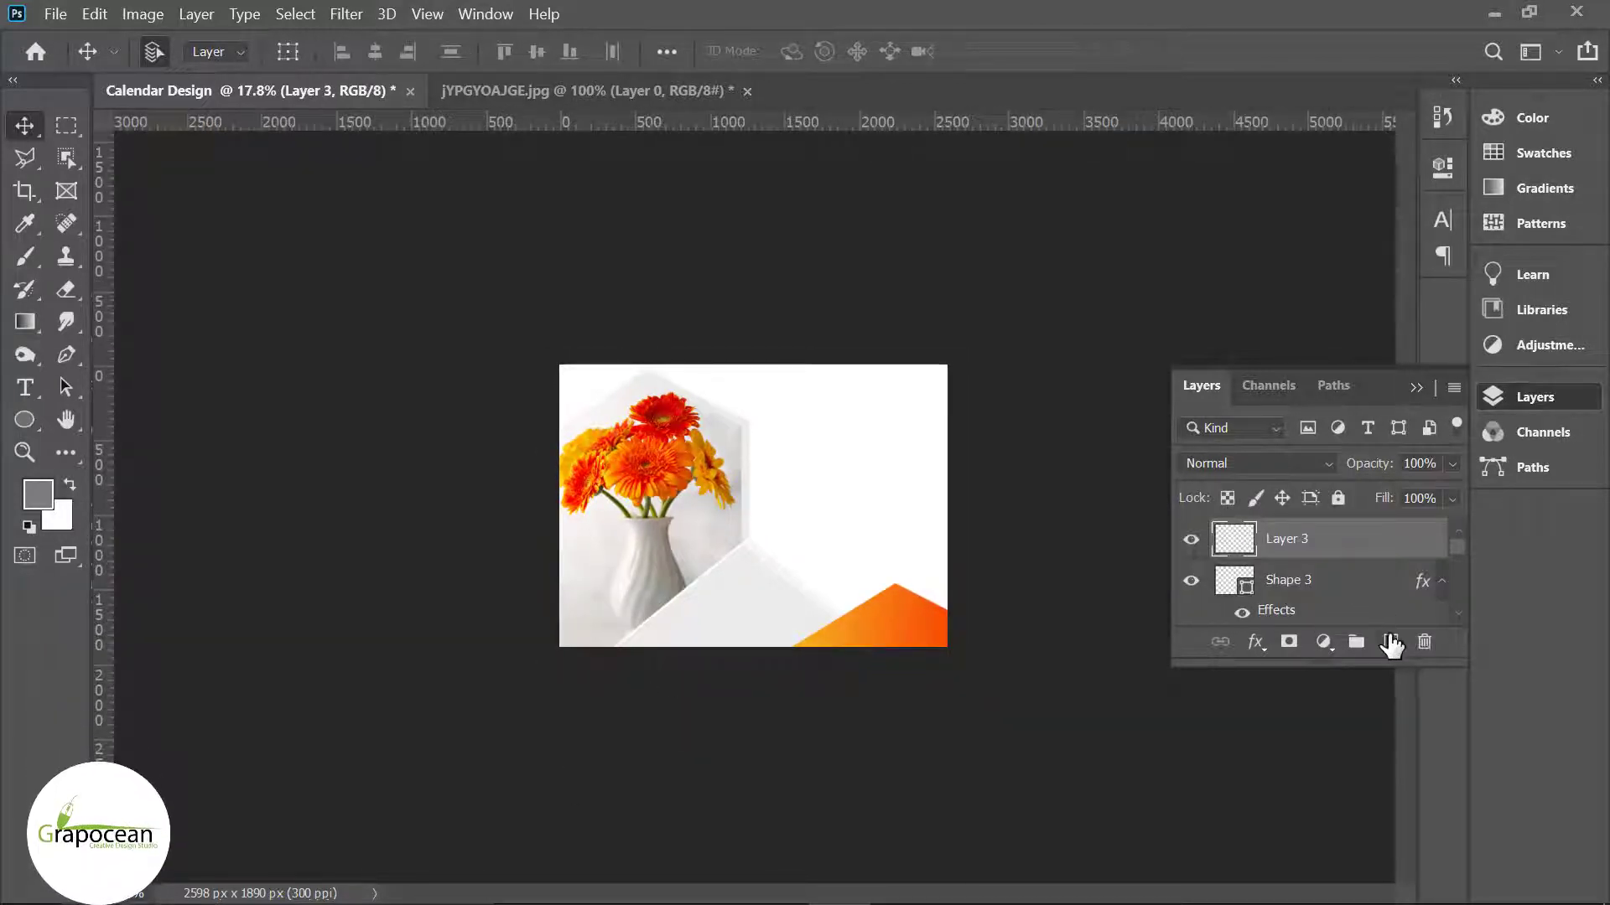
# Commit a bold 7.01 pt Myriad Pro 'Lorem Ipsum' heading in the upper right.
pyautogui.click(28, 386)
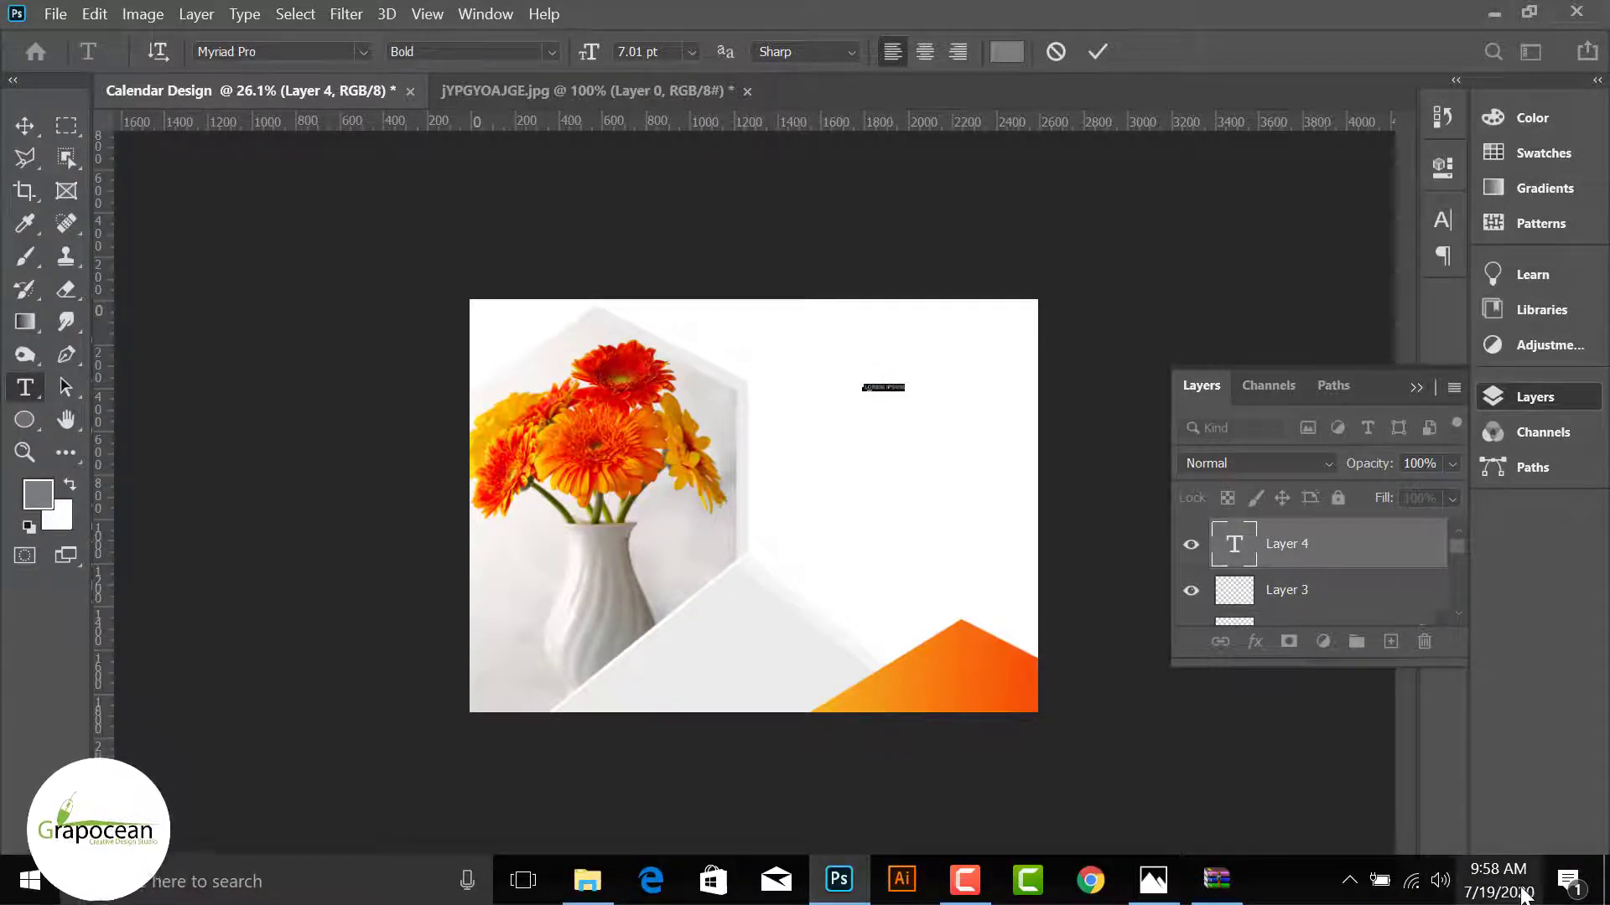
pyautogui.click(1521, 896)
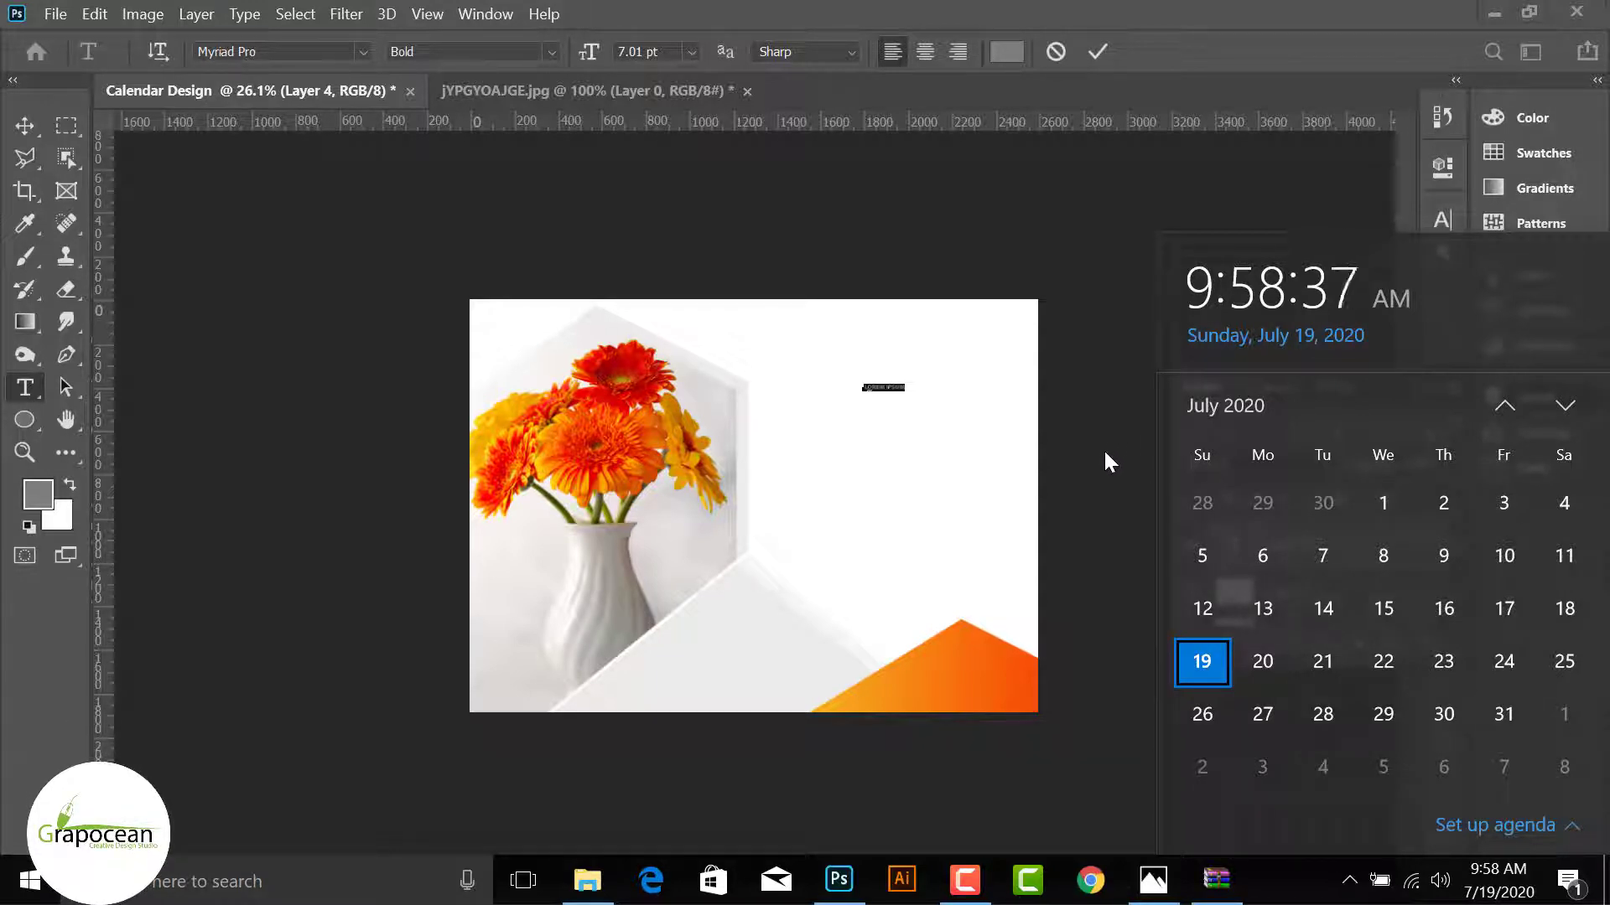
pyautogui.click(1111, 203)
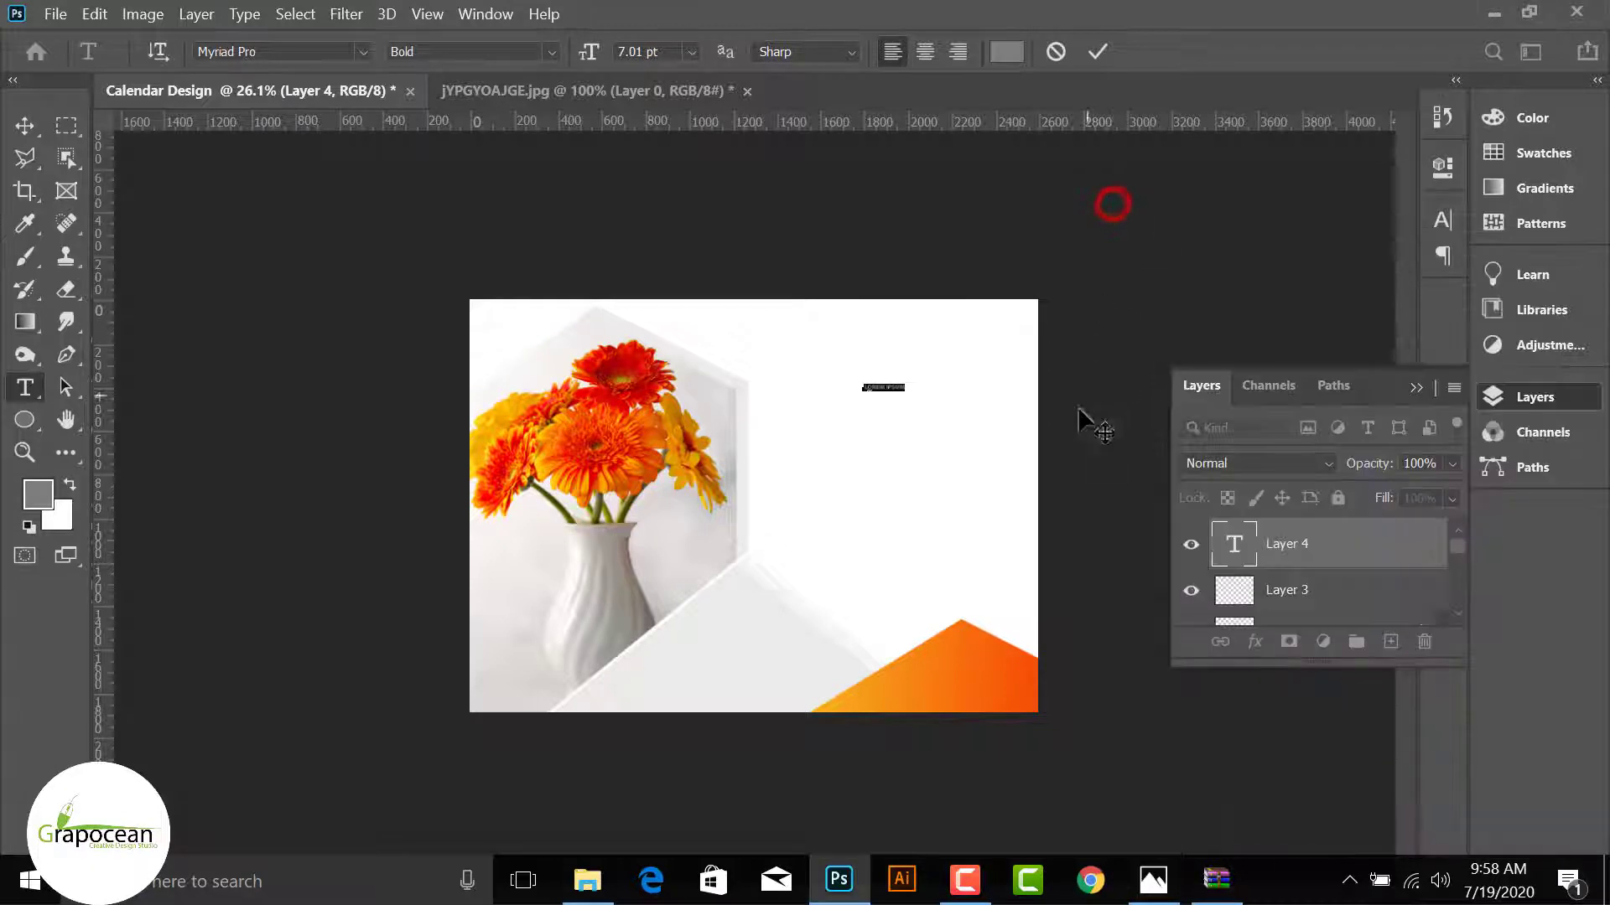
pyautogui.click(1098, 51)
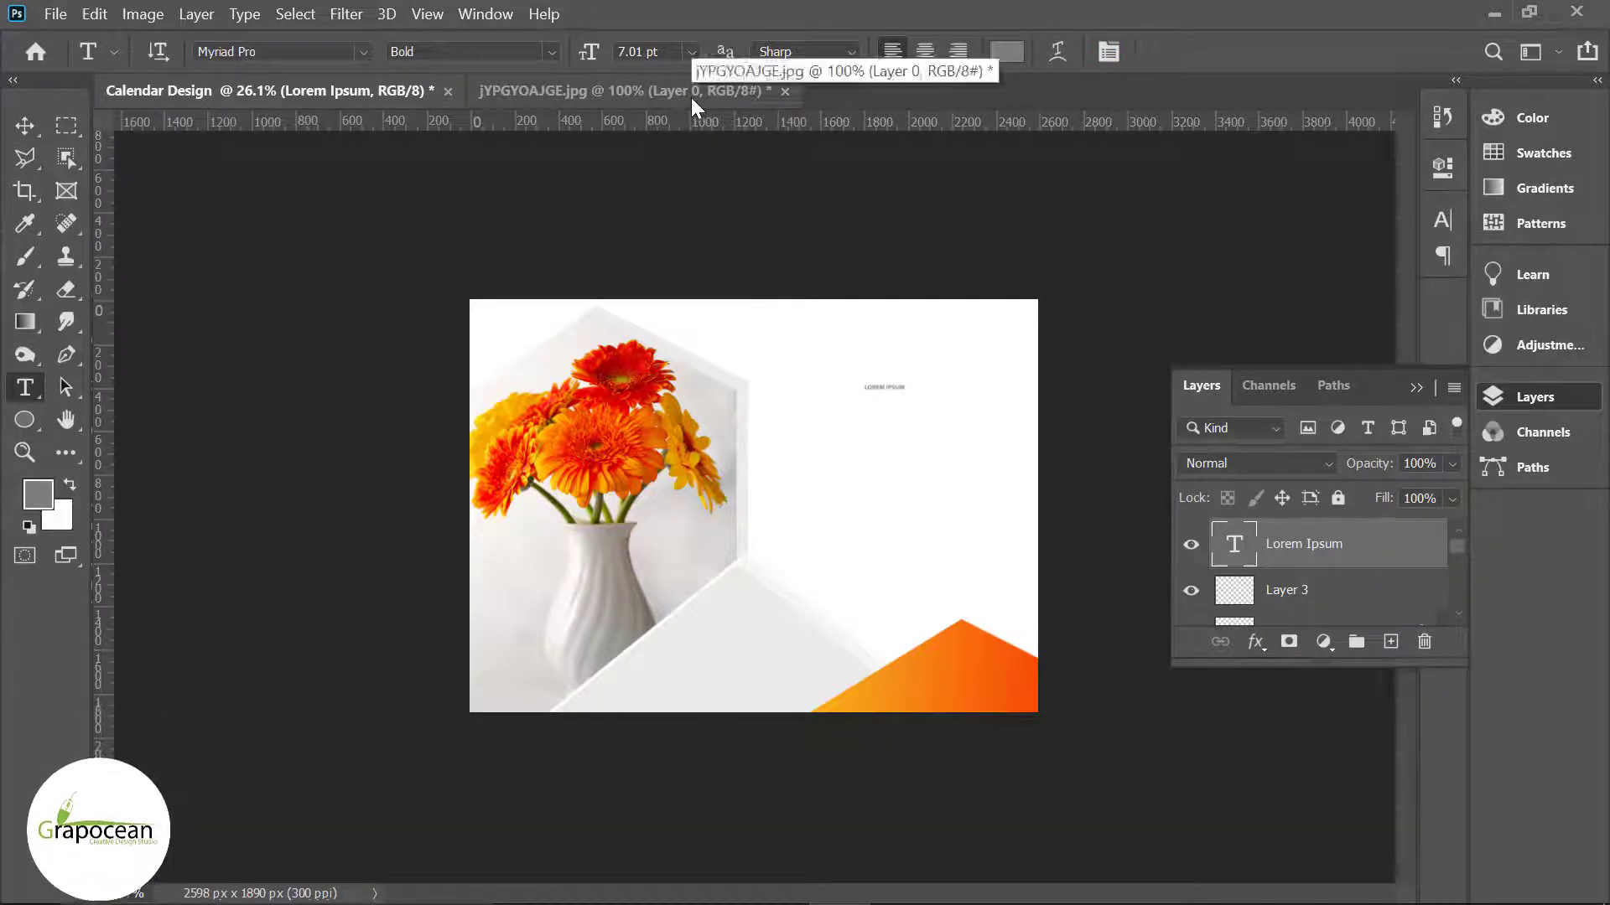
pyautogui.click(857, 491)
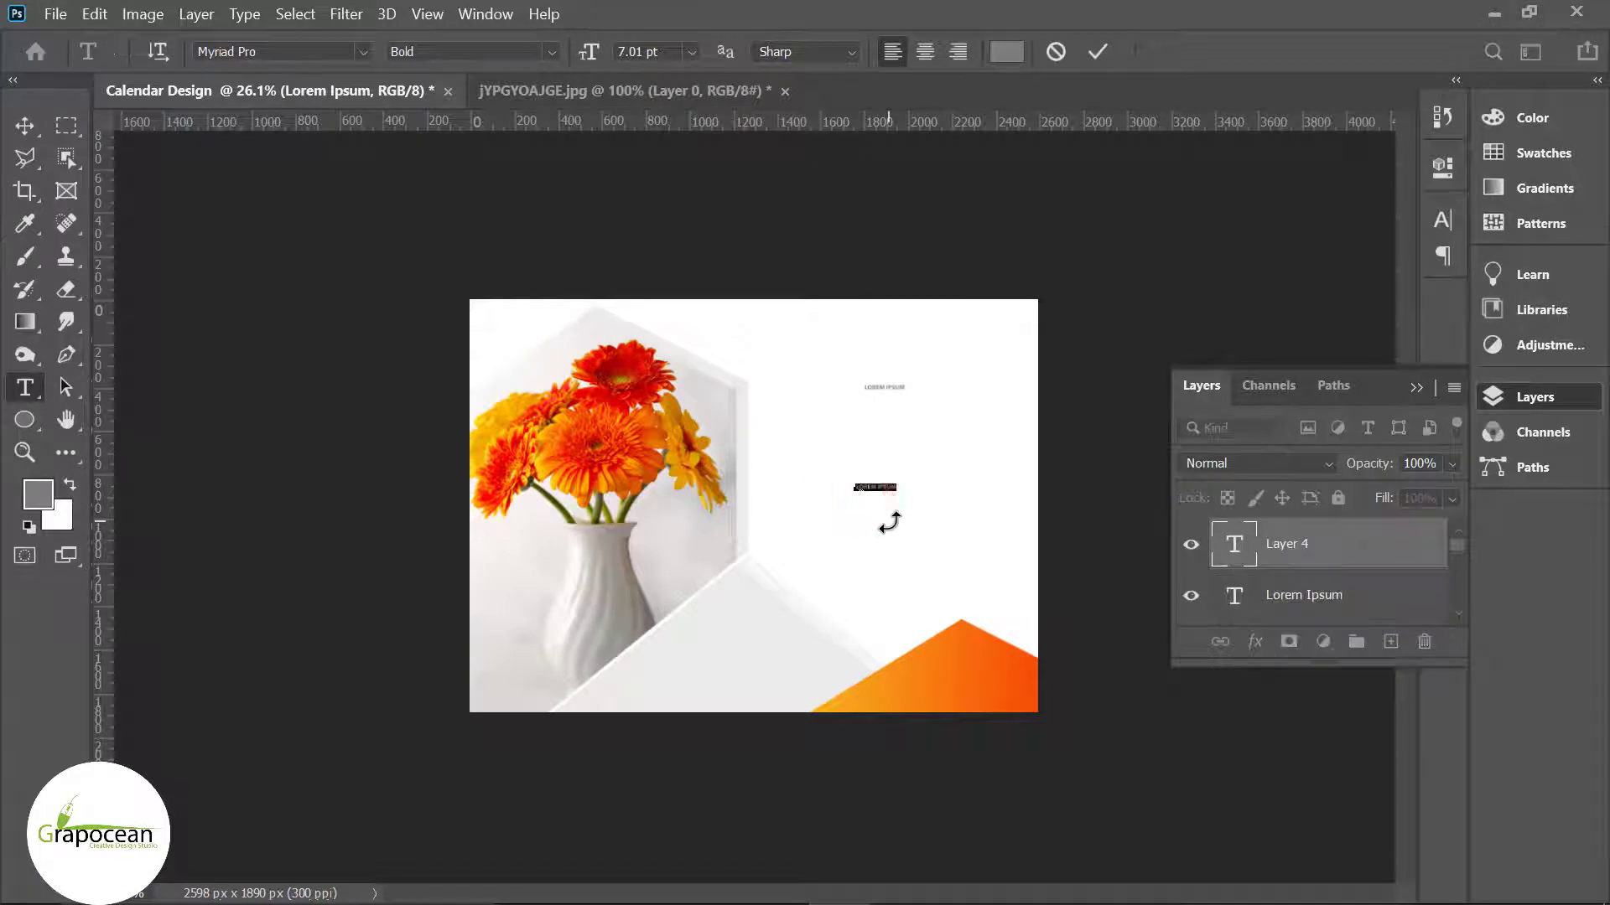
# Cancel the extra text and paste the captured July 2020 calendar screenshot onto the canvas.
pyautogui.click(1056, 52)
pyautogui.click(28, 149)
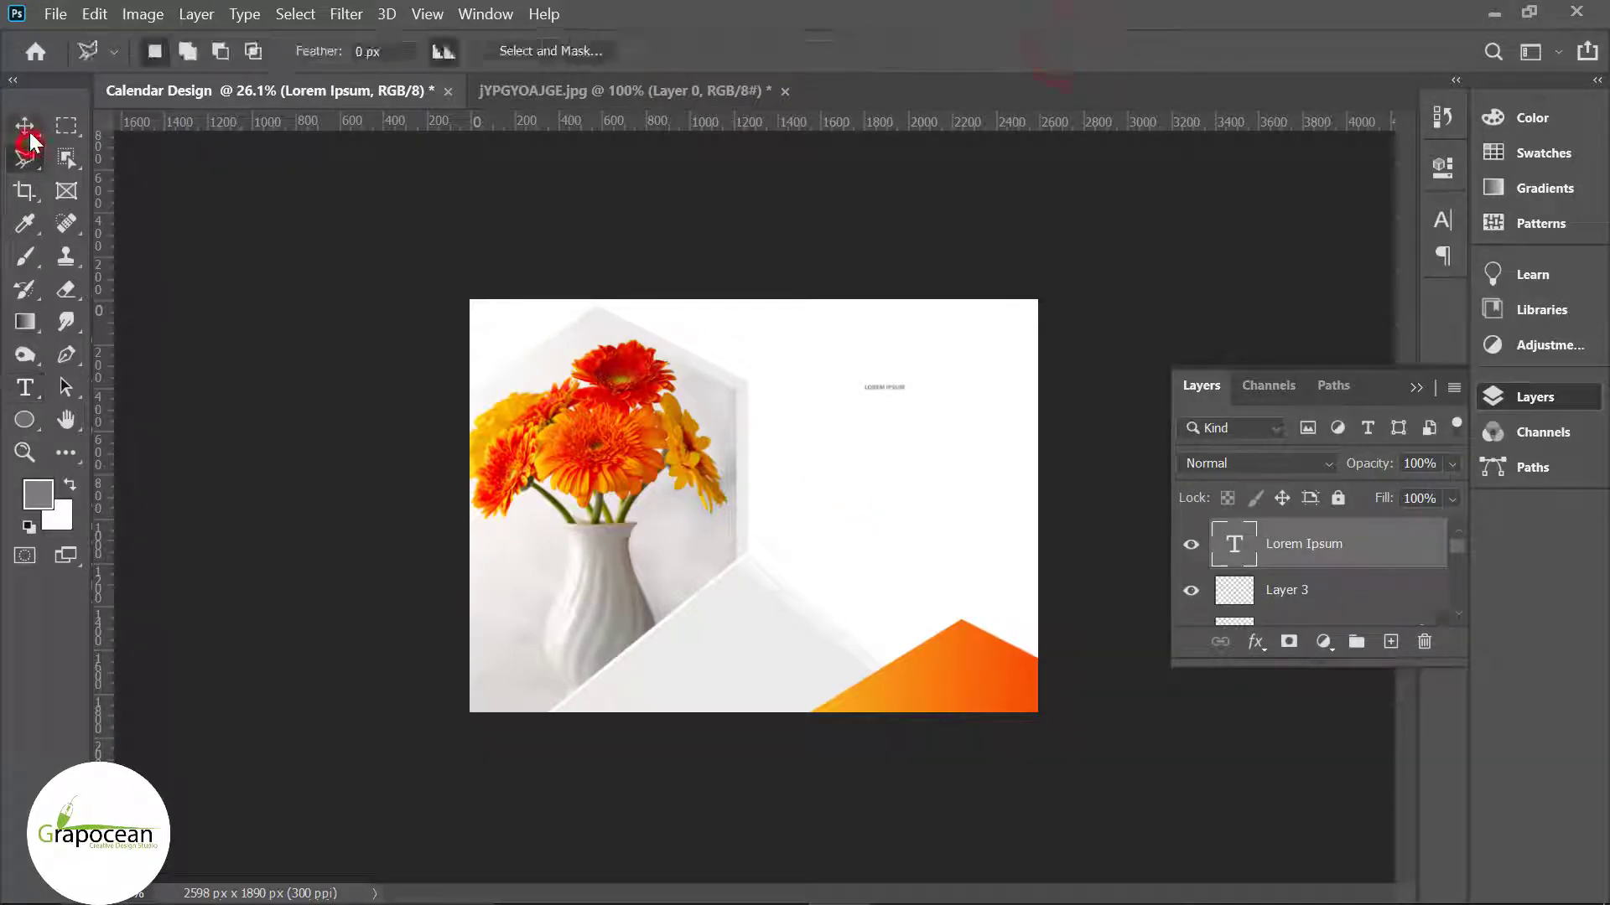
pyautogui.hotkey('ctrl', 'v')
pyautogui.moveTo(765, 428)
pyautogui.mouseDown()
pyautogui.moveTo(835, 553)
pyautogui.moveTo(766, 460)
pyautogui.mouseUp()
pyautogui.scroll(2, 1040, 424)
pyautogui.scroll(4, 897, 417)
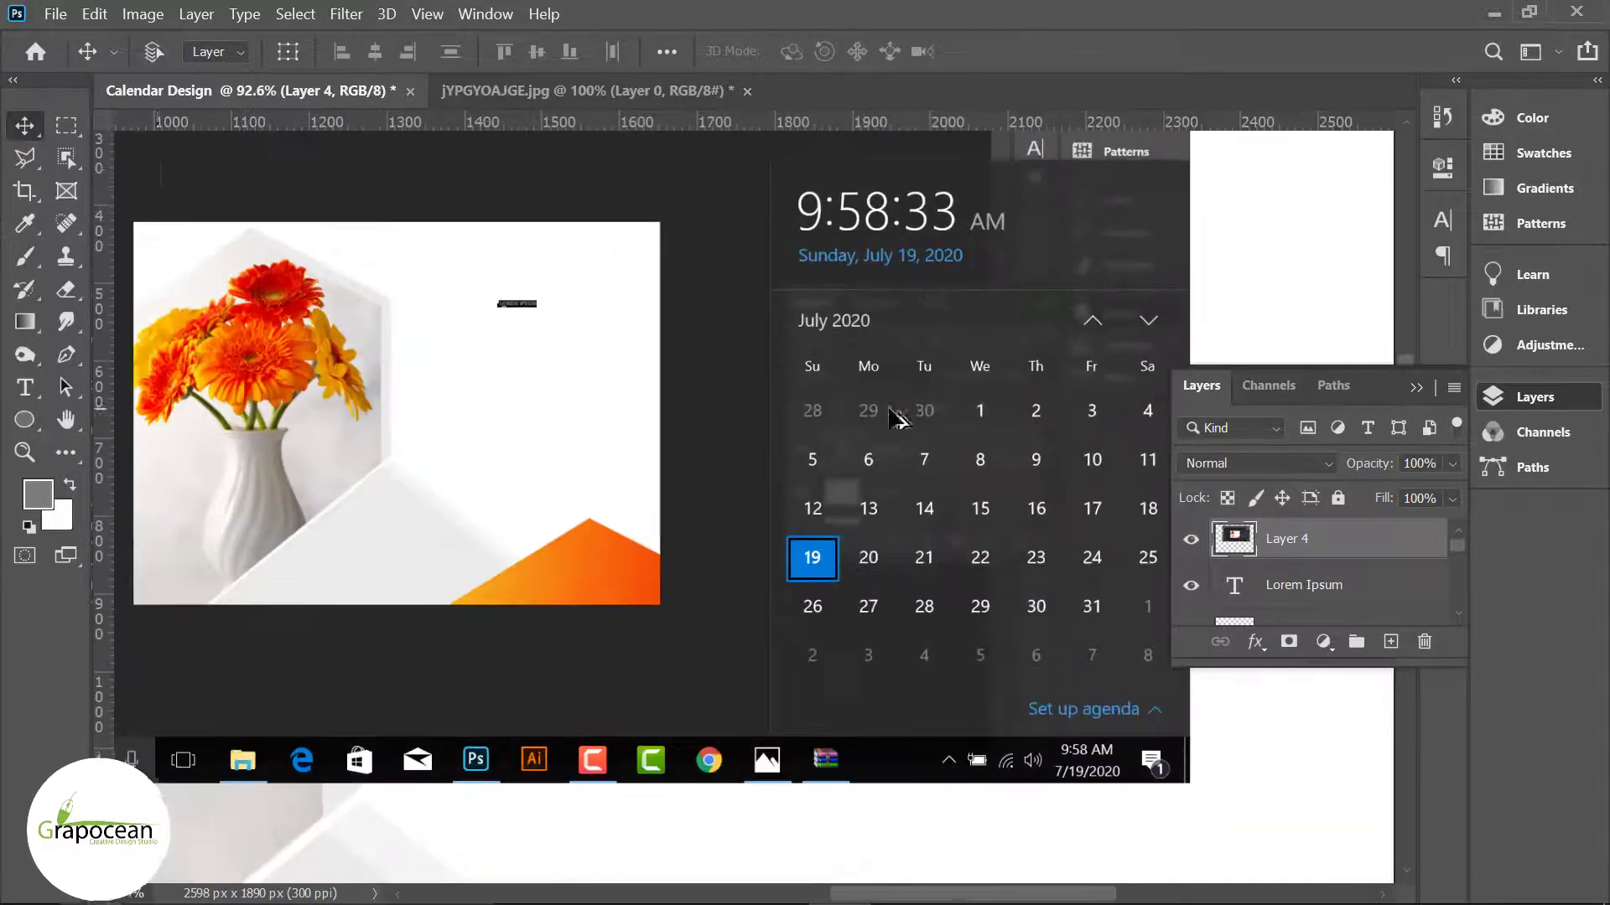
# Trim the screenshot down to just the calendar grid with a rectangular selection.
pyautogui.click(66, 125)
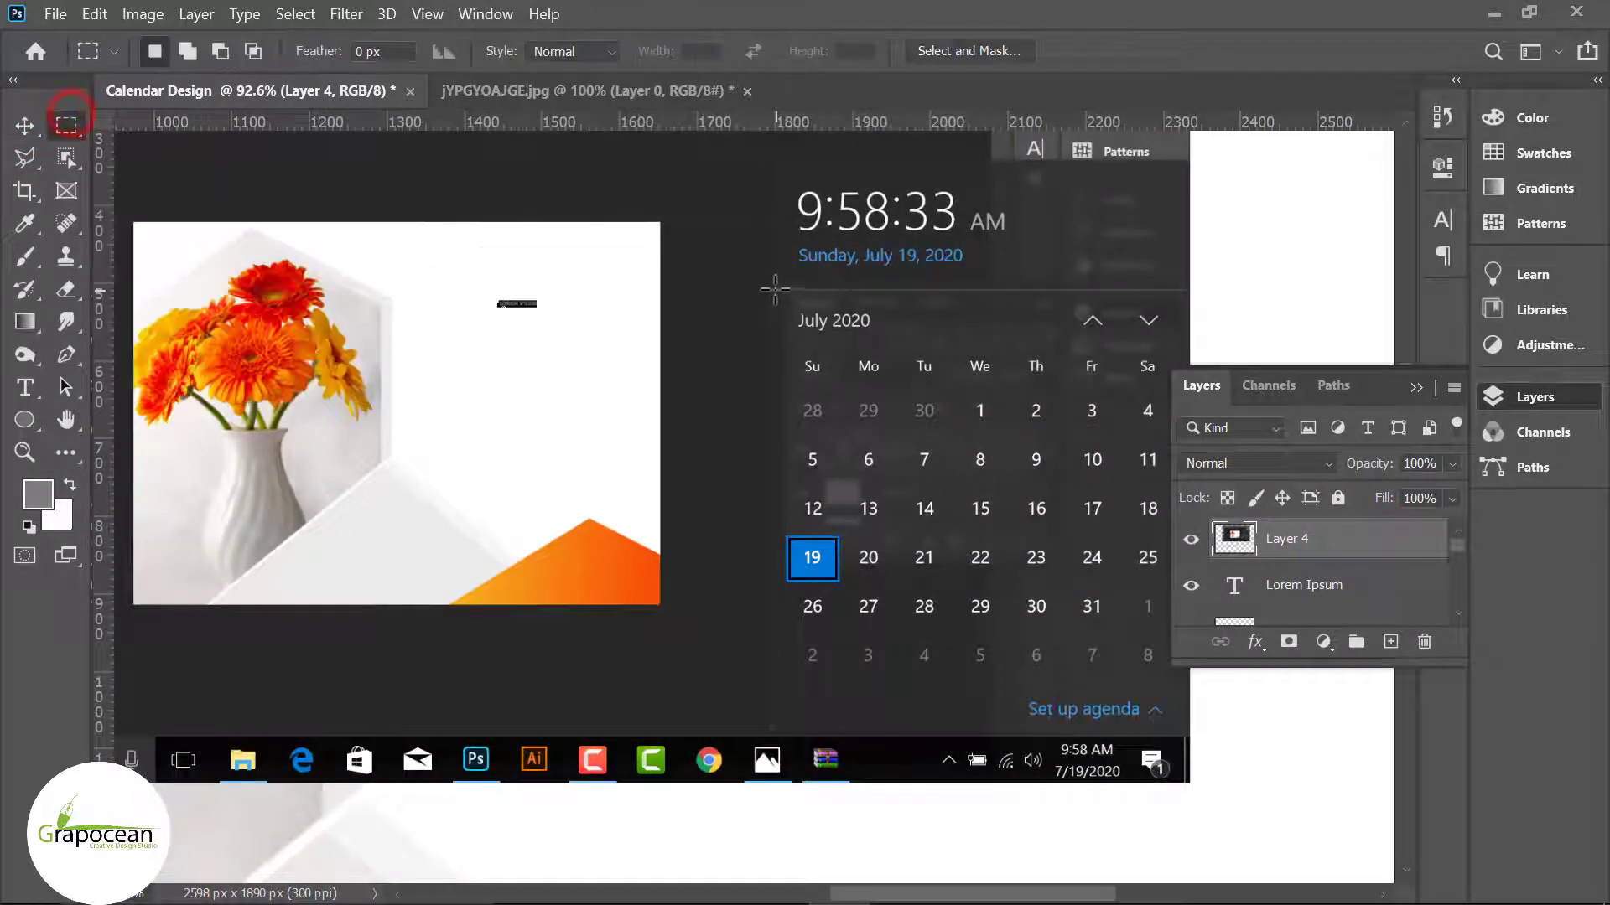
pyautogui.moveTo(766, 288); pyautogui.dragTo(1187, 687)
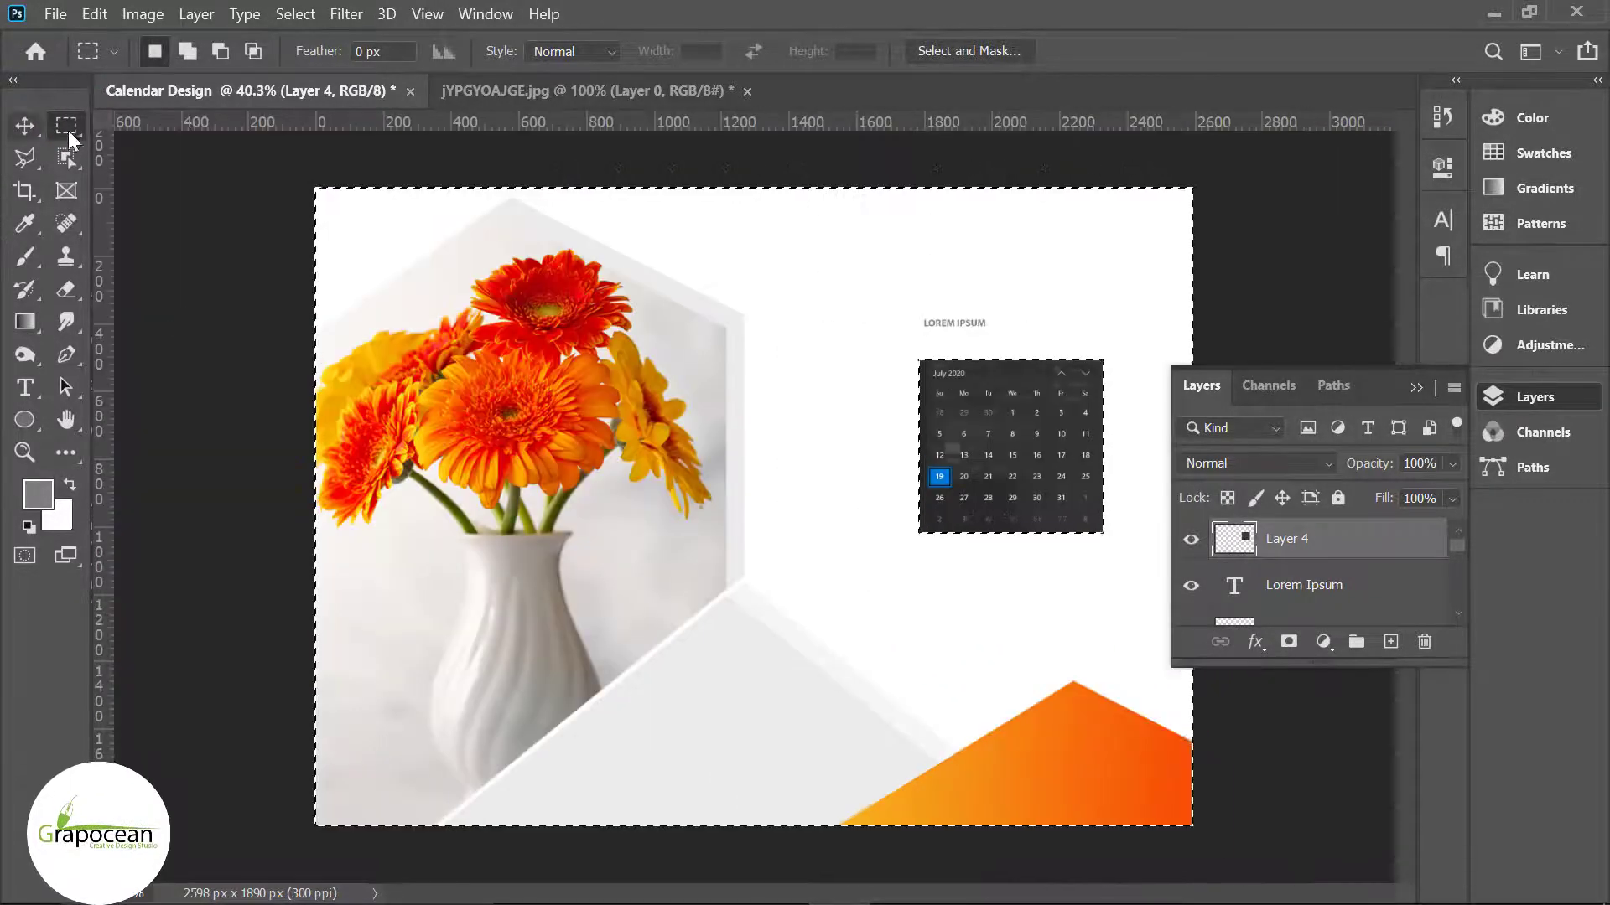
pyautogui.press('v')
pyautogui.click(180, 359)
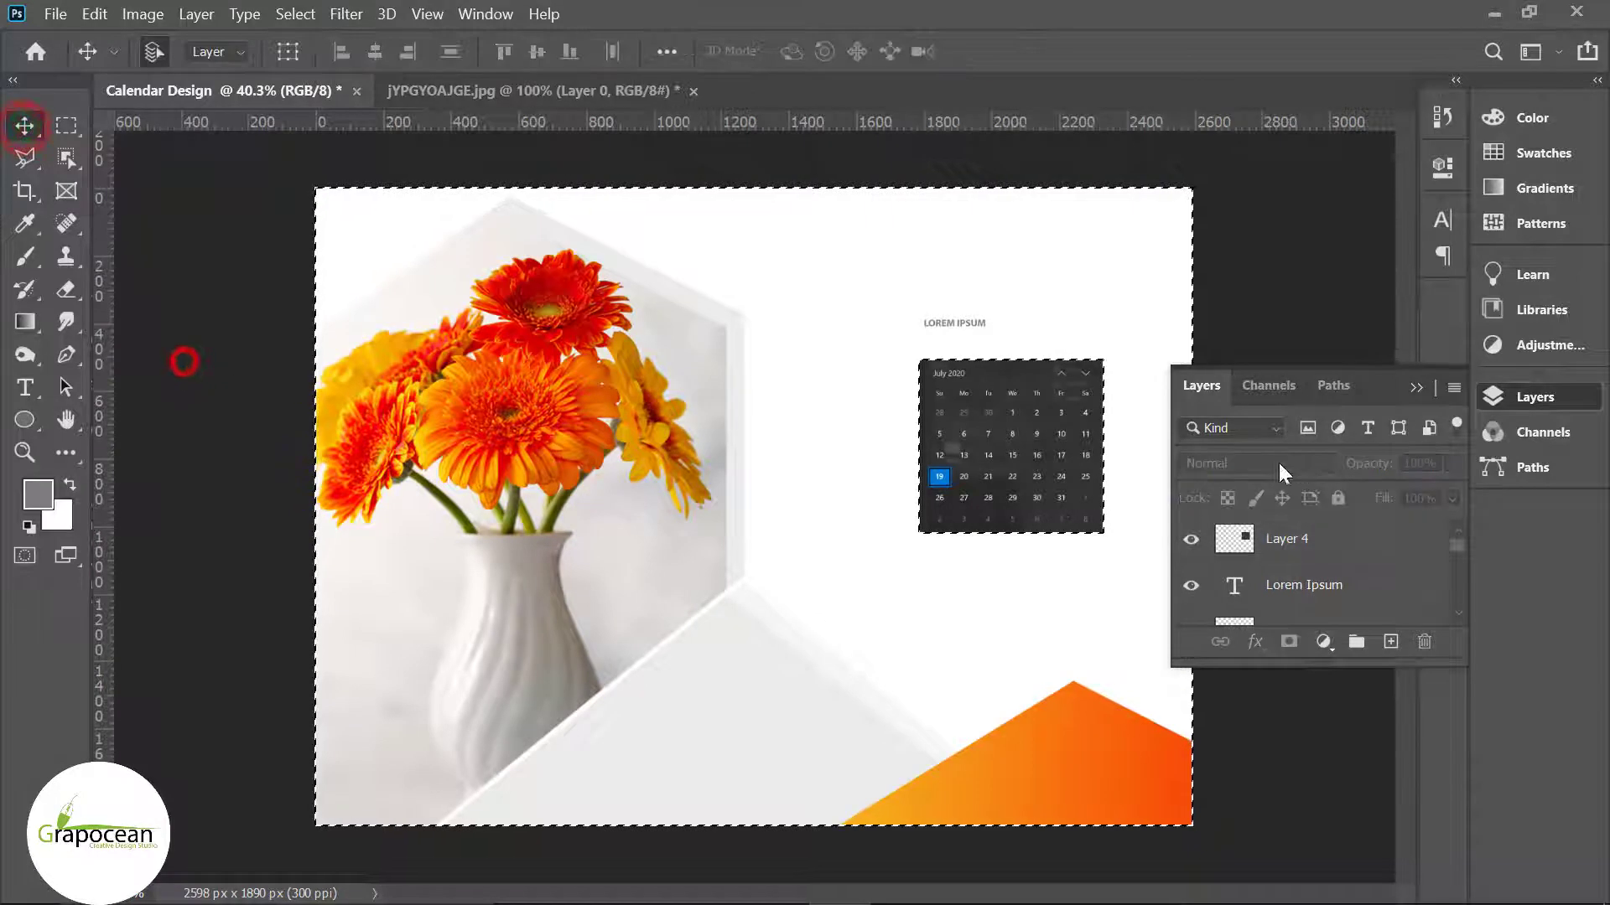
pyautogui.click(223, 232)
pyautogui.press('m')
pyautogui.click(159, 309)
# Align the calendar grid's top with the LOREM IPSUM heading, then select that heading layer.
pyautogui.scroll(2, 952, 454)
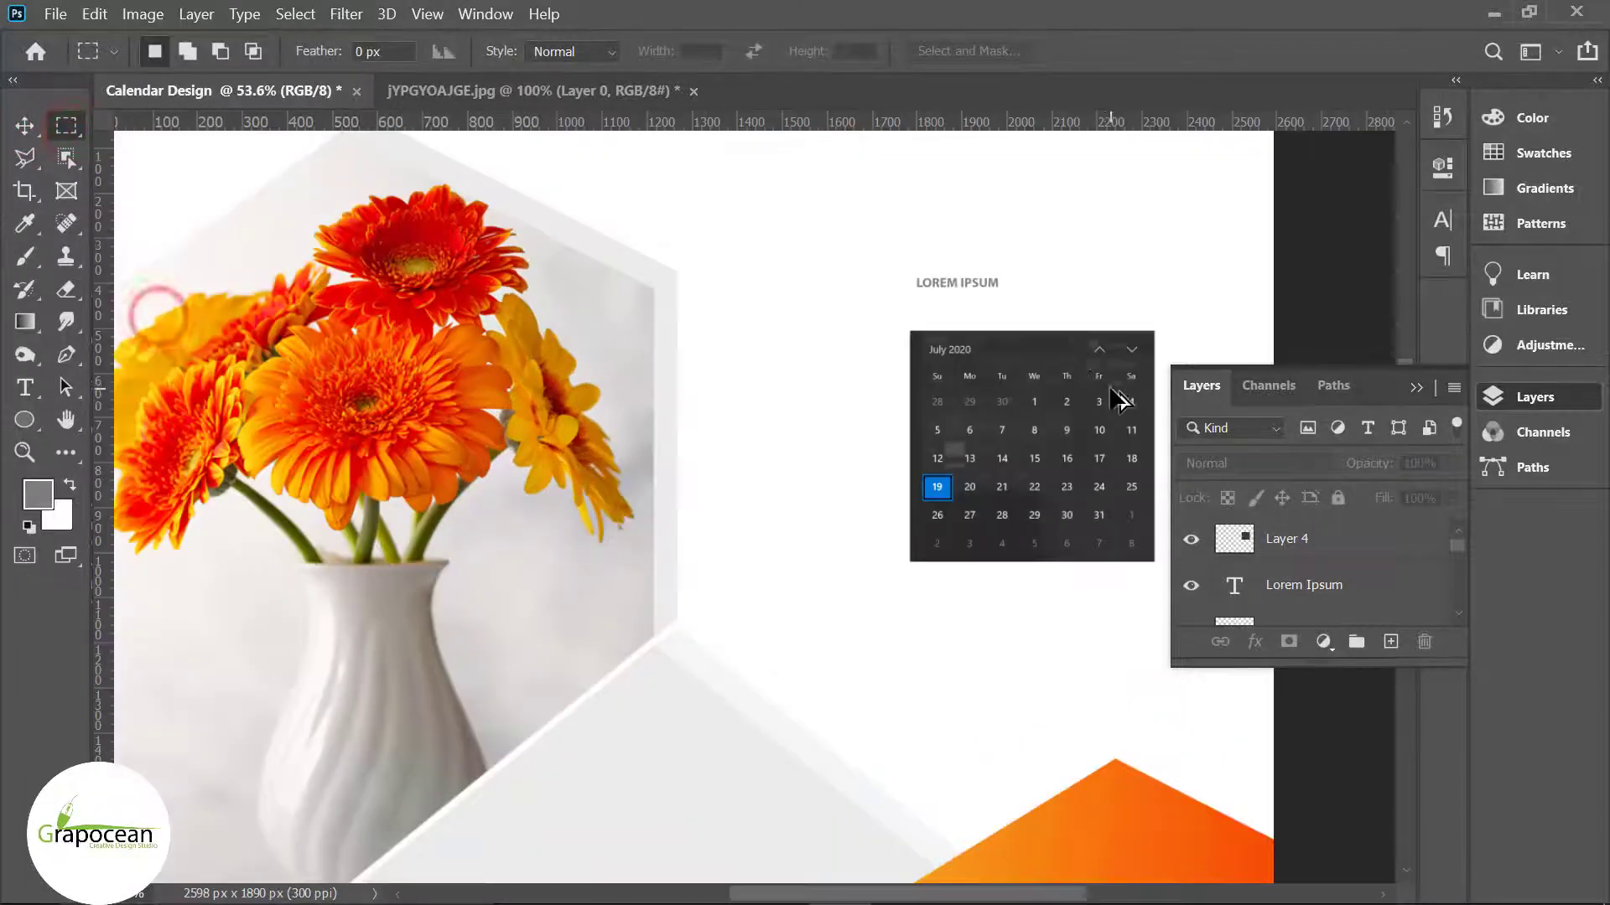
pyautogui.scroll(3, 1023, 377)
pyautogui.press('v')
pyautogui.moveTo(968, 371); pyautogui.dragTo(389, 267)
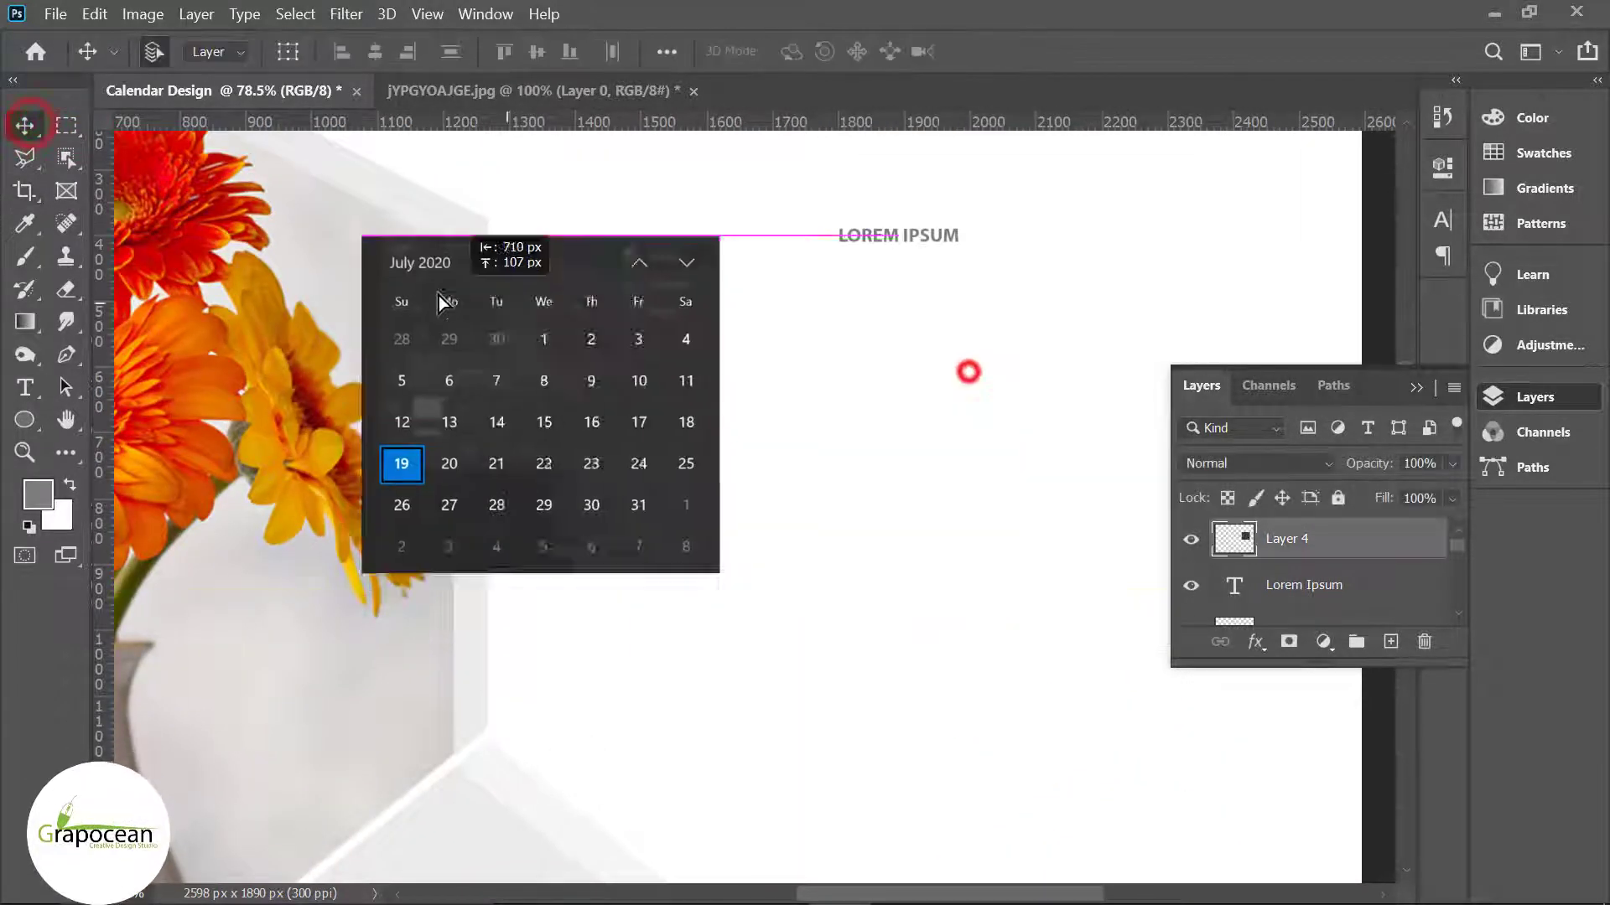
pyautogui.click(912, 234)
# Replace LOREM IPSUM with a 'JULY - 2020' heading enlarged to about 28 pt.
pyautogui.press('Delete')
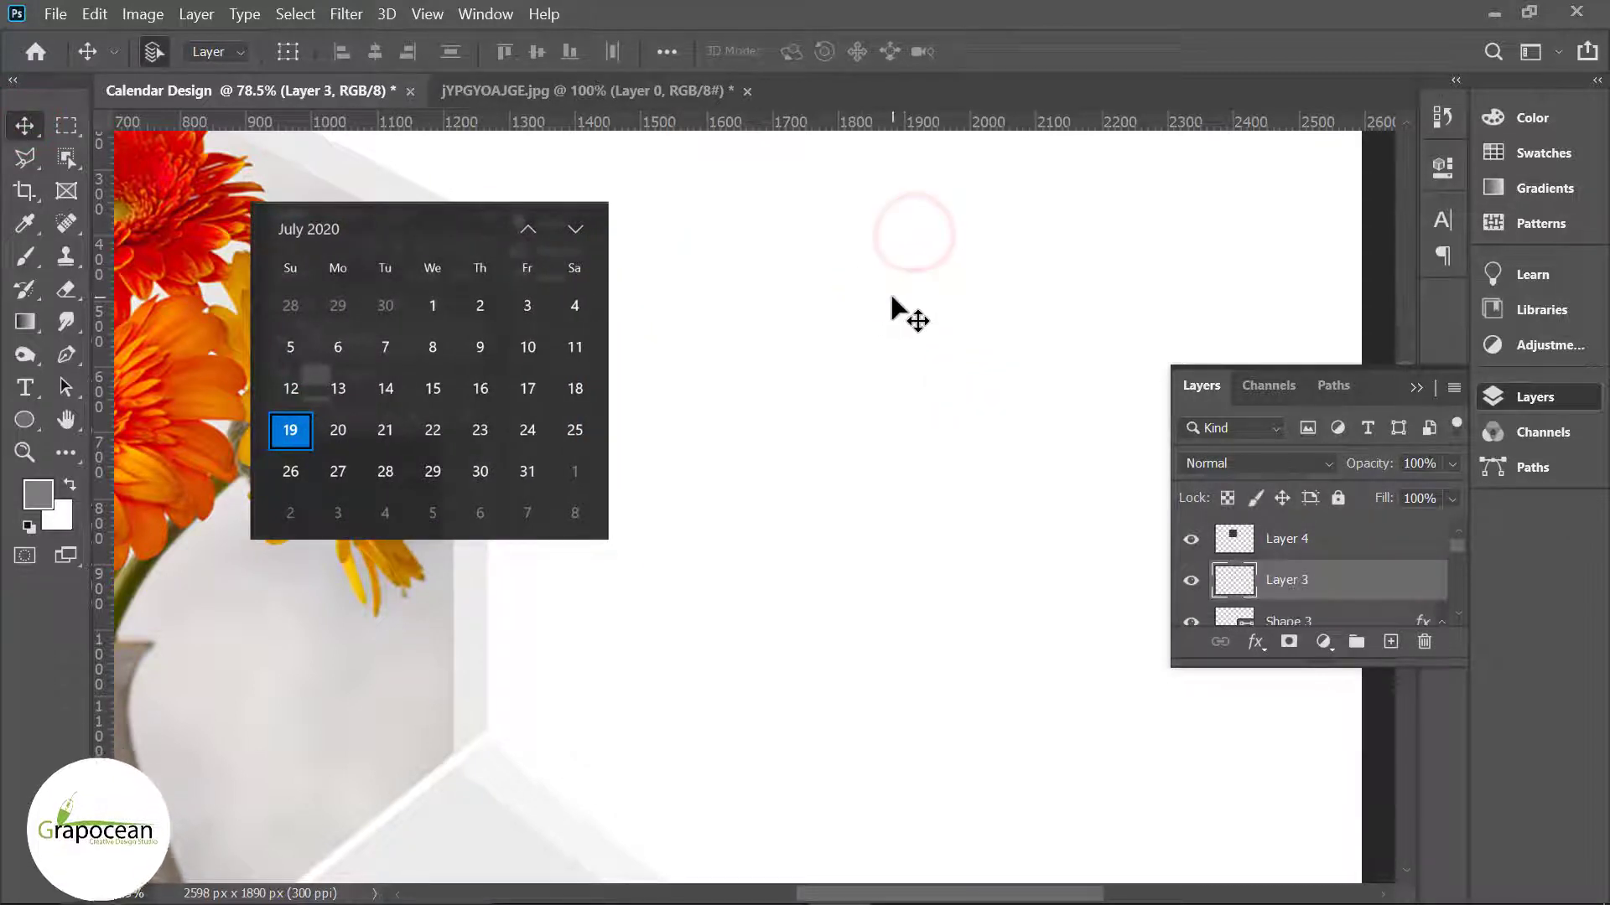
pyautogui.click(25, 391)
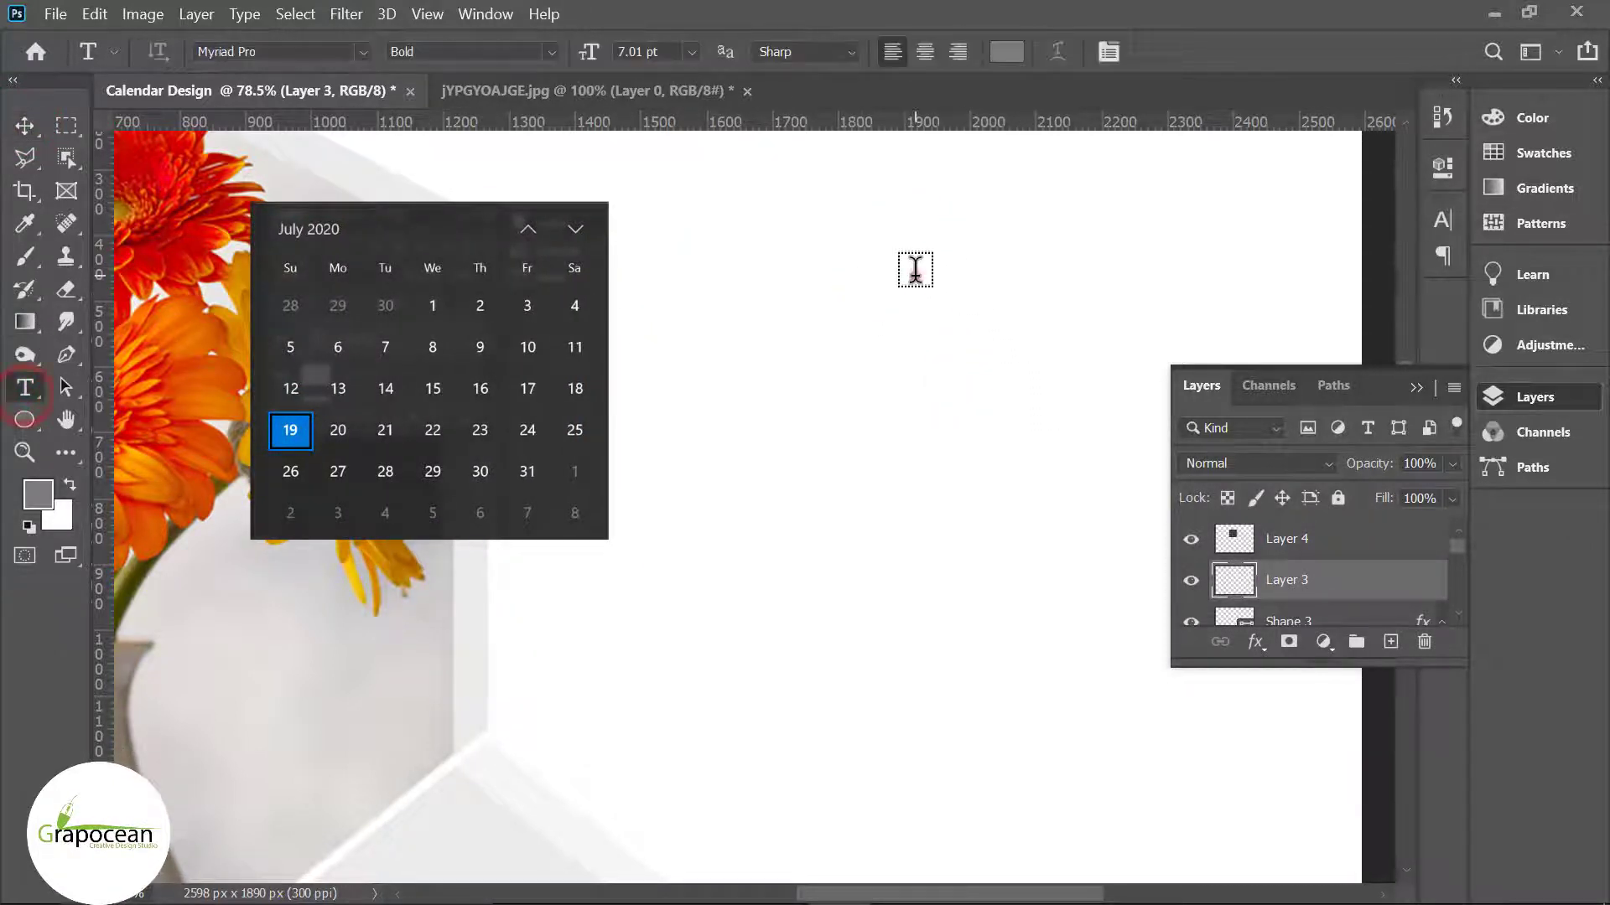
pyautogui.click(914, 269)
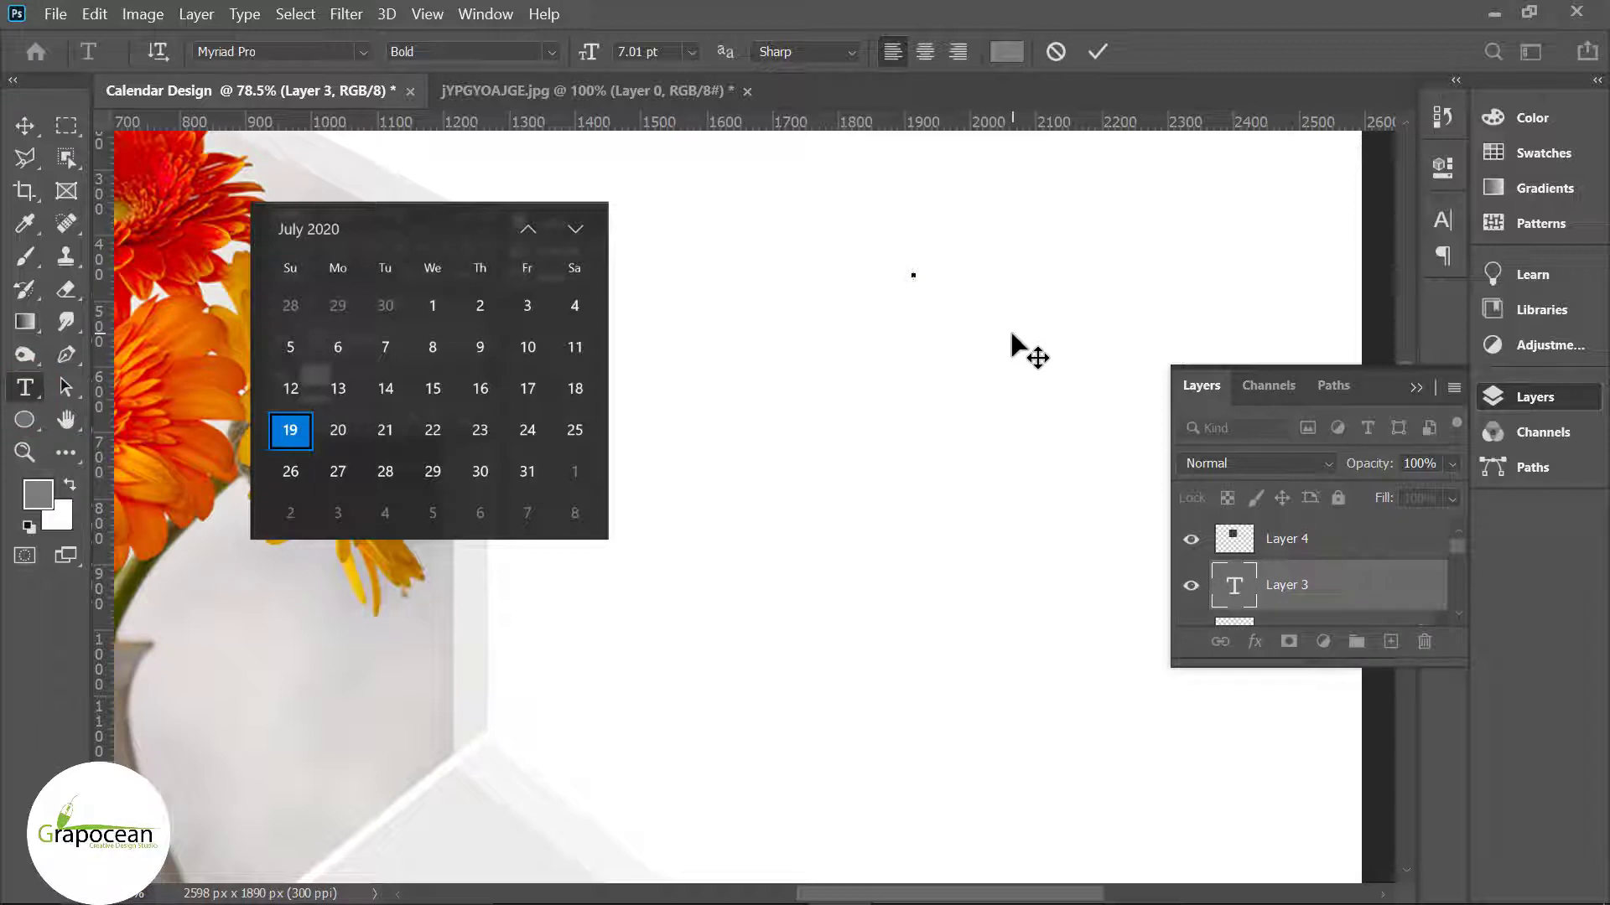
pyautogui.write('JULY')
pyautogui.write(' - 2020')
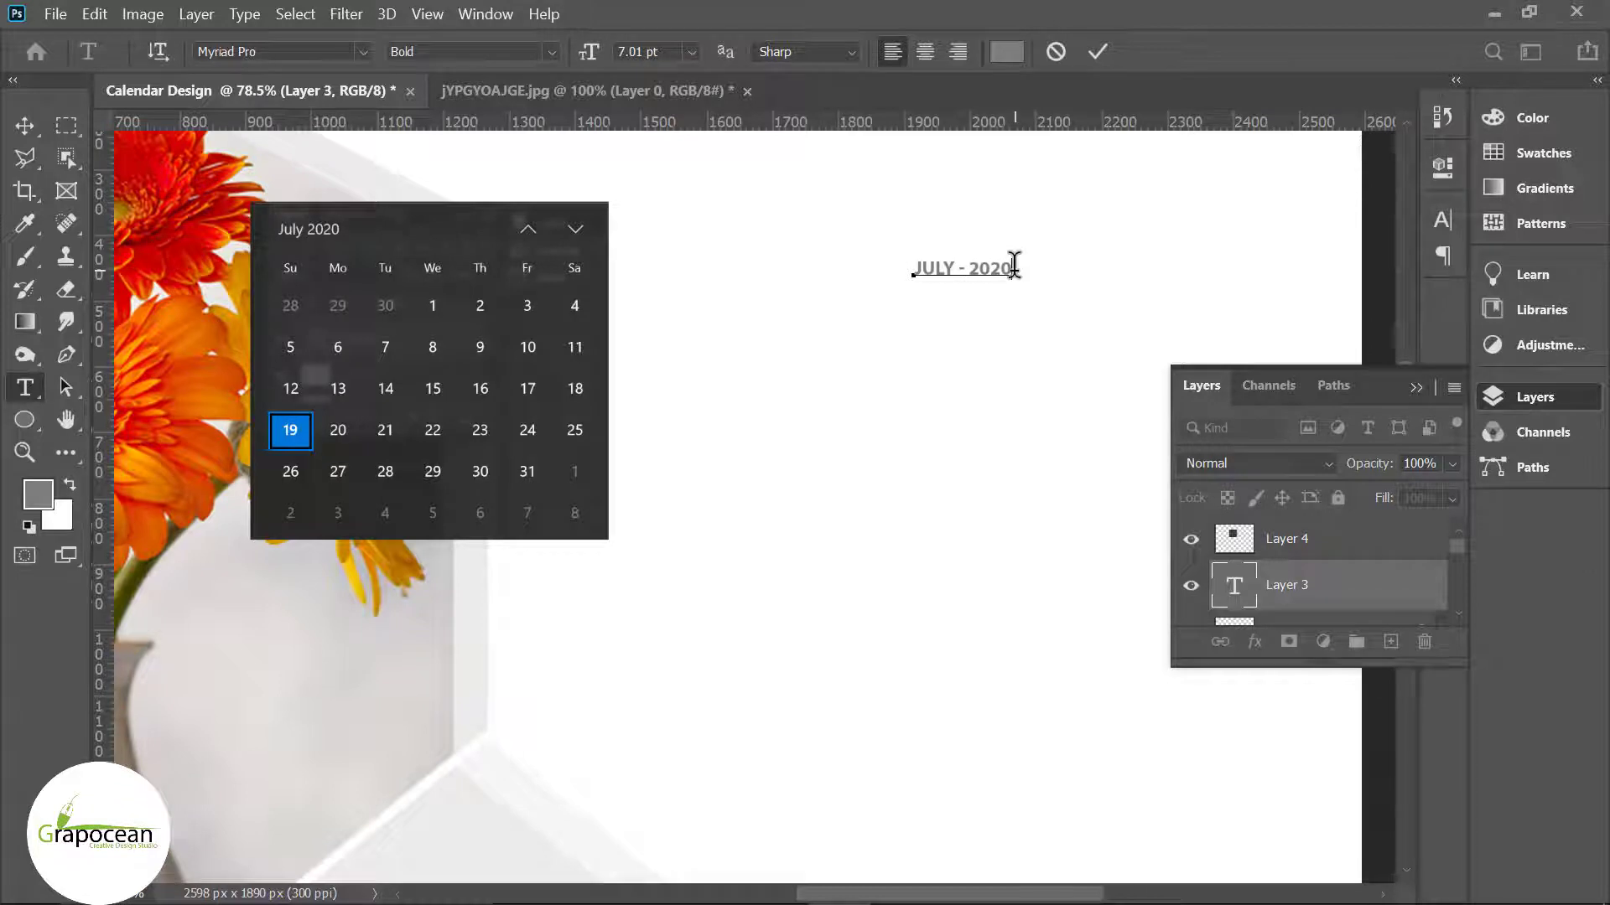
pyautogui.tripleClick(1013, 267)
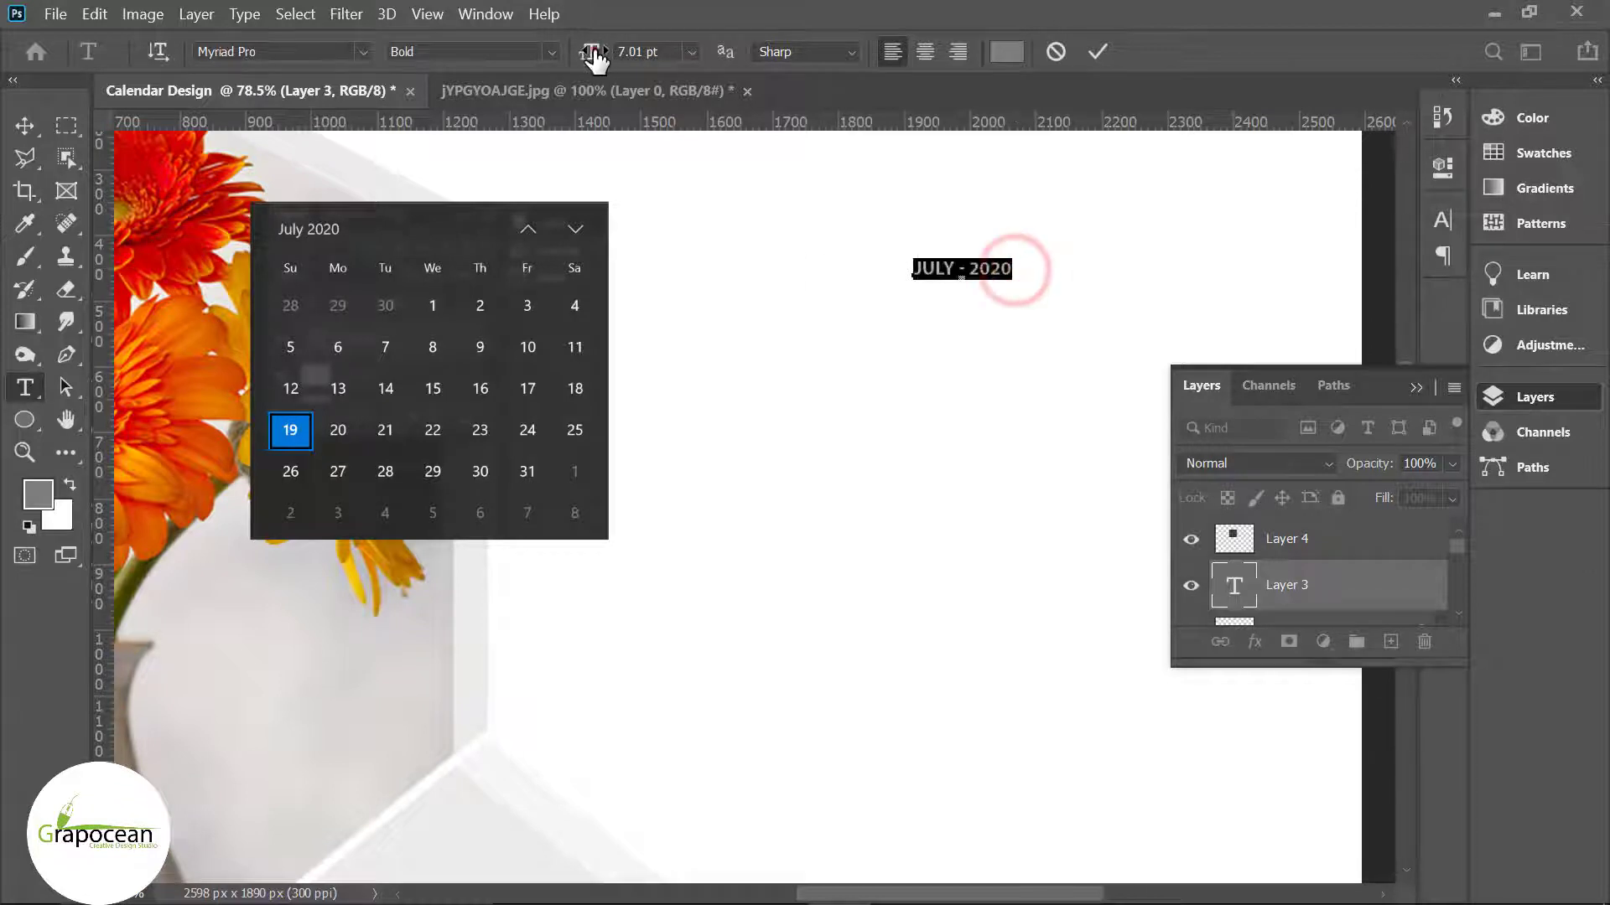
pyautogui.moveTo(589, 52); pyautogui.dragTo(620, 55)
# Move the JULY - 2020 heading to the card's upper right.
pyautogui.click(25, 125)
pyautogui.scroll(-3, 1036, 390)
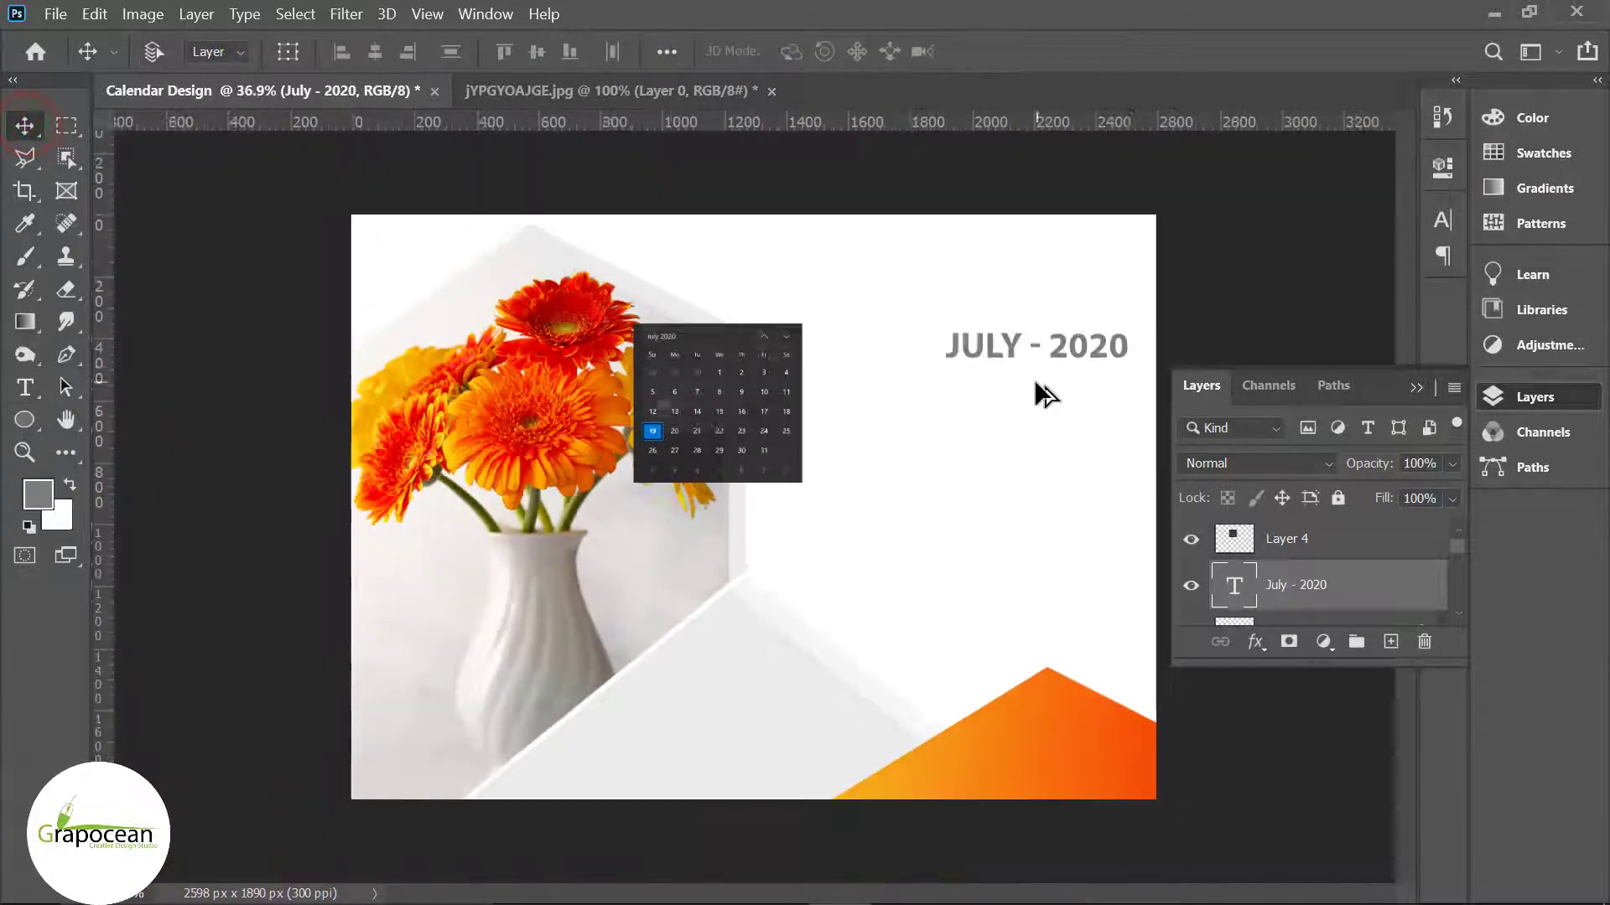
pyautogui.moveTo(1026, 370)
pyautogui.mouseDown()
pyautogui.moveTo(981, 359)
pyautogui.moveTo(1098, 346)
pyautogui.mouseUp()
pyautogui.click(25, 388)
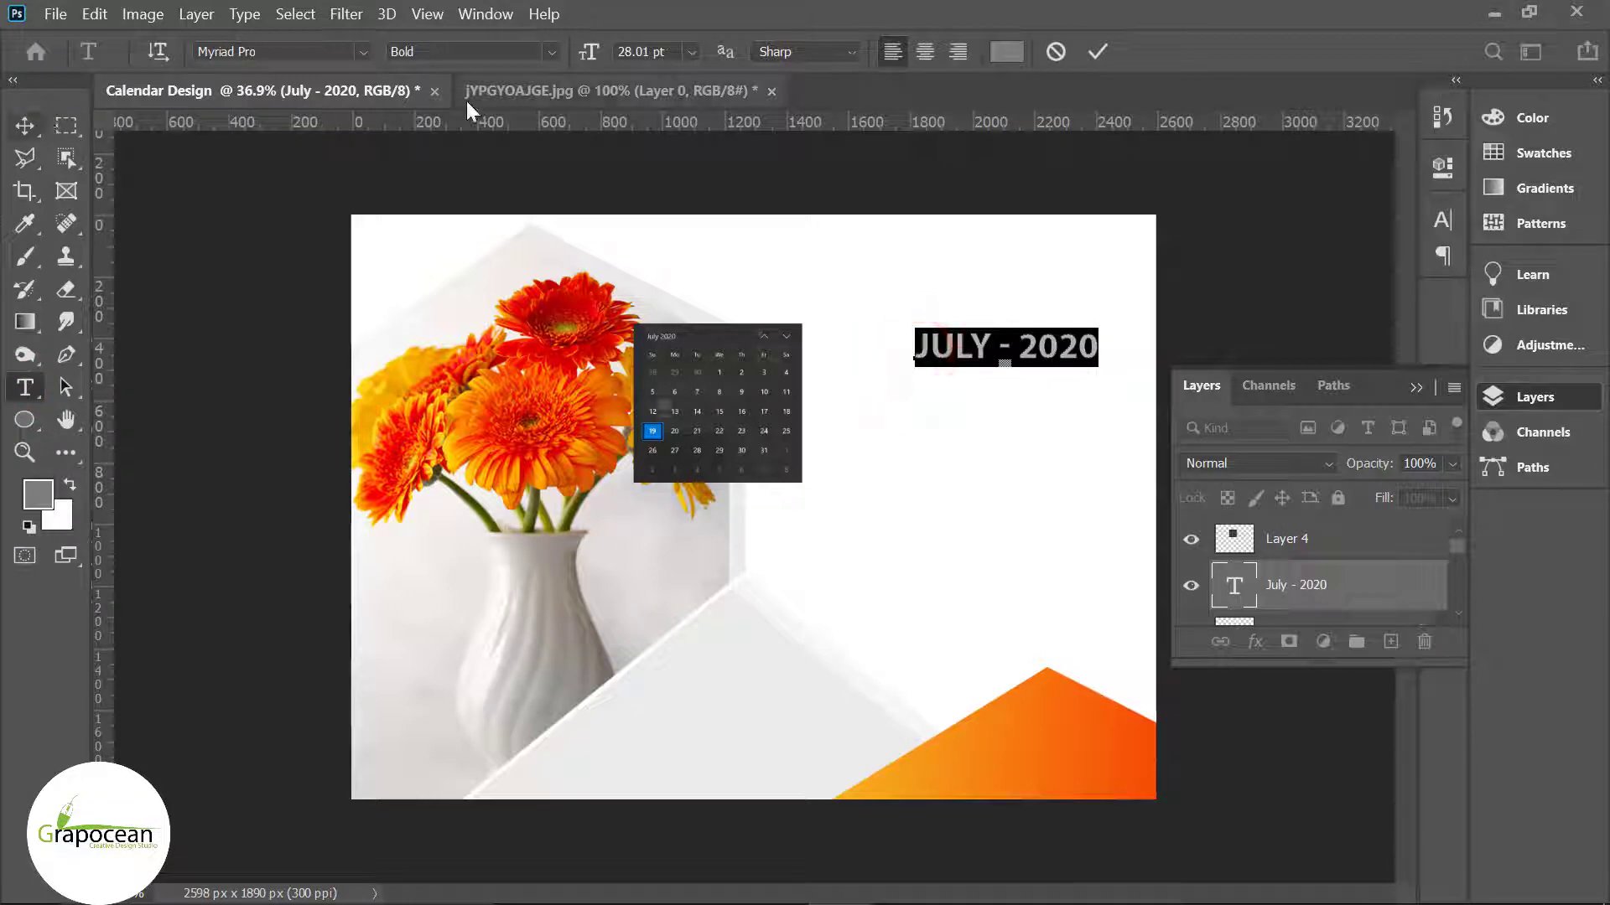
pyautogui.click(1098, 51)
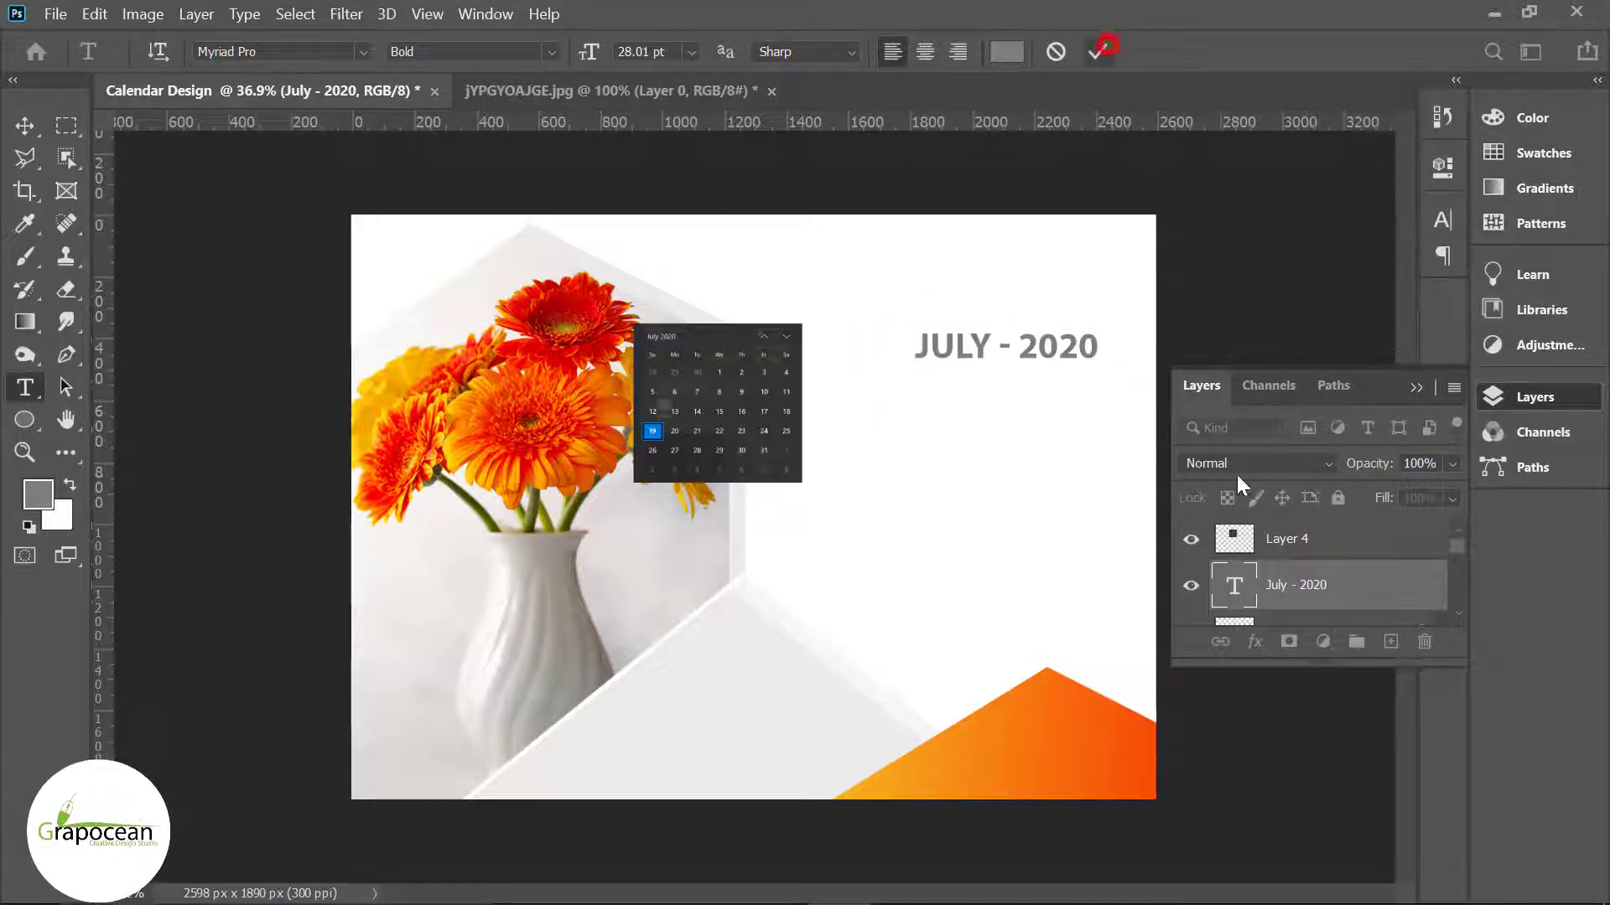
# Give the JULY - 2020 heading an orange Gradient Overlay layer style.
pyautogui.rightClick(1348, 584)
pyautogui.click(1140, 37)
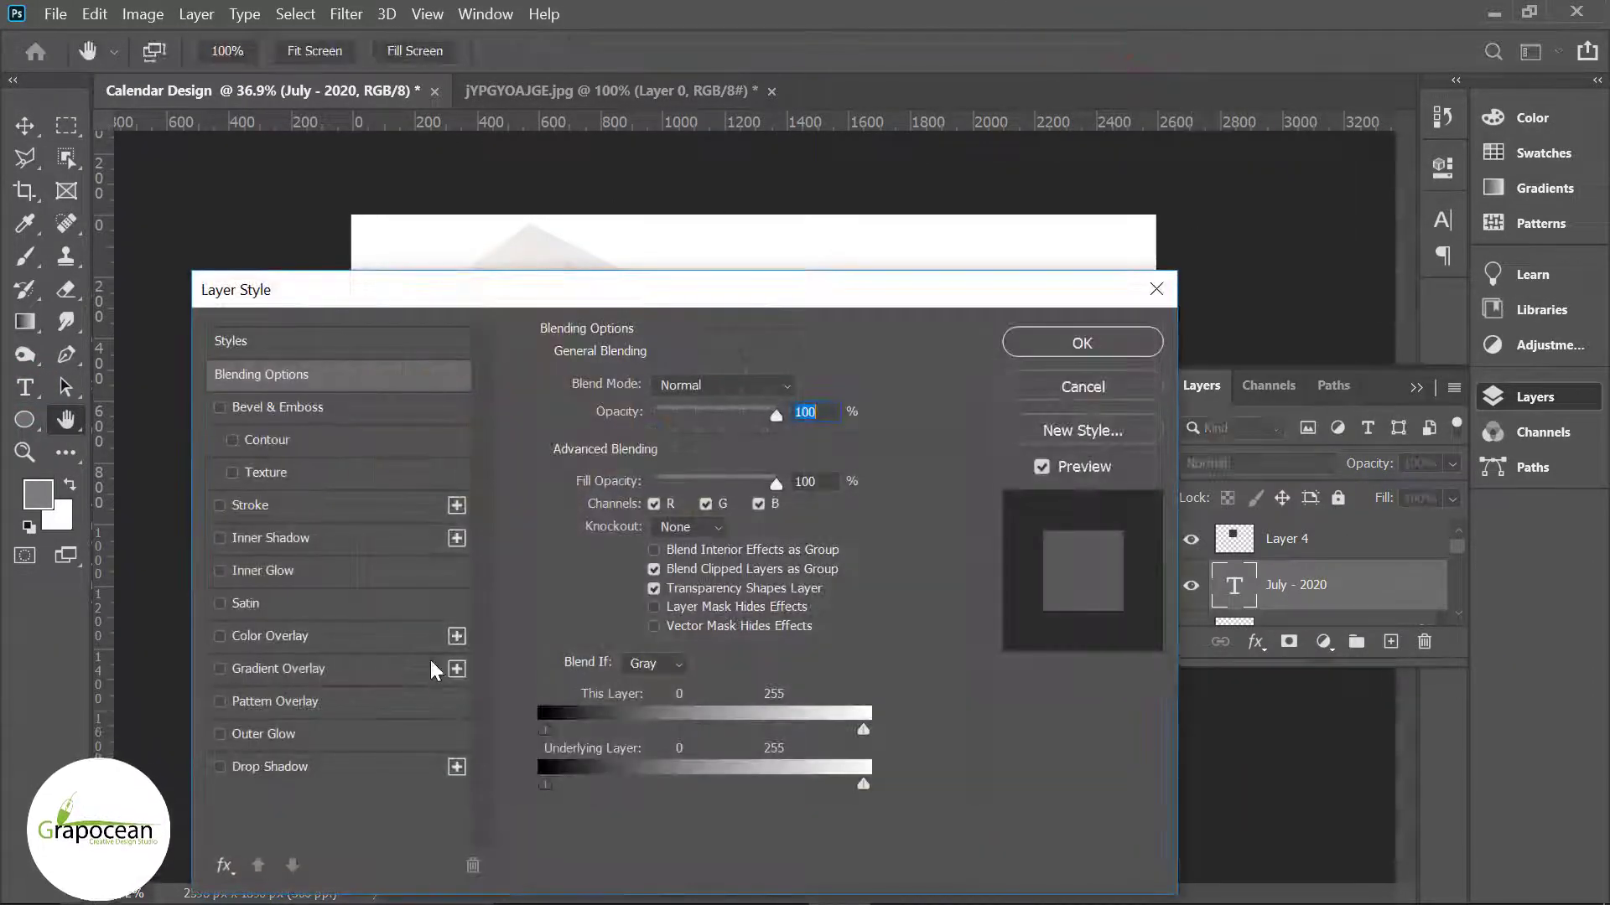
pyautogui.click(310, 668)
pyautogui.moveTo(800, 301)
pyautogui.mouseDown()
pyautogui.moveTo(1461, 642)
pyautogui.moveTo(917, 582)
pyautogui.mouseUp()
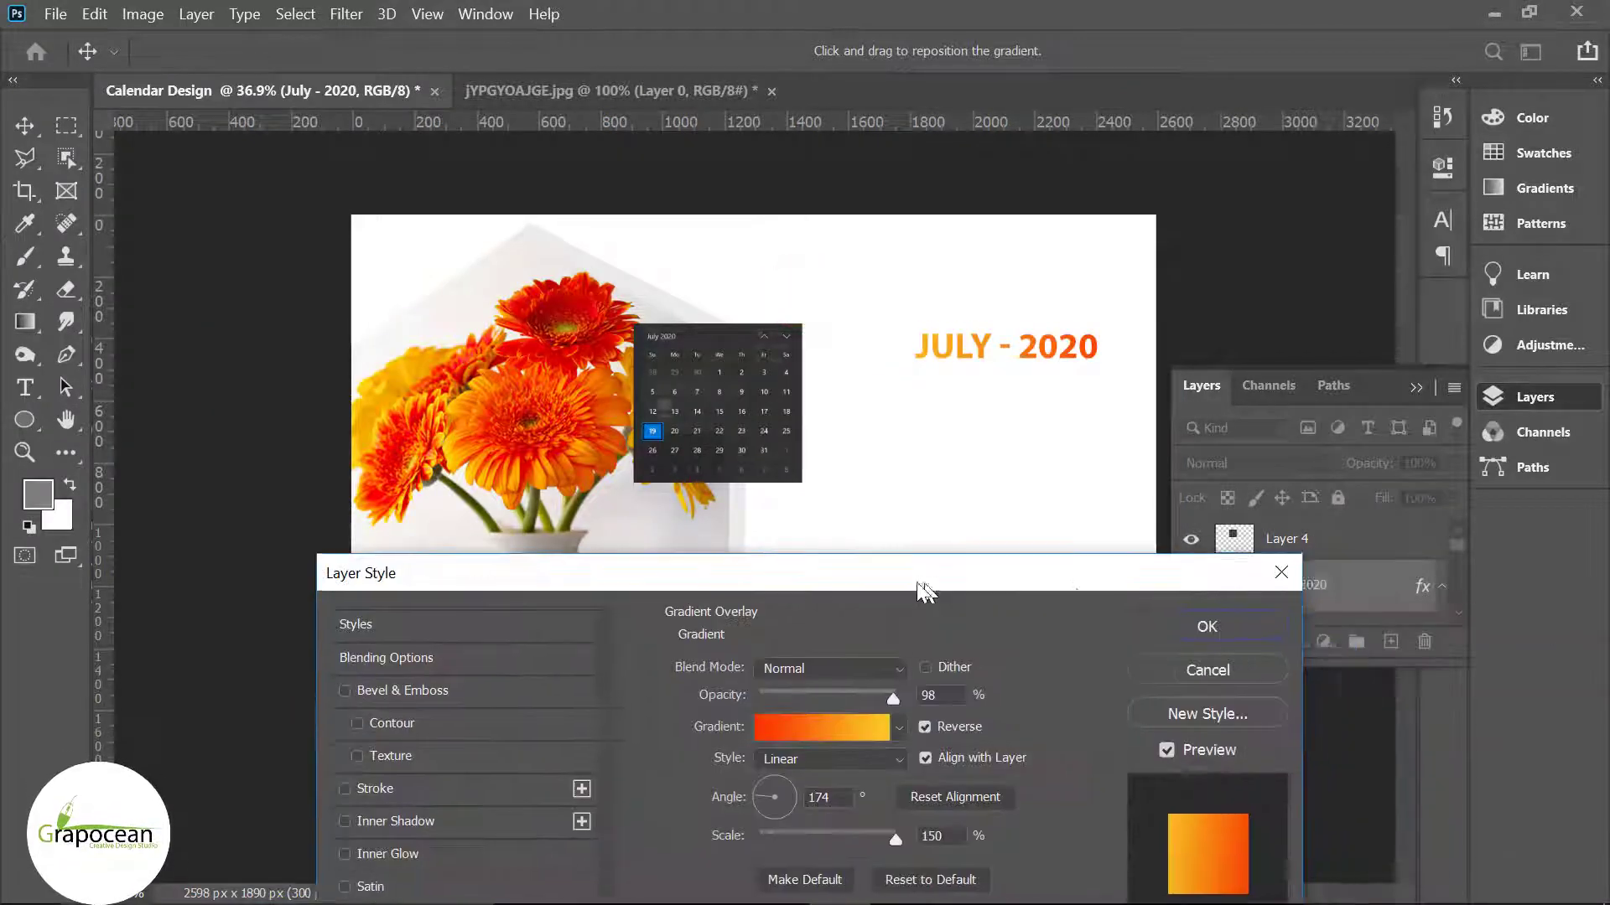
pyautogui.click(1186, 622)
# Add an 'OFFICE DESK CALENDAR' title on the card and move JULY - 2020 beneath it.
pyautogui.click(25, 125)
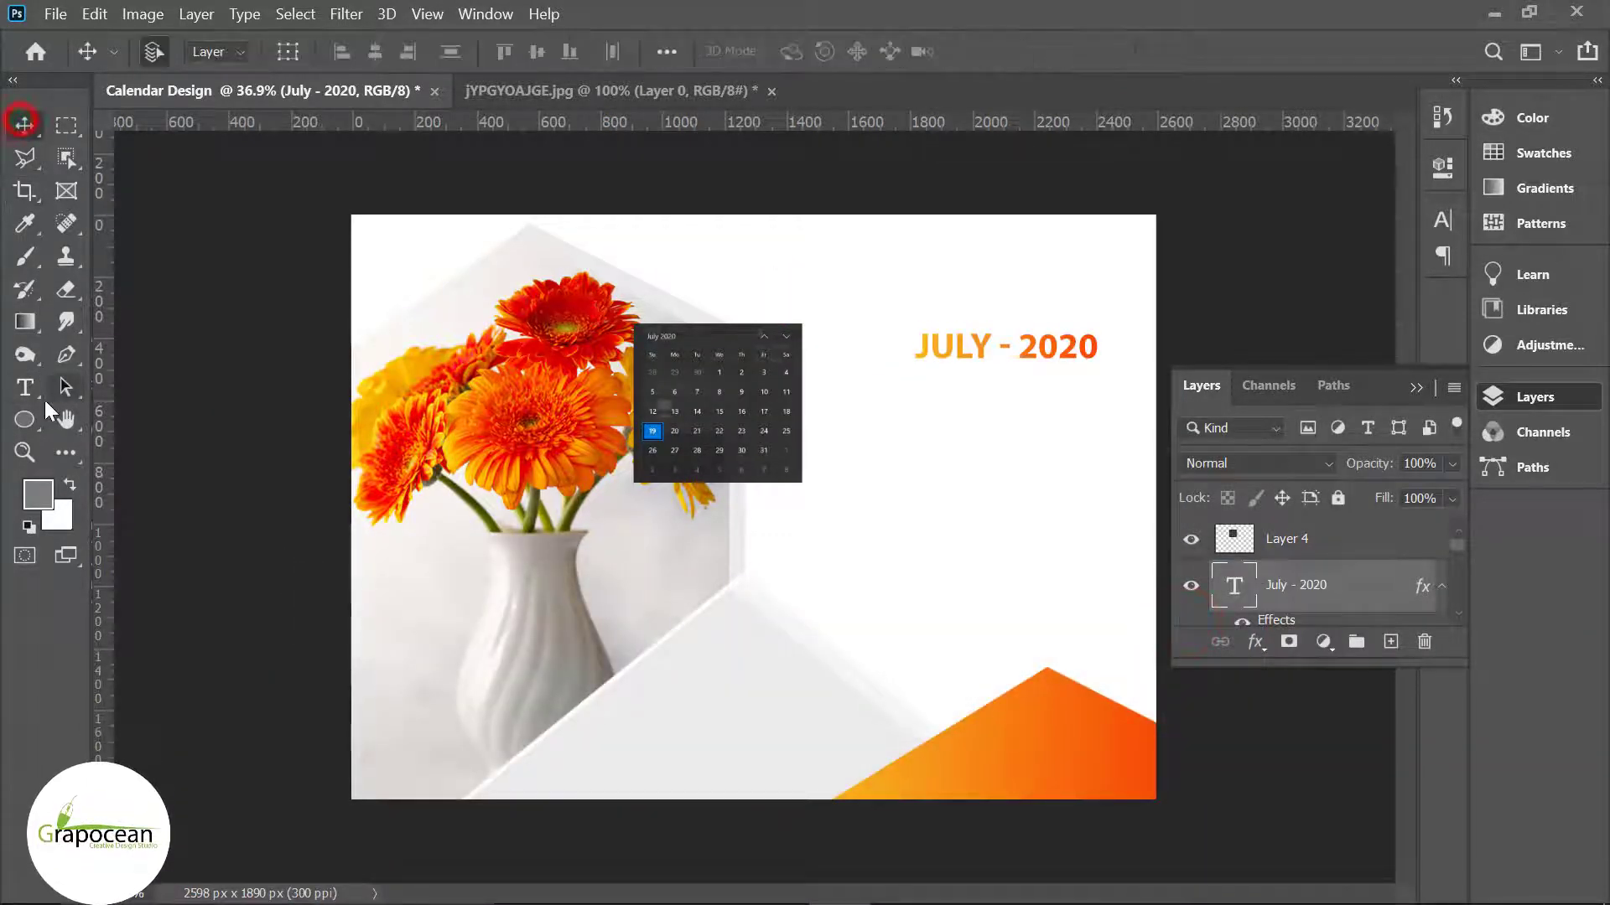
pyautogui.click(25, 387)
pyautogui.click(874, 294)
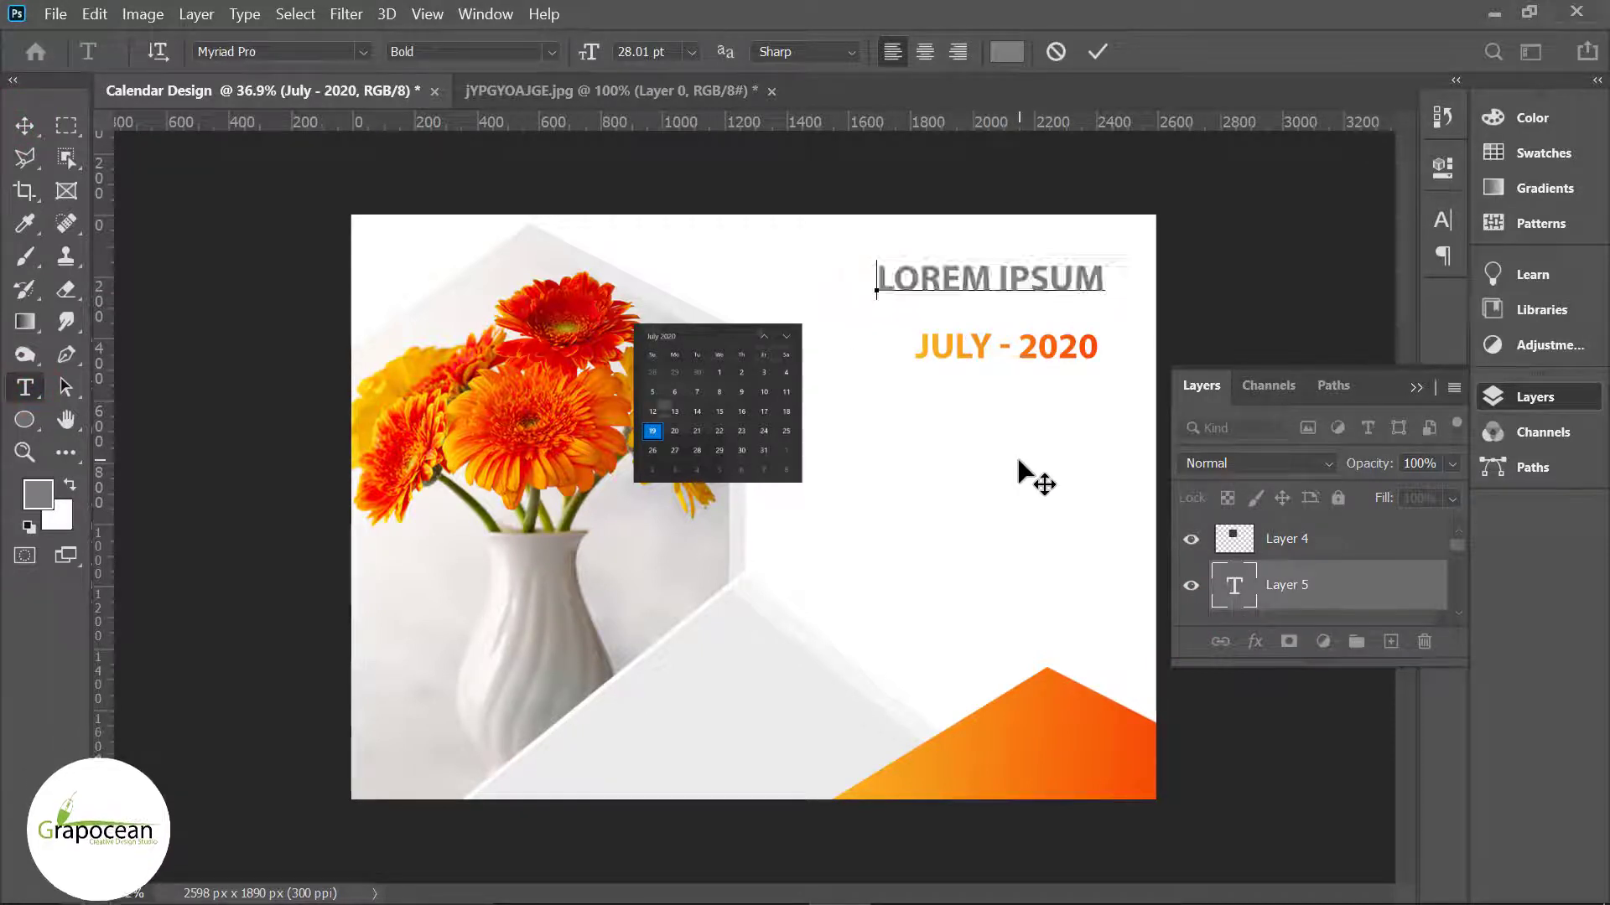
pyautogui.press('BackSpace')
pyautogui.write('OFF')
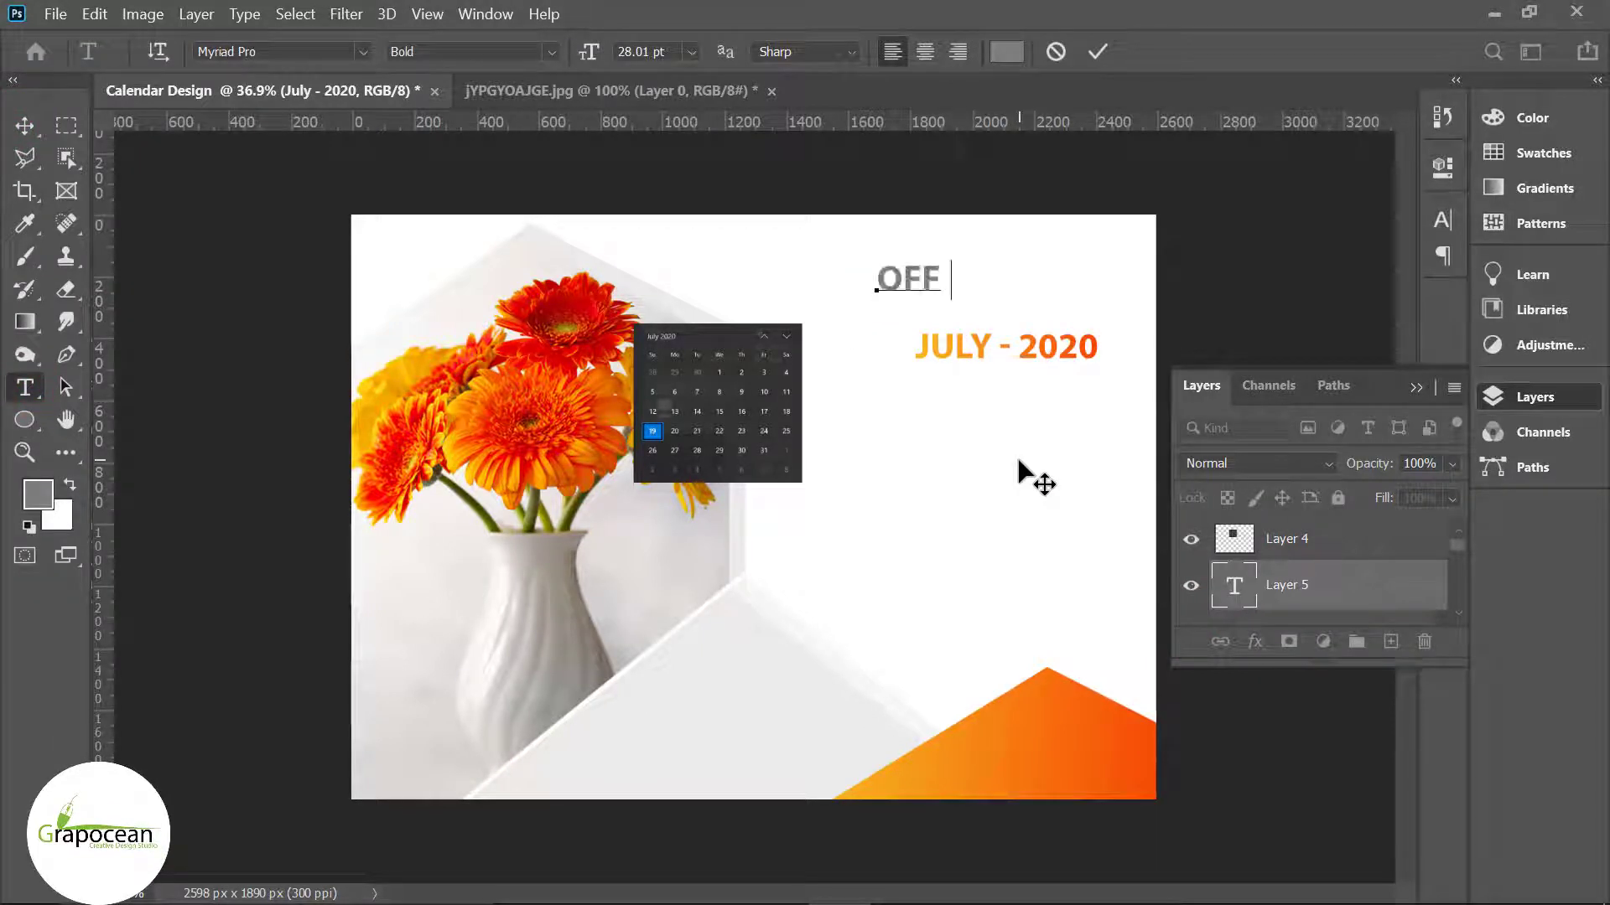
pyautogui.write('ICE DESK C')
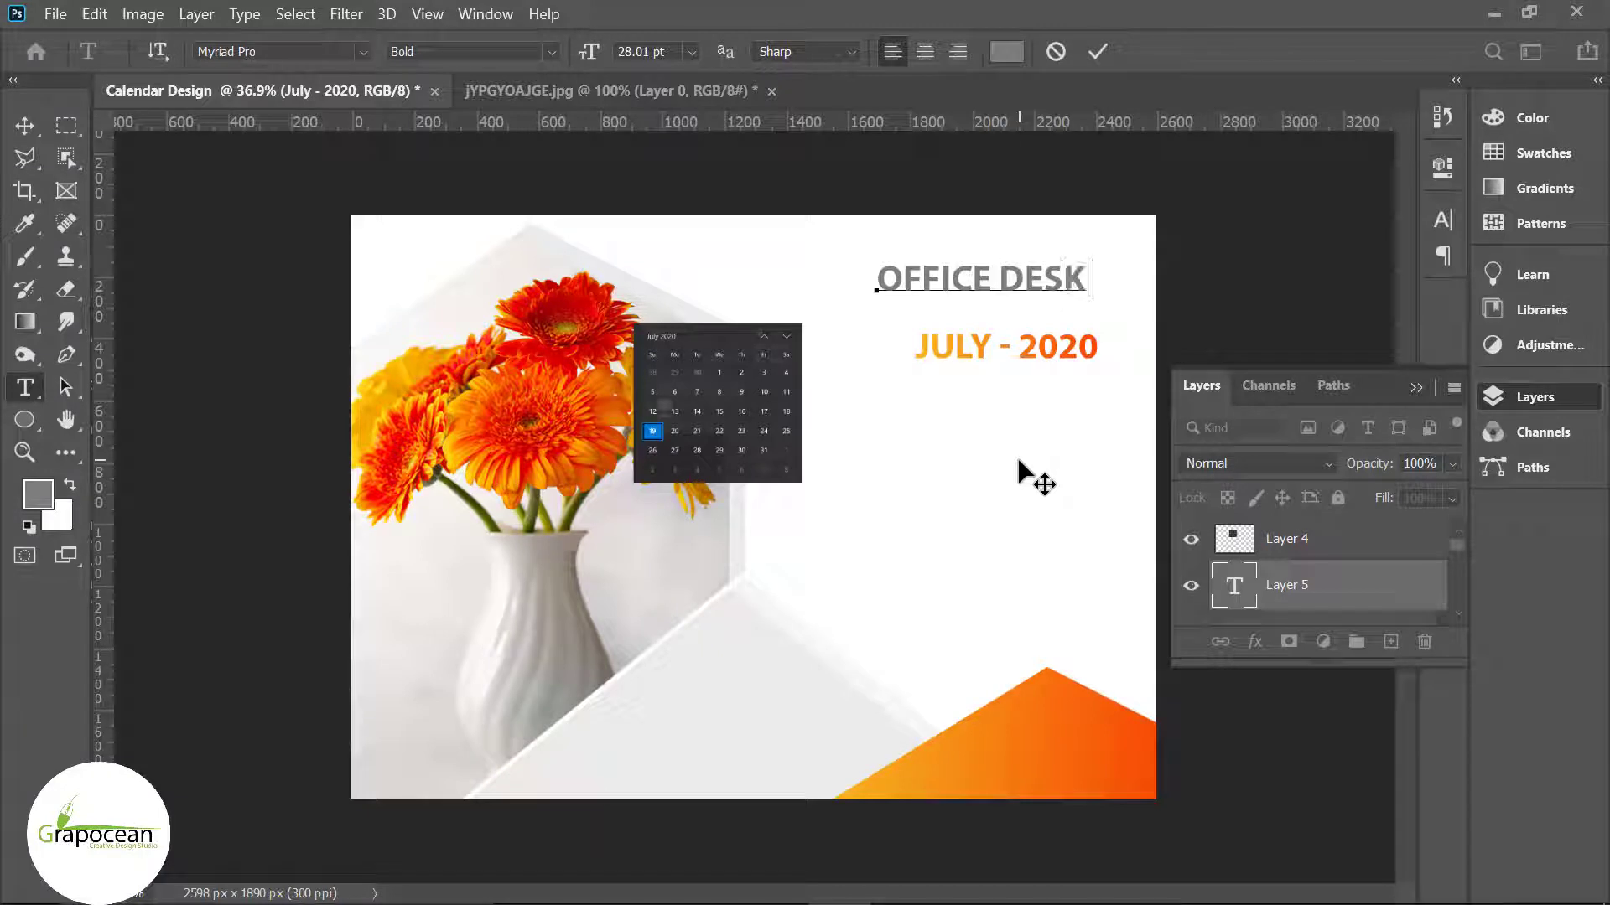
pyautogui.write('AL')
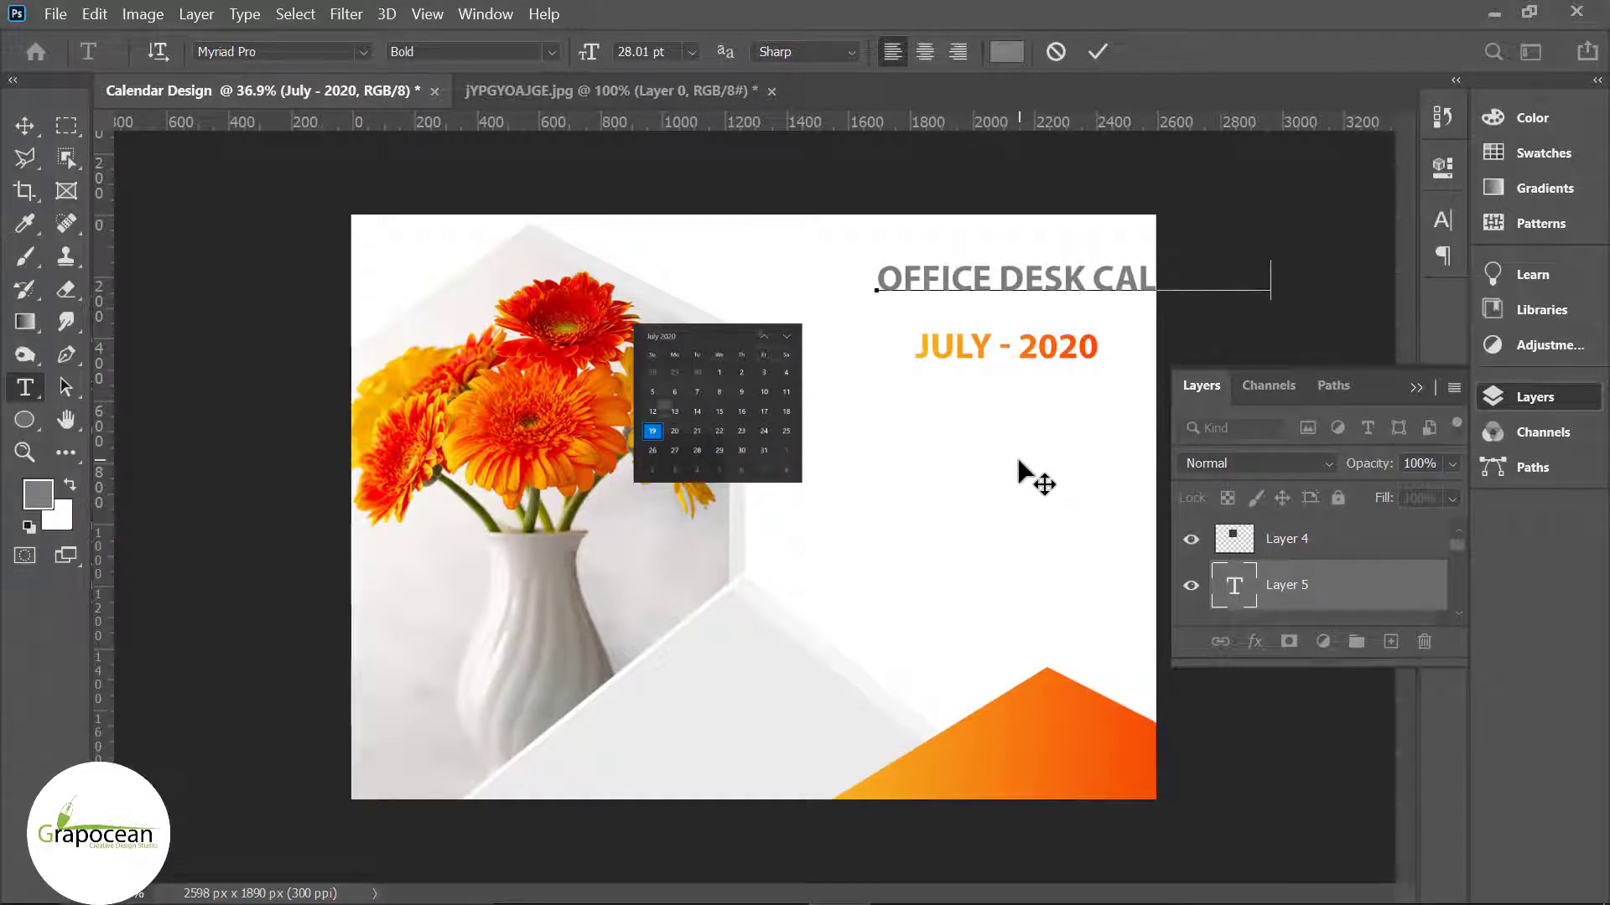
pyautogui.tripleClick(864, 278)
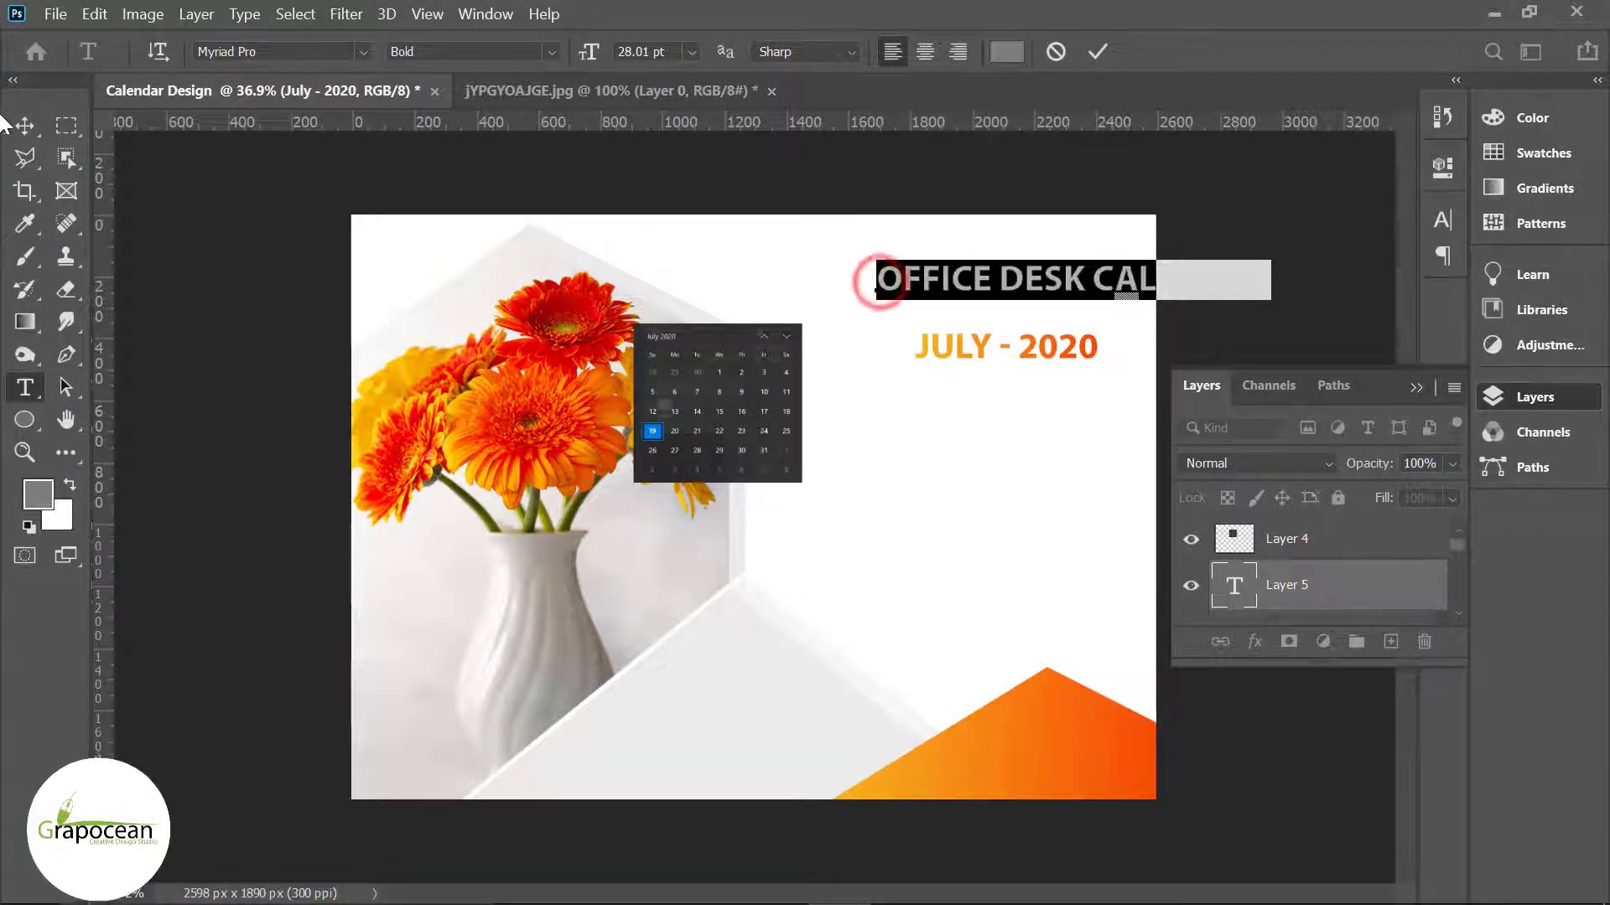
pyautogui.click(24, 125)
pyautogui.moveTo(925, 289); pyautogui.dragTo(778, 293)
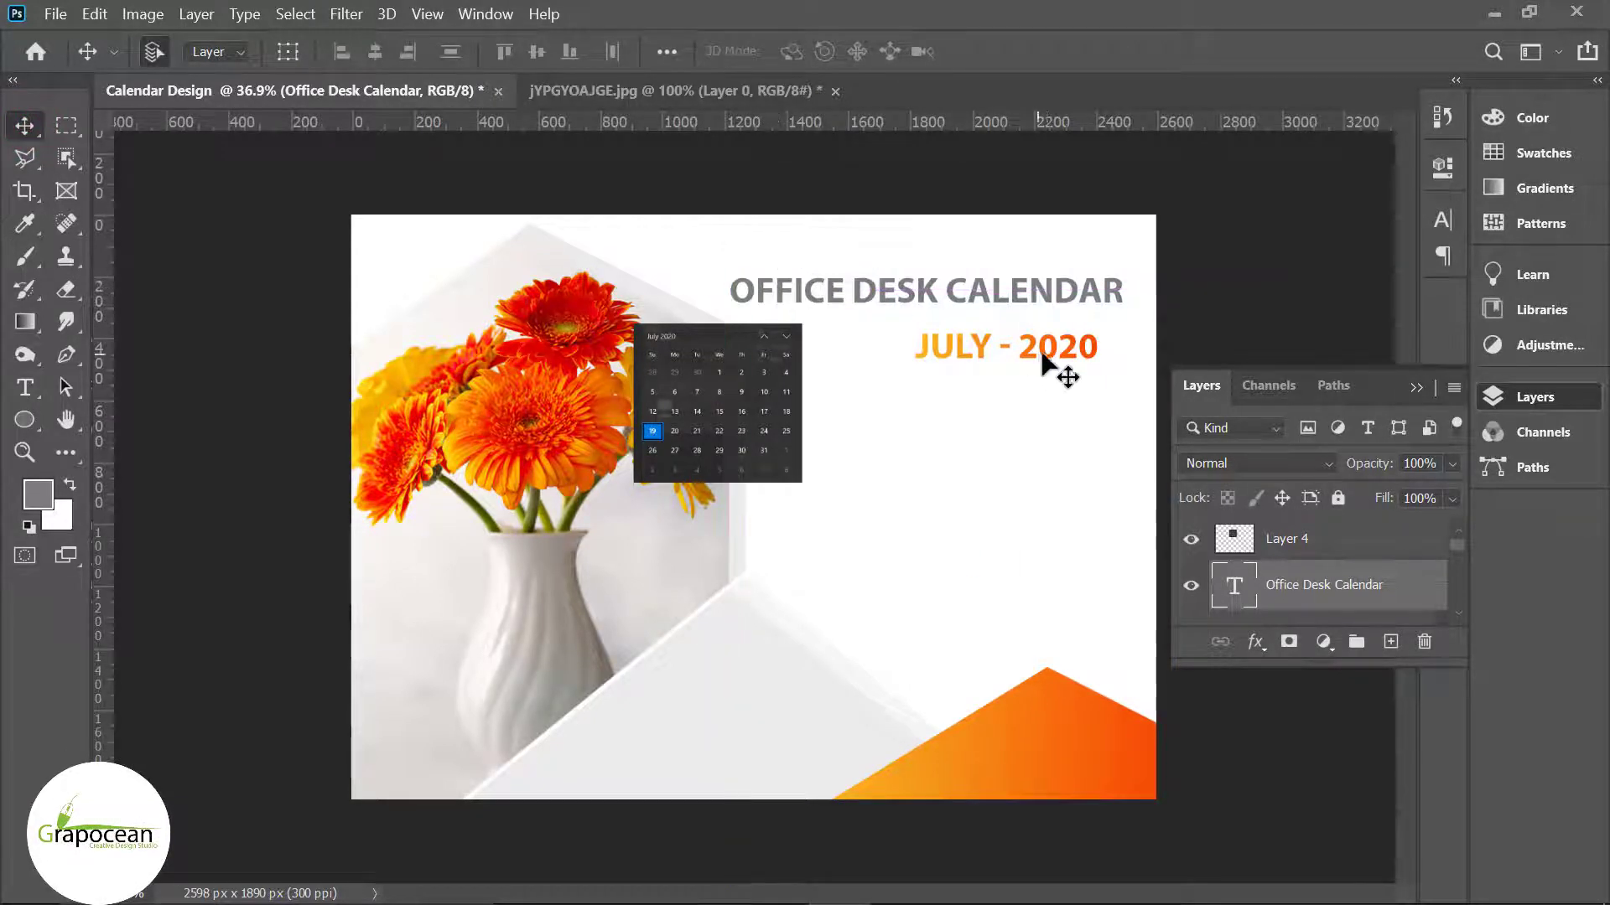
pyautogui.moveTo(1049, 358); pyautogui.dragTo(1076, 343)
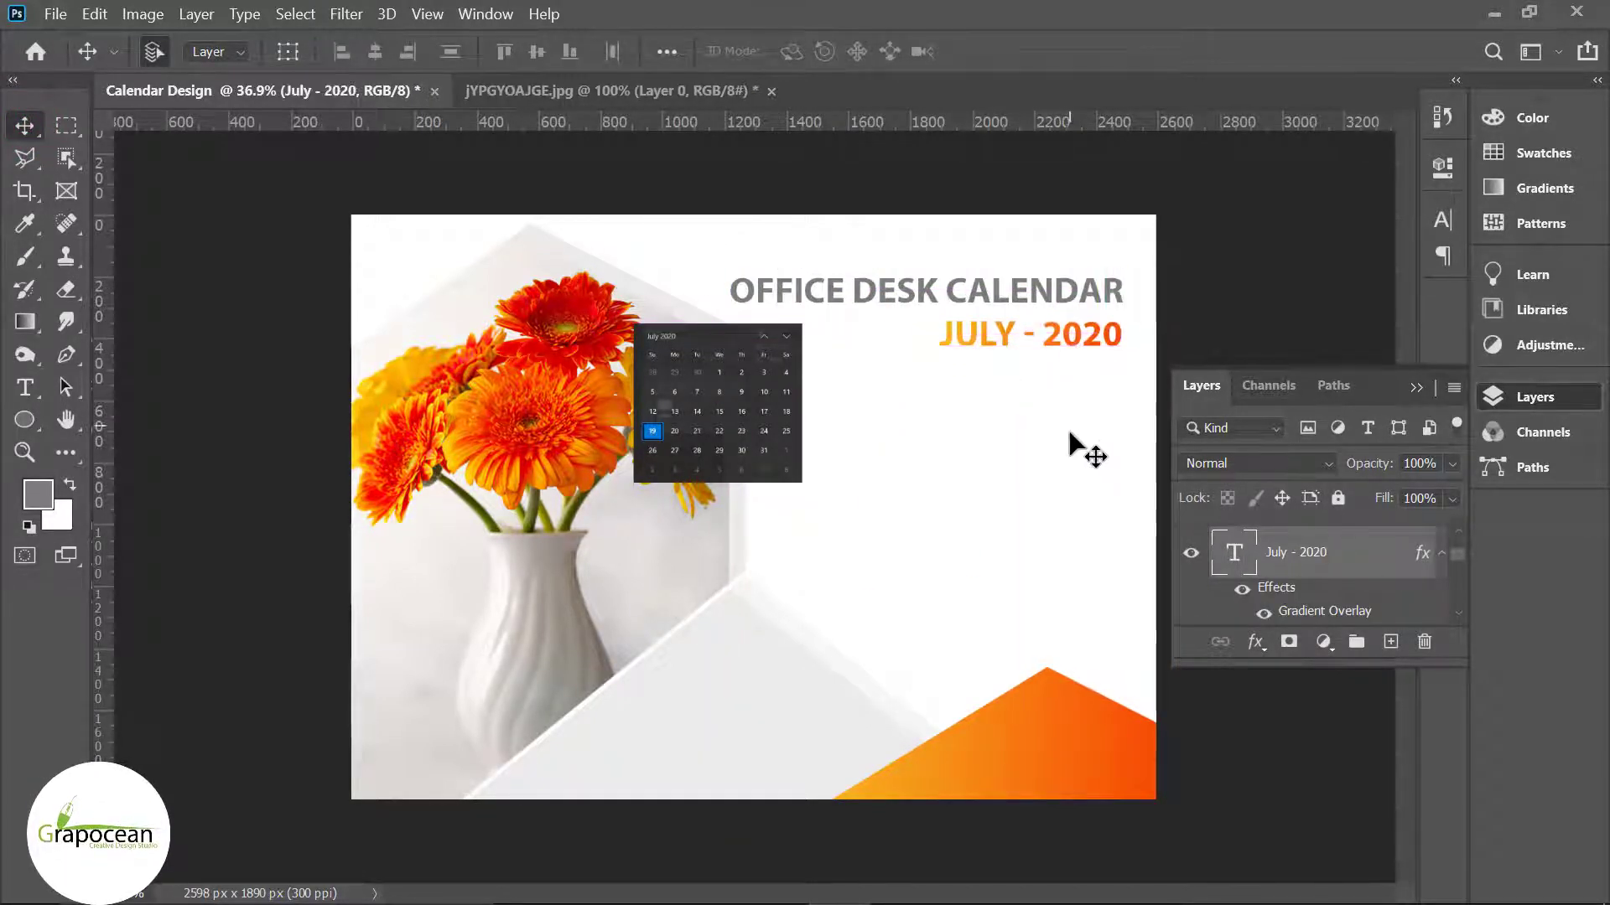
# Cut the title to 'OFFICE DESK' at about 37 pt, placed directly above JULY - 2020.
pyautogui.click(24, 387)
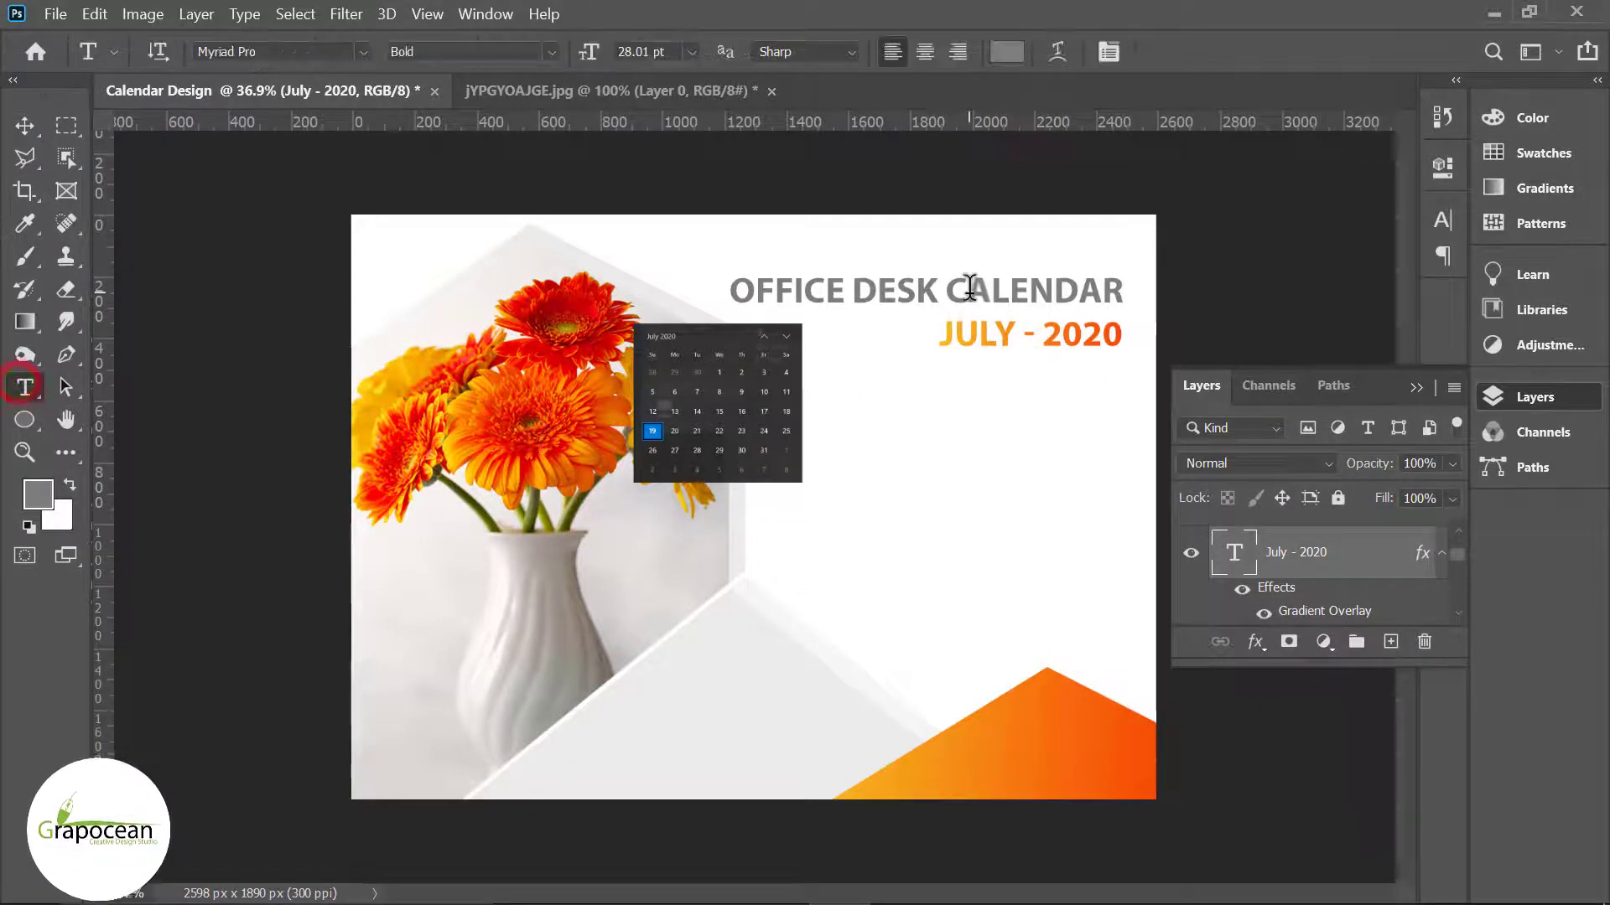
pyautogui.moveTo(949, 292); pyautogui.dragTo(1101, 302)
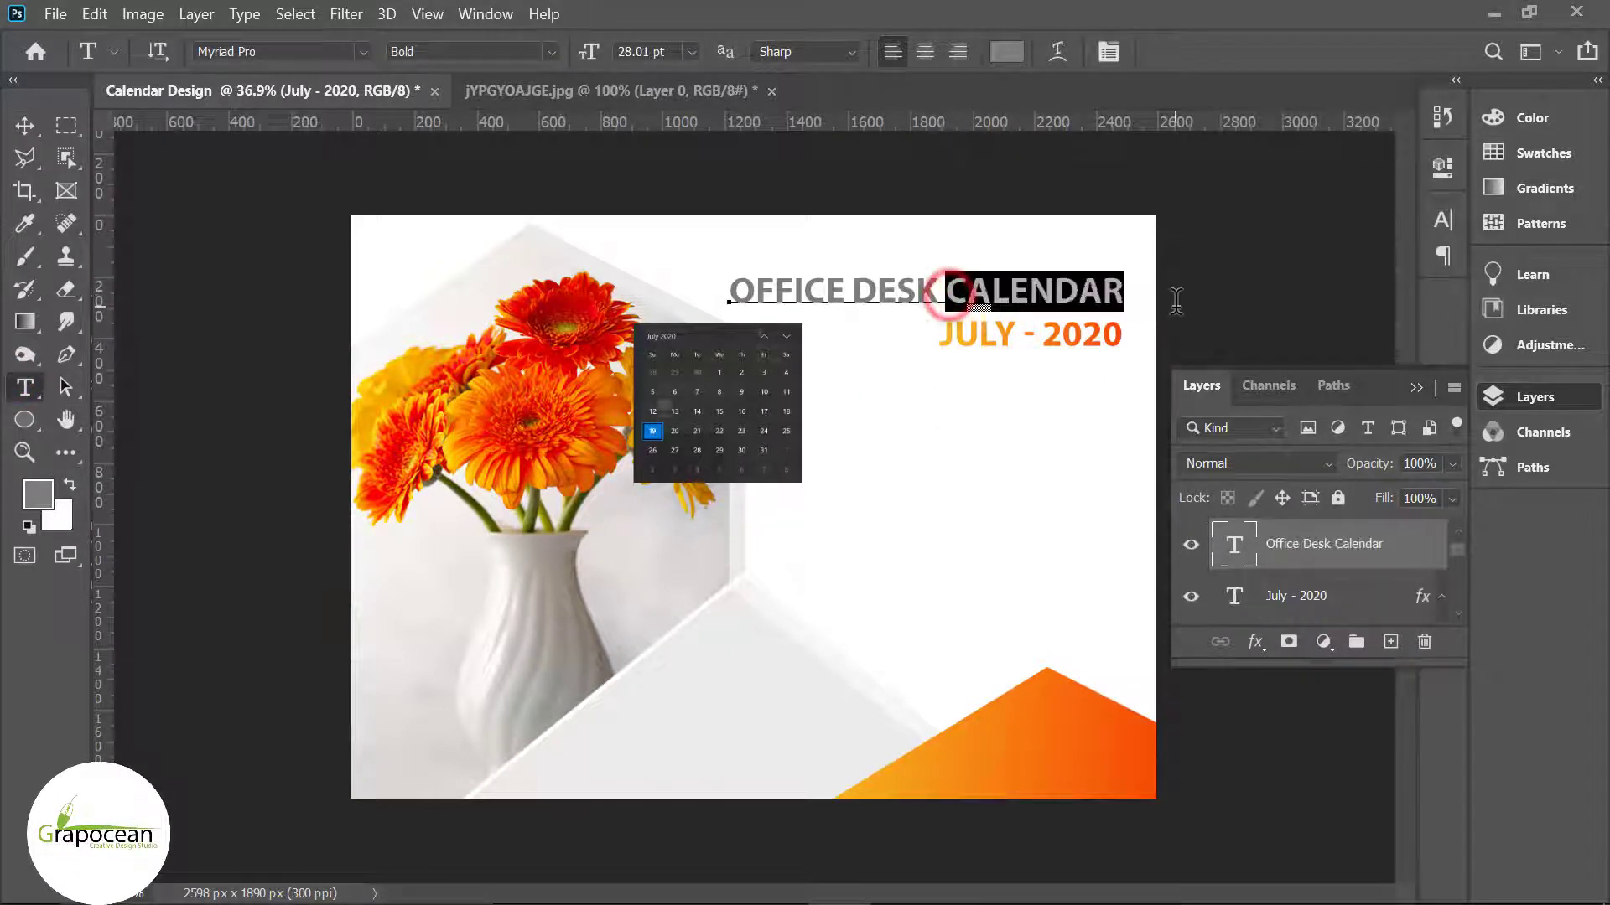
pyautogui.press('BackSpace')
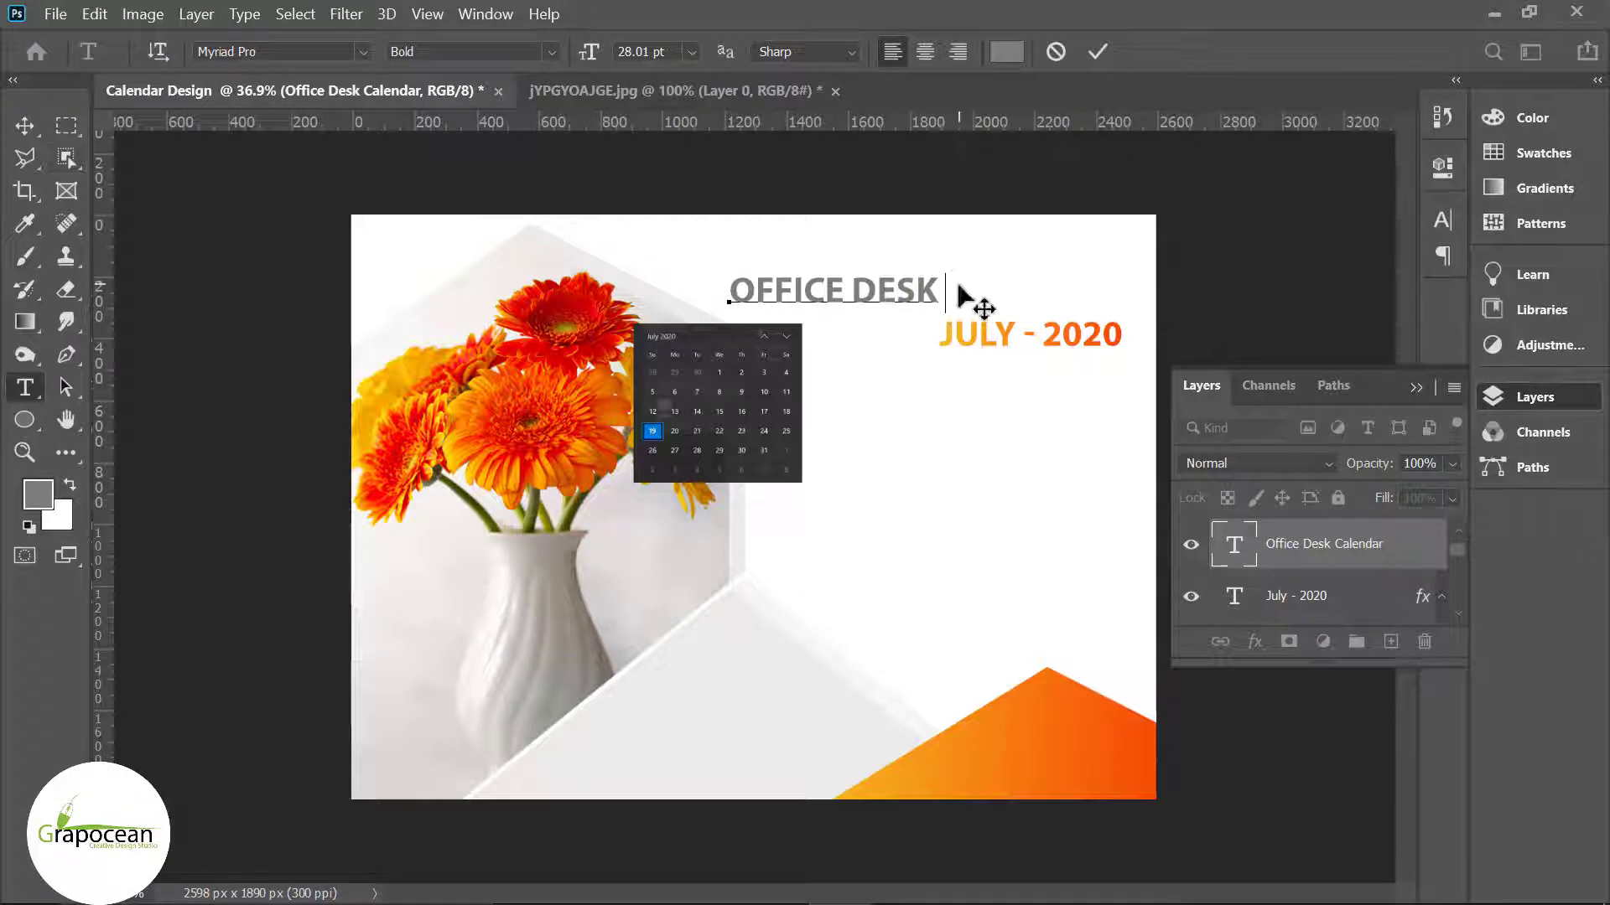
pyautogui.moveTo(937, 289); pyautogui.dragTo(386, 103)
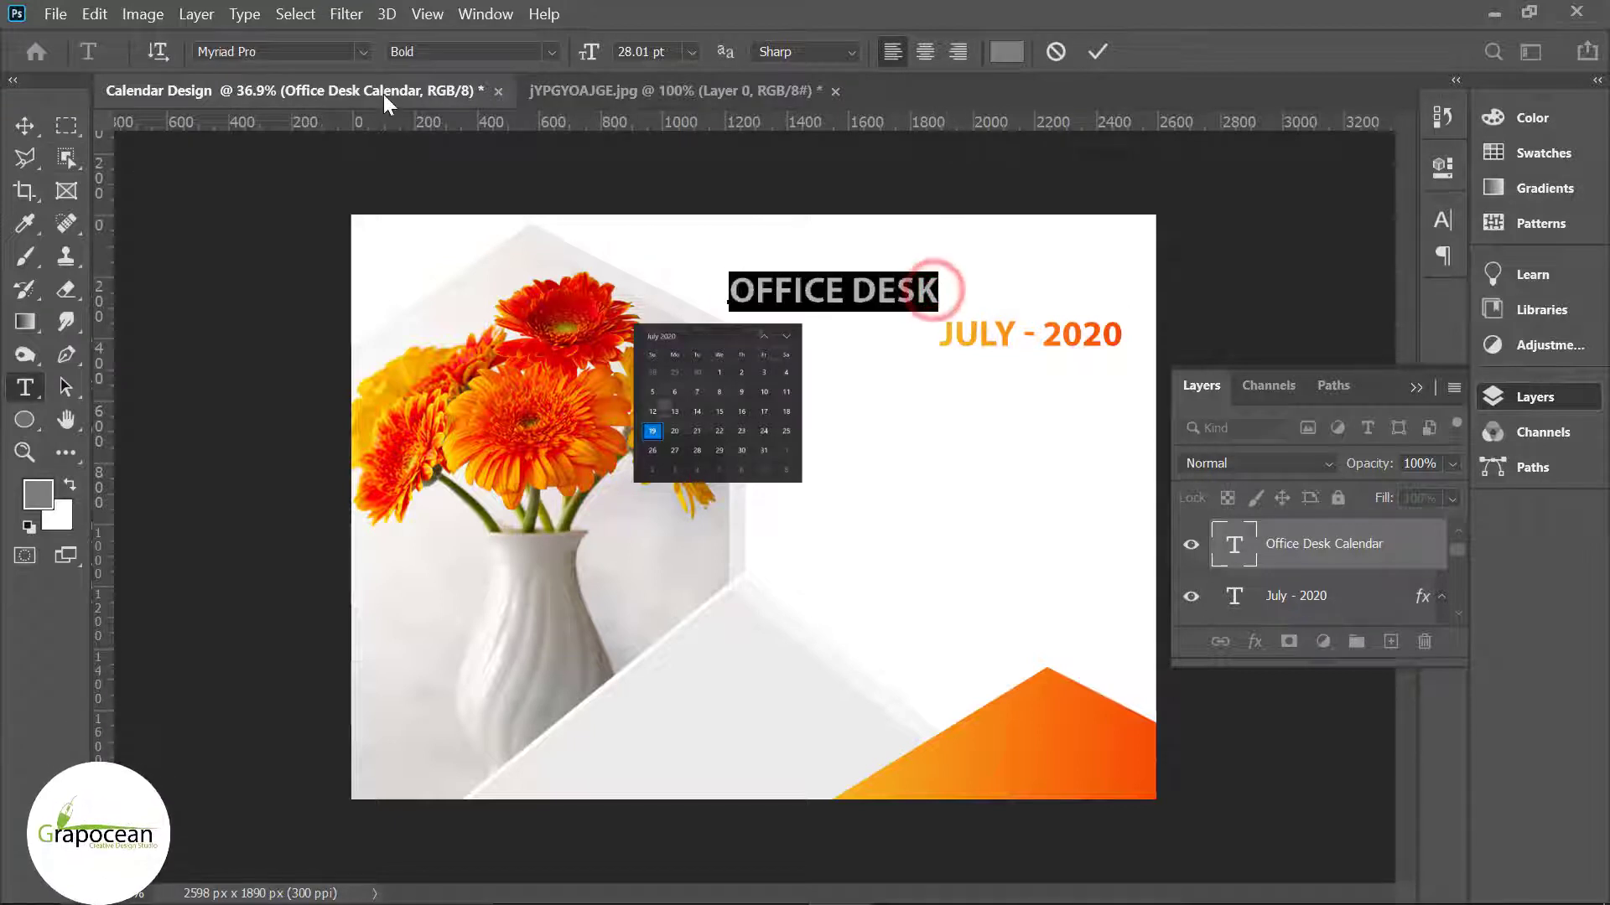
pyautogui.moveTo(591, 52); pyautogui.dragTo(514, 84)
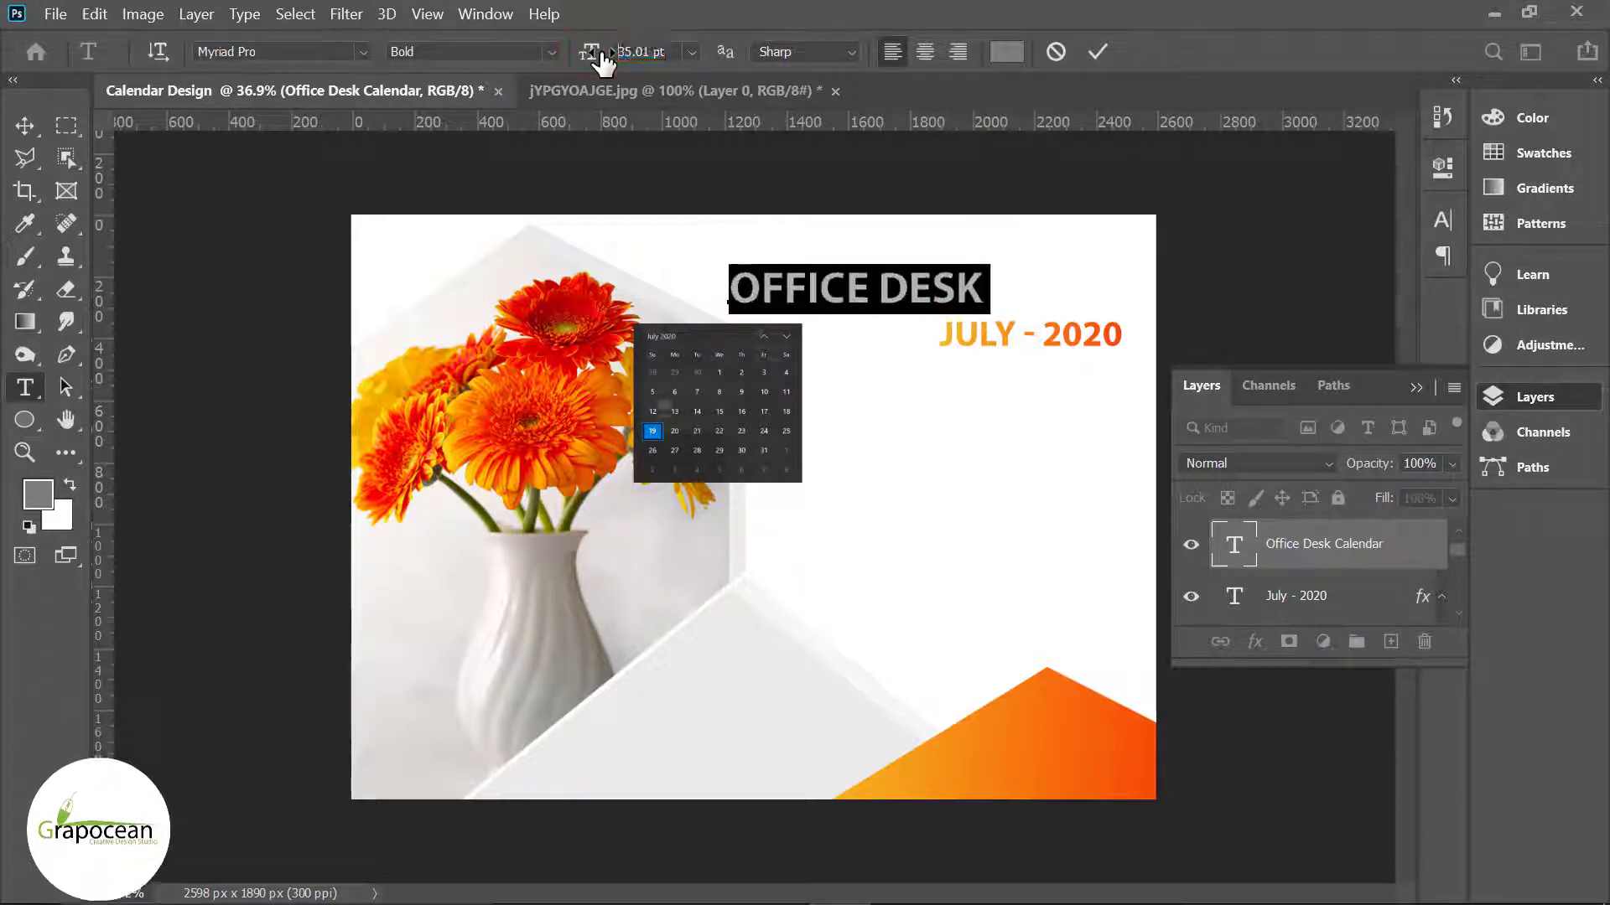
pyautogui.click(30, 126)
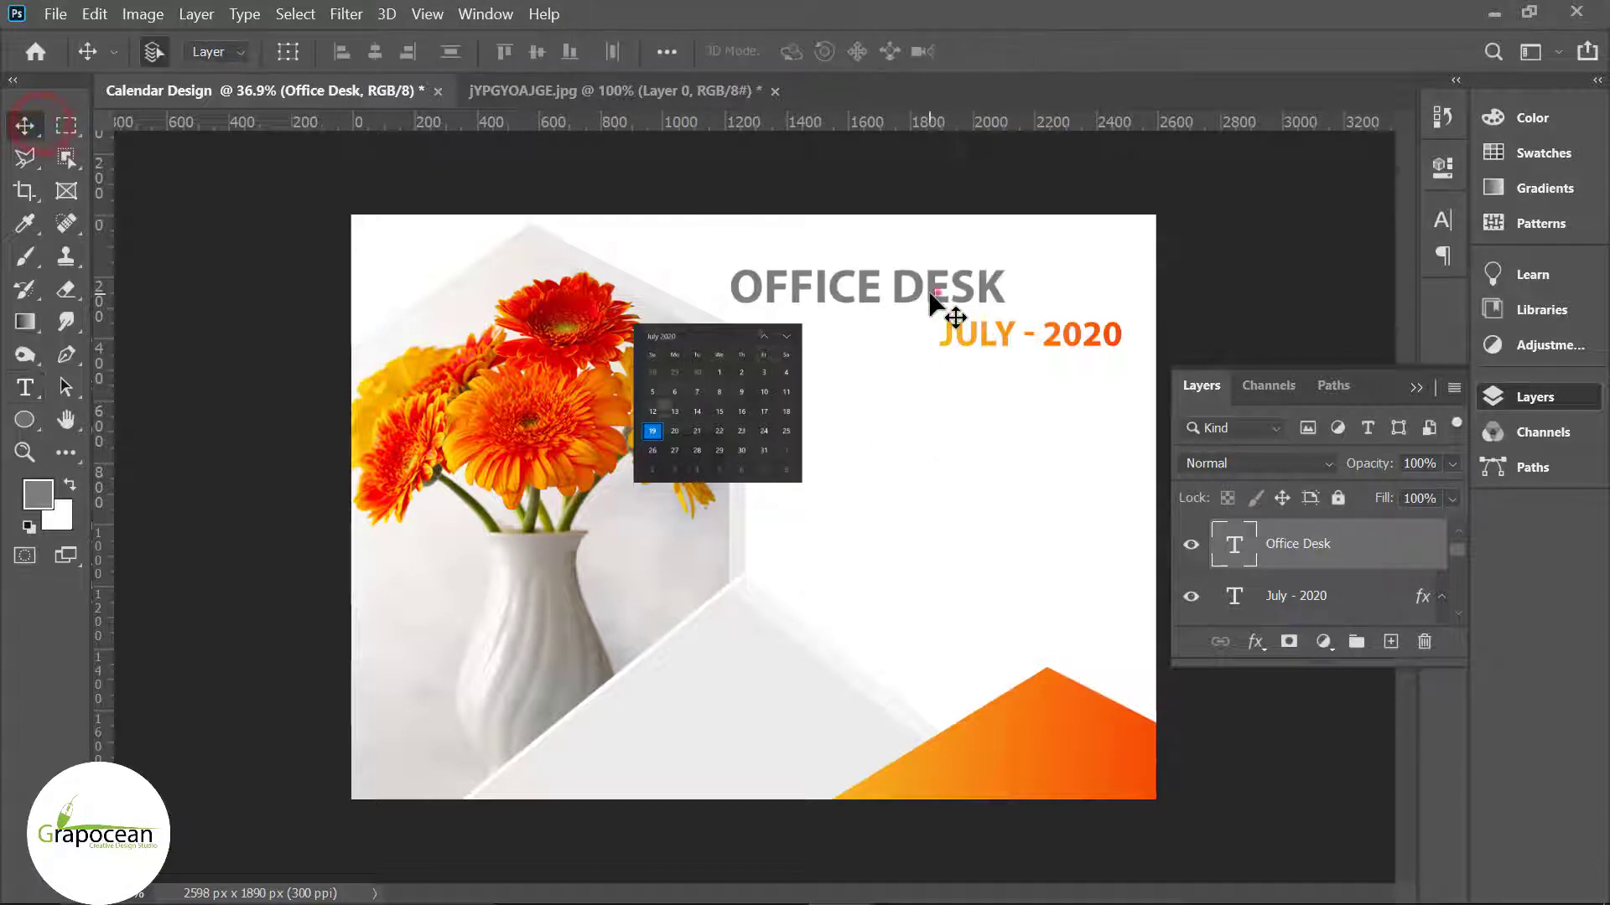
pyautogui.moveTo(932, 297); pyautogui.dragTo(1004, 313)
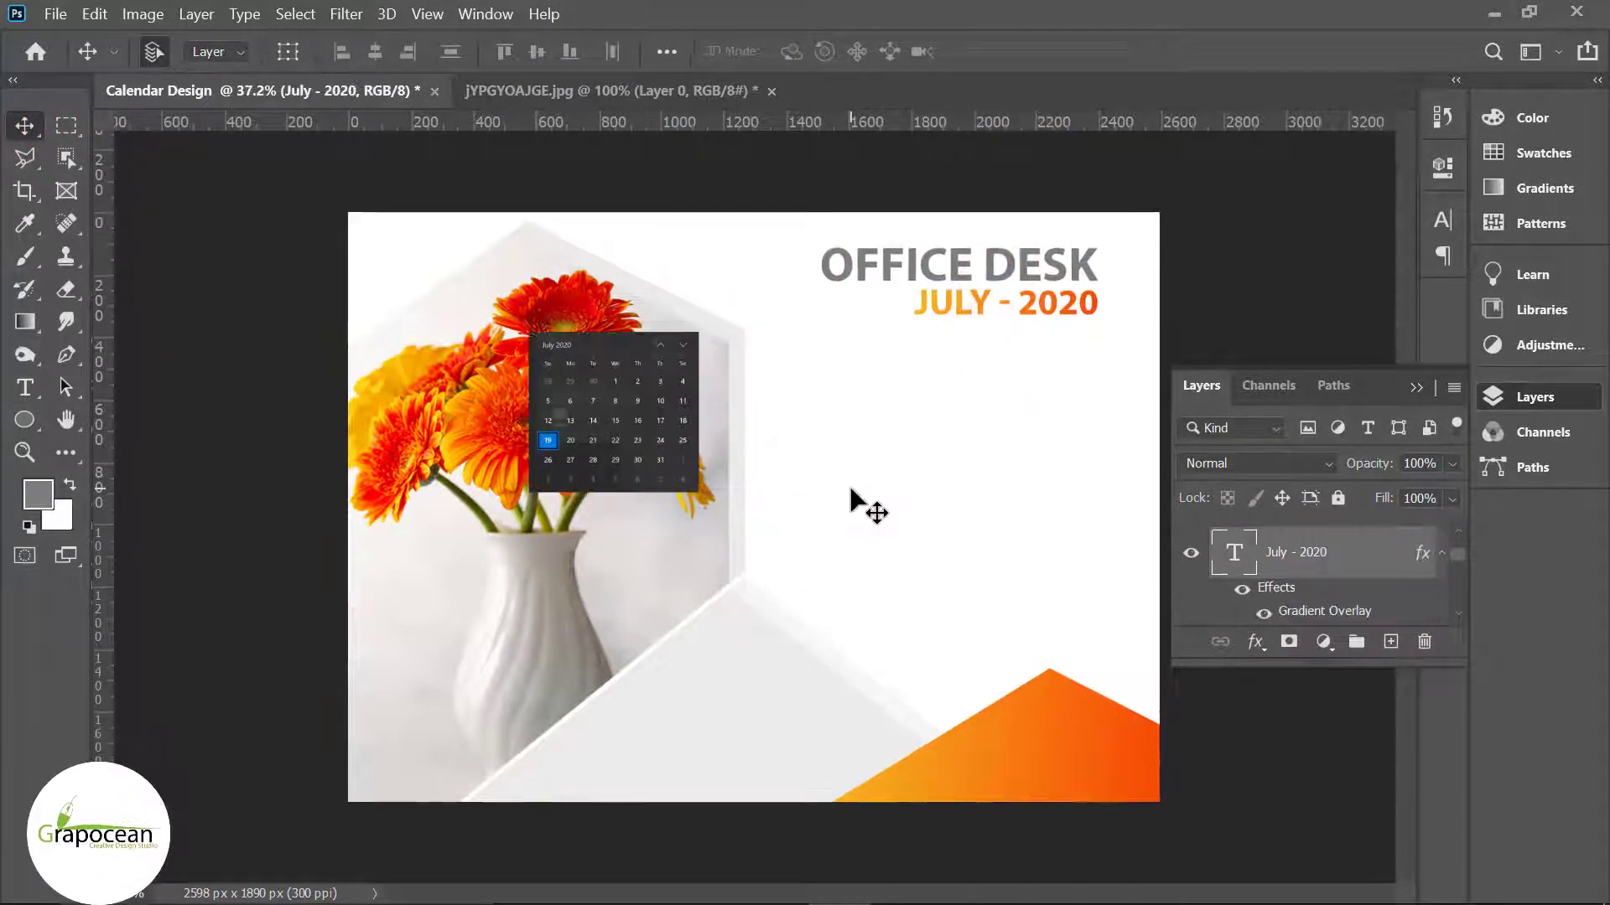
# Draw a rounded-rectangle bar around the OFFICE DESK title, layered beneath the text.
pyautogui.rightClick(29, 419)
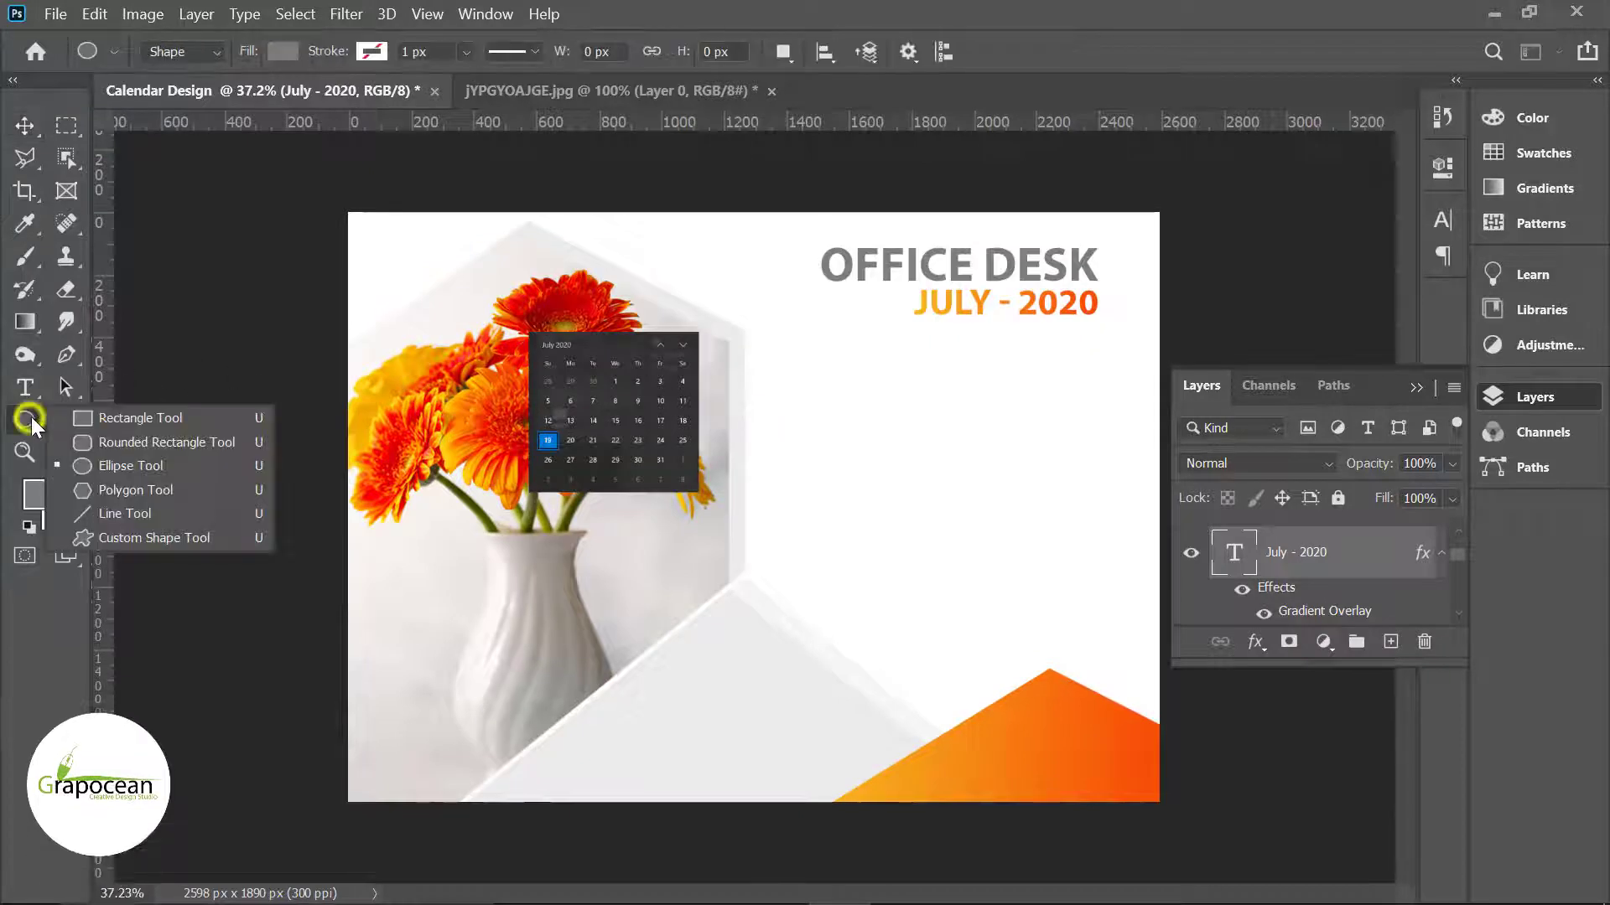
pyautogui.click(102, 439)
pyautogui.moveTo(845, 260); pyautogui.dragTo(1177, 285)
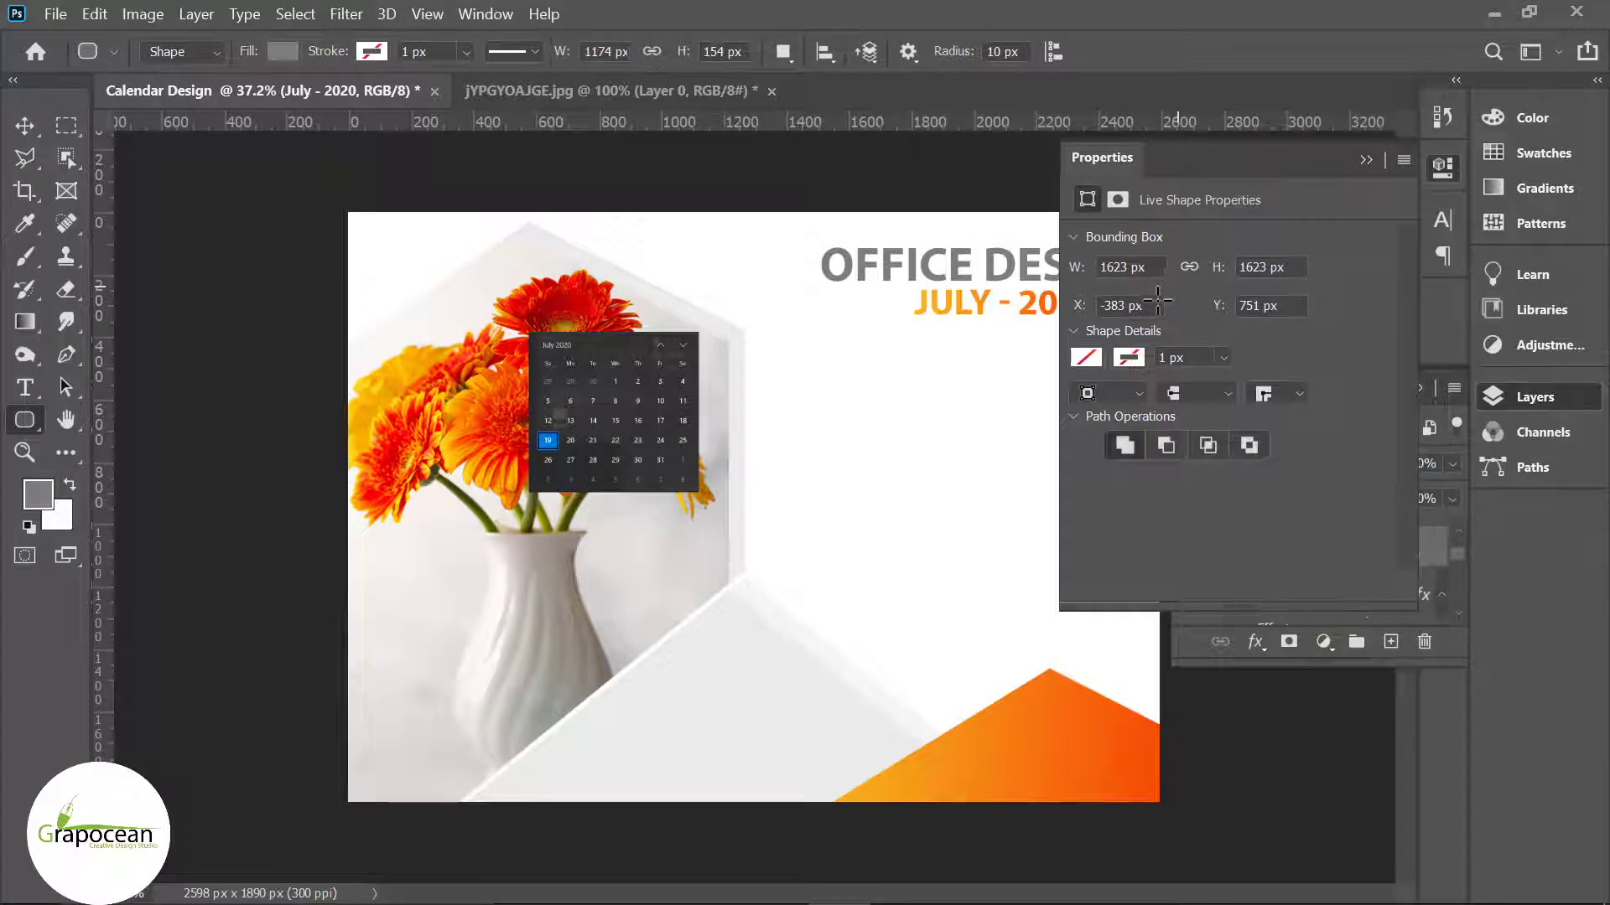
pyautogui.click(1367, 161)
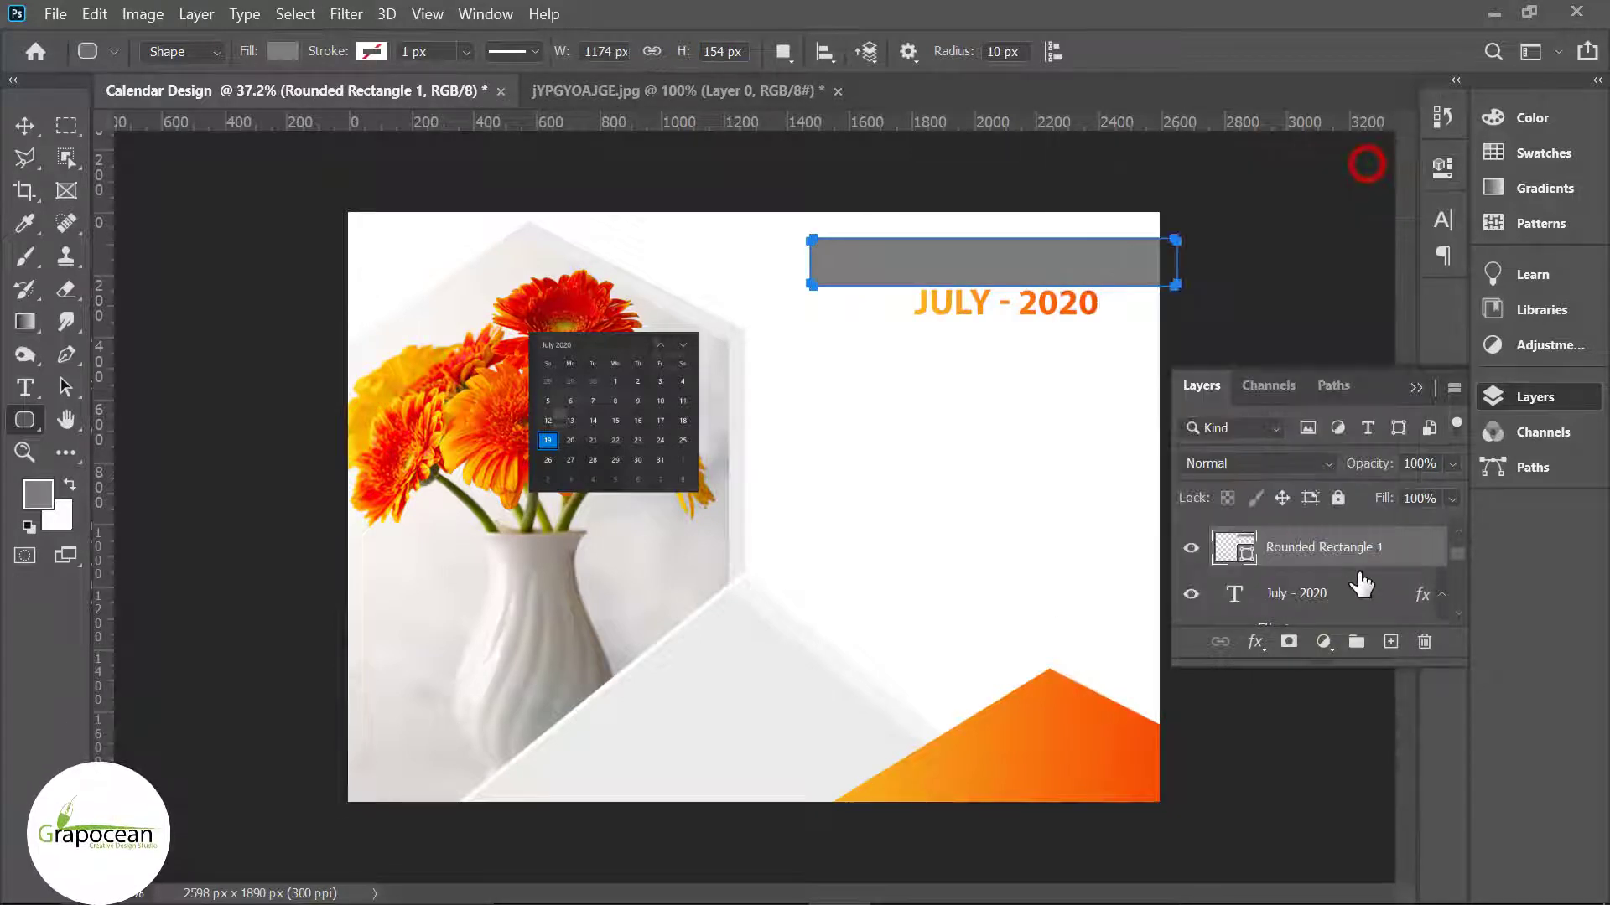
pyautogui.moveTo(1373, 549); pyautogui.dragTo(1359, 554)
pyautogui.press('v')
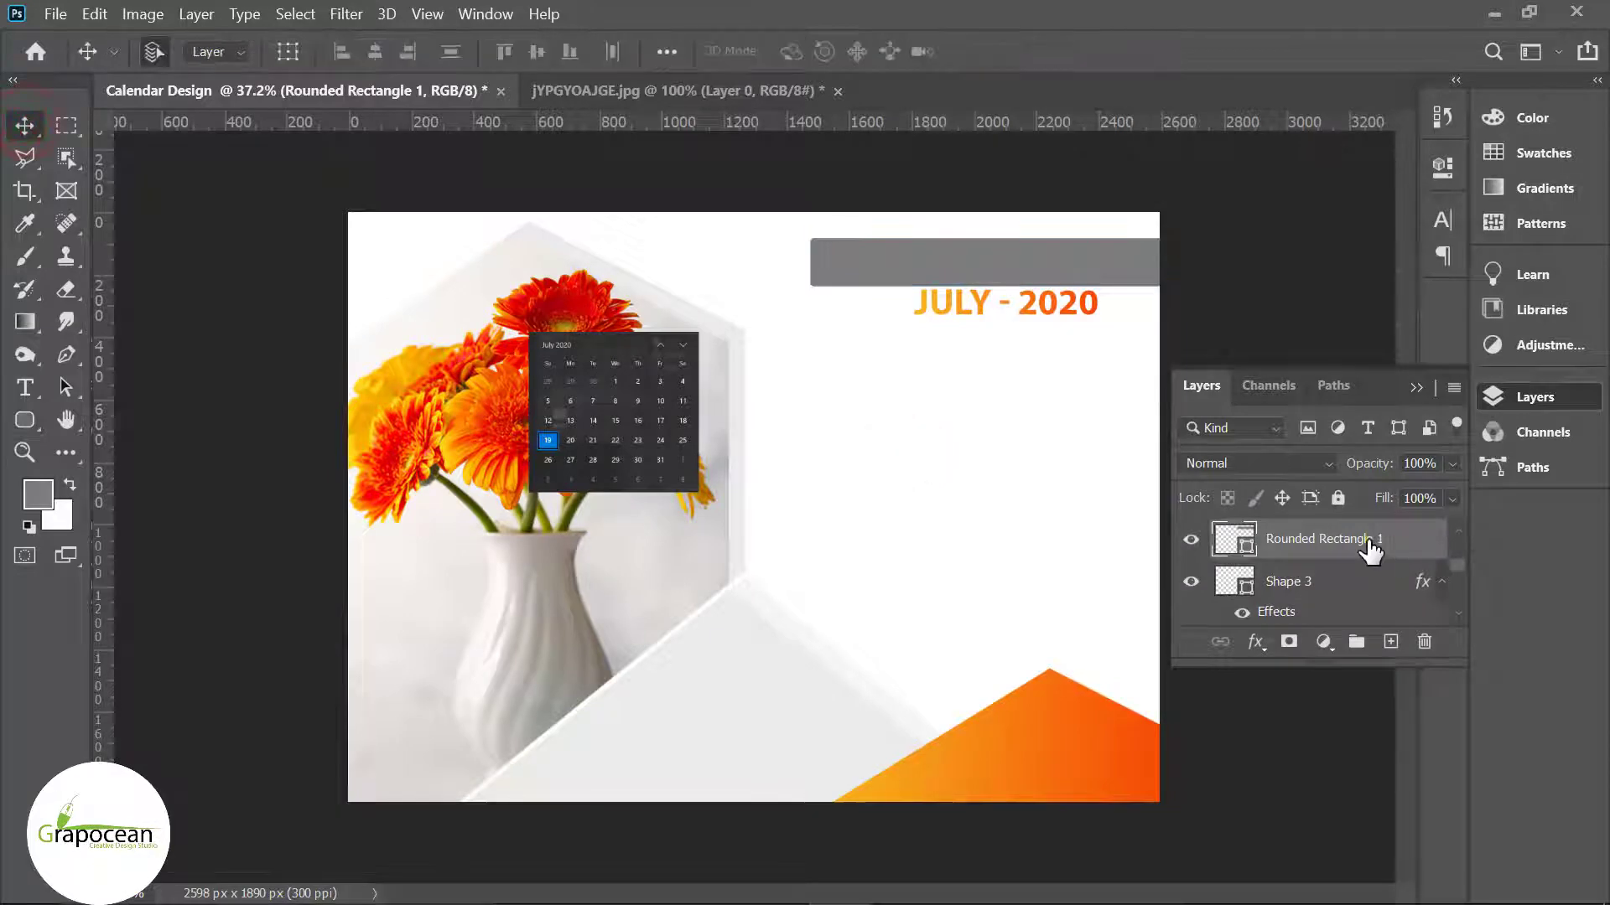
# Give the rounded bar an orange Gradient Overlay layer style.
pyautogui.rightClick(1370, 549)
pyautogui.click(1124, 33)
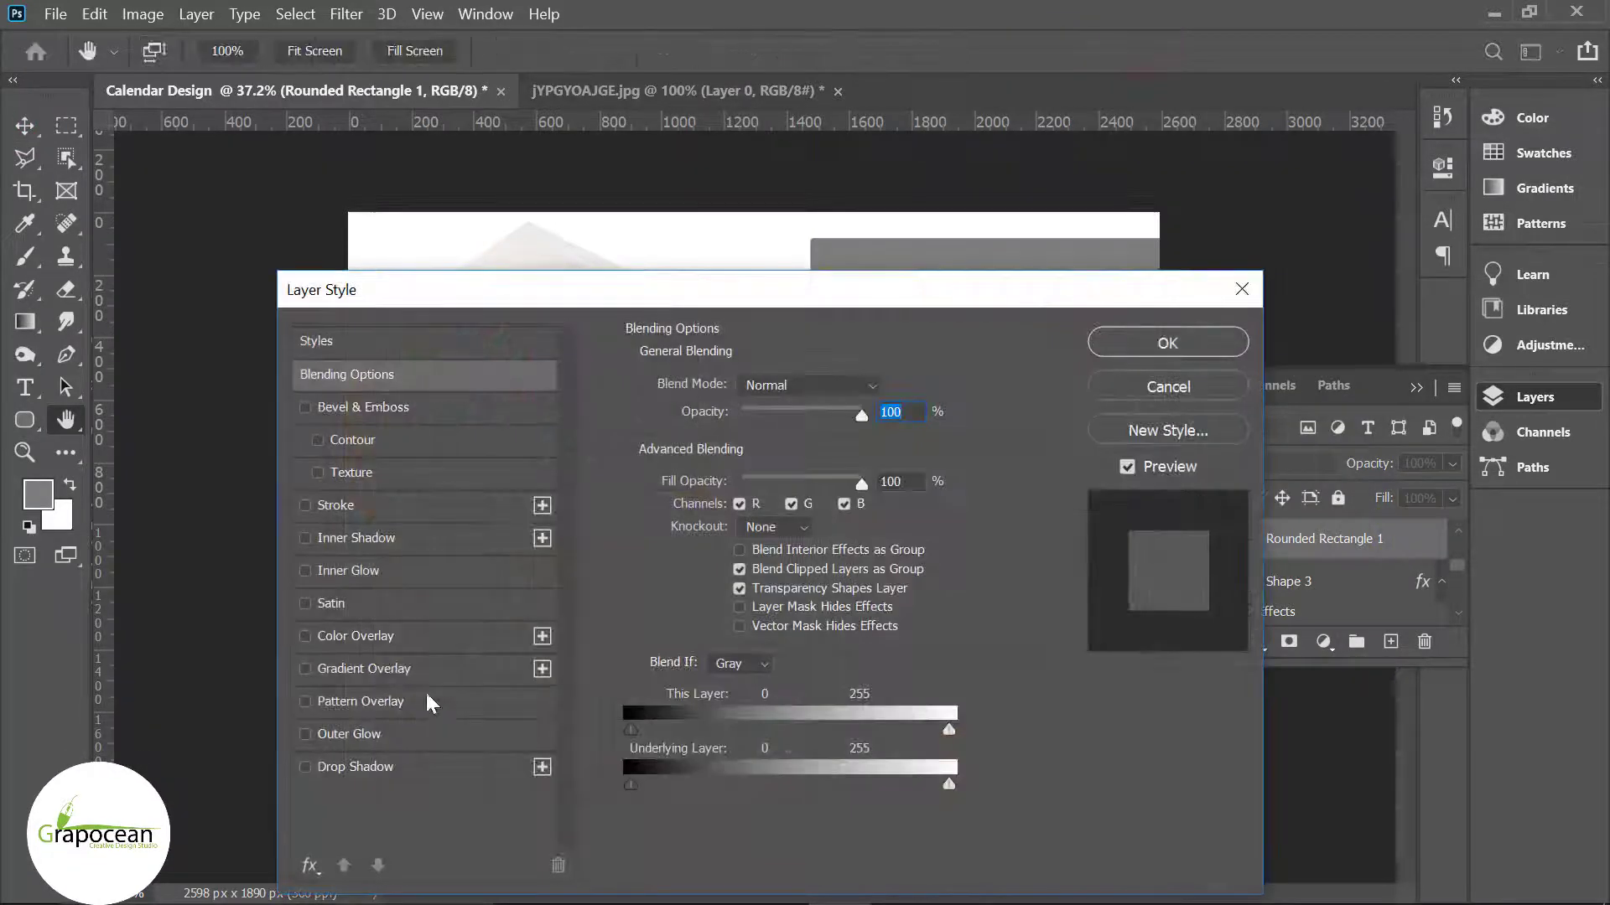
pyautogui.click(389, 669)
pyautogui.click(1165, 344)
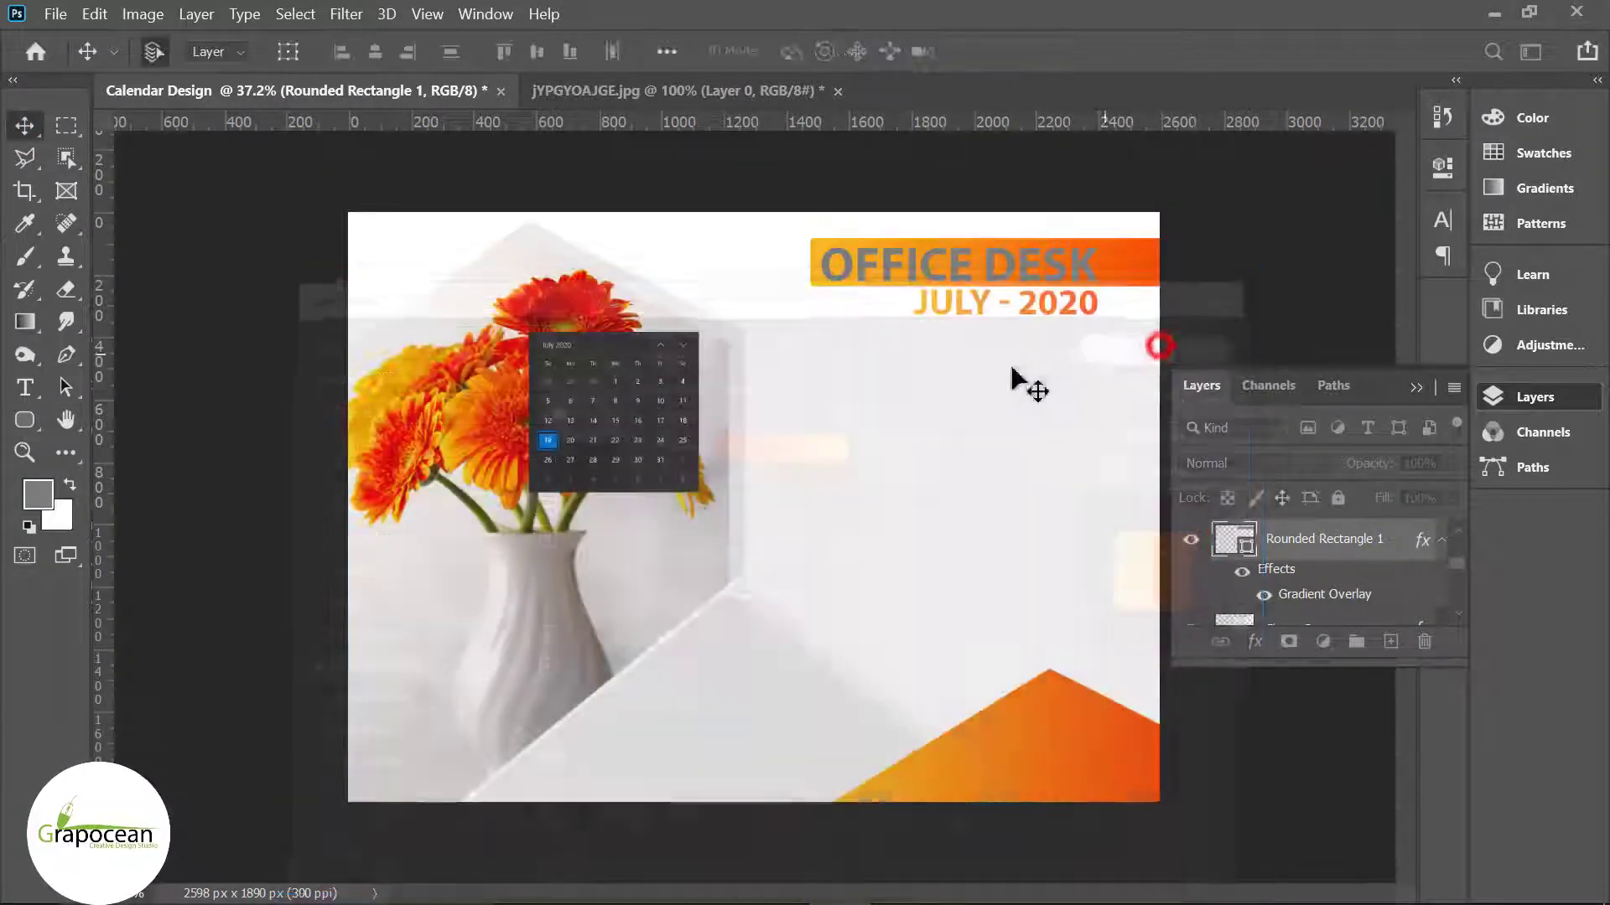
# Make the OFFICE DESK title text white.
pyautogui.press('t')
pyautogui.moveTo(1094, 267); pyautogui.dragTo(778, 265)
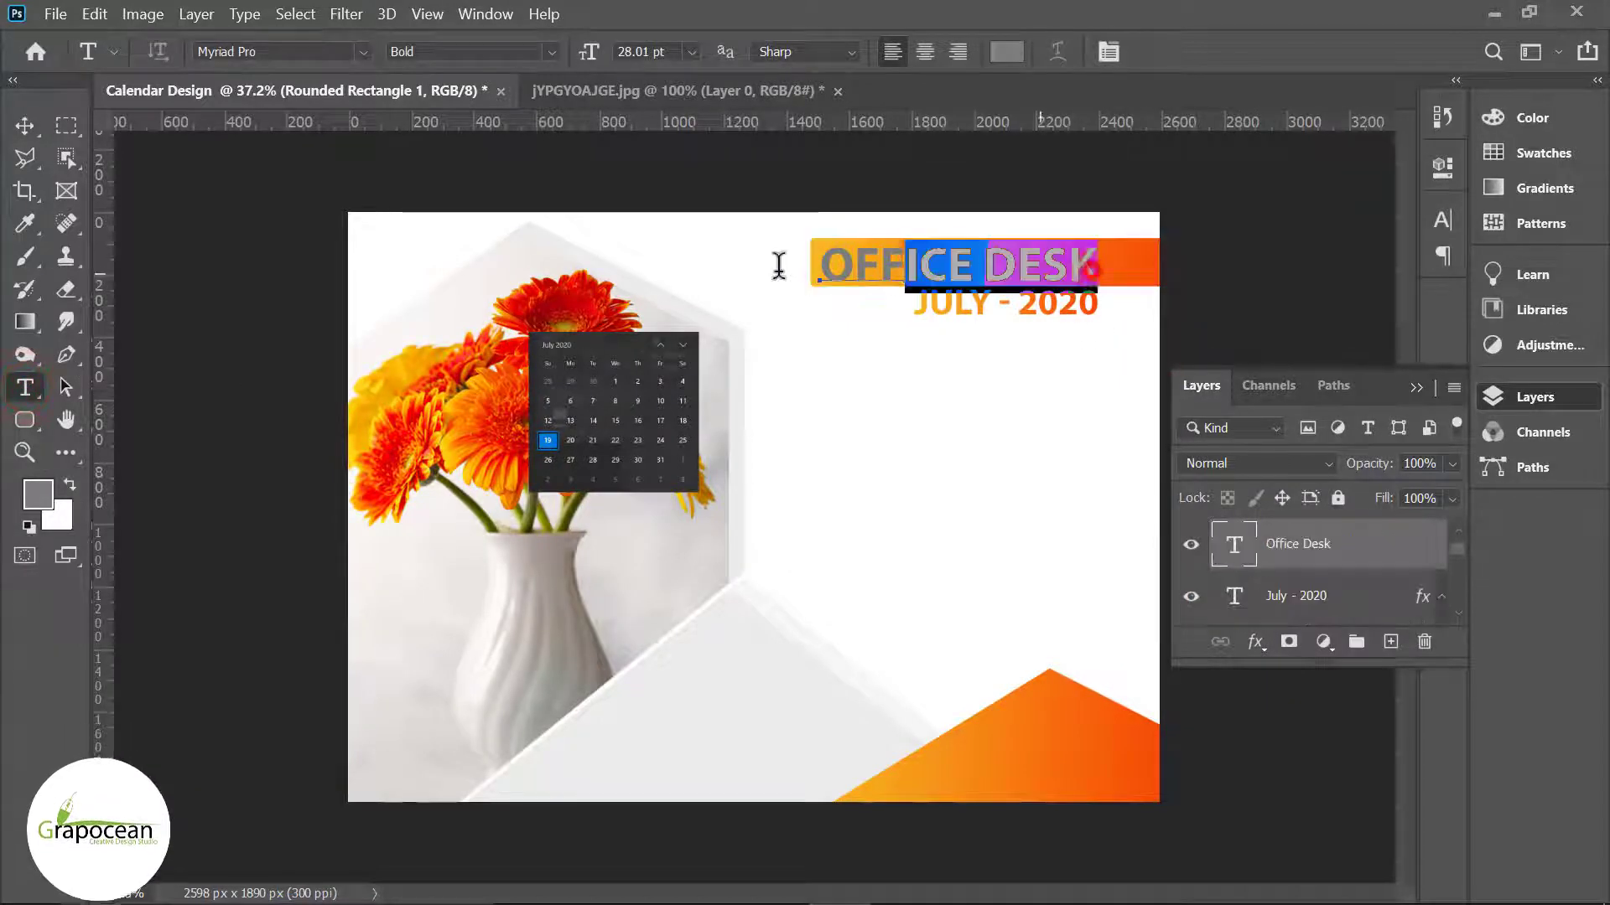
pyautogui.click(1006, 51)
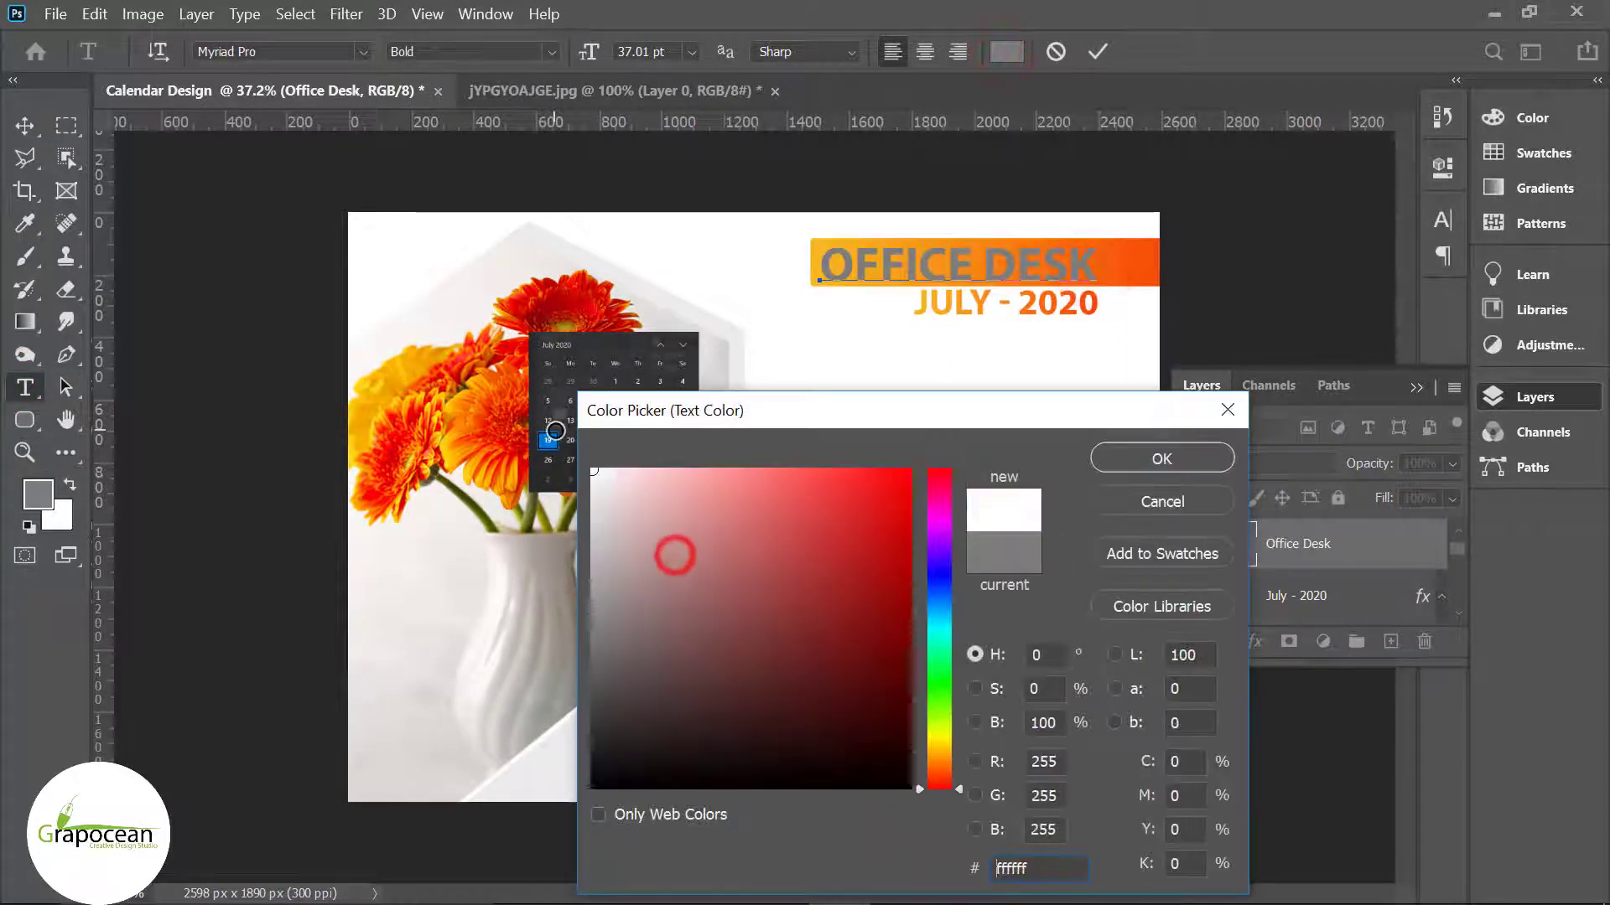
pyautogui.click(1185, 460)
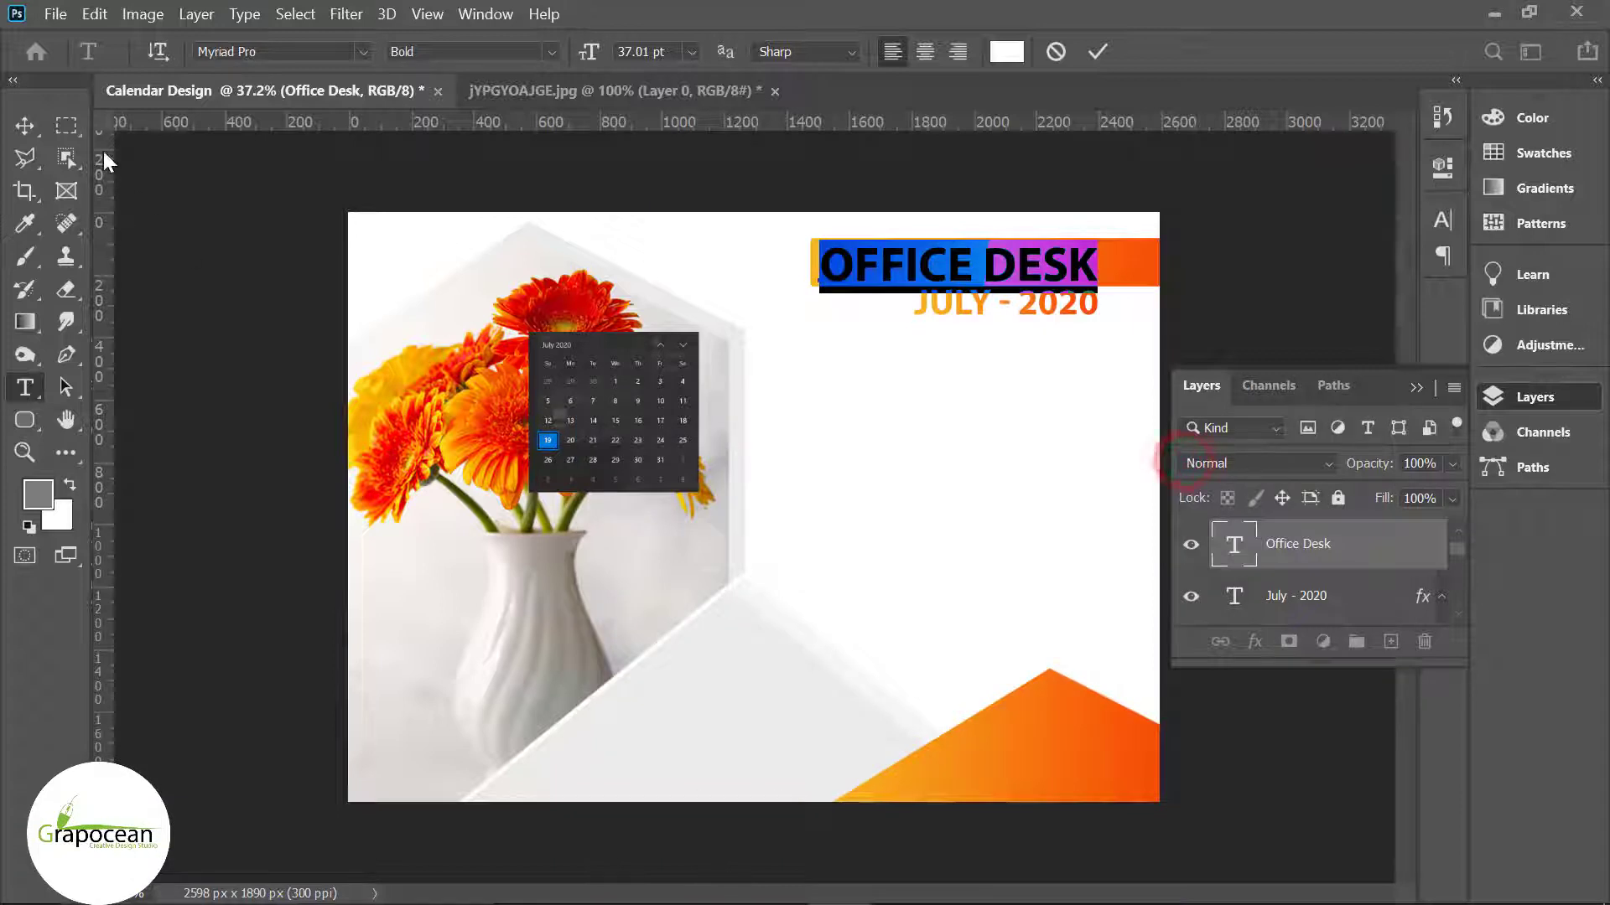
pyautogui.click(25, 125)
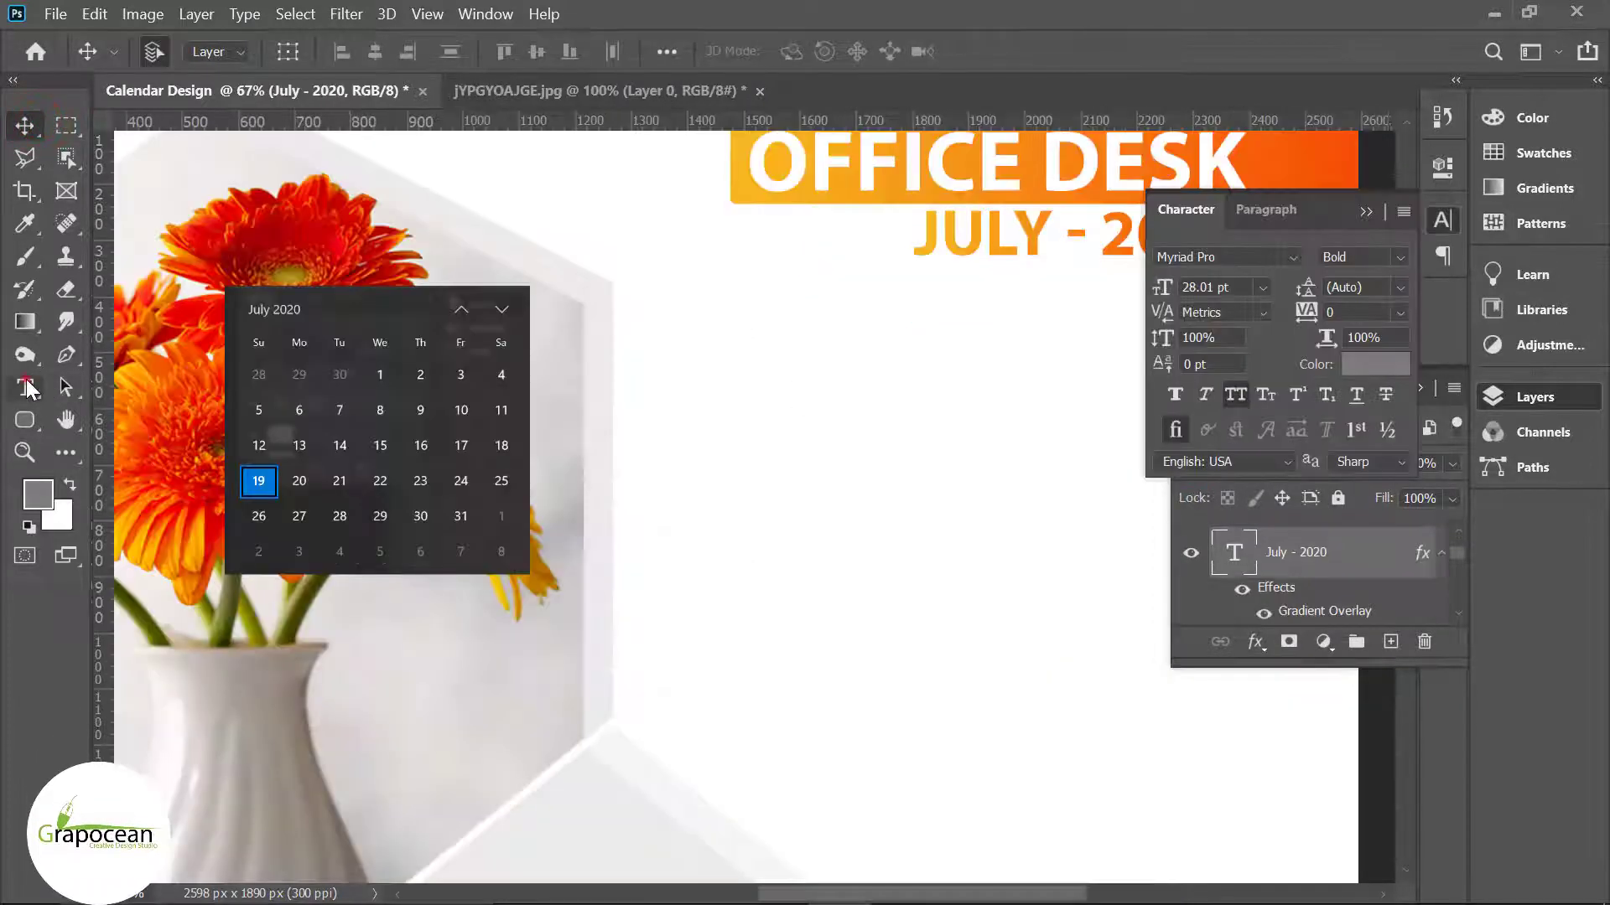
# Create an 11 pt 'SU' weekday label below the JULY - 2020 heading.
pyautogui.click(26, 388)
pyautogui.scroll(2, 877, 478)
pyautogui.click(658, 401)
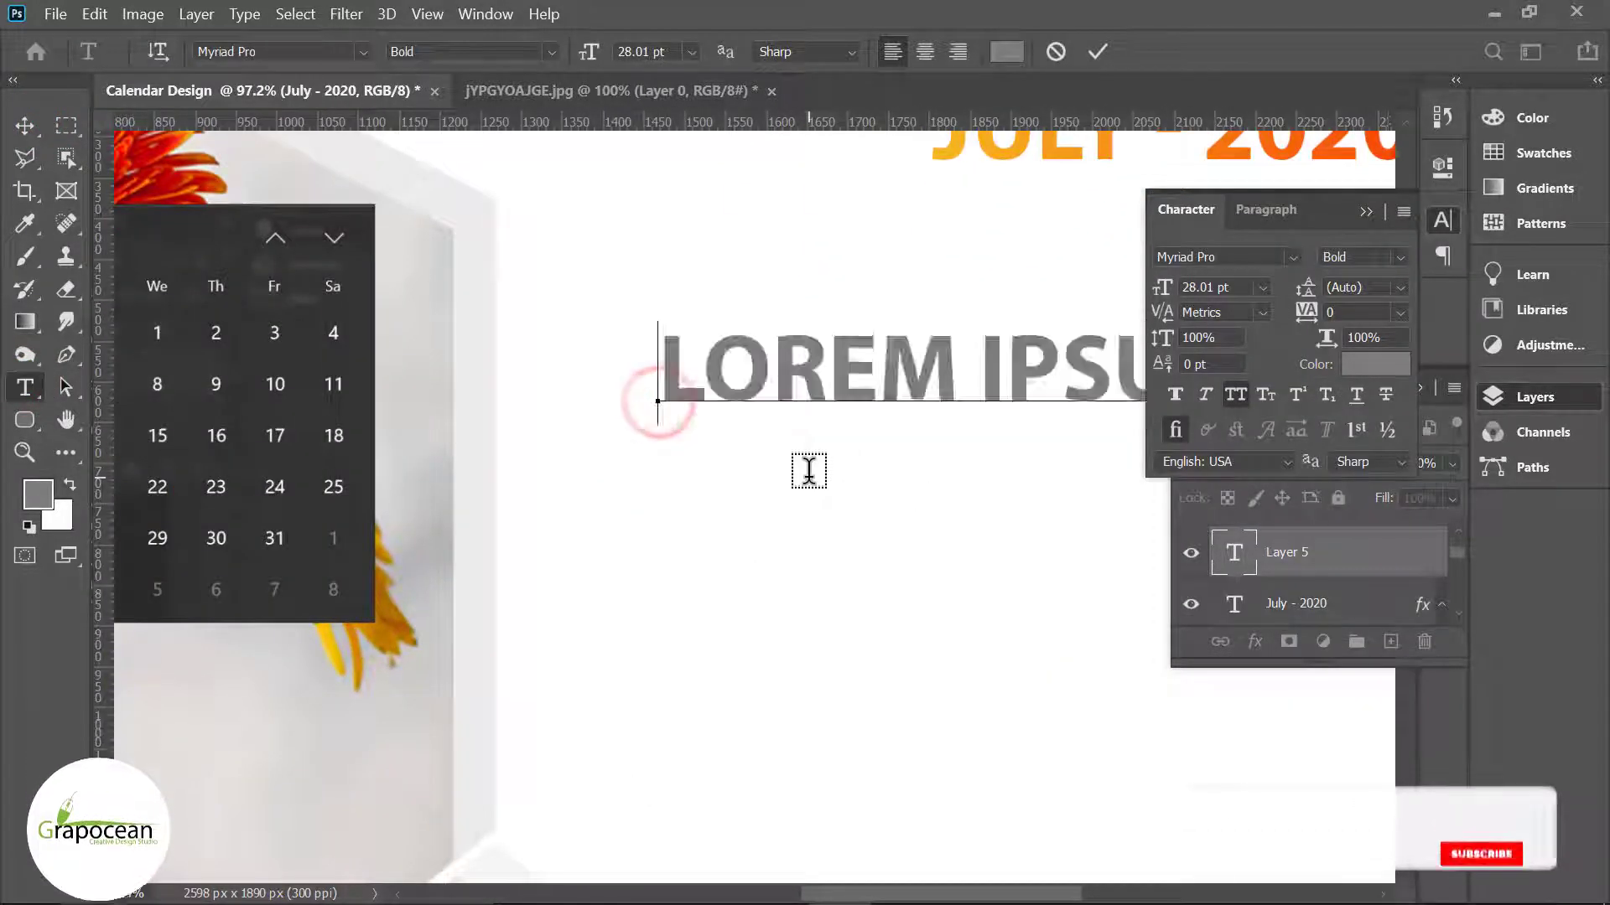
pyautogui.write('S')
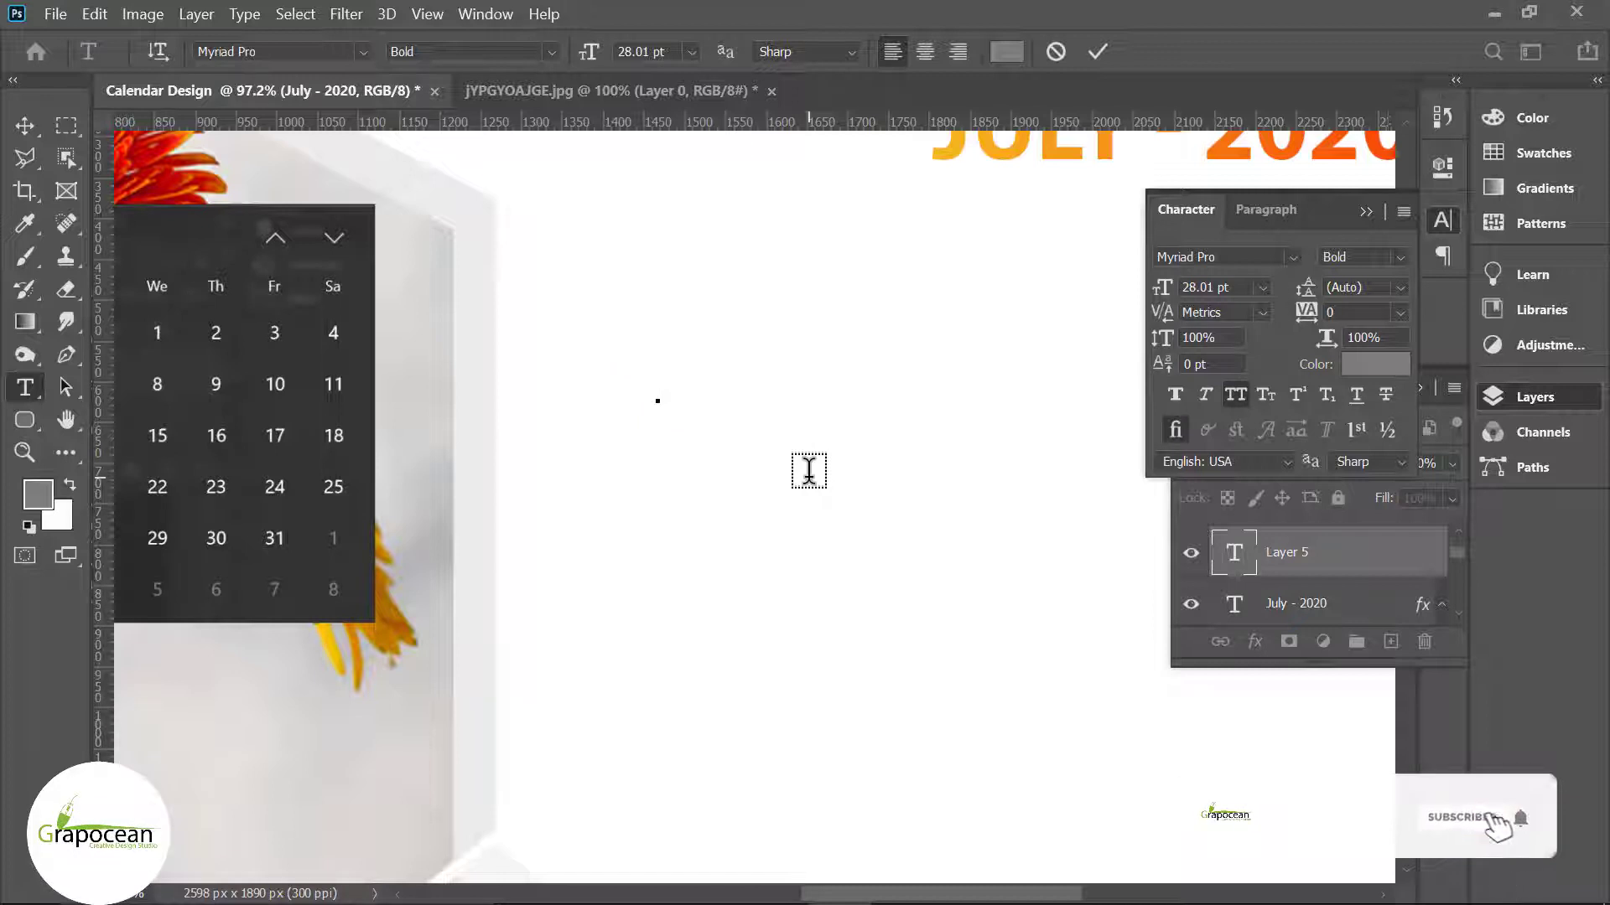
pyautogui.scroll(-2, 748, 513)
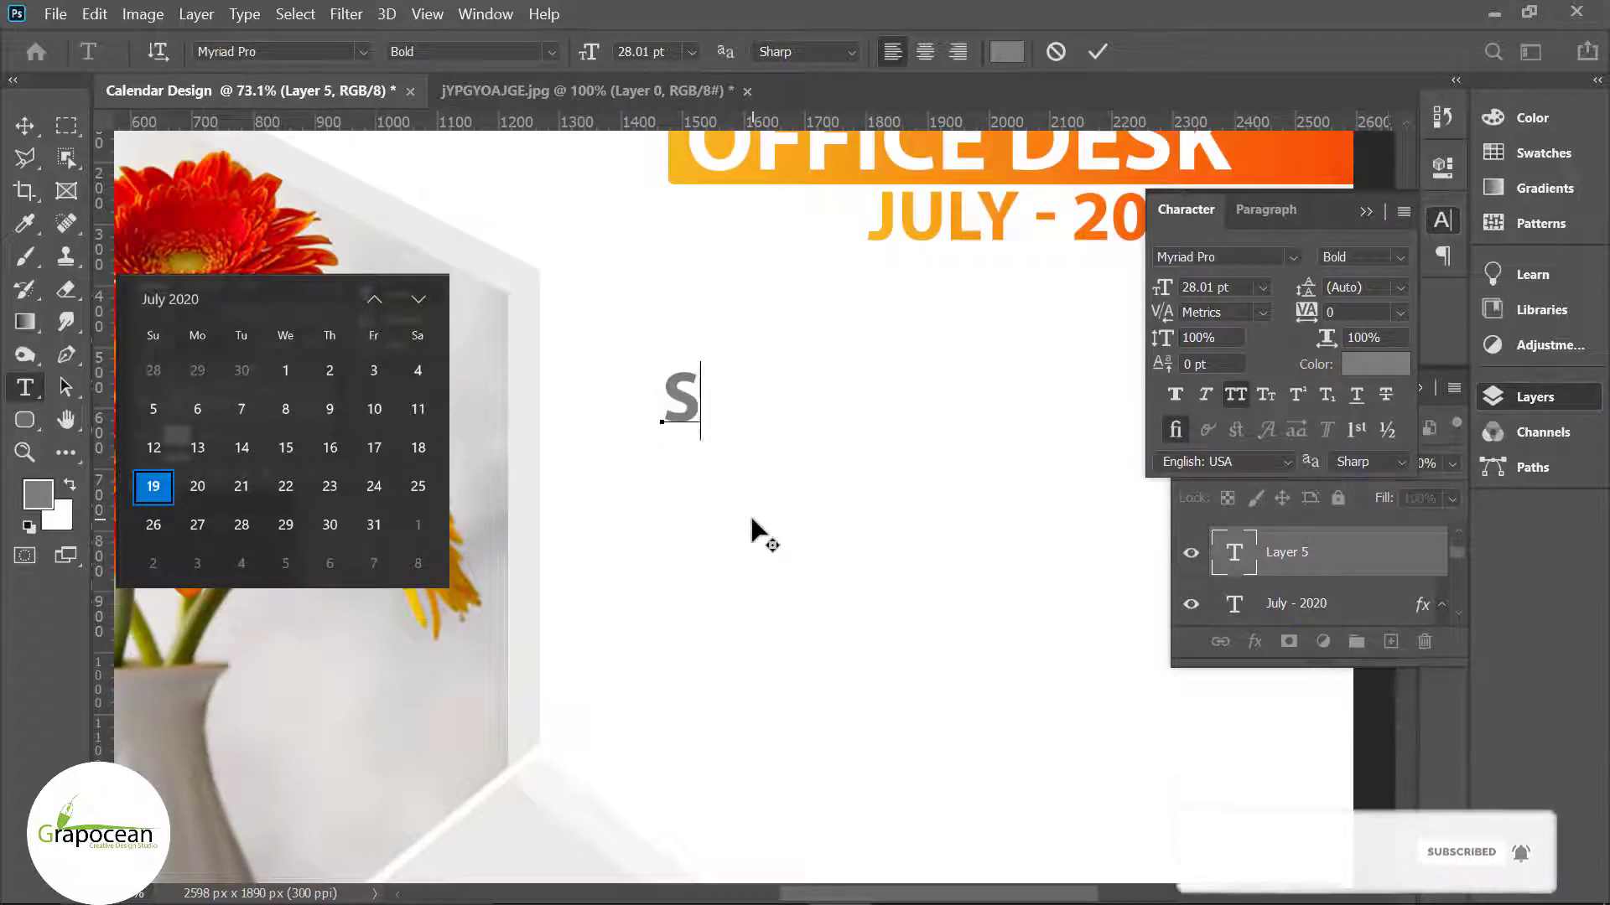
pyautogui.write('U')
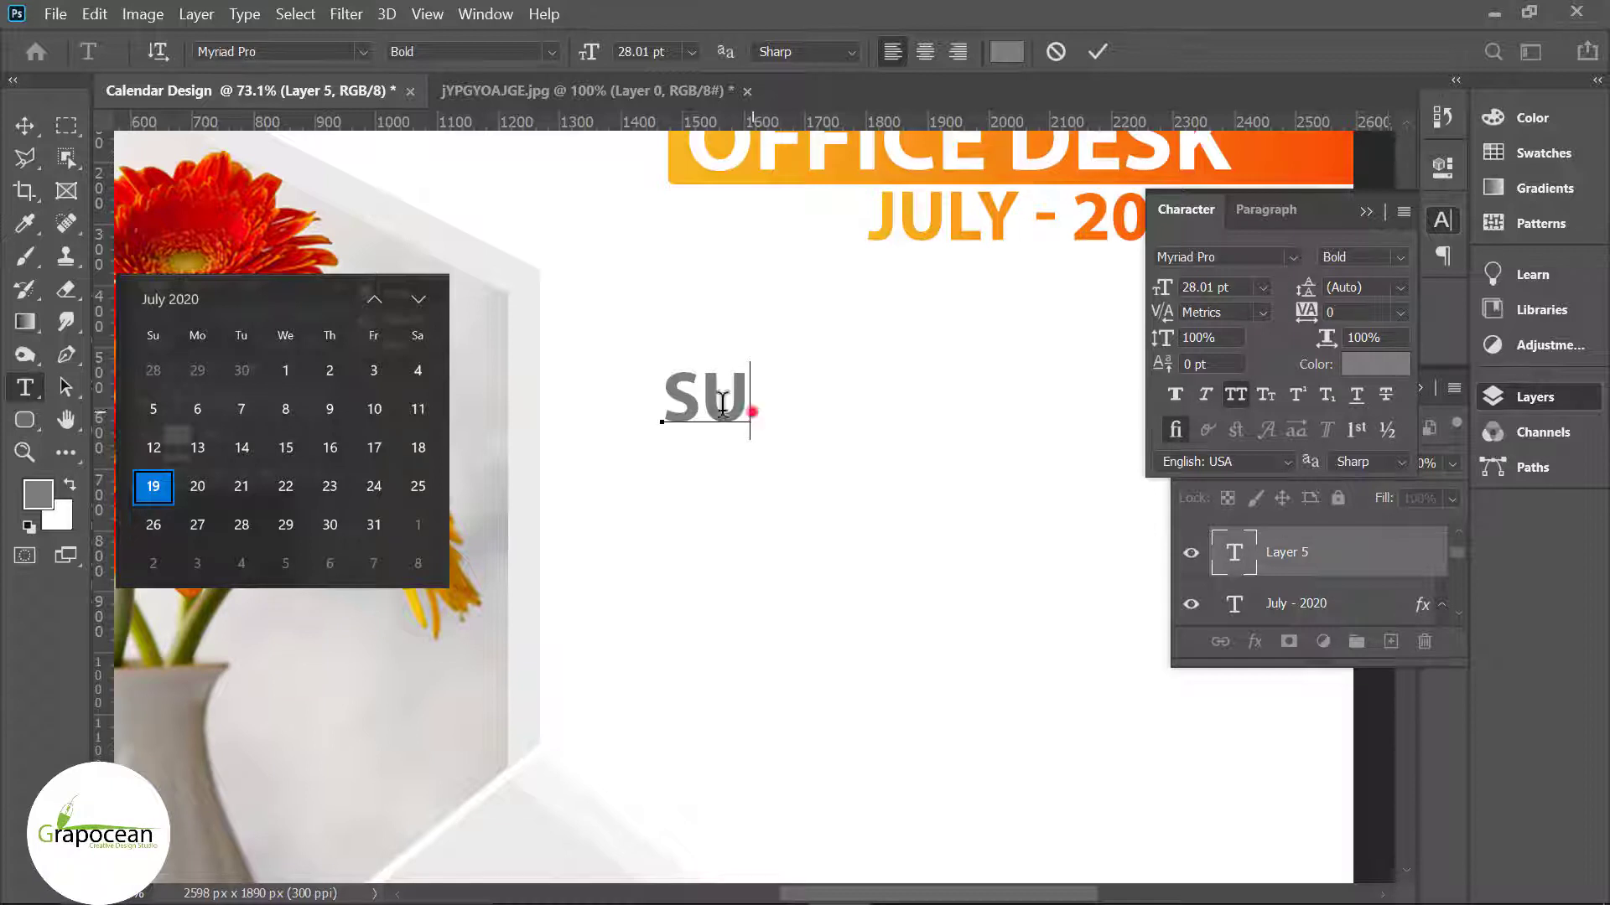
pyautogui.moveTo(723, 403); pyautogui.dragTo(524, 391)
pyautogui.moveTo(591, 52); pyautogui.dragTo(584, 54)
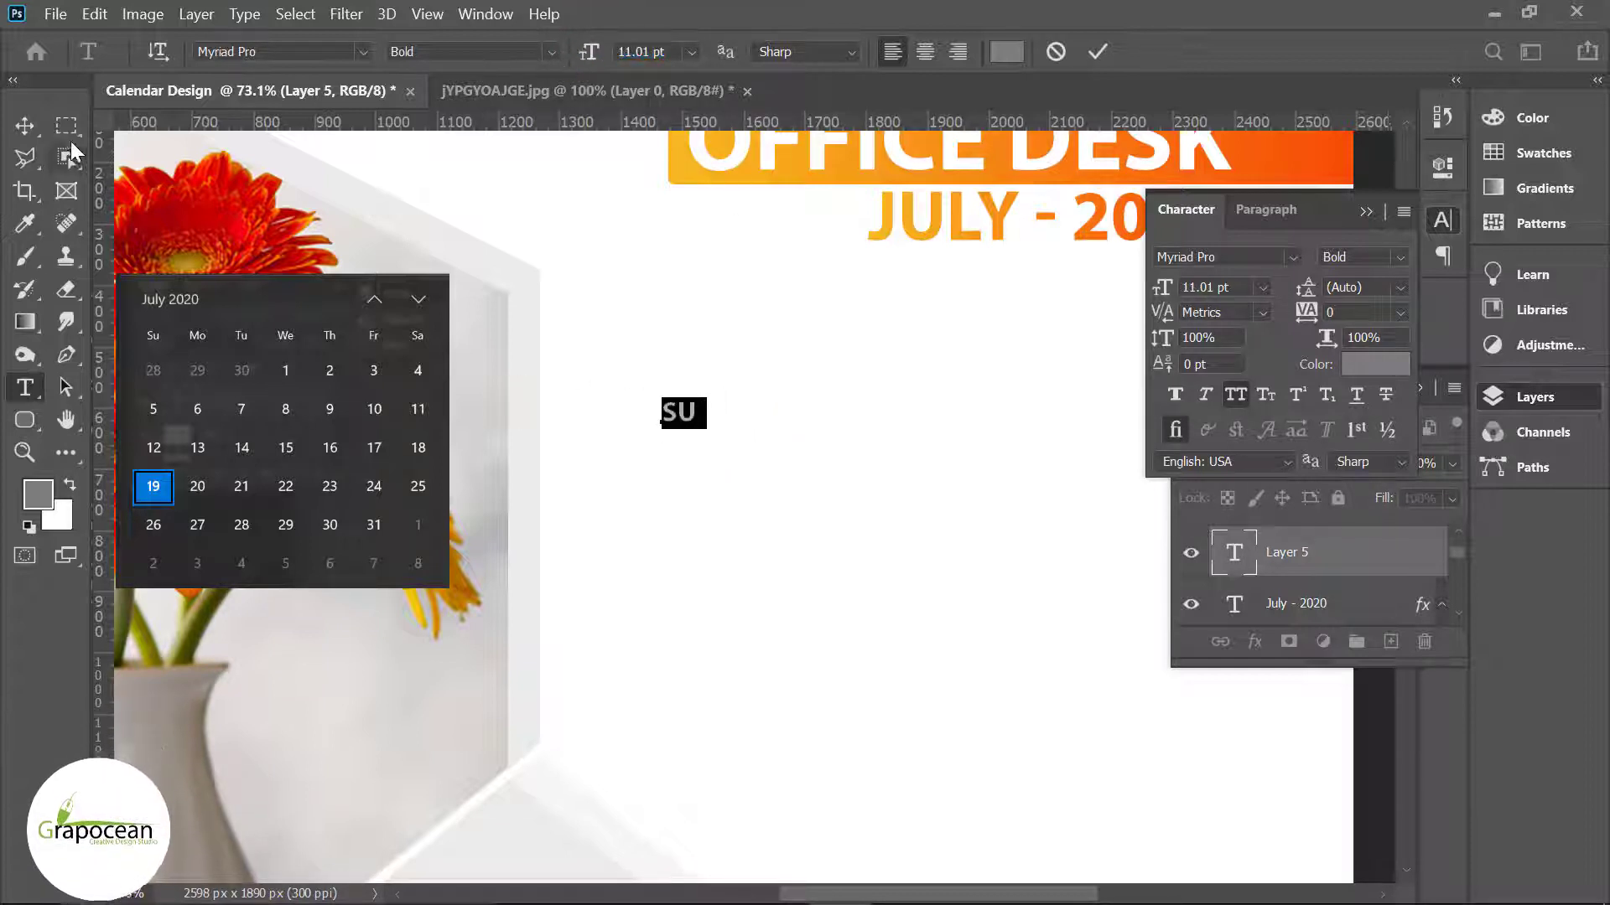
pyautogui.click(25, 125)
# Duplicate SU to its right and retype the copy as 'MO'.
pyautogui.moveTo(686, 419); pyautogui.dragTo(772, 416)
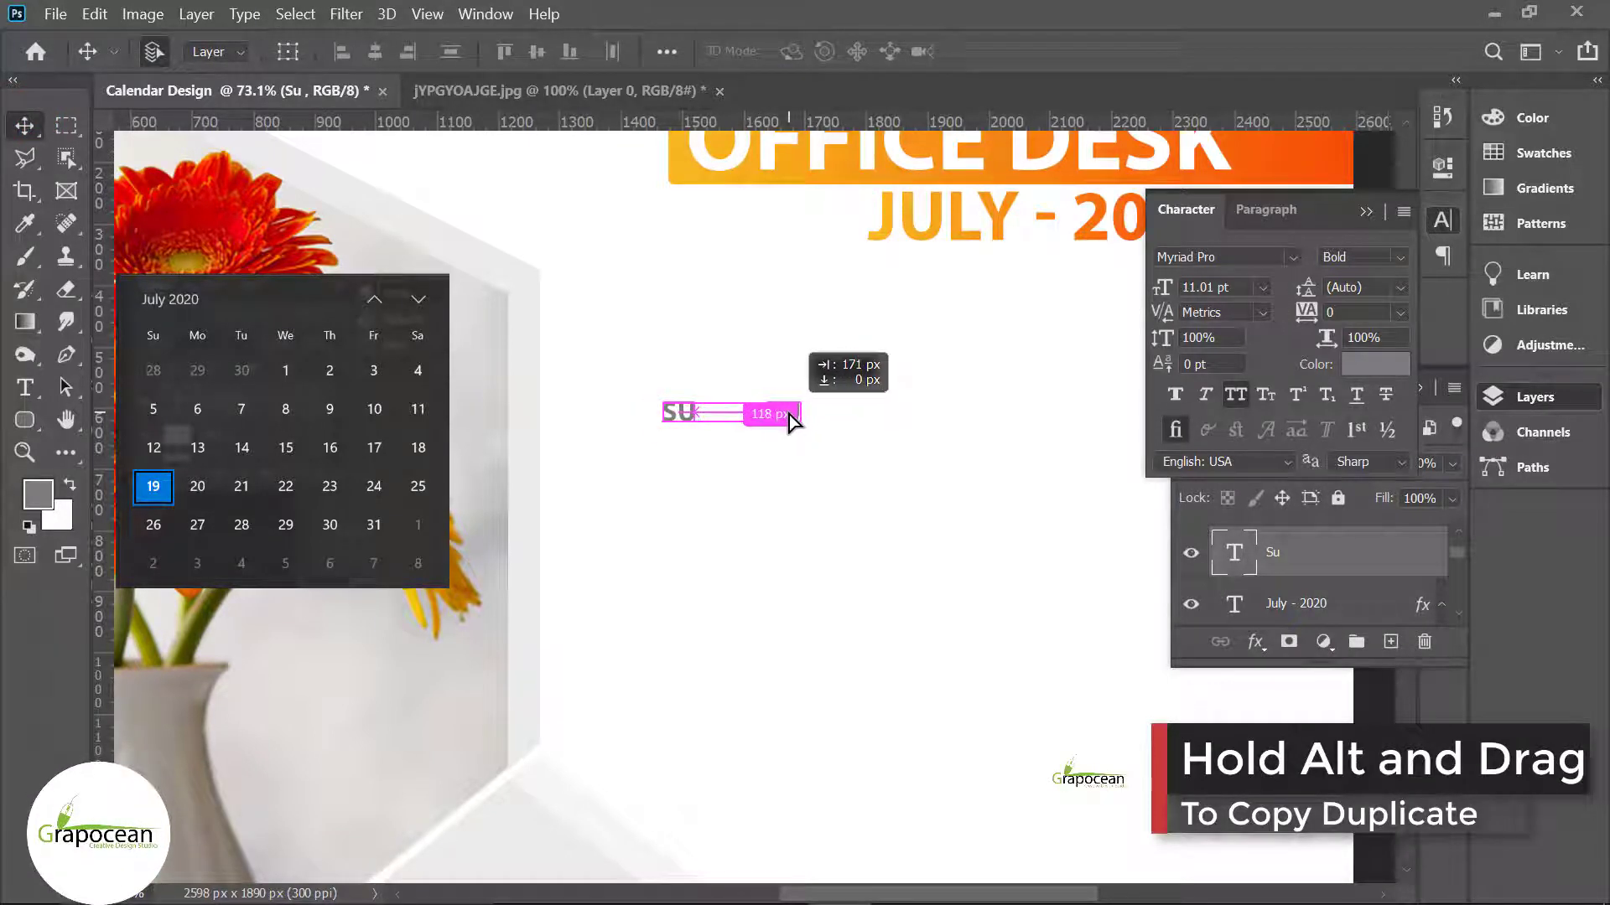
pyautogui.moveTo(792, 422); pyautogui.dragTo(792, 419)
pyautogui.press('t')
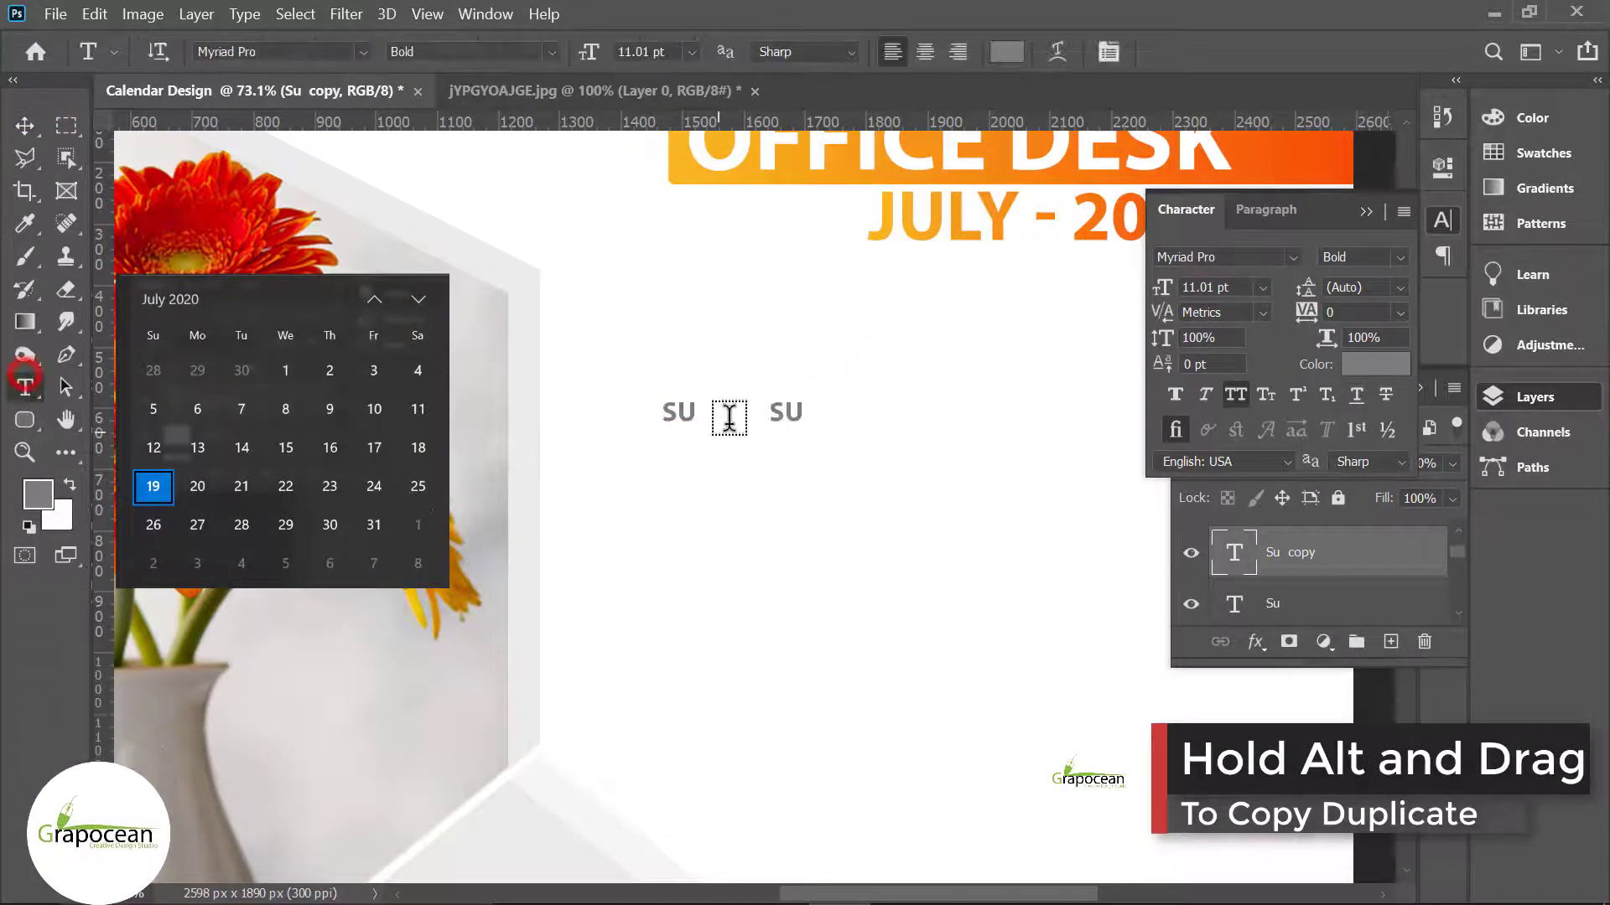
pyautogui.press('BackSpace')
pyautogui.write('MO')
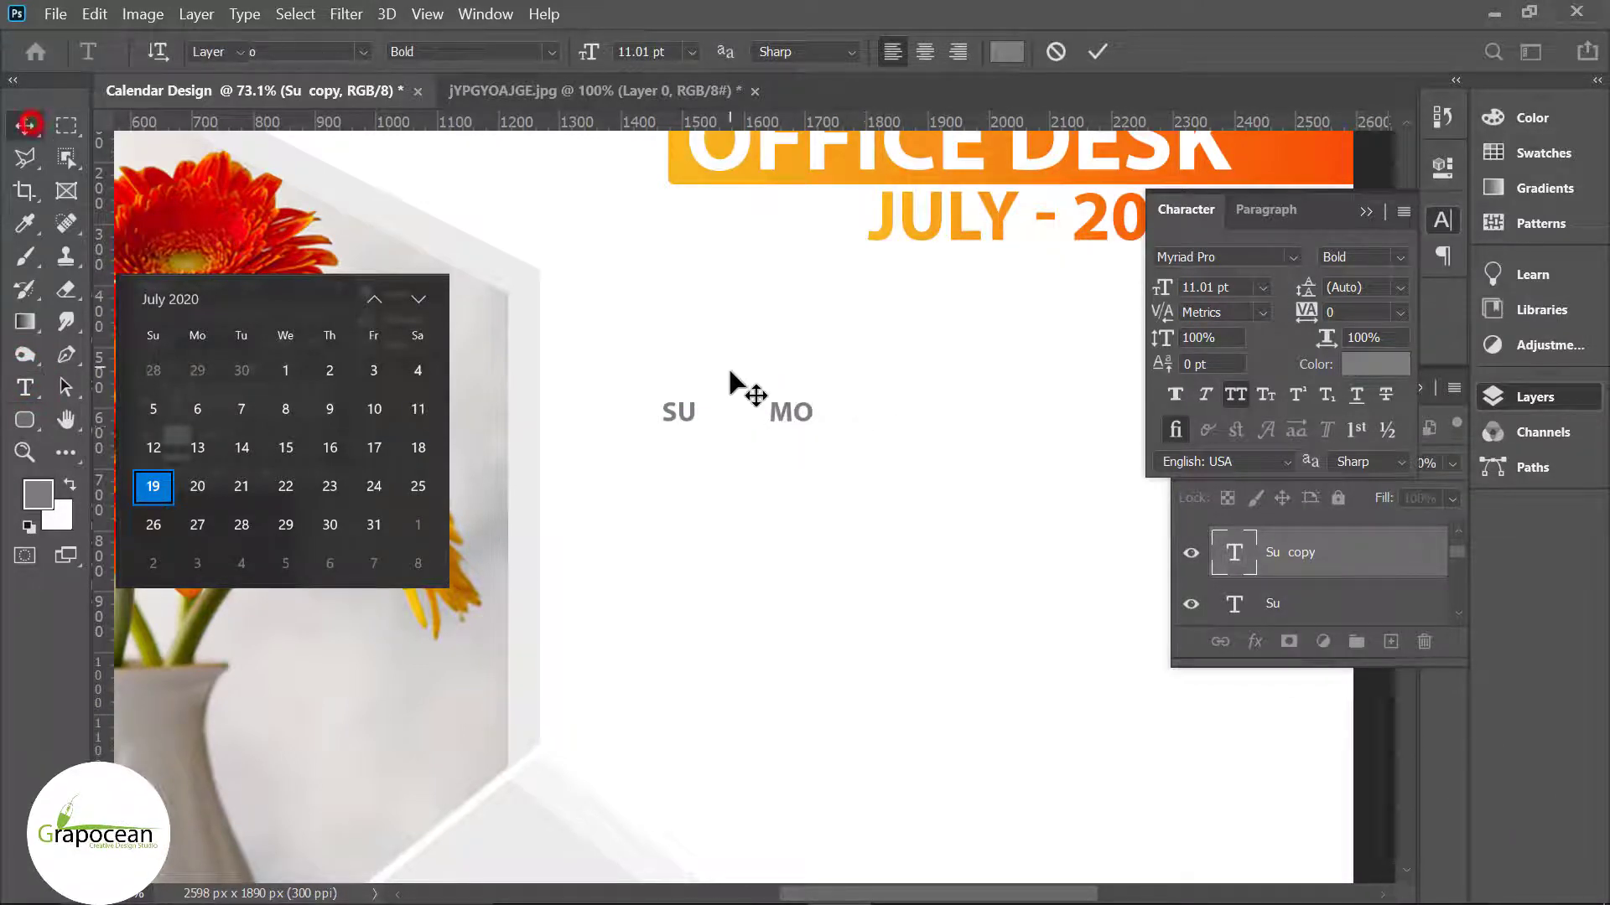
pyautogui.hotkey('ctrl', 'Return')
pyautogui.press('v')
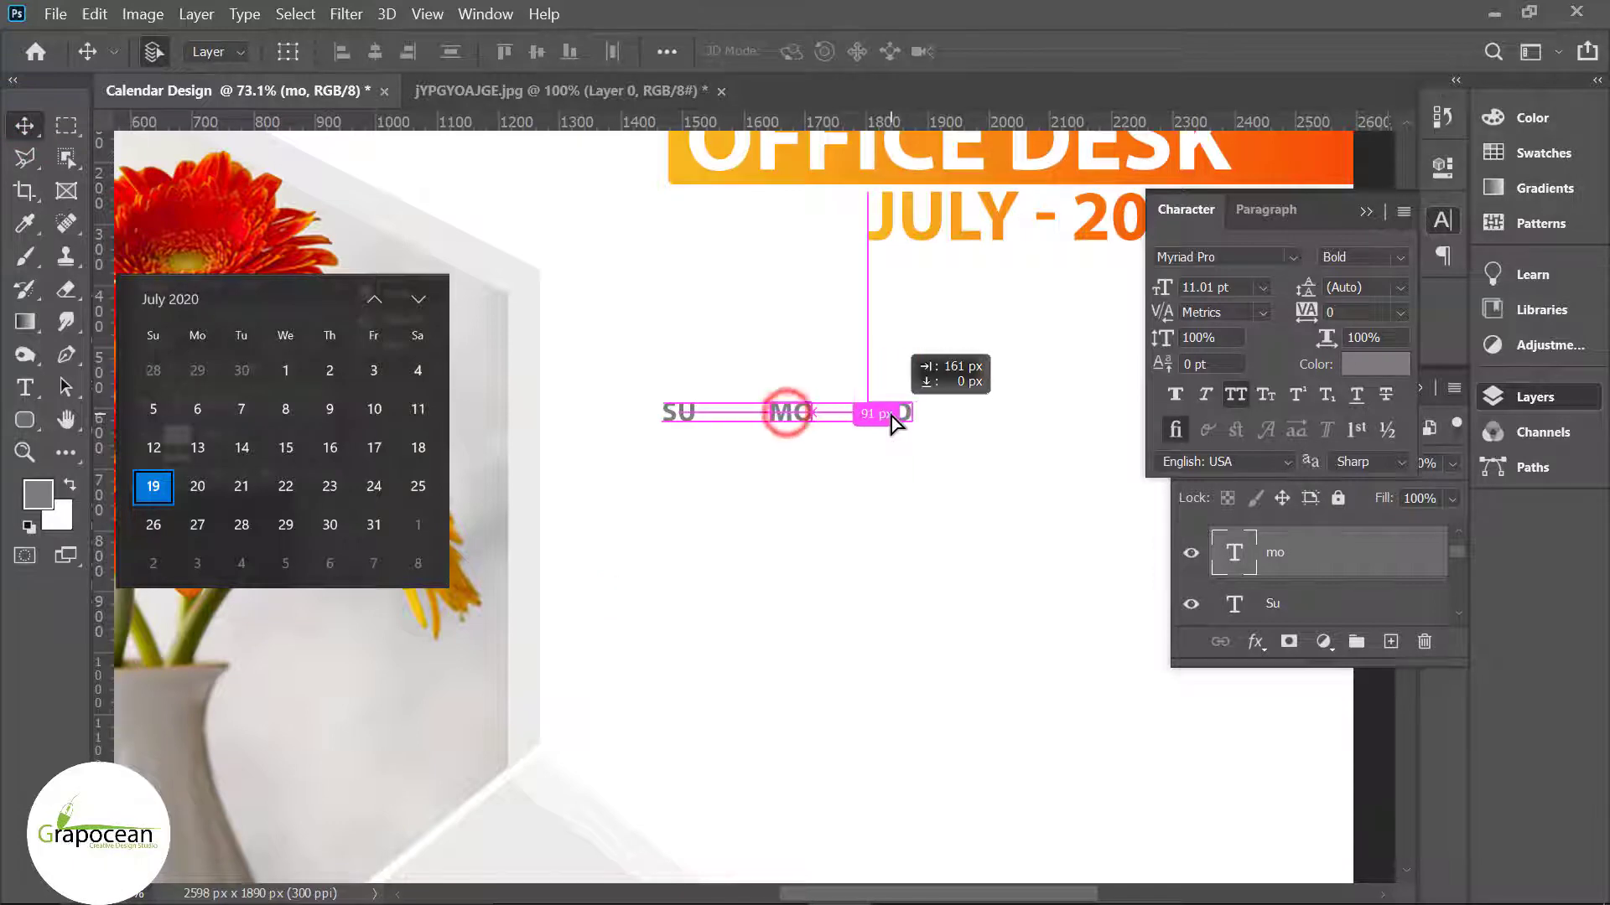
# Duplicate MO to its right and turn the copy into 'TU'.
pyautogui.moveTo(893, 420); pyautogui.dragTo(891, 419)
pyautogui.scroll(-3, 880, 475)
pyautogui.scroll(1, 784, 455)
pyautogui.scroll(-3, 923, 436)
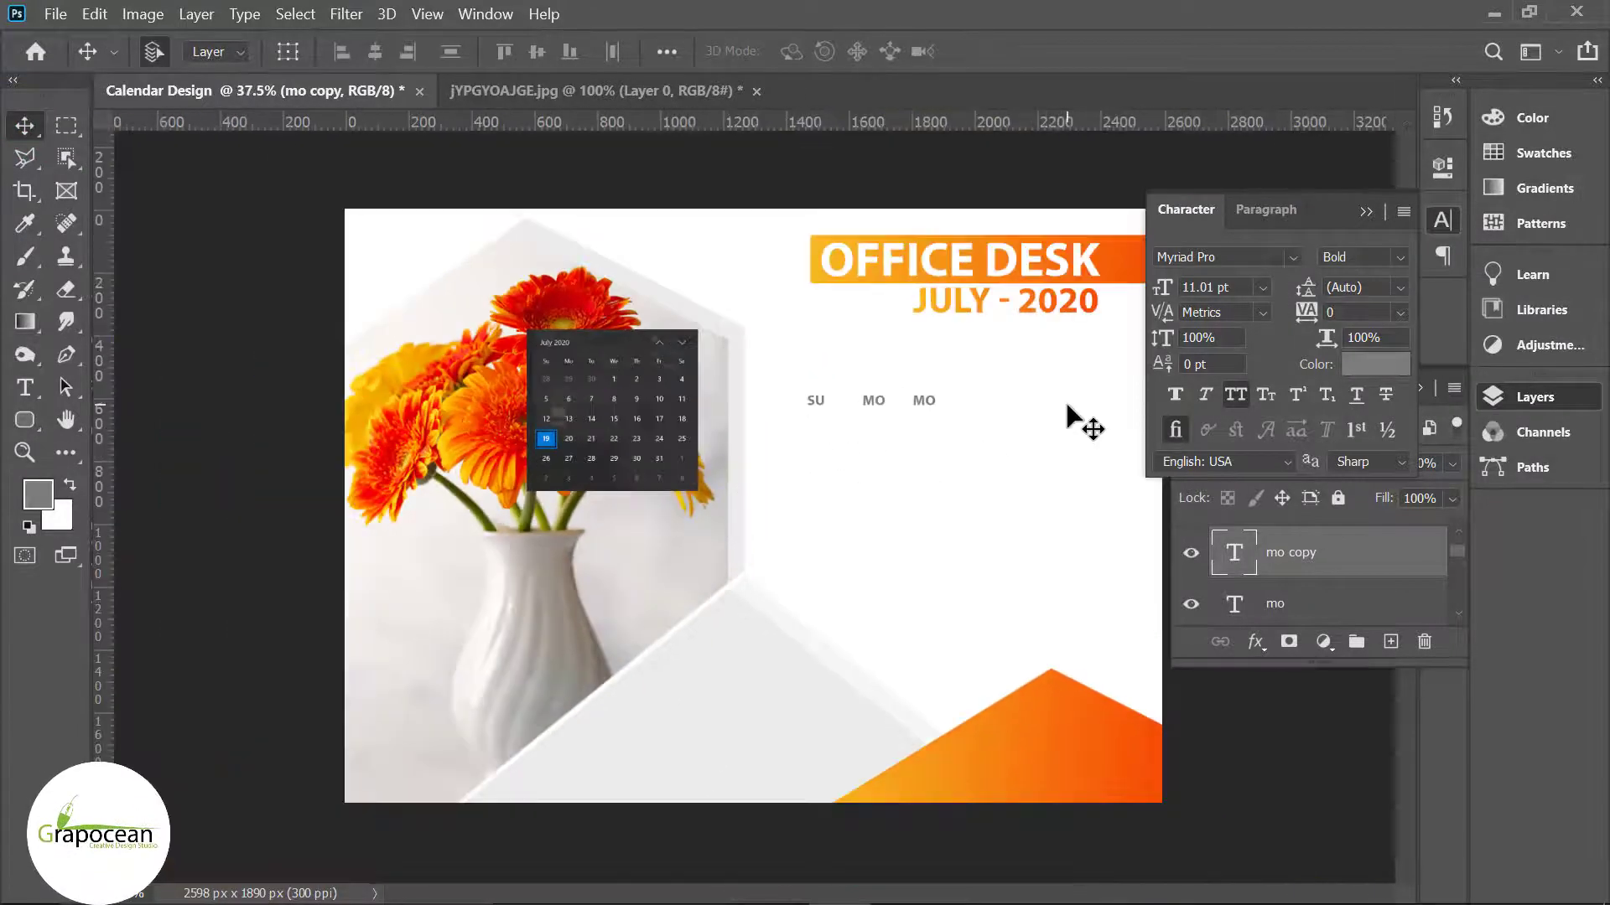
pyautogui.scroll(3, 1069, 411)
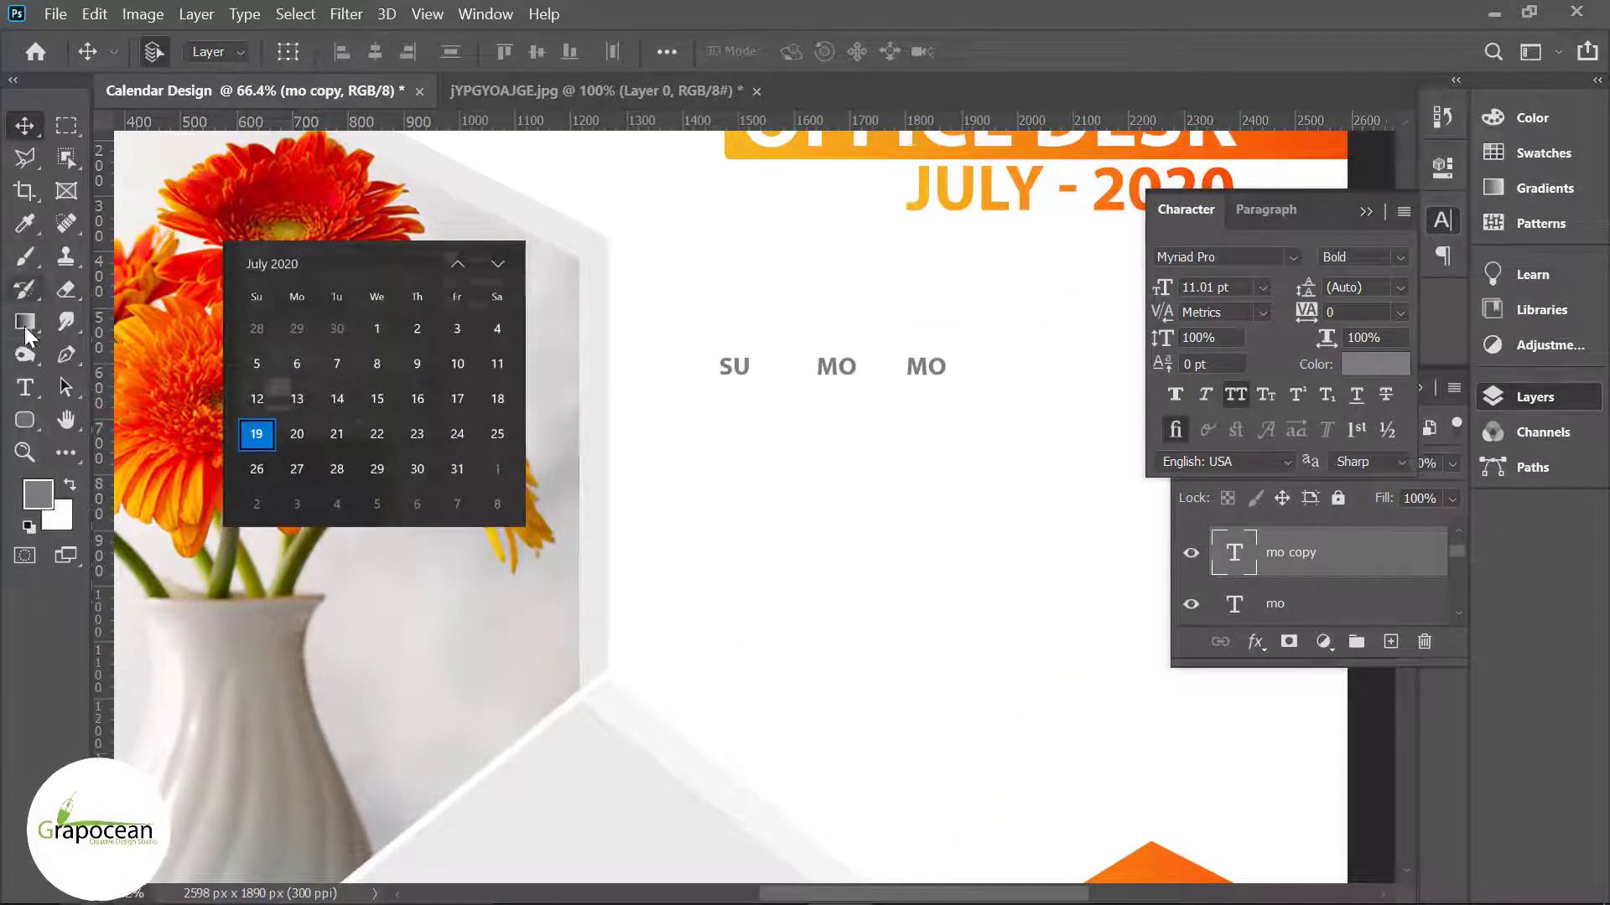
pyautogui.press('t')
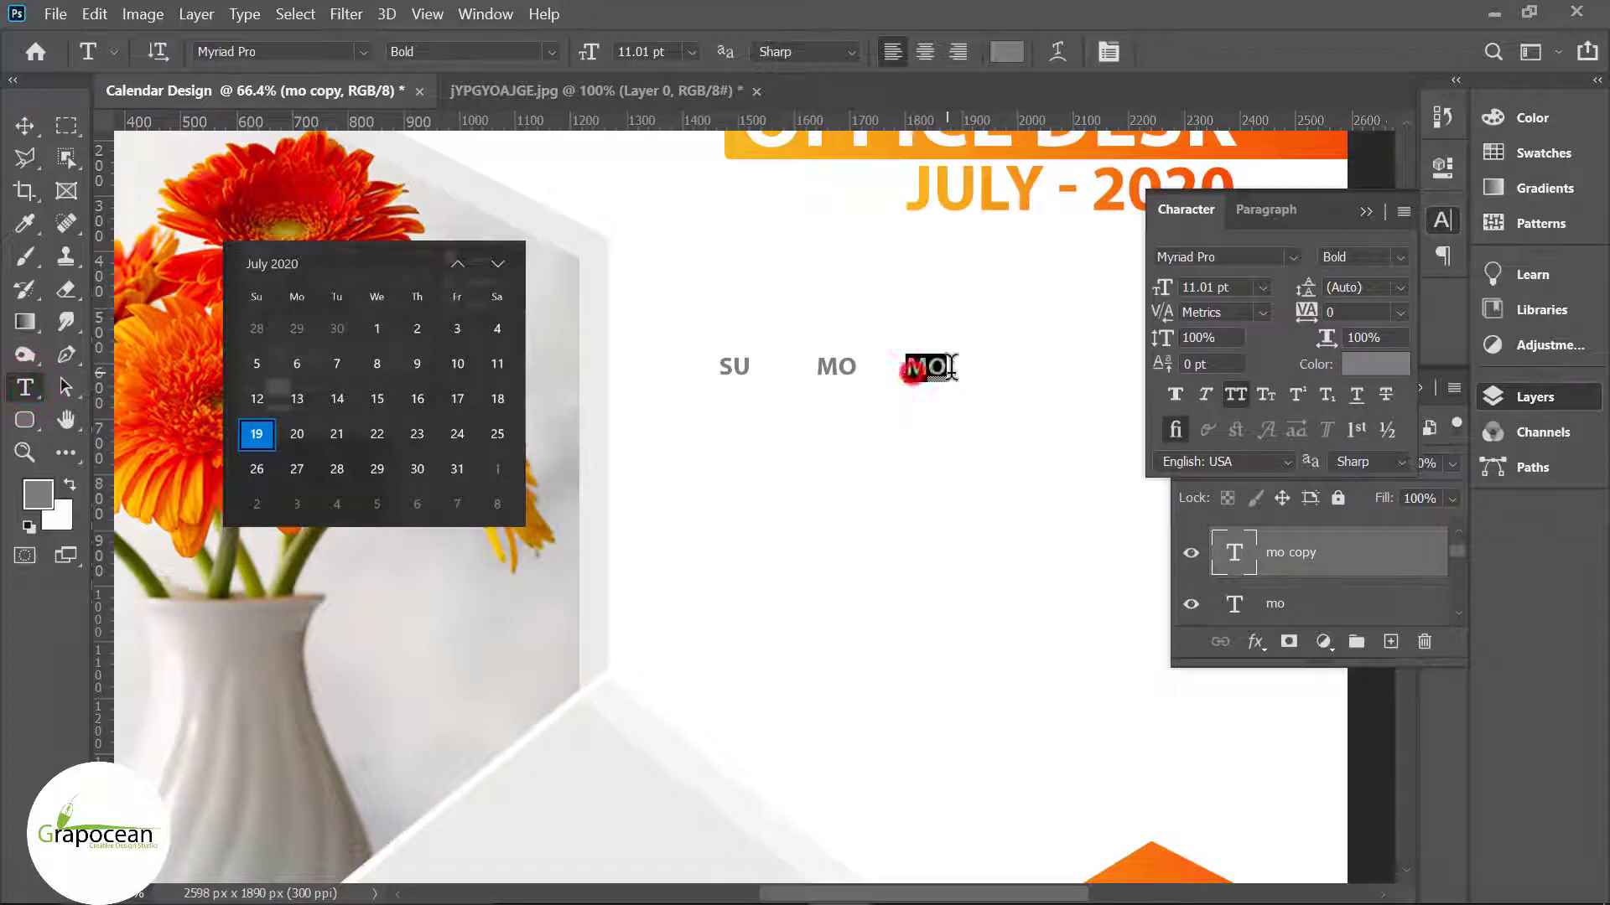
pyautogui.click(945, 367)
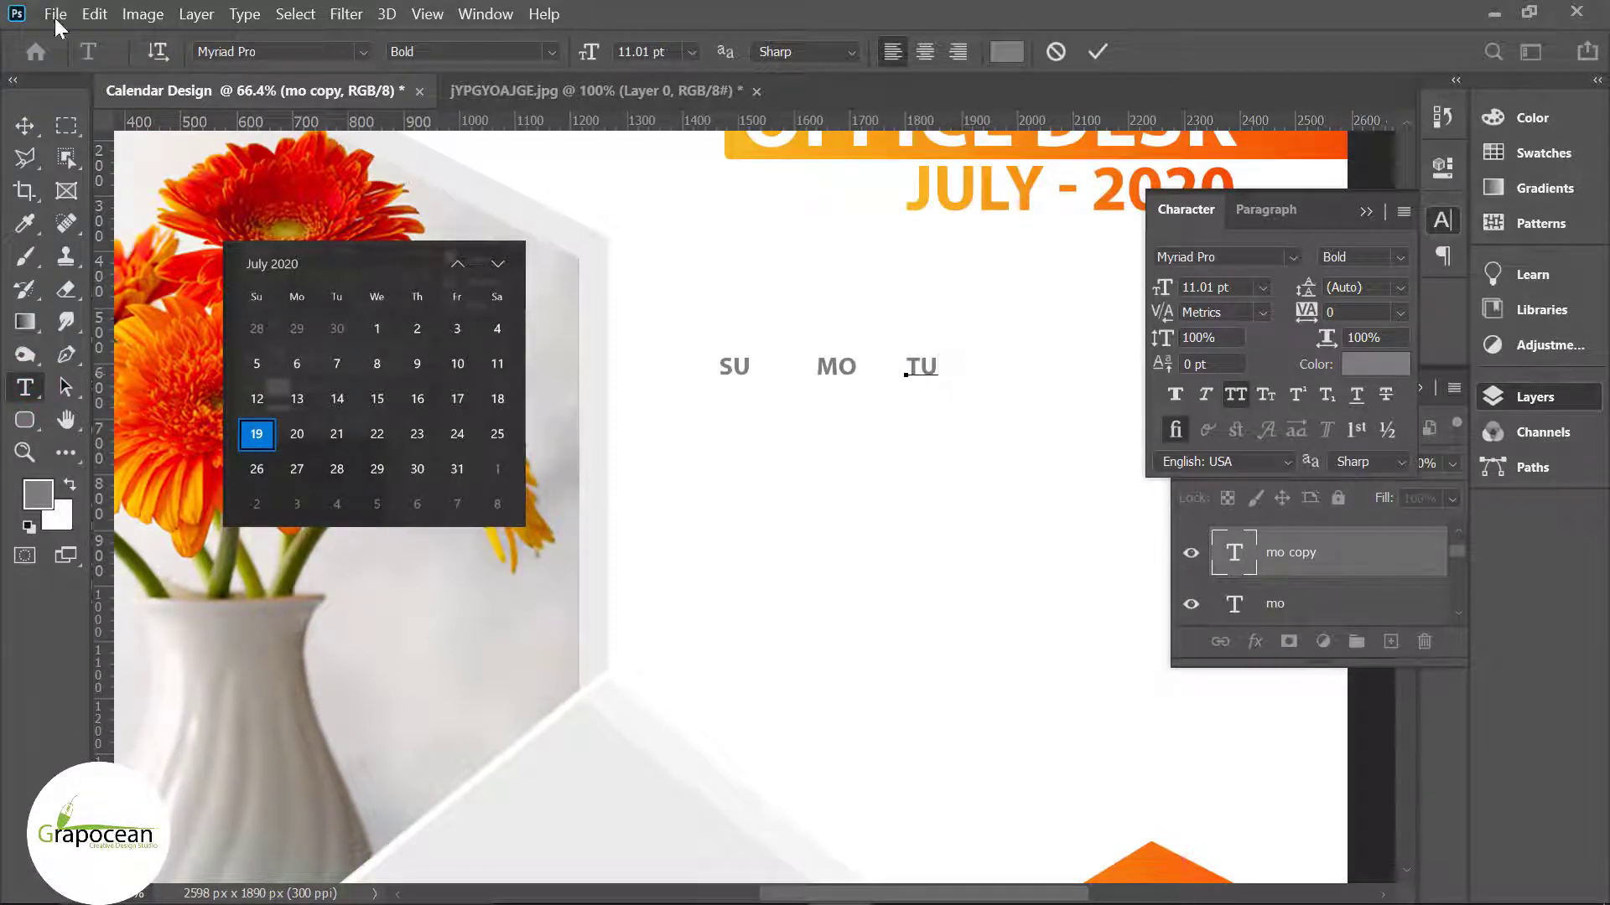
pyautogui.click(24, 124)
# Collapse the character and layers panels, then add a 'WE' label copied from TU.
pyautogui.keyDown('alt'); pyautogui.scroll(-3, 1044, 394); pyautogui.keyUp('alt')
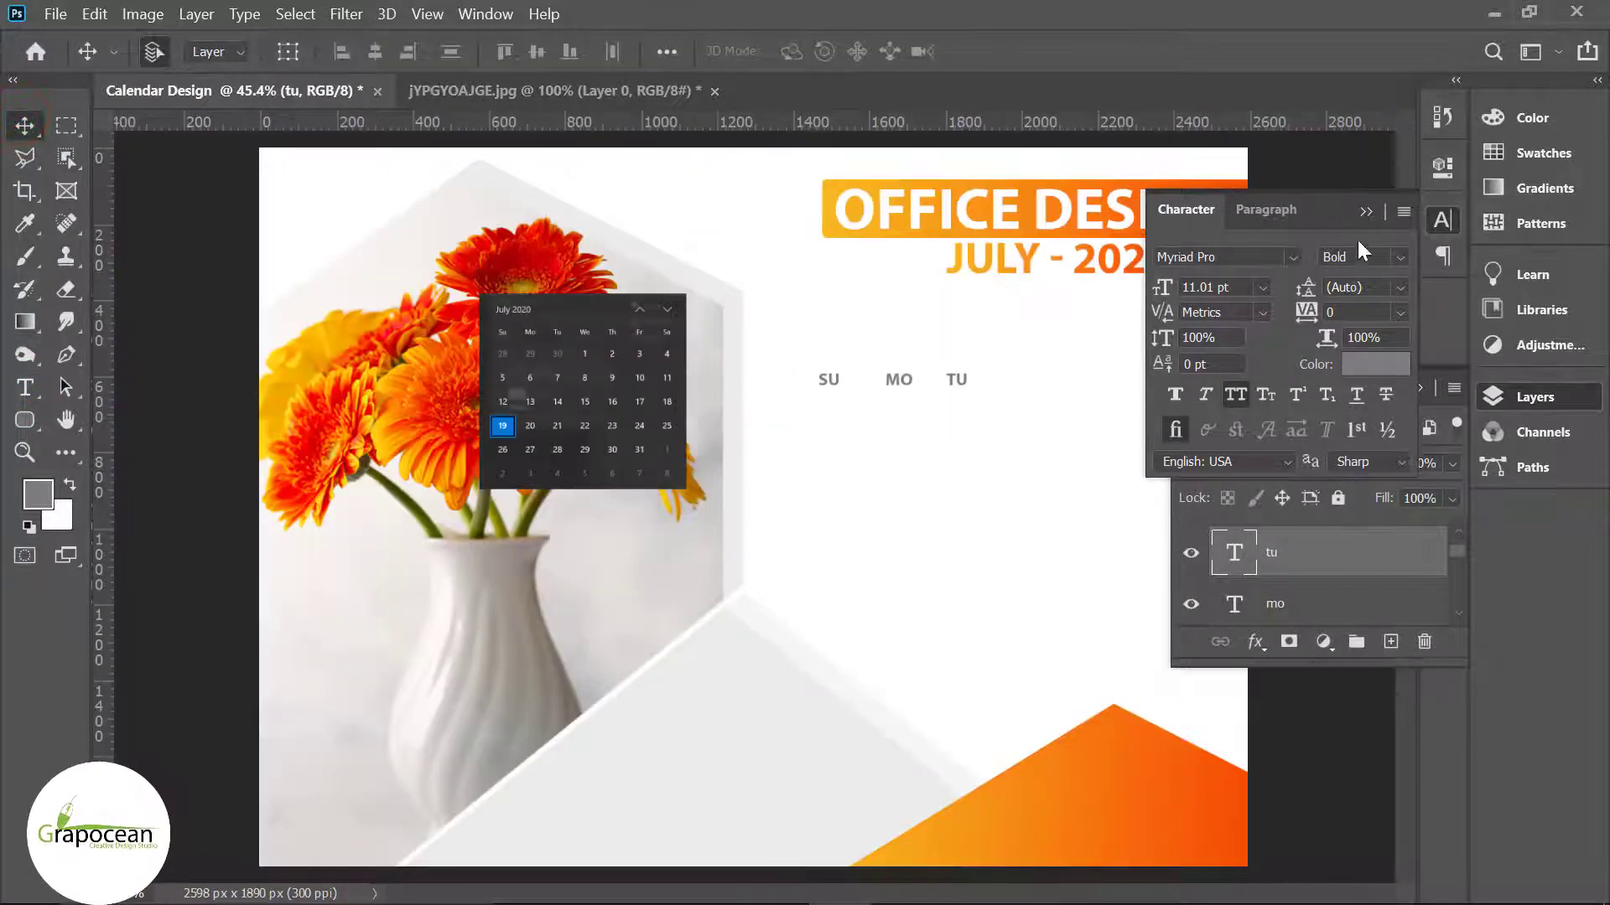
pyautogui.click(1364, 210)
pyautogui.click(1421, 384)
pyautogui.keyDown('alt'); pyautogui.scroll(2, 862, 407); pyautogui.keyUp('alt')
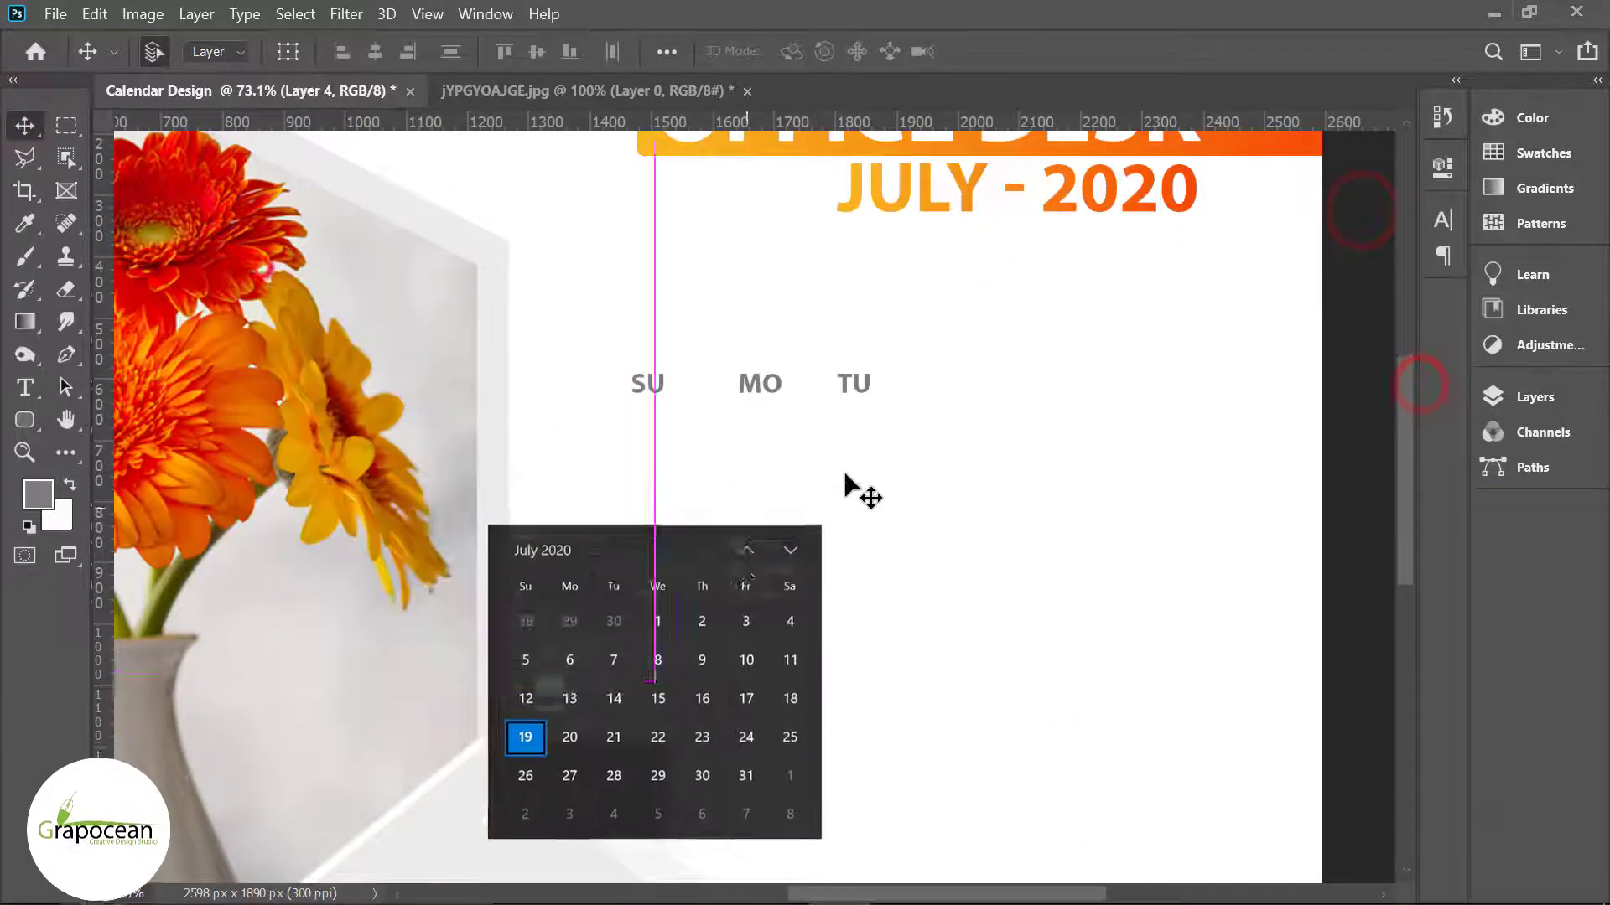
pyautogui.keyDown('alt'); pyautogui.scroll(2, 853, 493); pyautogui.keyUp('alt')
pyautogui.moveTo(835, 374); pyautogui.dragTo(1277, 382)
pyautogui.click(24, 388)
pyautogui.write('WE')
pyautogui.click(24, 125)
# Finish the row with TU, FR and SA labels, placing SA at the end.
pyautogui.click(24, 387)
pyautogui.click(24, 125)
pyautogui.press('t')
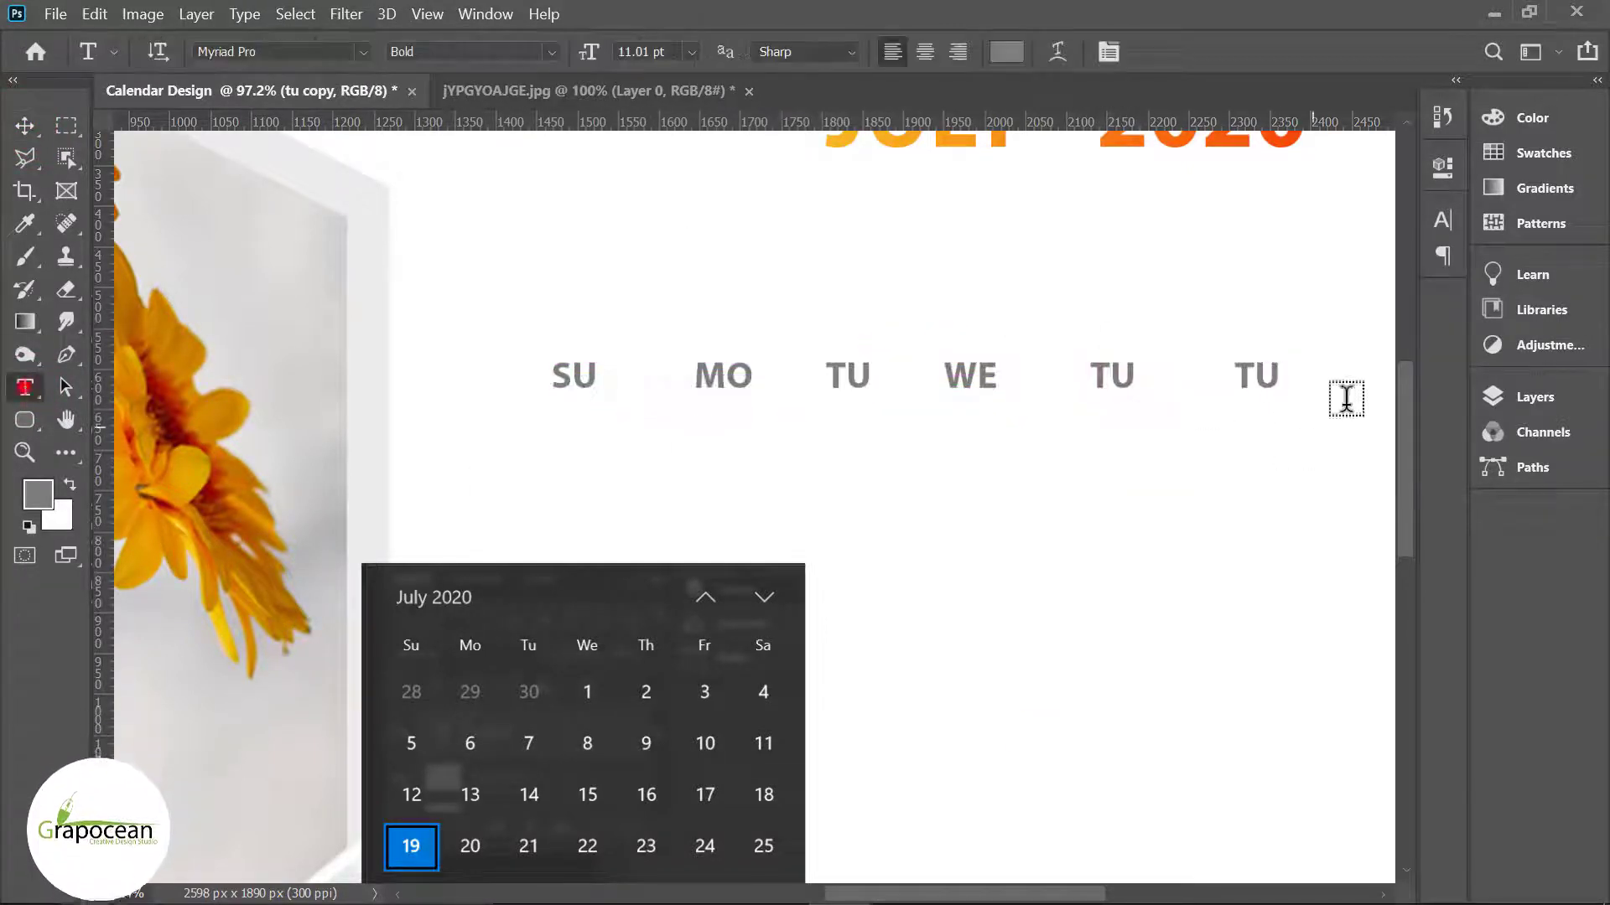
pyautogui.write('FR')
pyautogui.click(24, 125)
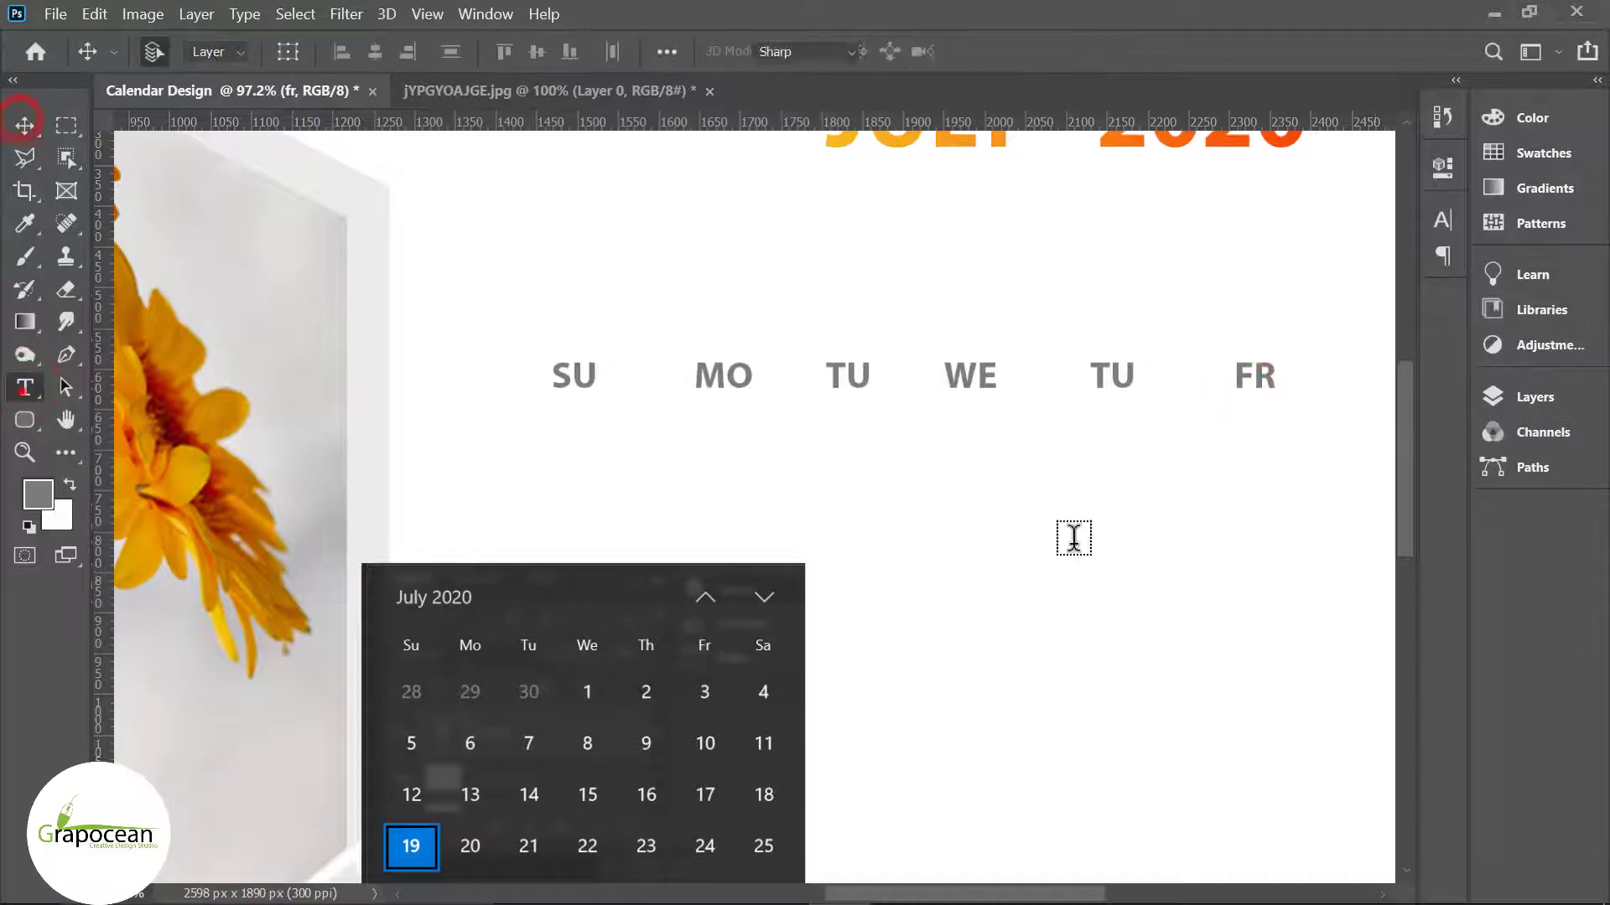
pyautogui.moveTo(1243, 375); pyautogui.dragTo(1447, 378)
pyautogui.press('t')
pyautogui.write('SA')
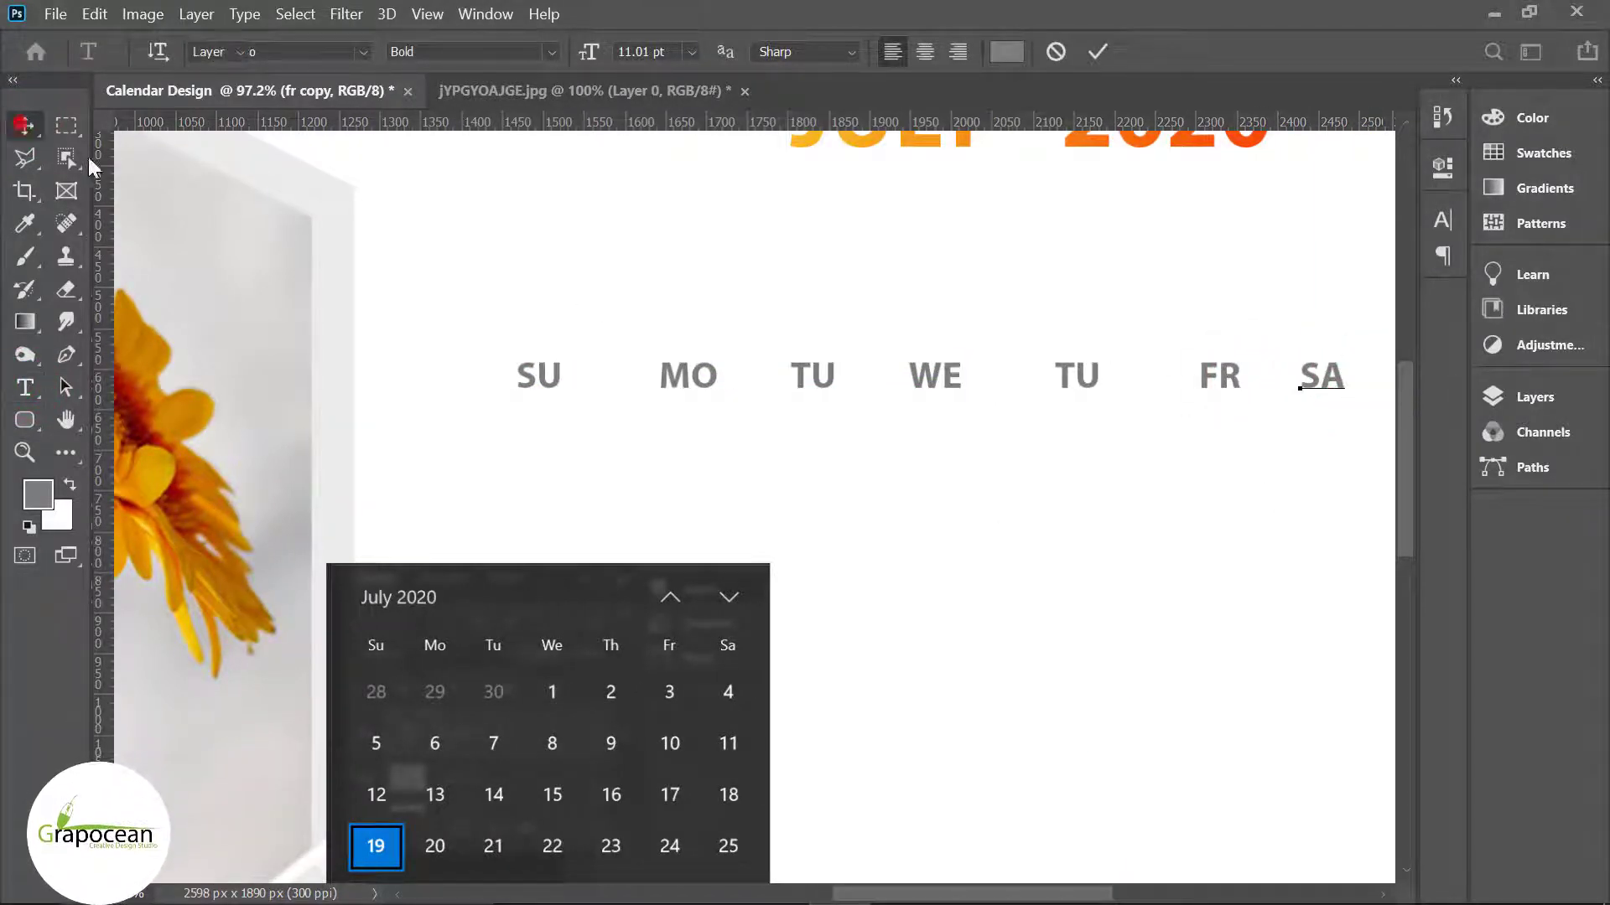
pyautogui.click(25, 125)
pyautogui.scroll(-3, 1151, 438)
pyautogui.moveTo(1161, 436); pyautogui.dragTo(1182, 442)
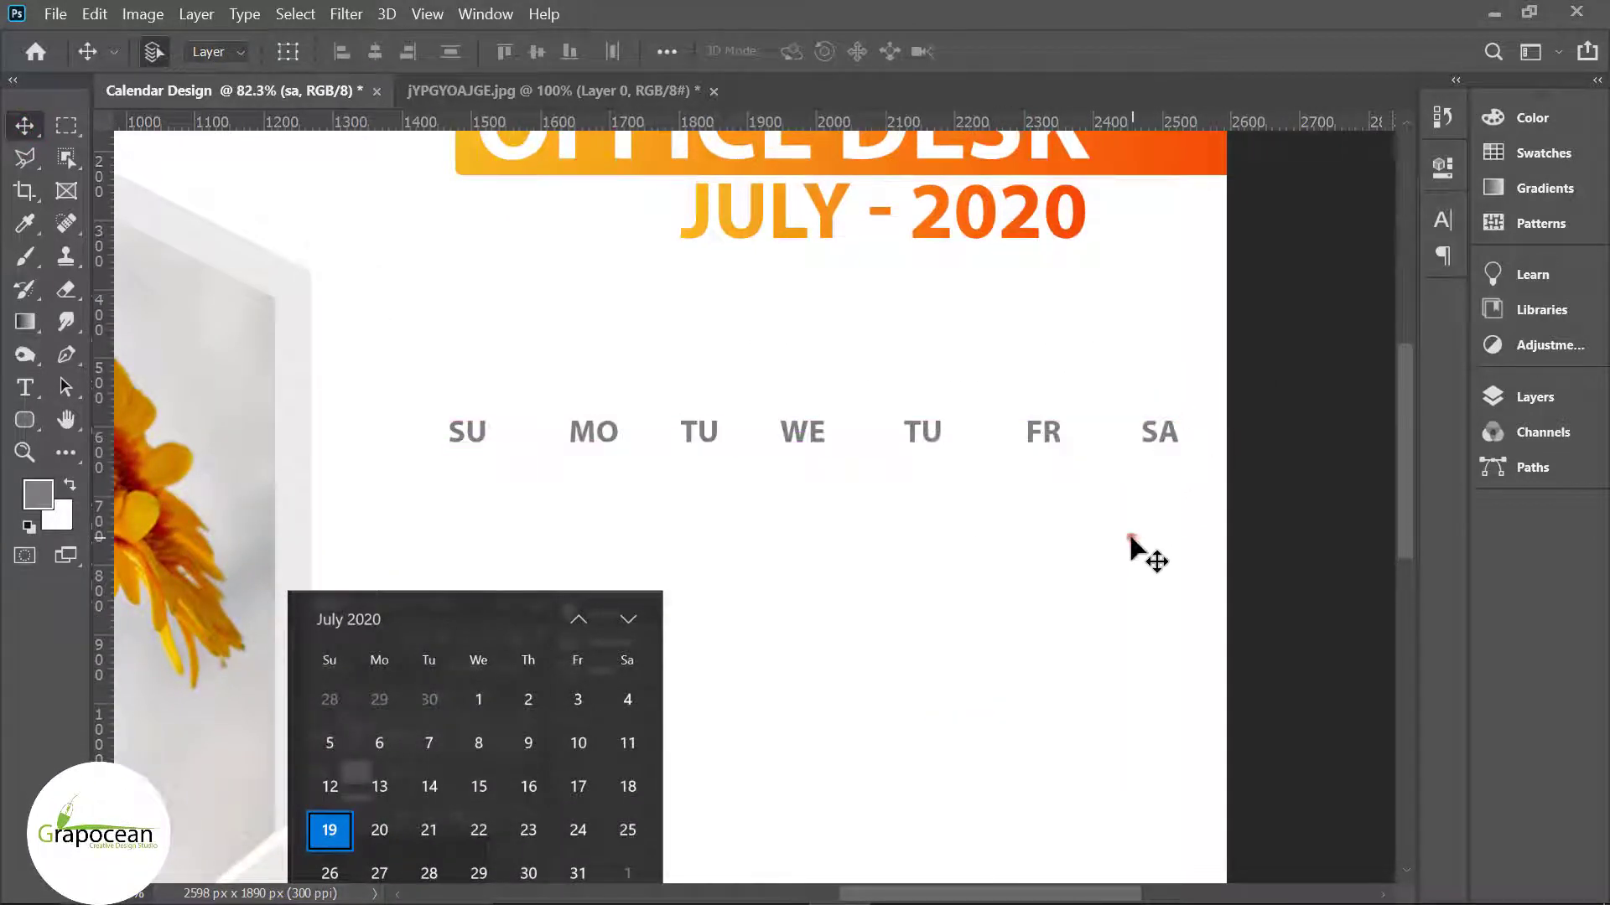
# Align all weekday labels SU–SA along their bottom edges and nudge the row left.
pyautogui.click(1560, 397)
pyautogui.moveTo(864, 423); pyautogui.dragTo(460, 408)
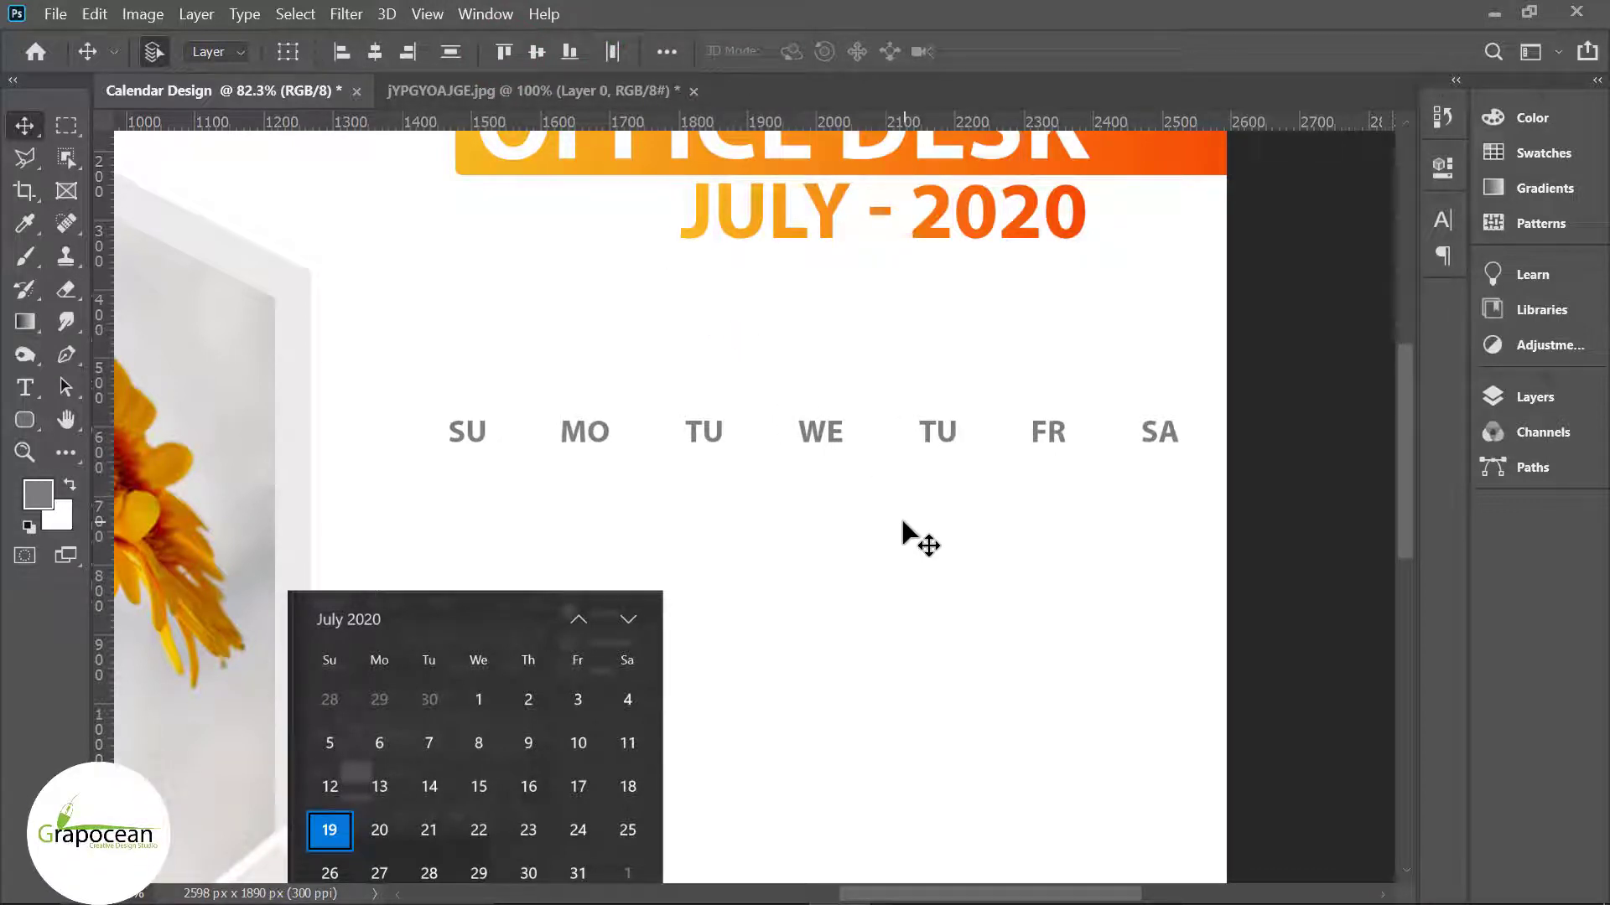
pyautogui.click(568, 52)
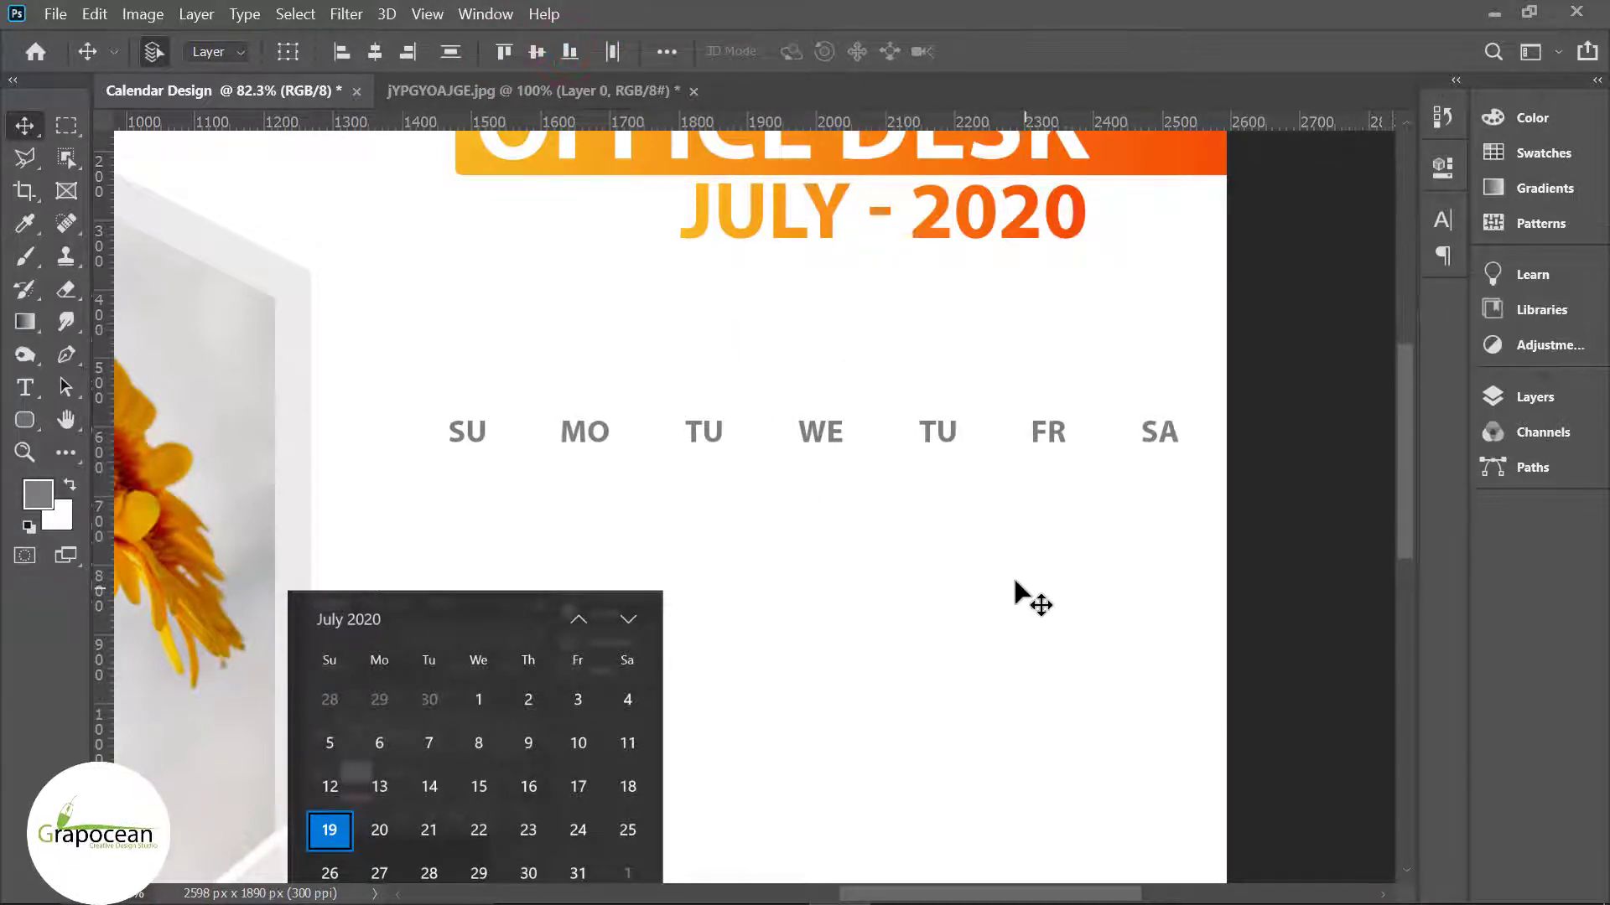
pyautogui.moveTo(824, 436); pyautogui.dragTo(787, 442)
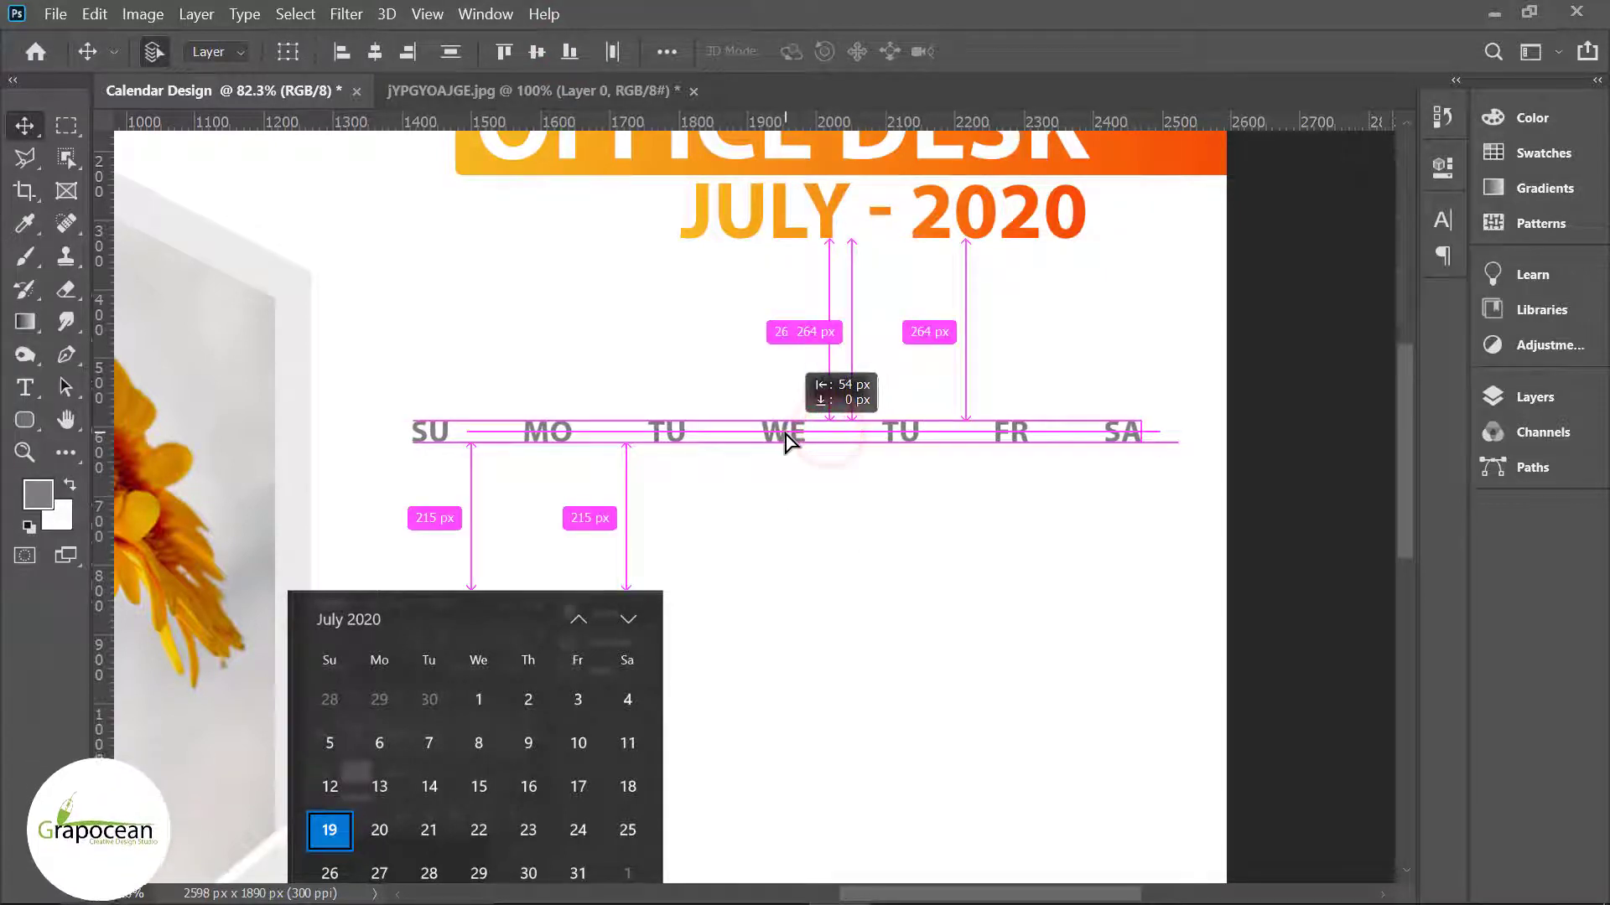
# Fit the design on screen and move the calendar reference image up and left.
pyautogui.hotkey('ctrl', '0')
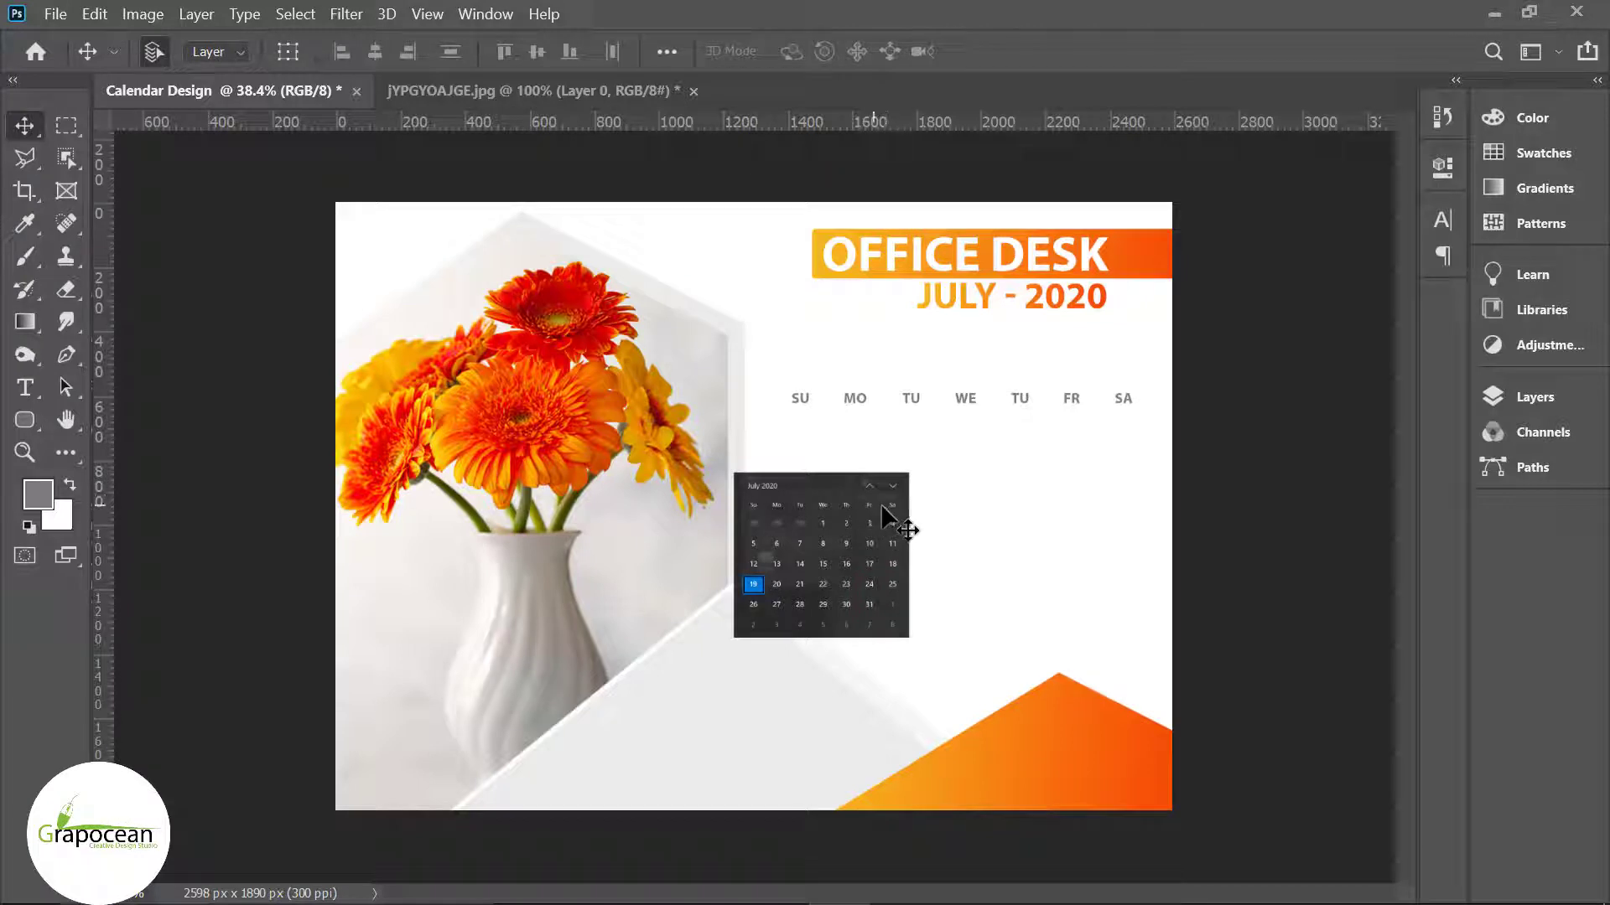
pyautogui.moveTo(893, 501); pyautogui.dragTo(713, 442)
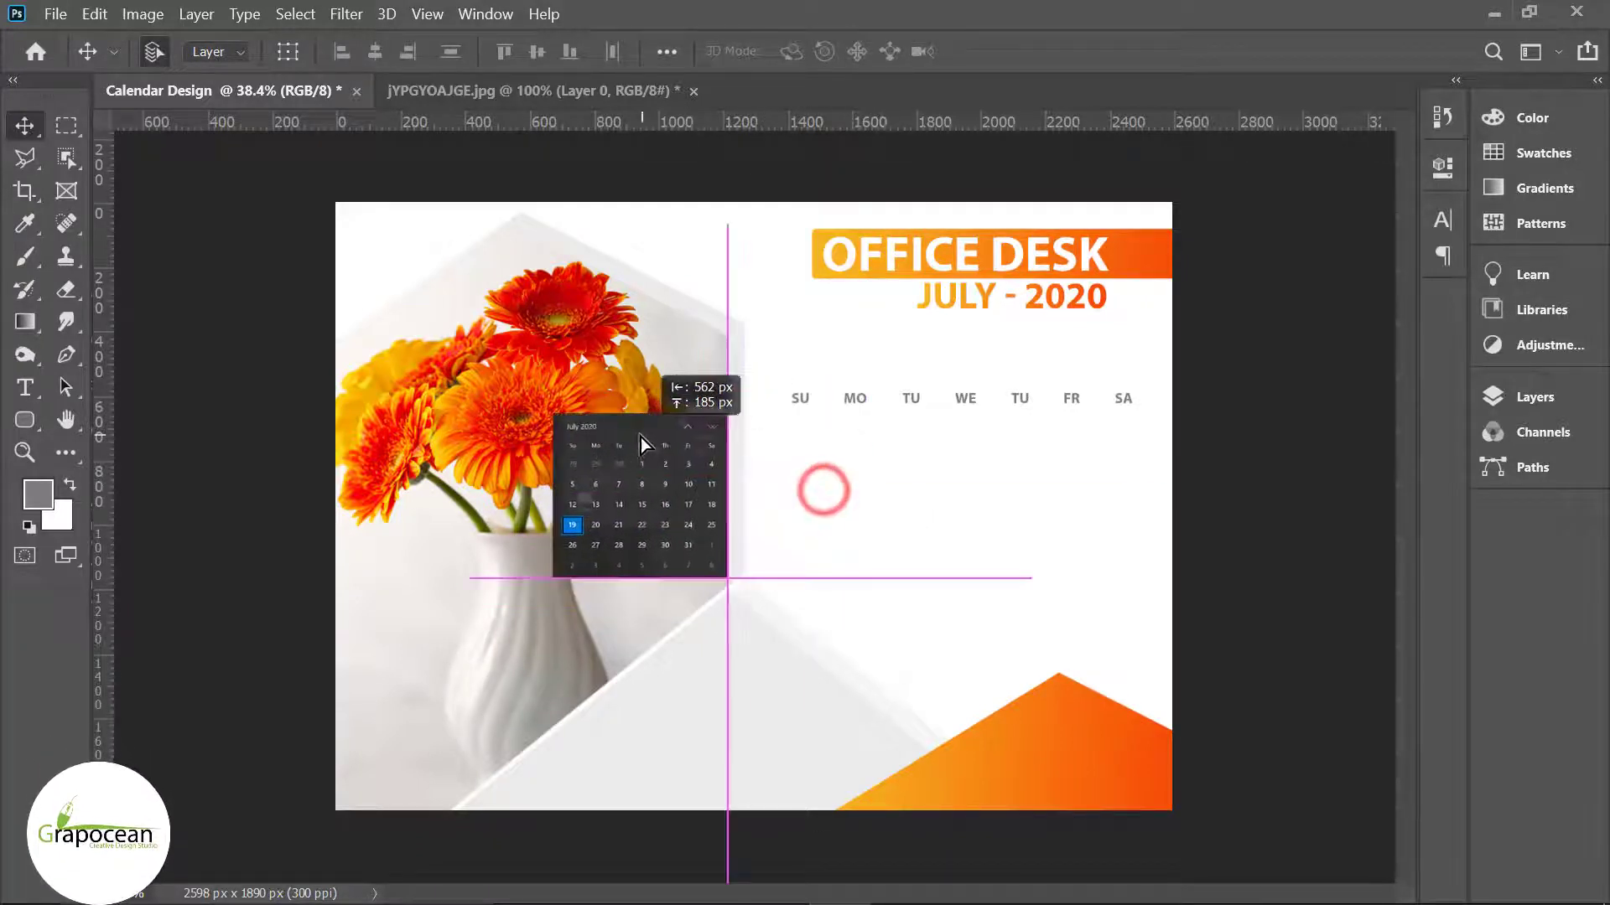
pyautogui.scroll(1, 926, 432)
pyautogui.scroll(3, 867, 439)
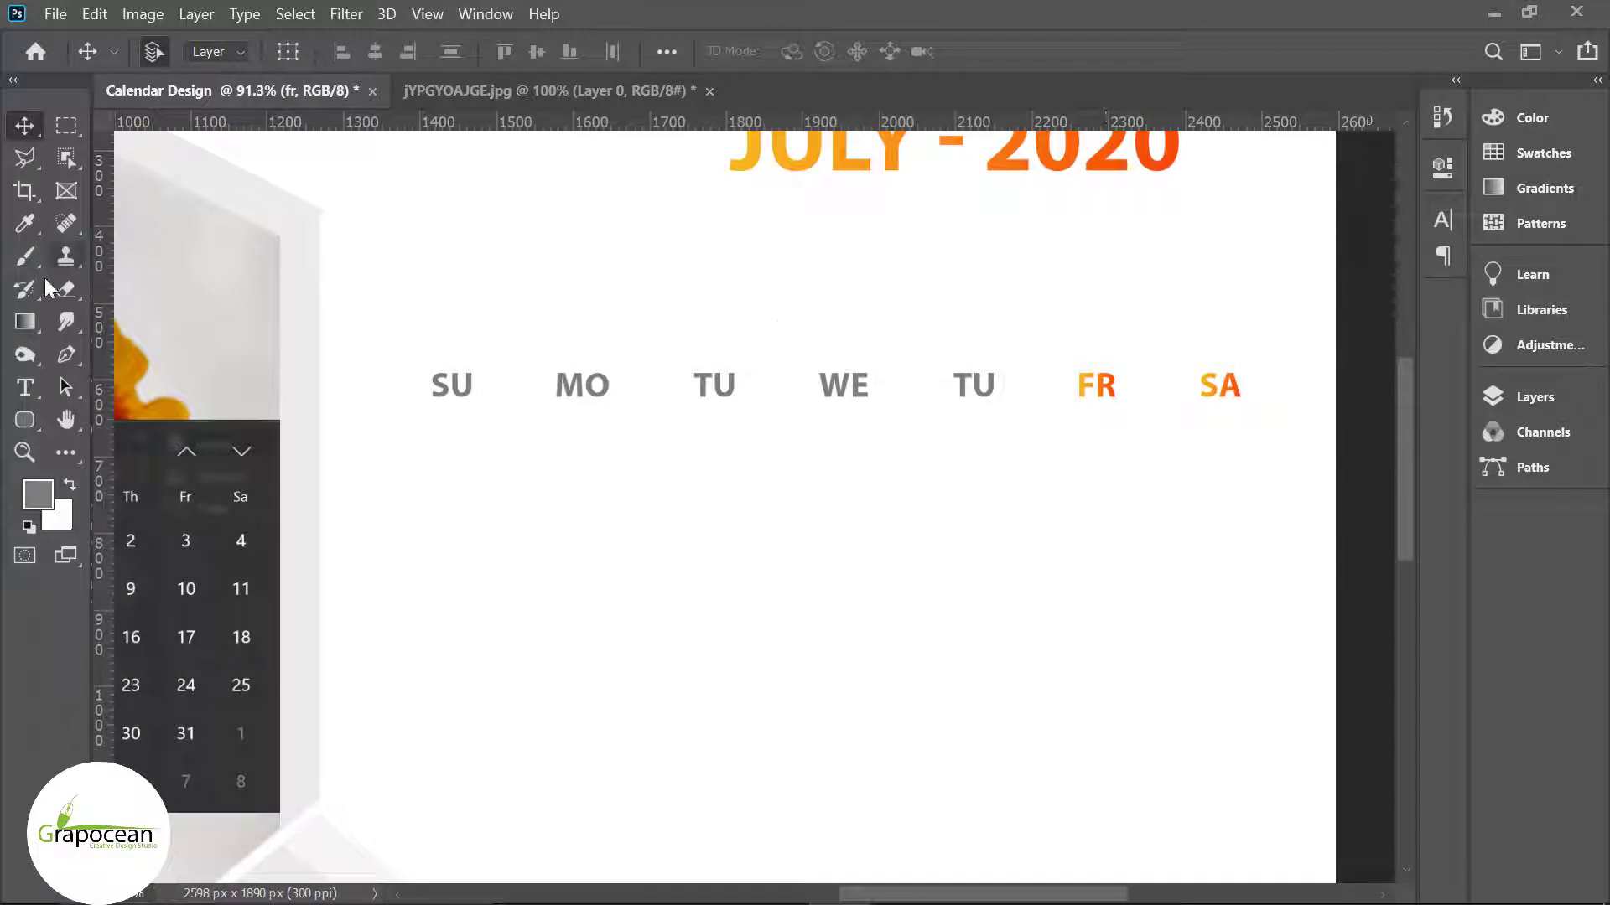
pyautogui.click(24, 387)
# Type the date 1 and position it beneath the WE heading.
pyautogui.click(926, 490)
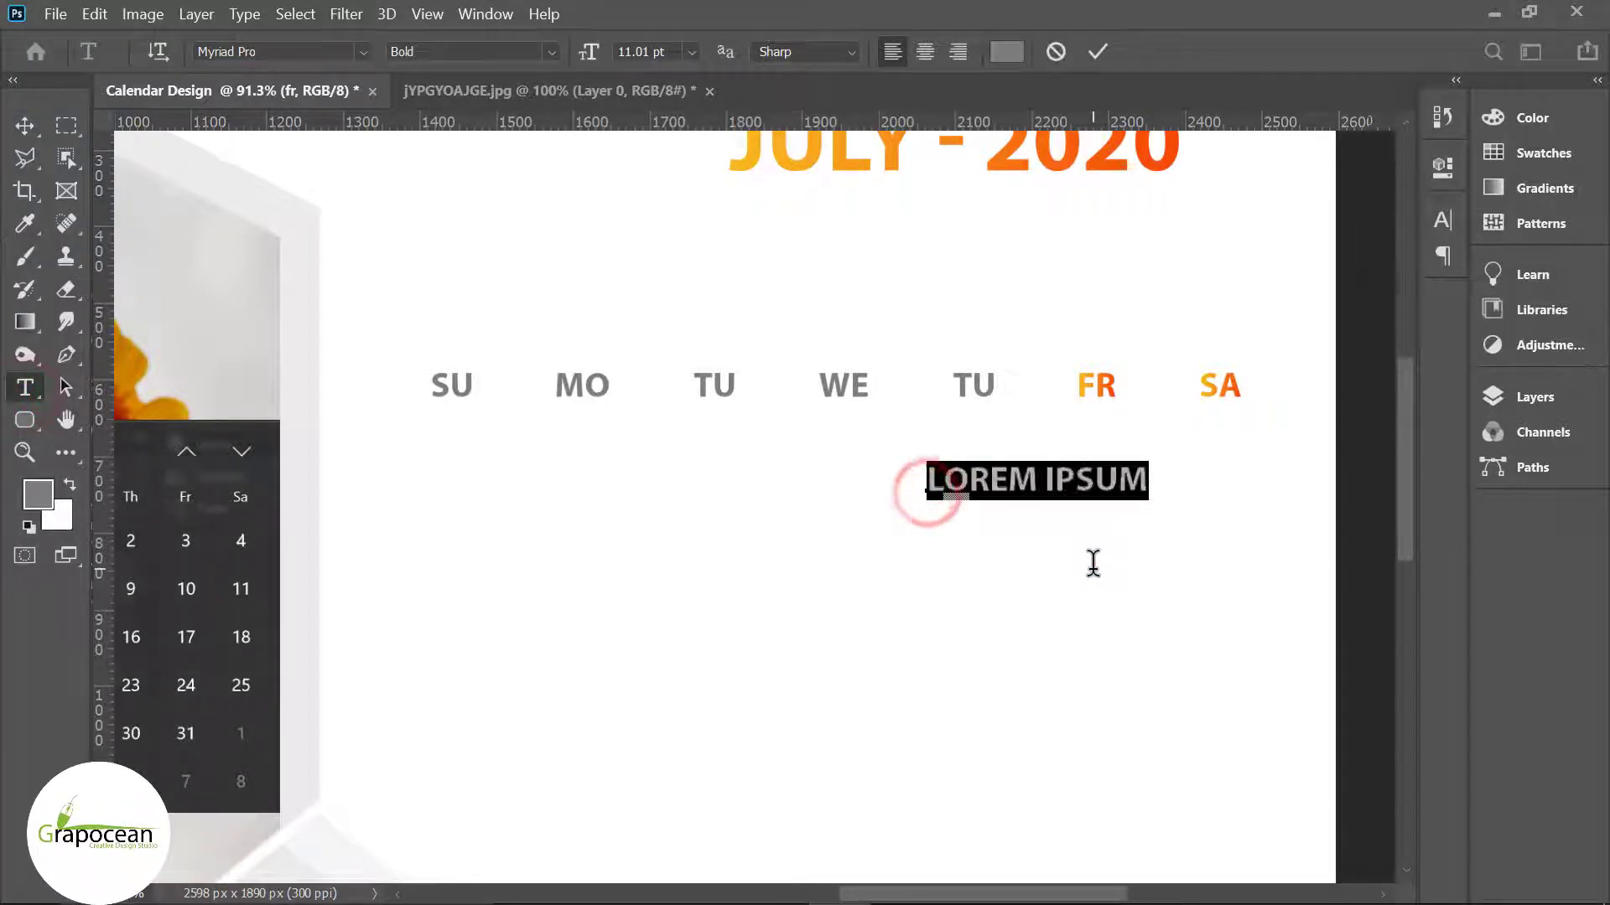
pyautogui.press('BackSpace')
pyautogui.write('1')
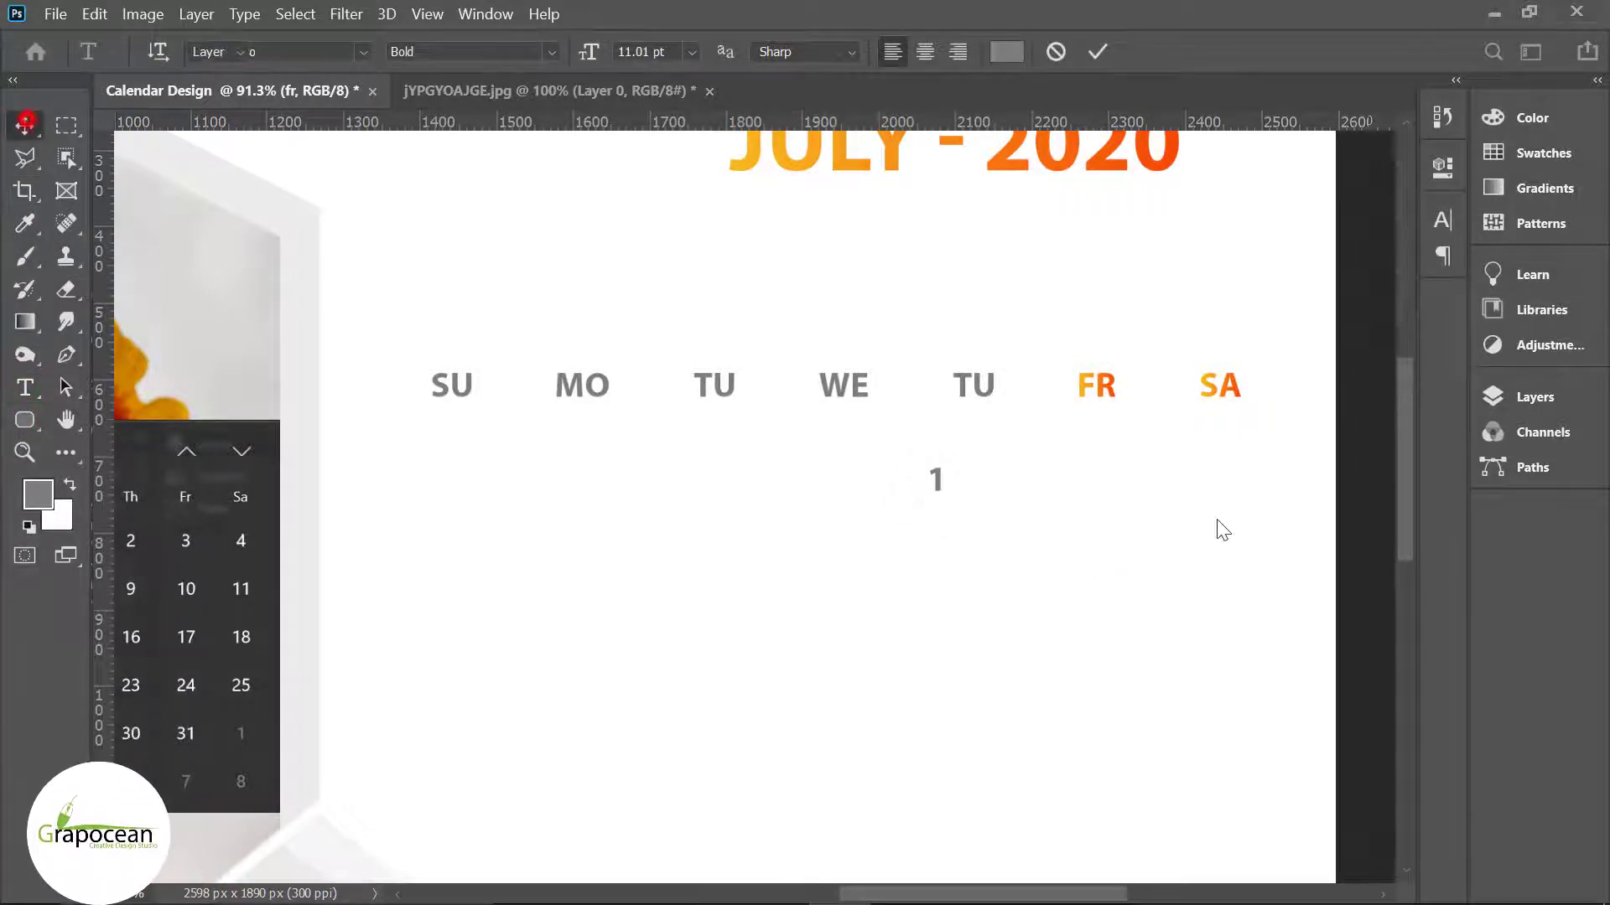
pyautogui.scroll(1, 973, 474)
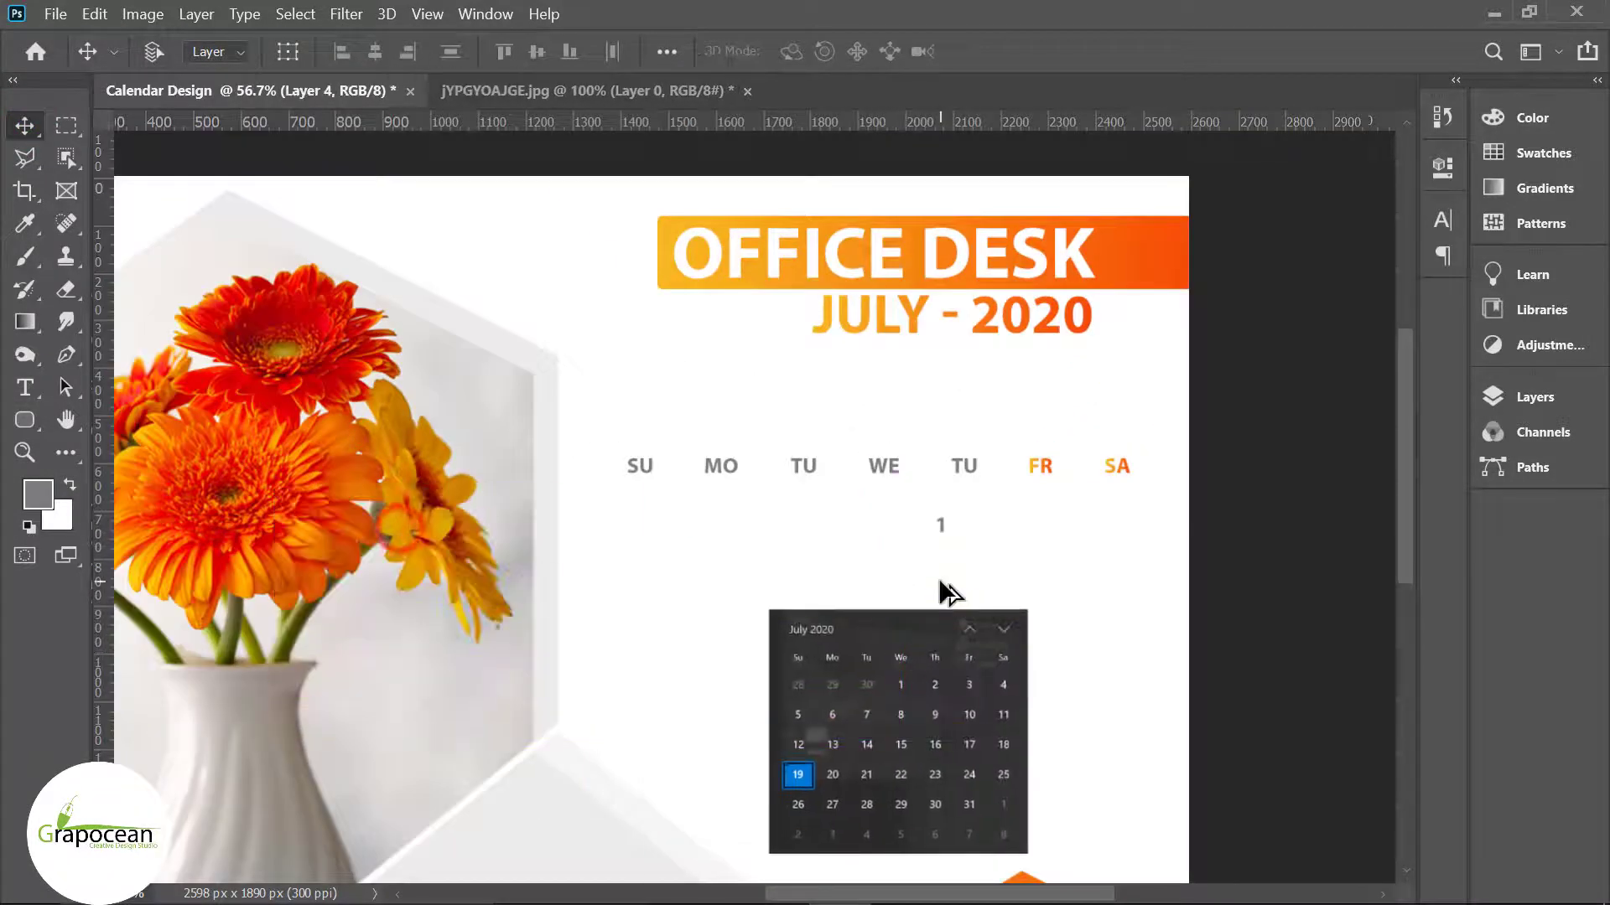
pyautogui.scroll(1, 930, 490)
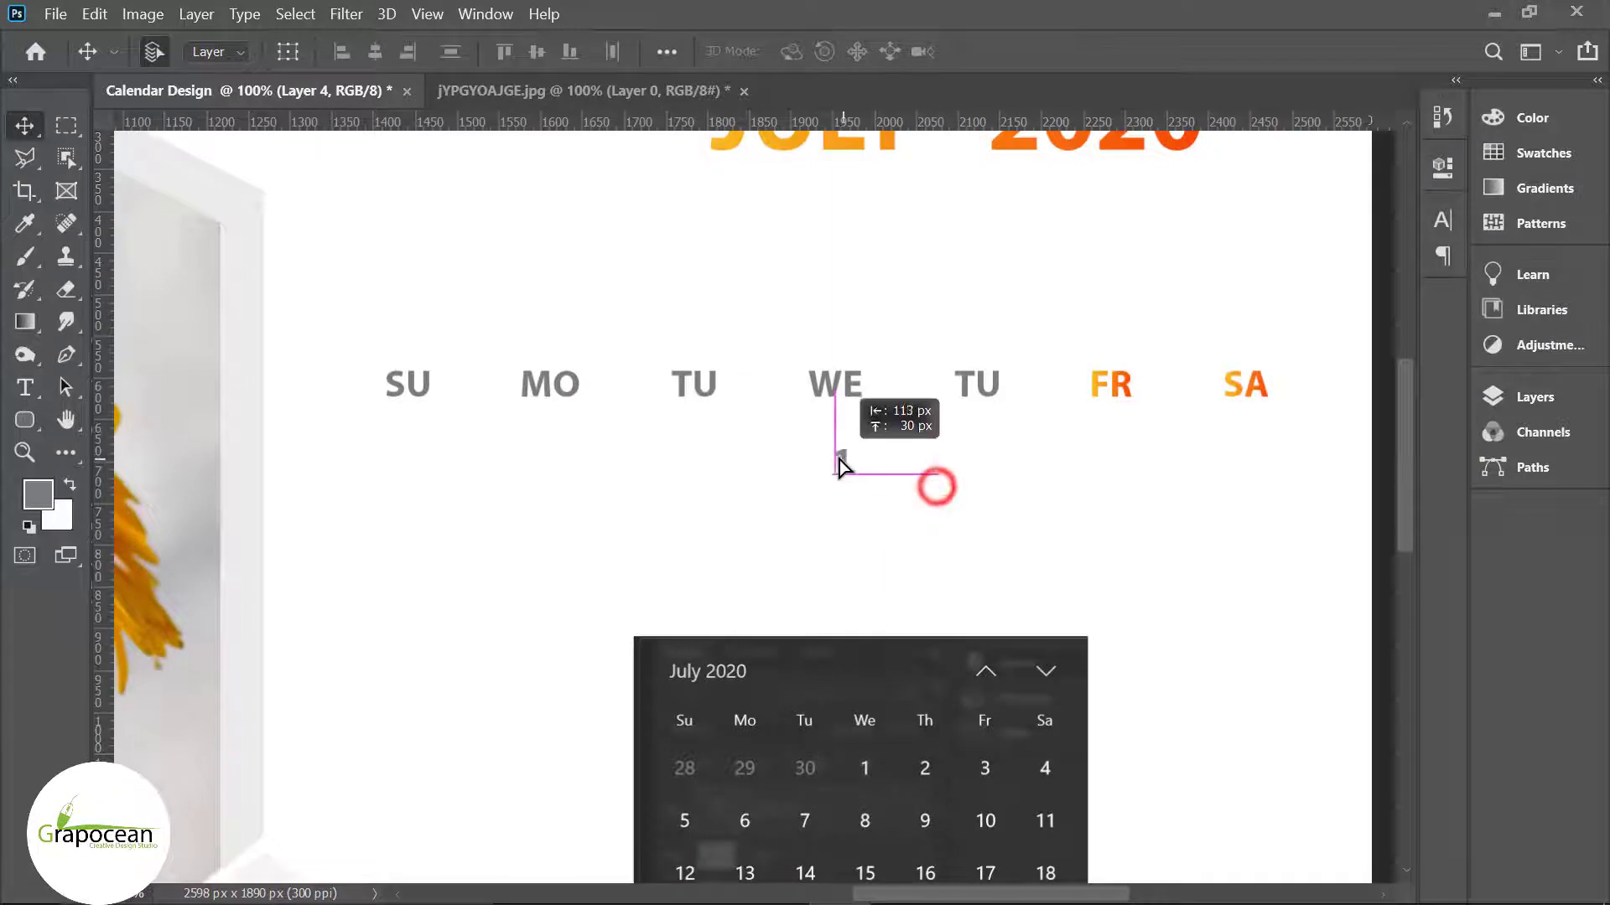
pyautogui.moveTo(838, 462); pyautogui.dragTo(980, 462)
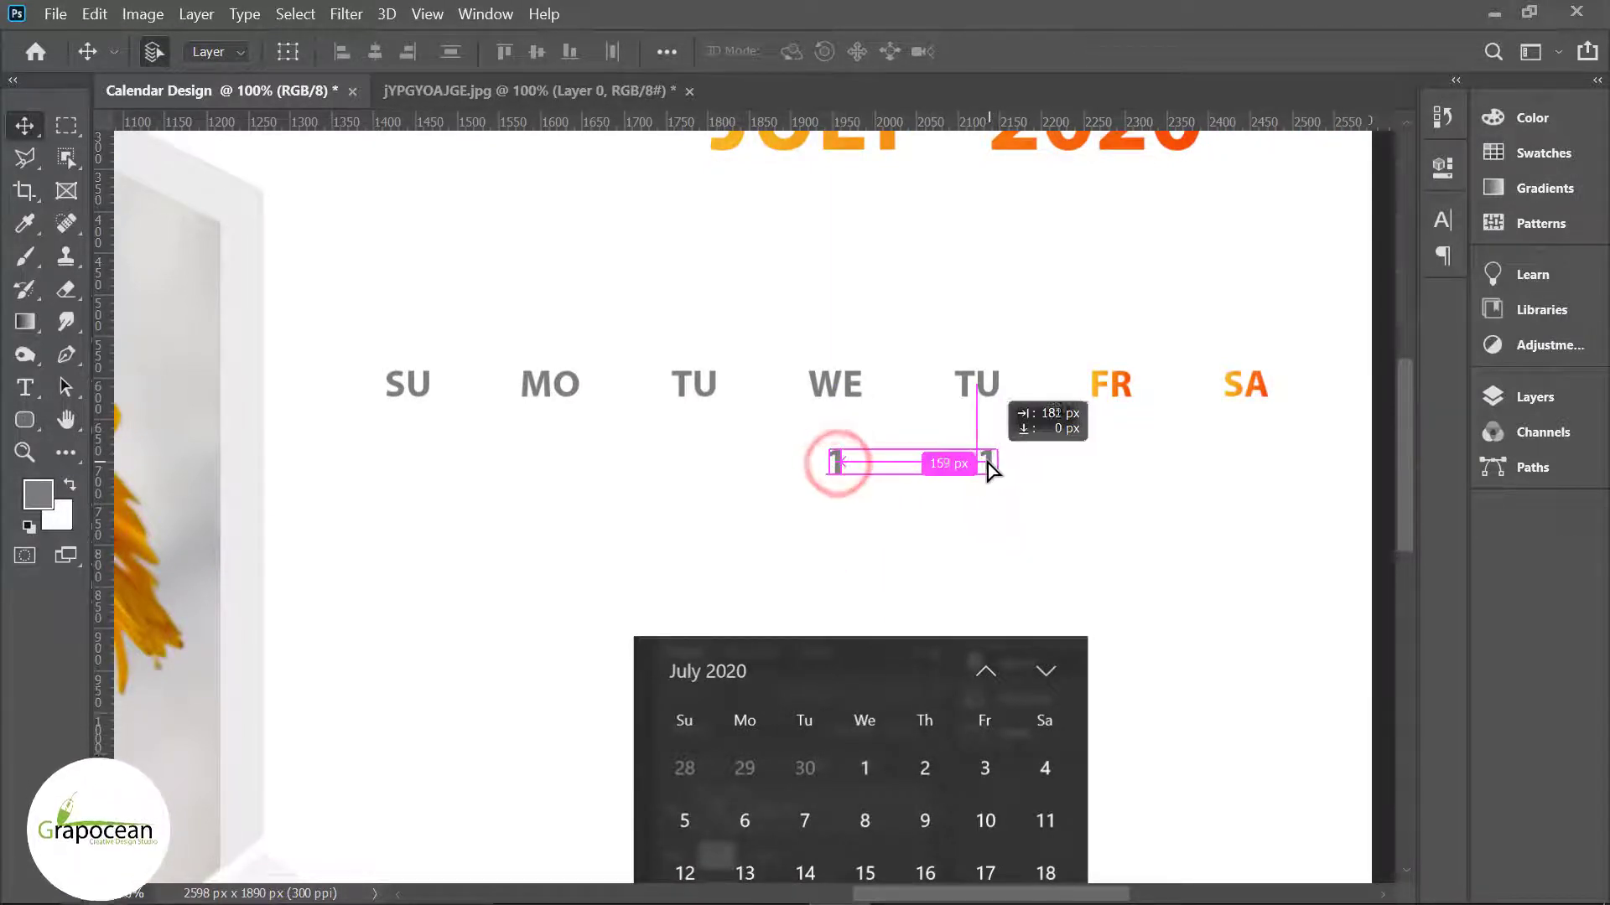
# Duplicate the 1 under the second TU heading and retype it as 2.
pyautogui.scroll(3, 998, 485)
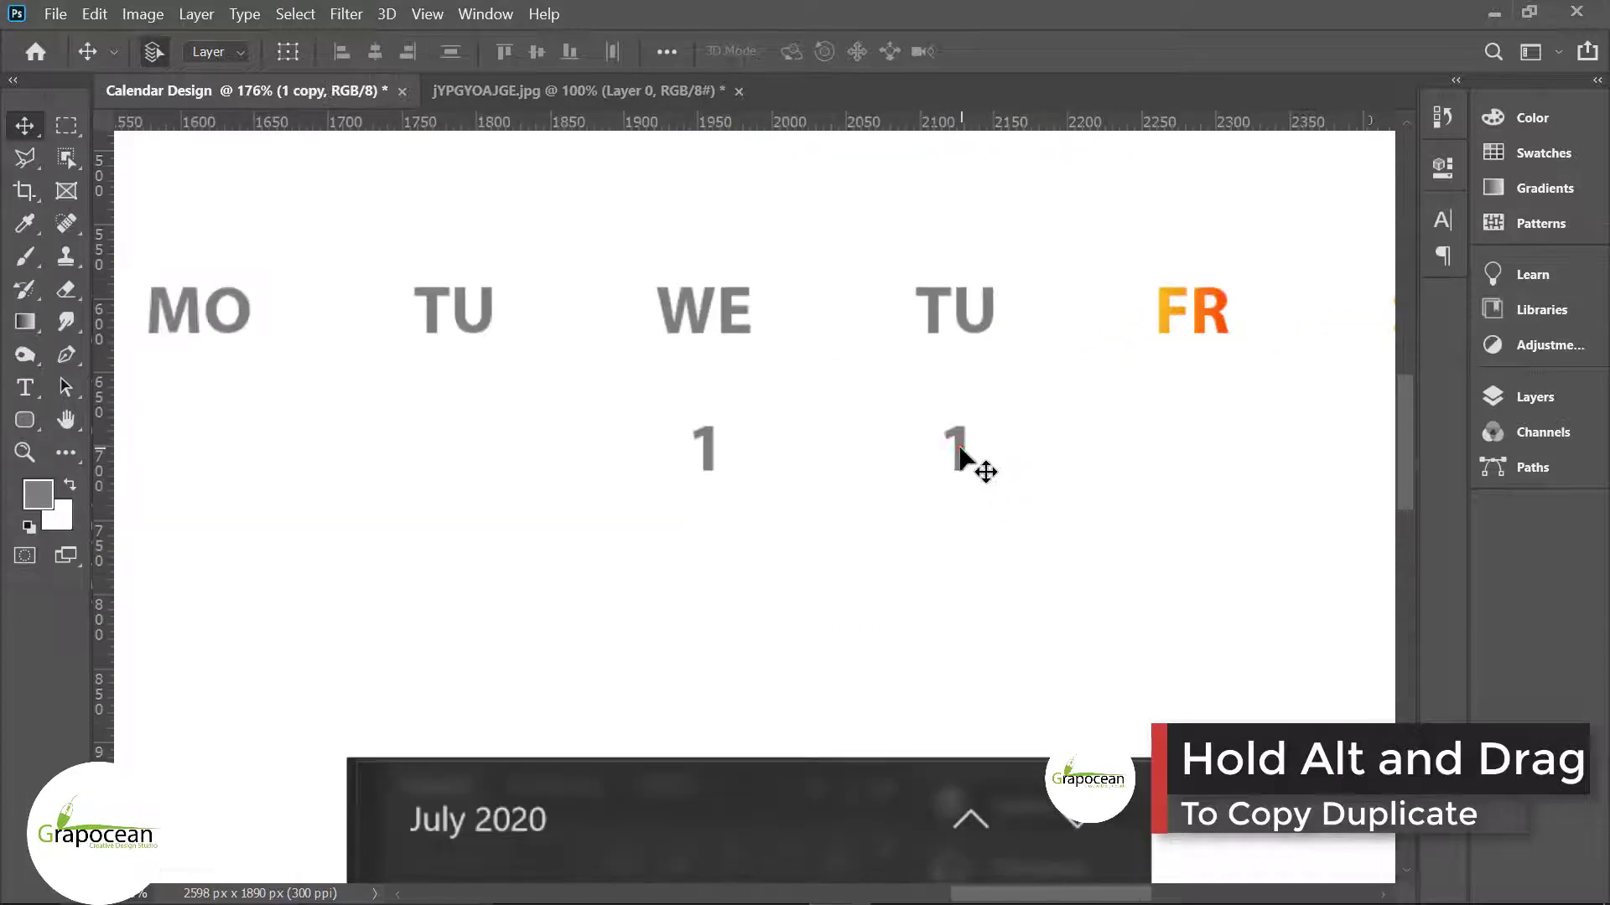
pyautogui.moveTo(952, 441); pyautogui.dragTo(955, 444)
pyautogui.click(25, 387)
pyautogui.moveTo(944, 447); pyautogui.dragTo(1004, 451)
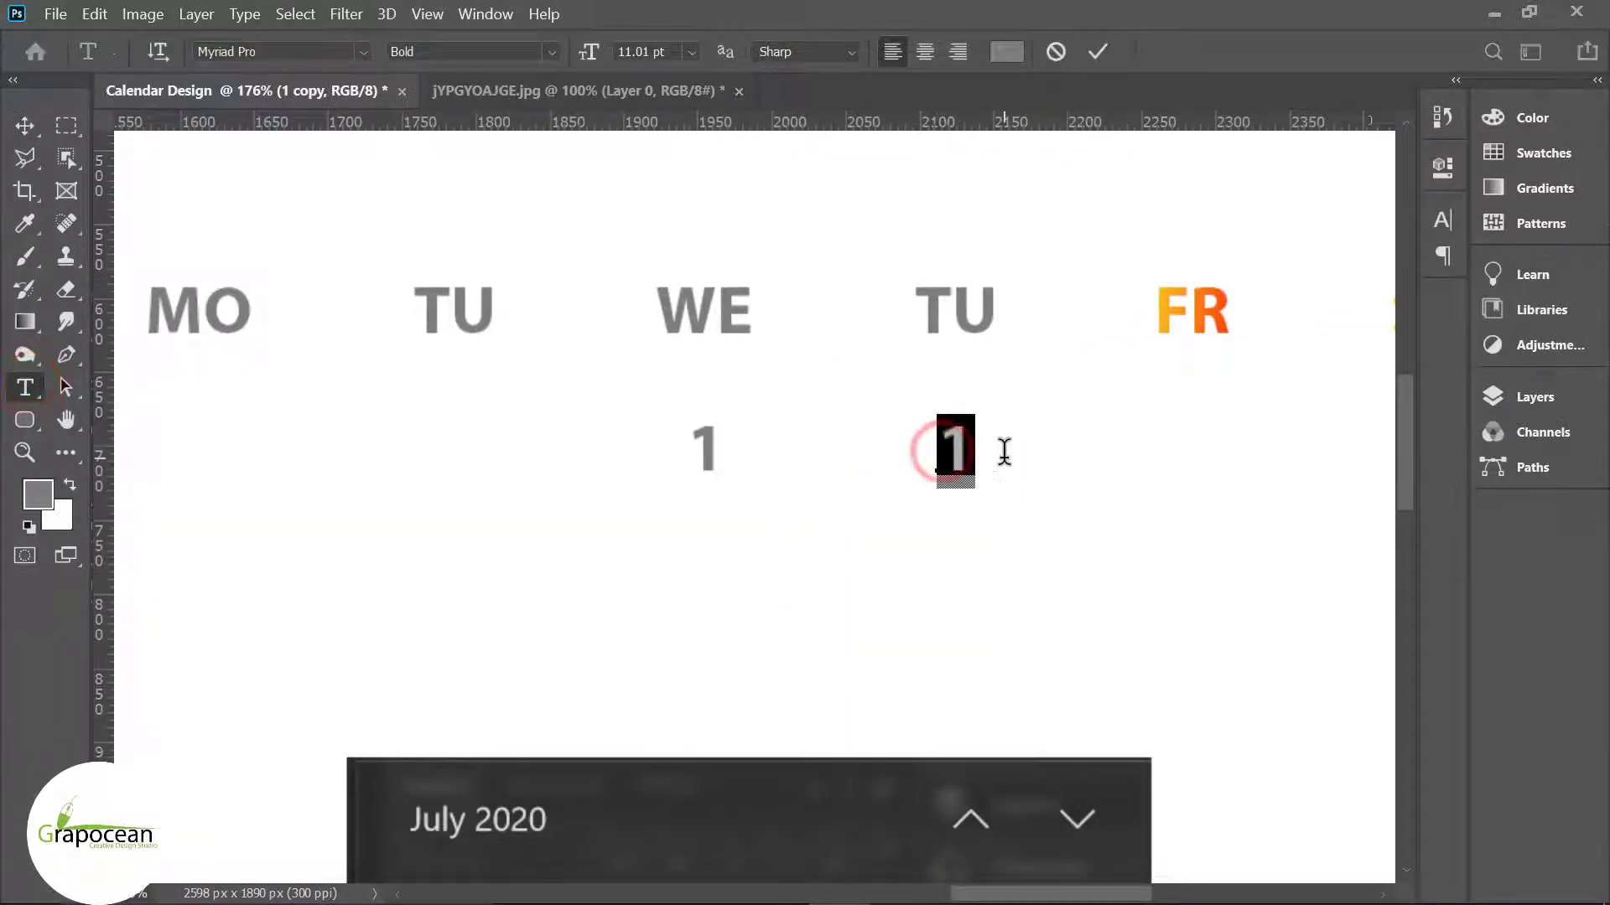
pyautogui.write('2')
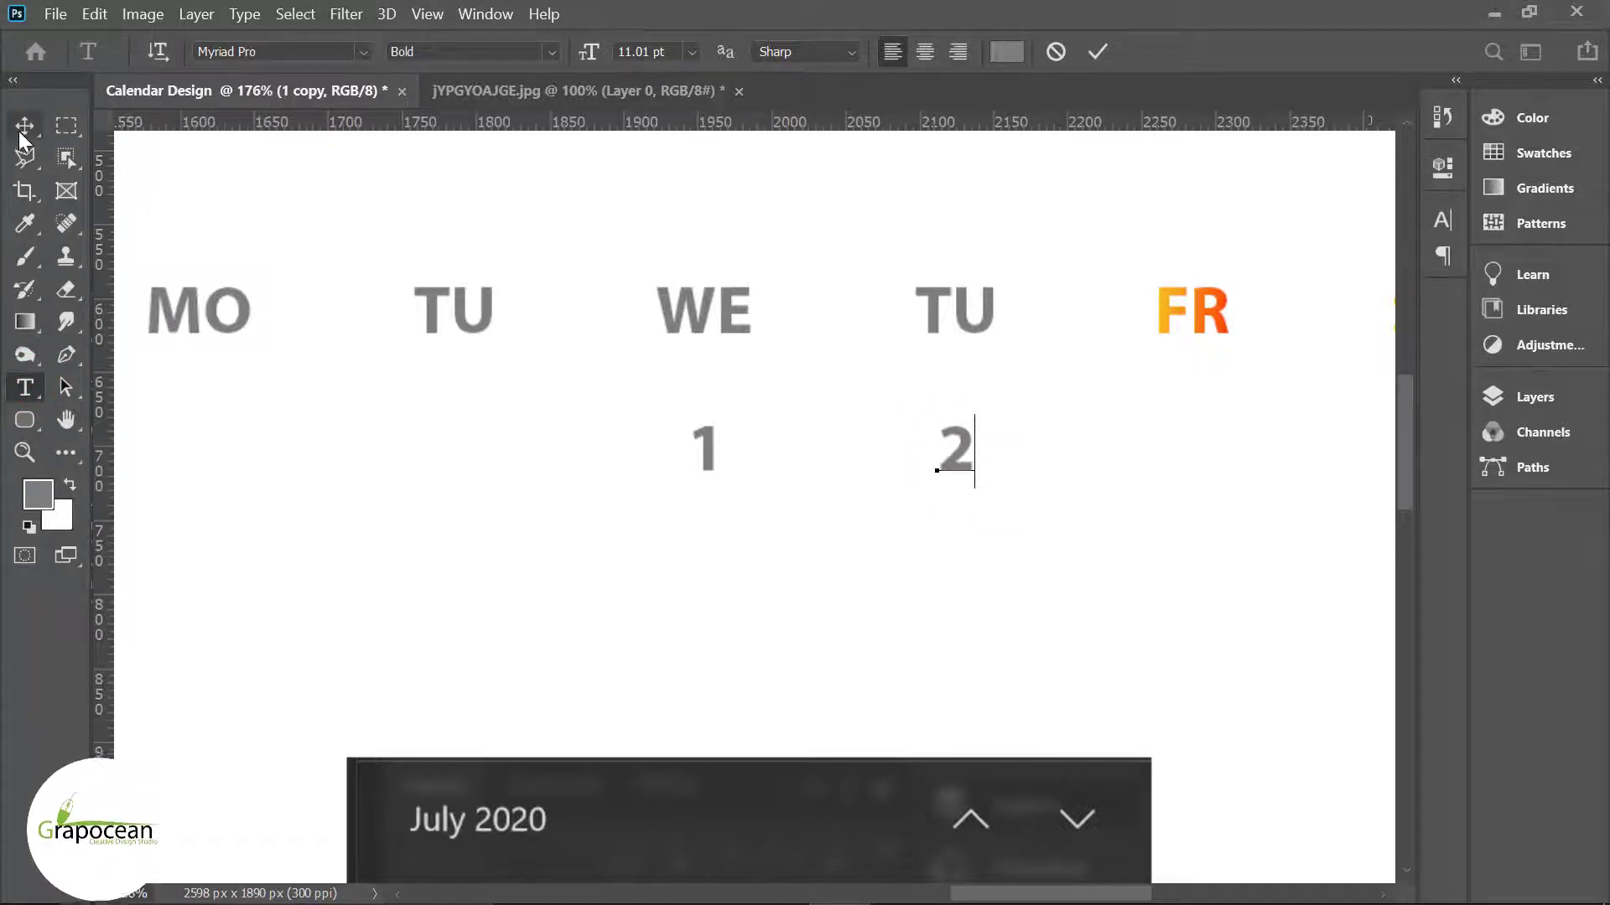
pyautogui.click(24, 126)
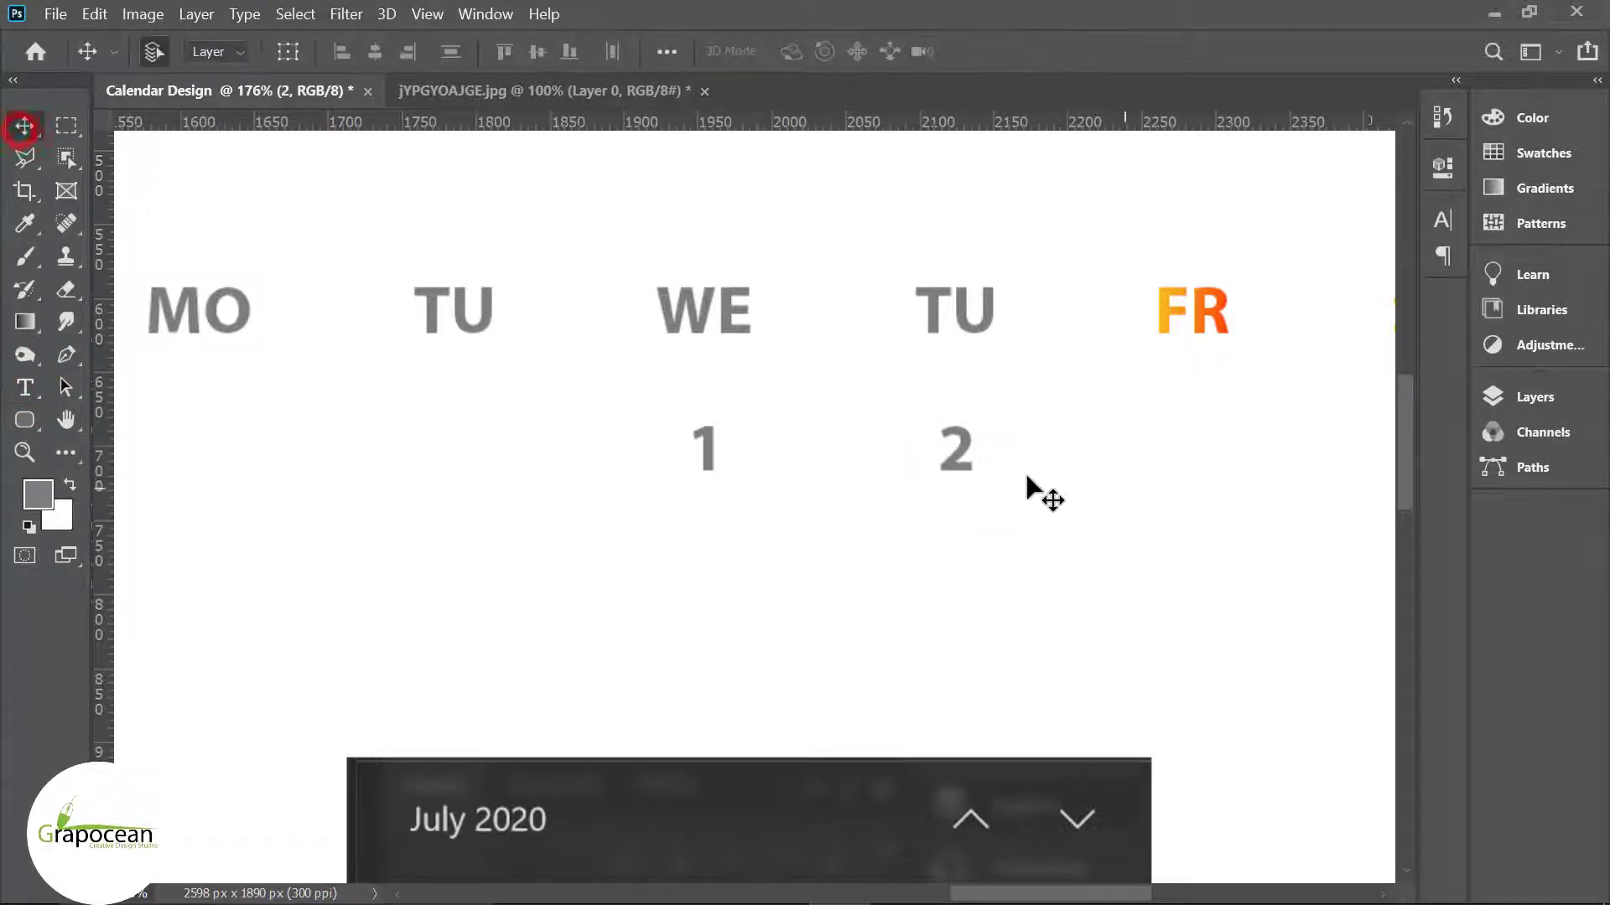
pyautogui.click(1542, 398)
pyautogui.click(1182, 312)
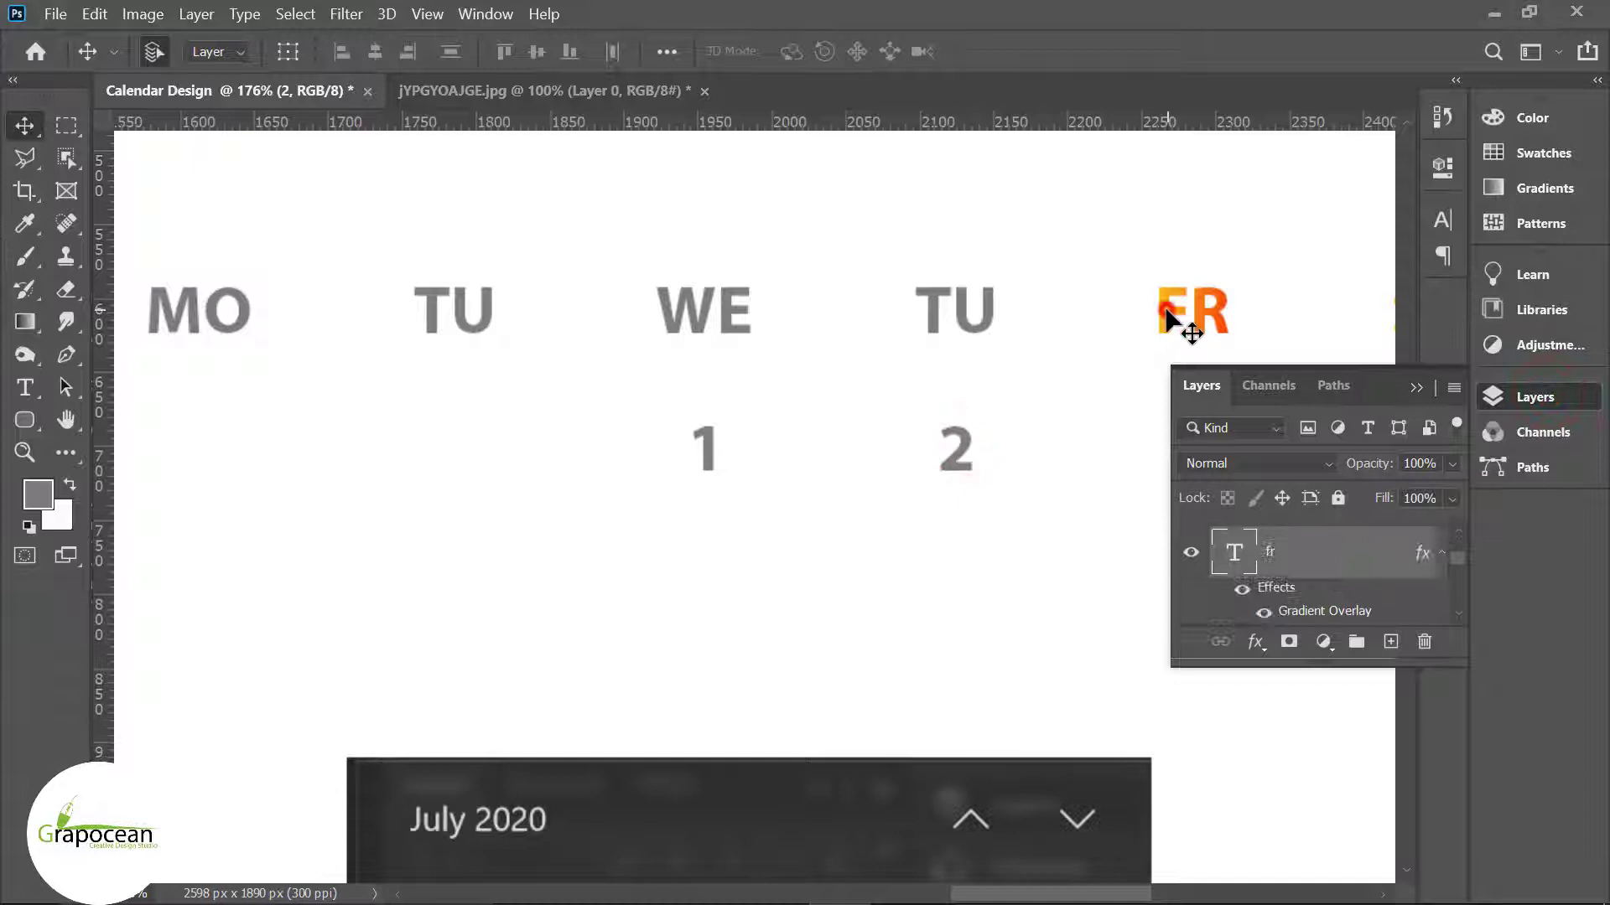
# Copy the FR heading's gradient style and duplicate the 2 under FR as date 3.
pyautogui.rightClick(1345, 562)
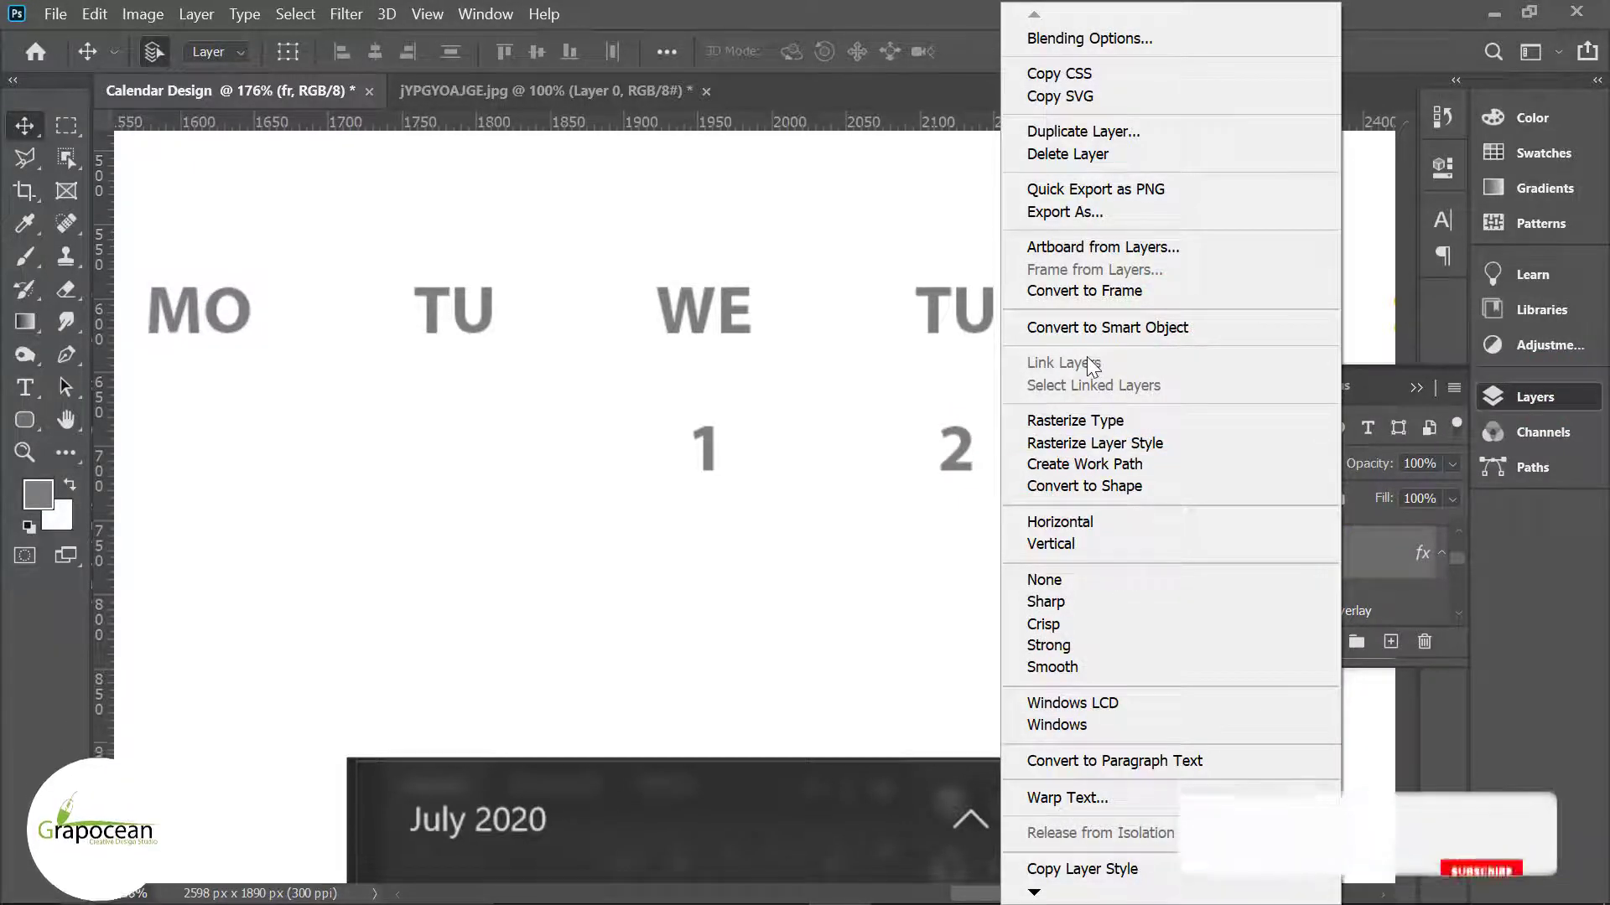
pyautogui.click(1075, 870)
pyautogui.click(964, 444)
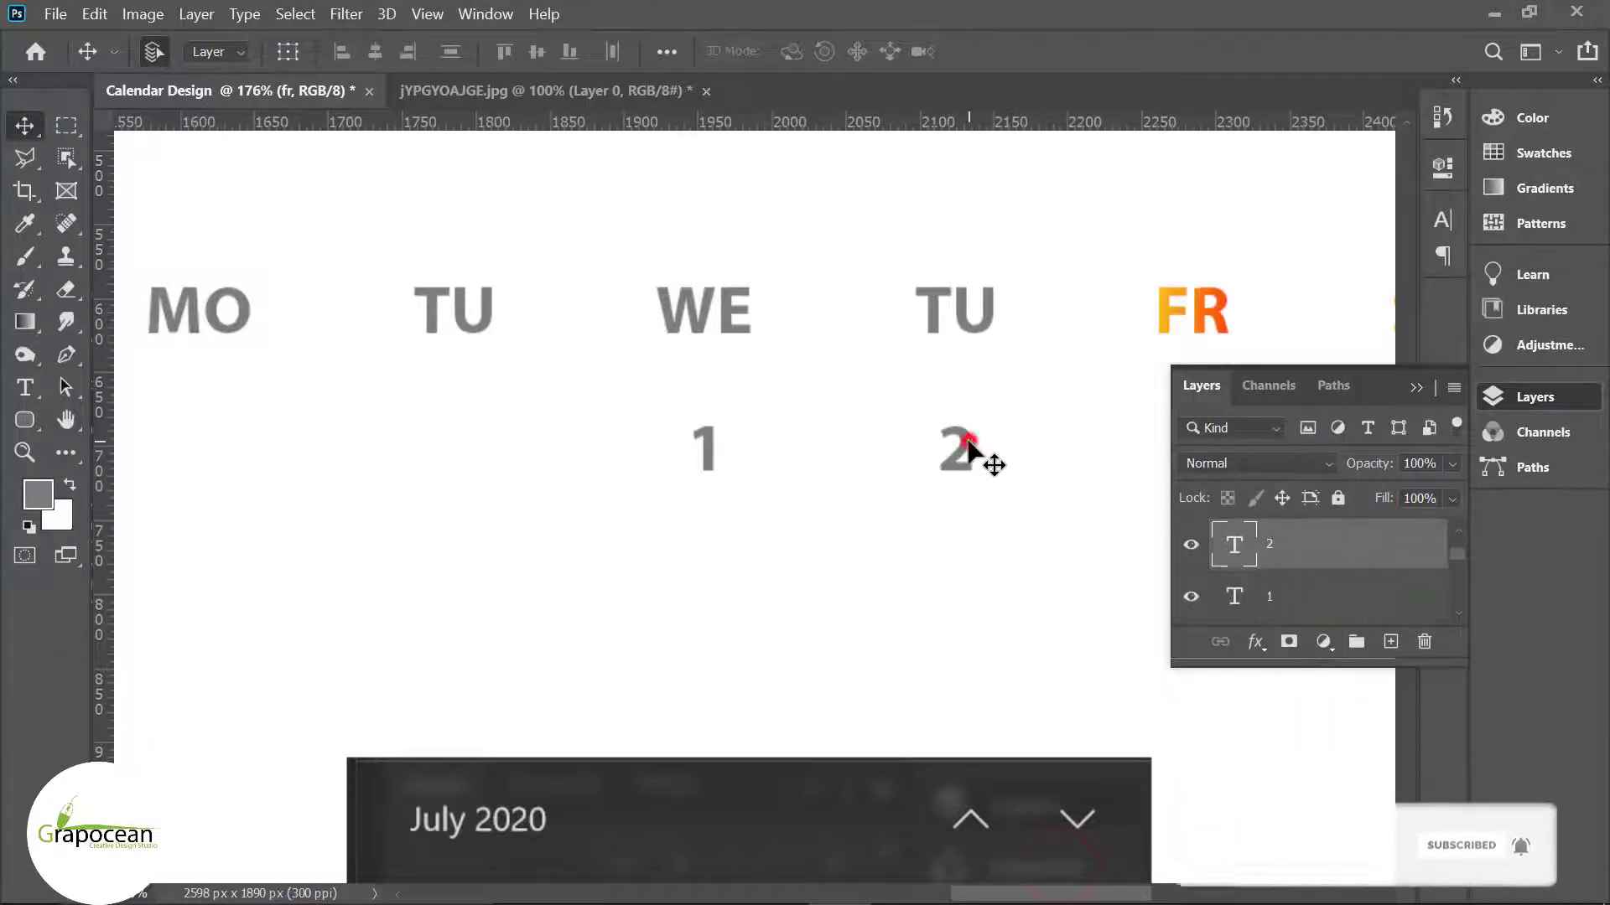
pyautogui.click(1417, 384)
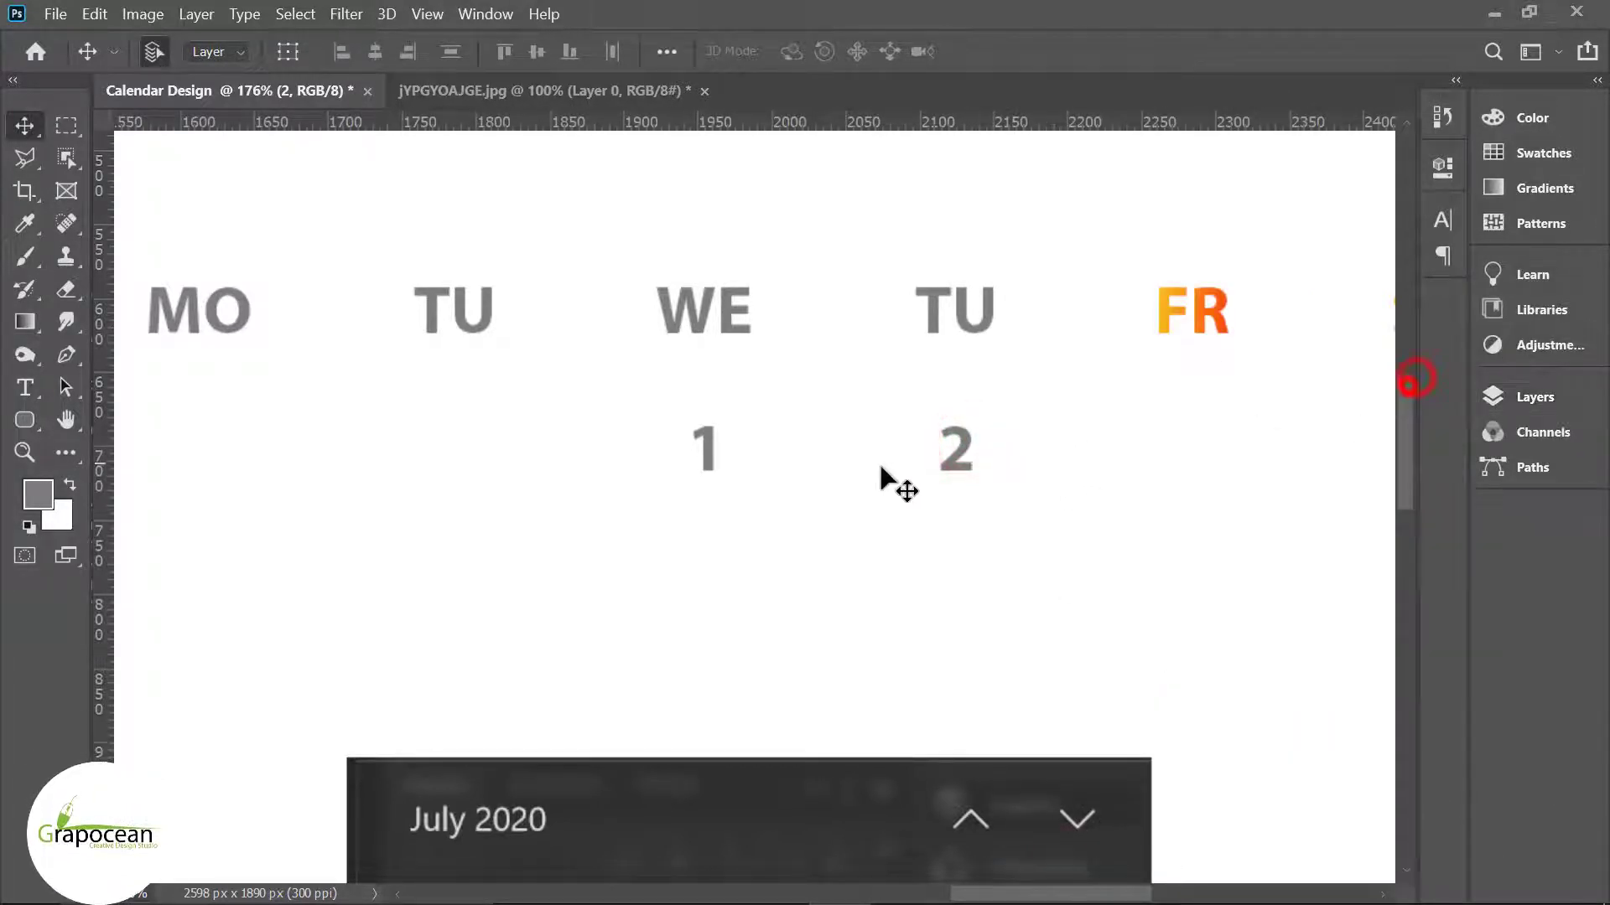
pyautogui.moveTo(964, 444)
pyautogui.mouseDown()
pyautogui.moveTo(1097, 460)
pyautogui.moveTo(978, 452)
pyautogui.moveTo(1218, 449)
pyautogui.mouseUp()
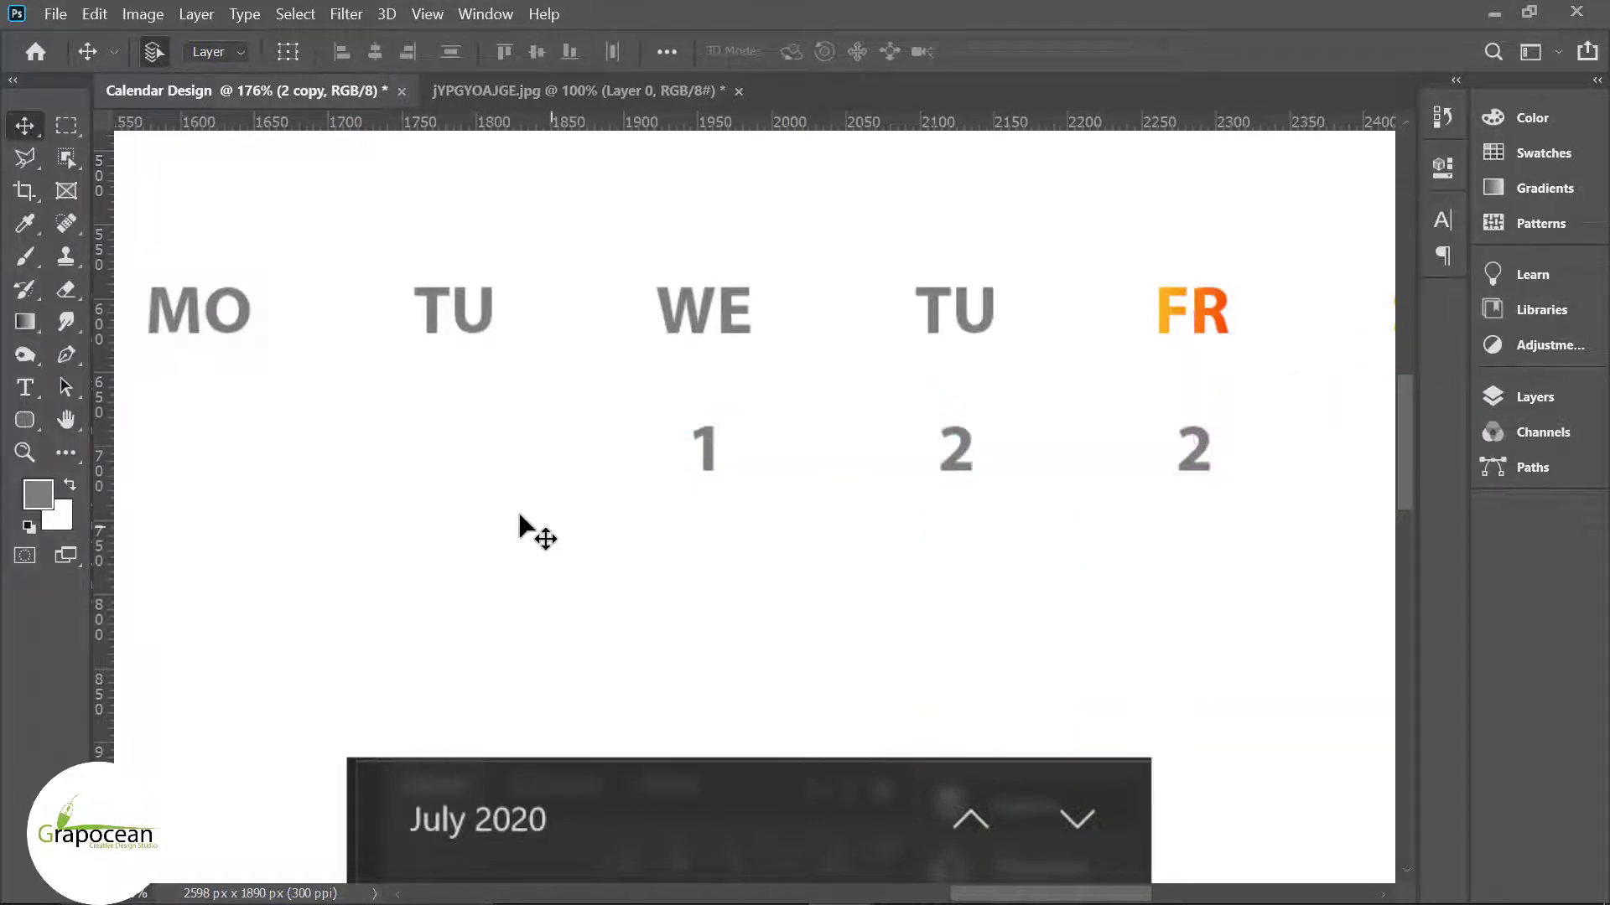
pyautogui.click(25, 387)
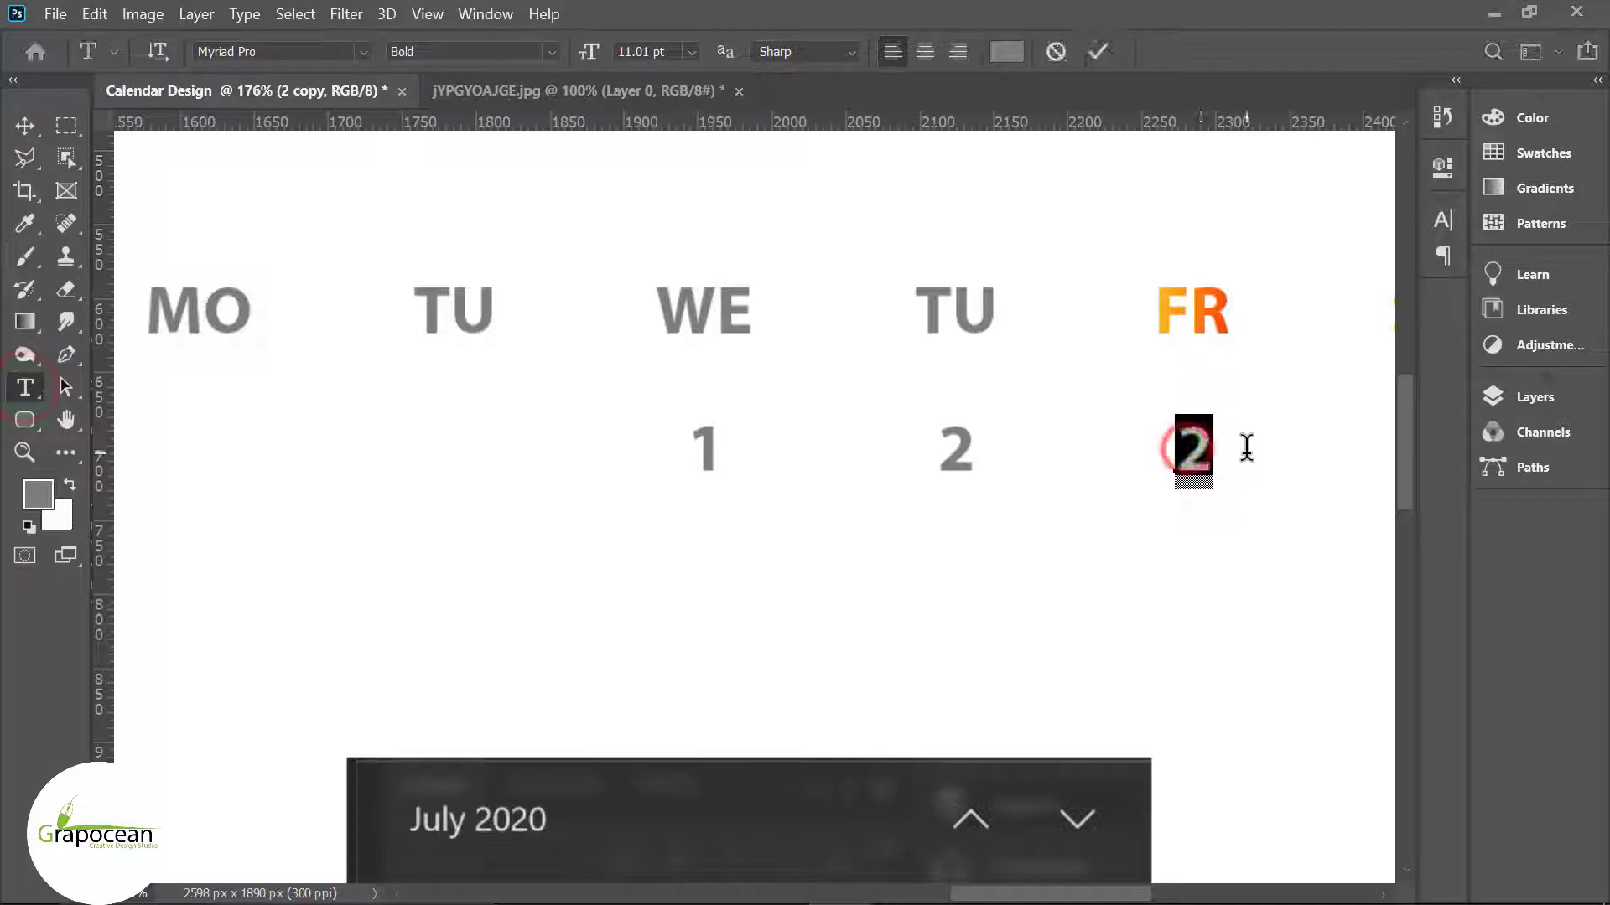
pyautogui.click(1193, 447)
pyautogui.write('3')
pyautogui.click(24, 126)
# Align the 3 under FR and give it the orange gradient layer style.
pyautogui.scroll(-3, 524, 532)
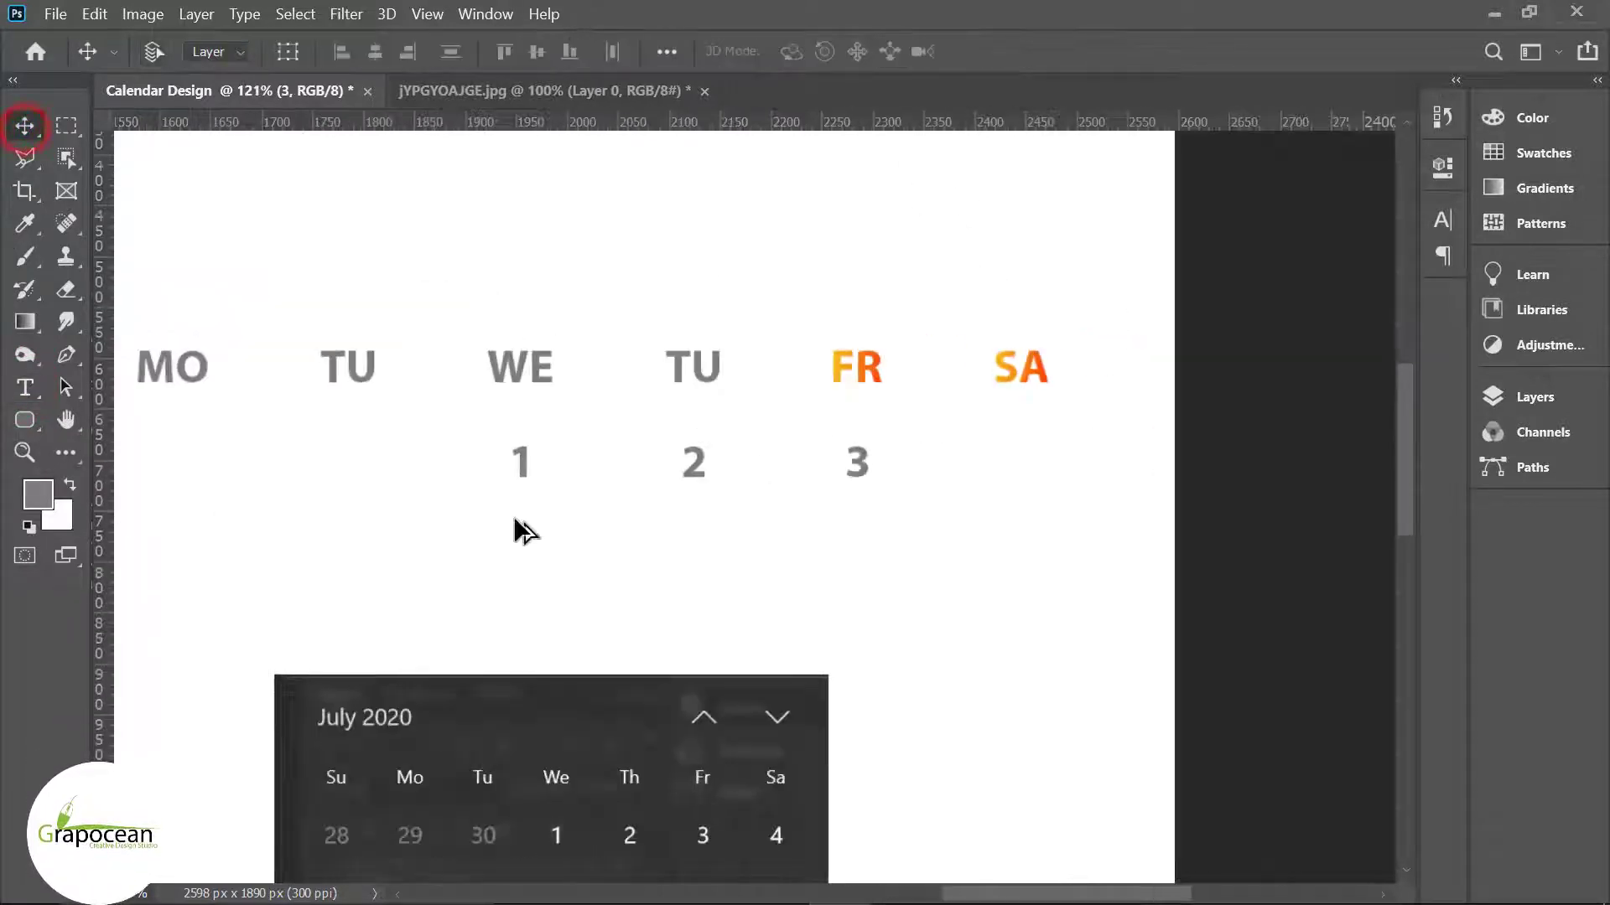
pyautogui.click(1535, 396)
pyautogui.rightClick(1336, 543)
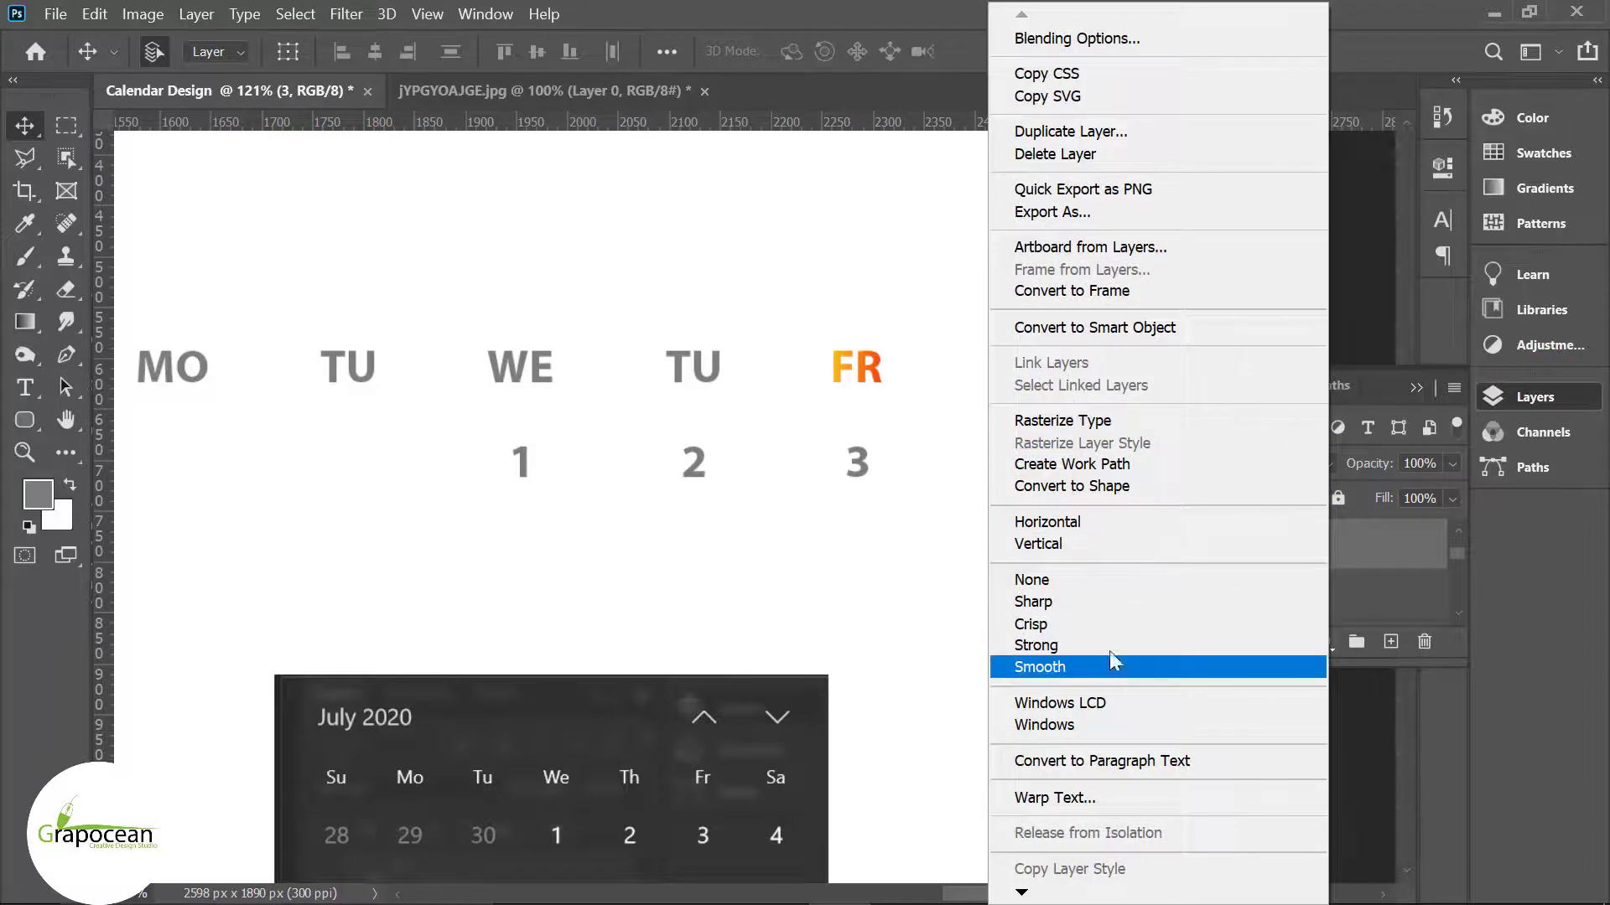
pyautogui.click(905, 575)
pyautogui.moveTo(860, 464); pyautogui.dragTo(862, 467)
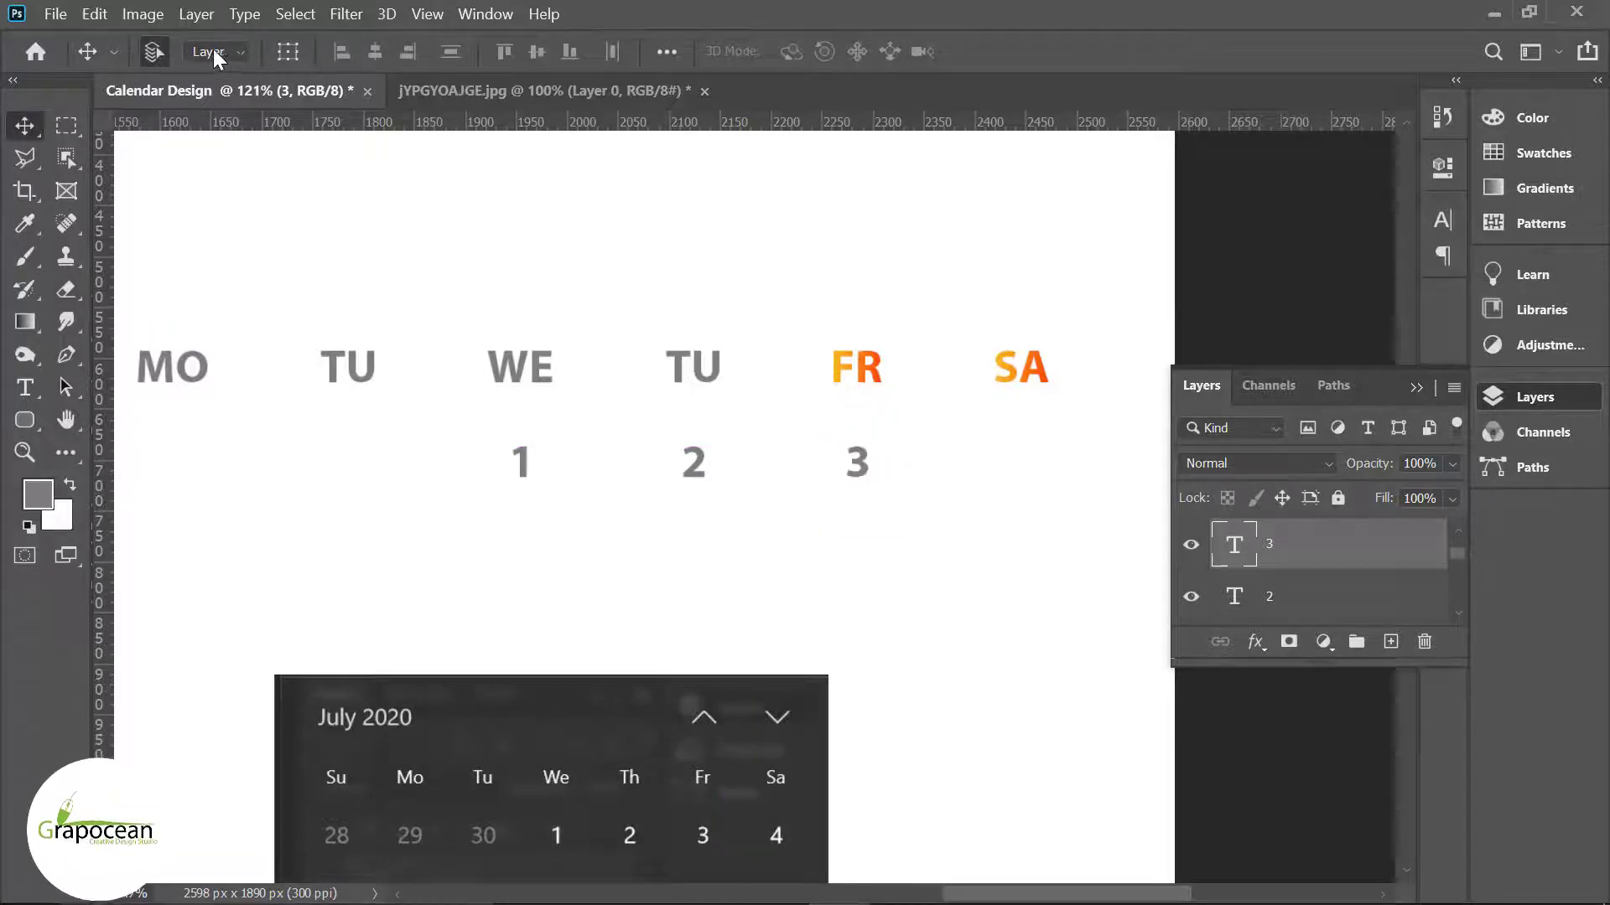
pyautogui.click(196, 15)
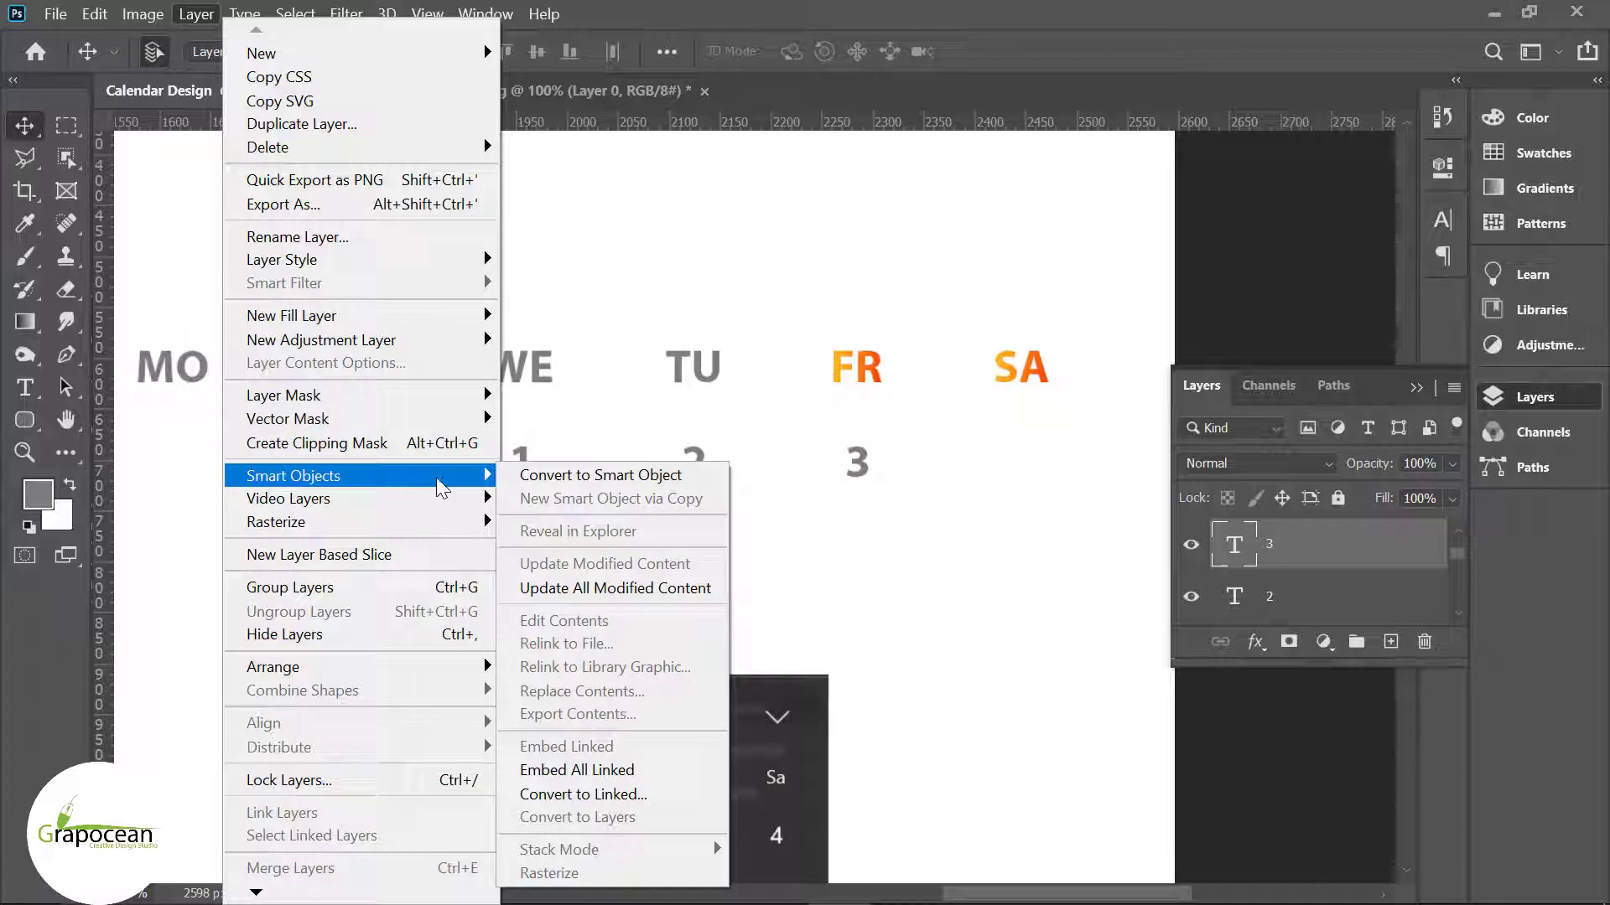
pyautogui.moveTo(282, 259)
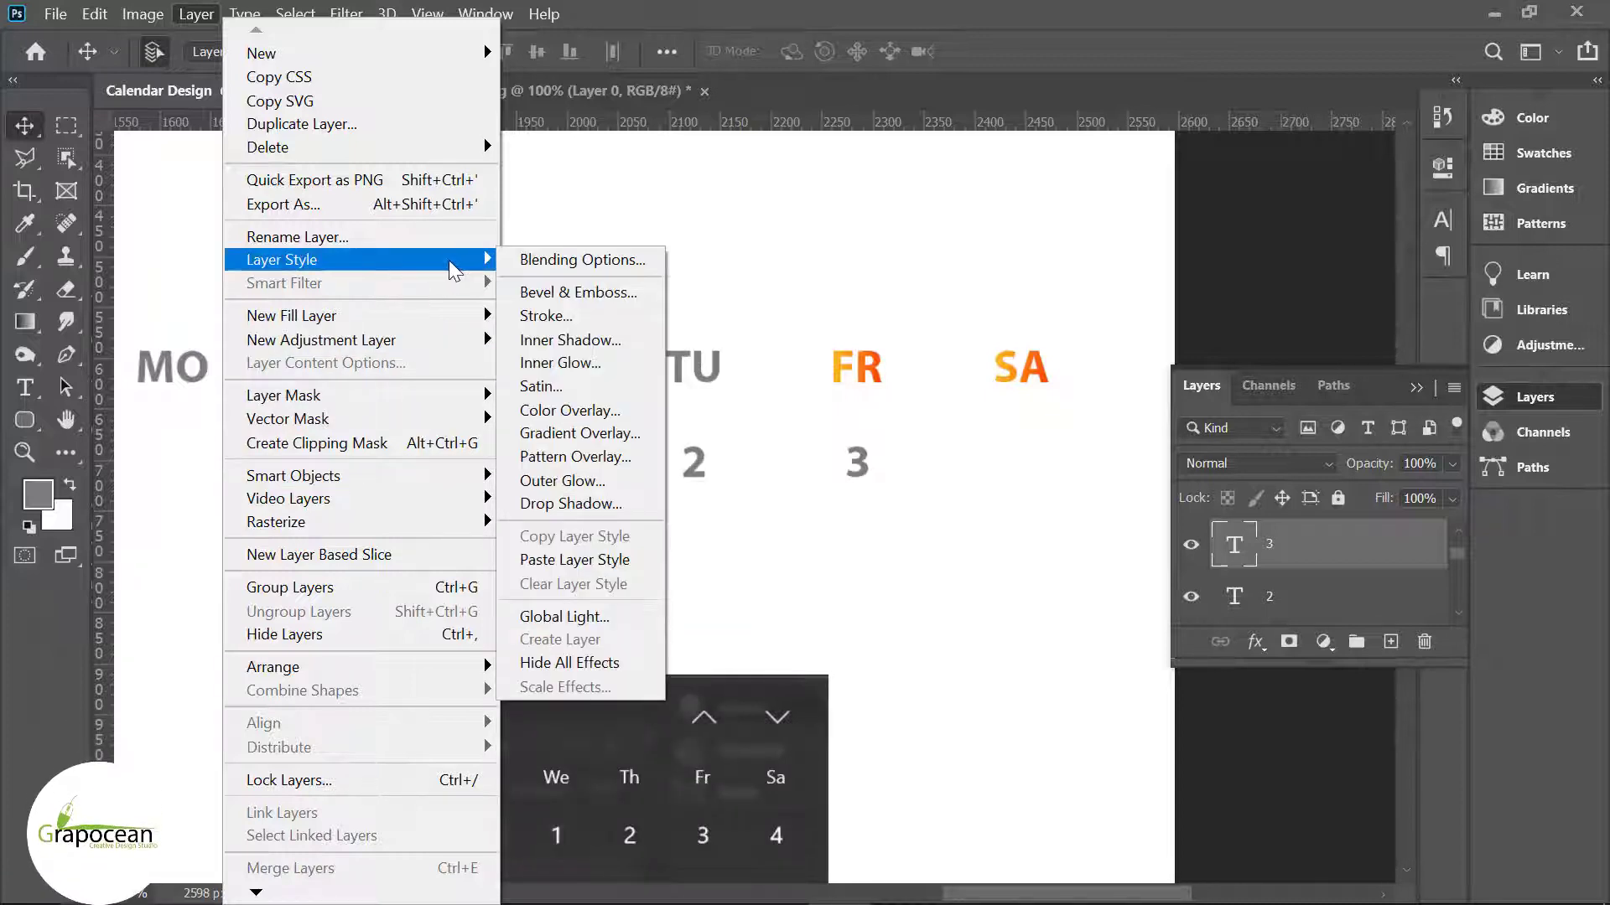
pyautogui.click(582, 563)
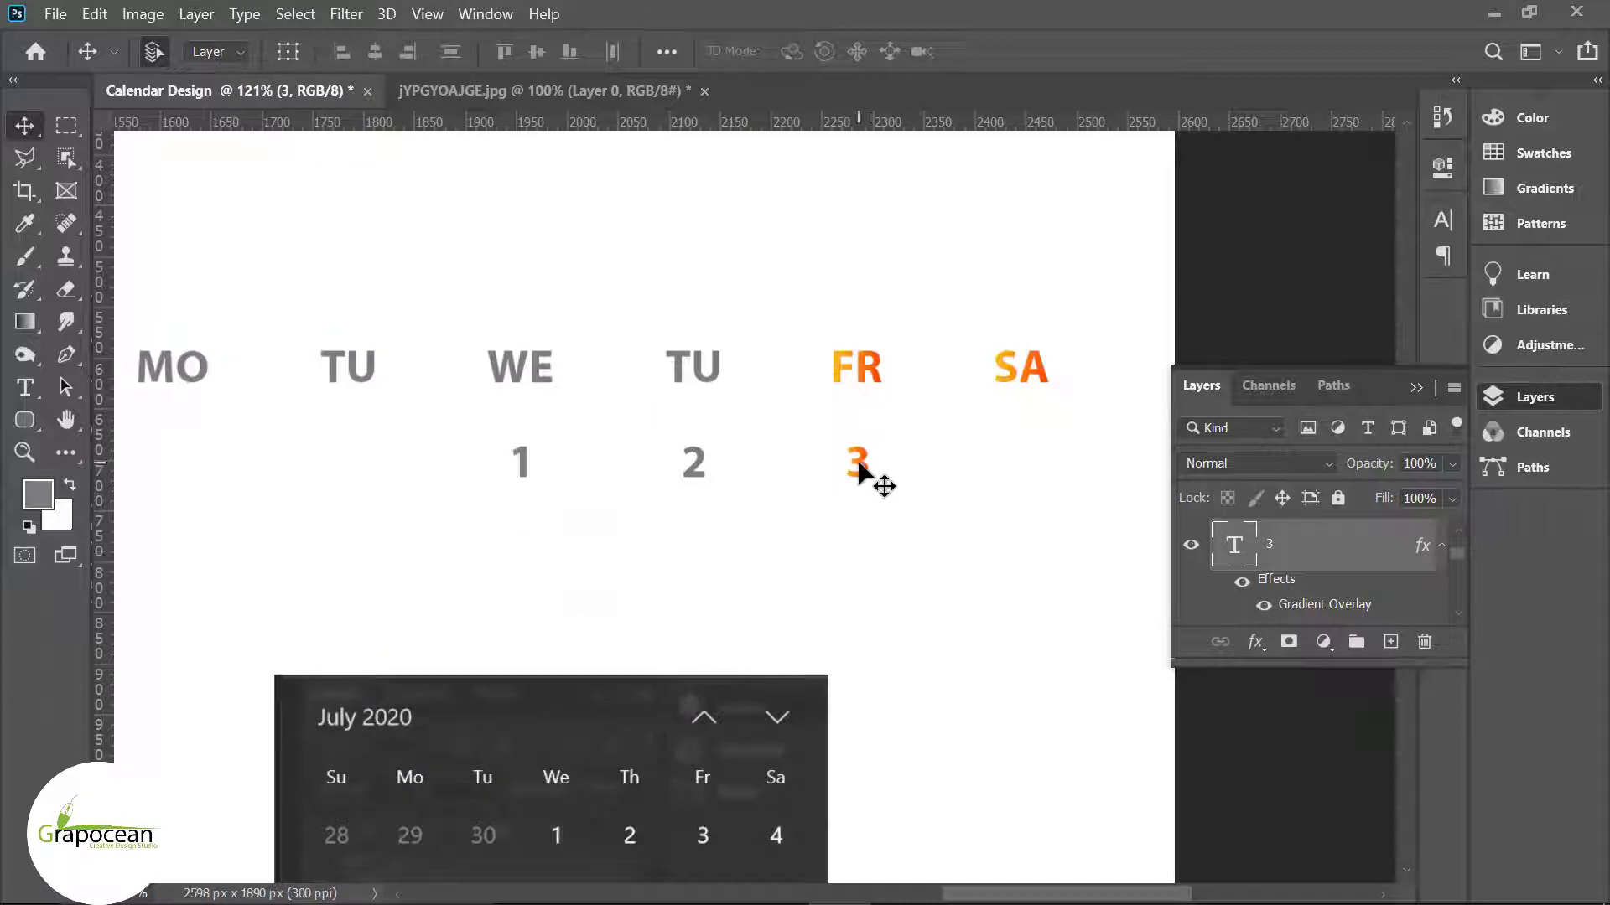
# Duplicate the orange 3 under SA and retype it as date 4.
pyautogui.moveTo(857, 462); pyautogui.dragTo(1029, 468)
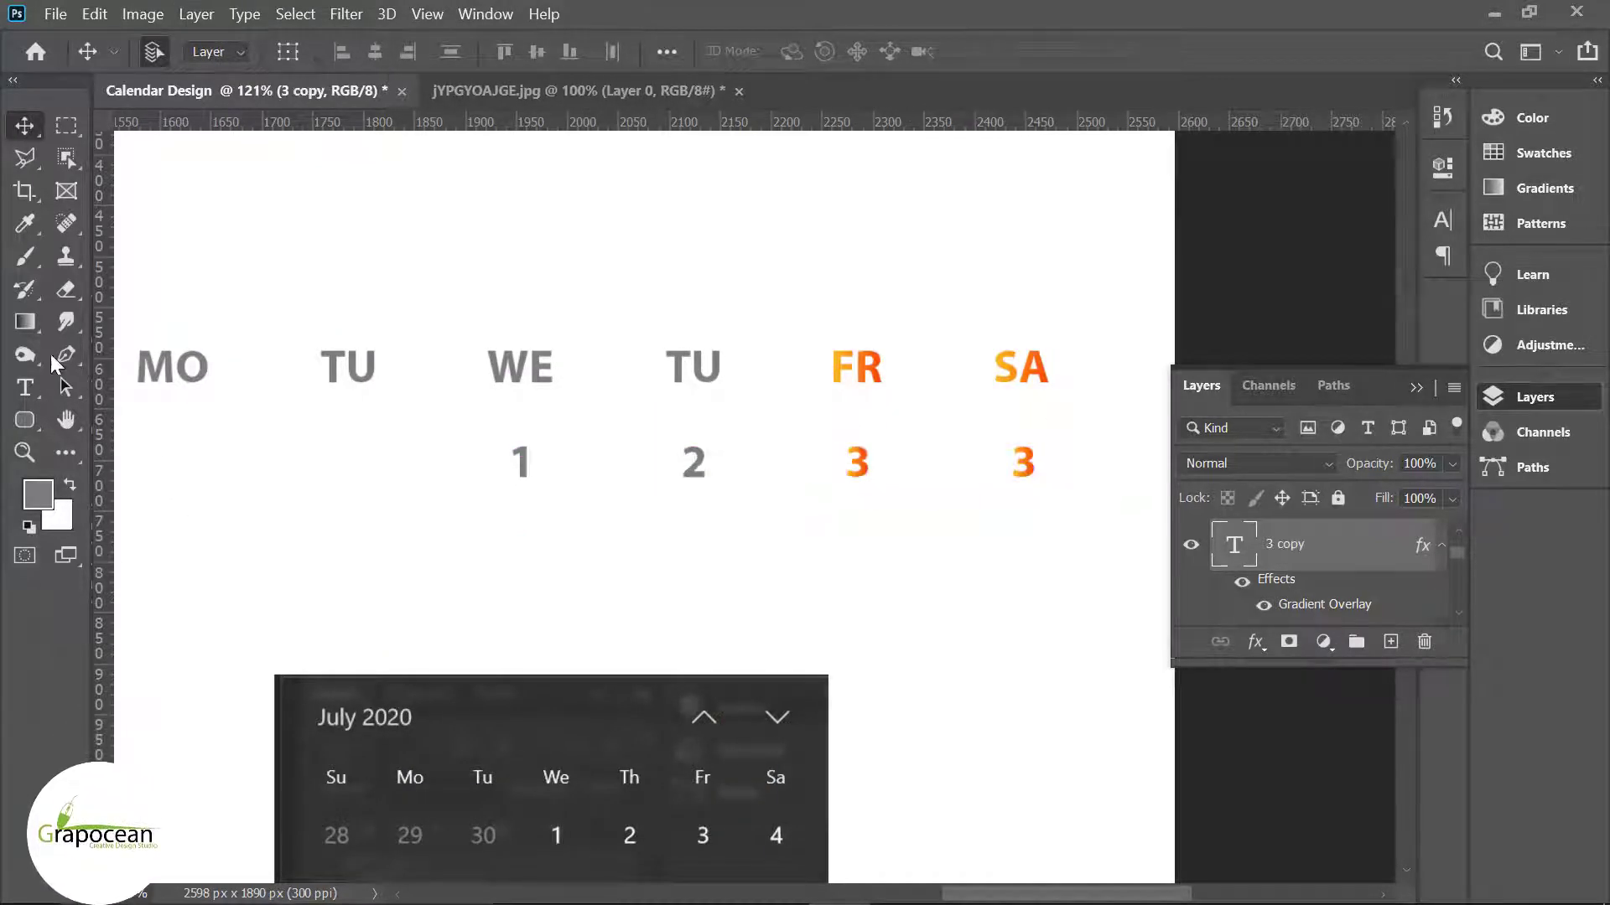
pyautogui.press('t')
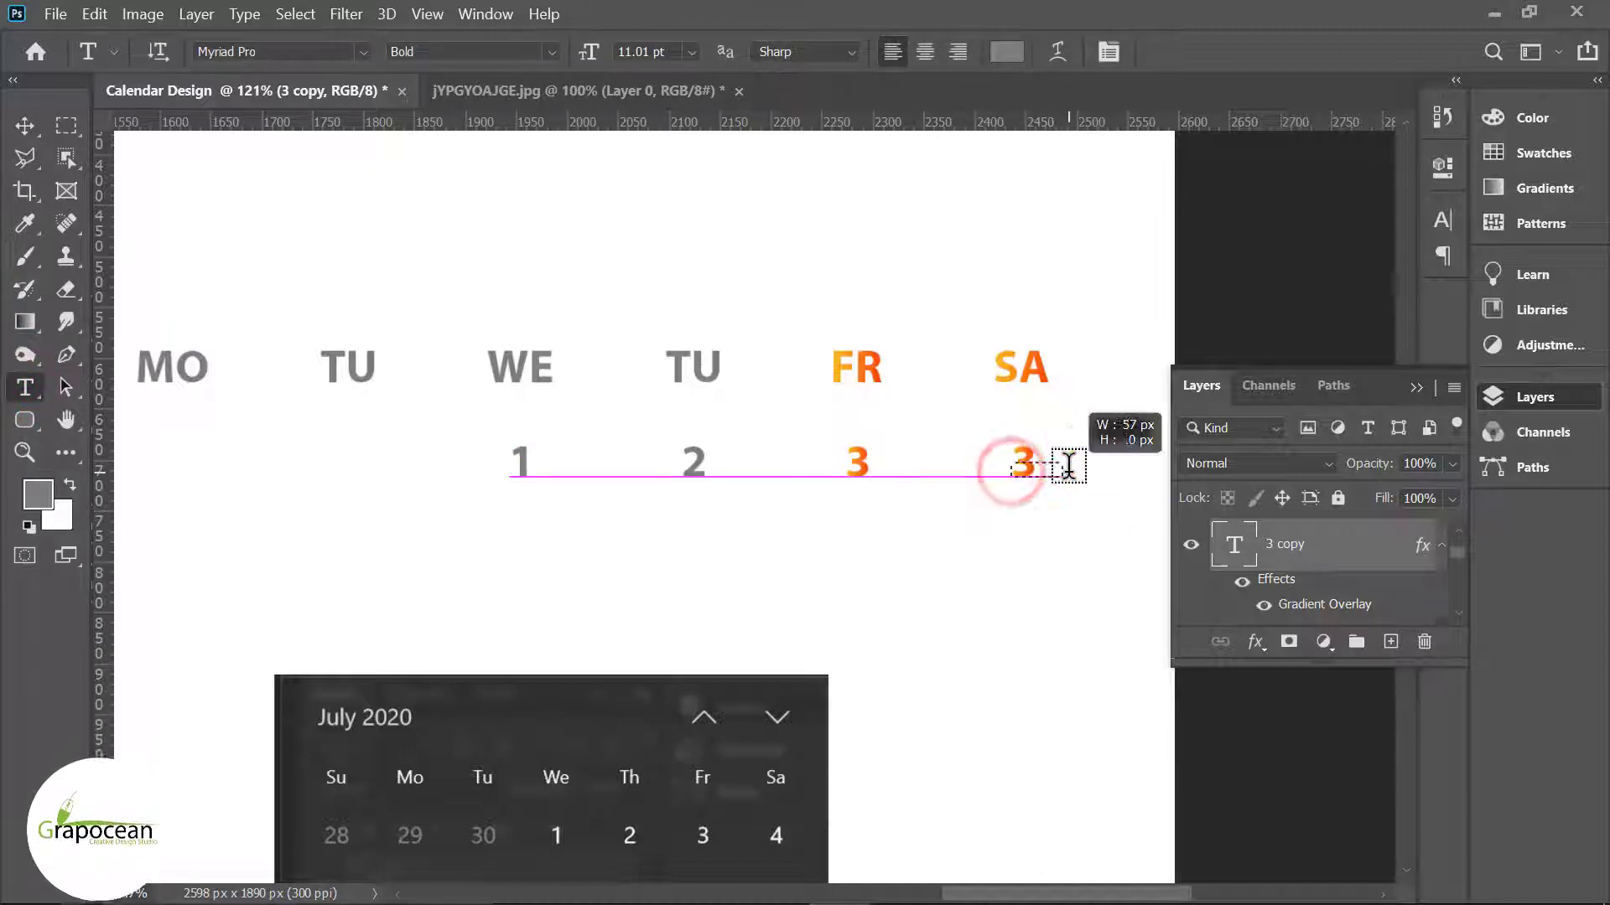
pyautogui.click(1069, 462)
pyautogui.click(1056, 51)
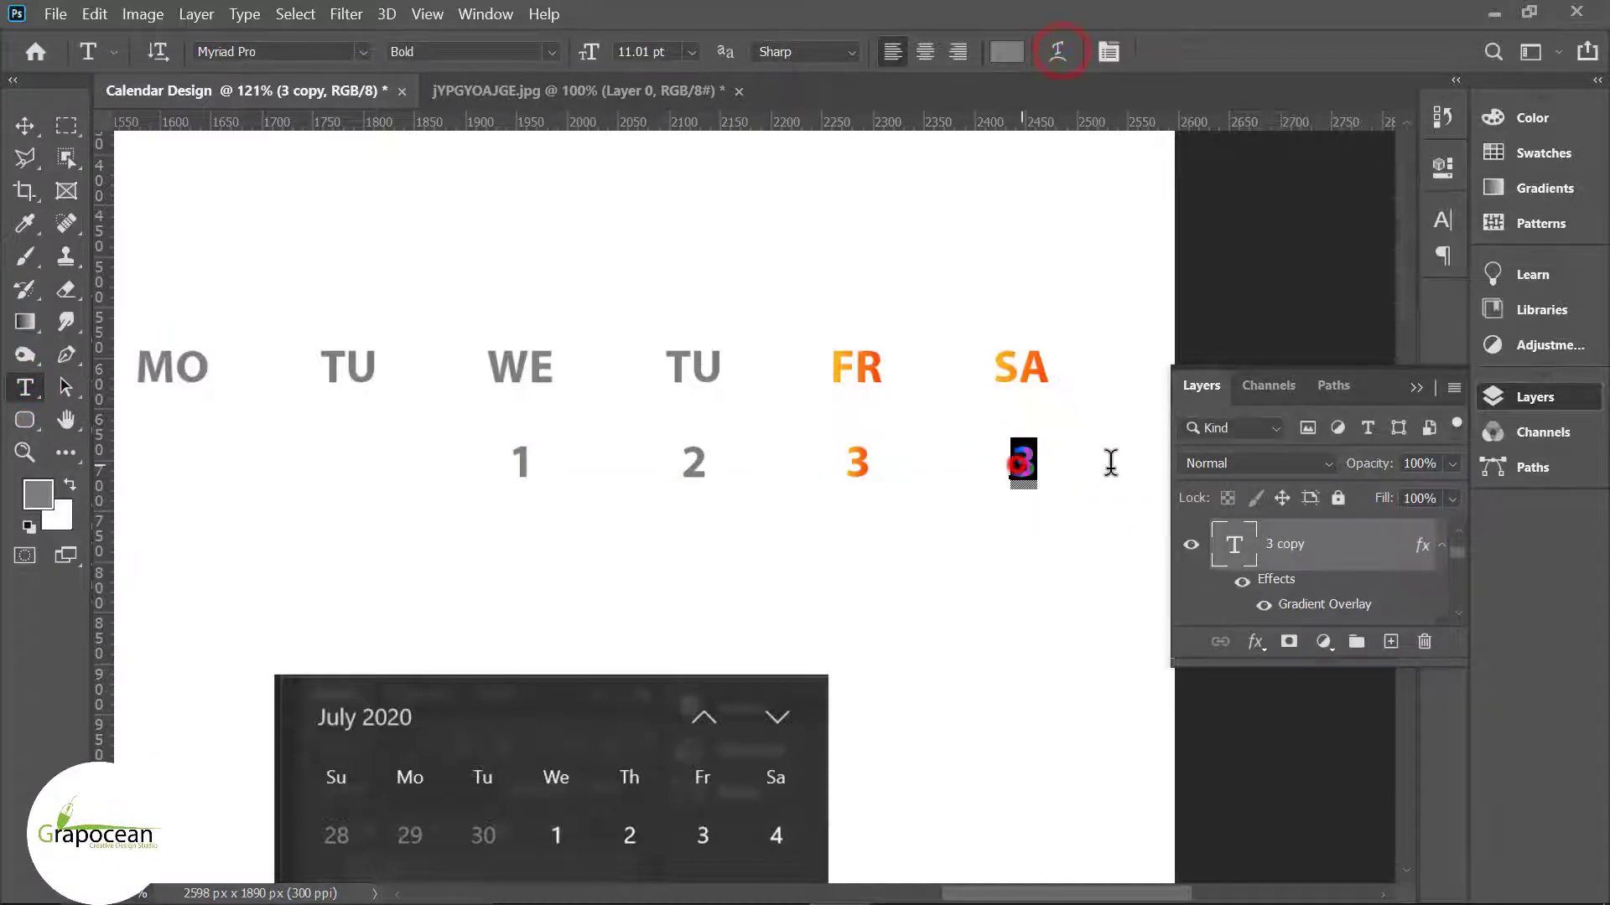
pyautogui.click(1022, 463)
pyautogui.write('4')
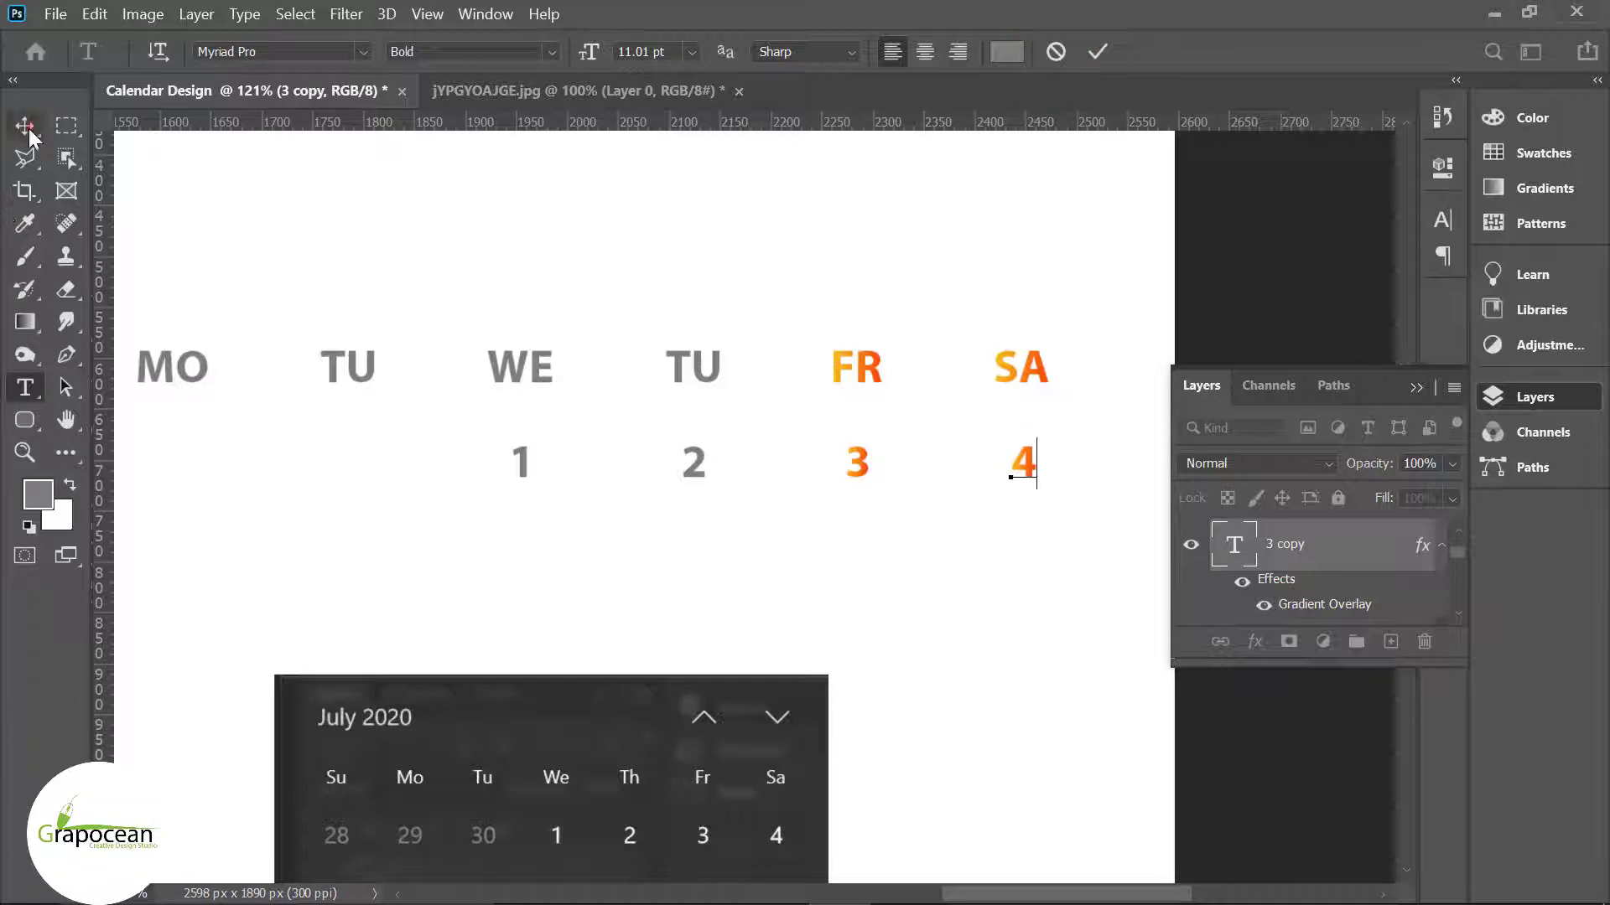
pyautogui.click(25, 125)
# Move the reference calendar picture up toward the date row.
pyautogui.scroll(-3, 995, 550)
pyautogui.scroll(1, 956, 554)
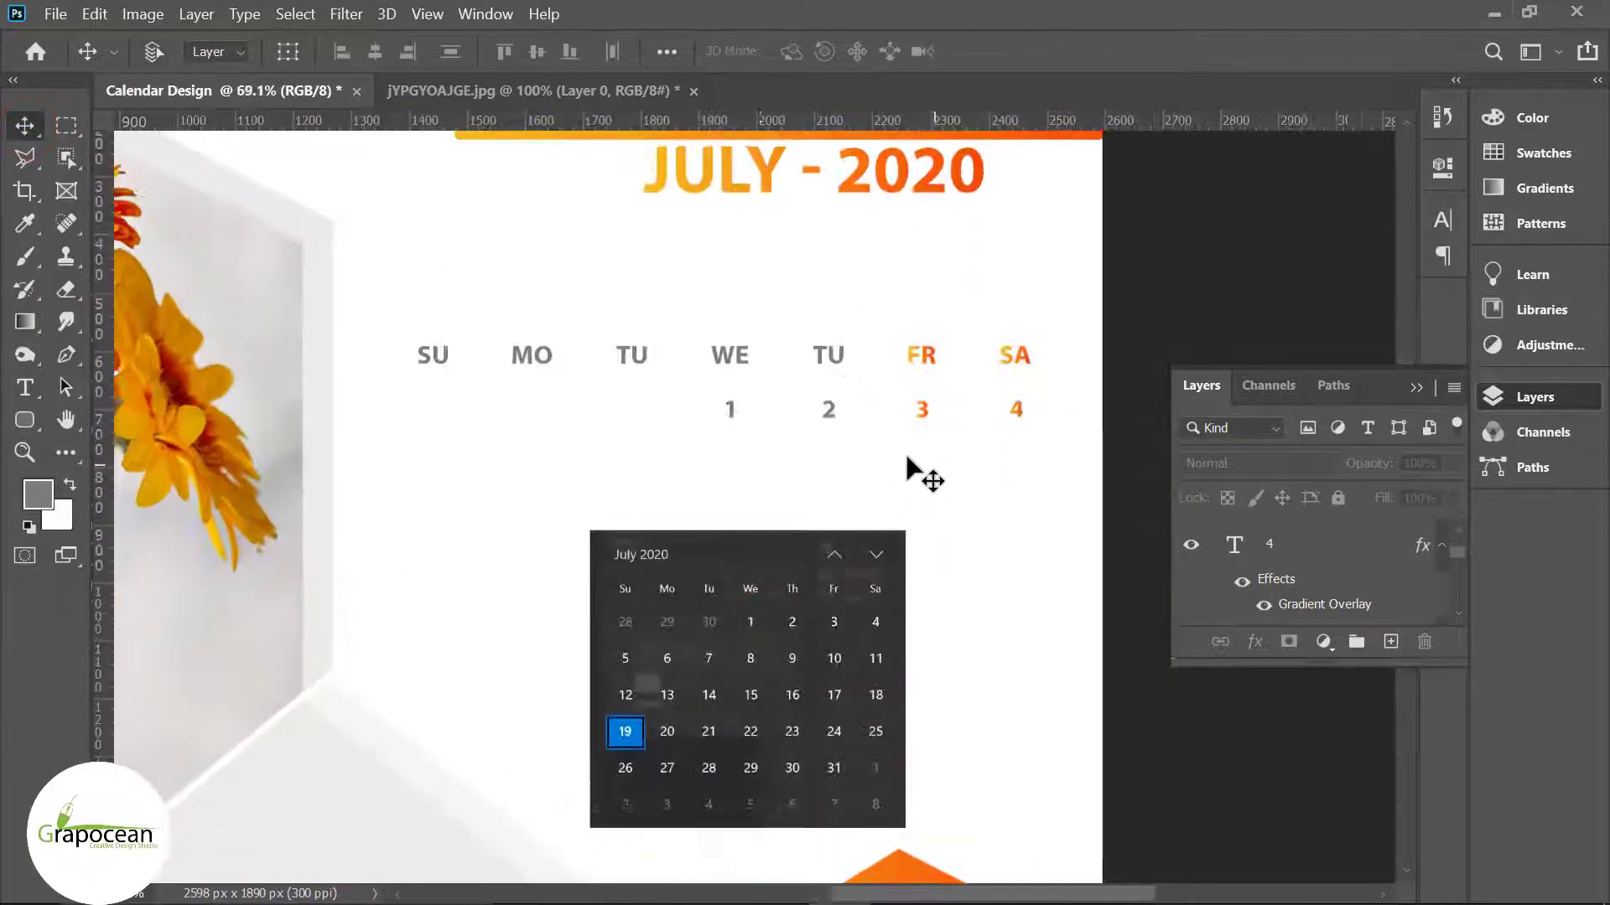
pyautogui.scroll(1, 760, 437)
pyautogui.moveTo(851, 619); pyautogui.dragTo(591, 524)
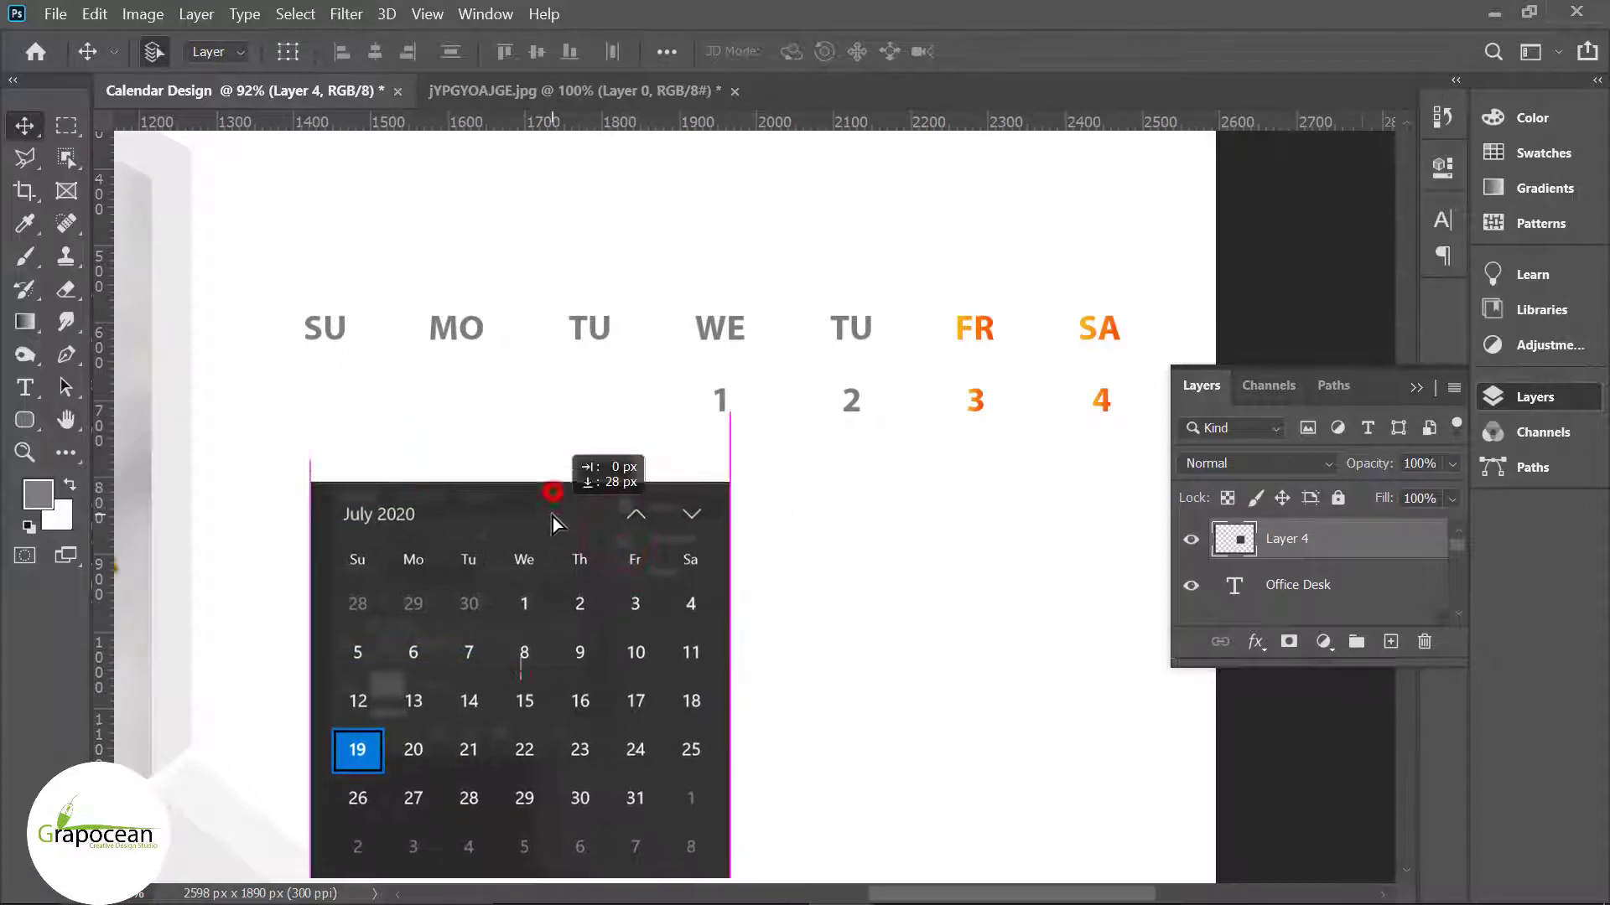
pyautogui.moveTo(591, 524); pyautogui.dragTo(564, 481)
# Delete the reference calendar picture and start the second row with dates 5 and 6 under SU and MO.
pyautogui.press('Delete')
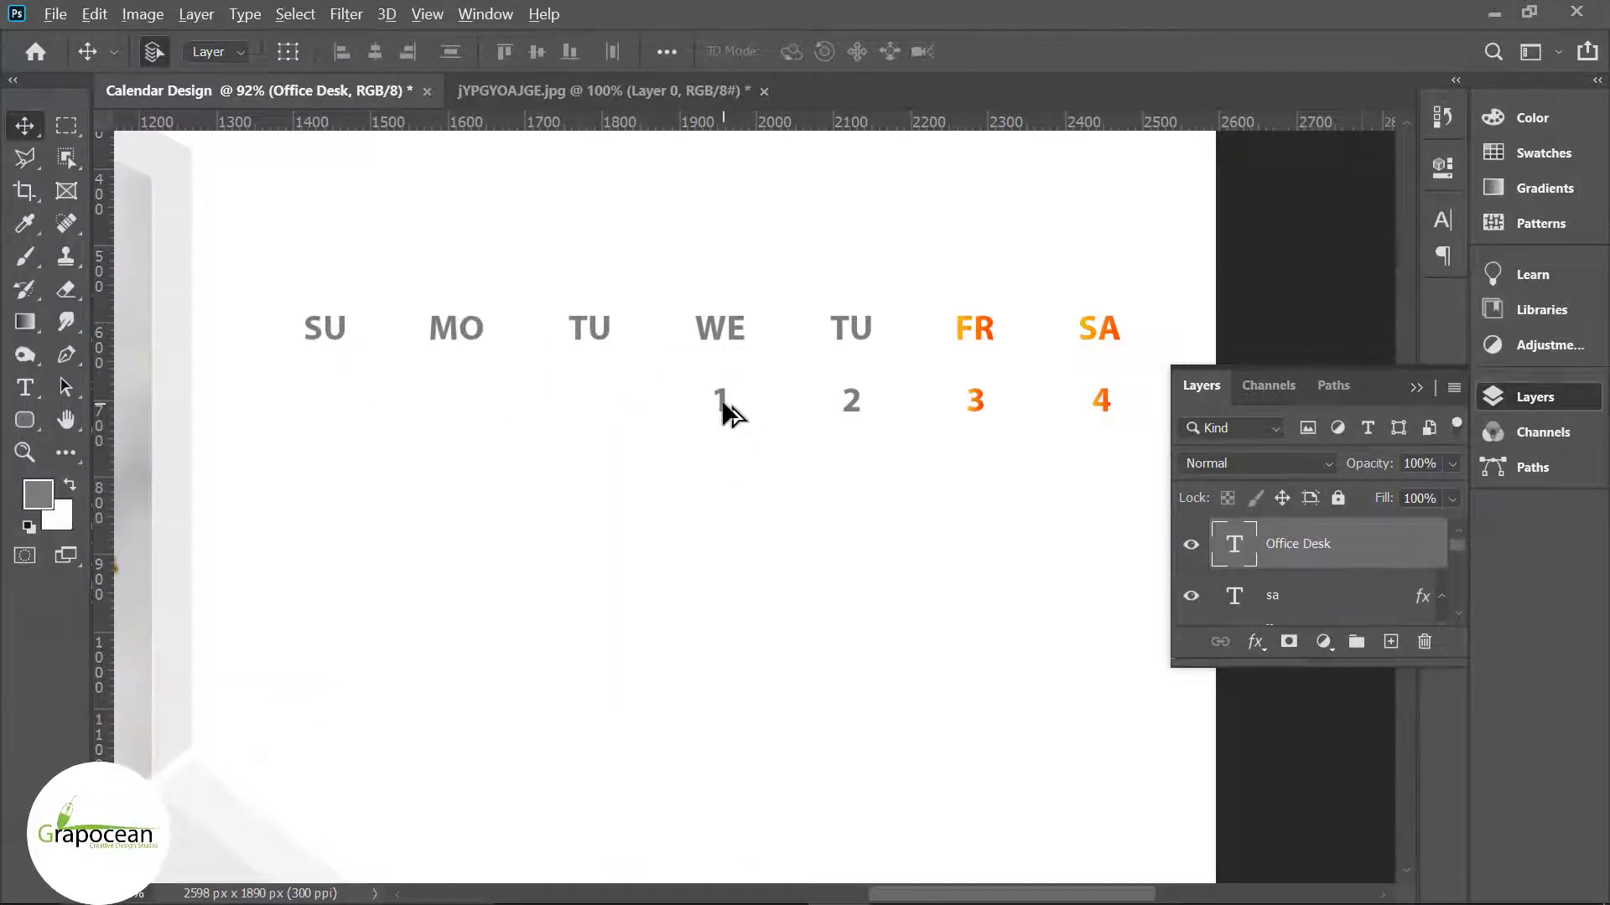
pyautogui.moveTo(718, 467)
pyautogui.mouseDown()
pyautogui.moveTo(371, 465)
pyautogui.moveTo(327, 483)
pyautogui.mouseUp()
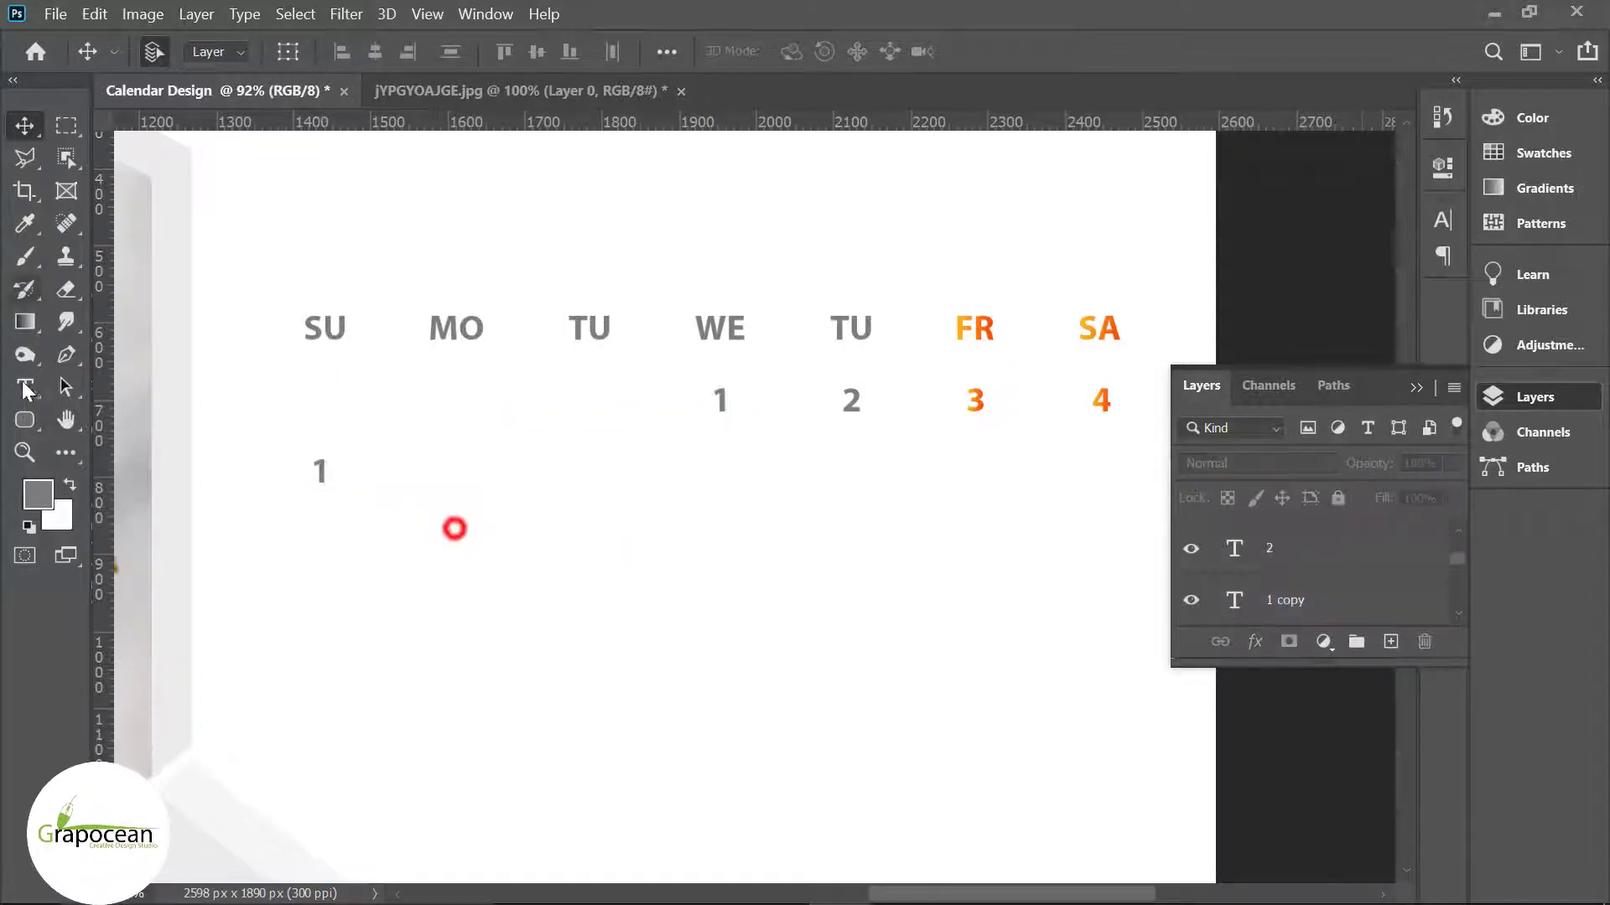
pyautogui.doubleClick(319, 469)
pyautogui.write('5')
pyautogui.click(24, 126)
pyautogui.moveTo(321, 470)
pyautogui.mouseDown()
pyautogui.moveTo(456, 463)
pyautogui.moveTo(904, 516)
pyautogui.mouseUp()
pyautogui.doubleClick(456, 463)
pyautogui.write('6')
# Add dates 7 and 8 under TU and WE in the second row.
pyautogui.scroll(2, 489, 469)
pyautogui.doubleClick(676, 460)
pyautogui.write('7')
pyautogui.click(23, 125)
pyautogui.doubleClick(895, 471)
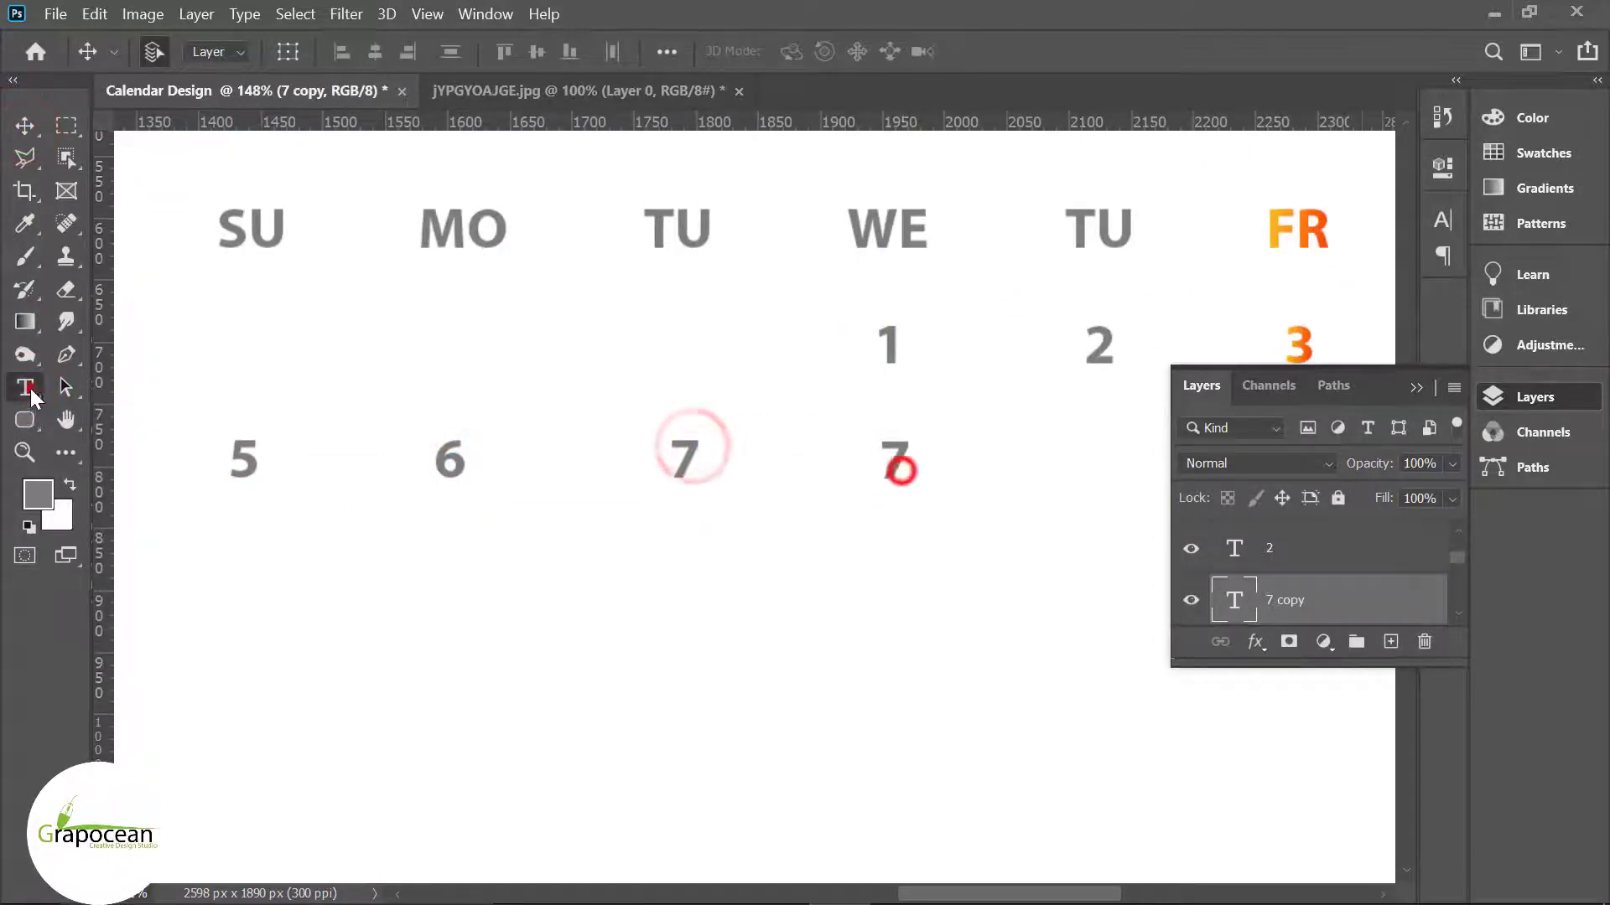
pyautogui.write('8')
pyautogui.click(24, 125)
pyautogui.scroll(-3, 575, 549)
pyautogui.scroll(2, 564, 541)
# Add dates 9, 10 and 11 under the second TU, FR and SA.
pyautogui.moveTo(564, 541); pyautogui.dragTo(1088, 544)
pyautogui.press('t')
pyautogui.doubleClick(738, 540)
pyautogui.write('9')
pyautogui.click(24, 126)
pyautogui.press('t')
pyautogui.doubleClick(917, 543)
pyautogui.write('10')
pyautogui.click(23, 125)
pyautogui.press('t')
pyautogui.doubleClick(1087, 541)
pyautogui.write('11')
pyautogui.click(23, 125)
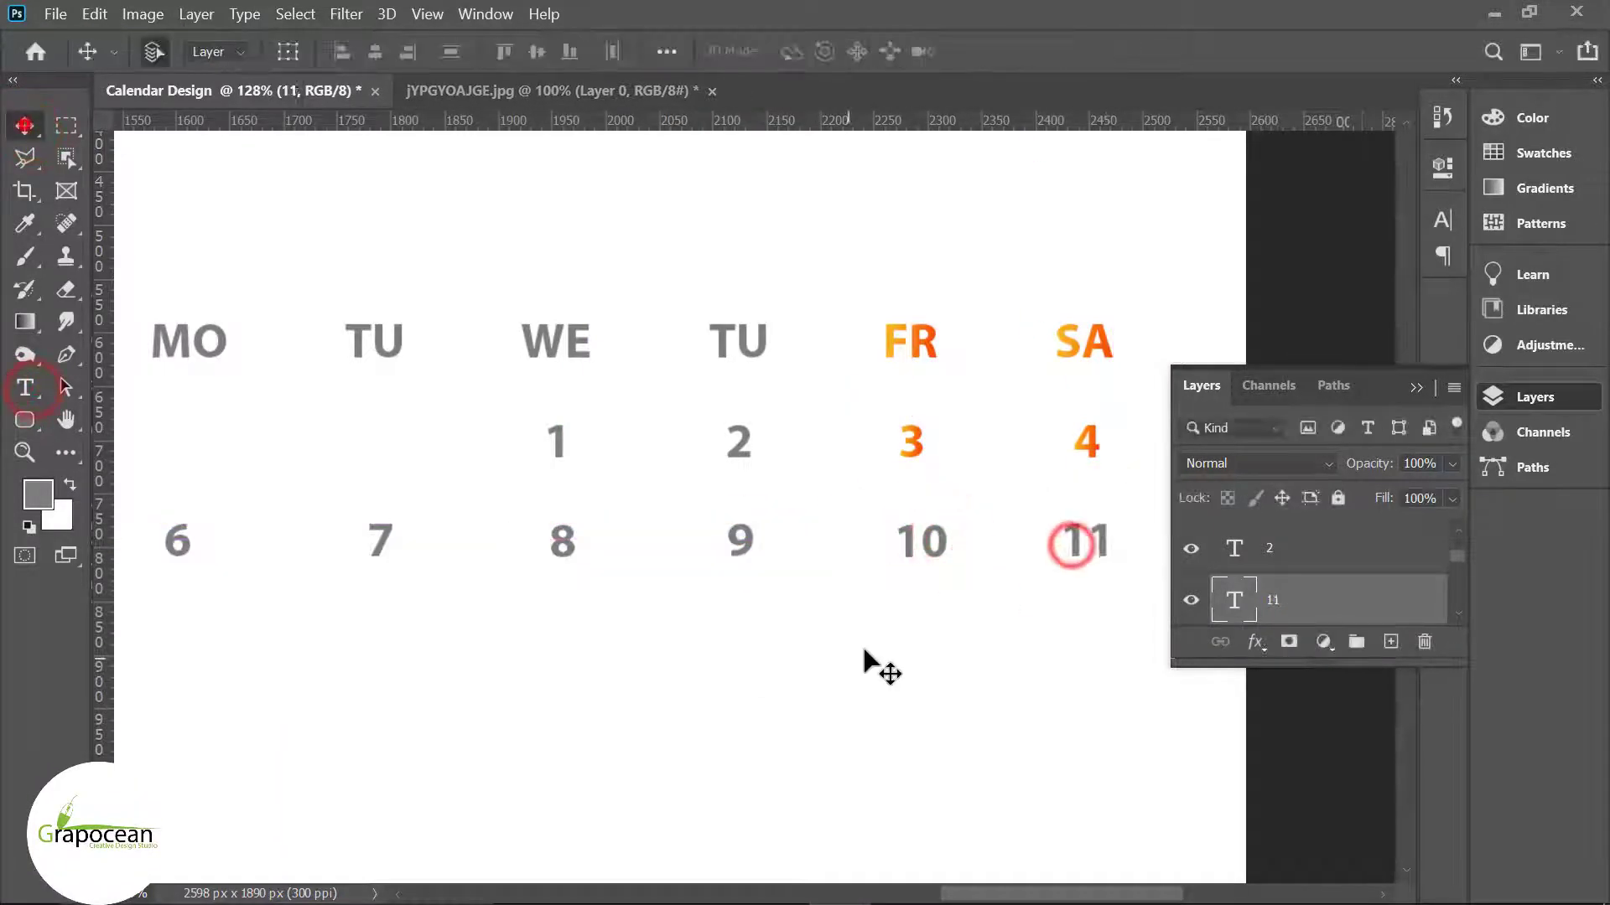
# Paste the orange gradient style onto 10 and 11, align the row, and fit the calendar in view.
pyautogui.rightClick(1323, 600)
pyautogui.click(1021, 885)
pyautogui.rightClick(1323, 549)
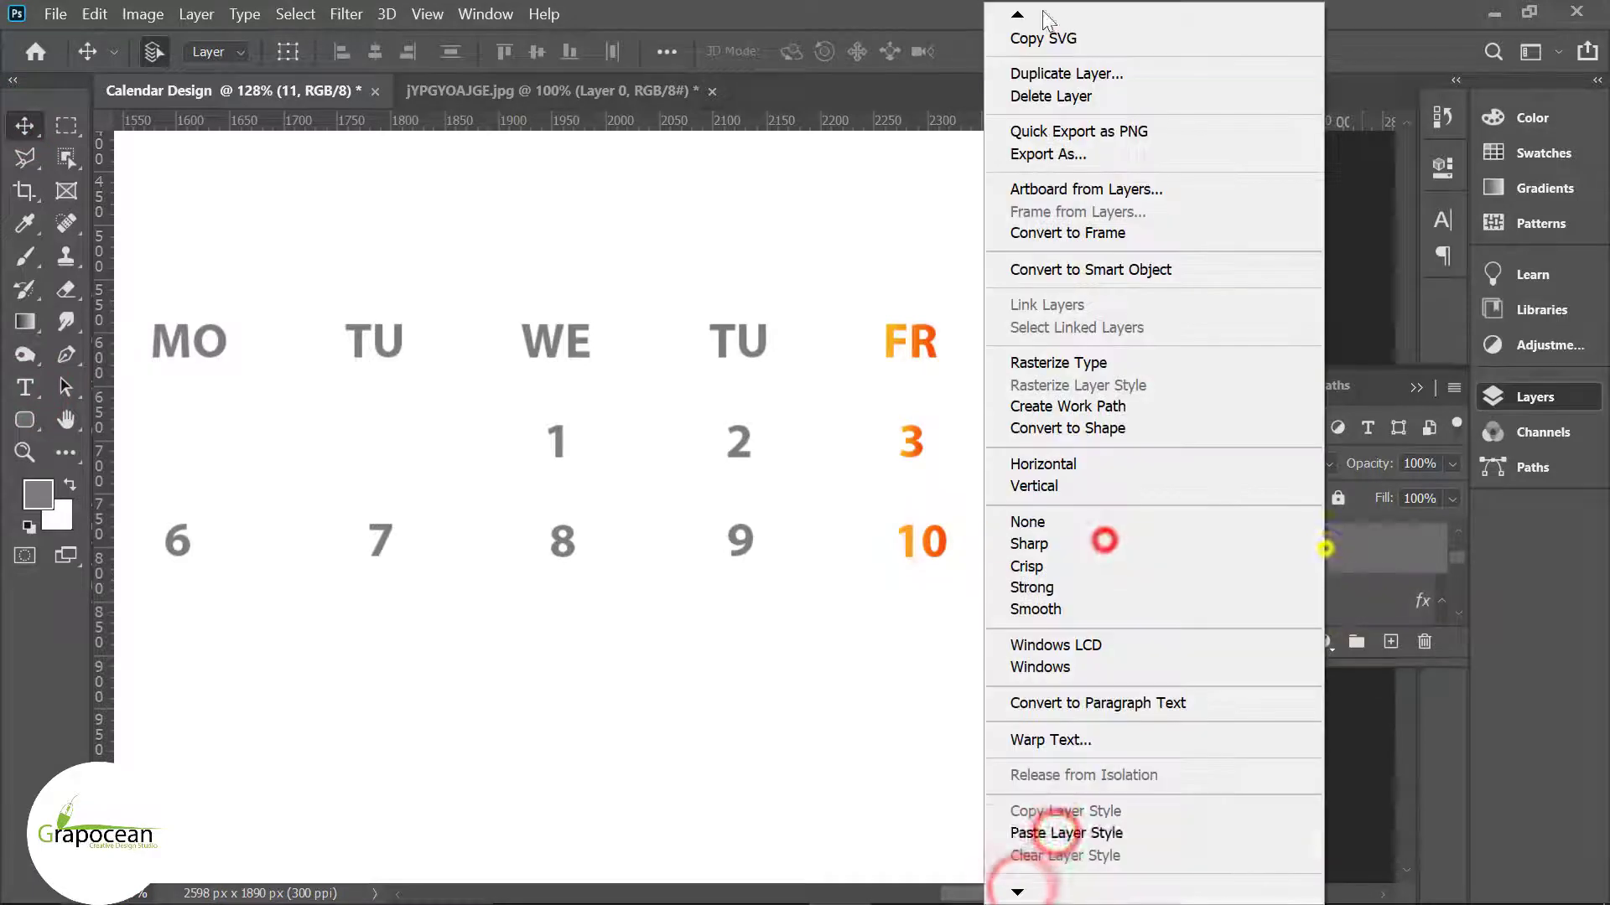
pyautogui.click(1056, 830)
pyautogui.scroll(-2, 1113, 701)
pyautogui.moveTo(1027, 563); pyautogui.dragTo(1012, 552)
pyautogui.scroll(-2, 822, 557)
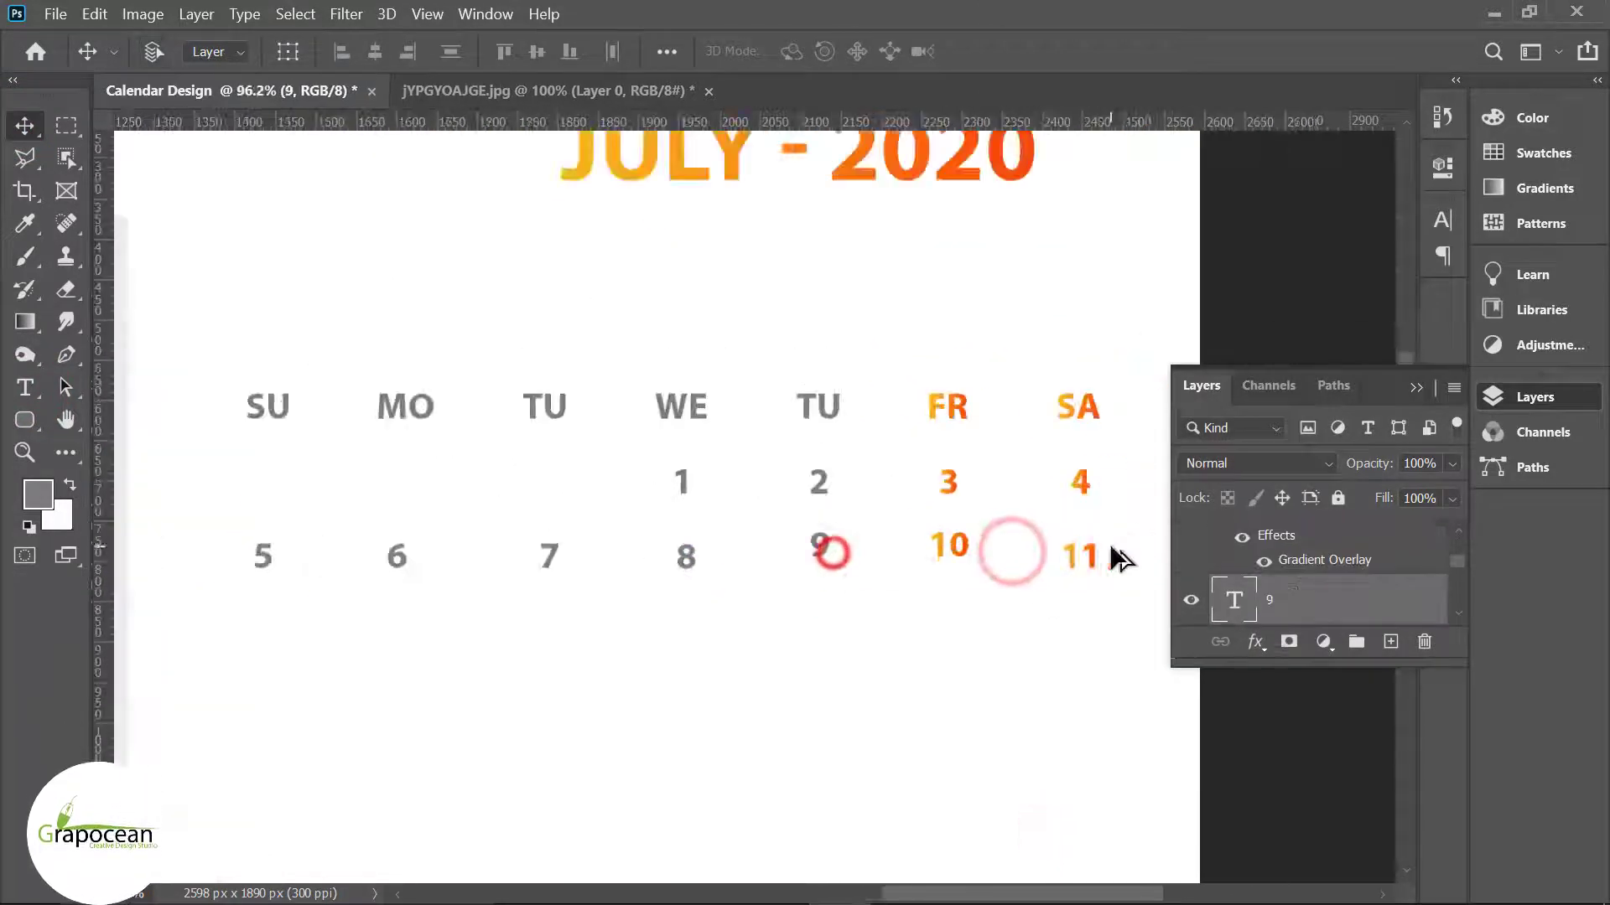
pyautogui.scroll(-1, 821, 558)
pyautogui.click(1086, 557)
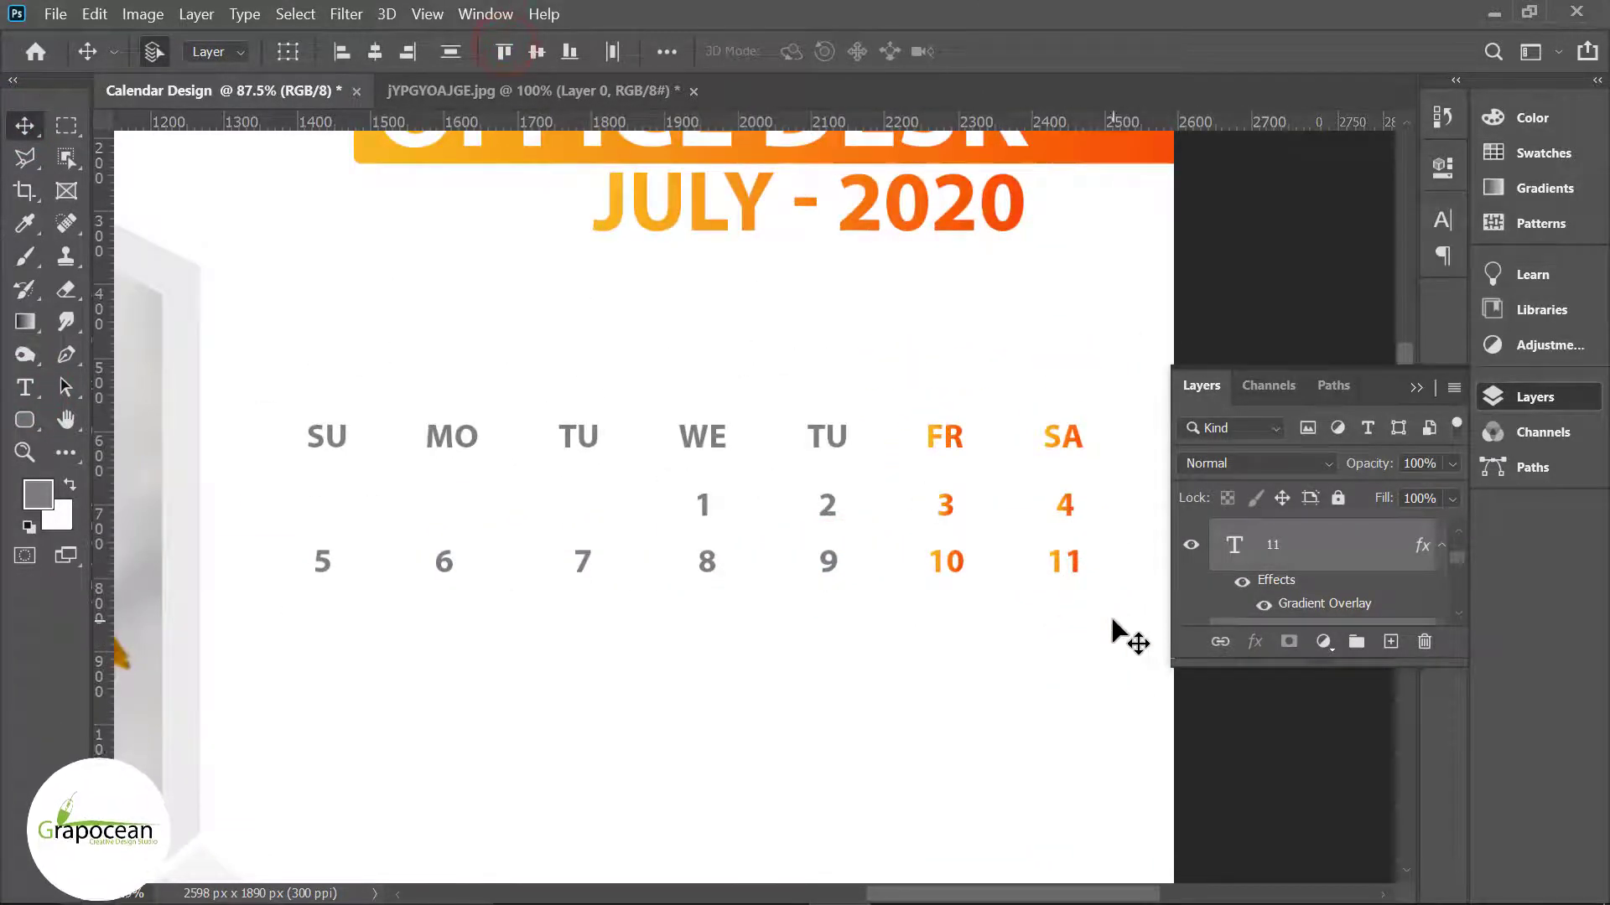
pyautogui.hotkey('ctrl', '0')
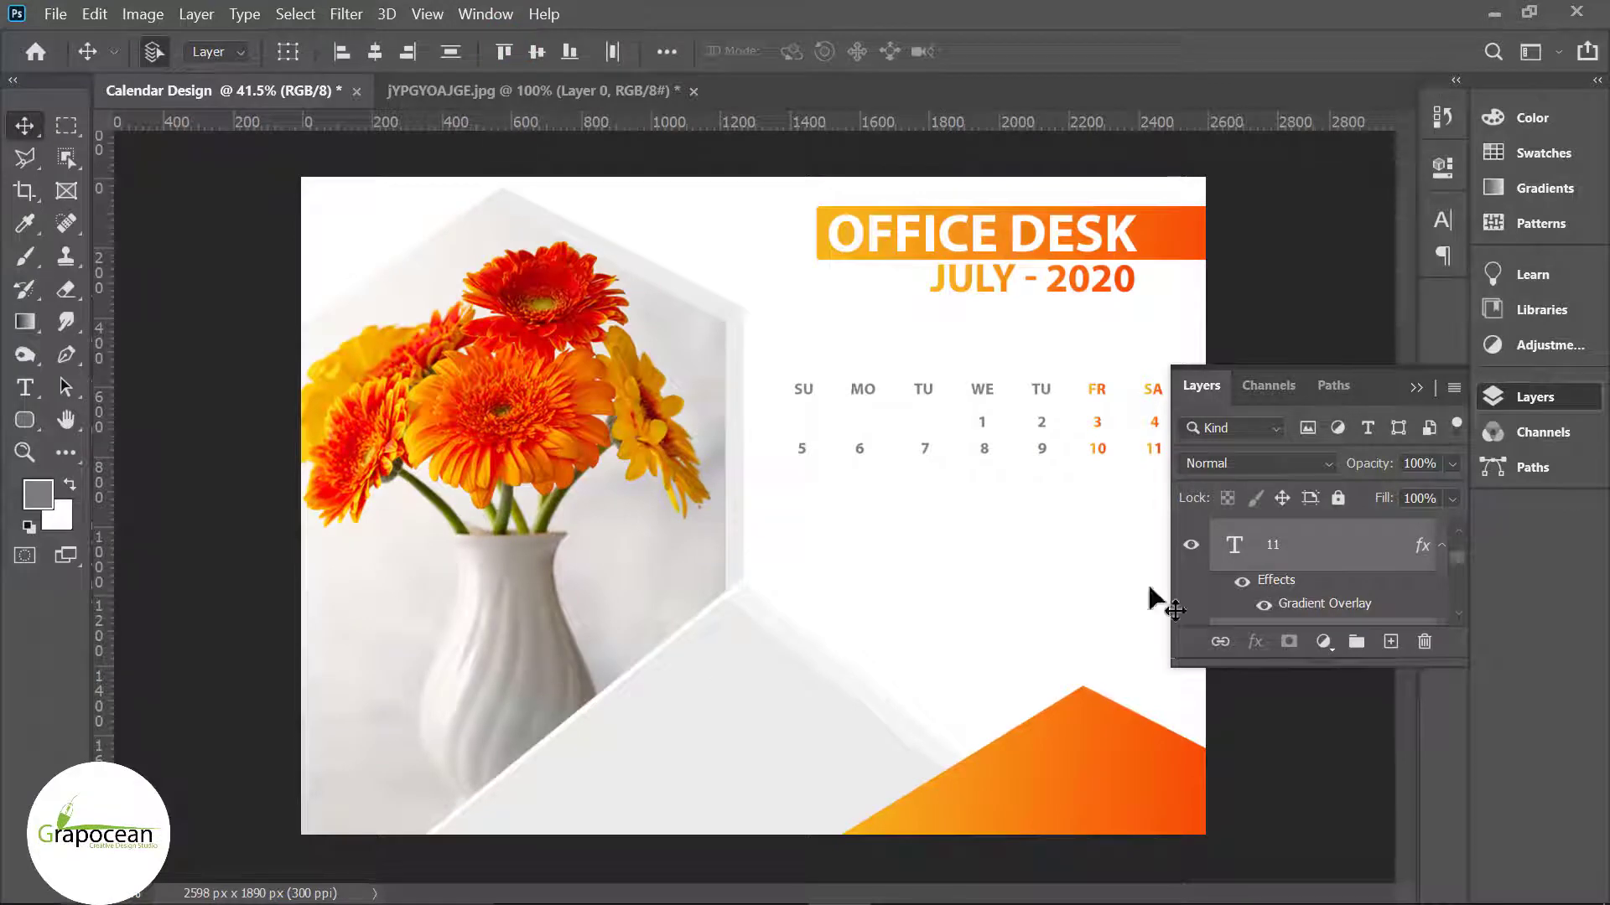
# Alt-drag a copy of the 5–11 date row below the grid.
pyautogui.scroll(3, 1211, 485)
pyautogui.moveTo(1239, 492); pyautogui.dragTo(579, 374)
pyautogui.moveTo(899, 427); pyautogui.dragTo(902, 524)
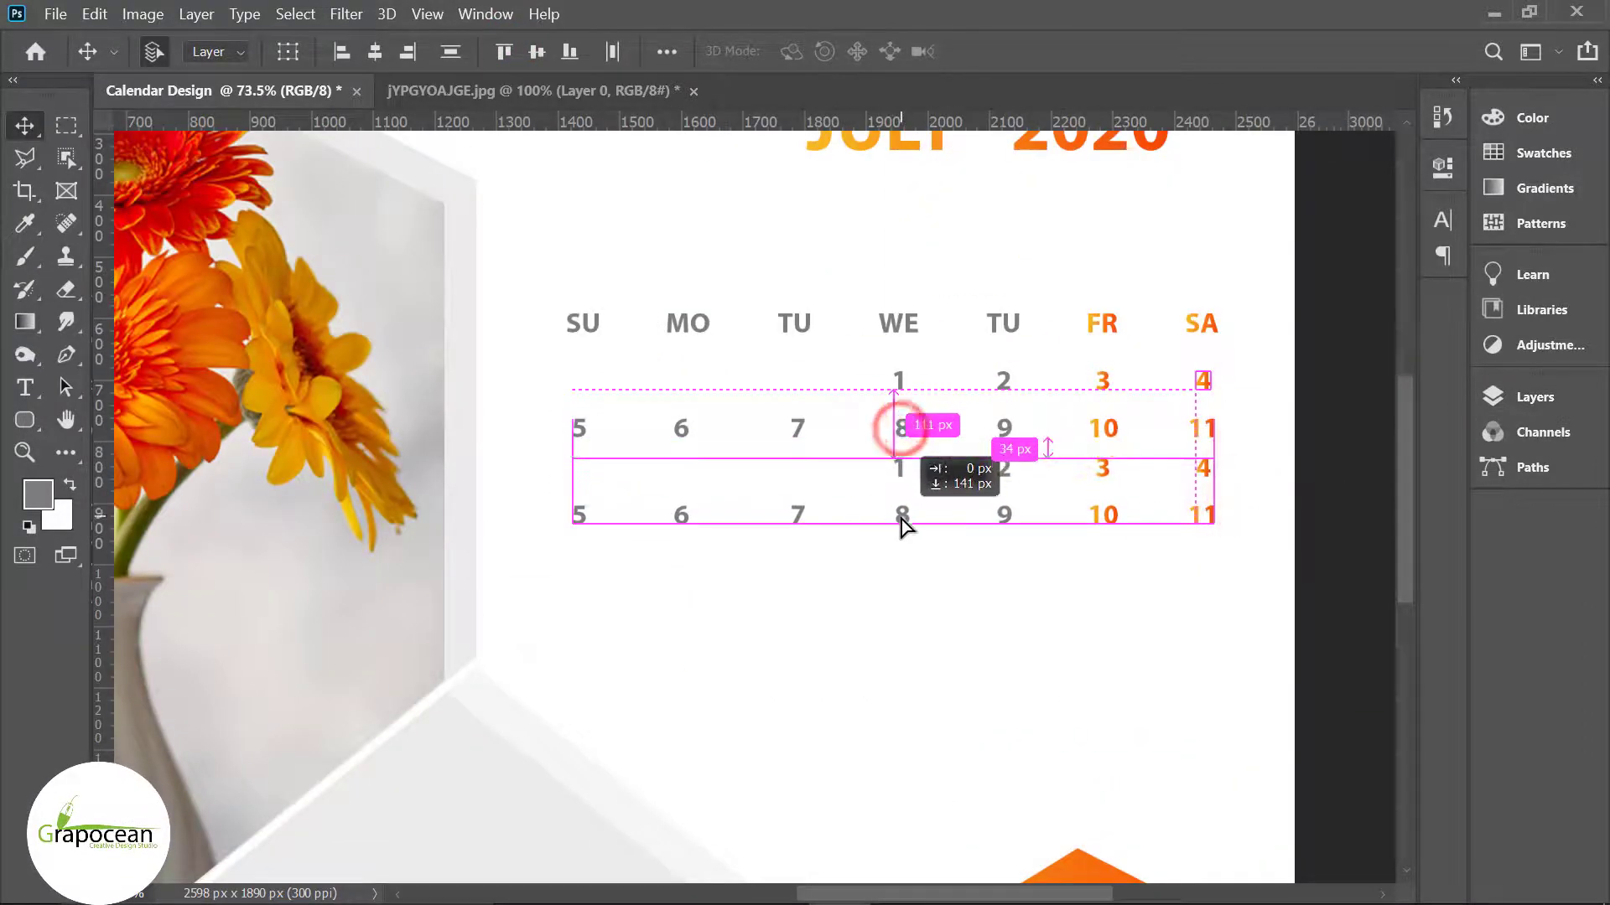
pyautogui.hotkey('ctrl', 'z')
pyautogui.moveTo(1239, 483); pyautogui.dragTo(545, 403)
pyautogui.moveTo(901, 428); pyautogui.dragTo(899, 486)
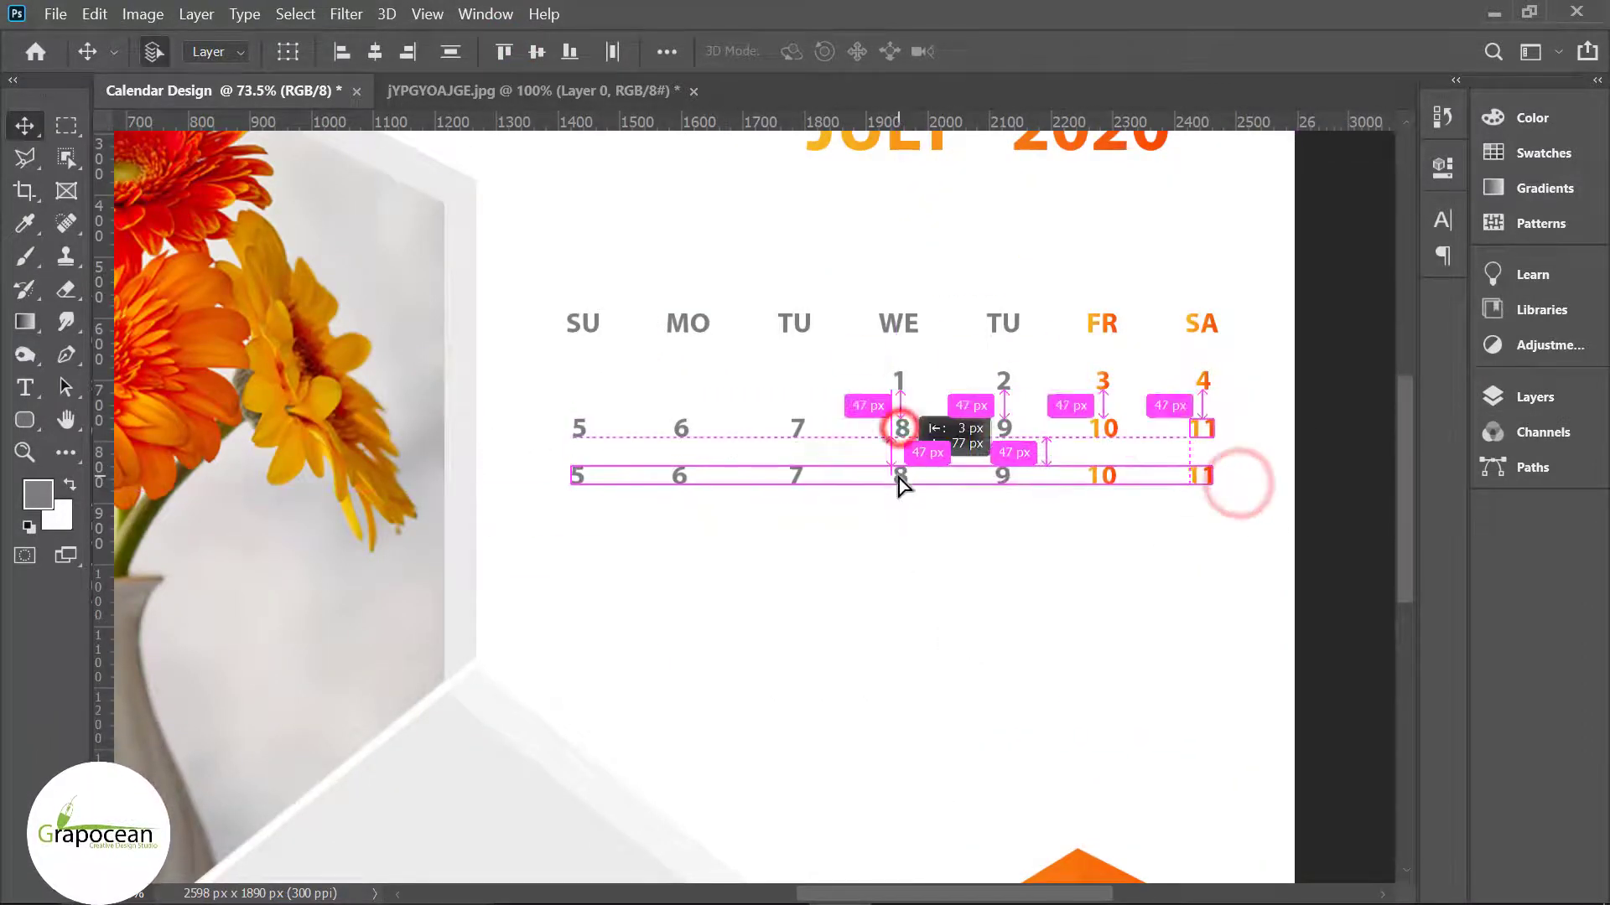
# Retype the copied row's first dates as 12, 13, 14 and 15, with 12 under SU.
pyautogui.scroll(2, 895, 578)
pyautogui.press('t')
pyautogui.doubleClick(562, 469)
pyautogui.write('12')
pyautogui.moveTo(565, 470); pyautogui.dragTo(584, 480)
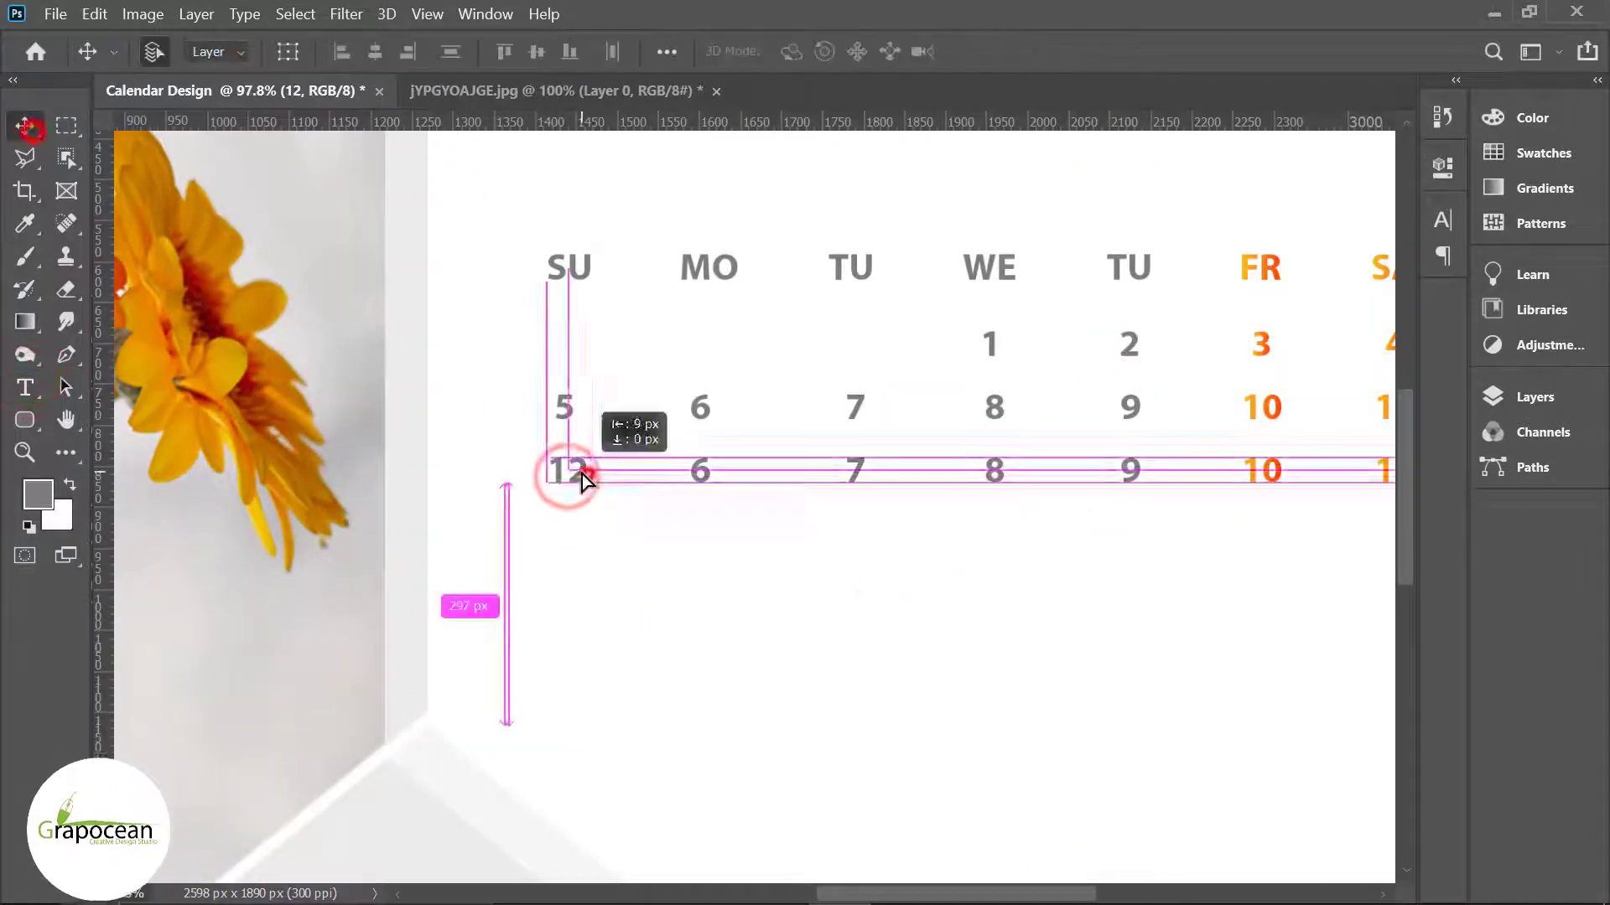
pyautogui.doubleClick(700, 469)
pyautogui.write('13')
pyautogui.hotkey('ctrl', 'Return')
pyautogui.doubleClick(853, 470)
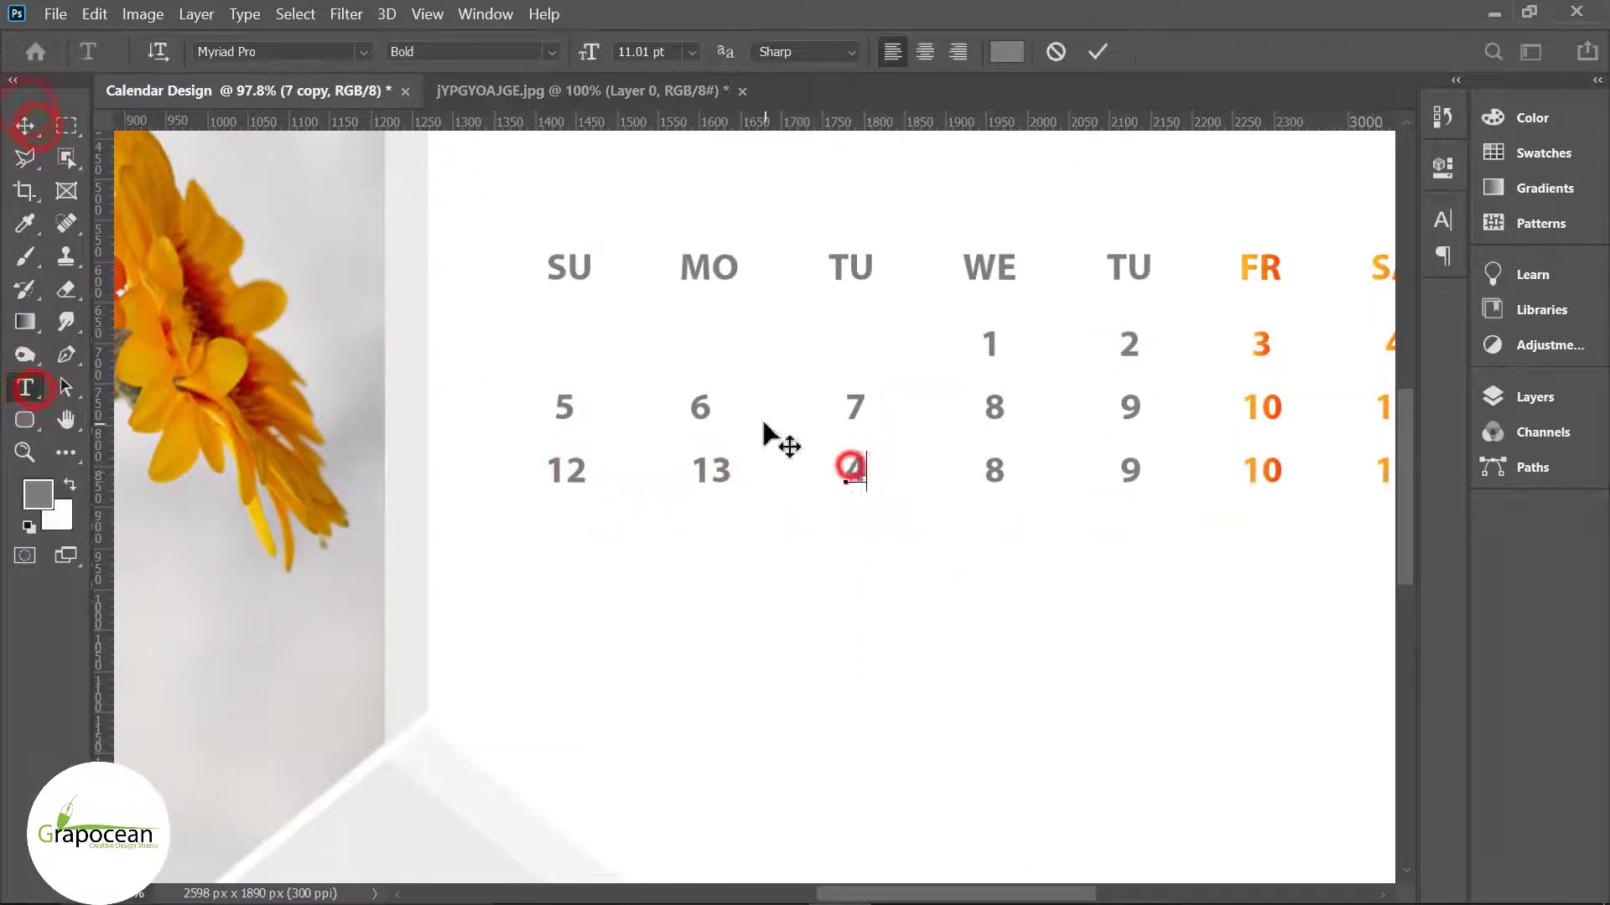
pyautogui.write('14')
pyautogui.hotkey('ctrl', 'Return')
pyautogui.doubleClick(993, 471)
pyautogui.write('15')
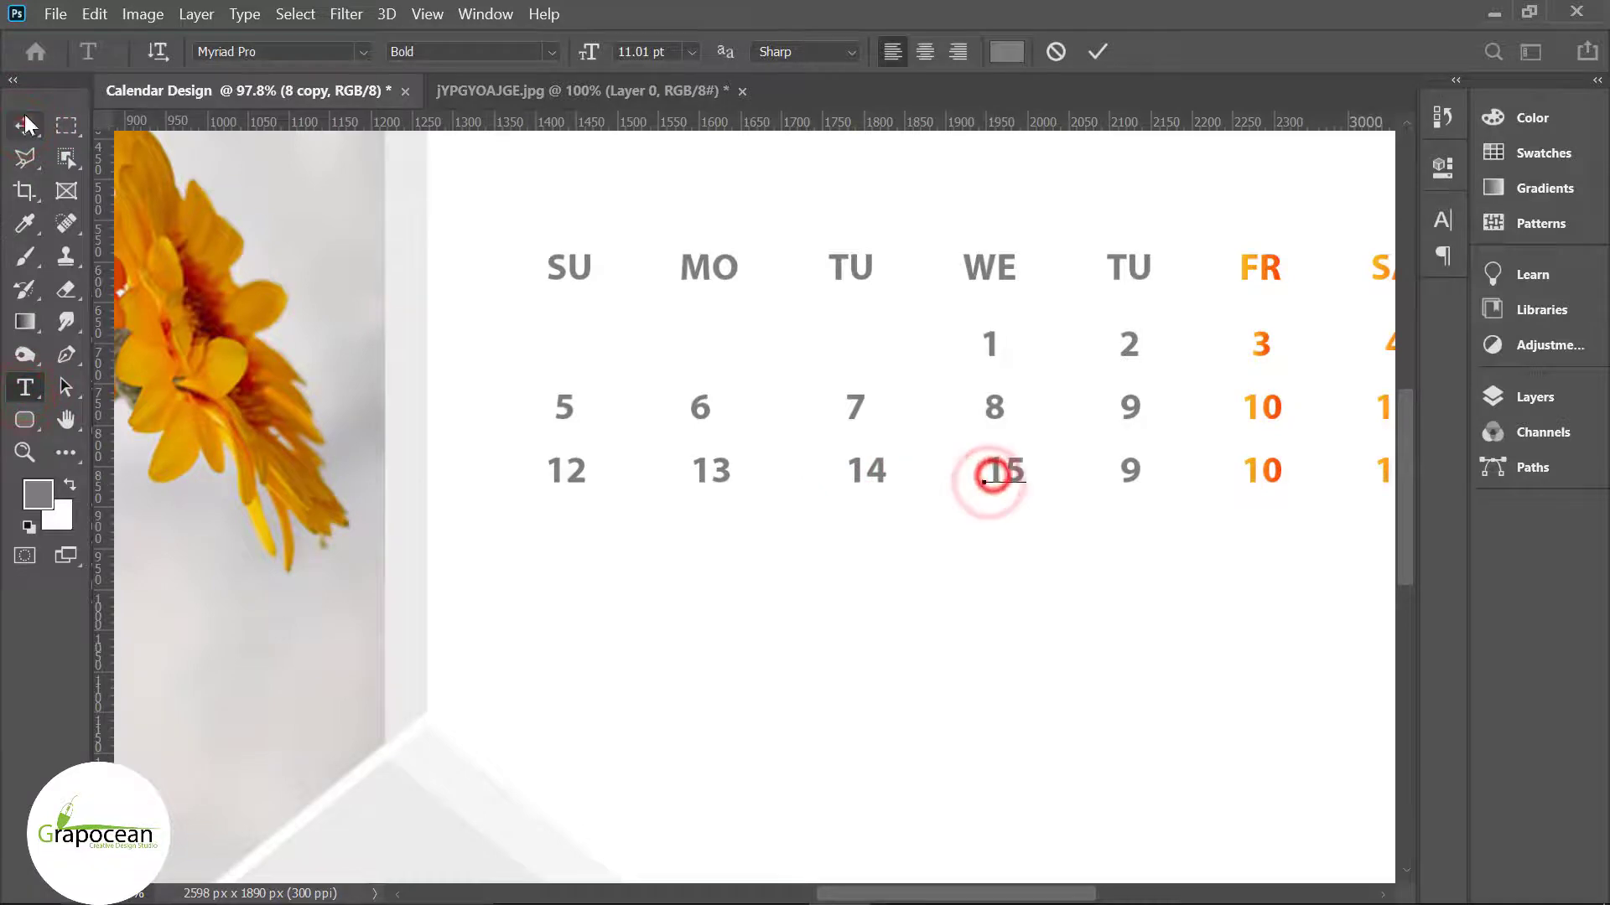
pyautogui.click(25, 124)
# Retype the rest of that row as 16, 17 and 18.
pyautogui.press('t')
pyautogui.doubleClick(996, 469)
pyautogui.write('16')
pyautogui.hotkey('ctrl', 'Return')
pyautogui.press('v')
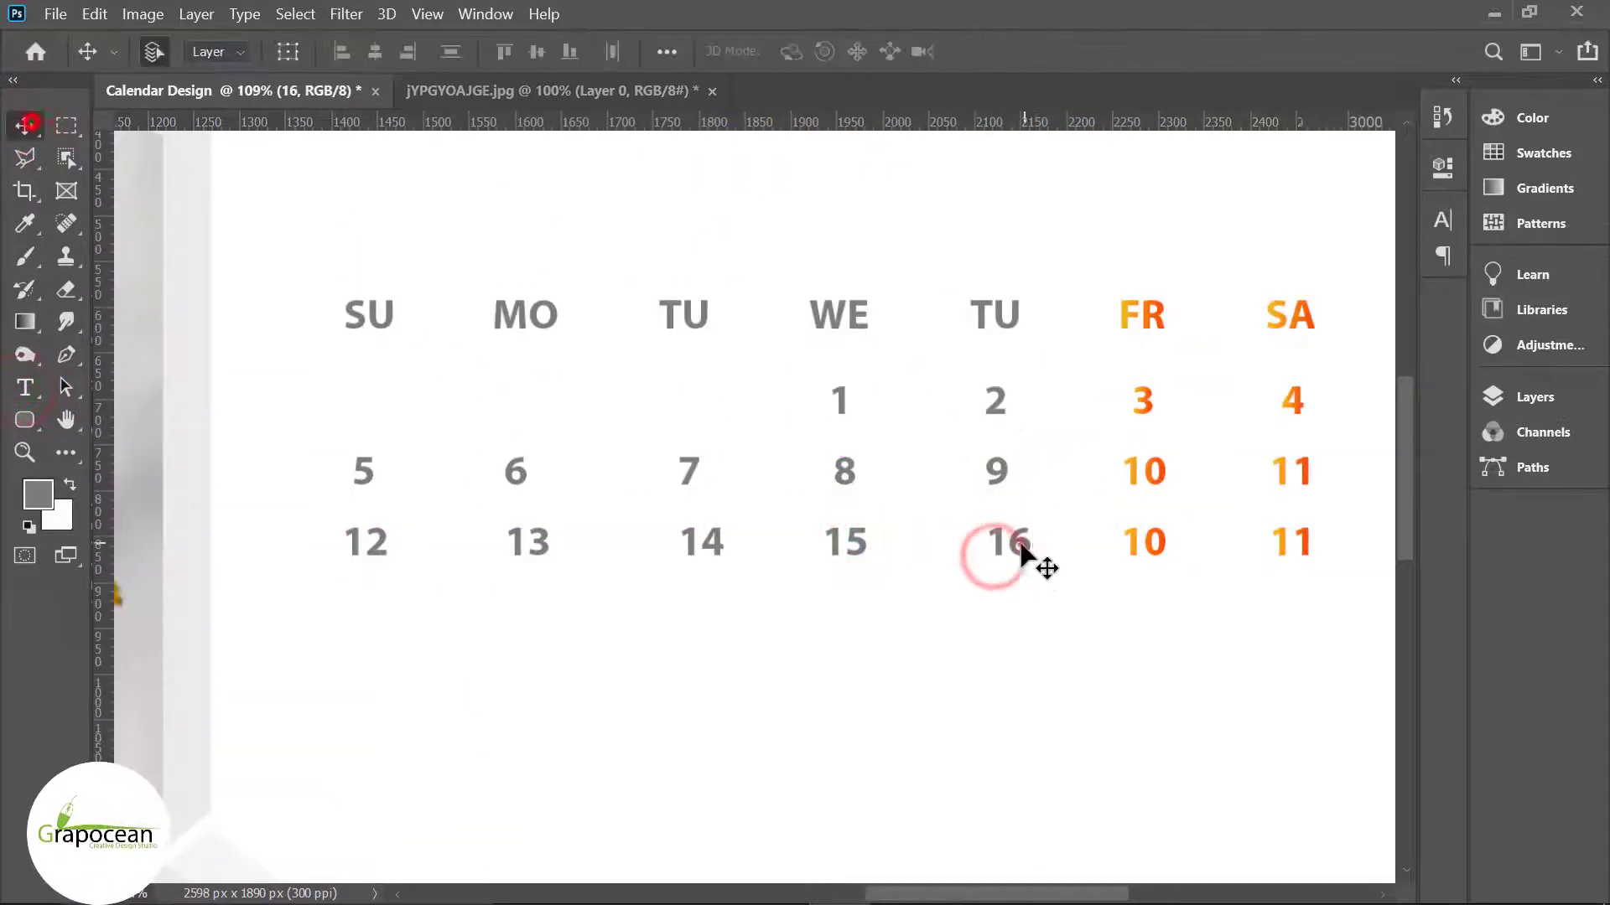
pyautogui.press('t')
pyautogui.doubleClick(1142, 543)
pyautogui.write('17')
pyautogui.hotkey('ctrl', 'Return')
pyautogui.doubleClick(1278, 543)
pyautogui.write('18')
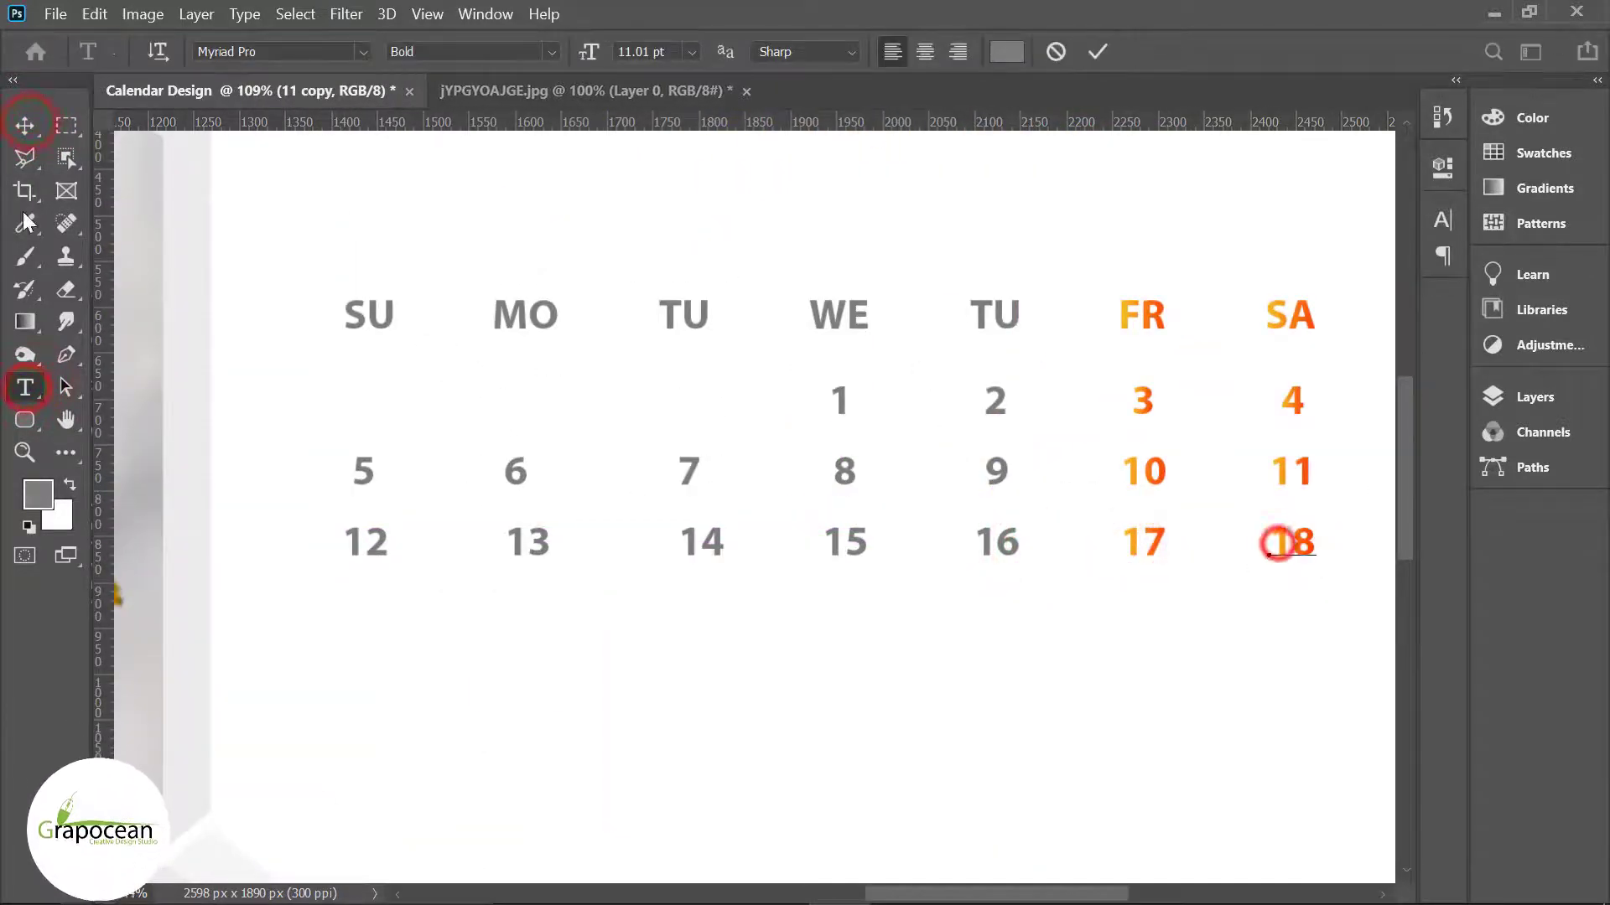
pyautogui.hotkey('ctrl', 'Return')
# Copy the 12–18 row below and retype its first dates as 19 and 20.
pyautogui.press('v')
pyautogui.hotkey('ctrl', '0')
pyautogui.scroll(3, 1094, 530)
pyautogui.moveTo(904, 455); pyautogui.dragTo(904, 505)
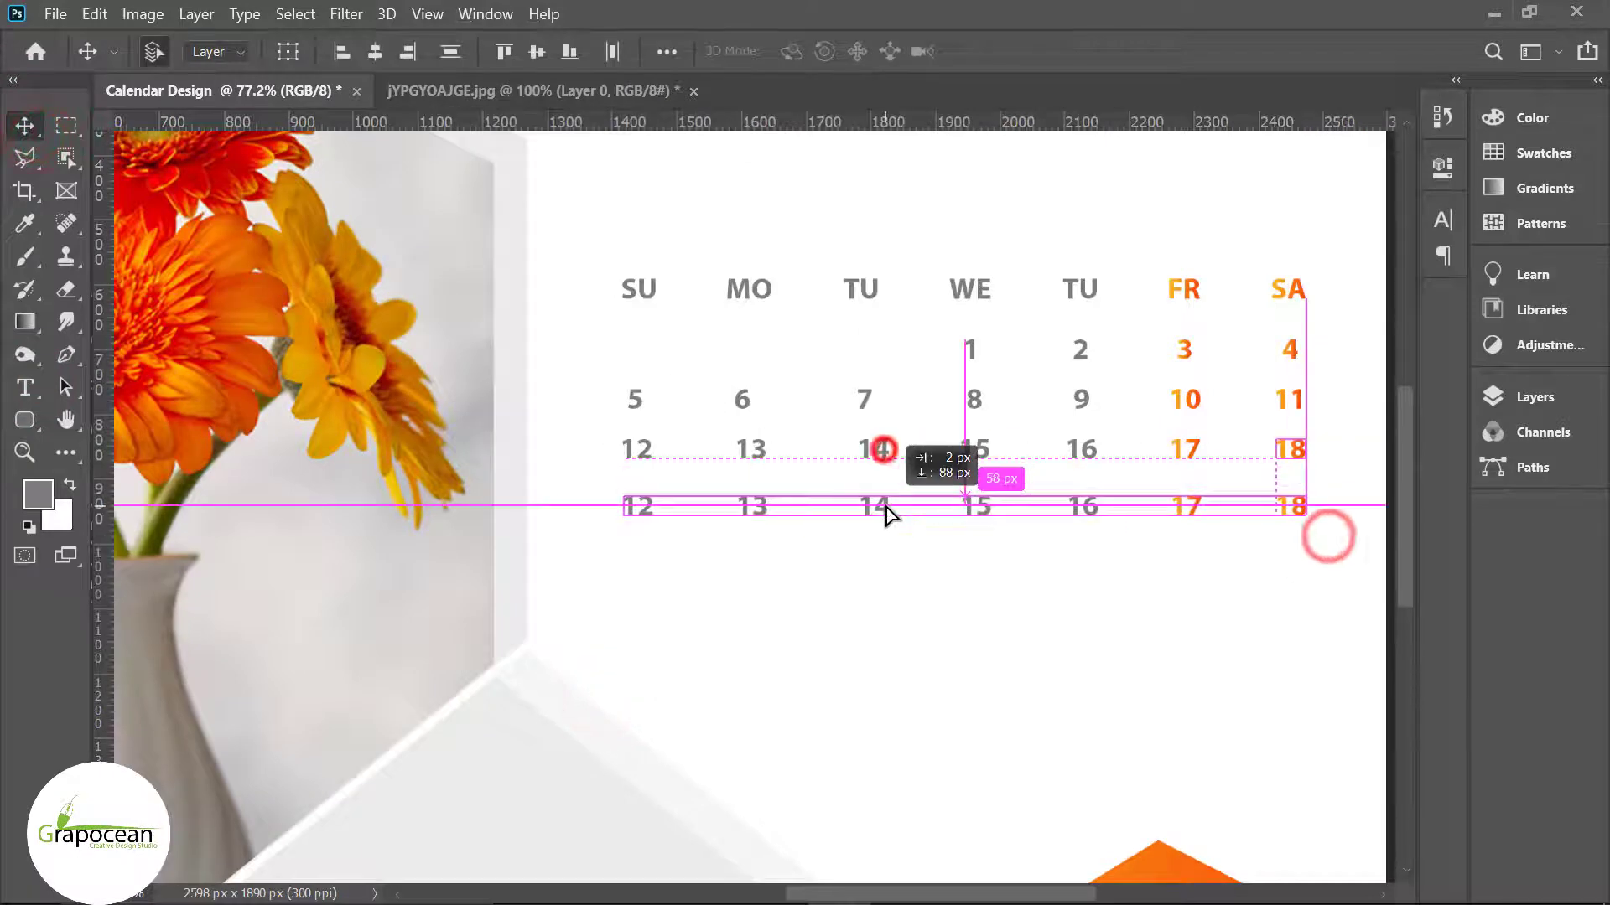
pyautogui.press('t')
pyautogui.doubleClick(646, 501)
pyautogui.write('19')
pyautogui.hotkey('ctrl', 'Return')
pyautogui.doubleClick(747, 500)
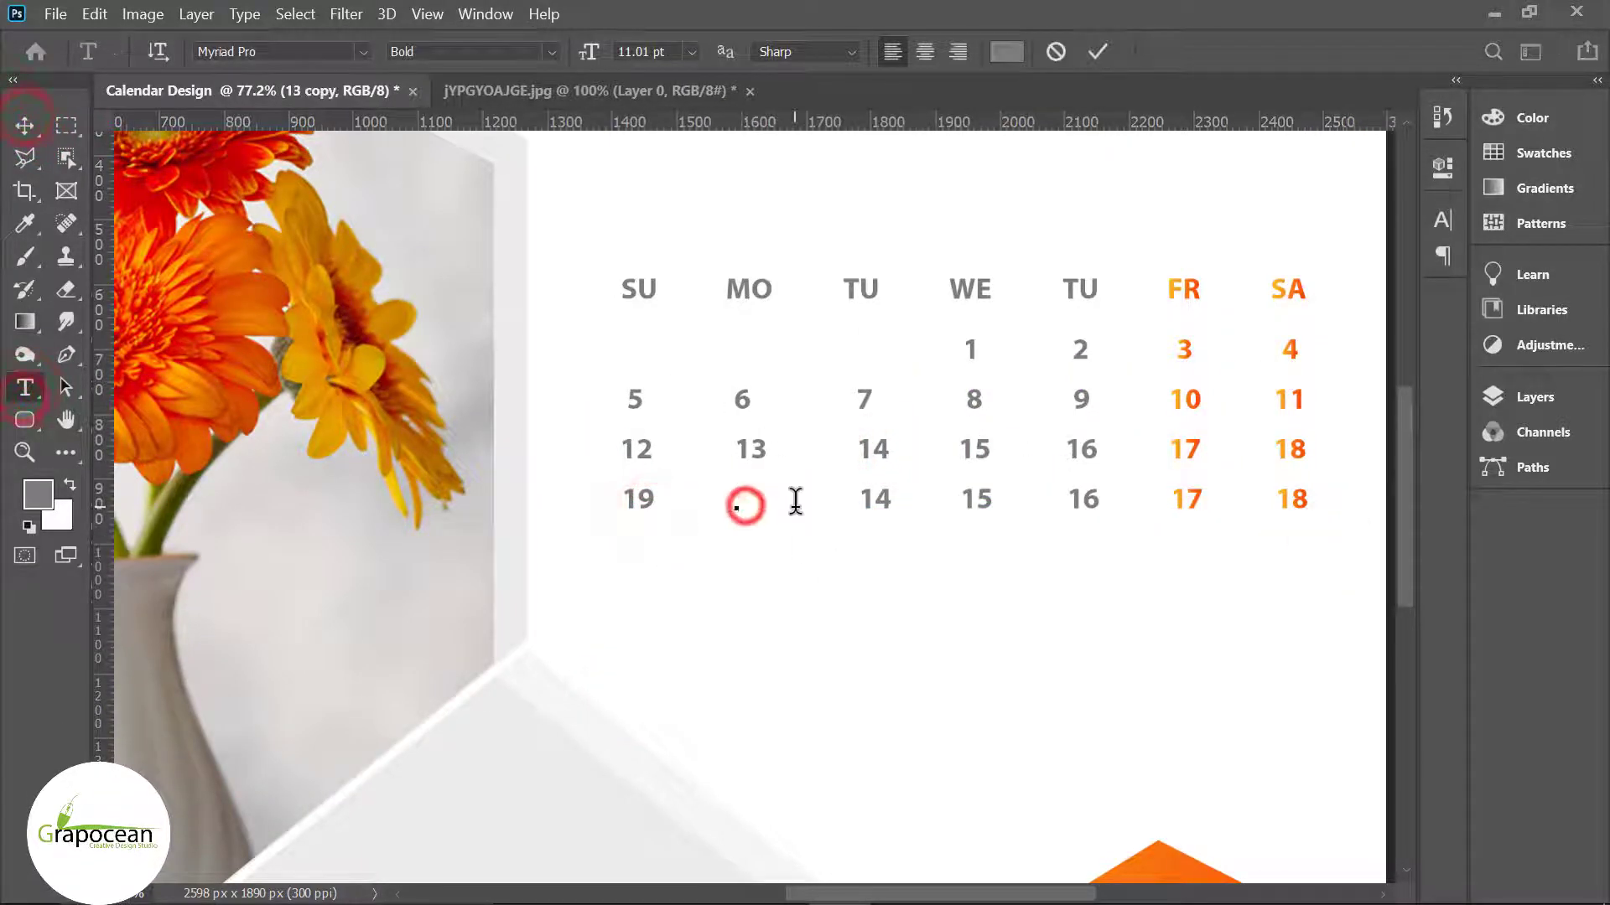
pyautogui.write('20')
pyautogui.hotkey('ctrl', 'Return')
# Retype the rest of the new row as 21, 22, 23, 24 and 25.
pyautogui.doubleClick(864, 501)
pyautogui.write('21')
pyautogui.hotkey('ctrl', 'Return')
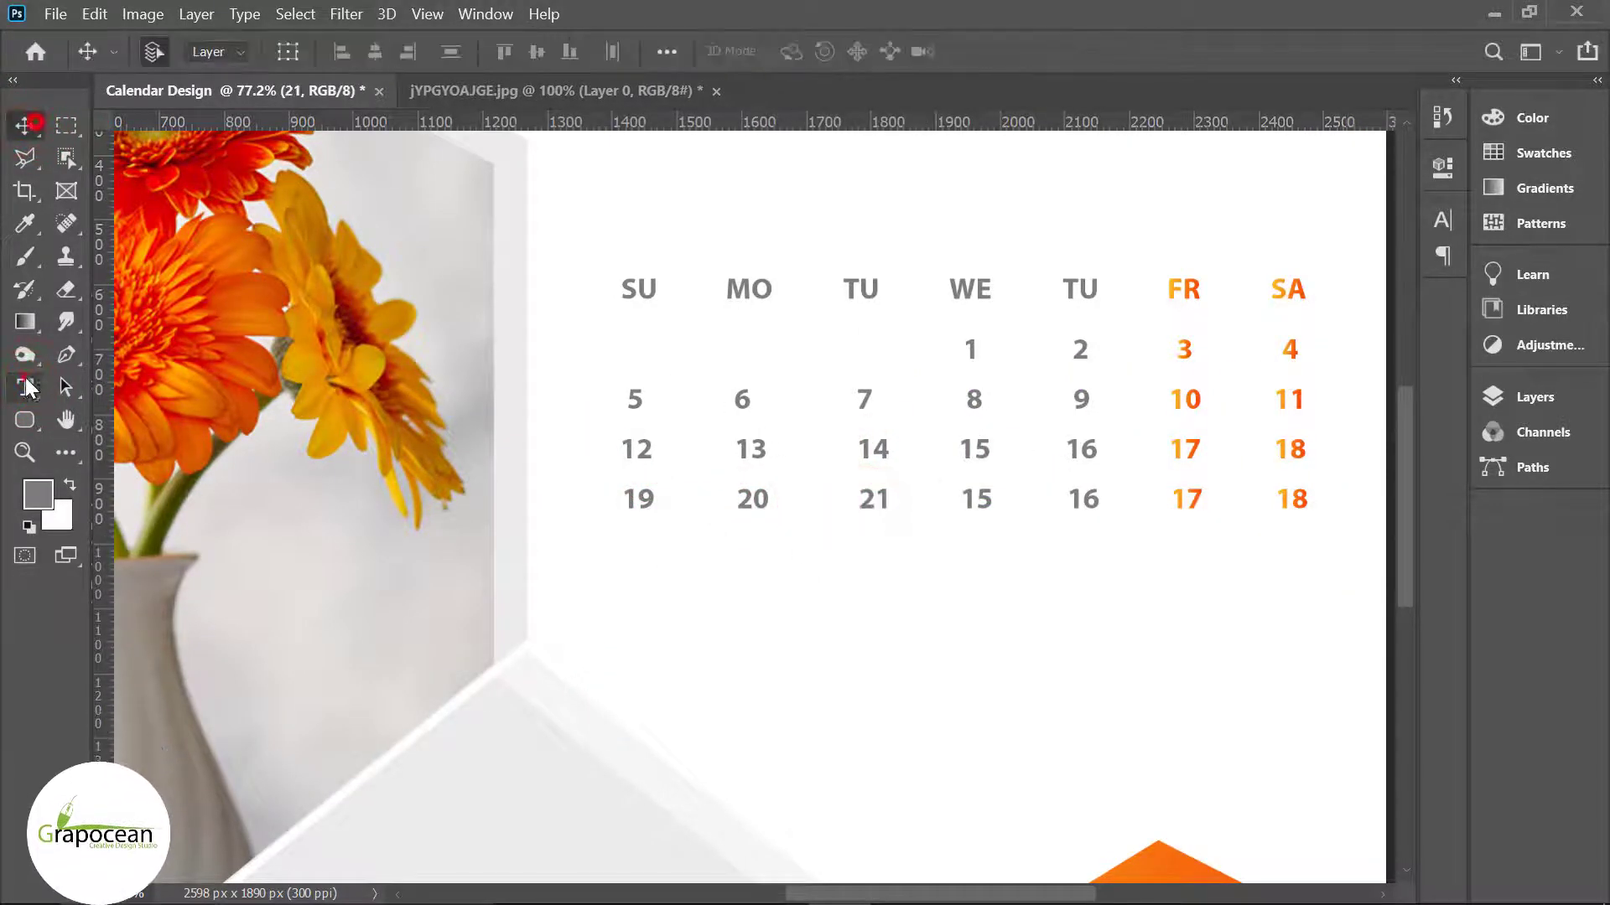
pyautogui.doubleClick(975, 500)
pyautogui.write('22')
pyautogui.doubleClick(1081, 501)
pyautogui.write('23')
pyautogui.hotkey('ctrl', 'Return')
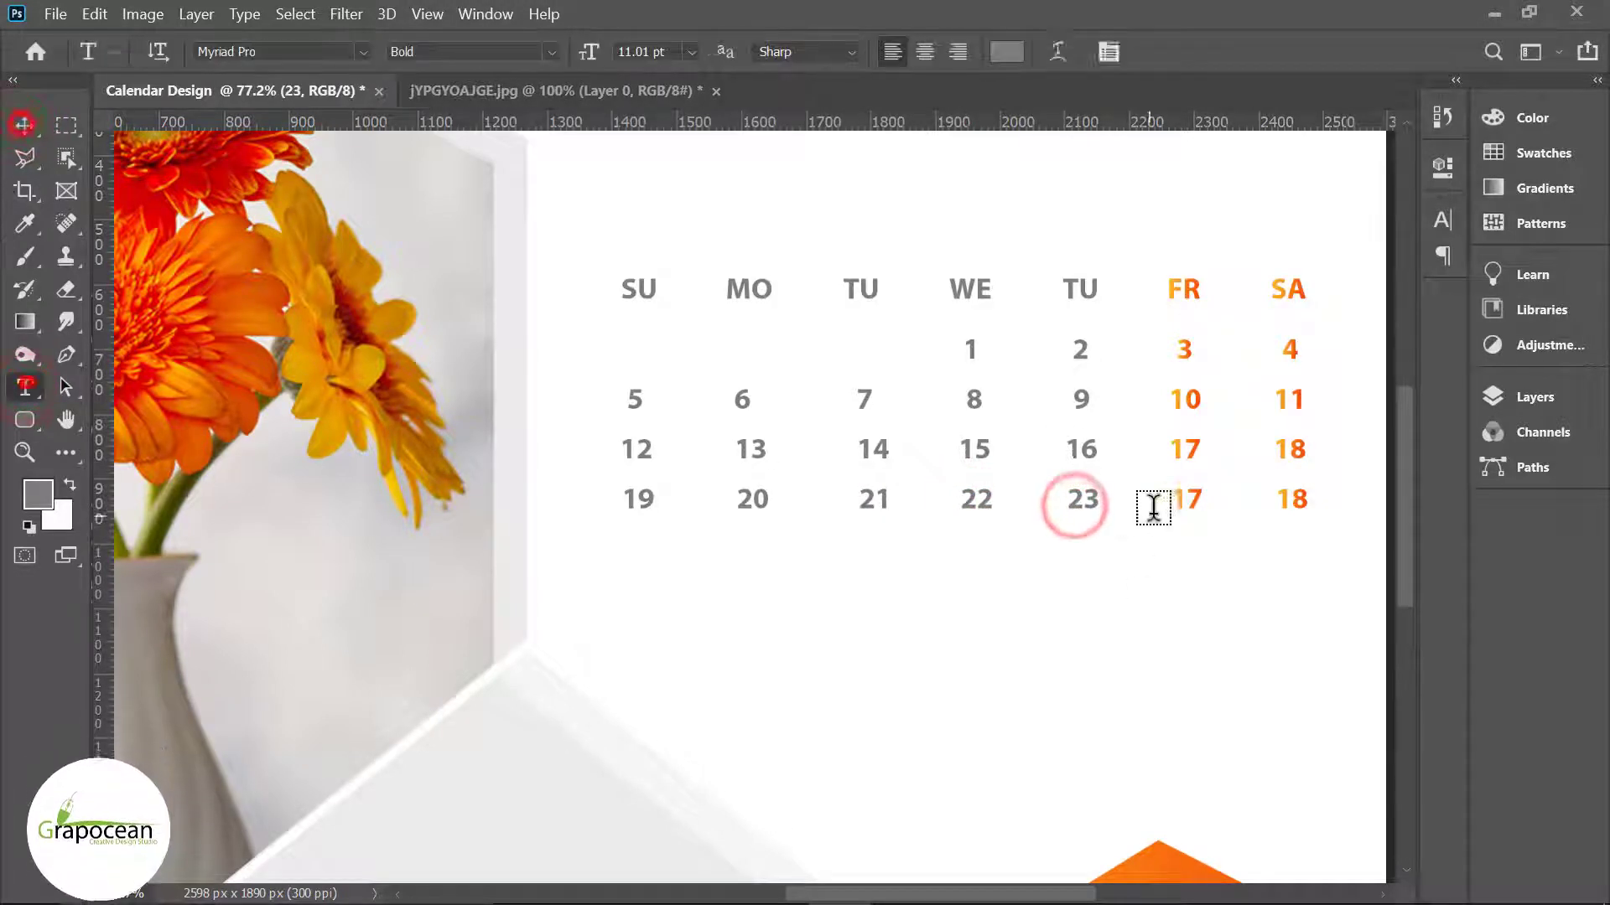
pyautogui.doubleClick(1178, 503)
pyautogui.write('24')
pyautogui.hotkey('ctrl', 'Return')
pyautogui.doubleClick(1283, 503)
pyautogui.write('24')
pyautogui.press('BackSpace')
pyautogui.write('5')
pyautogui.hotkey('ctrl', 'Return')
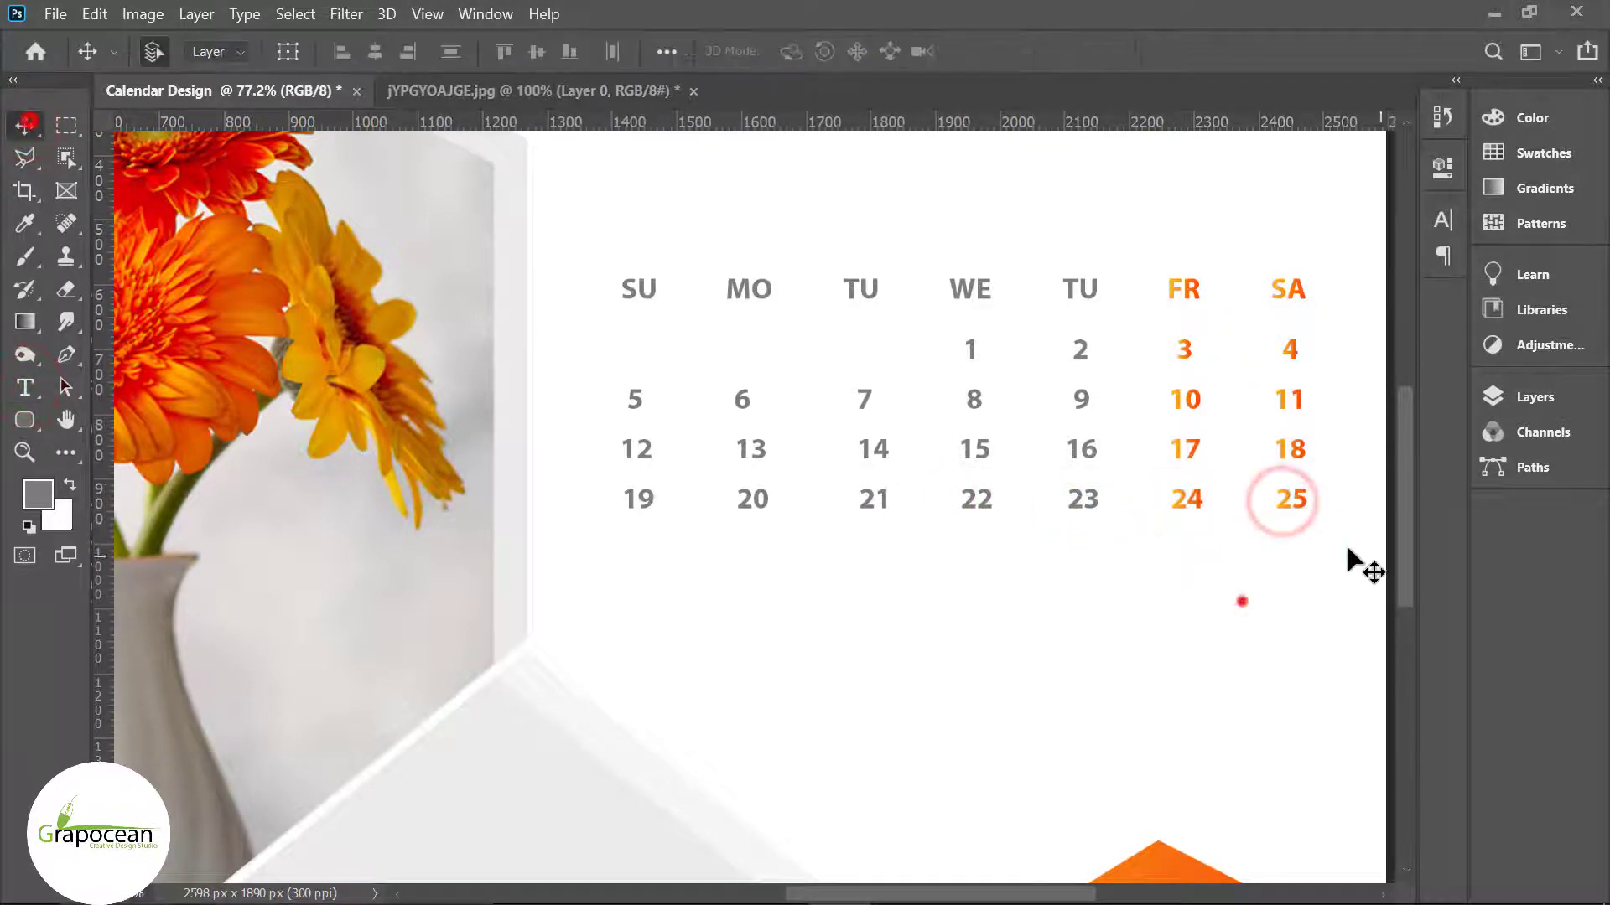
# Copy the 19–25 row below and retype its first dates as 26, 27 and 28.
pyautogui.moveTo(880, 501); pyautogui.dragTo(880, 551)
pyautogui.doubleClick(639, 549)
pyautogui.write('26')
pyautogui.hotkey('ctrl', 'Return')
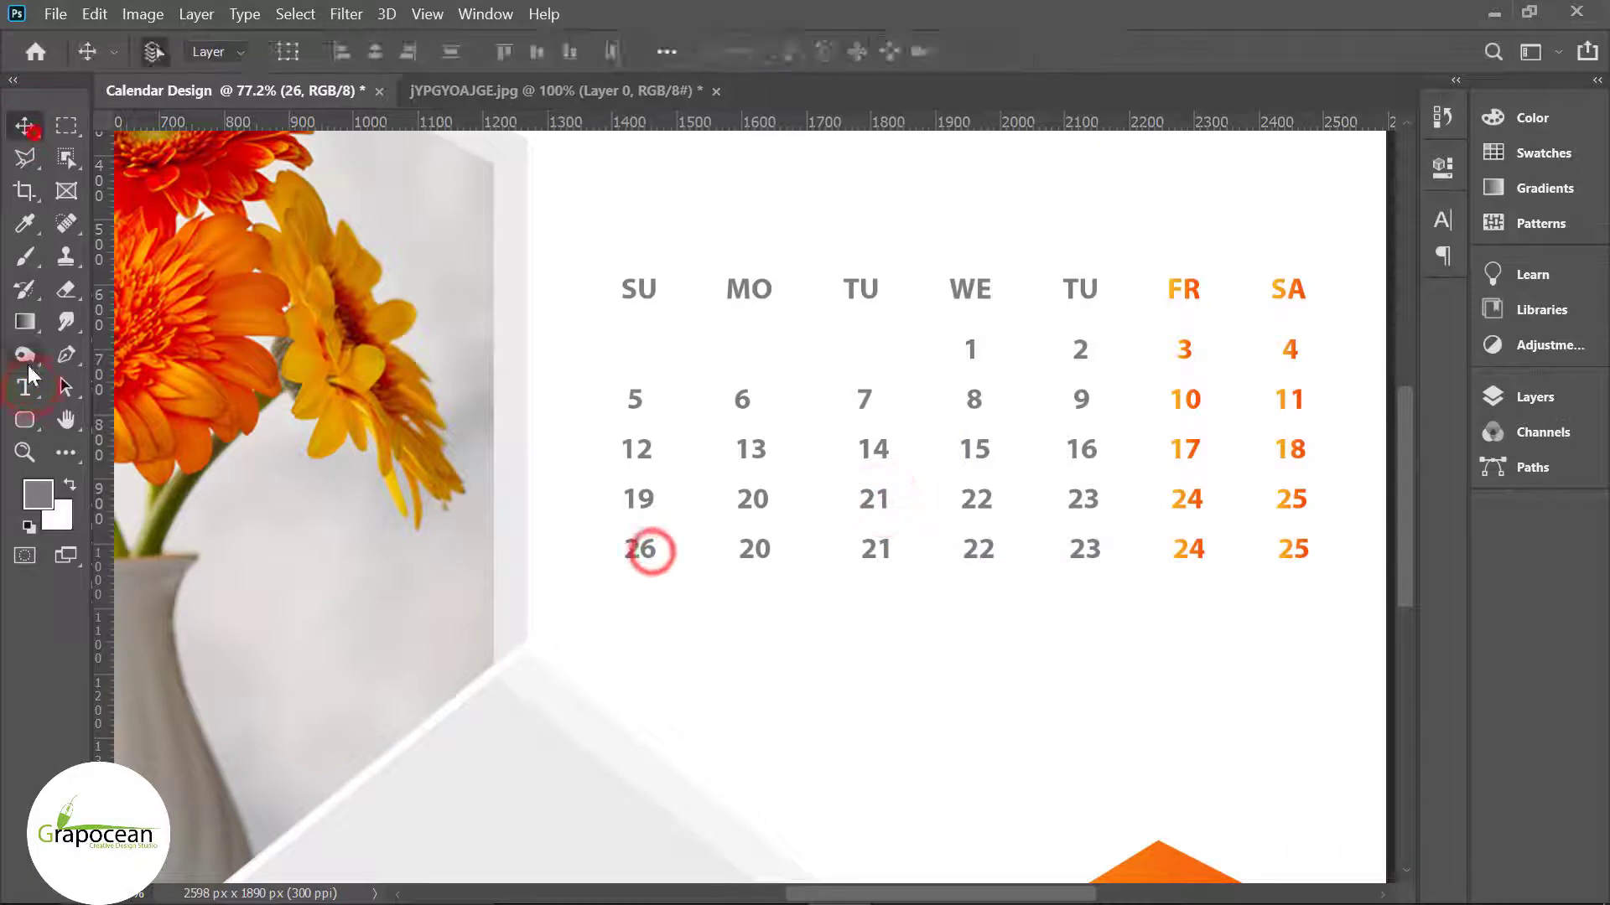
pyautogui.doubleClick(753, 549)
pyautogui.write('27')
pyautogui.hotkey('ctrl', 'Return')
pyautogui.doubleClick(874, 549)
pyautogui.write('28')
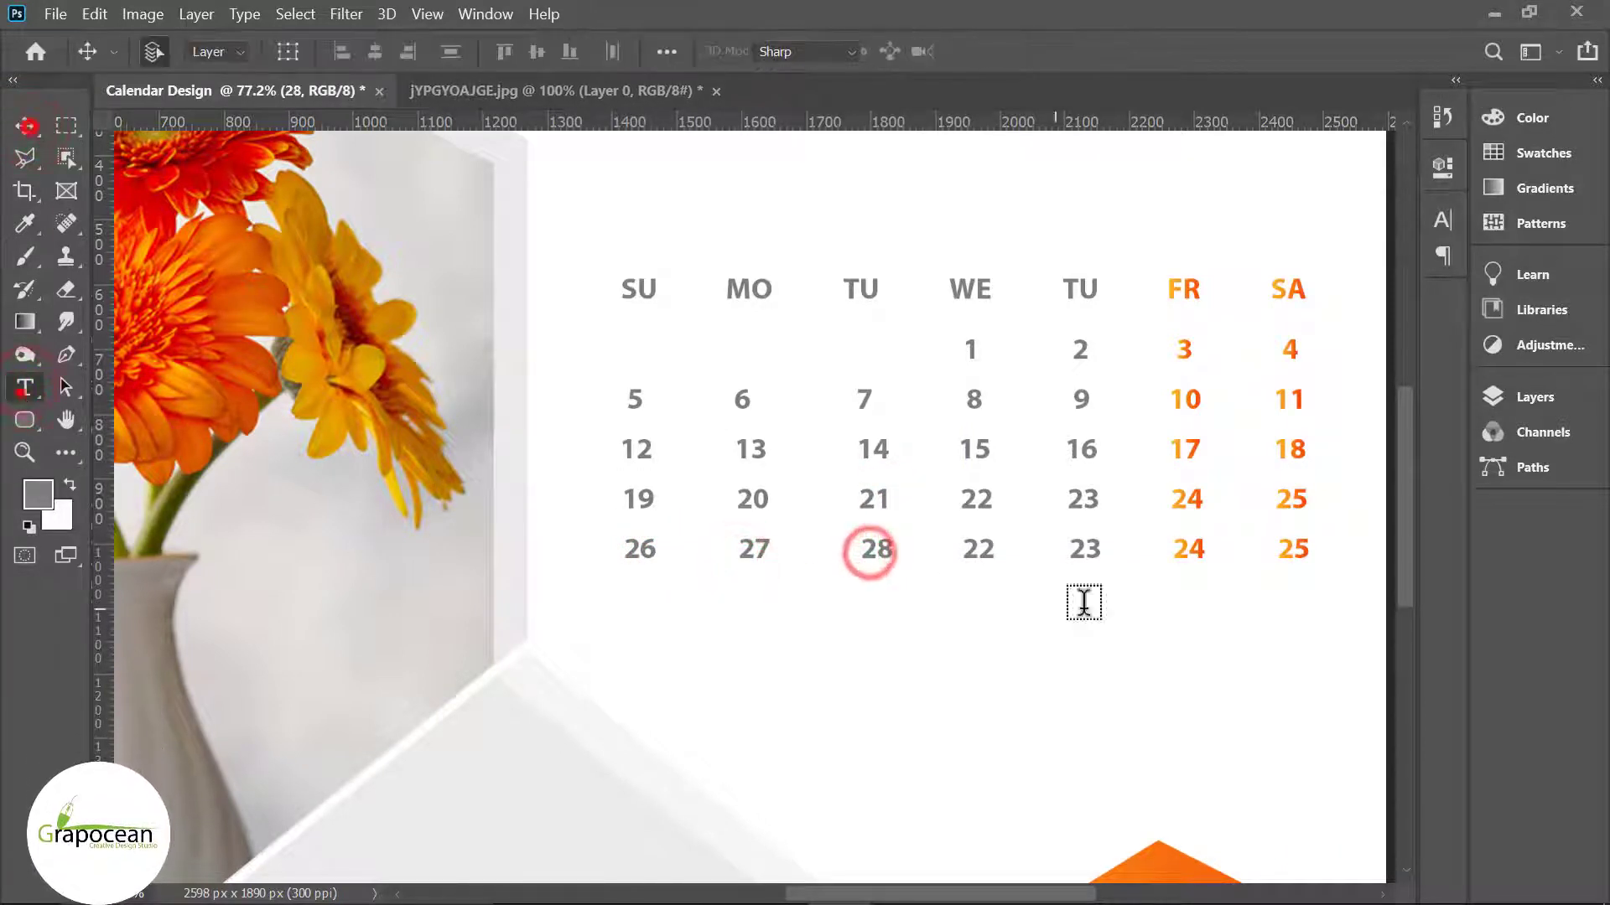
pyautogui.hotkey('ctrl', 'Return')
# Change the remaining dates to 29, 30 and 31, ending under FR, and delete the leftover 25.
pyautogui.doubleClick(975, 549)
pyautogui.write('29')
pyautogui.hotkey('ctrl', 'Return')
pyautogui.doubleClick(1084, 549)
pyautogui.write('30')
pyautogui.hotkey('ctrl', 'Return')
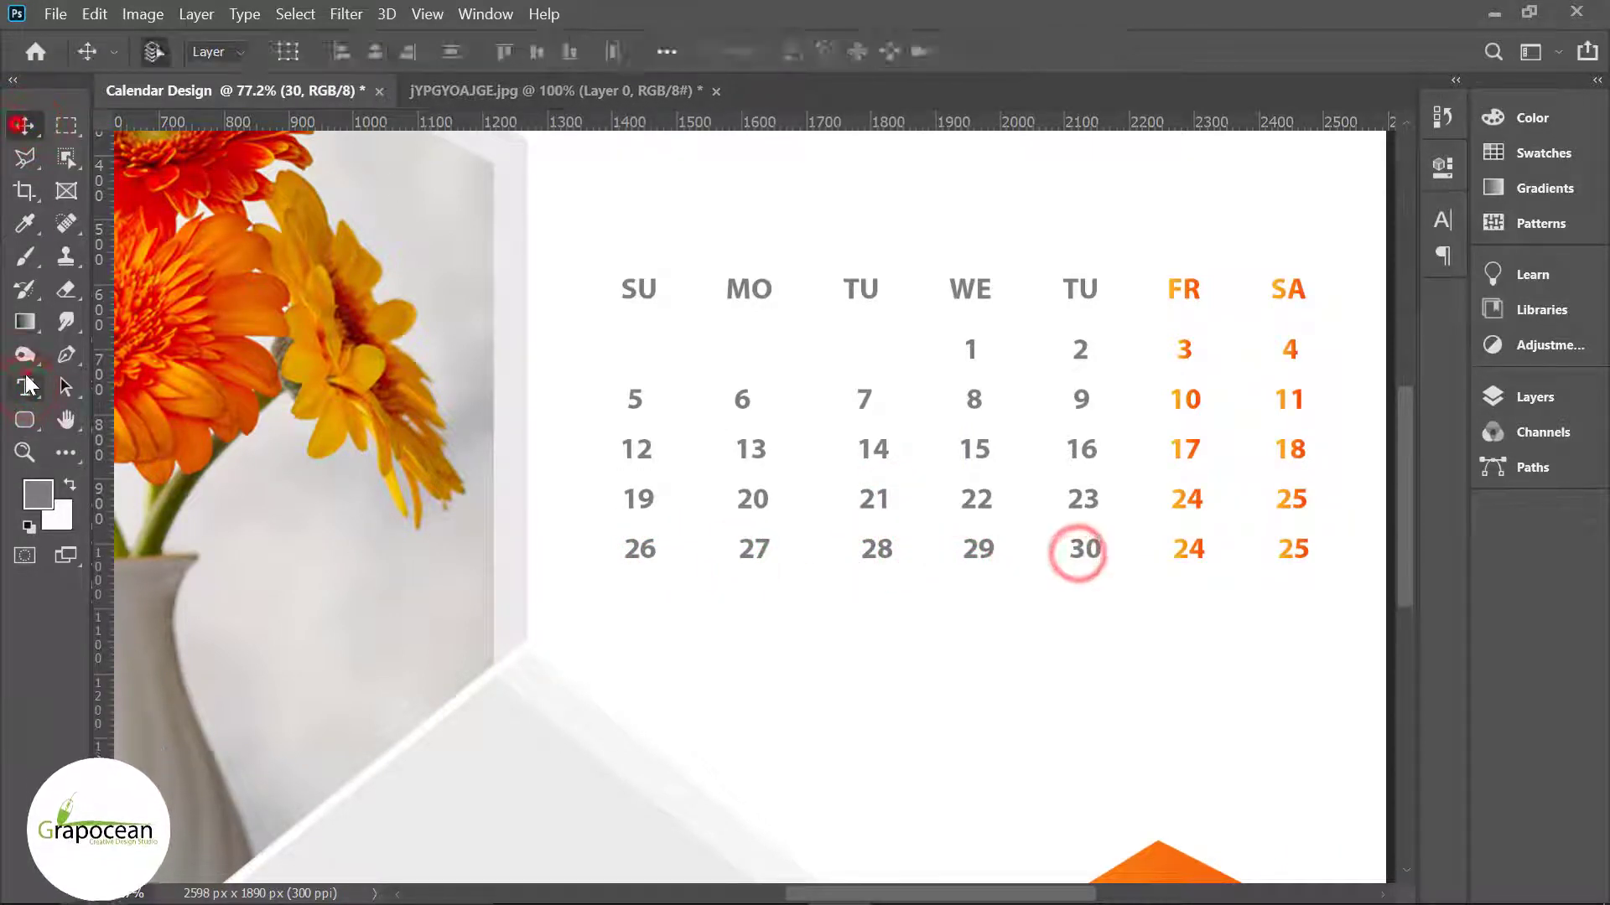
pyautogui.doubleClick(1177, 553)
pyautogui.write('31')
pyautogui.click(20, 122)
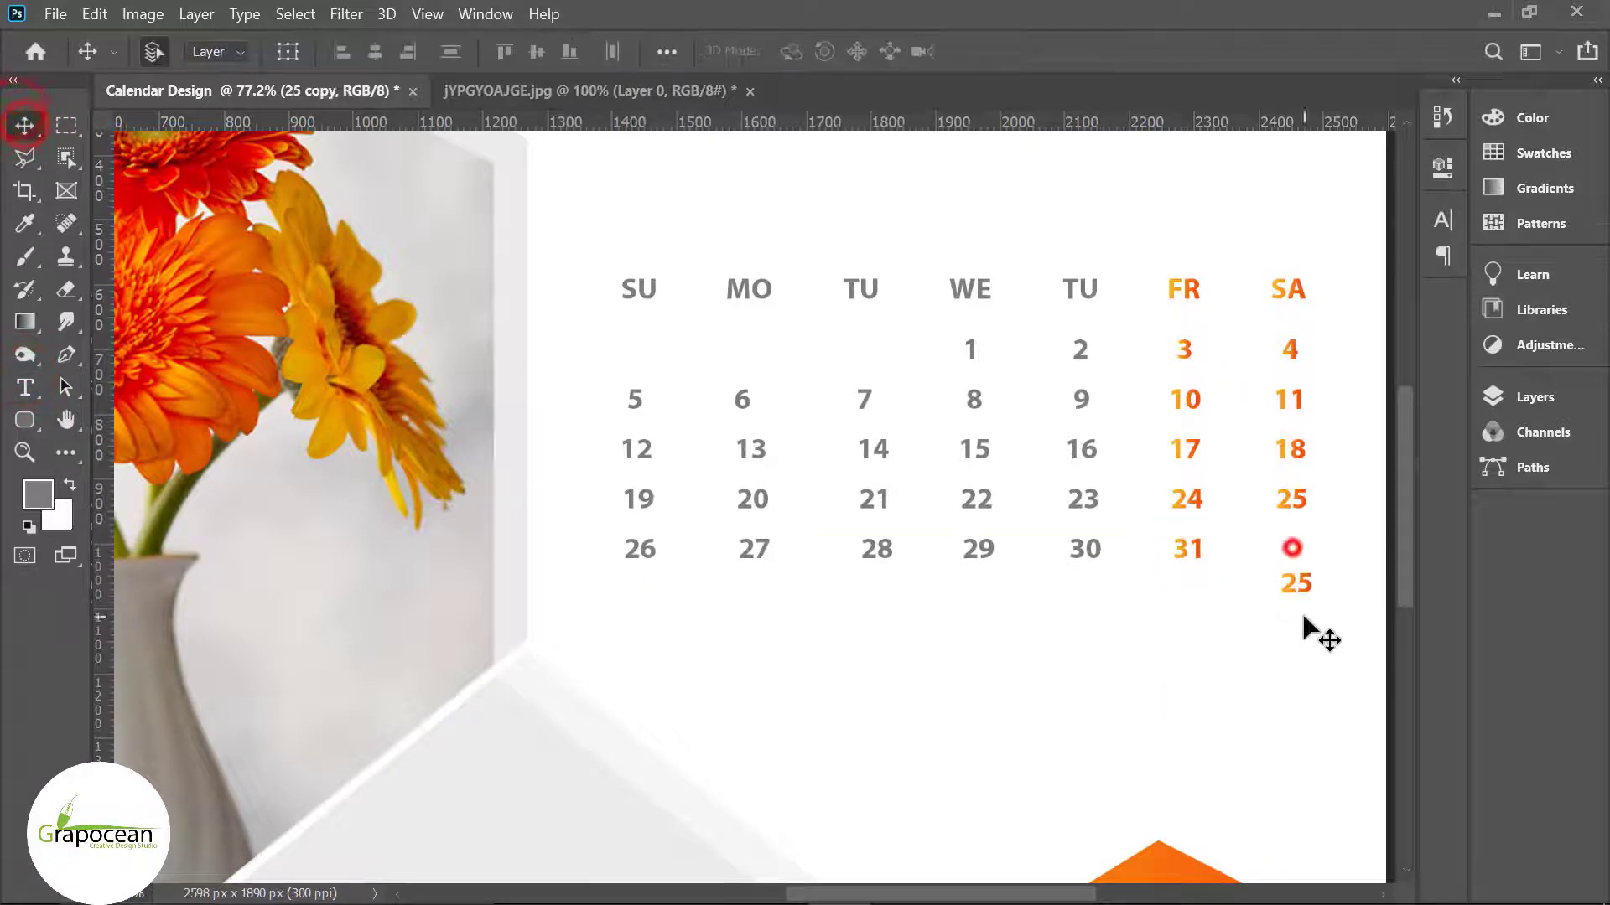
pyautogui.press('Delete')
pyautogui.hotkey('ctrl', '0')
# Select each weekday column of dates and apply Align Horizontal Centers to it.
pyautogui.moveTo(801, 477); pyautogui.dragTo(785, 332)
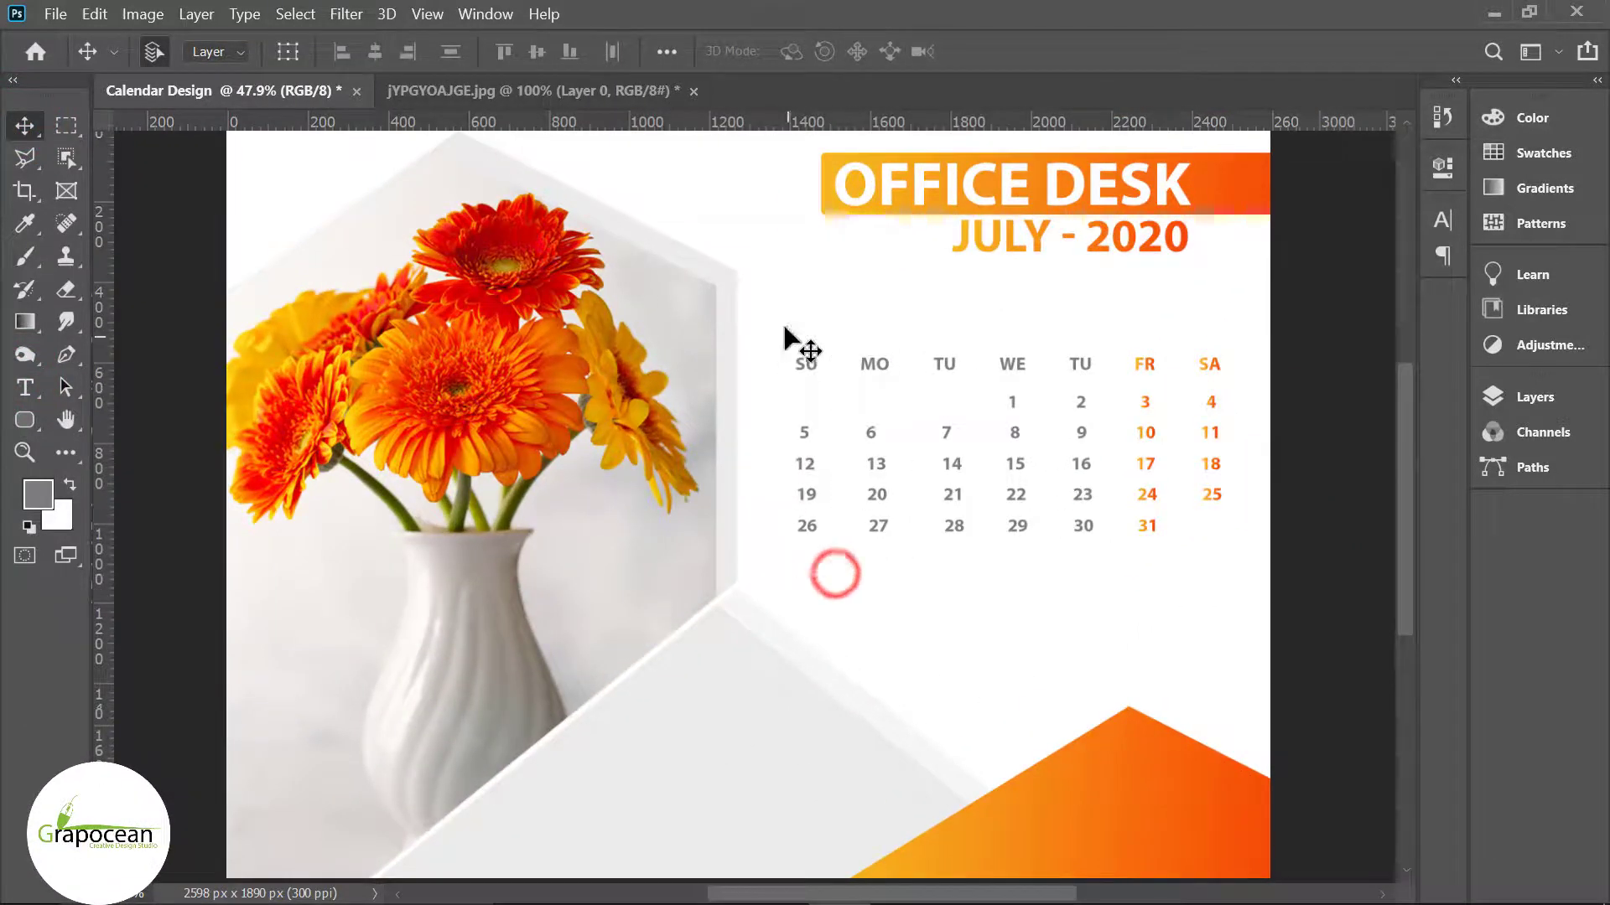
pyautogui.moveTo(914, 558); pyautogui.dragTo(872, 343)
pyautogui.click(377, 51)
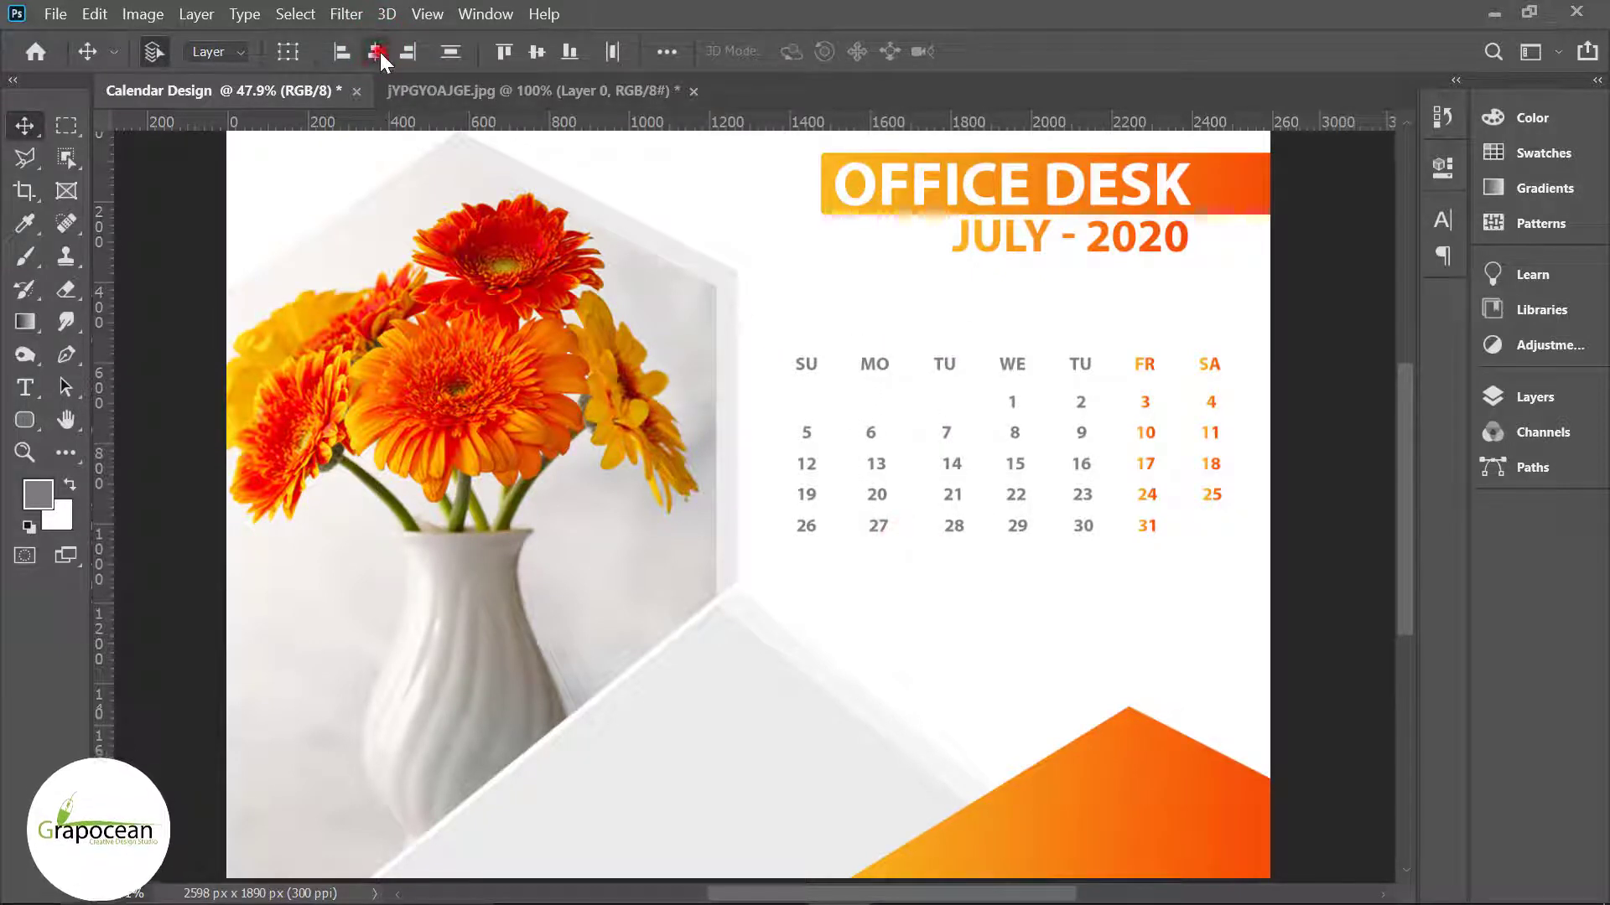
pyautogui.moveTo(973, 558); pyautogui.dragTo(932, 348)
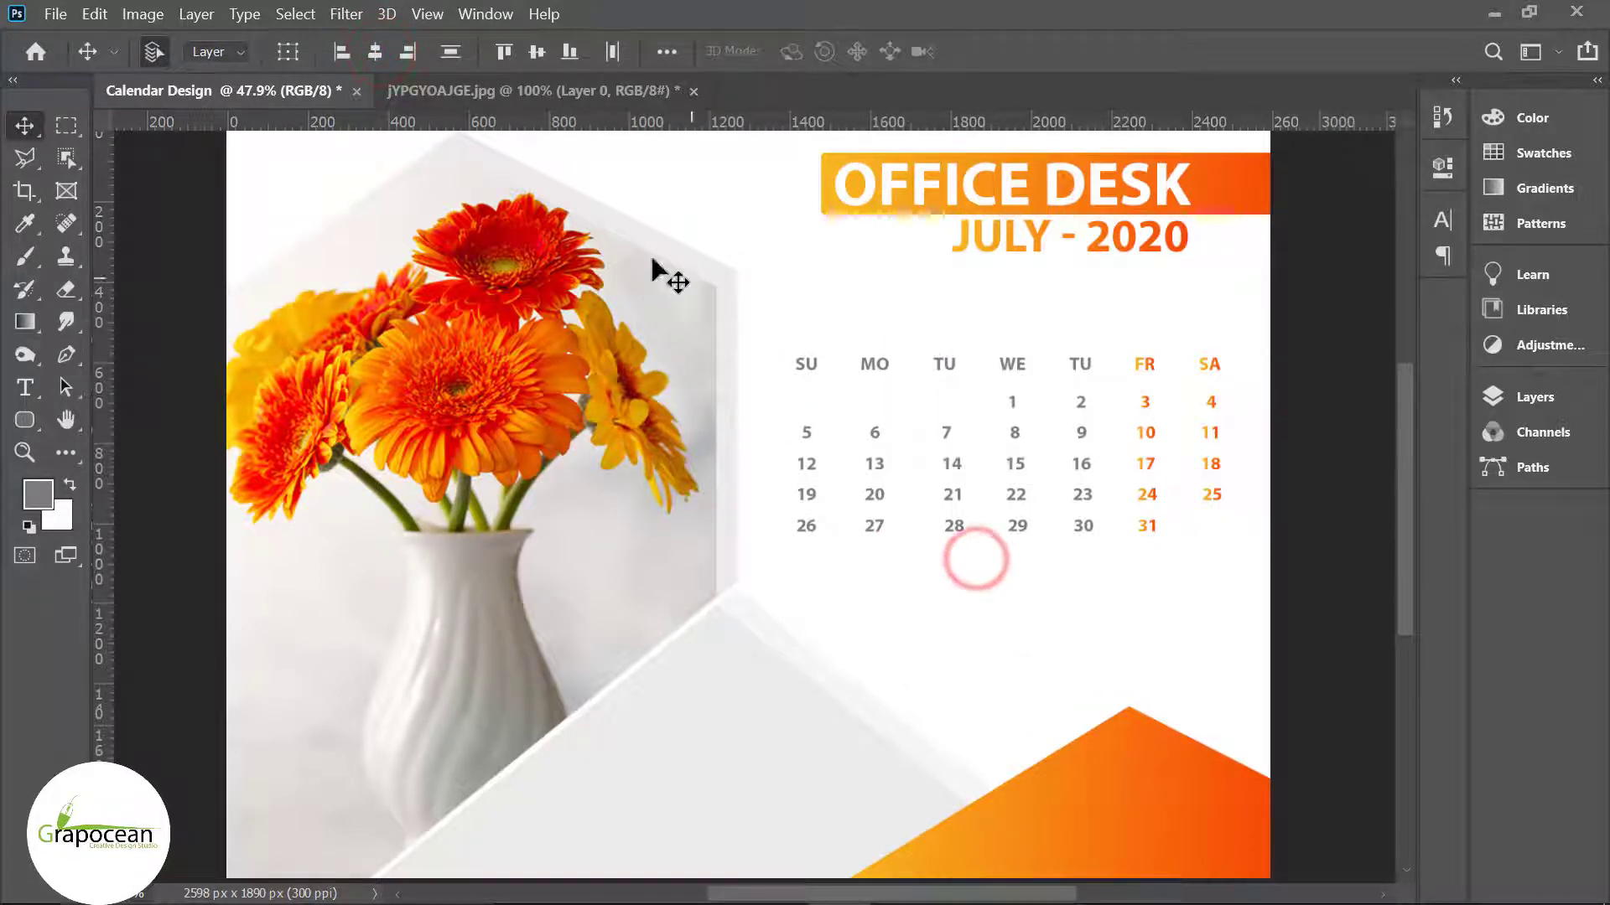
pyautogui.click(376, 52)
pyautogui.moveTo(1055, 555); pyautogui.dragTo(994, 329)
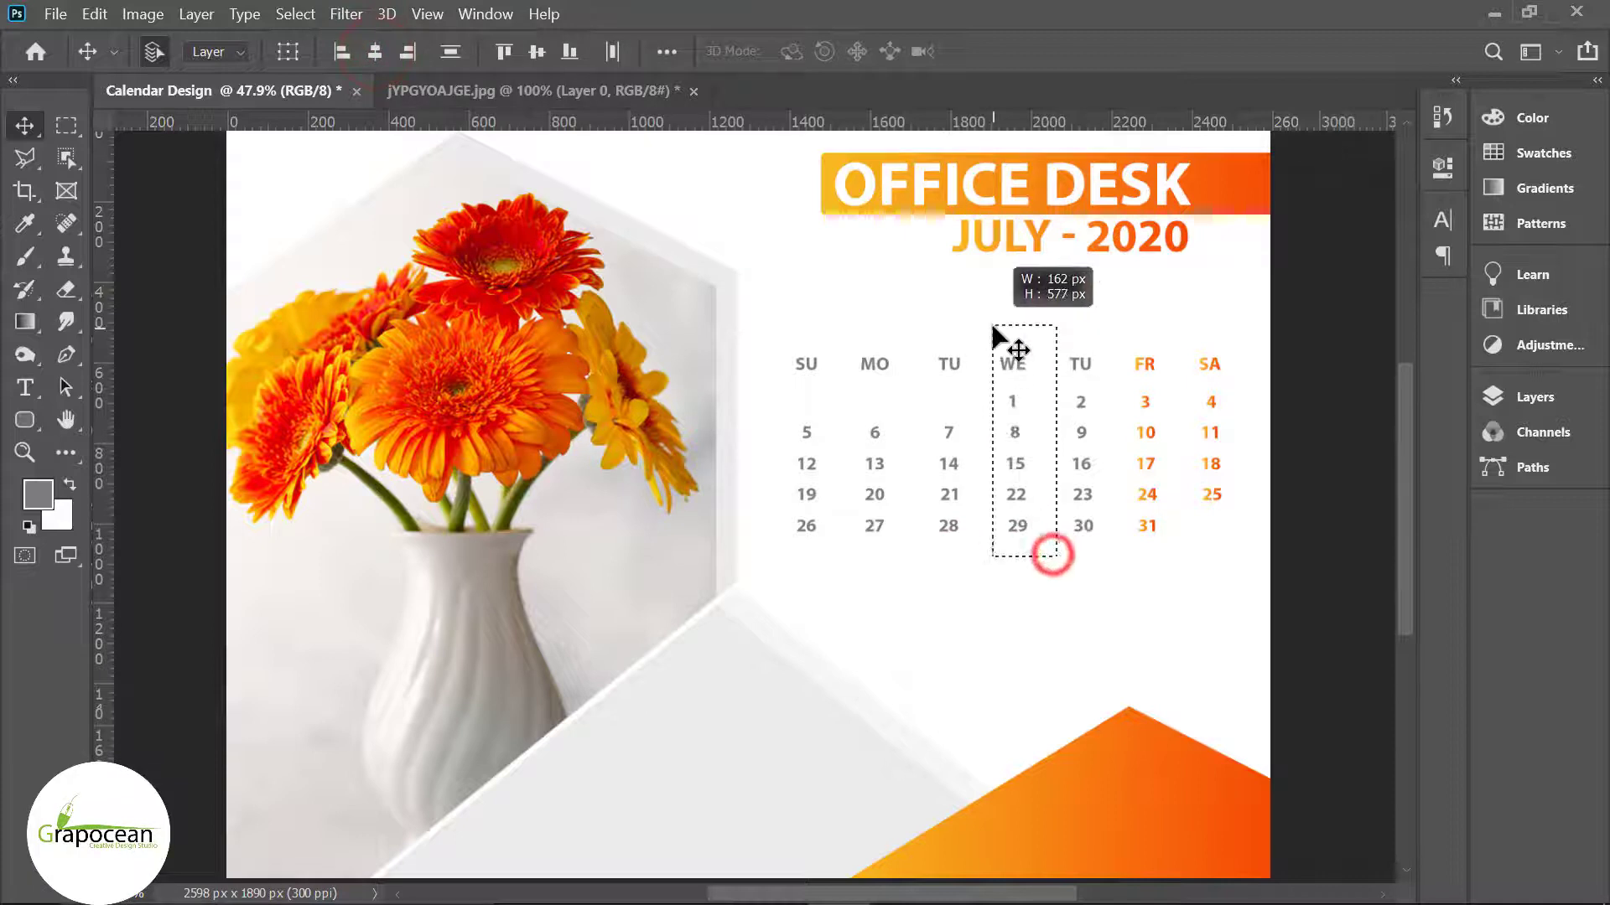
pyautogui.click(376, 50)
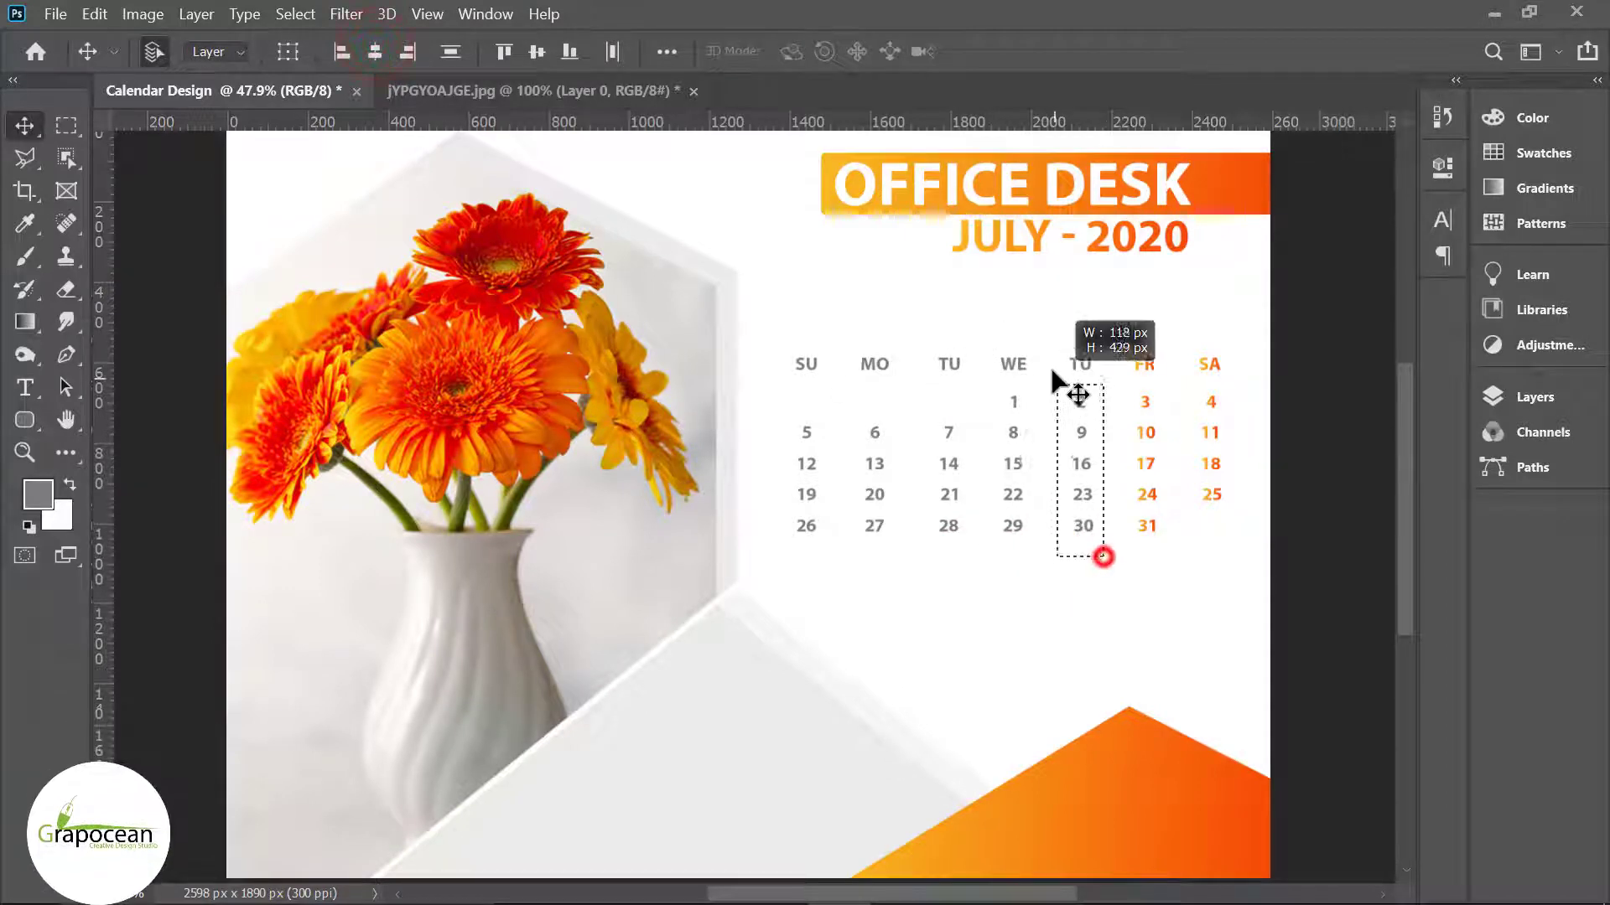
pyautogui.click(374, 51)
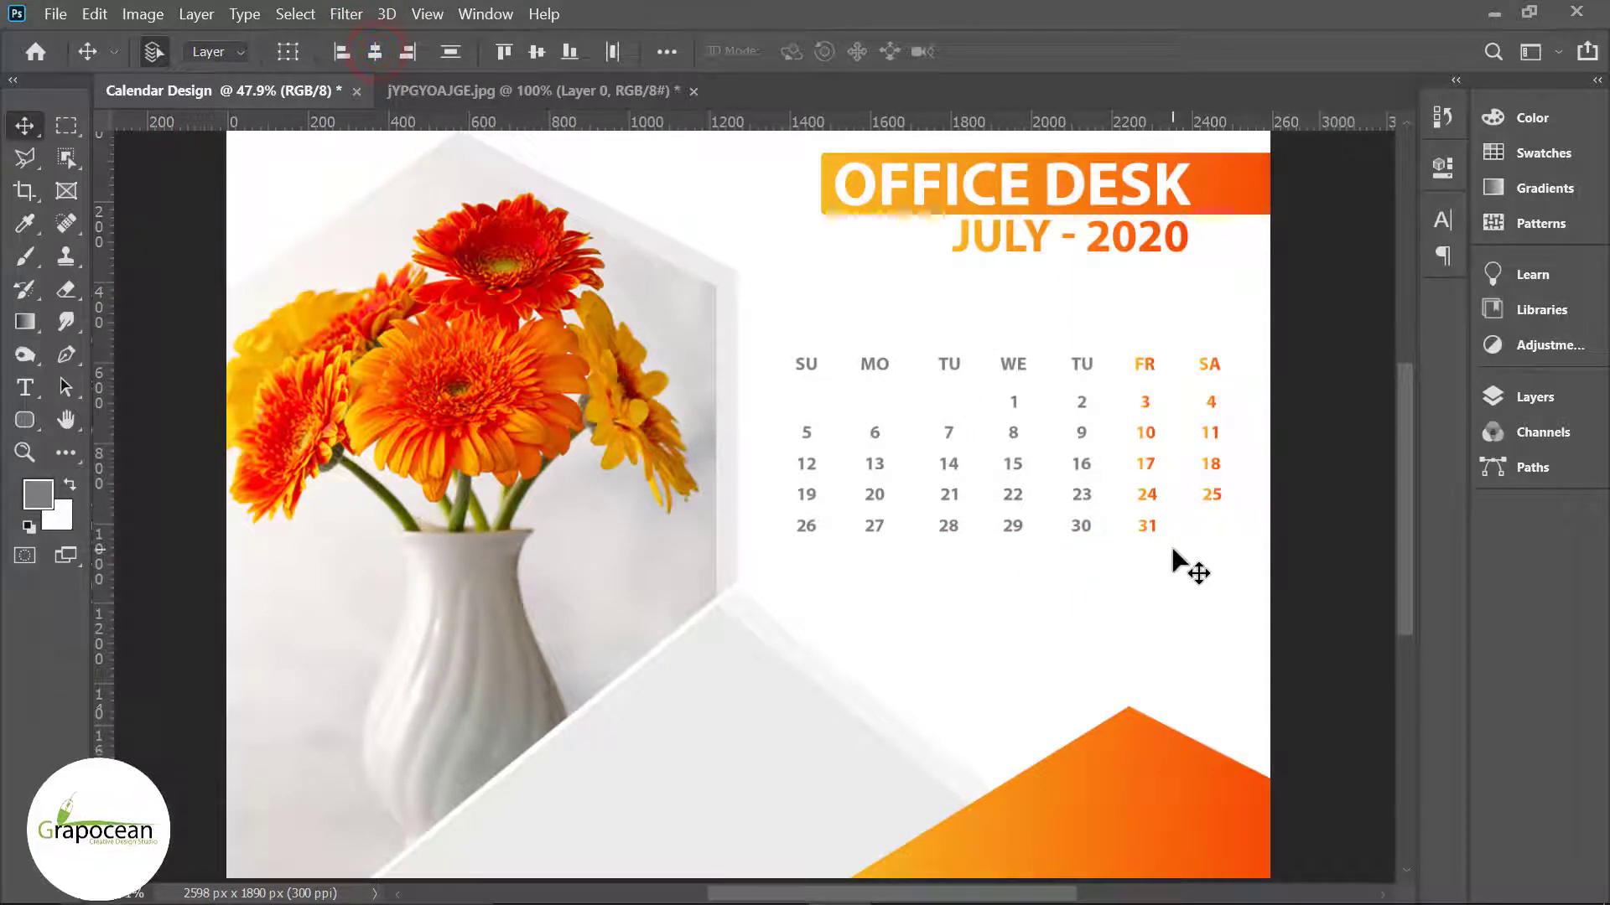
pyautogui.moveTo(1173, 550); pyautogui.dragTo(1130, 353)
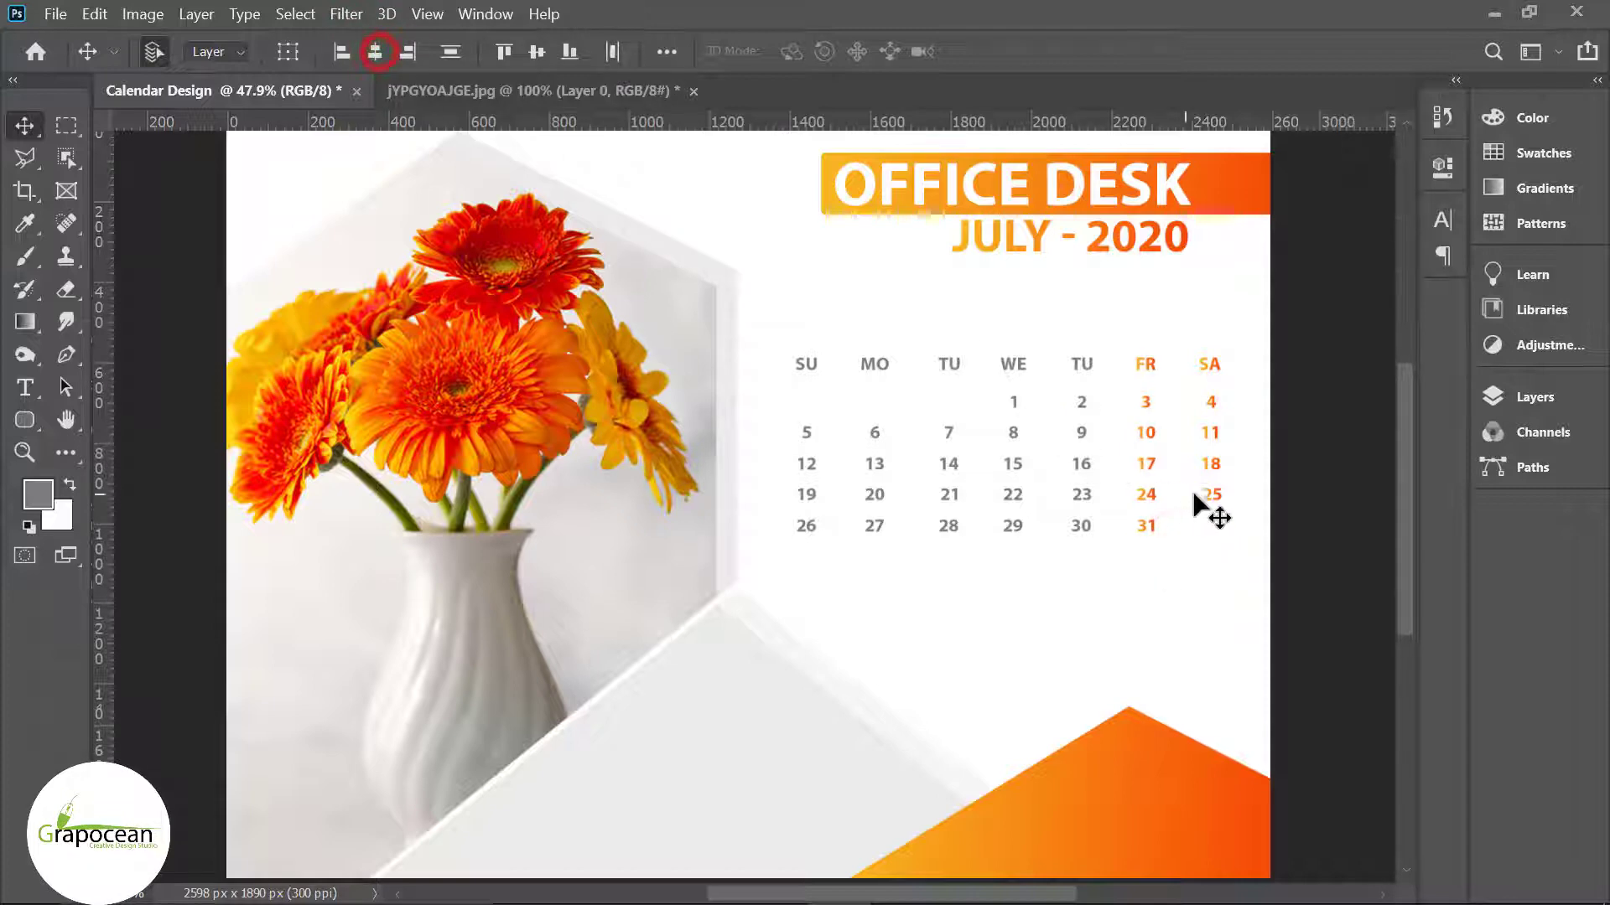
pyautogui.moveTo(1229, 523); pyautogui.dragTo(1194, 356)
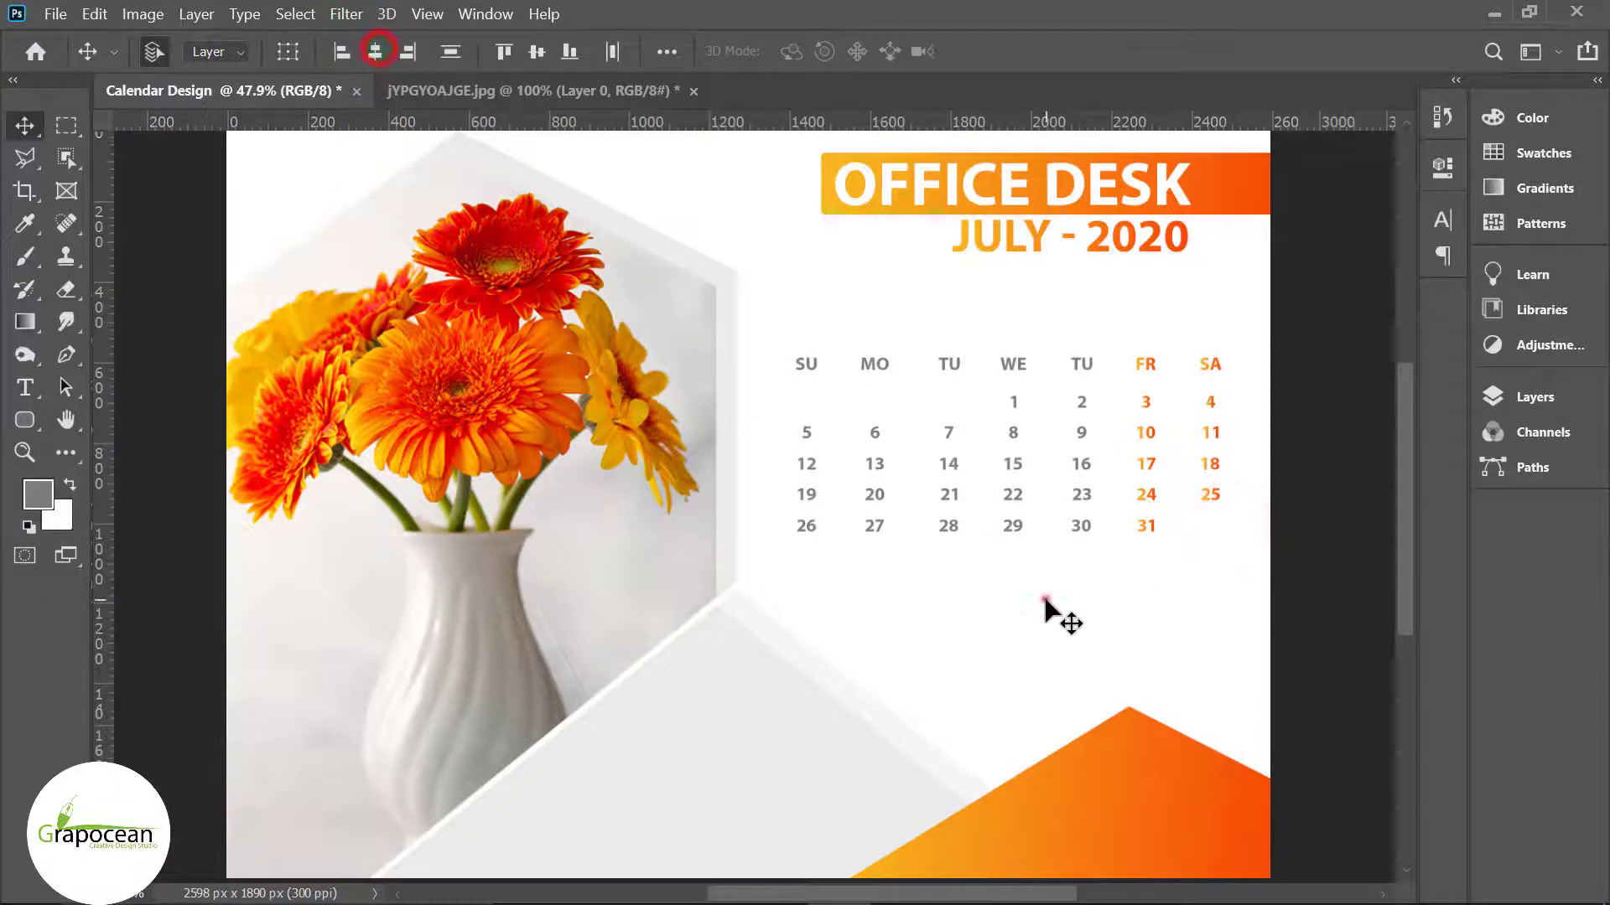
# Shift the MO column of dates closer to the SU column.
pyautogui.scroll(-3, 926, 521)
pyautogui.scroll(2, 898, 568)
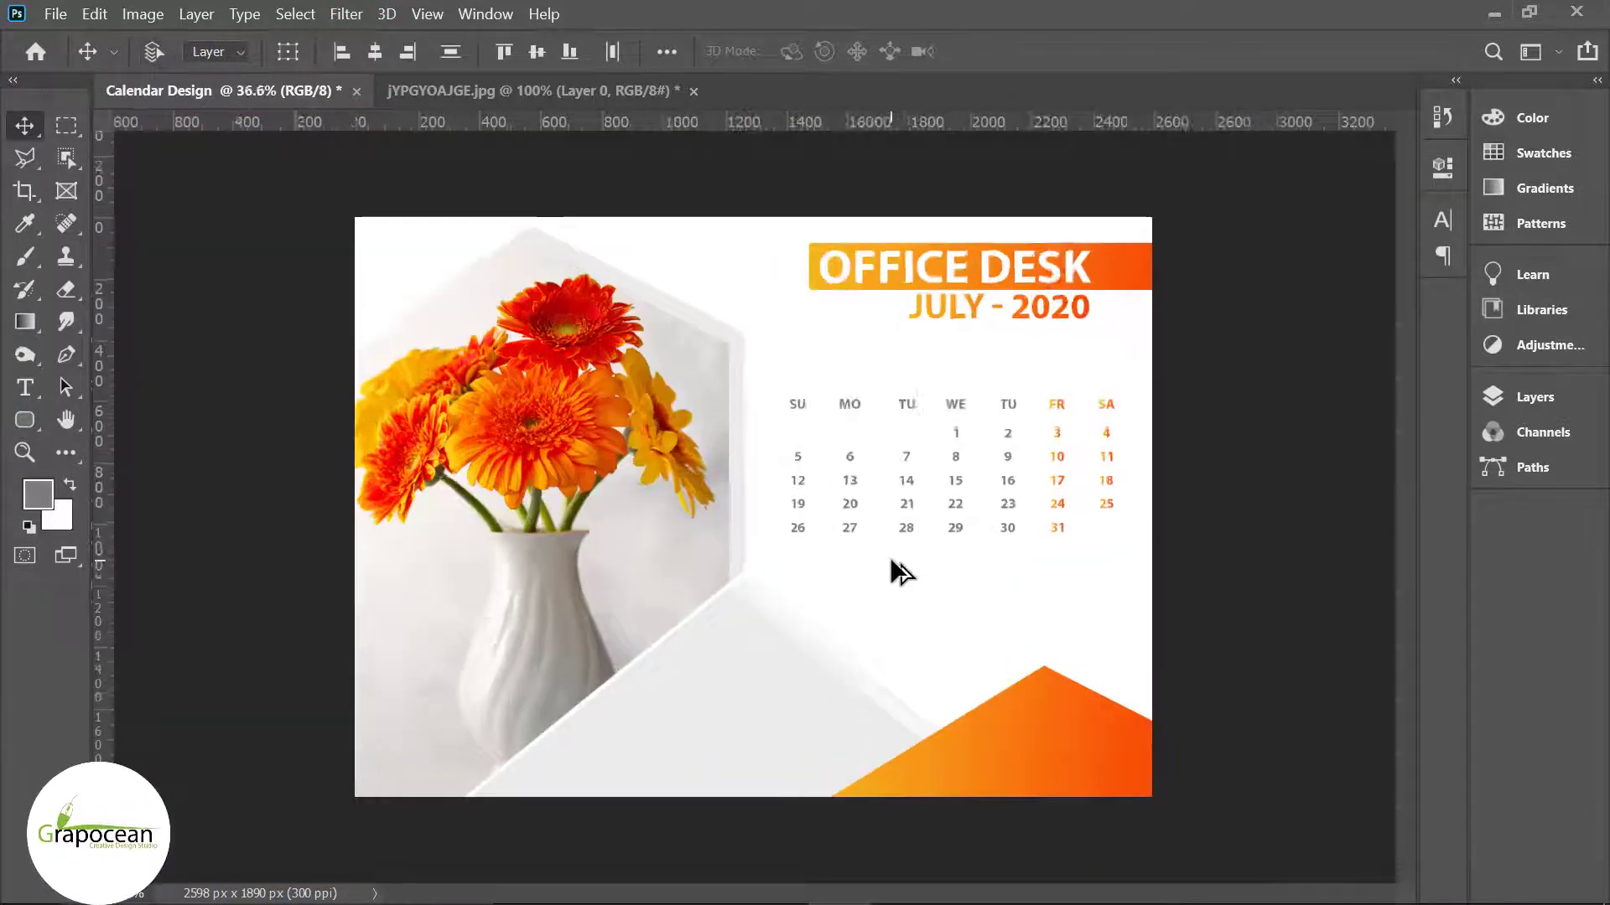
pyautogui.scroll(3, 861, 570)
pyautogui.moveTo(795, 537); pyautogui.dragTo(758, 310)
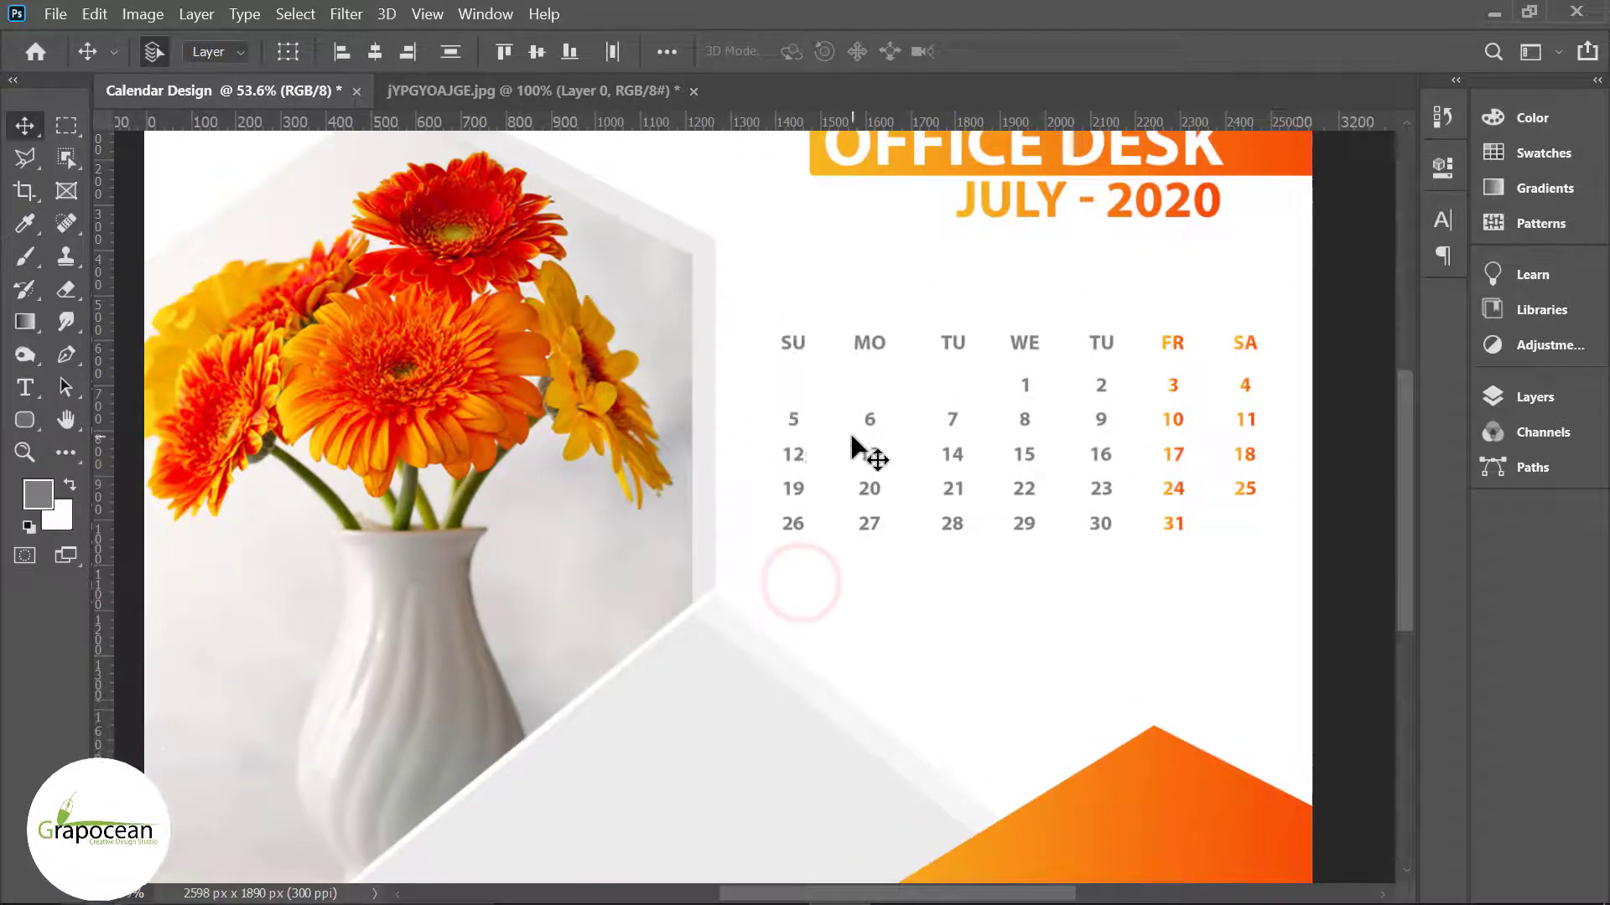
pyautogui.moveTo(884, 445); pyautogui.dragTo(860, 431)
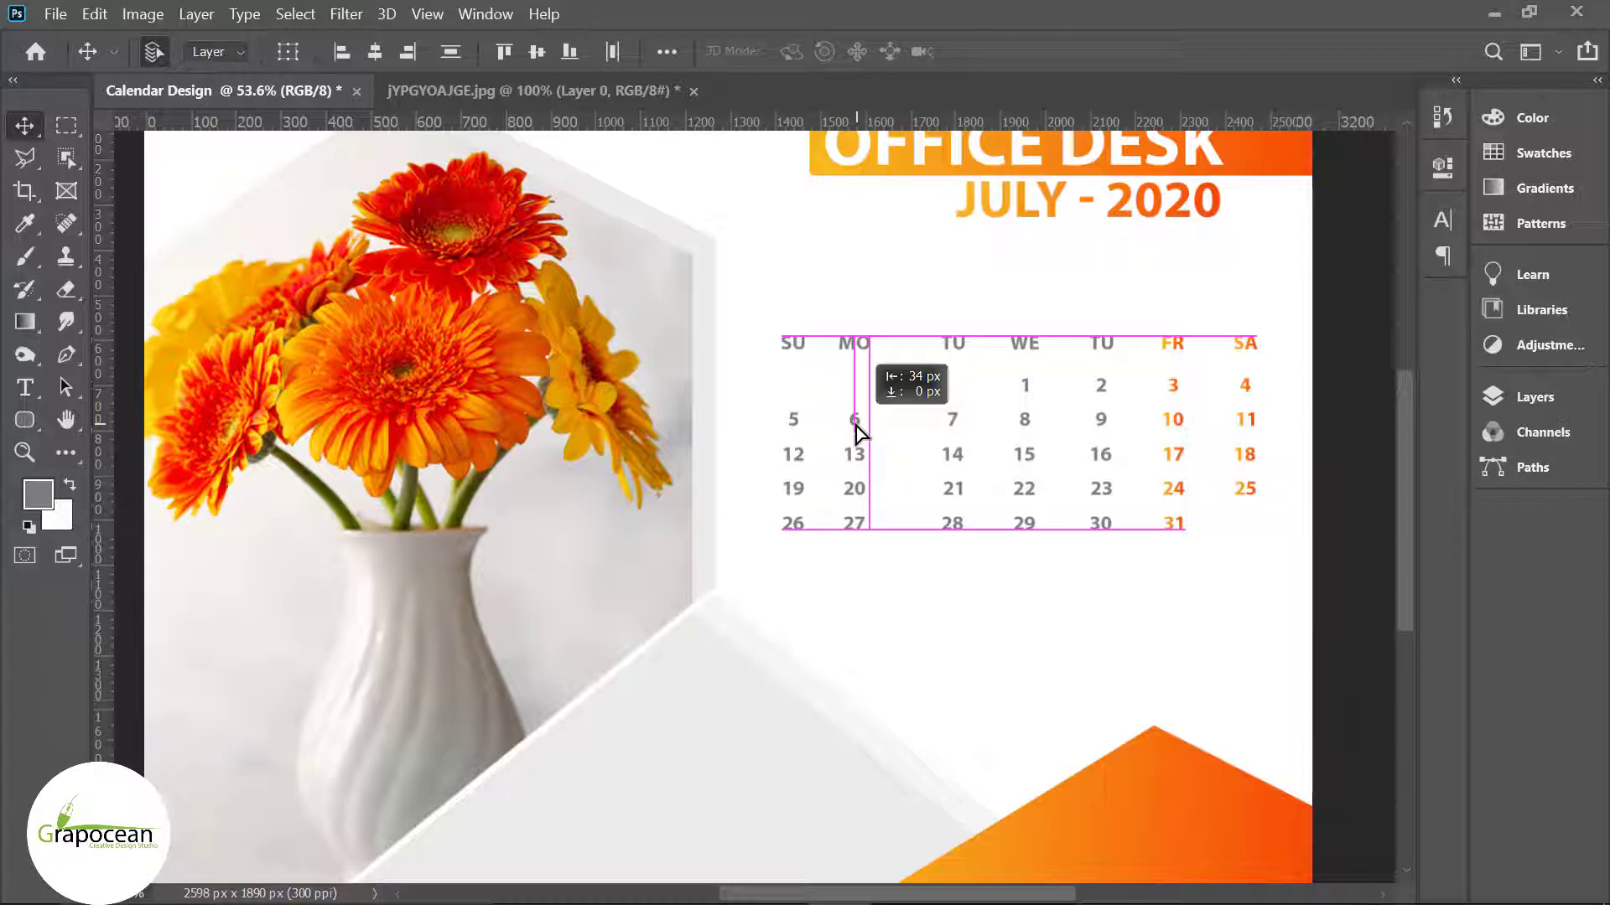
pyautogui.moveTo(853, 432); pyautogui.dragTo(864, 433)
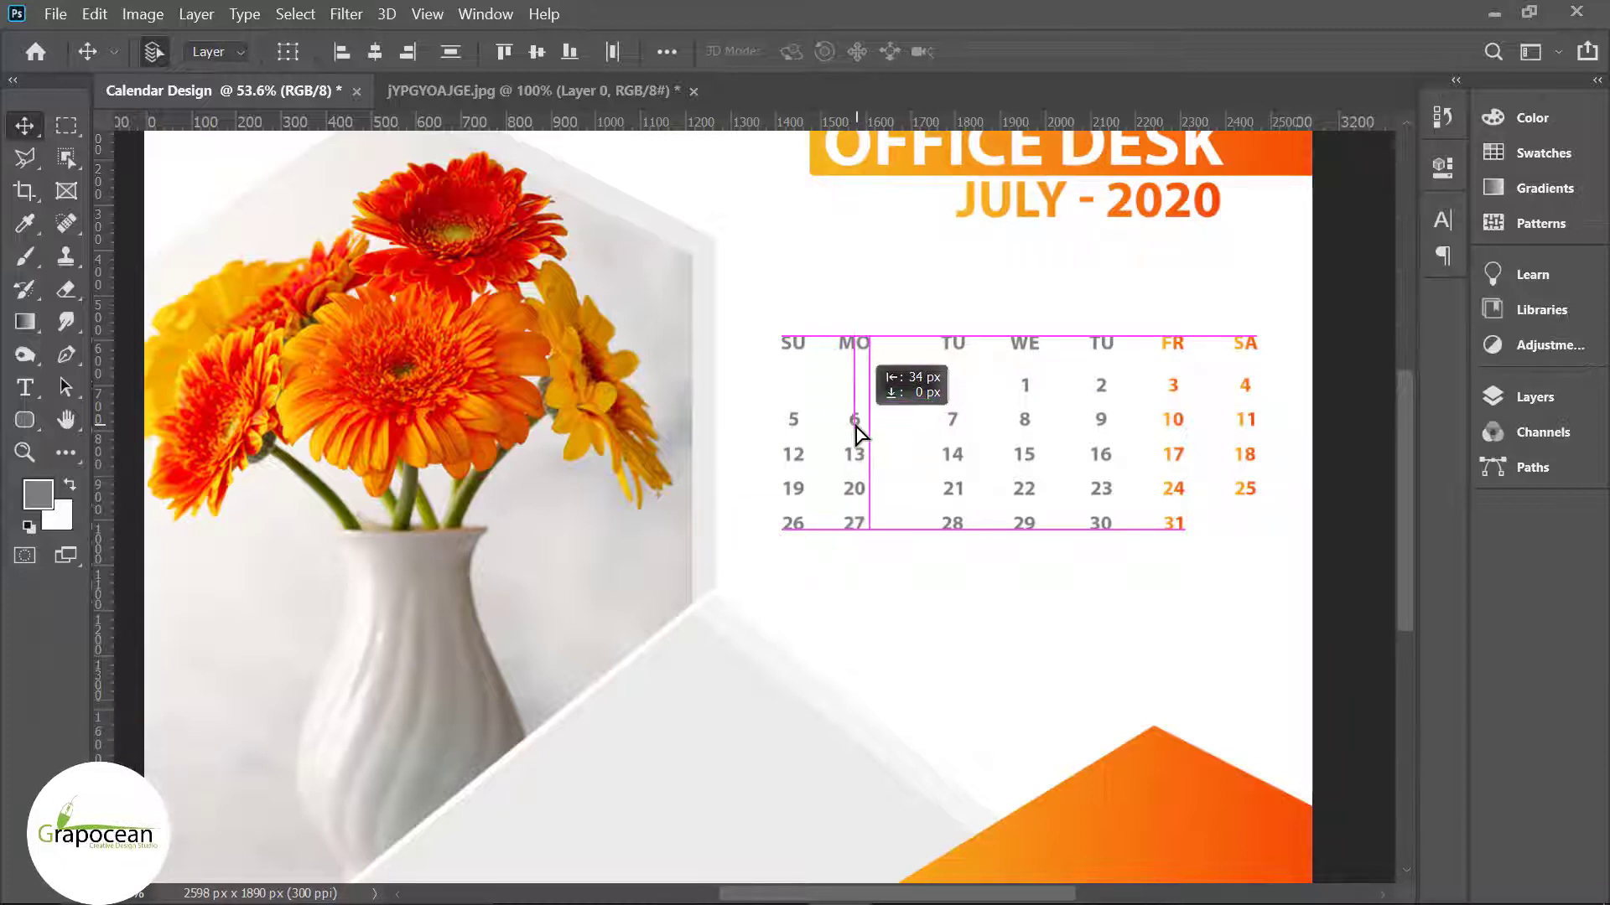
# Move the Tuesday column beside MO, then try and undo a move of the WE column.
pyautogui.moveTo(973, 556); pyautogui.dragTo(932, 316)
pyautogui.moveTo(958, 451); pyautogui.dragTo(914, 454)
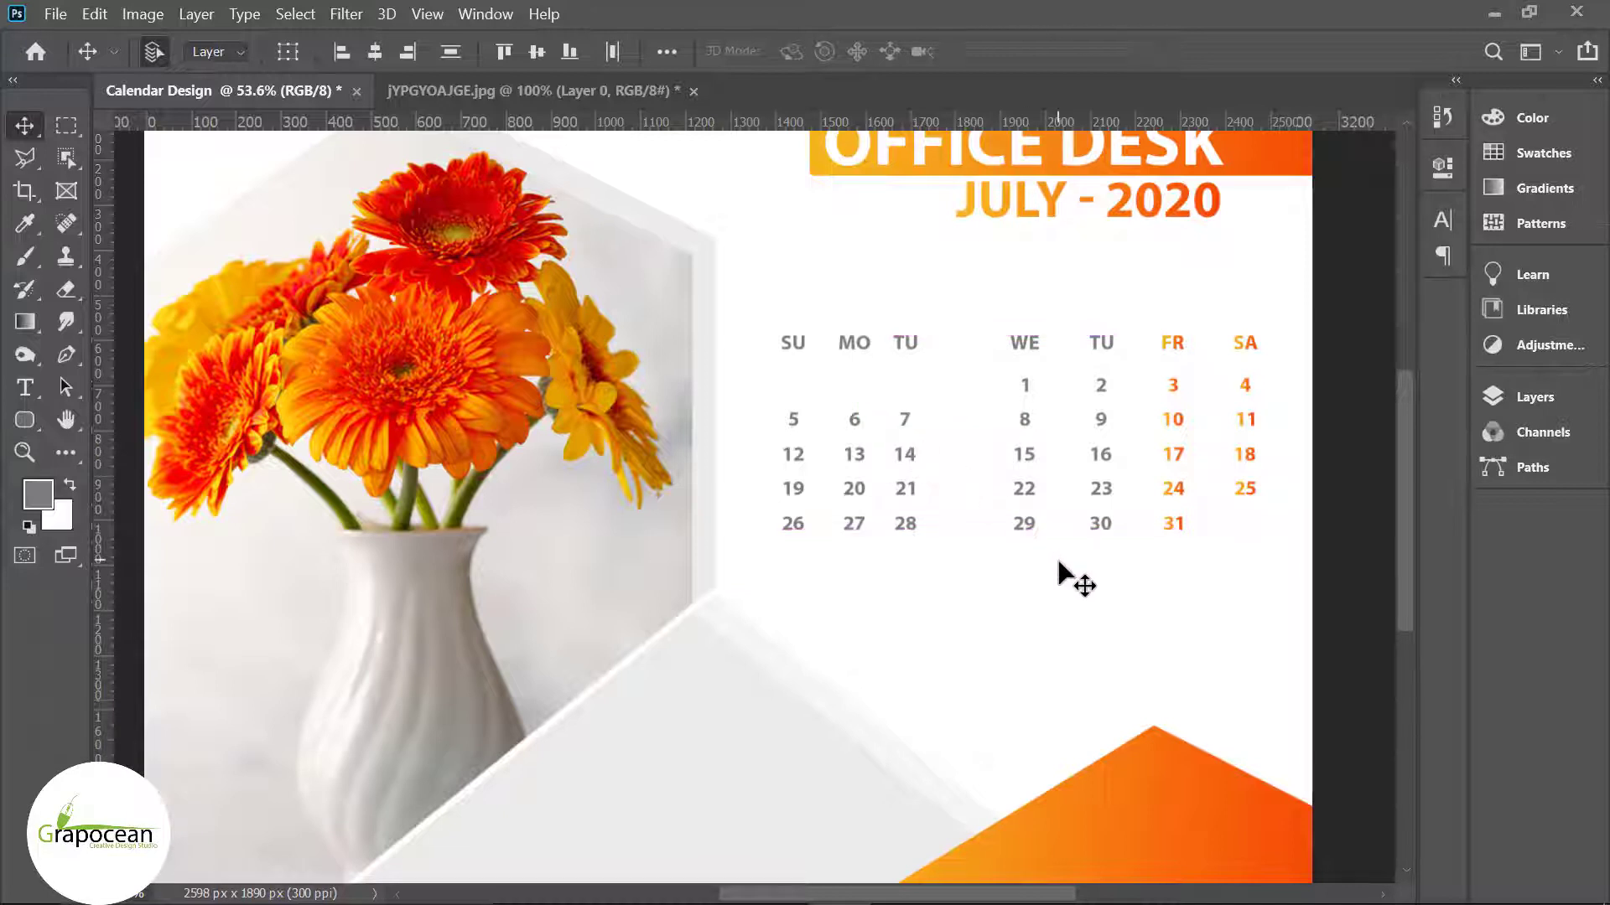
pyautogui.moveTo(1058, 564); pyautogui.dragTo(1010, 348)
pyautogui.moveTo(1031, 455); pyautogui.dragTo(969, 461)
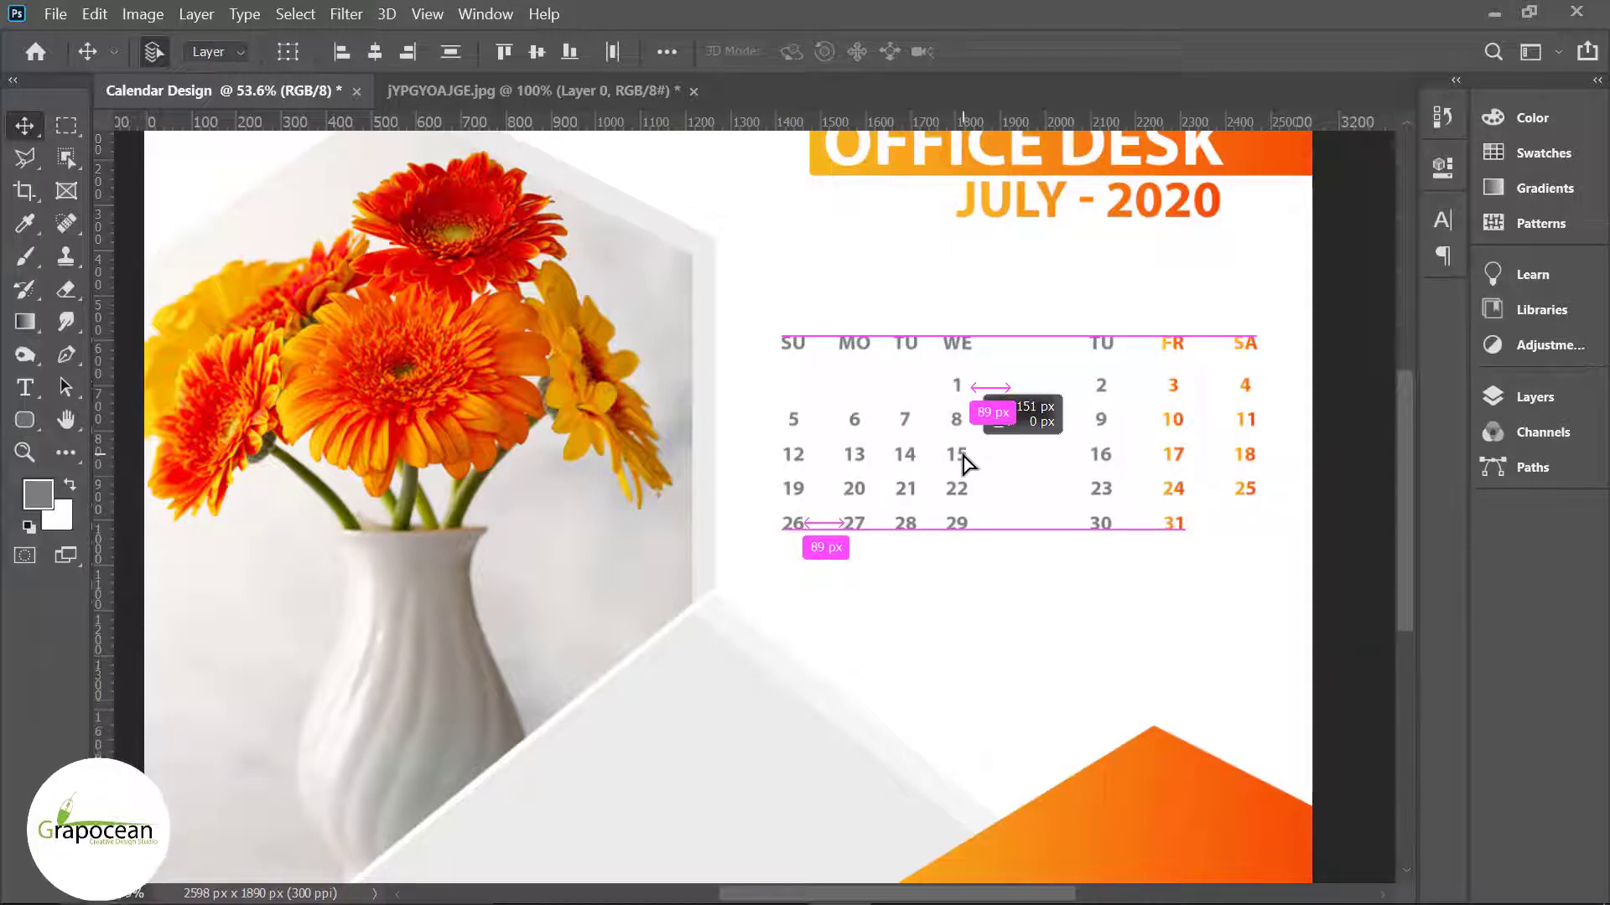
pyautogui.moveTo(970, 466); pyautogui.dragTo(964, 466)
pyautogui.hotkey('ctrl', 'z')
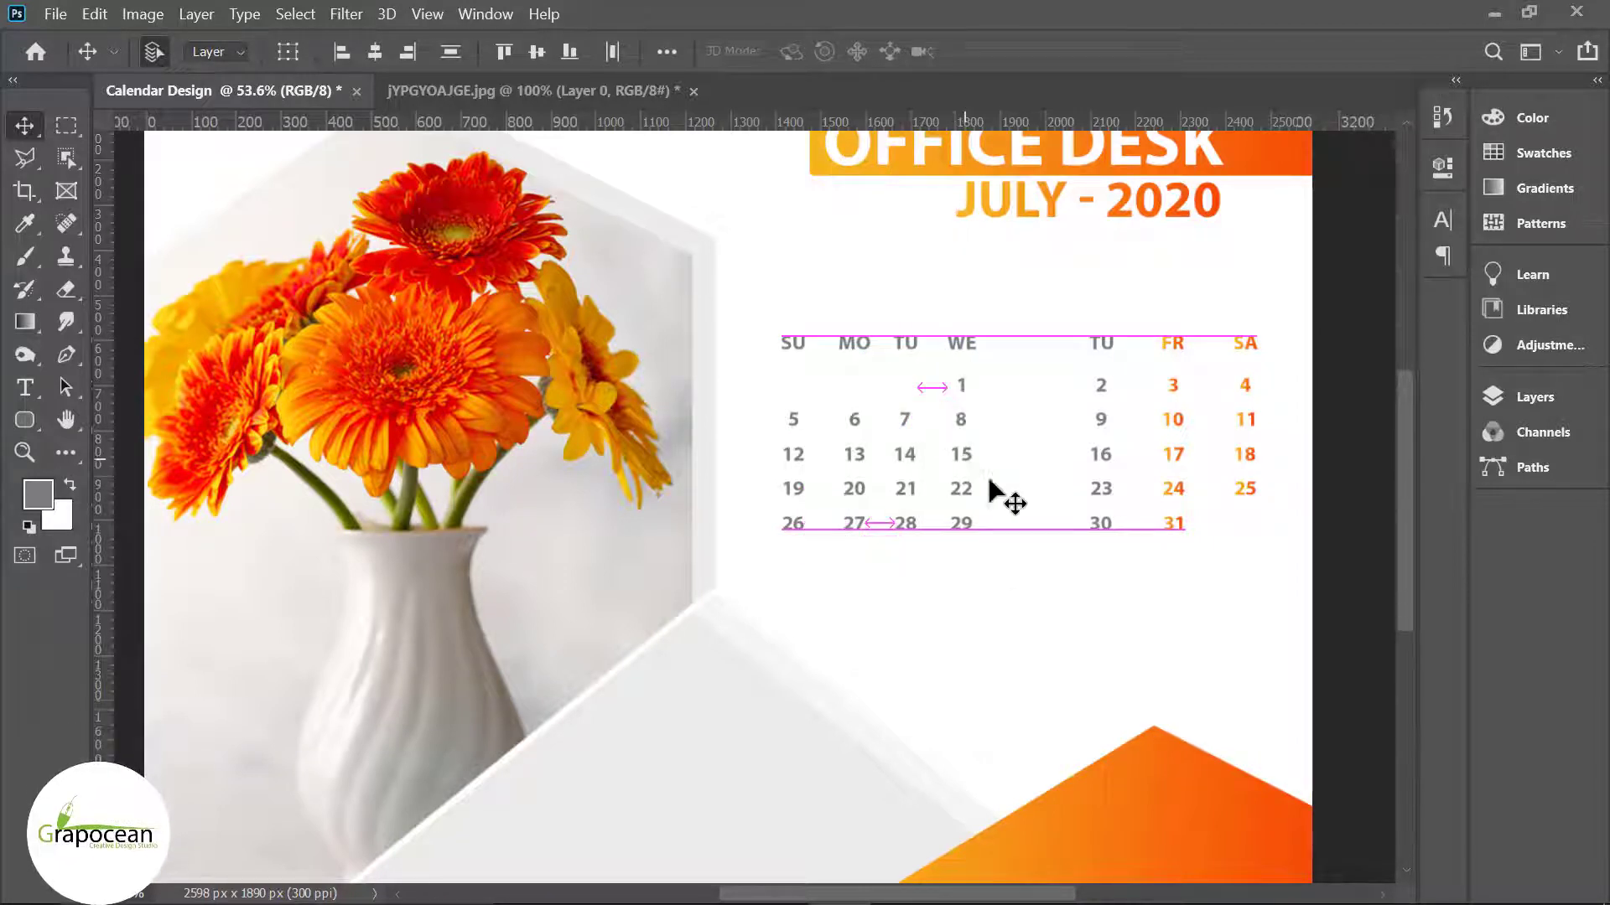
# Move the TU, FR and SA columns left so all seven columns are evenly spaced.
pyautogui.moveTo(1118, 575); pyautogui.dragTo(1063, 284)
pyautogui.moveTo(1104, 457); pyautogui.dragTo(1030, 465)
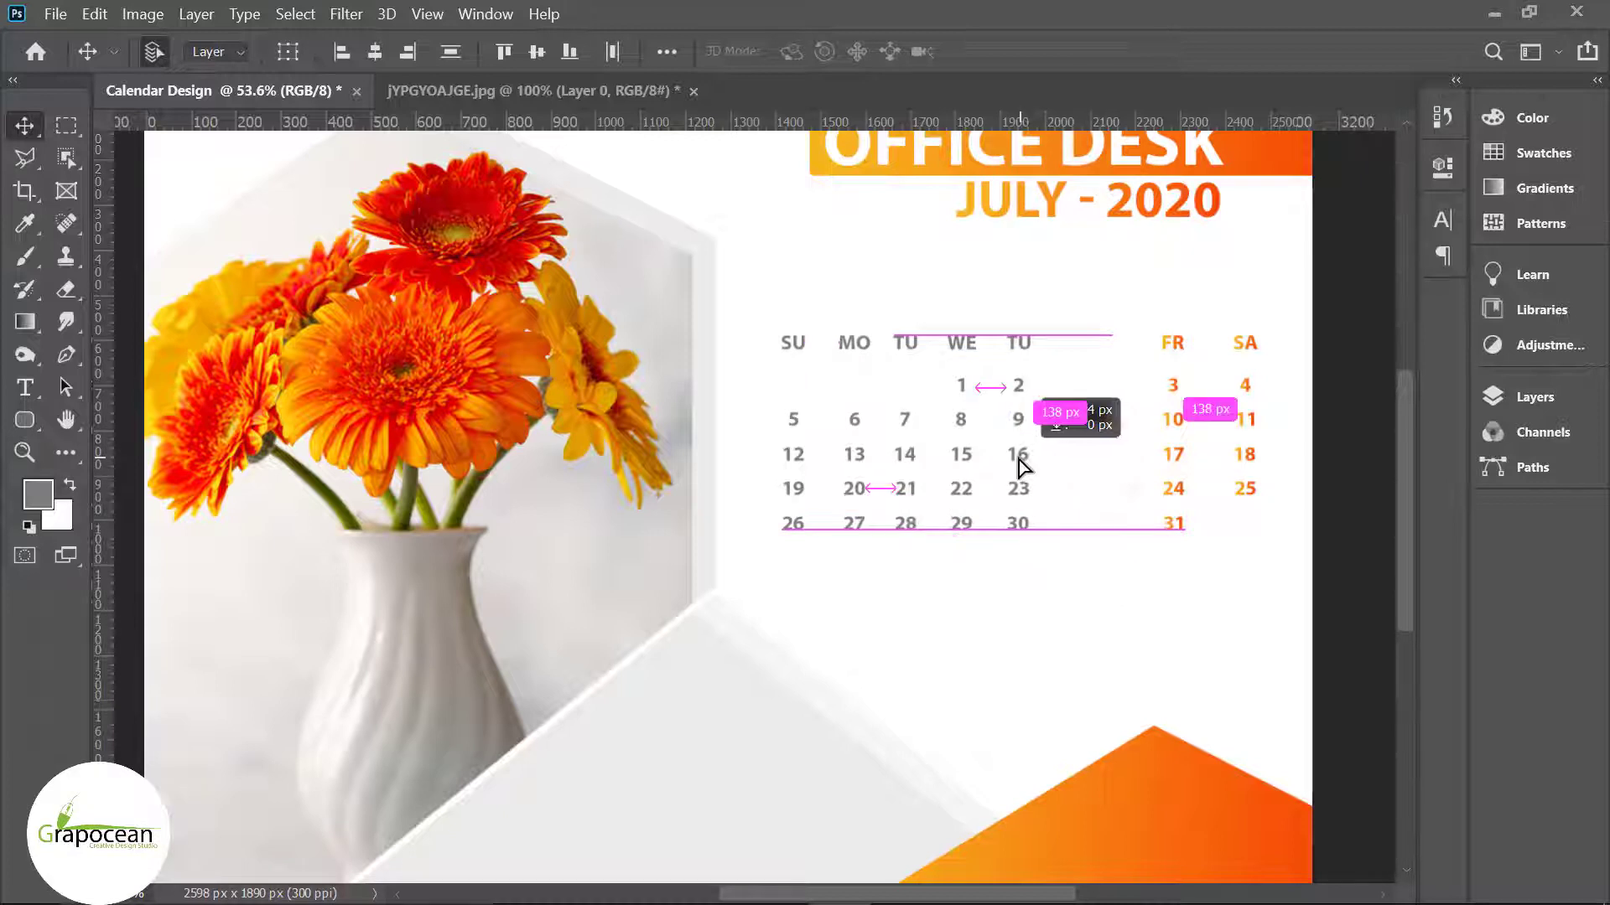
pyautogui.moveTo(1019, 459); pyautogui.dragTo(1017, 460)
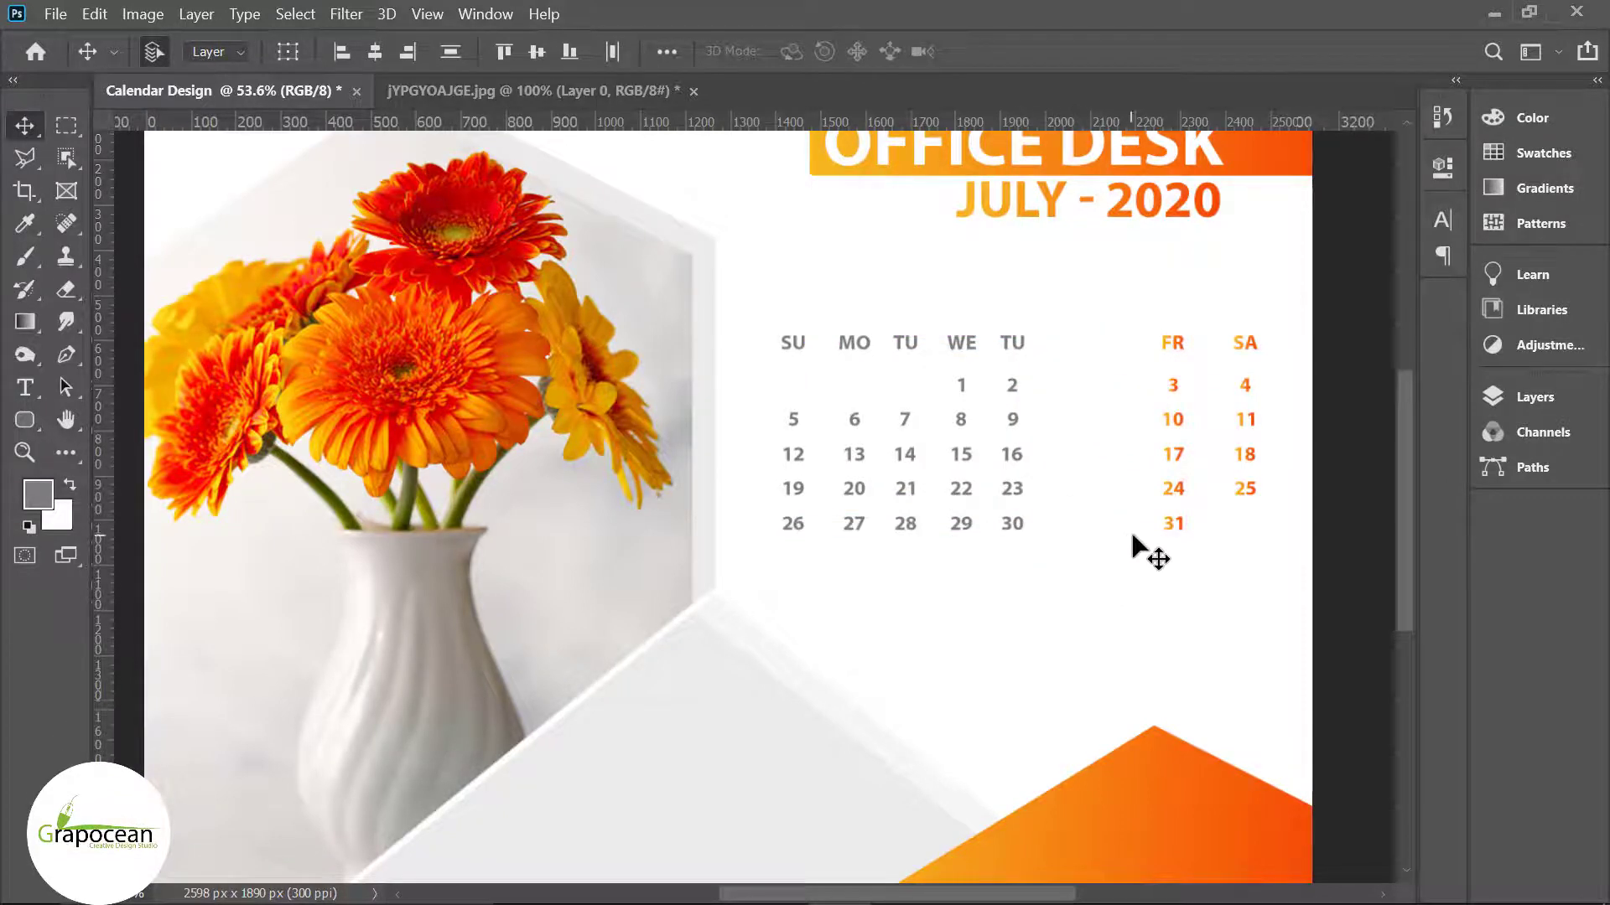
pyautogui.moveTo(1189, 558); pyautogui.dragTo(1170, 335)
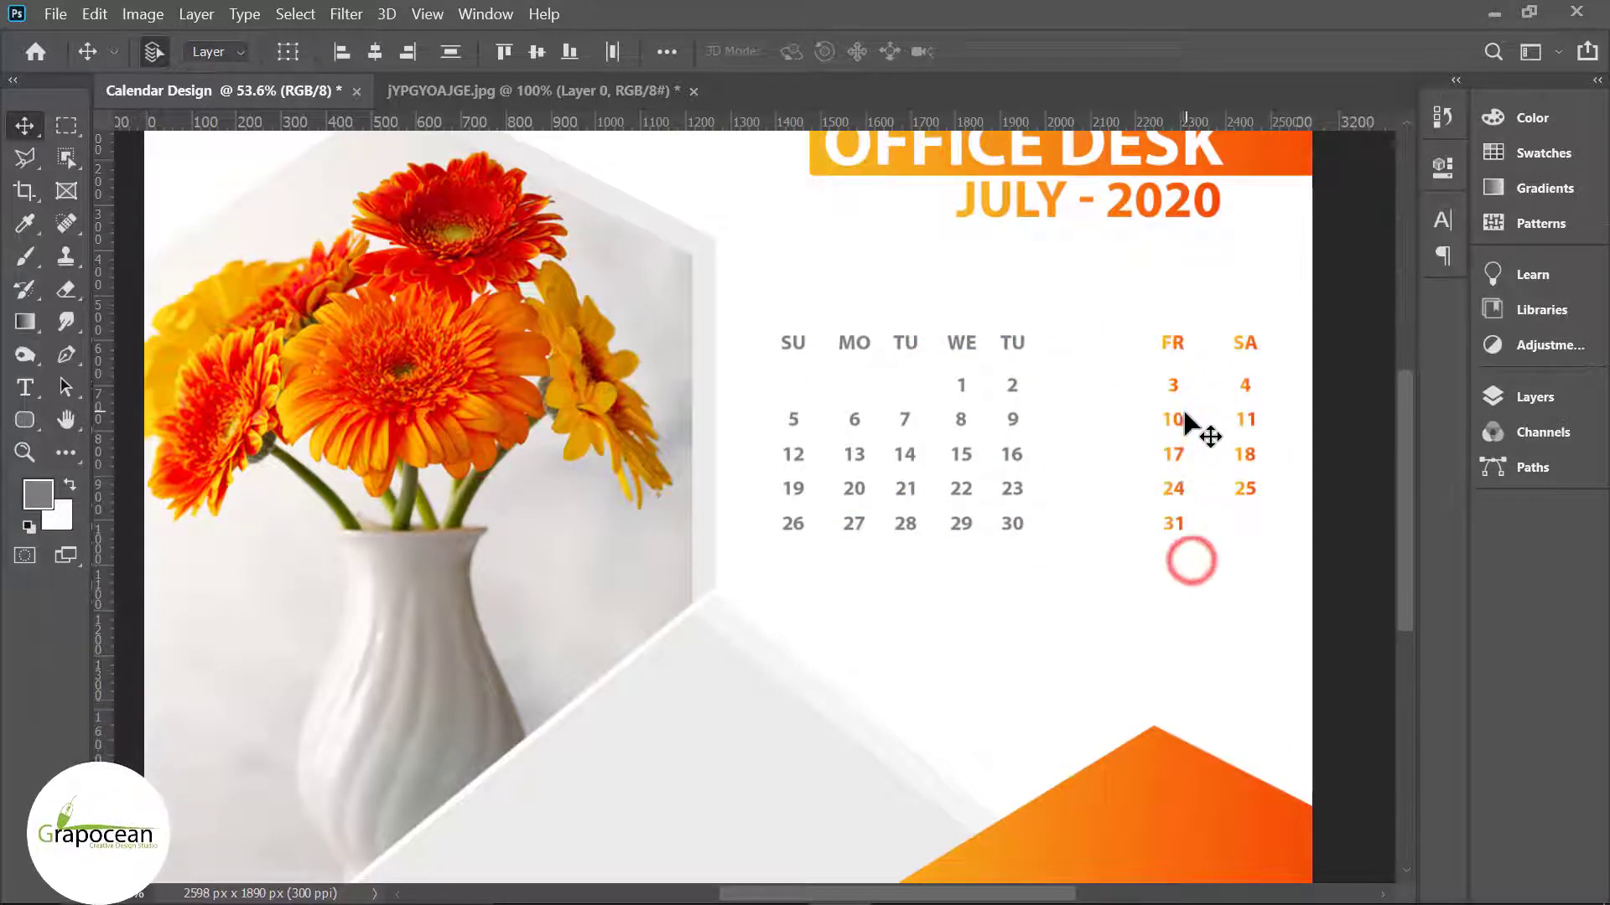
pyautogui.moveTo(1178, 419); pyautogui.dragTo(1058, 426)
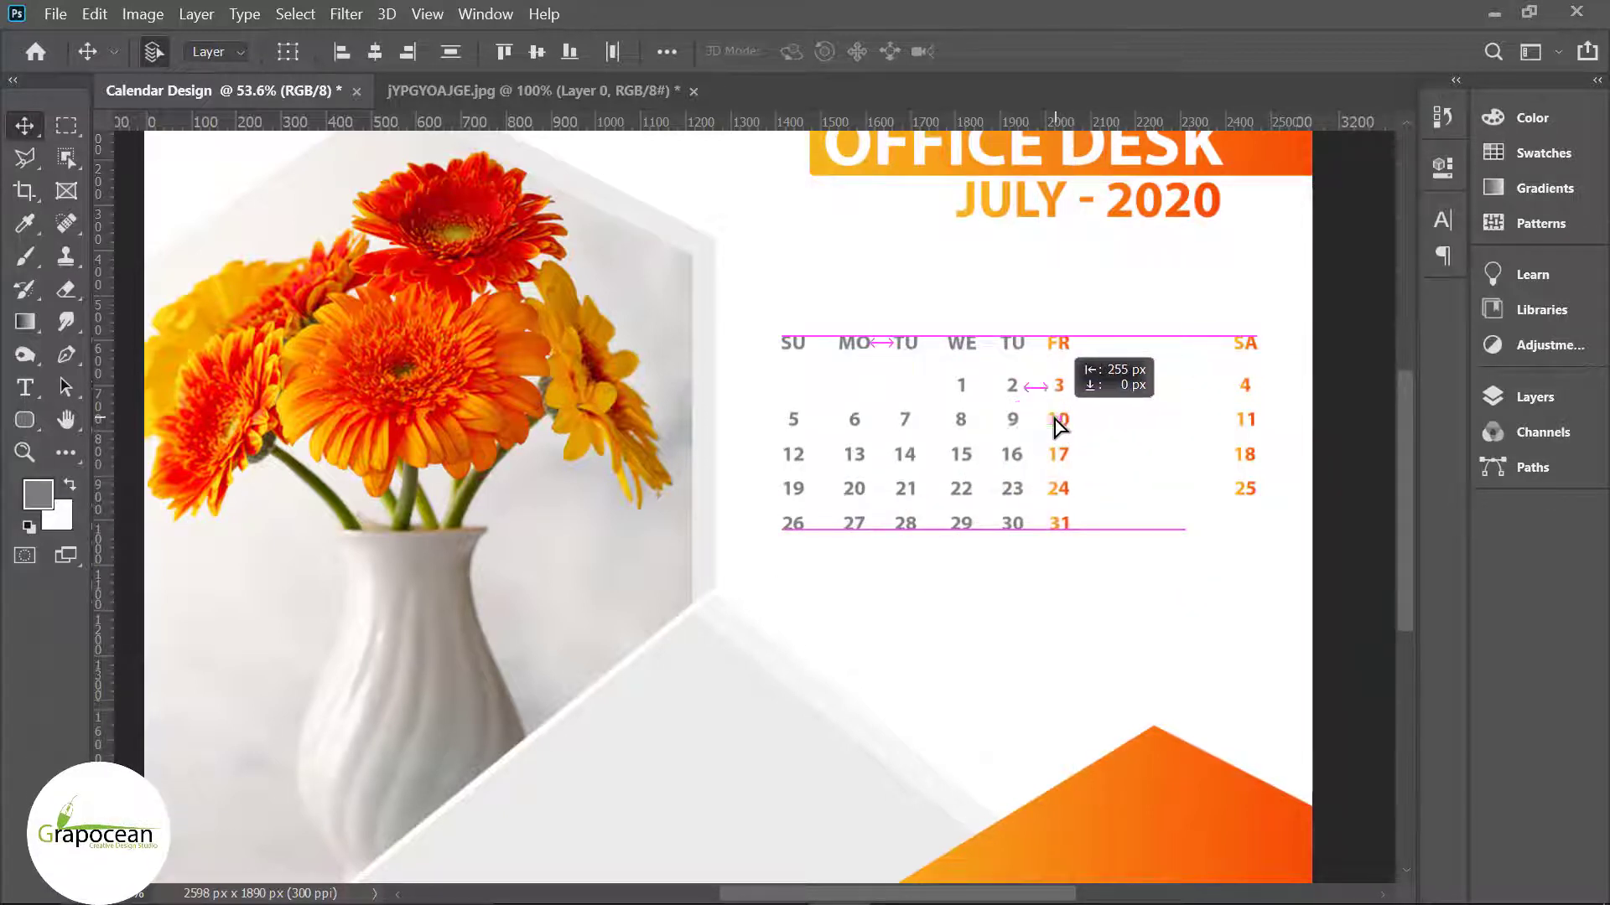
pyautogui.moveTo(1058, 427); pyautogui.dragTo(1060, 428)
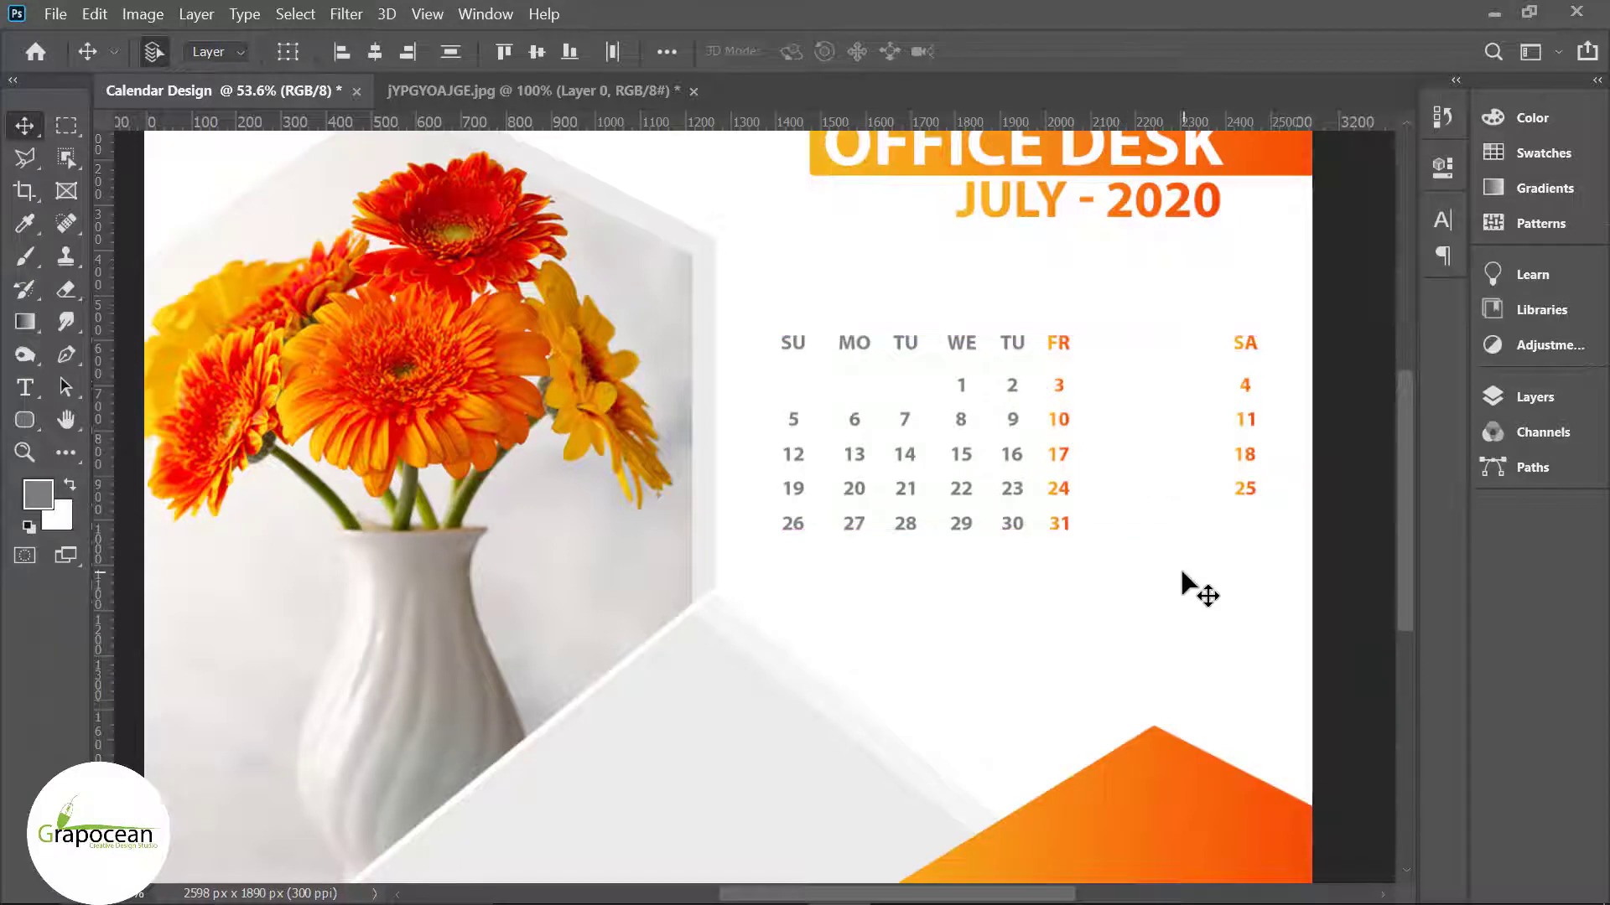
pyautogui.moveTo(1245, 415); pyautogui.dragTo(1224, 331)
pyautogui.moveTo(1243, 419); pyautogui.dragTo(1117, 427)
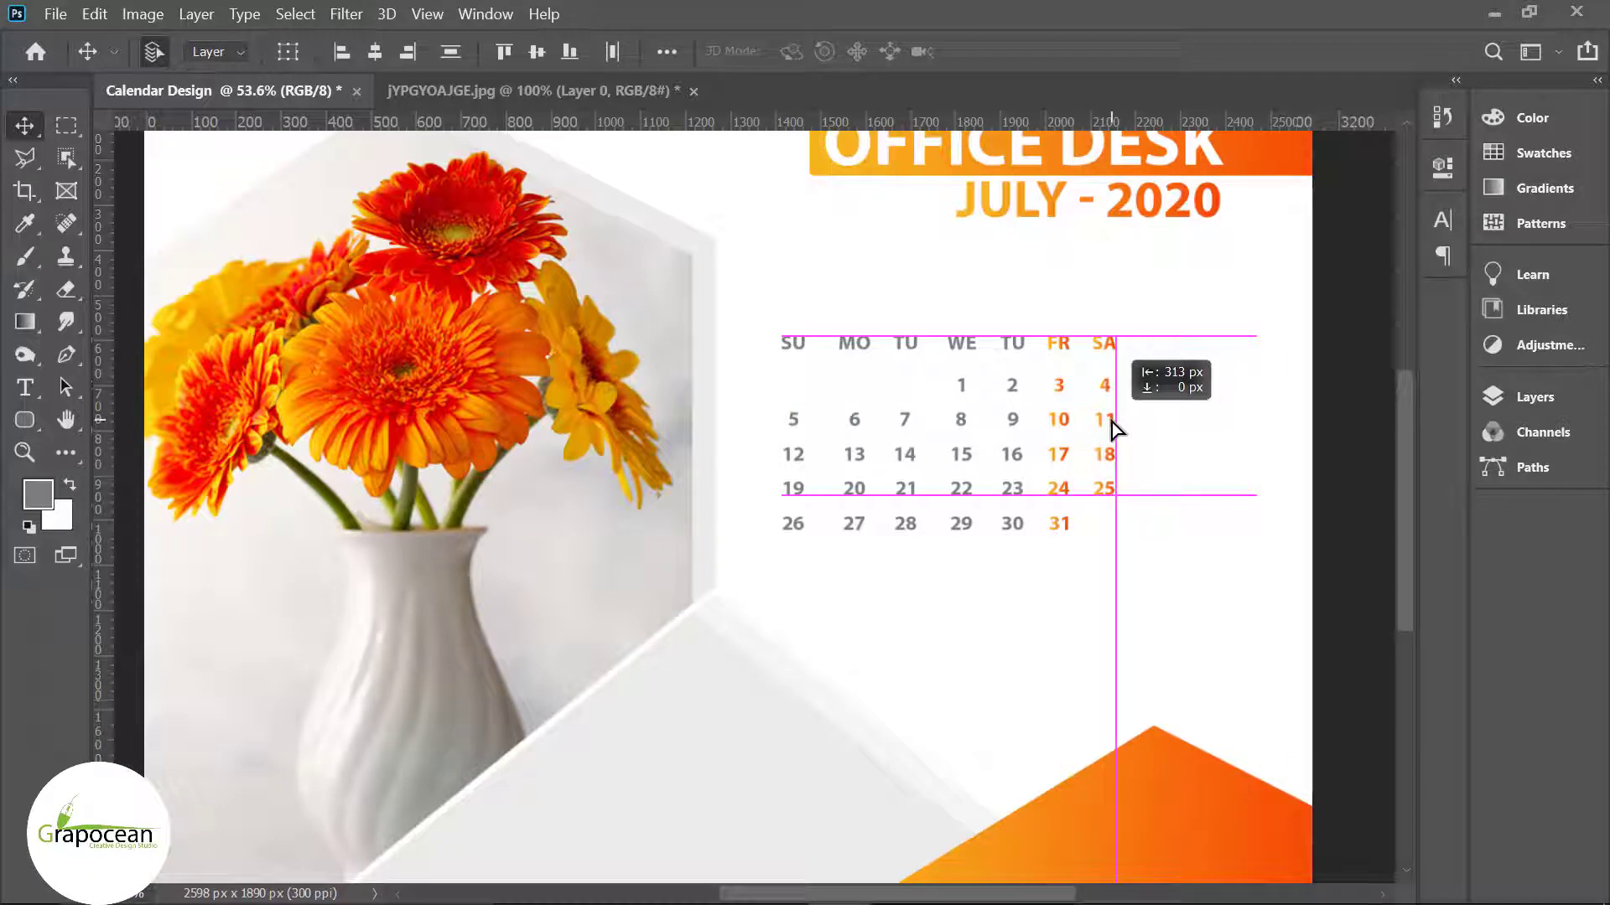
pyautogui.moveTo(1117, 429); pyautogui.dragTo(1135, 445)
# Enlarge the whole calendar grid to about 133% and shift it slightly lower right.
pyautogui.scroll(-3, 1146, 599)
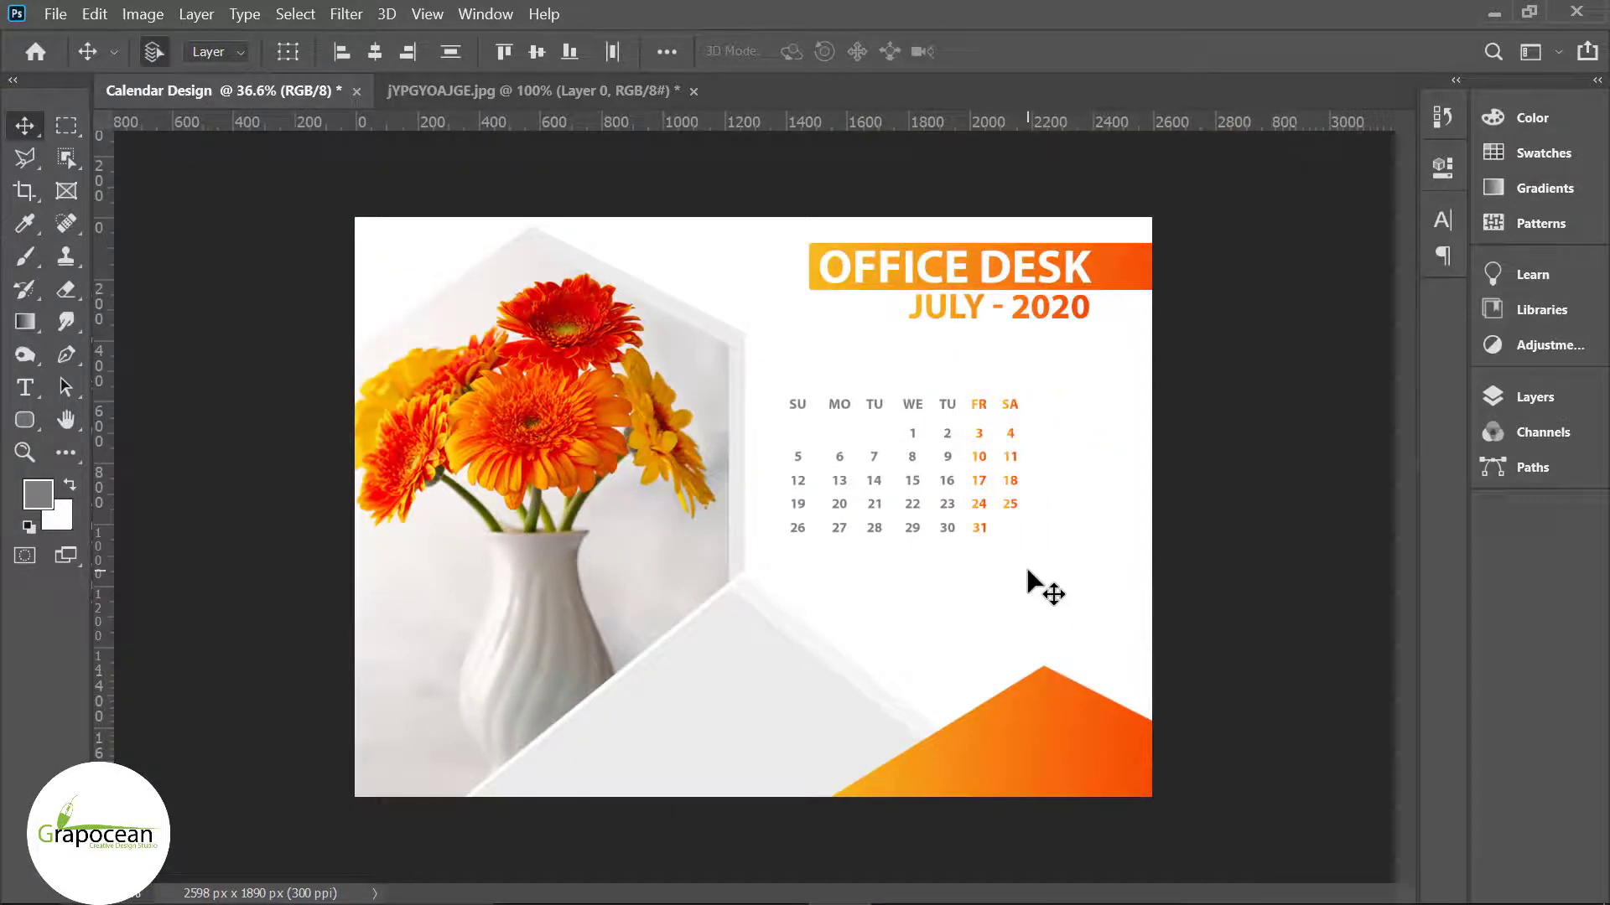
pyautogui.scroll(1, 1031, 576)
pyautogui.scroll(1, 1132, 584)
pyautogui.moveTo(1119, 576); pyautogui.dragTo(665, 316)
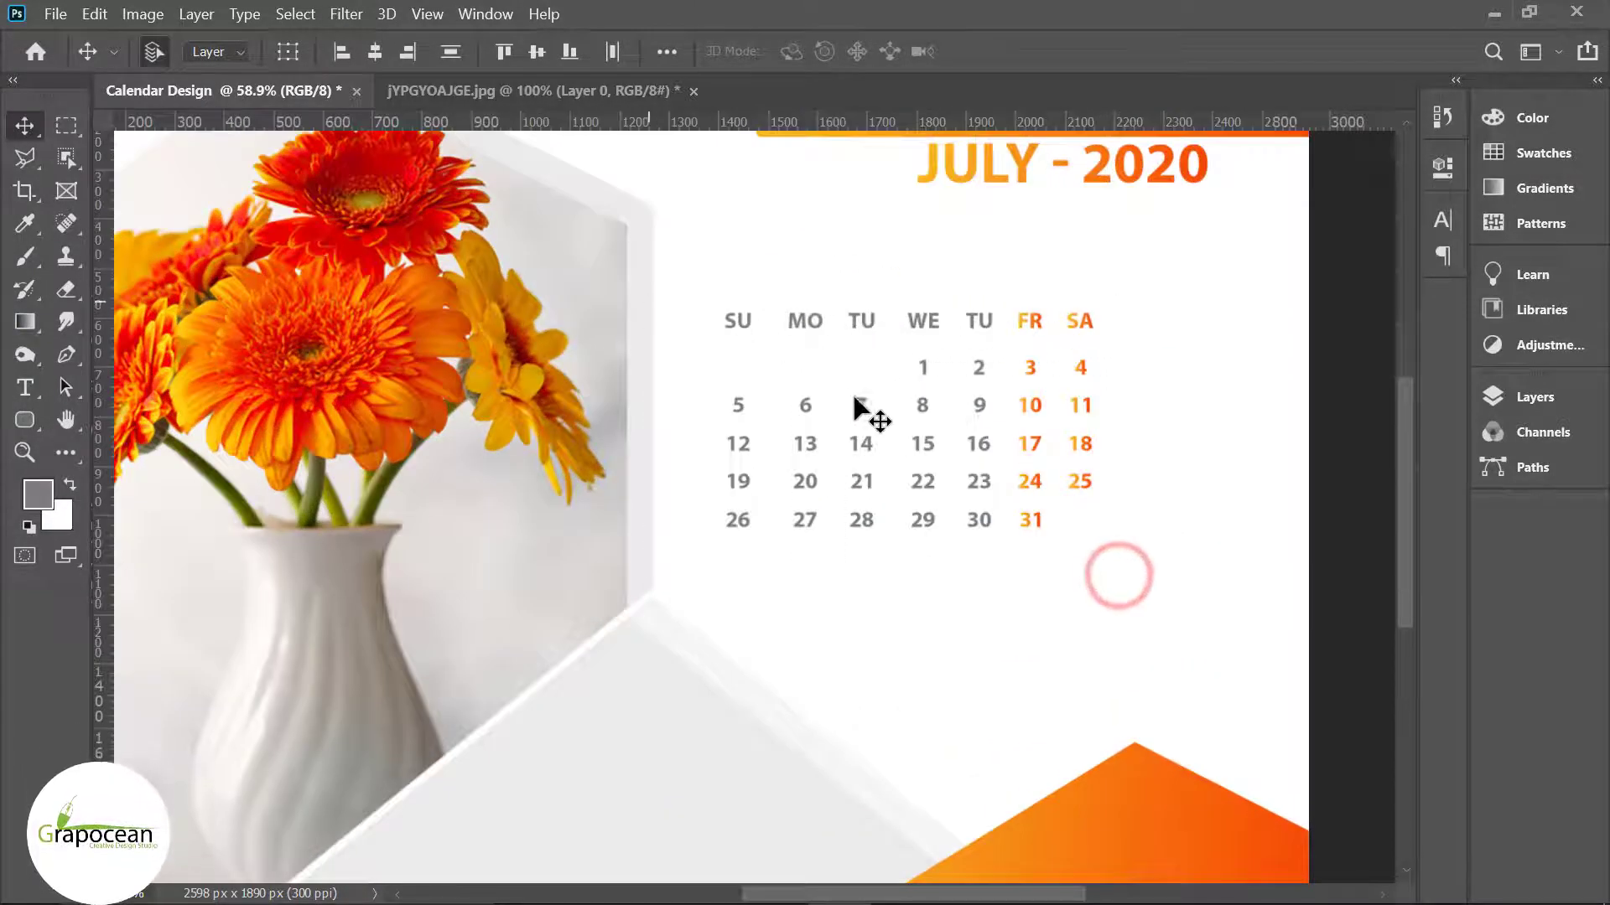
pyautogui.hotkey('ctrl', 't')
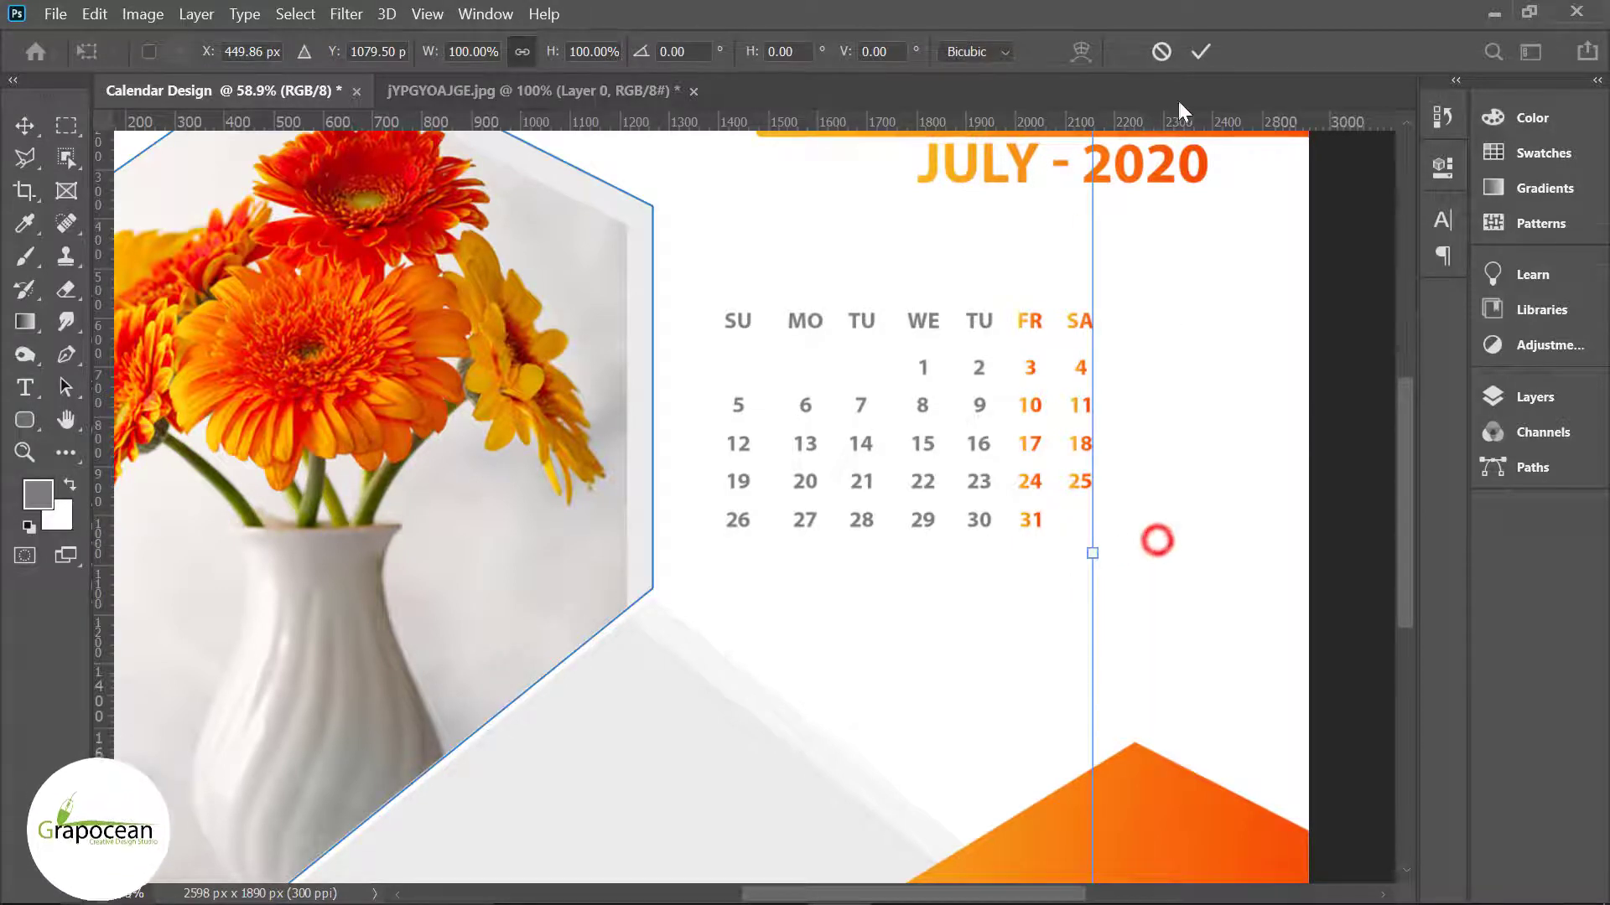
pyautogui.click(1202, 51)
pyautogui.moveTo(1165, 575); pyautogui.dragTo(737, 335)
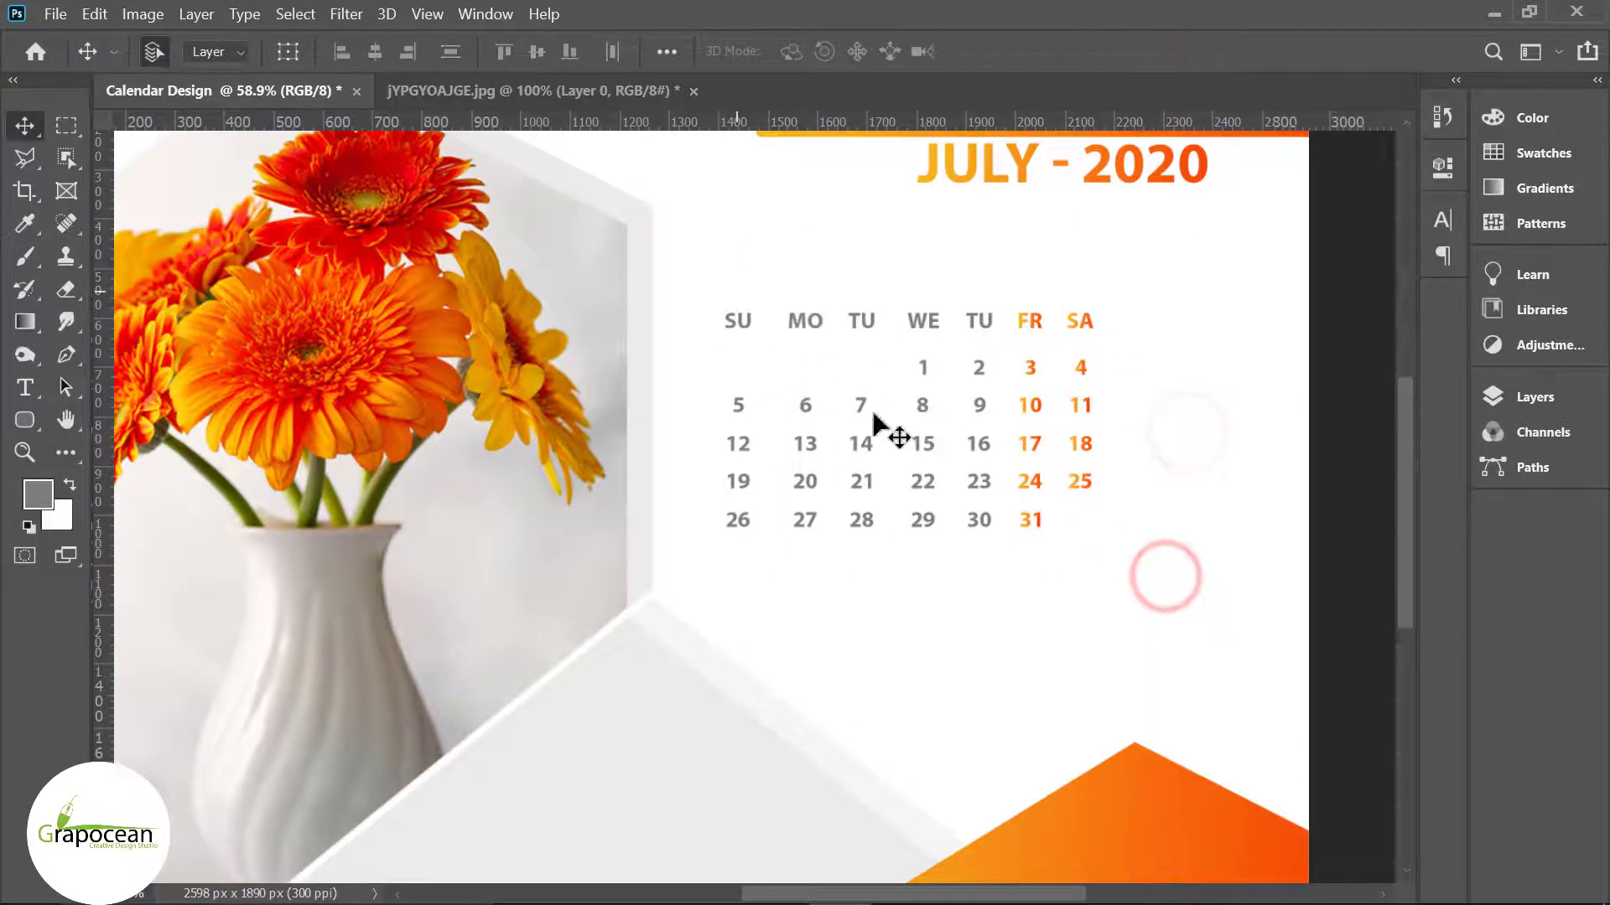
pyautogui.moveTo(972, 440); pyautogui.dragTo(1055, 447)
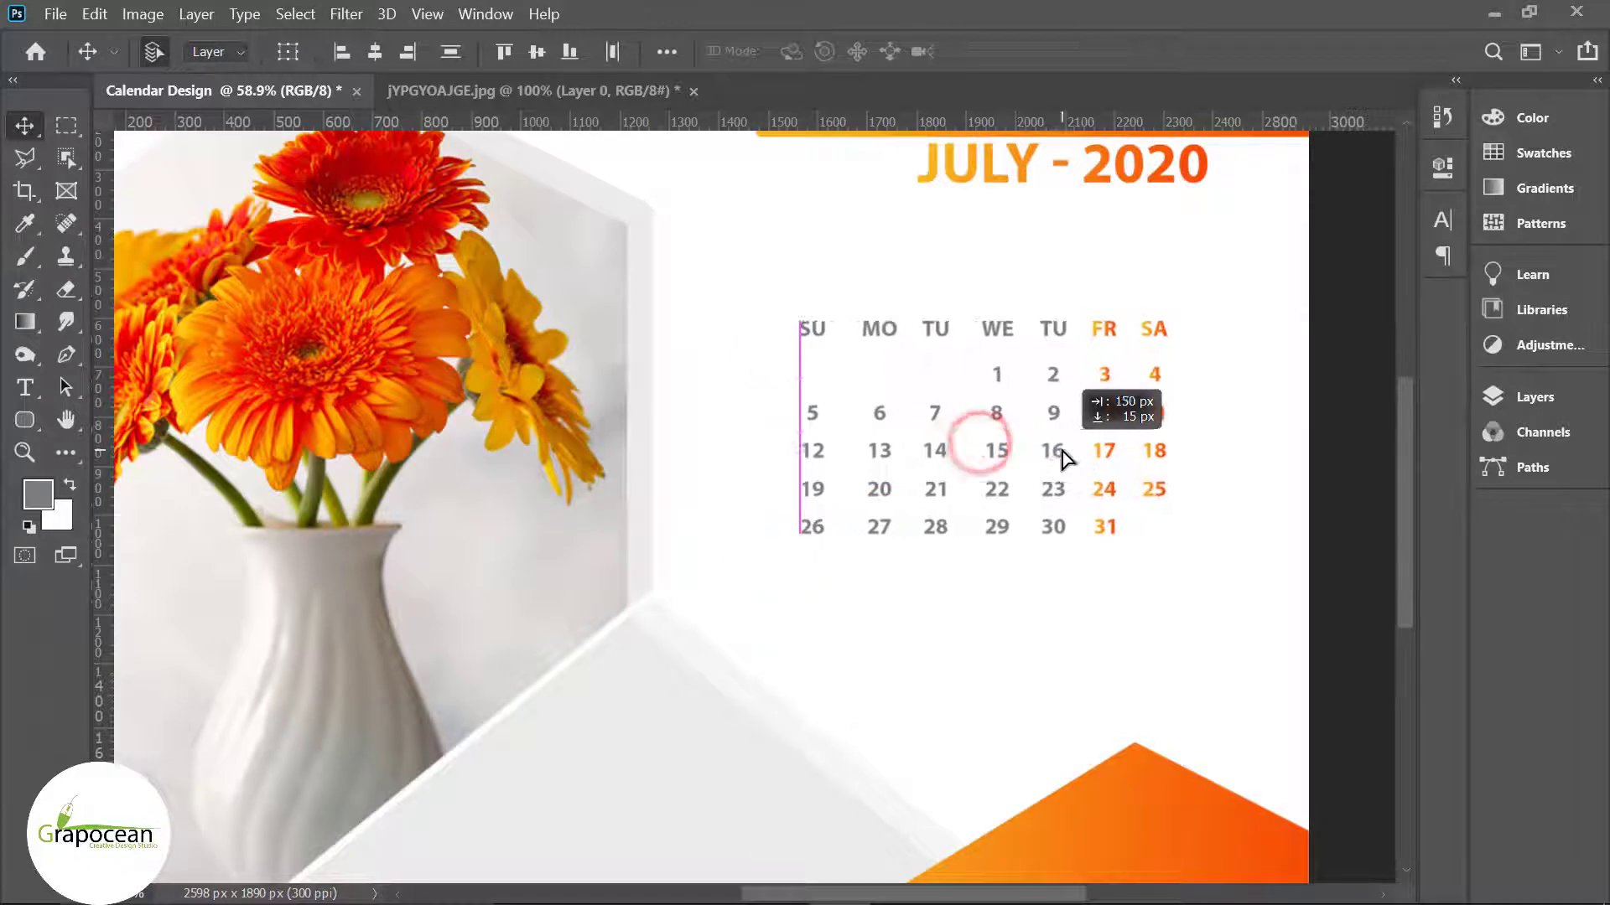
pyautogui.hotkey('ctrl', 't')
pyautogui.moveTo(1174, 533); pyautogui.dragTo(1235, 569)
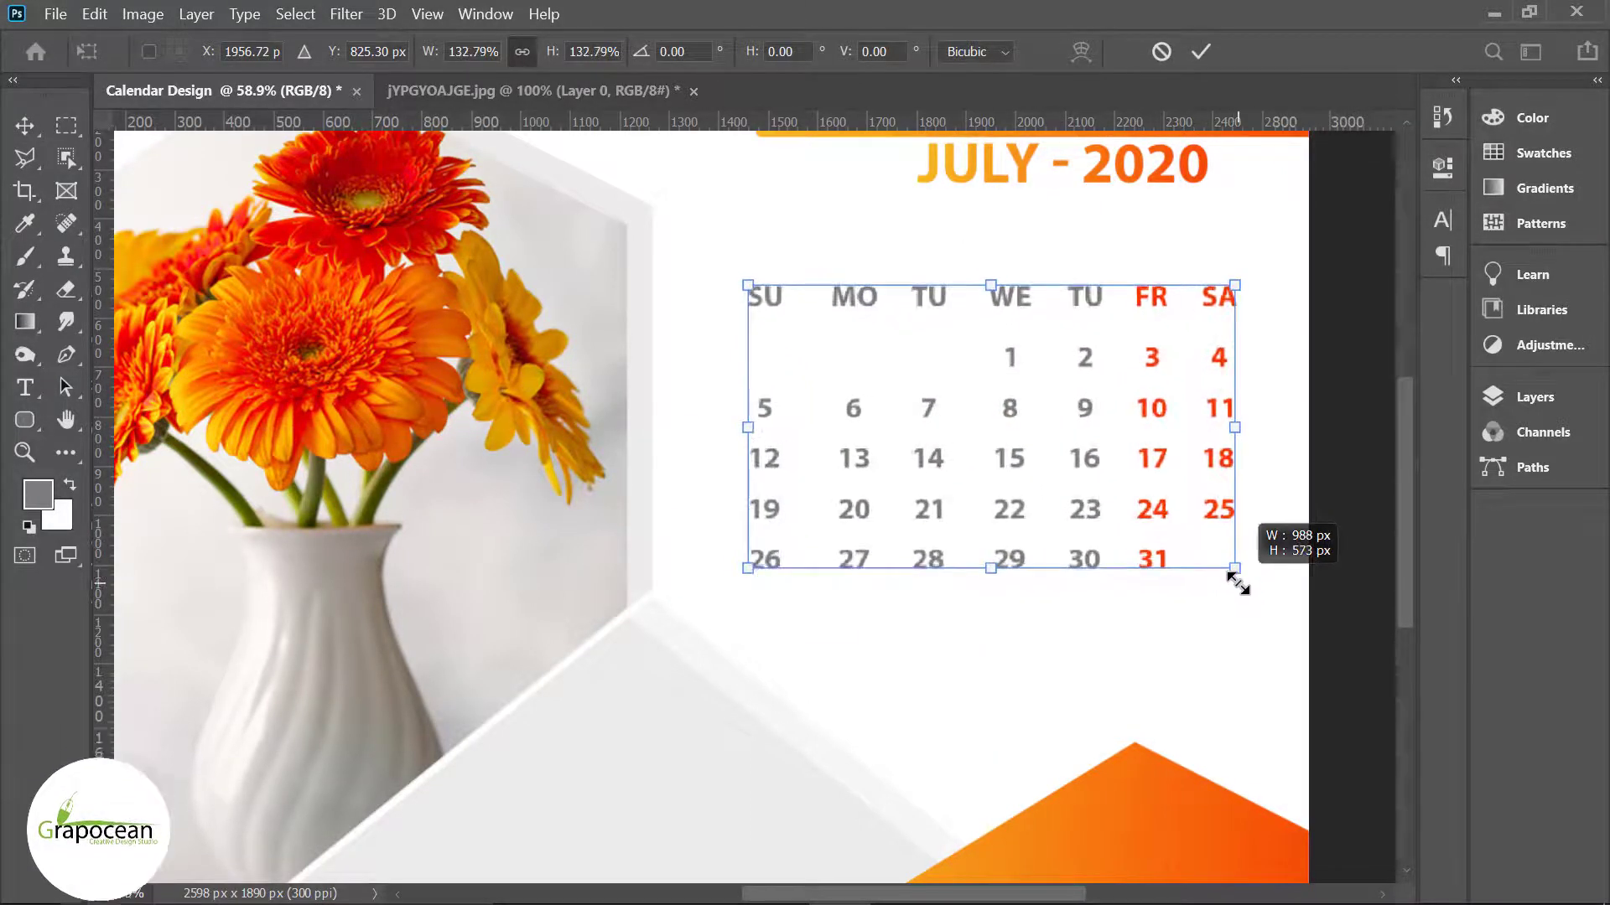
pyautogui.moveTo(1093, 457)
pyautogui.mouseDown()
pyautogui.moveTo(1096, 431)
pyautogui.moveTo(1101, 500)
pyautogui.mouseUp()
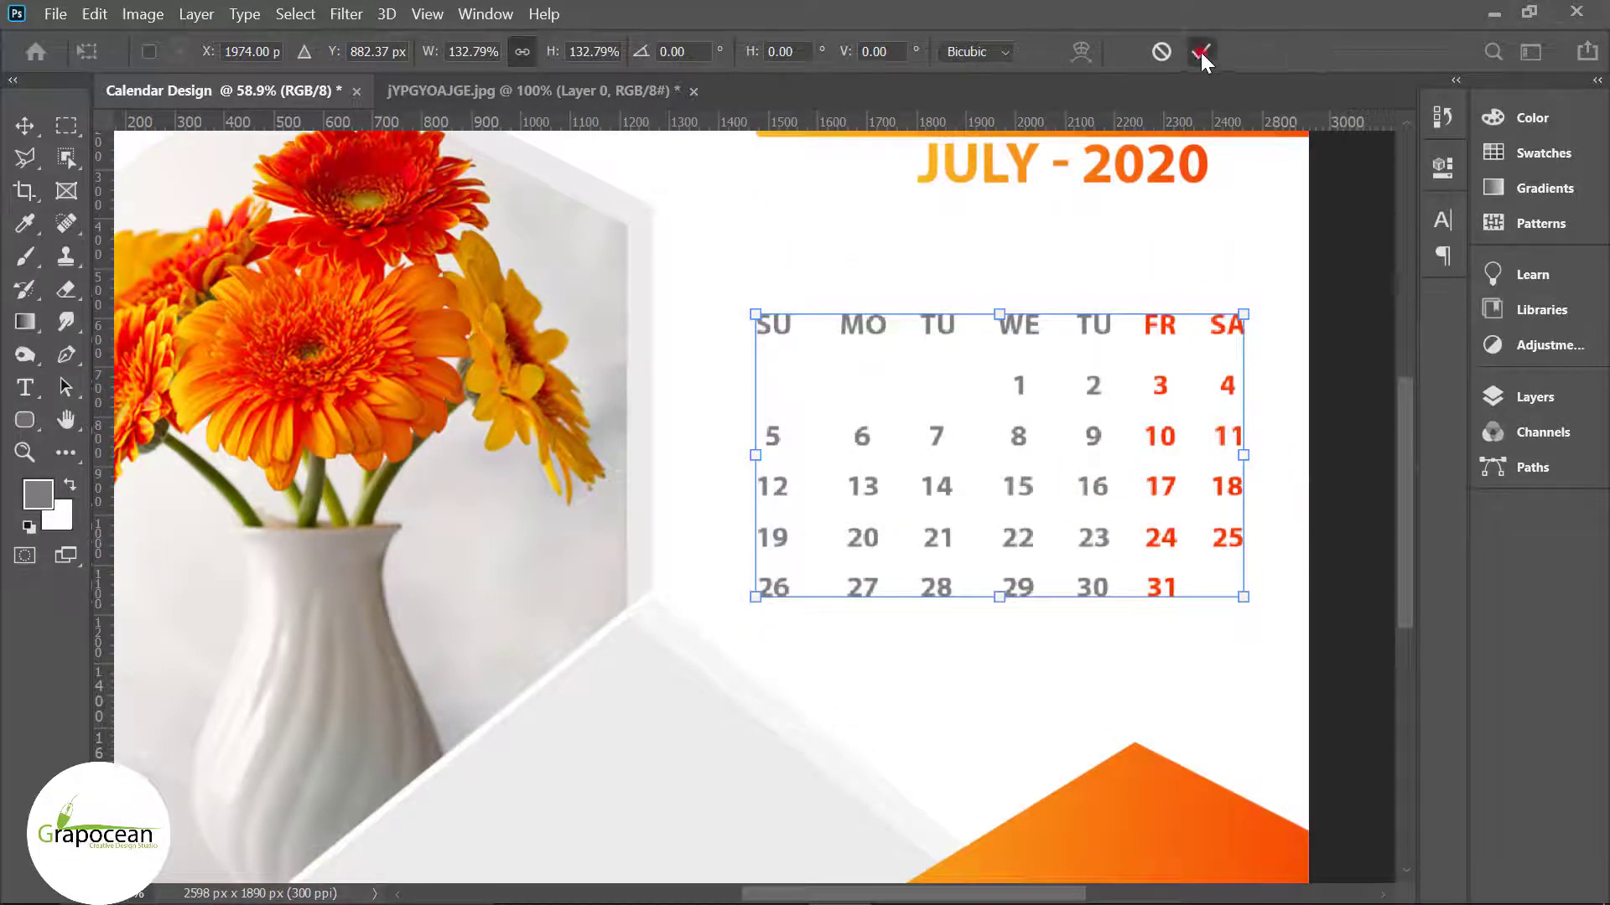
pyautogui.hotkey('ctrl', '-')
pyautogui.hotkey('ctrl', '-')
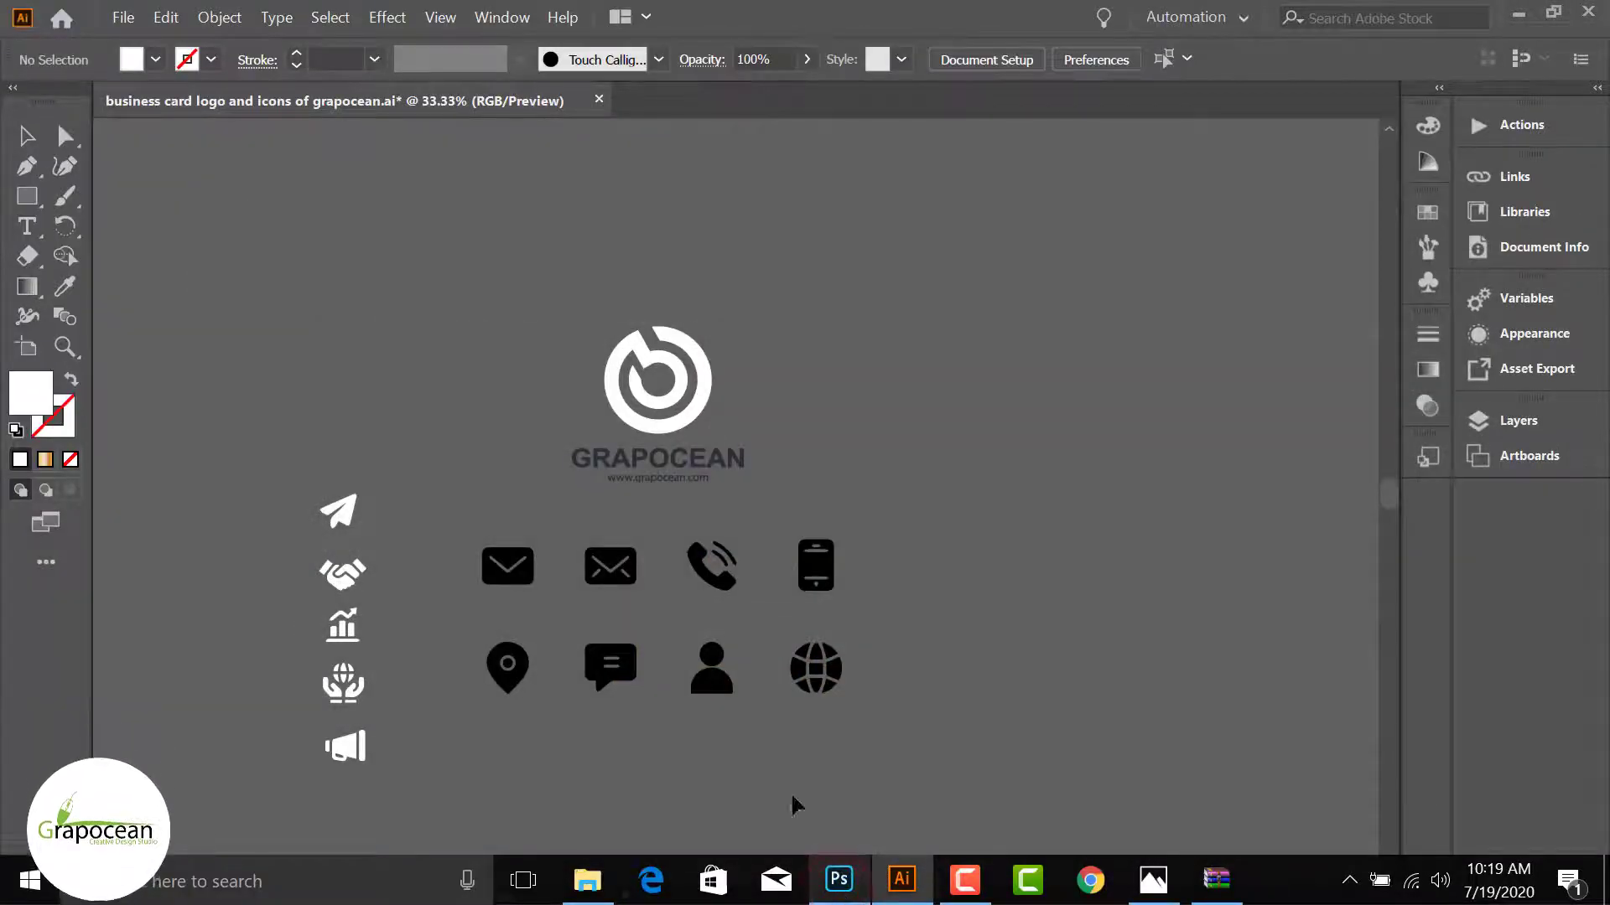
# Select the GRAPOCEAN logo group in Illustrator and carry it into the calendar document.
pyautogui.moveTo(539, 291)
pyautogui.mouseDown()
pyautogui.moveTo(800, 478)
pyautogui.moveTo(723, 381)
pyautogui.mouseUp()
pyautogui.click(816, 467)
pyautogui.click(708, 381)
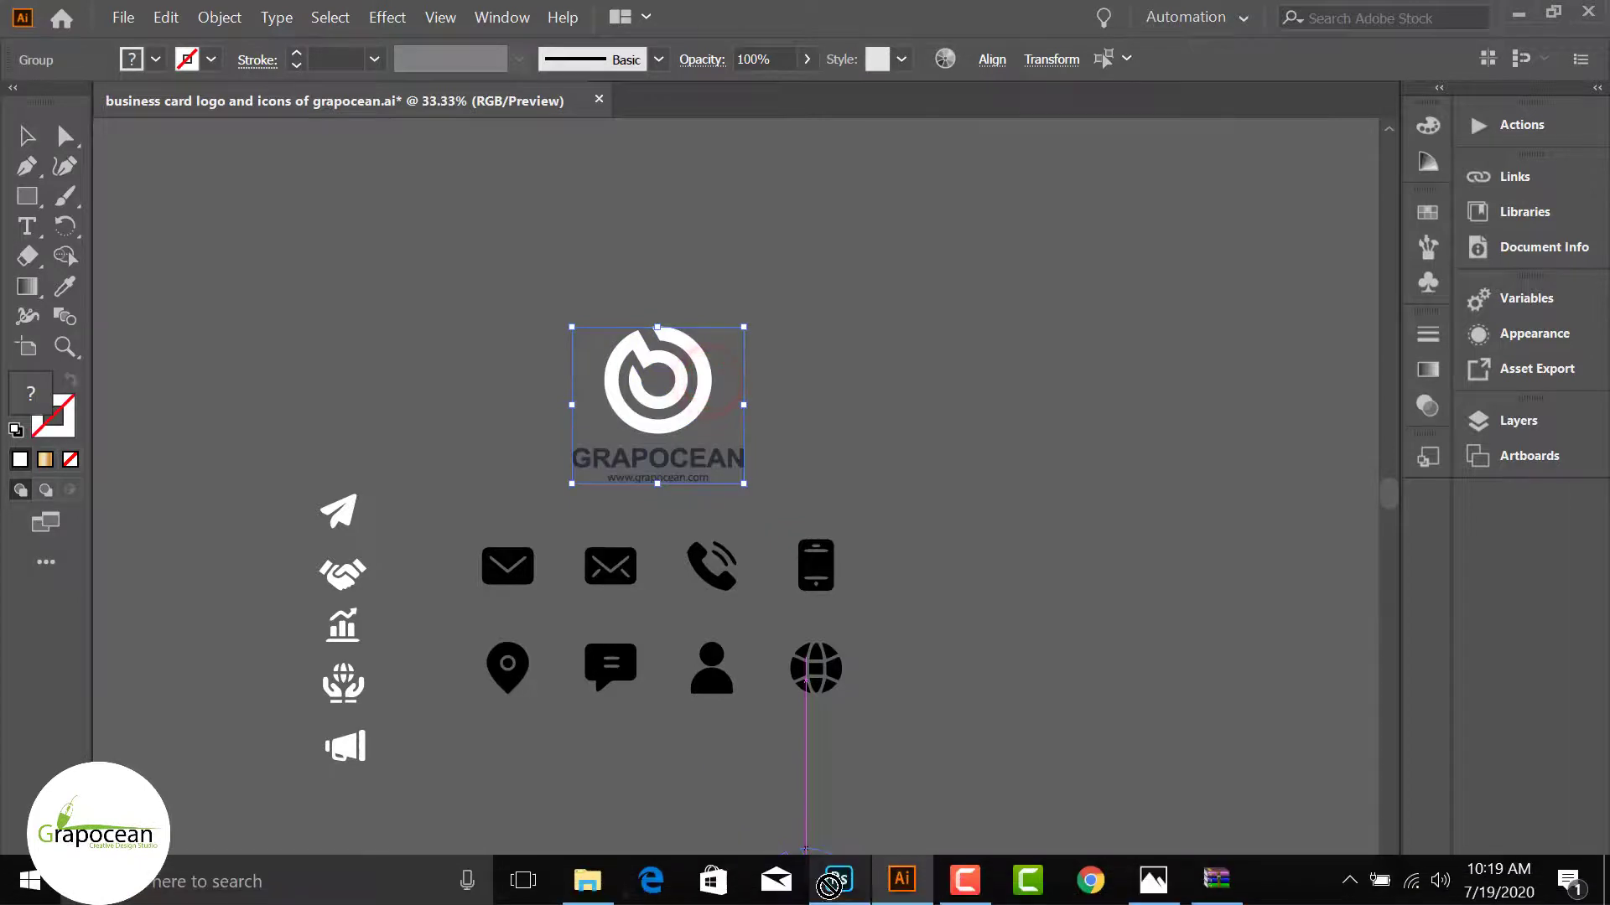
pyautogui.click(864, 880)
# Shrink the GRAPOCEAN logo and set it on the bottom-right orange triangle.
pyautogui.moveTo(984, 702); pyautogui.dragTo(984, 702)
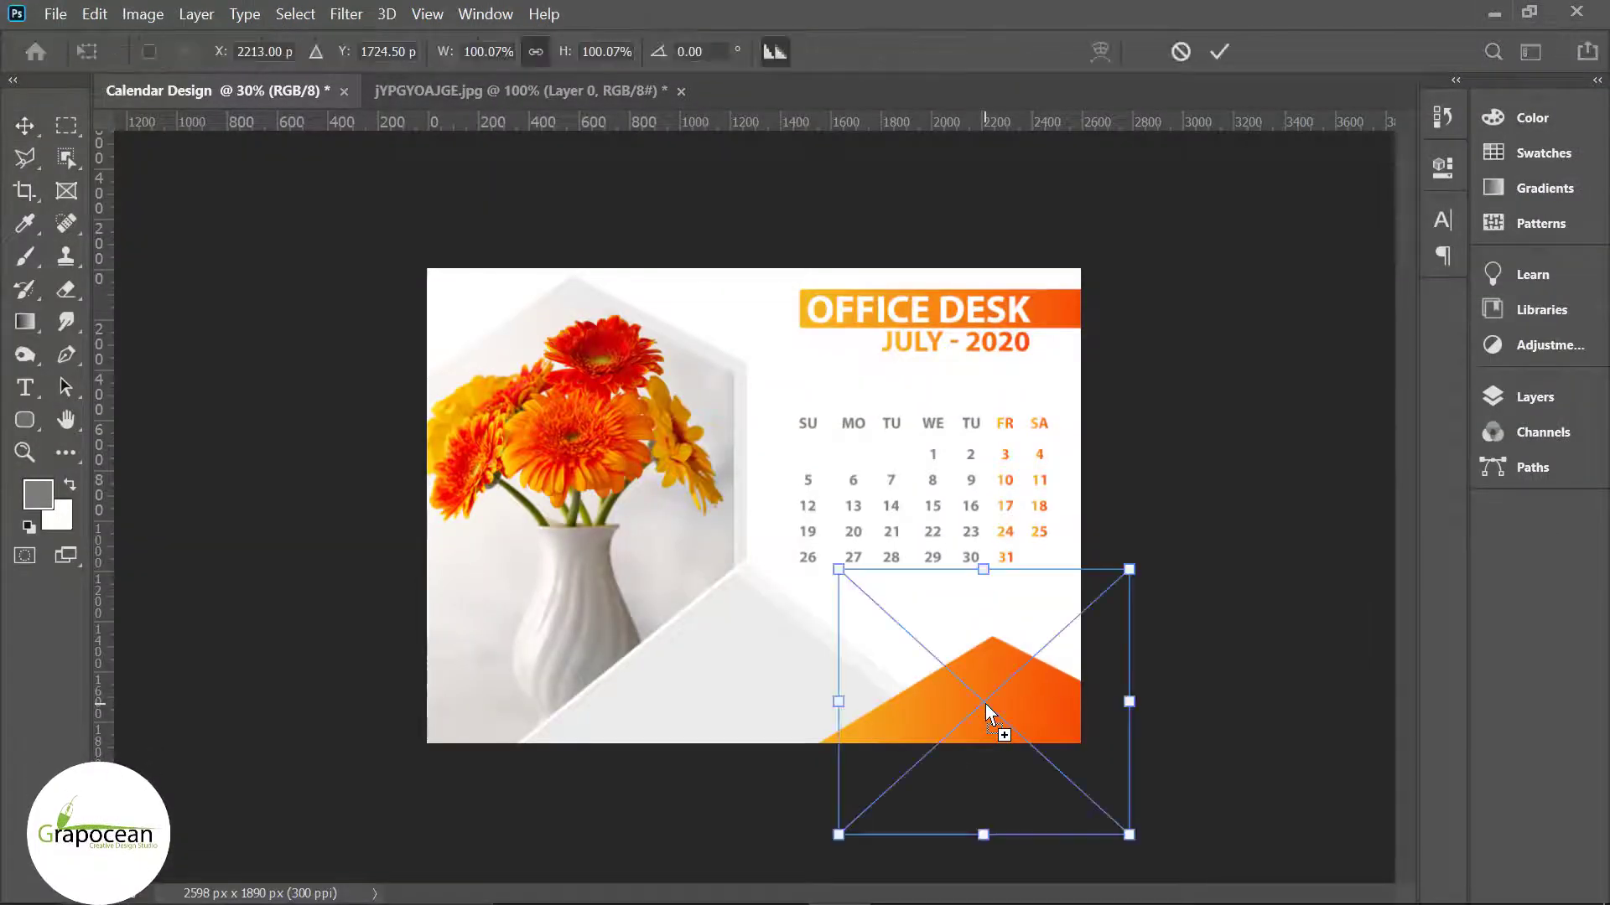
pyautogui.moveTo(1132, 840); pyautogui.dragTo(1021, 738)
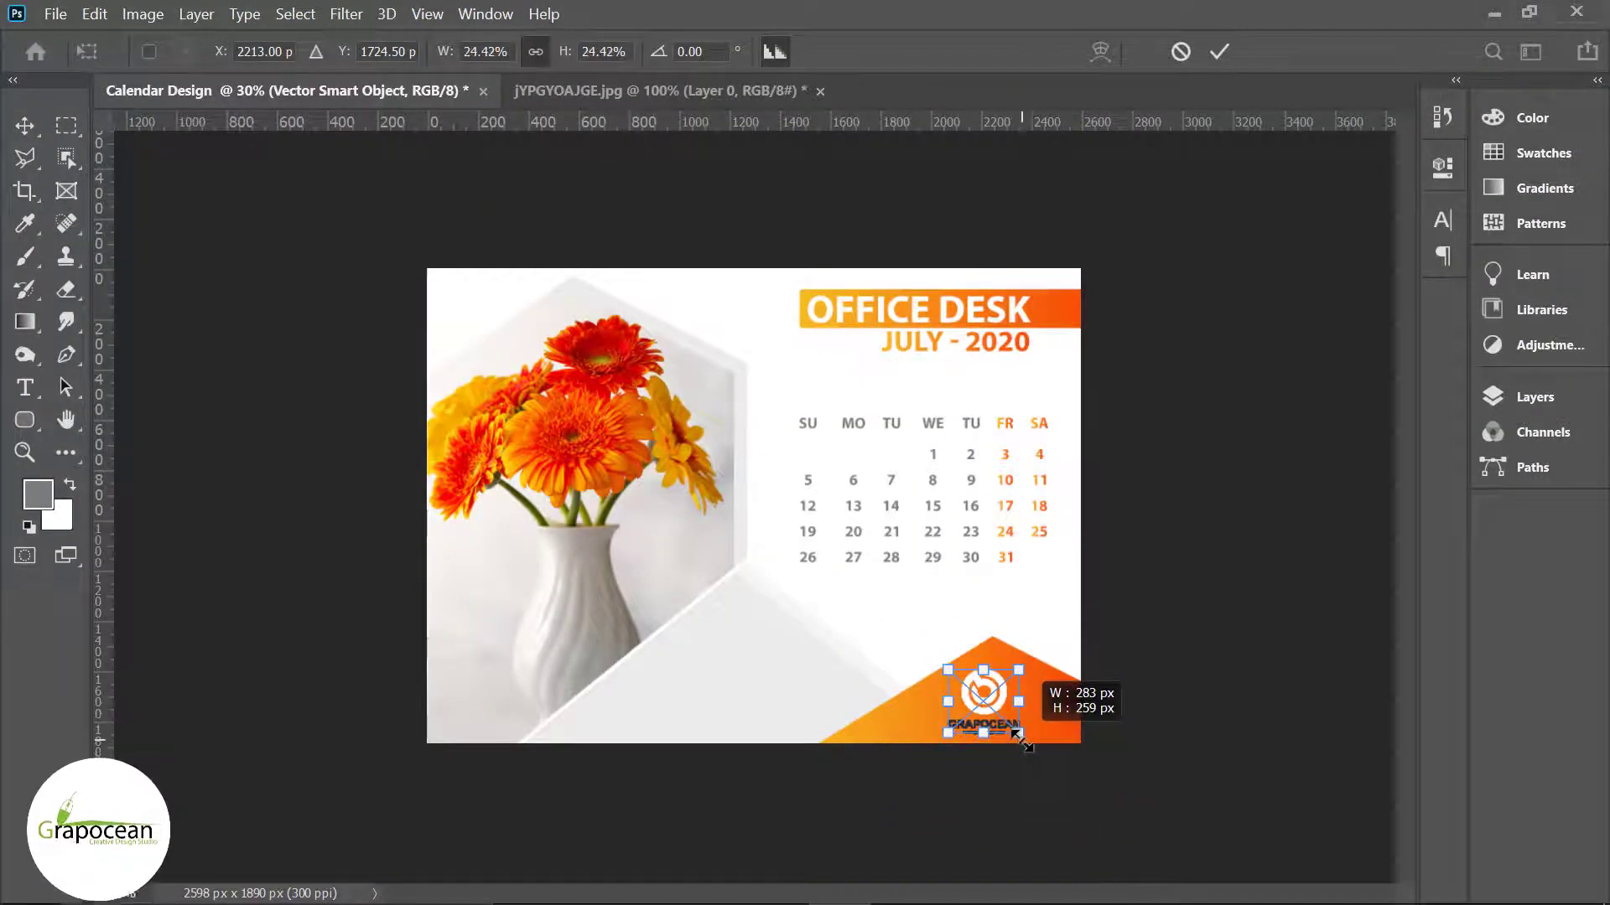
pyautogui.scroll(3, 1060, 734)
pyautogui.scroll(3, 1073, 757)
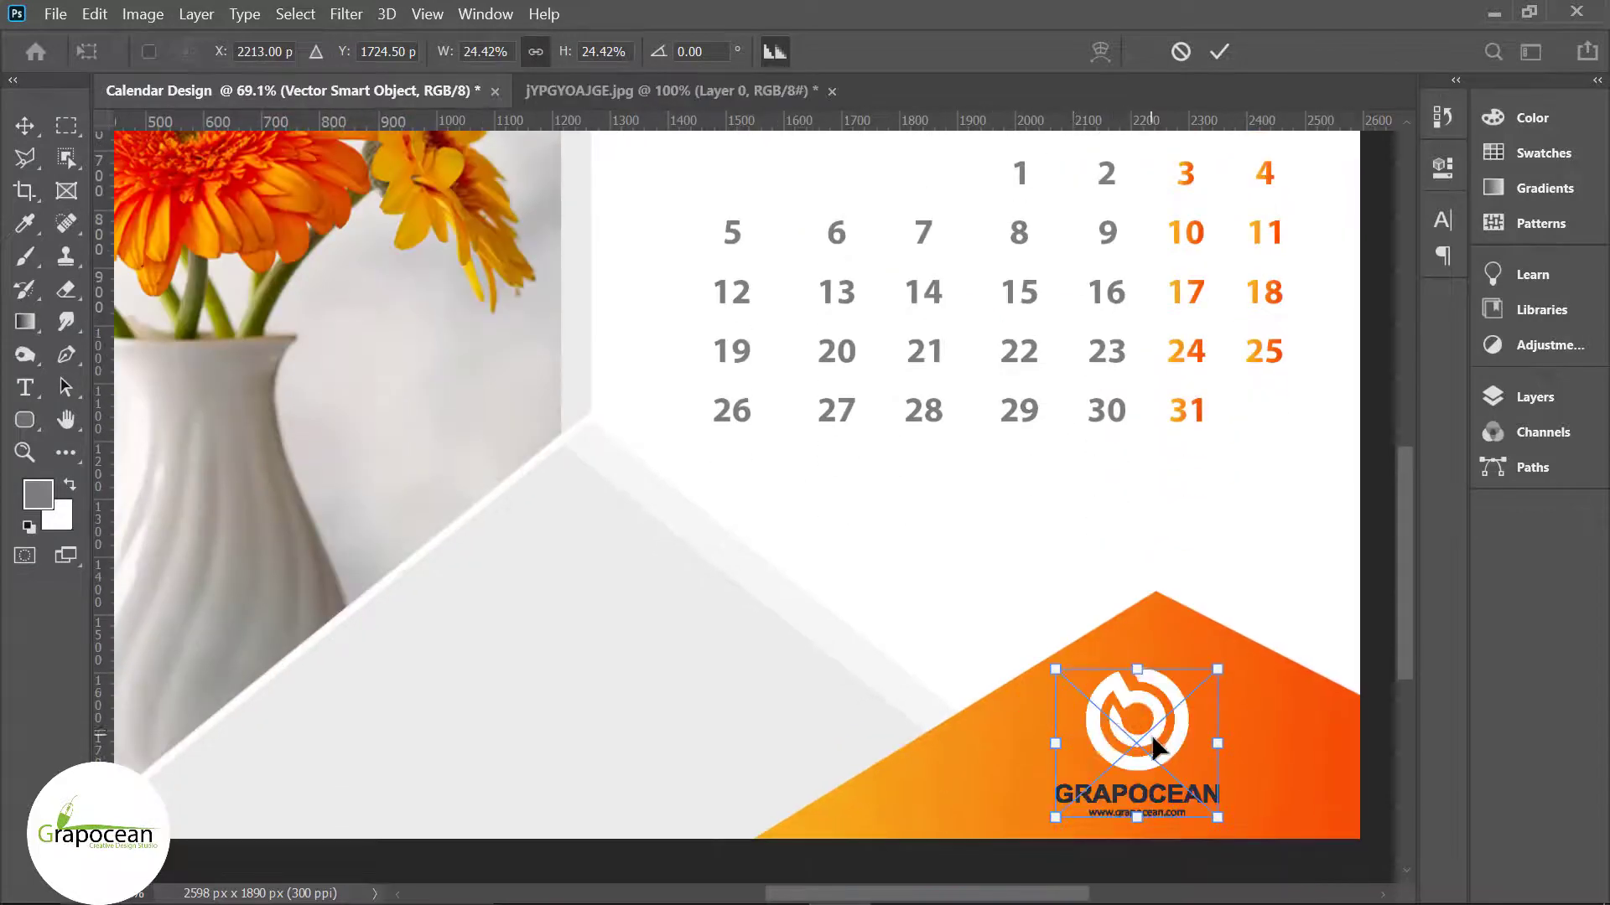
pyautogui.moveTo(1155, 744); pyautogui.dragTo(1199, 746)
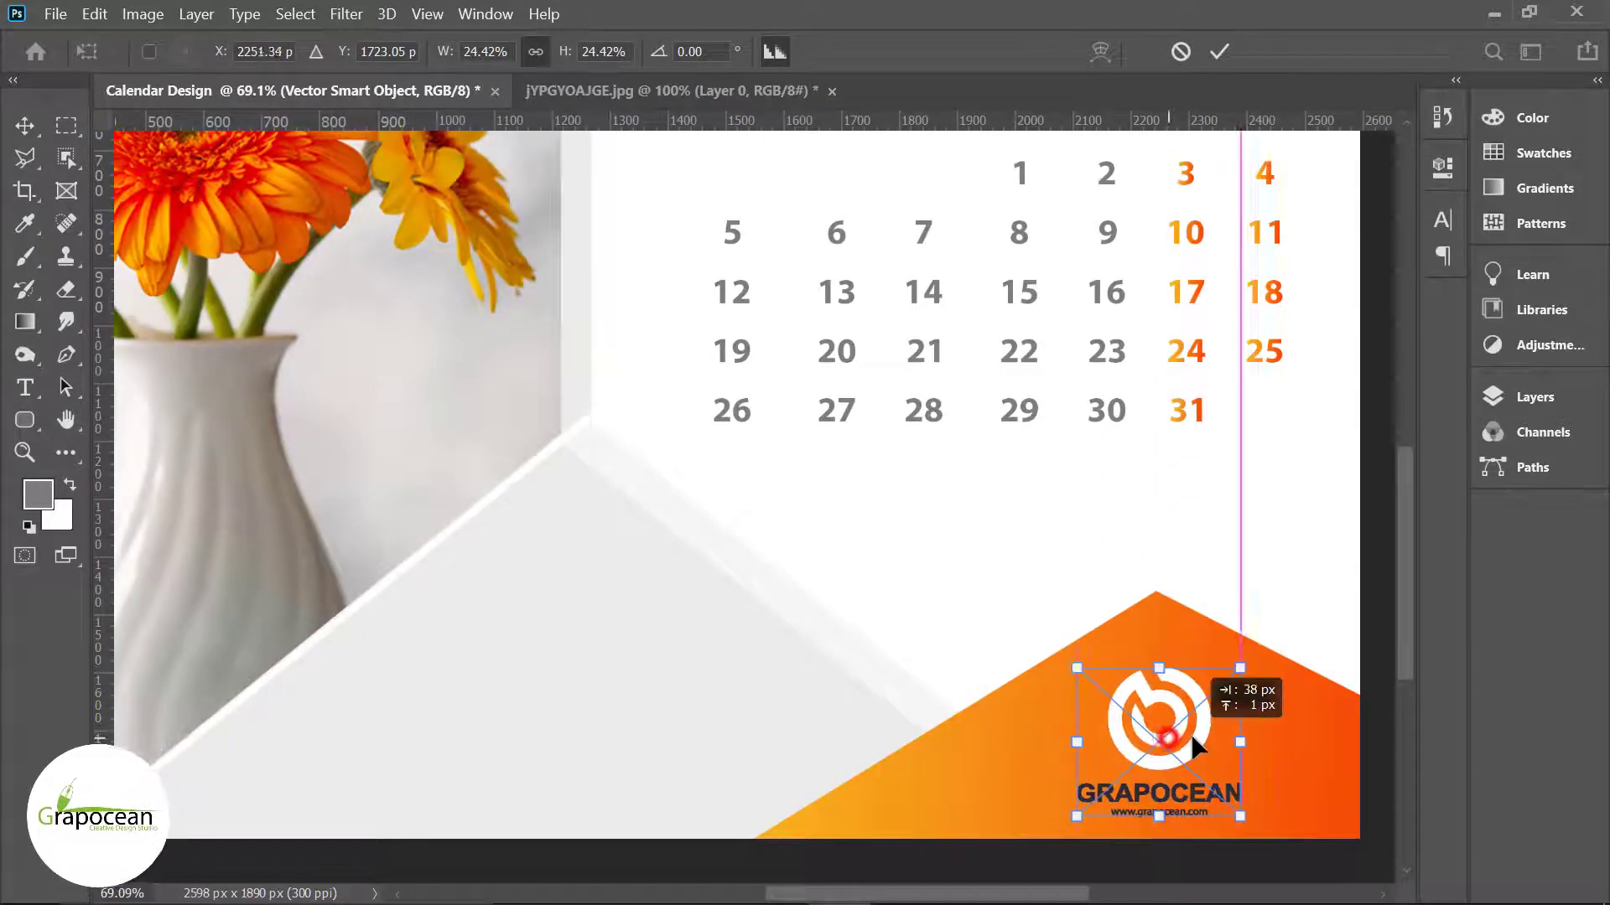
pyautogui.click(1223, 52)
pyautogui.scroll(-3, 900, 659)
pyautogui.scroll(-2, 901, 659)
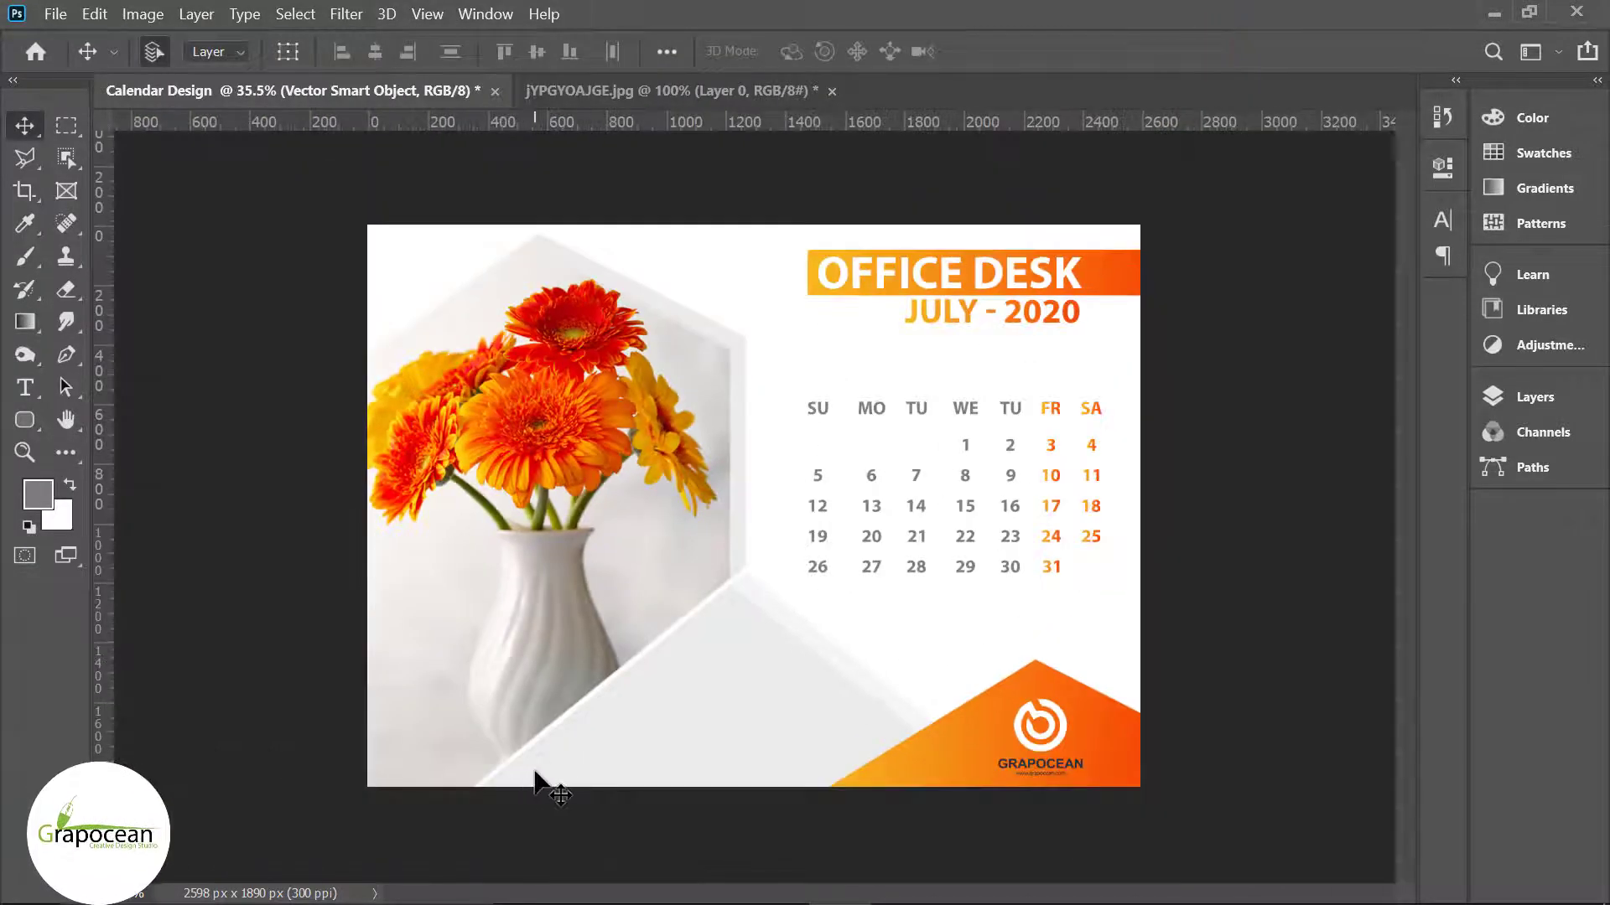
pyautogui.scroll(2, 711, 734)
pyautogui.scroll(2, 711, 744)
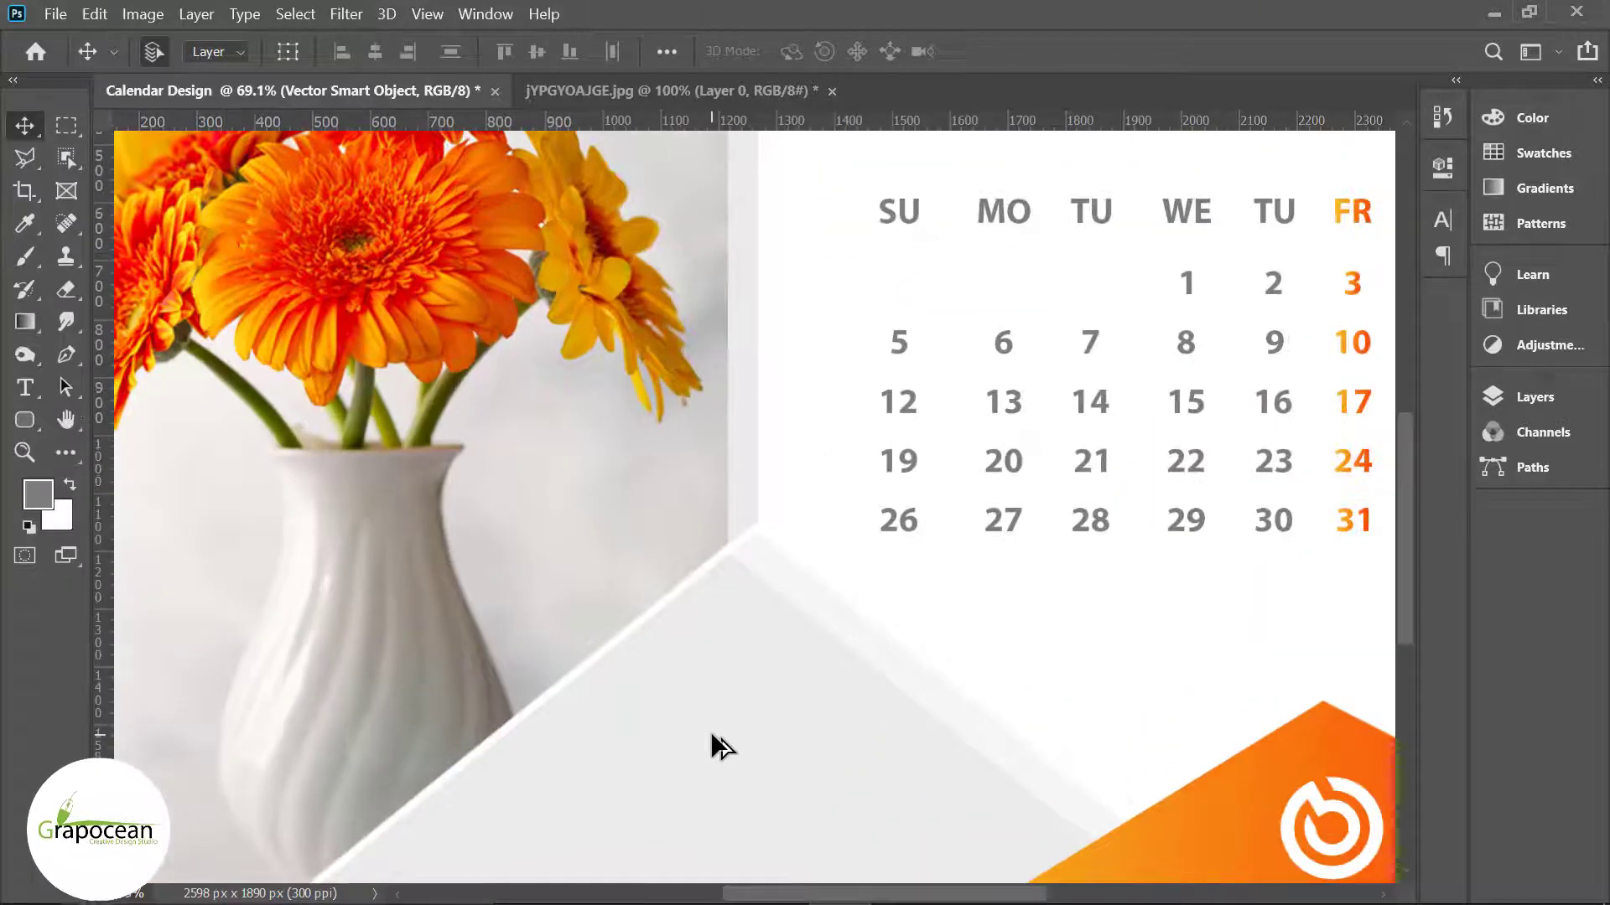
pyautogui.scroll(-2, 712, 744)
pyautogui.scroll(-2, 733, 765)
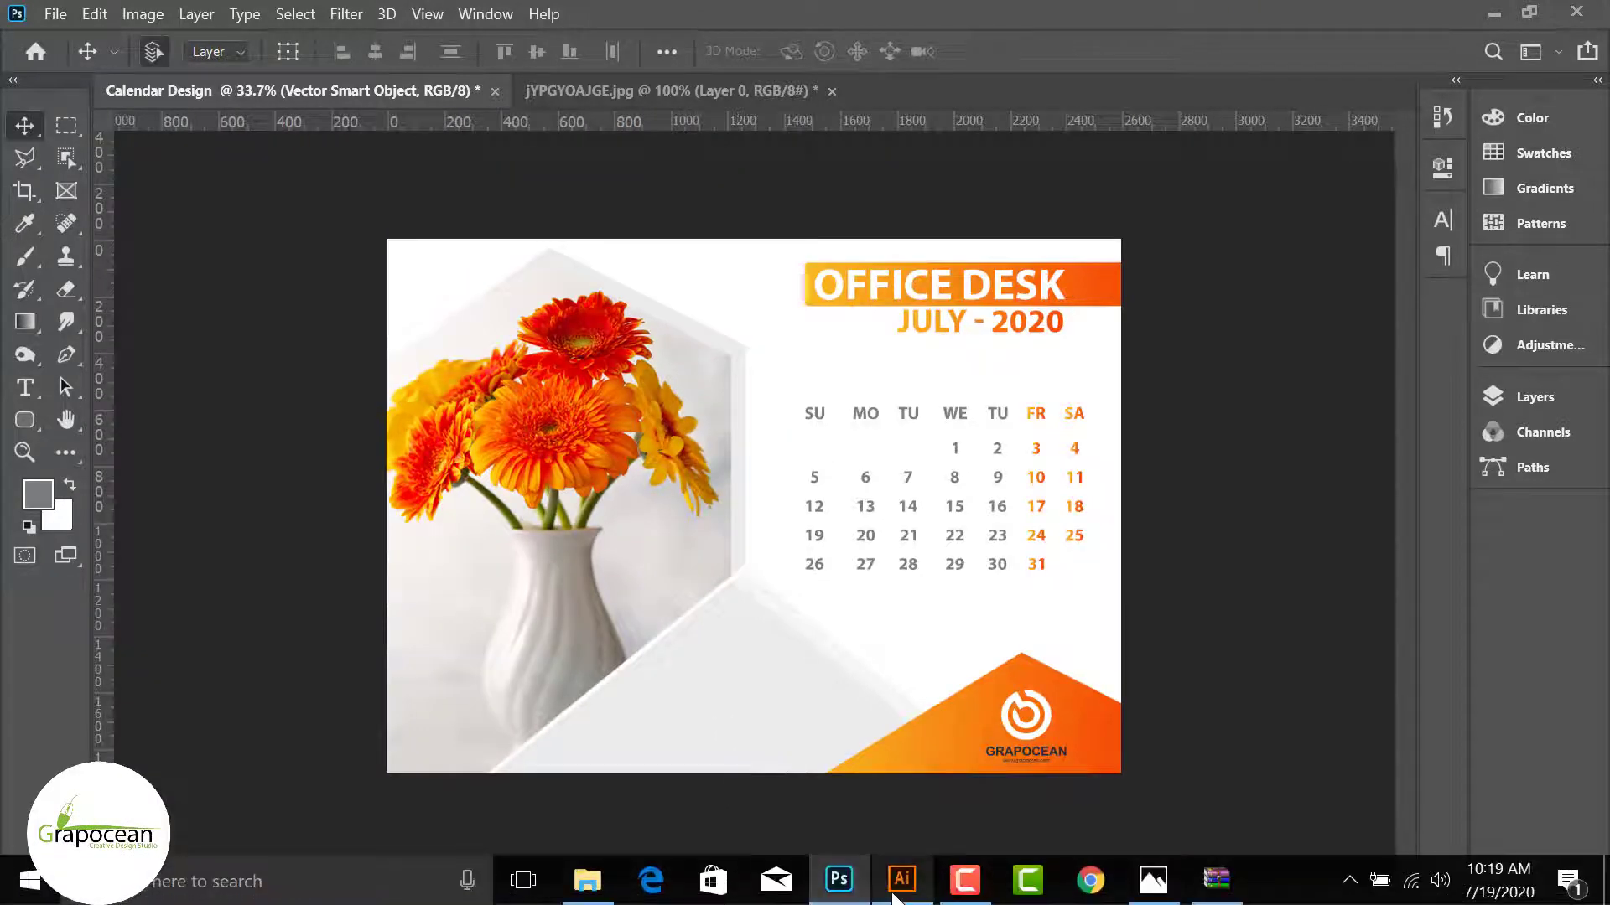
# Go back to the Illustrator icon file and drag out the phone icon.
pyautogui.click(897, 885)
pyautogui.click(603, 780)
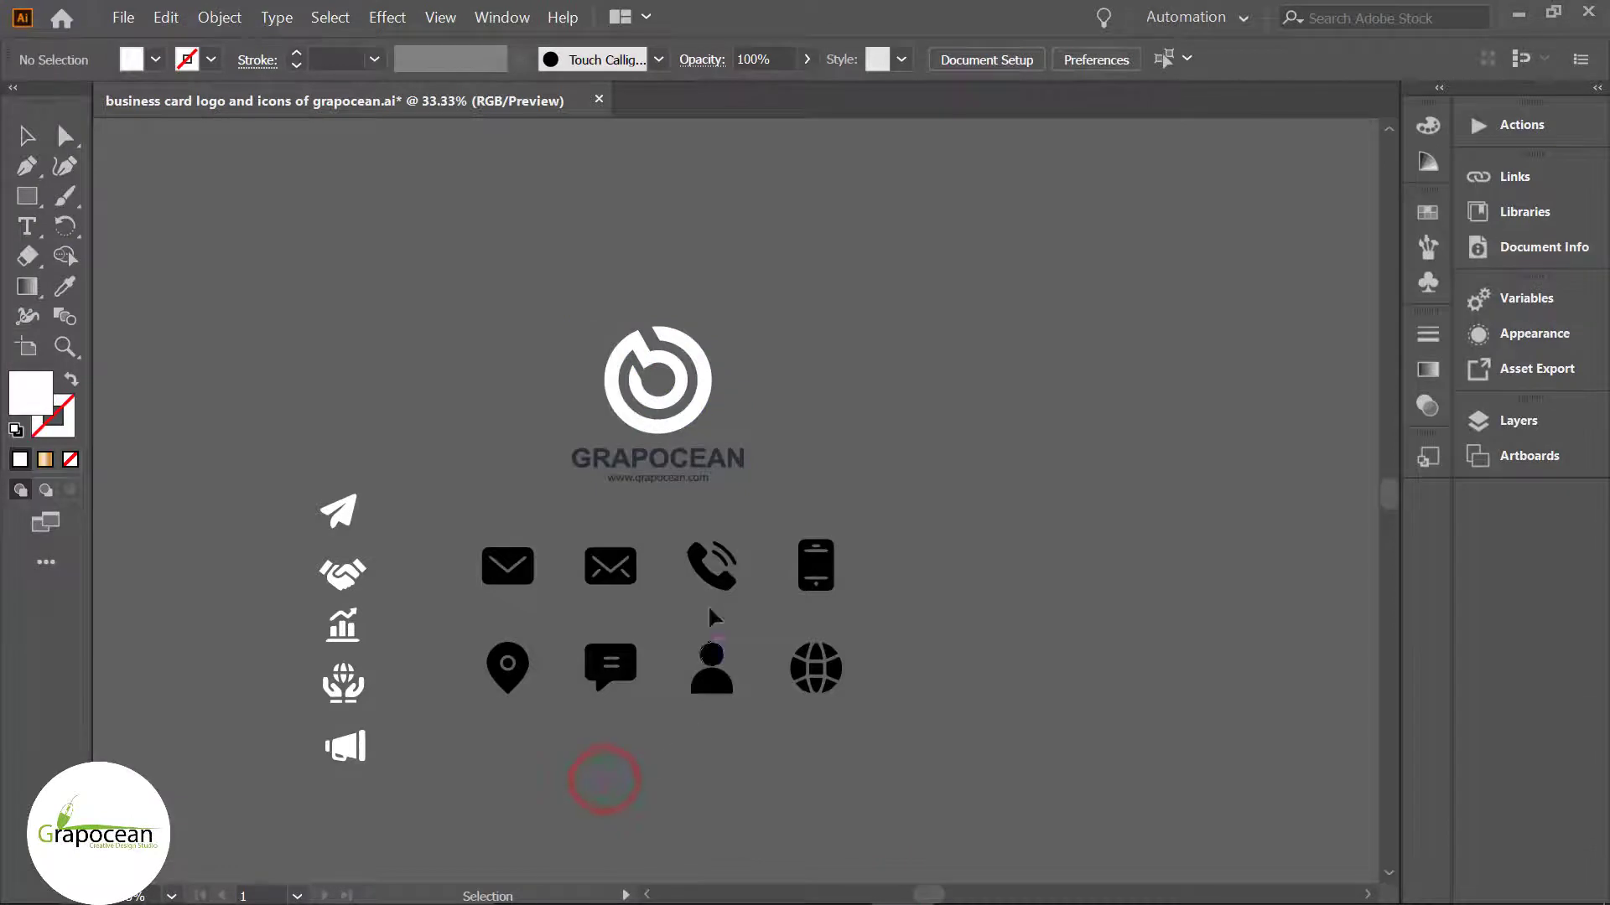
pyautogui.moveTo(746, 581)
pyautogui.mouseDown()
pyautogui.moveTo(855, 893)
pyautogui.moveTo(666, 695)
pyautogui.moveTo(681, 708)
pyautogui.mouseUp()
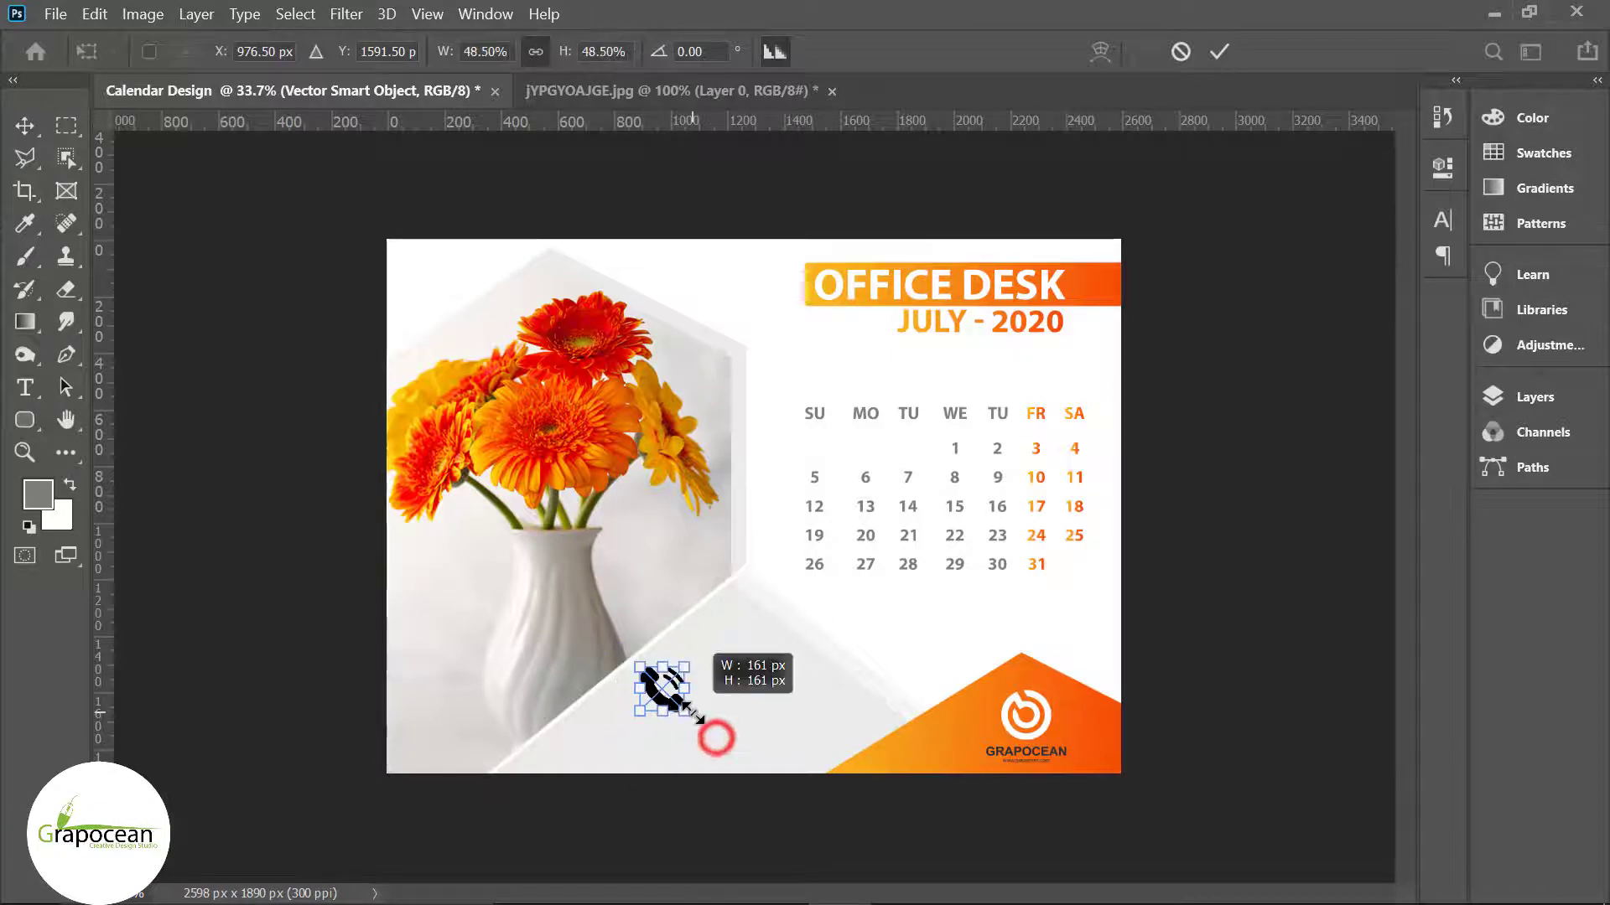
# Place the phone icon, select the Shape 2 copy layer and nudge the icon slightly.
pyautogui.click(1218, 51)
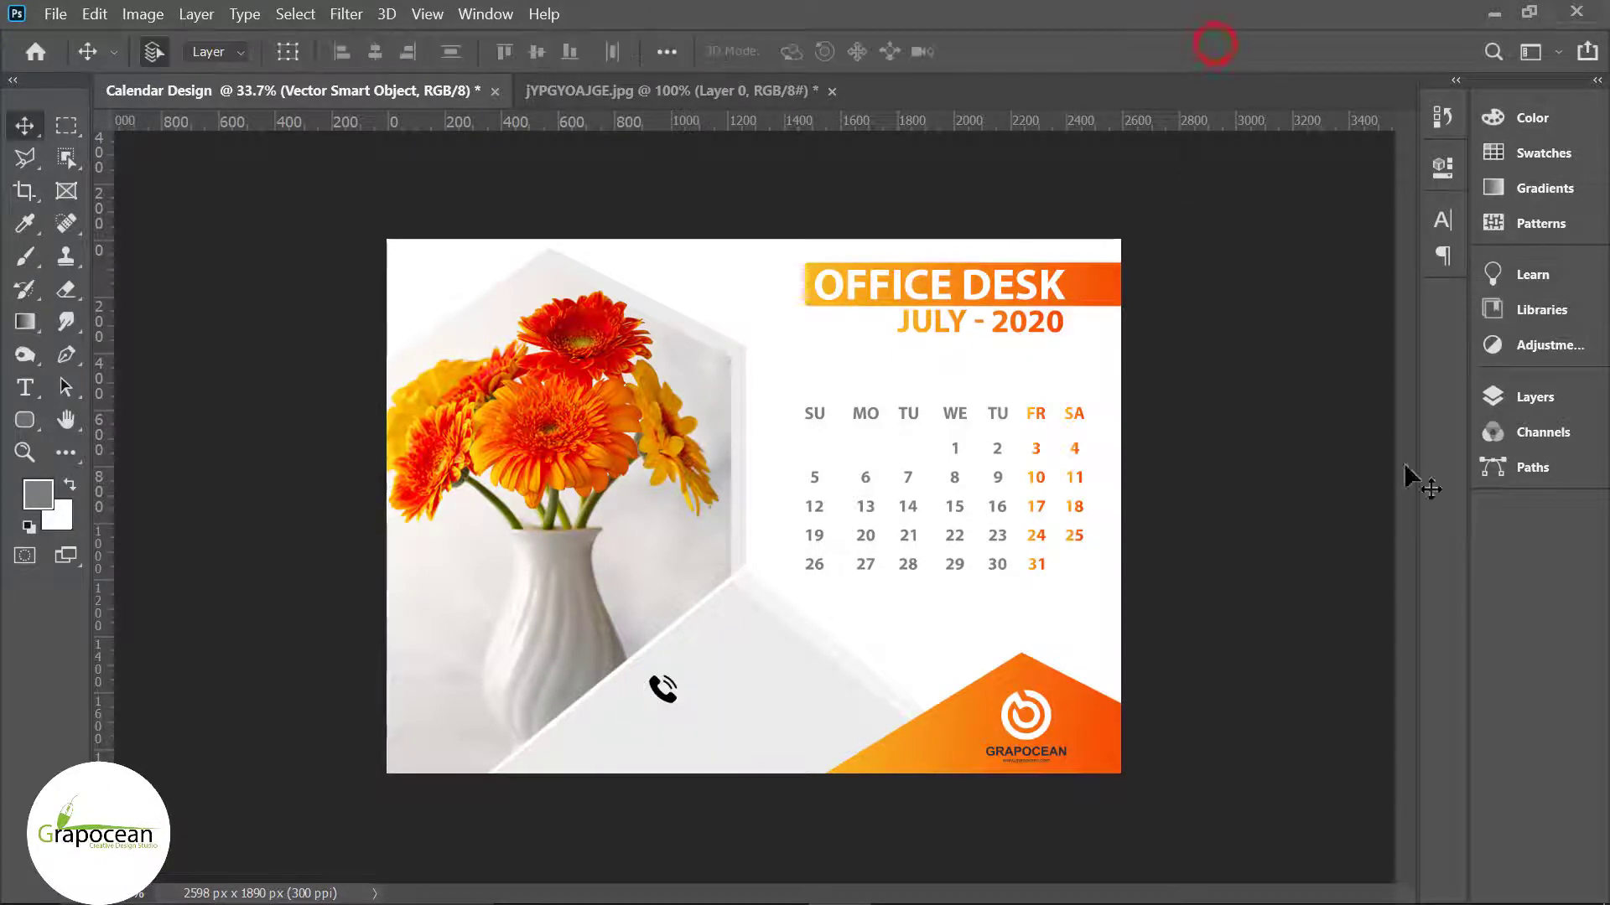
pyautogui.click(1581, 396)
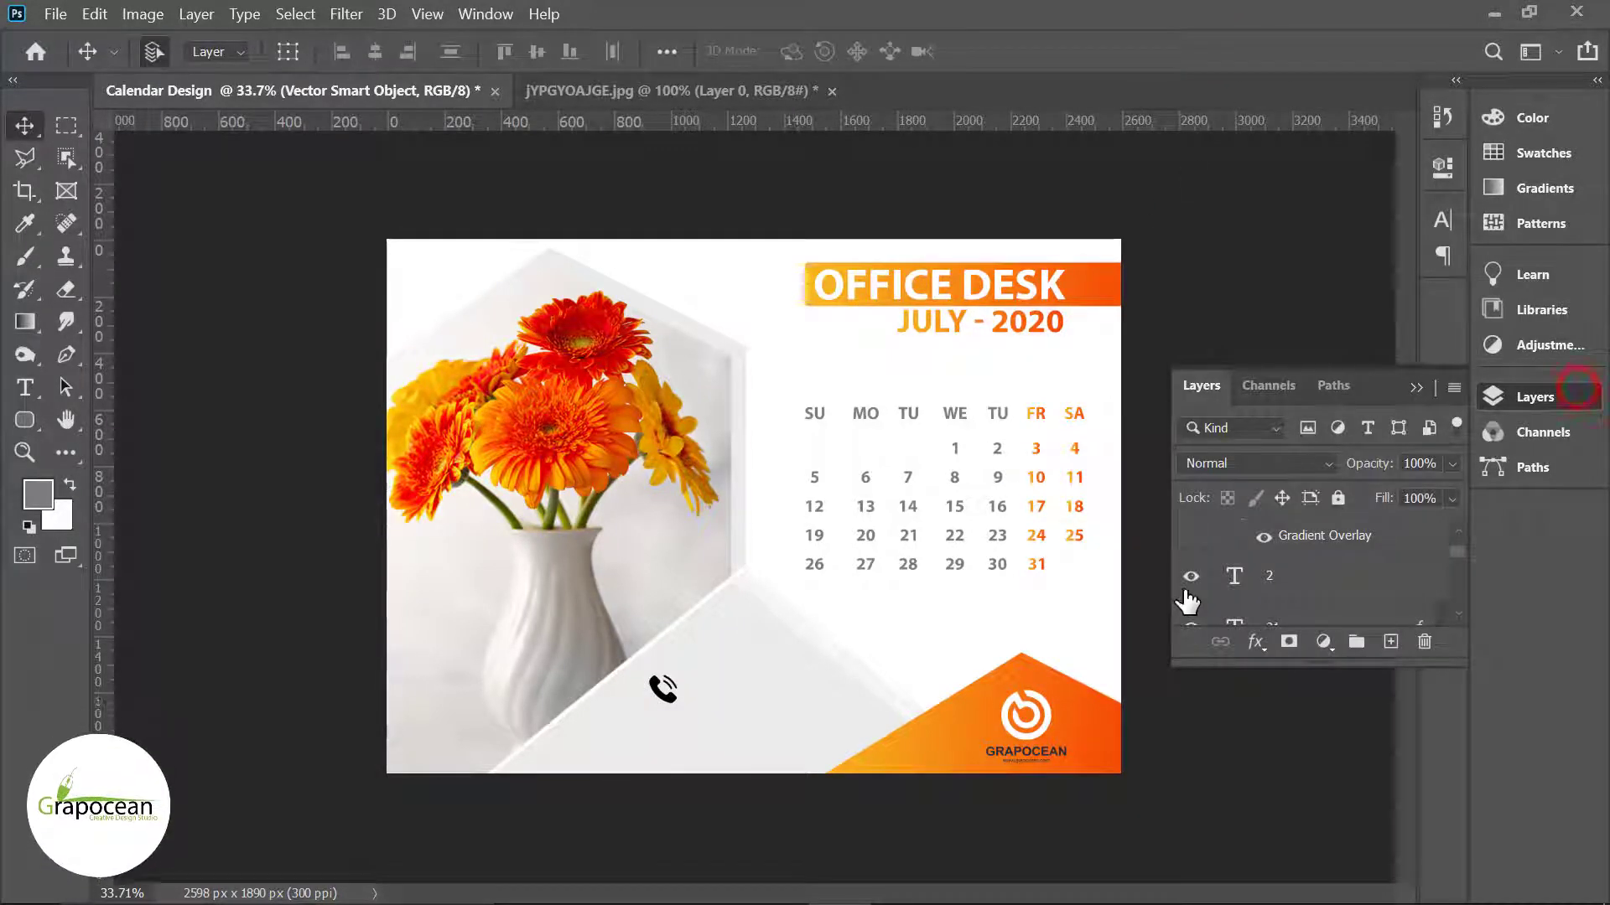
pyautogui.click(668, 703)
pyautogui.scroll(3, 667, 700)
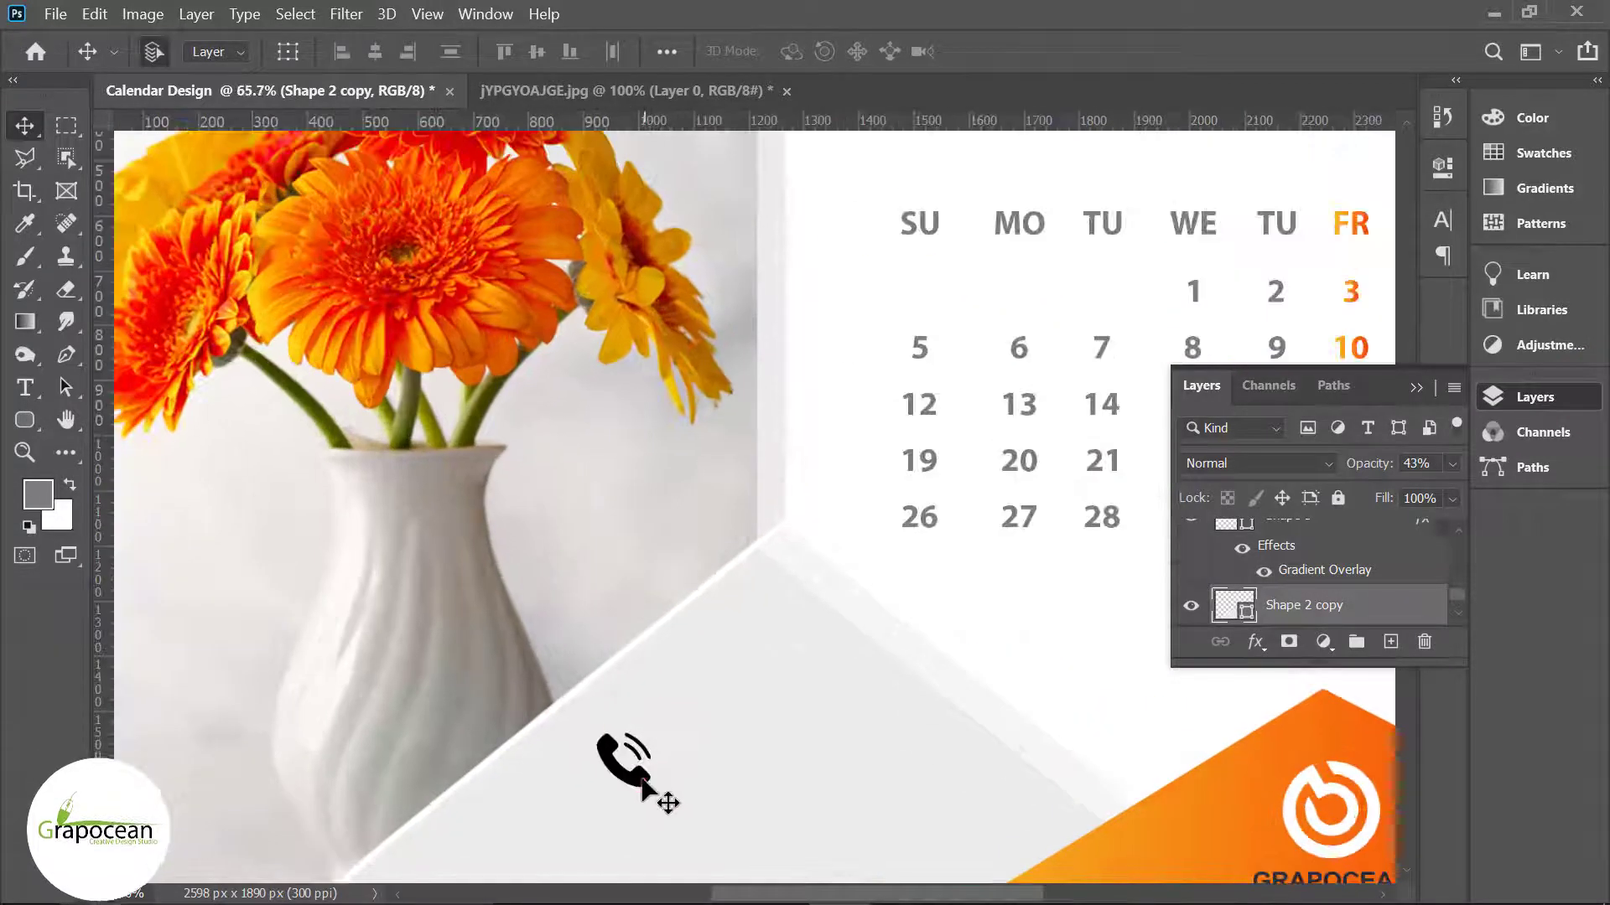
pyautogui.moveTo(640, 779); pyautogui.dragTo(624, 786)
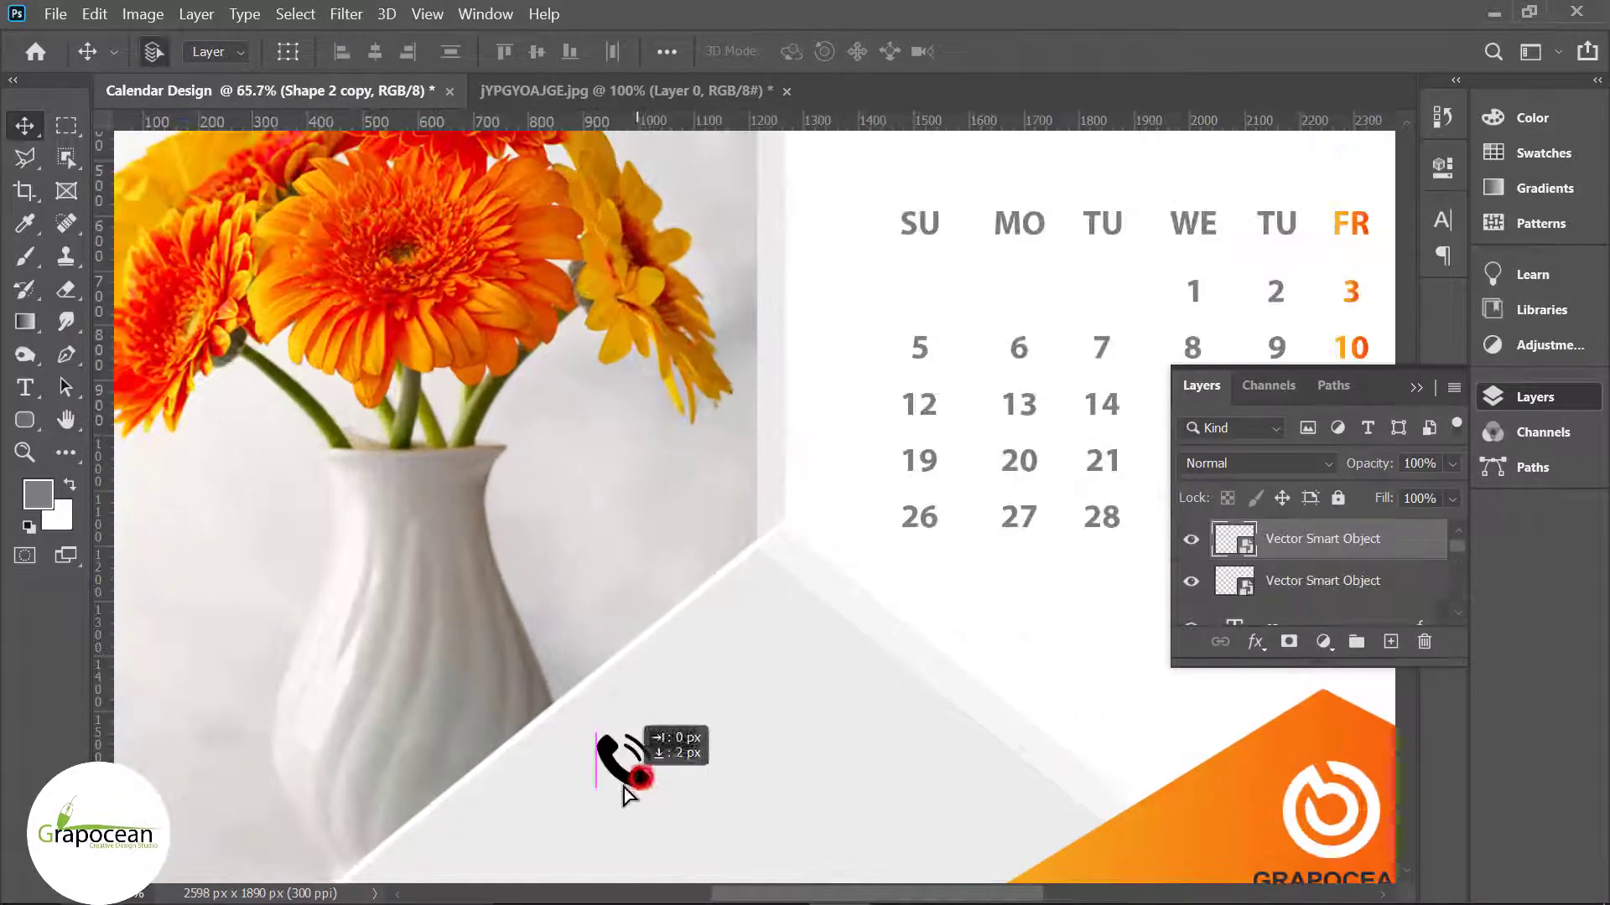
pyautogui.rightClick(1268, 560)
pyautogui.click(1024, 38)
# Give the phone icon an orange Gradient Overlay layer style.
pyautogui.press('h')
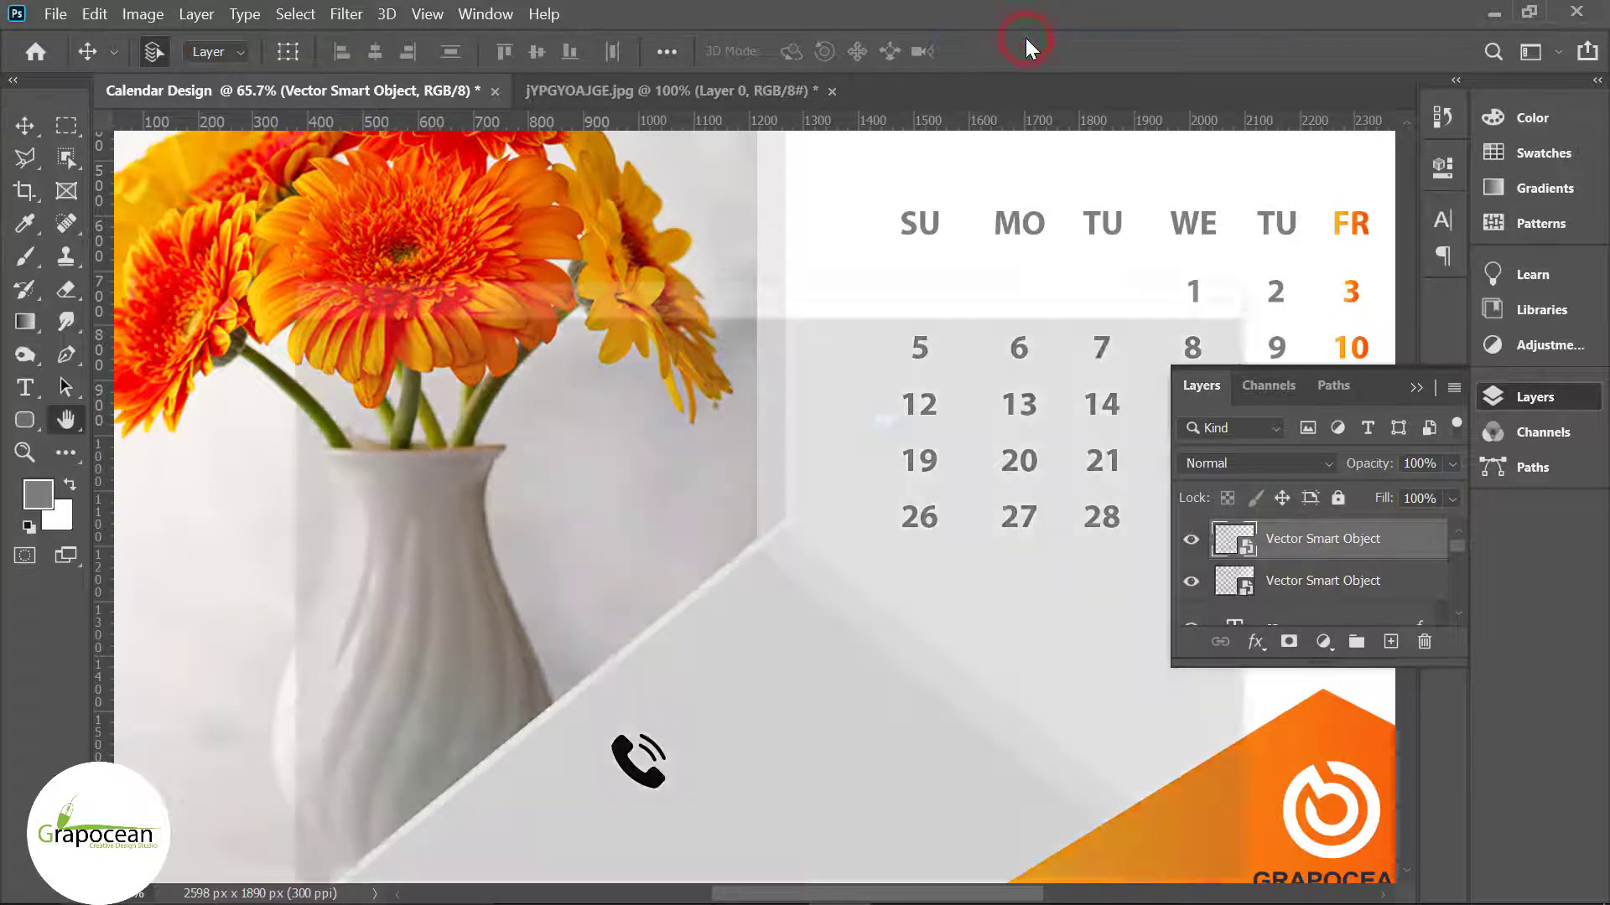
pyautogui.click(377, 664)
pyautogui.moveTo(926, 308)
pyautogui.mouseDown()
pyautogui.moveTo(1501, 373)
pyautogui.moveTo(1434, 339)
pyautogui.mouseUp()
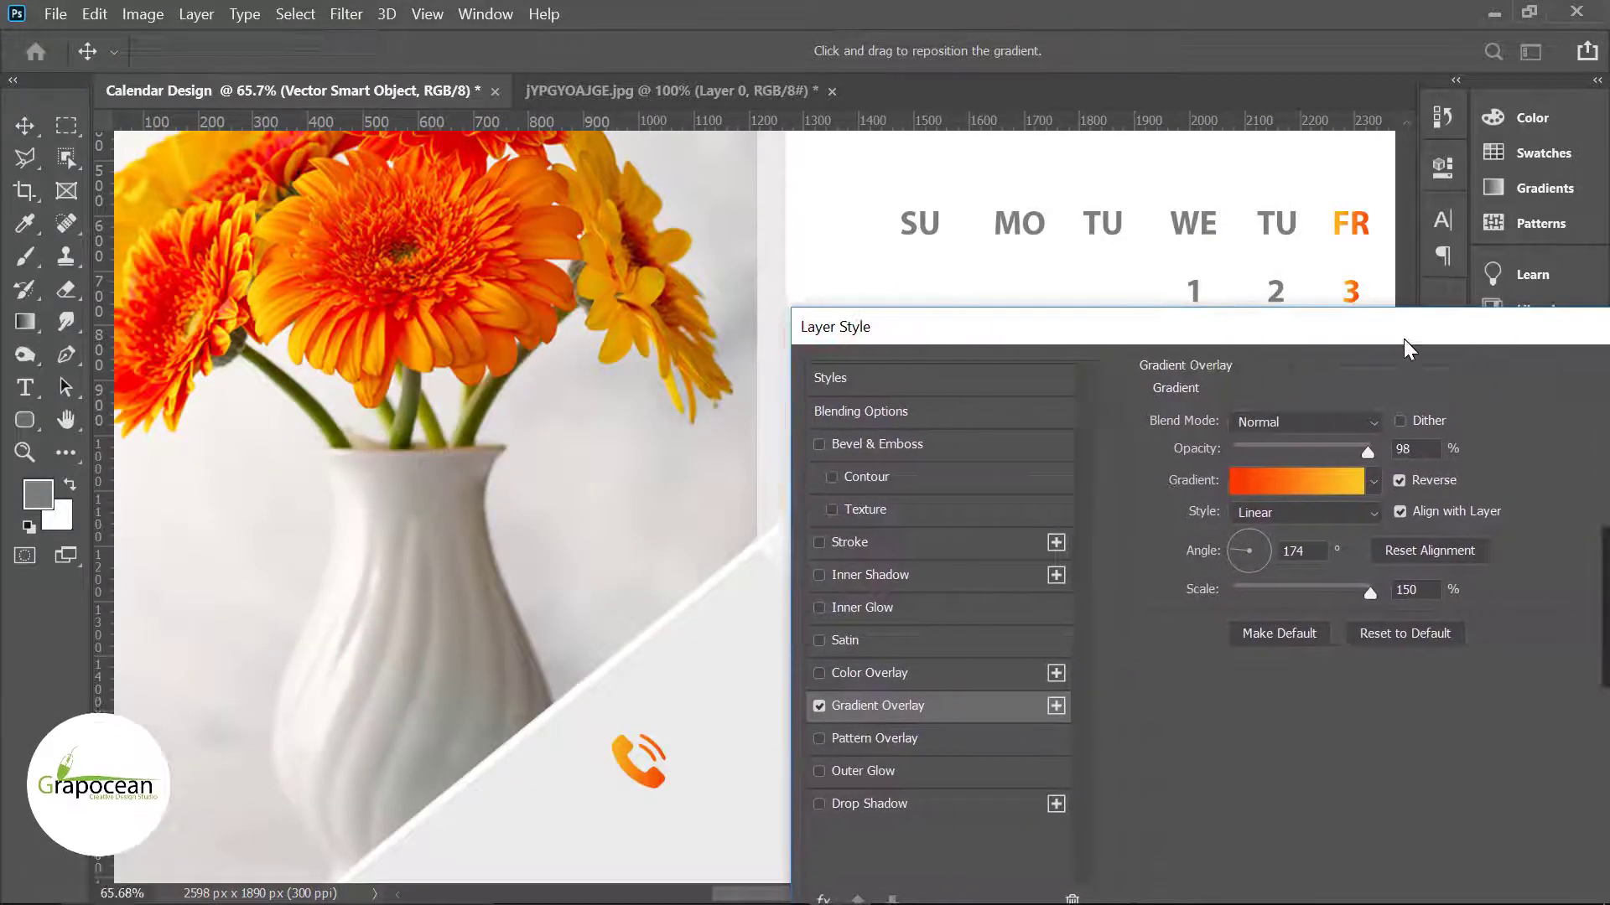
pyautogui.click(1601, 376)
# Move the phone icon left and scale it down to about 19%.
pyautogui.scroll(-3, 797, 742)
pyautogui.scroll(3, 755, 772)
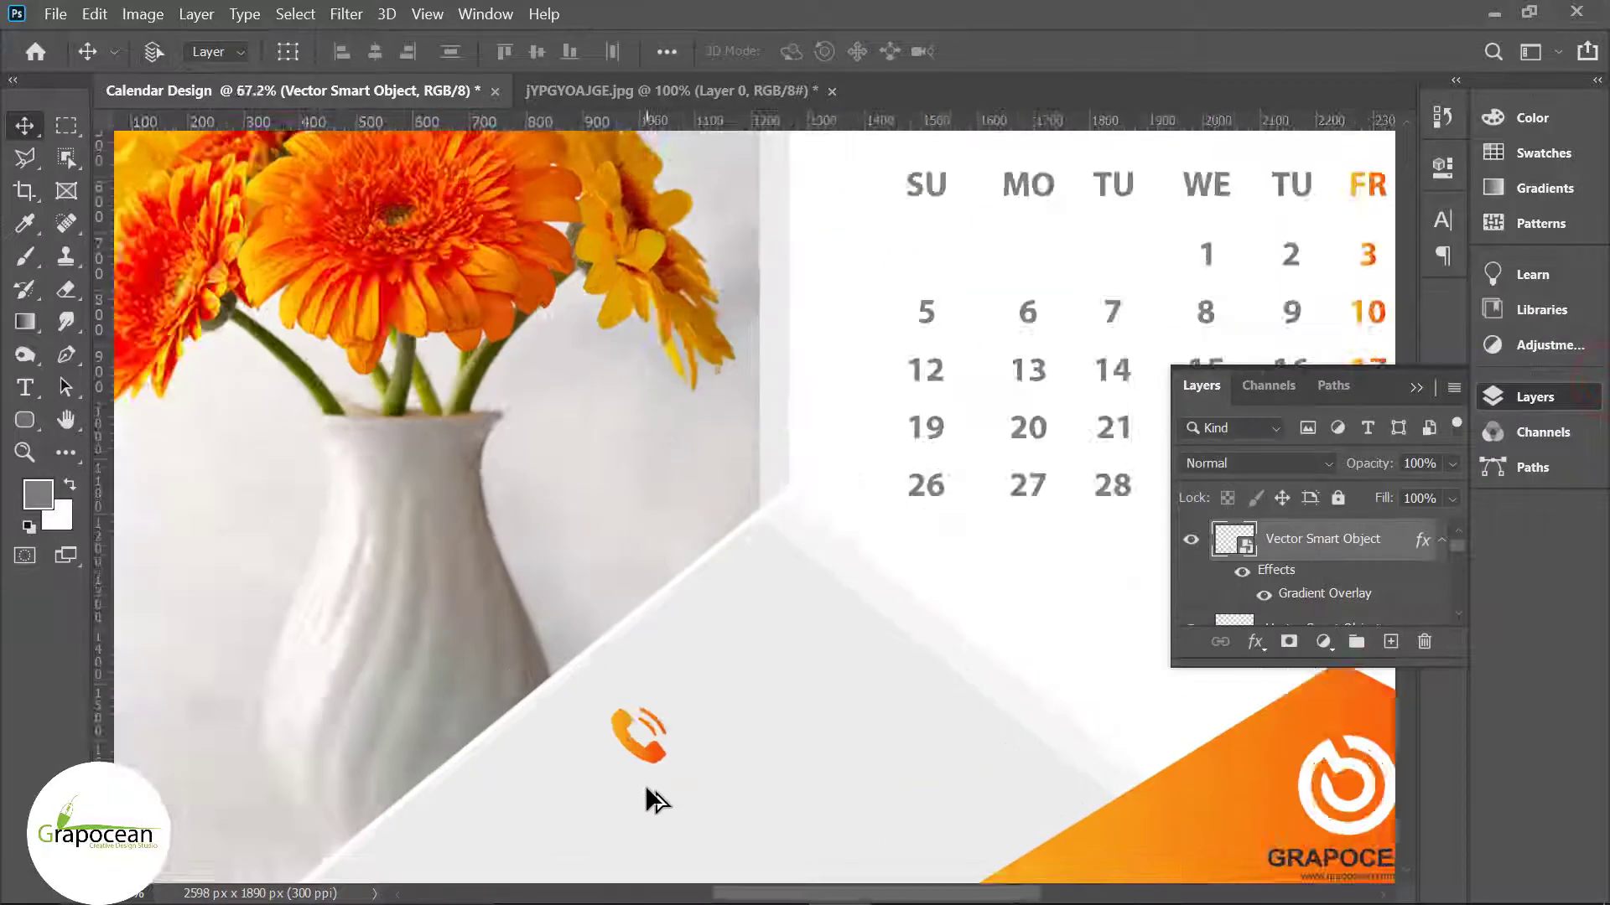
pyautogui.scroll(2, 658, 755)
pyautogui.moveTo(656, 745); pyautogui.dragTo(601, 739)
pyautogui.hotkey('ctrl', 't')
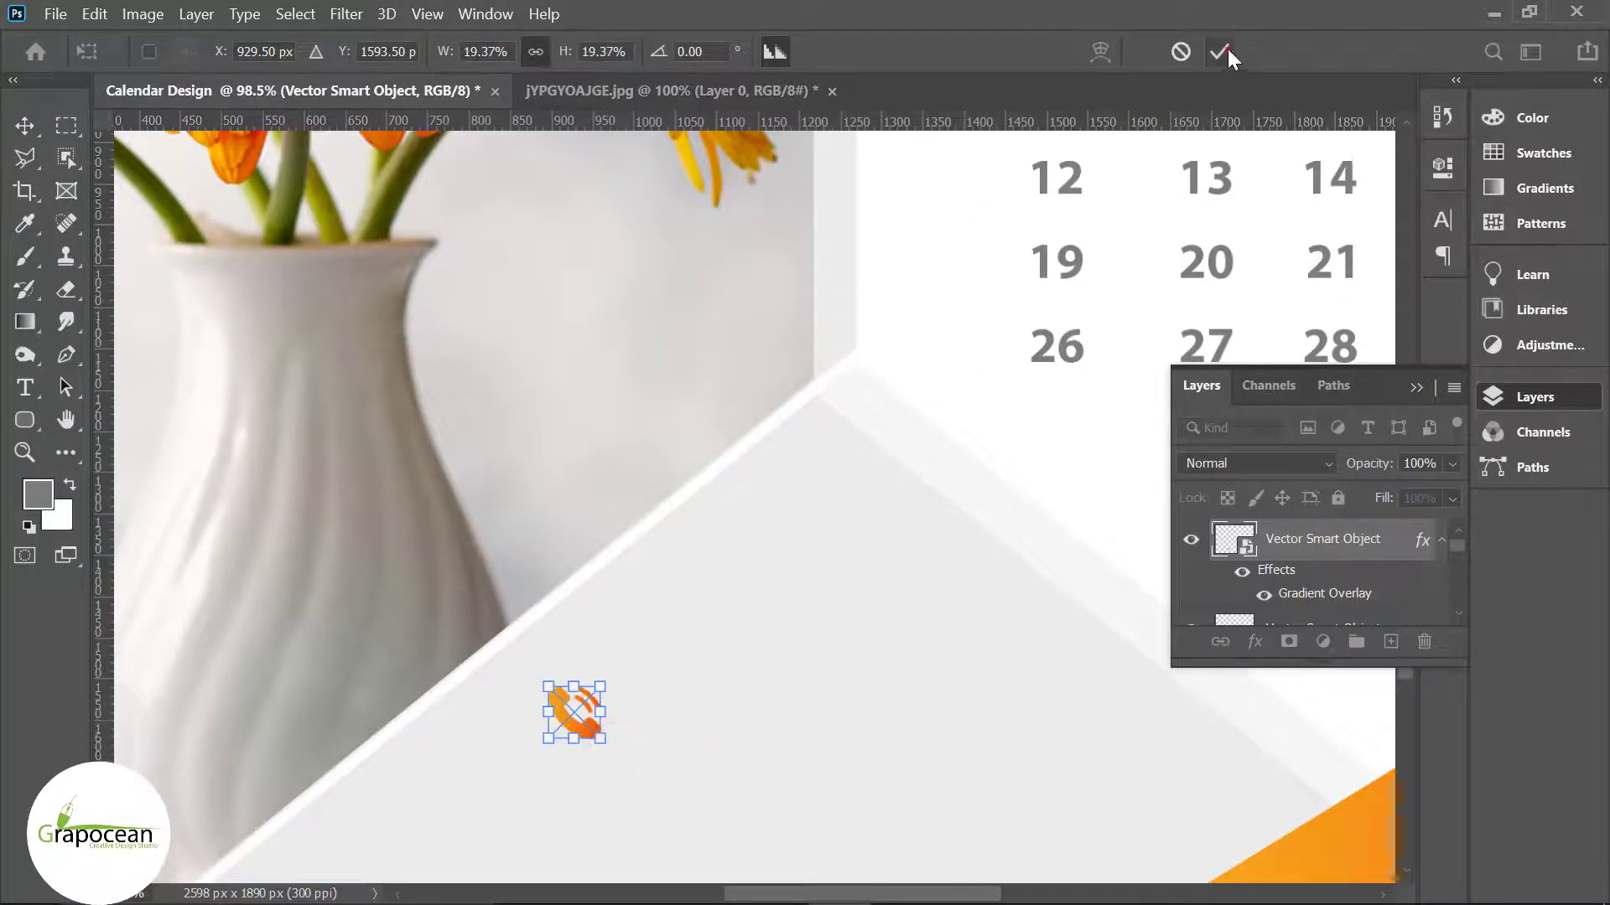
pyautogui.click(1222, 52)
pyautogui.scroll(-2, 654, 670)
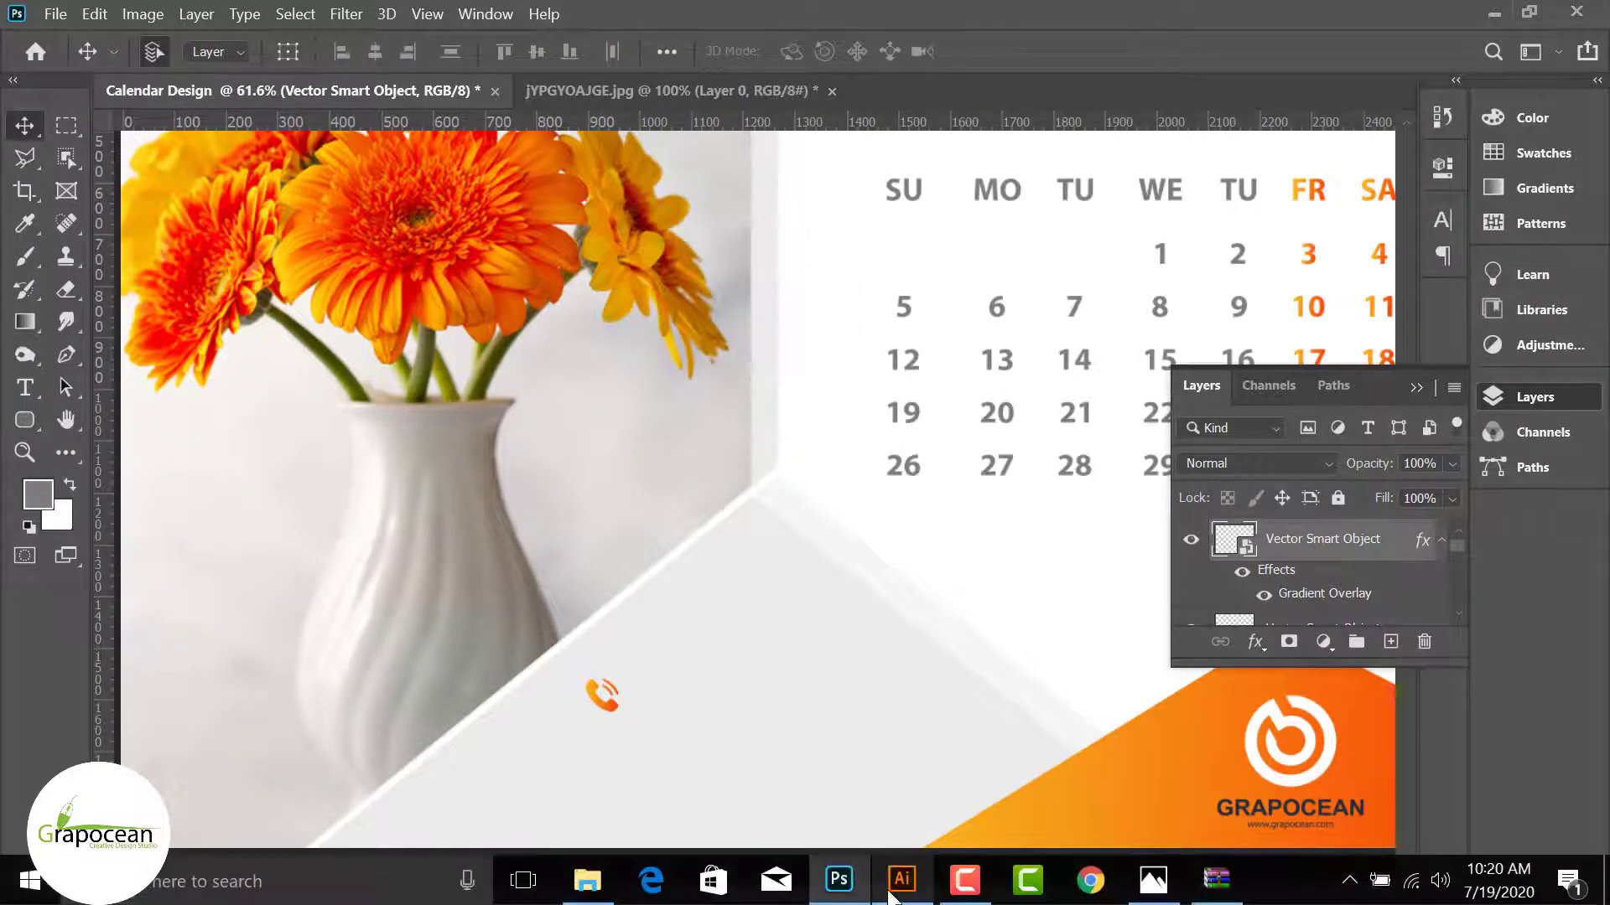
# Switch to the icon file and select the globe icon from the icon set.
pyautogui.click(895, 889)
pyautogui.click(606, 700)
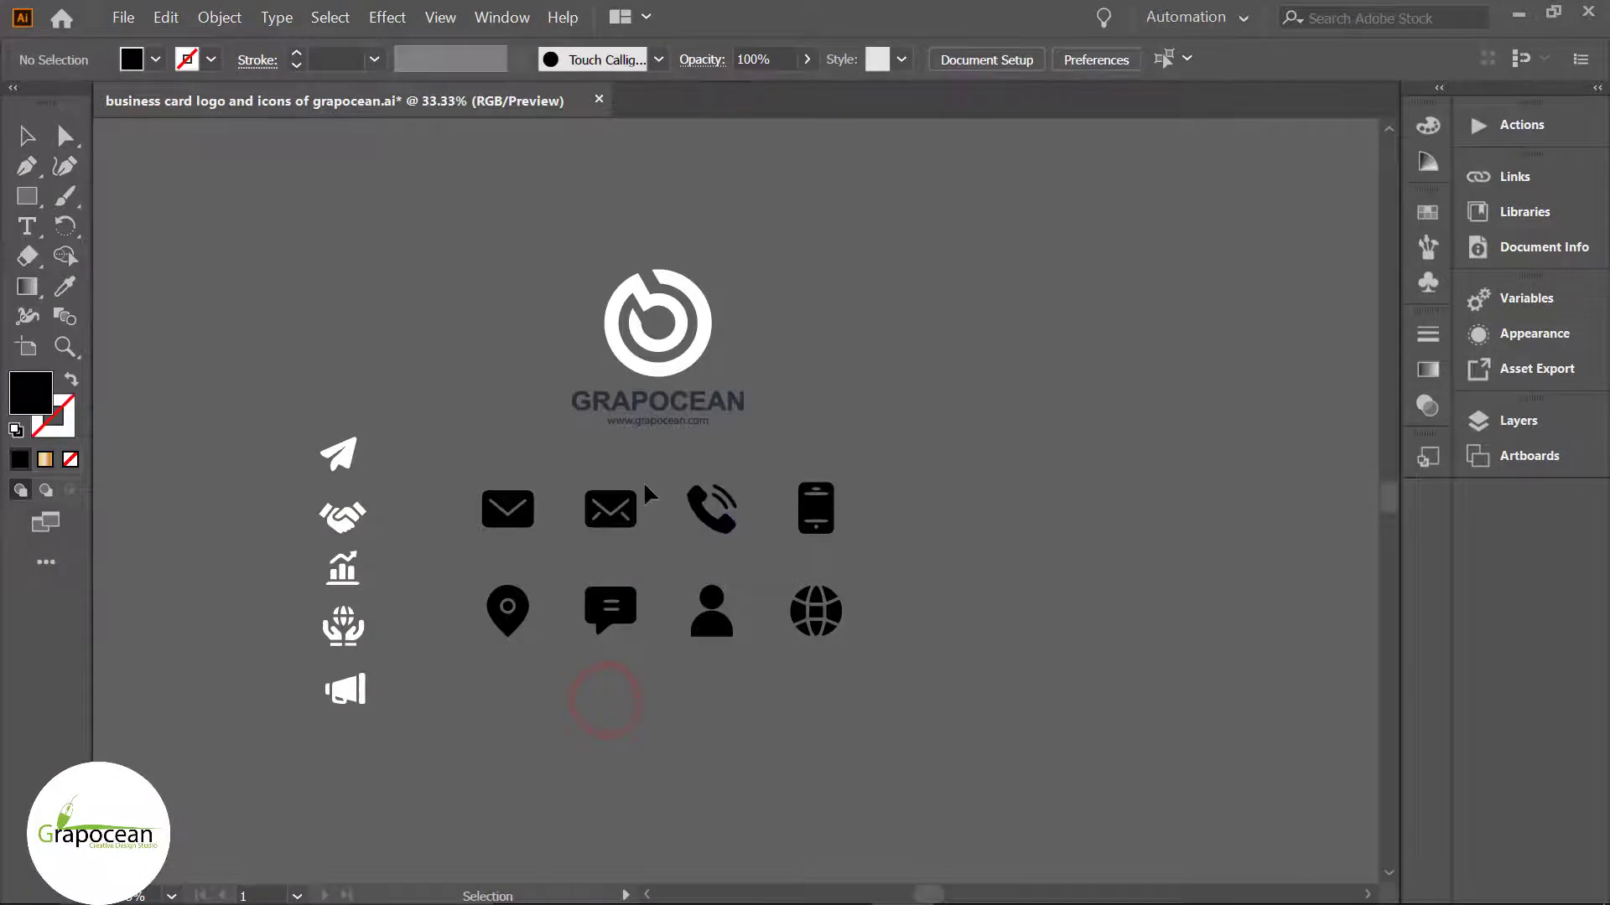
pyautogui.moveTo(815, 597)
pyautogui.mouseDown()
pyautogui.moveTo(811, 839)
pyautogui.moveTo(604, 752)
pyautogui.mouseUp()
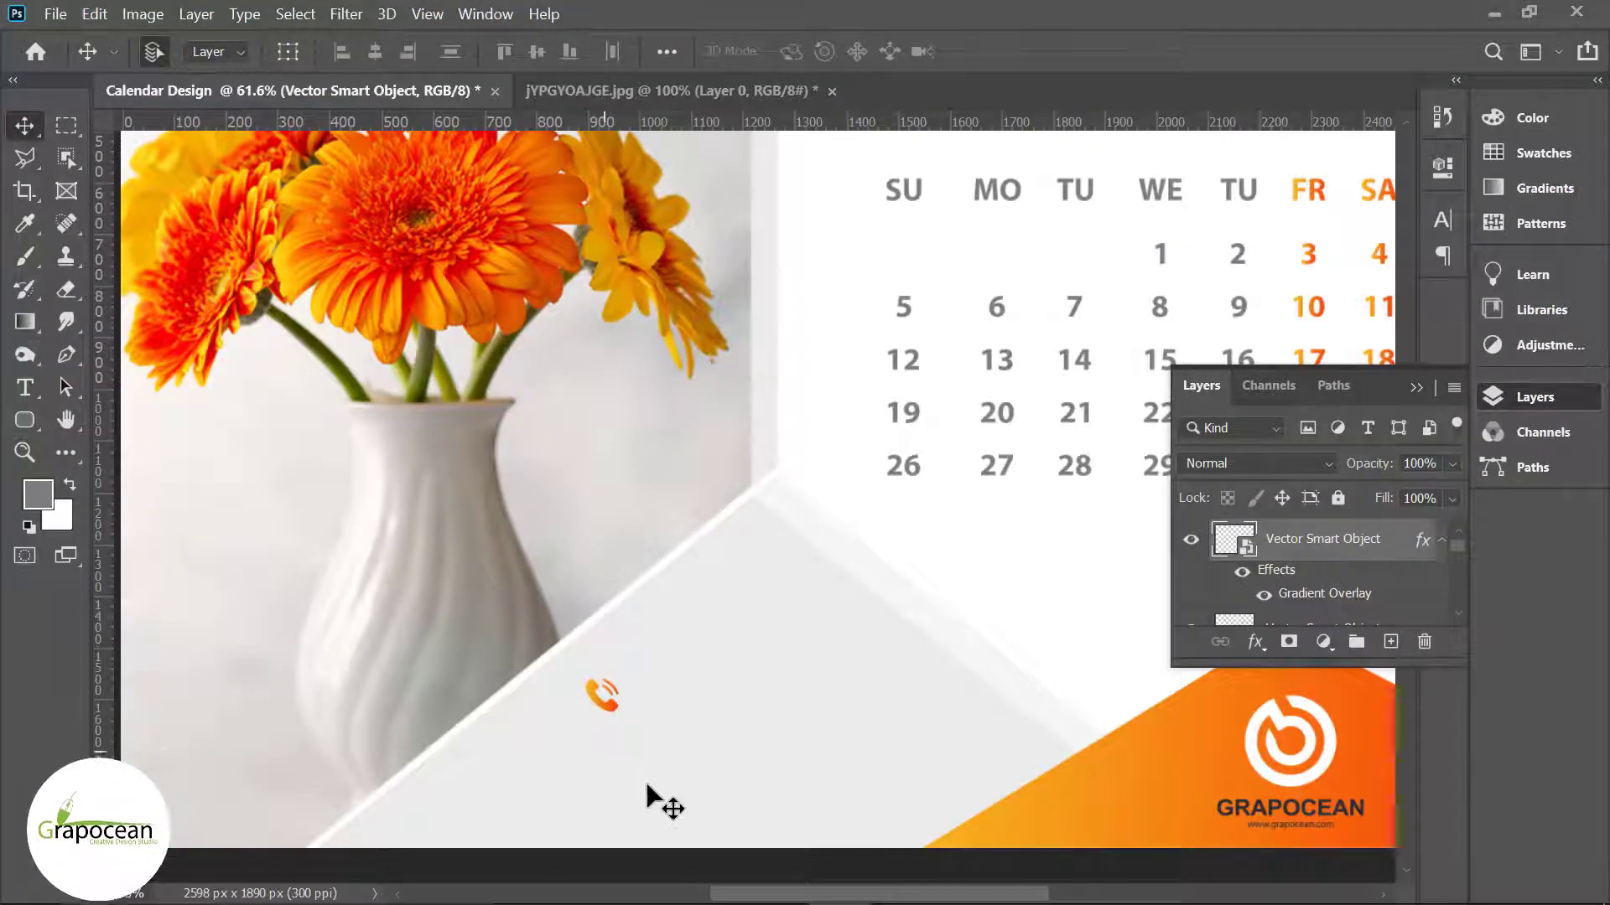
# Place the pasted globe, paste the phone's gradient layer style onto it, and shrink it.
pyautogui.press('Return')
pyautogui.rightClick(1308, 545)
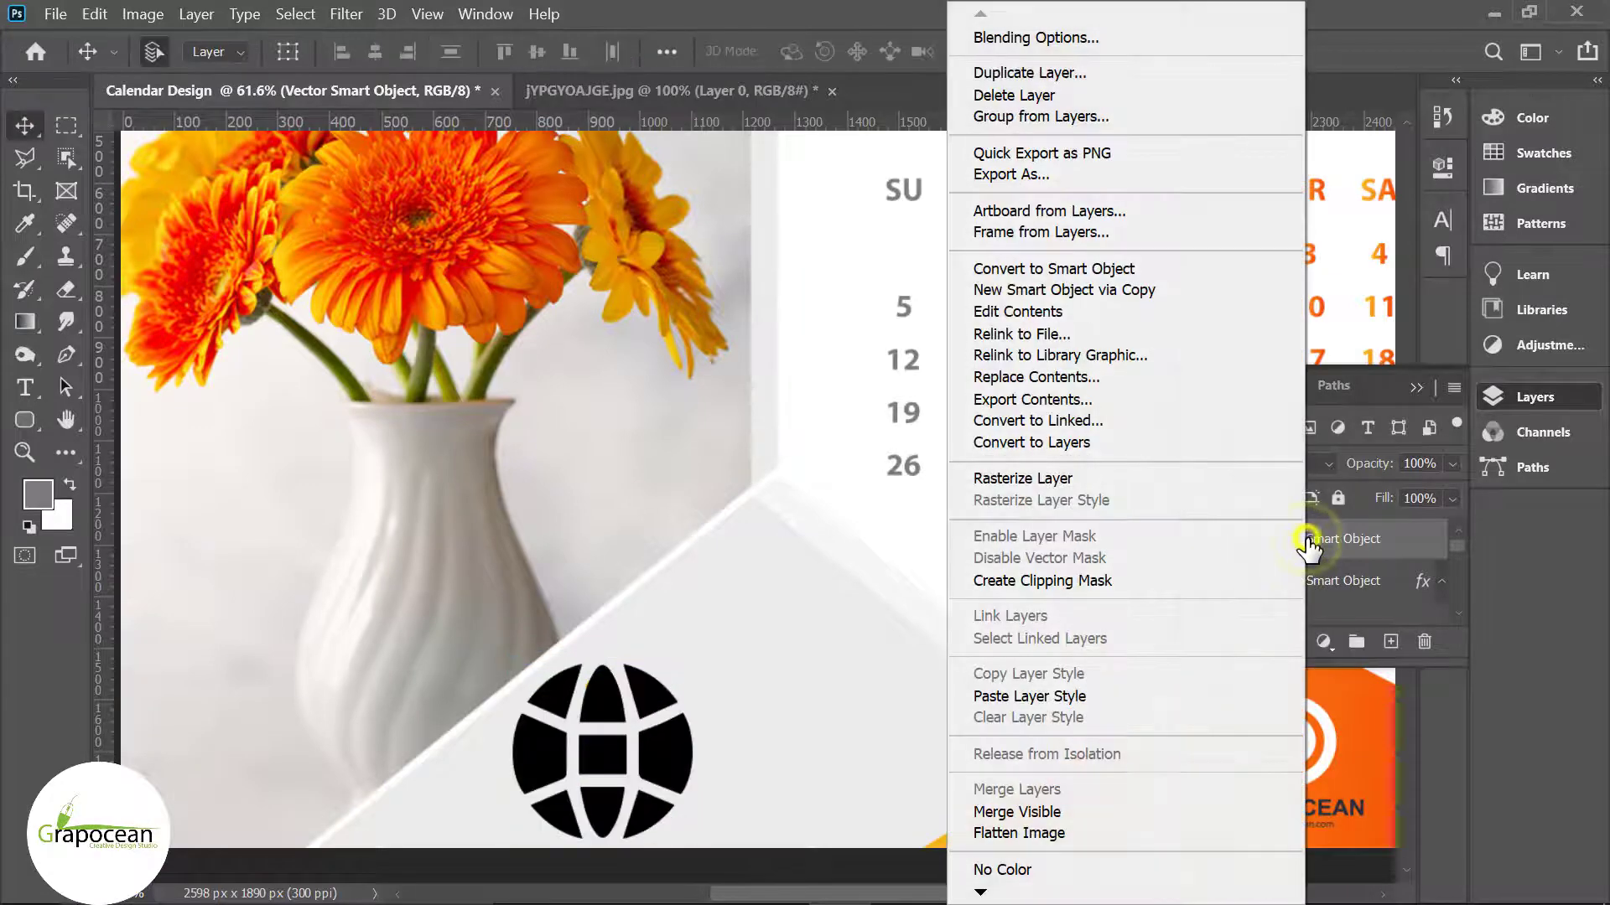
pyautogui.click(1057, 696)
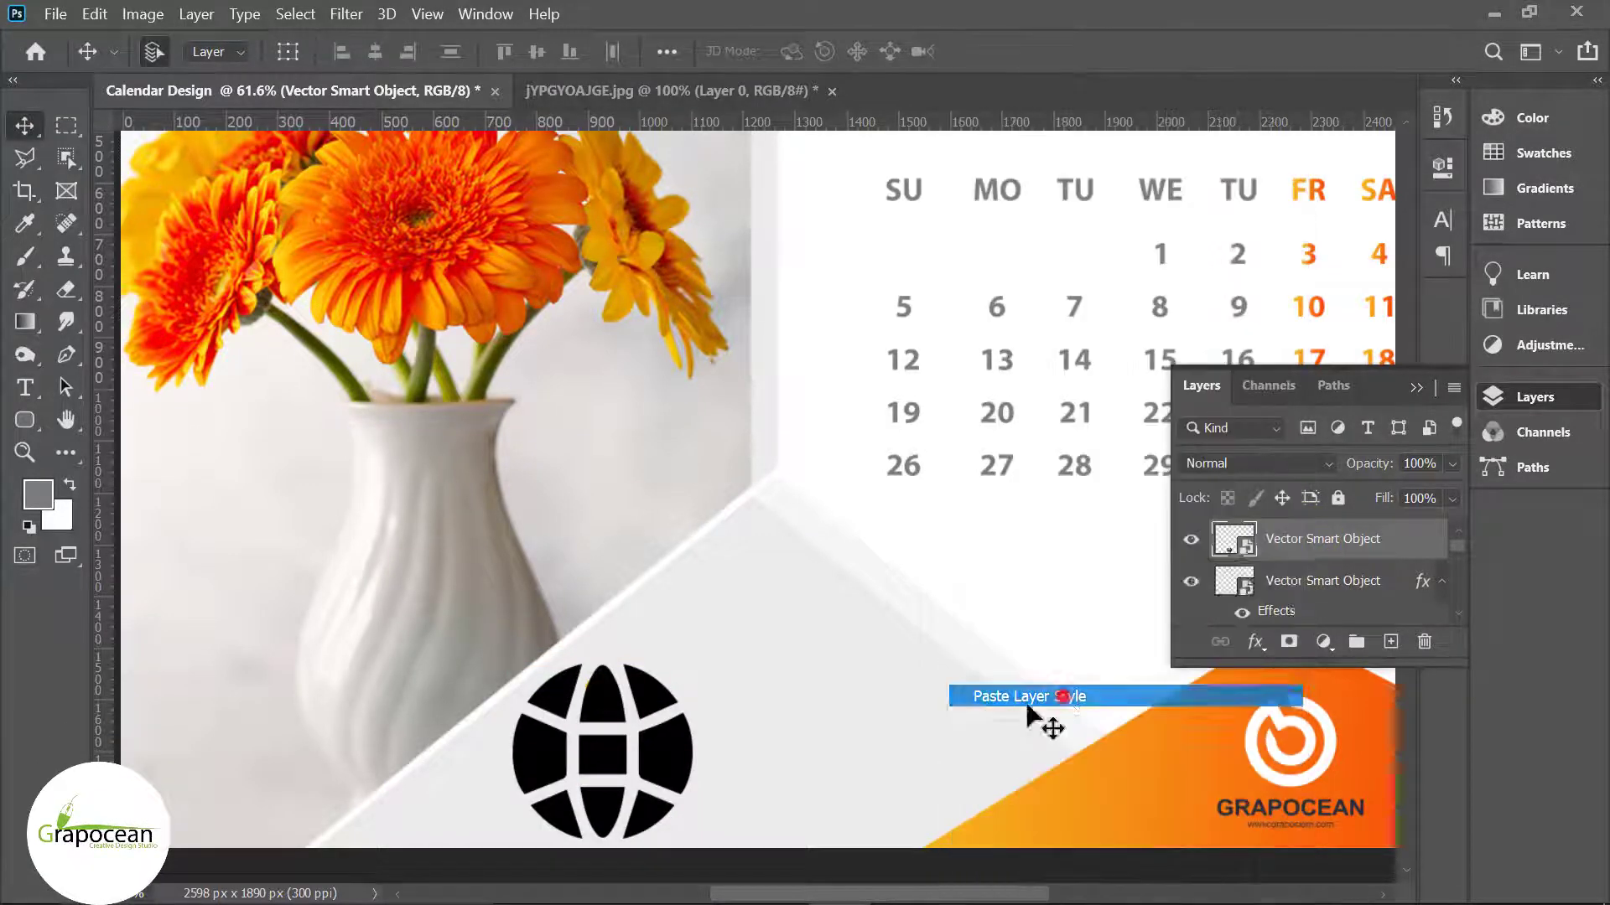
pyautogui.hotkey('ctrl', 't')
pyautogui.moveTo(691, 664); pyautogui.dragTo(632, 740)
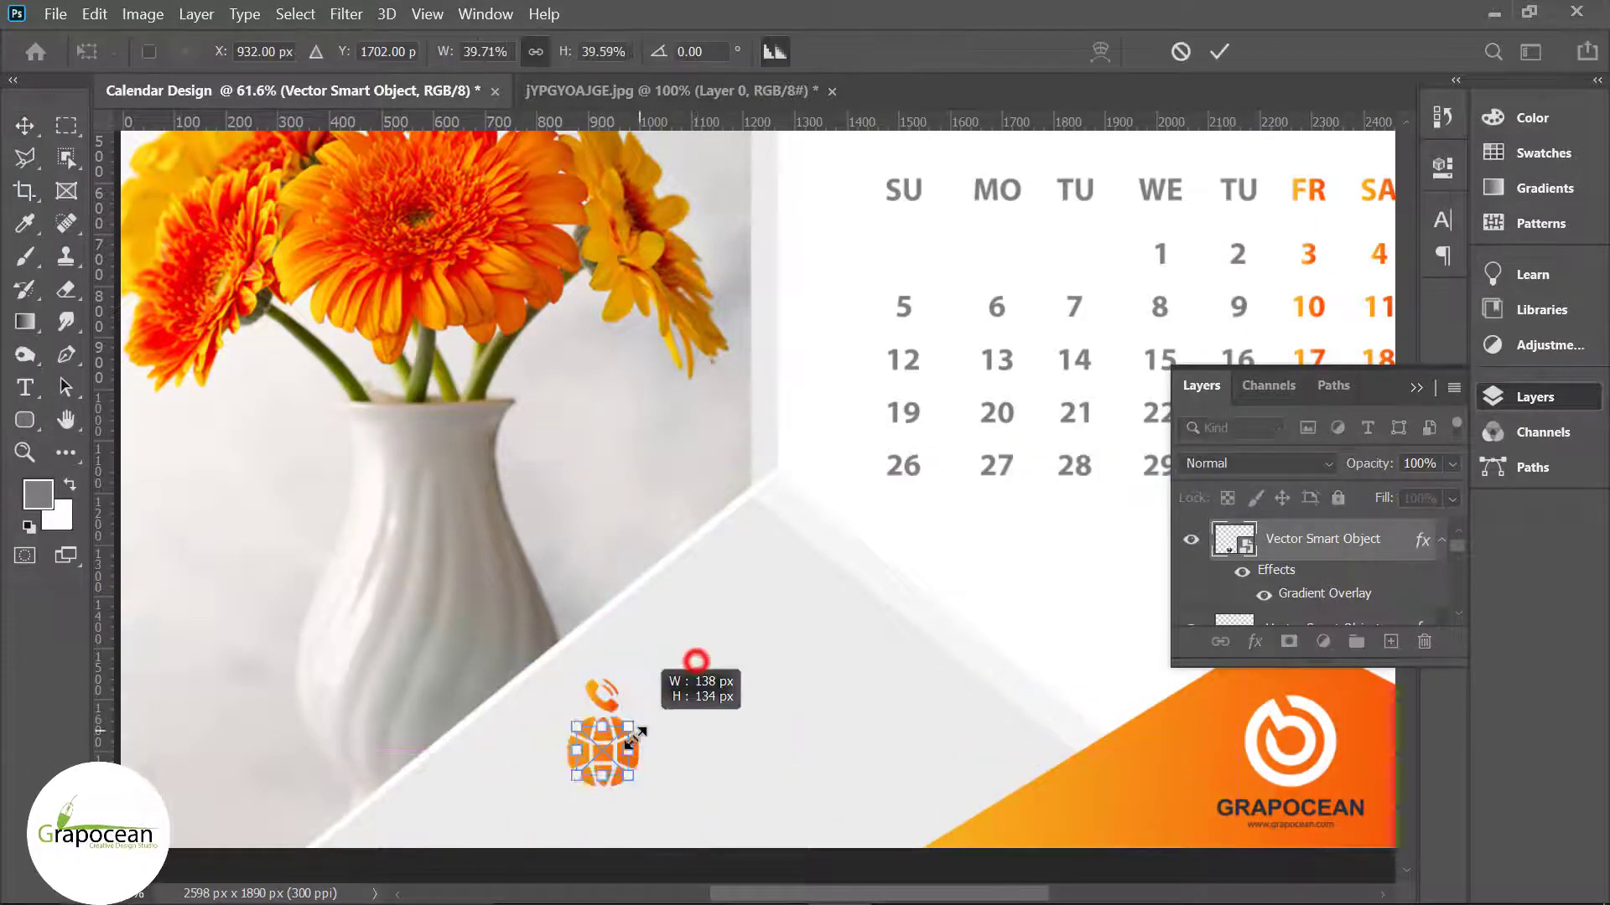
pyautogui.click(1219, 51)
# Nudge the globe up under the phone icon and fine-tune its size.
pyautogui.scroll(3, 628, 784)
pyautogui.scroll(2, 603, 754)
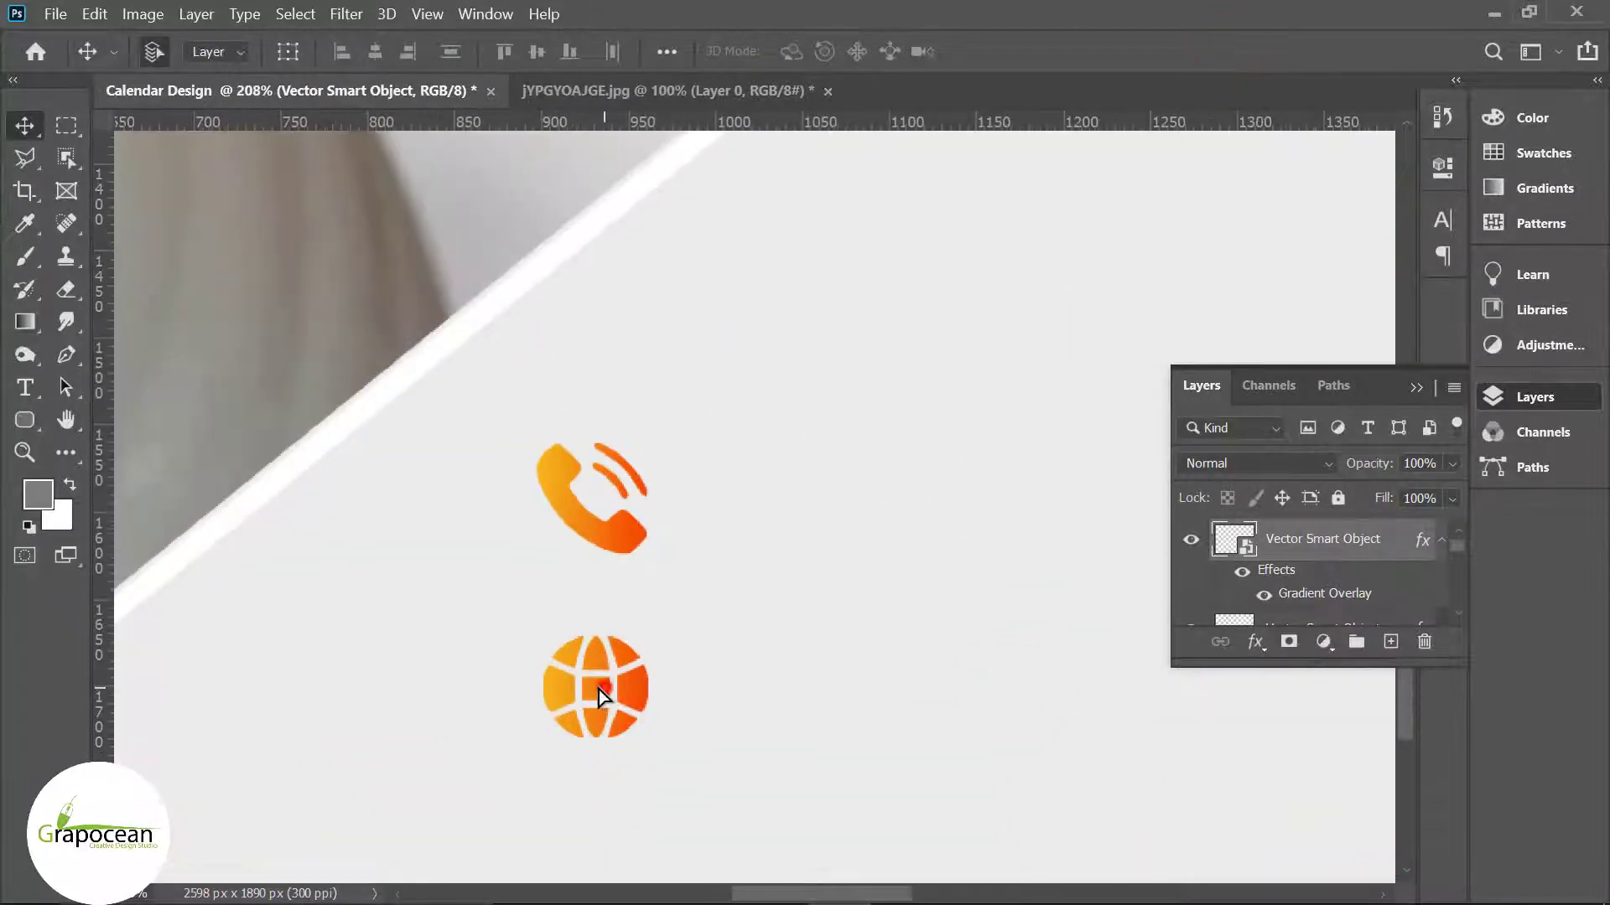
pyautogui.moveTo(654, 742); pyautogui.dragTo(647, 726)
pyautogui.hotkey('ctrl', 't')
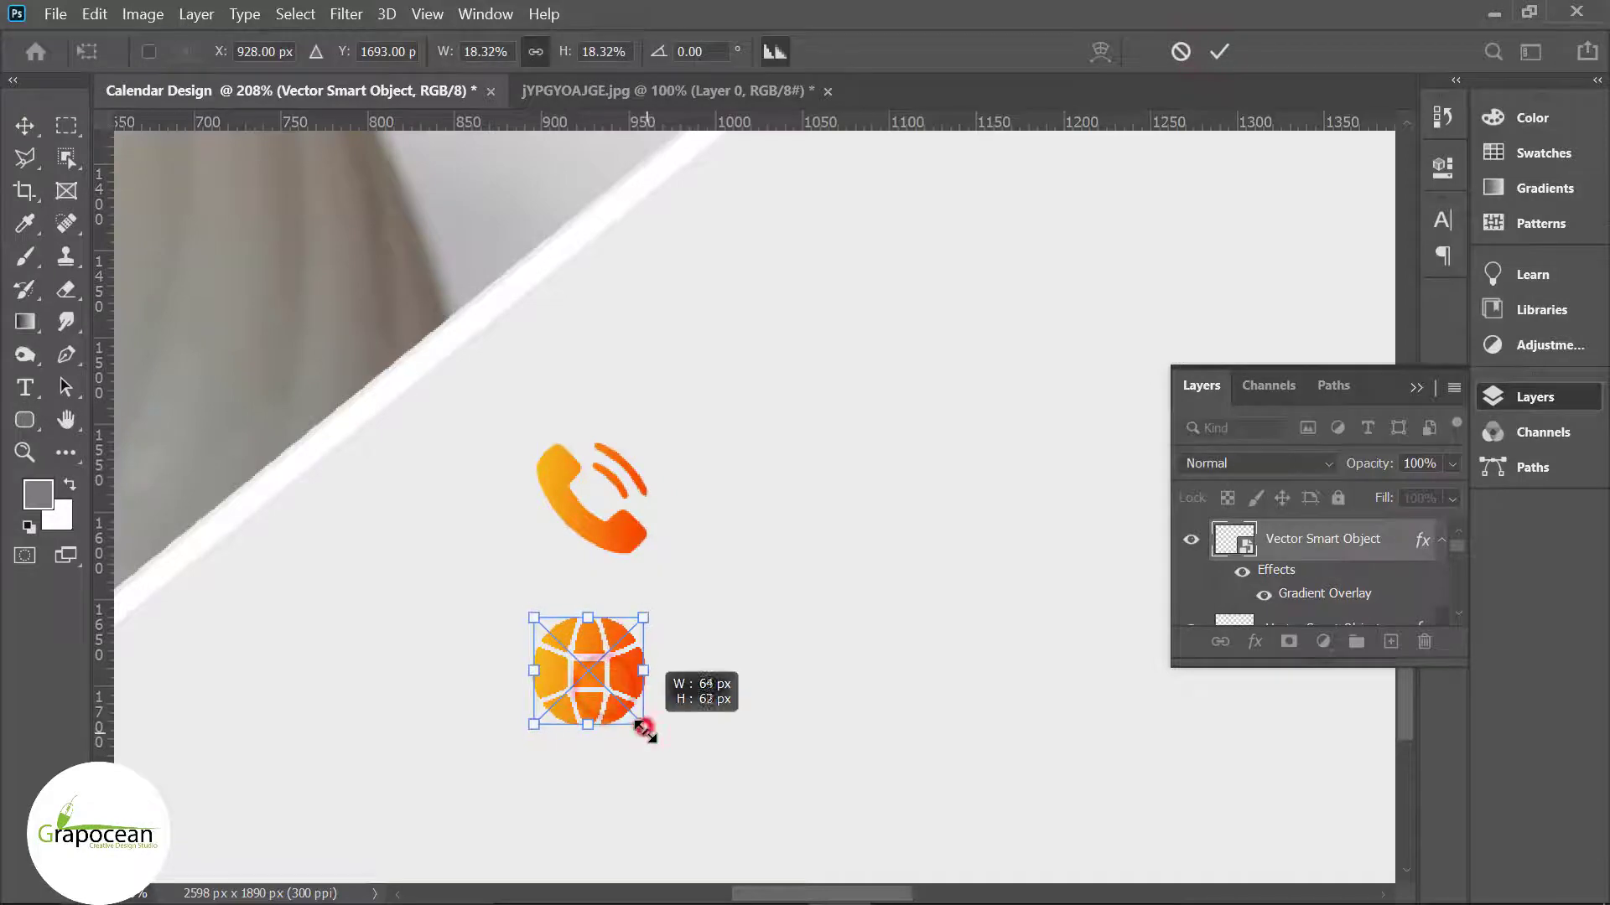
pyautogui.click(1219, 51)
pyautogui.scroll(-3, 813, 691)
pyautogui.scroll(-1, 814, 691)
# Paste the envelope icon from the icon file, shrink it, and give it the orange gradient style.
pyautogui.click(887, 884)
pyautogui.moveTo(610, 508); pyautogui.dragTo(622, 522)
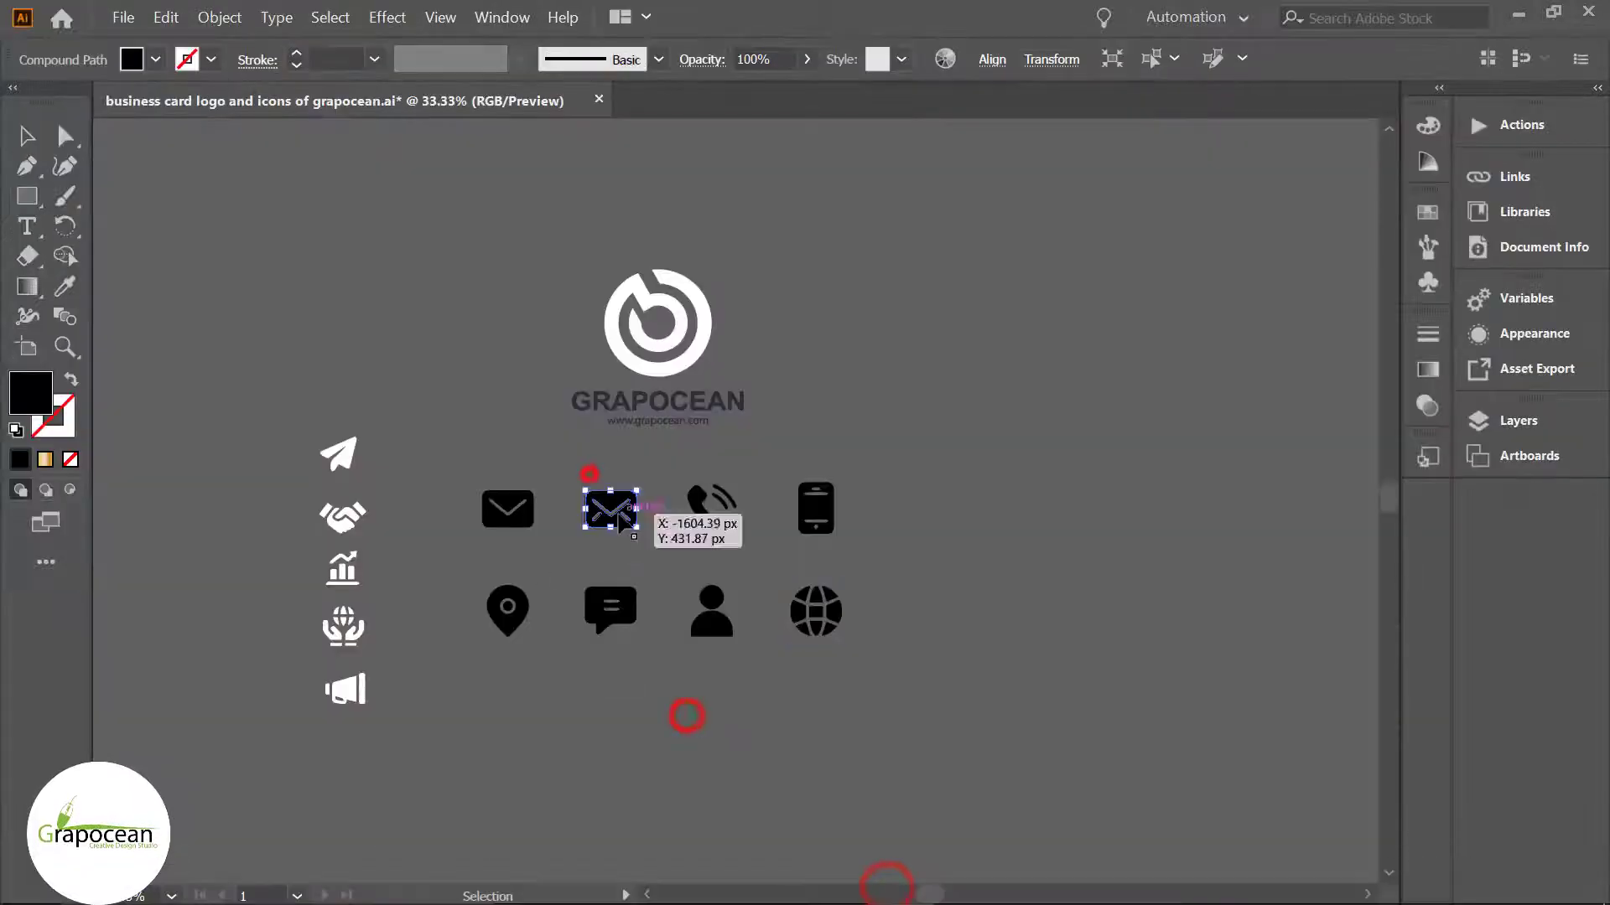
pyautogui.hotkey('ctrl', 'v')
pyautogui.scroll(2, 671, 775)
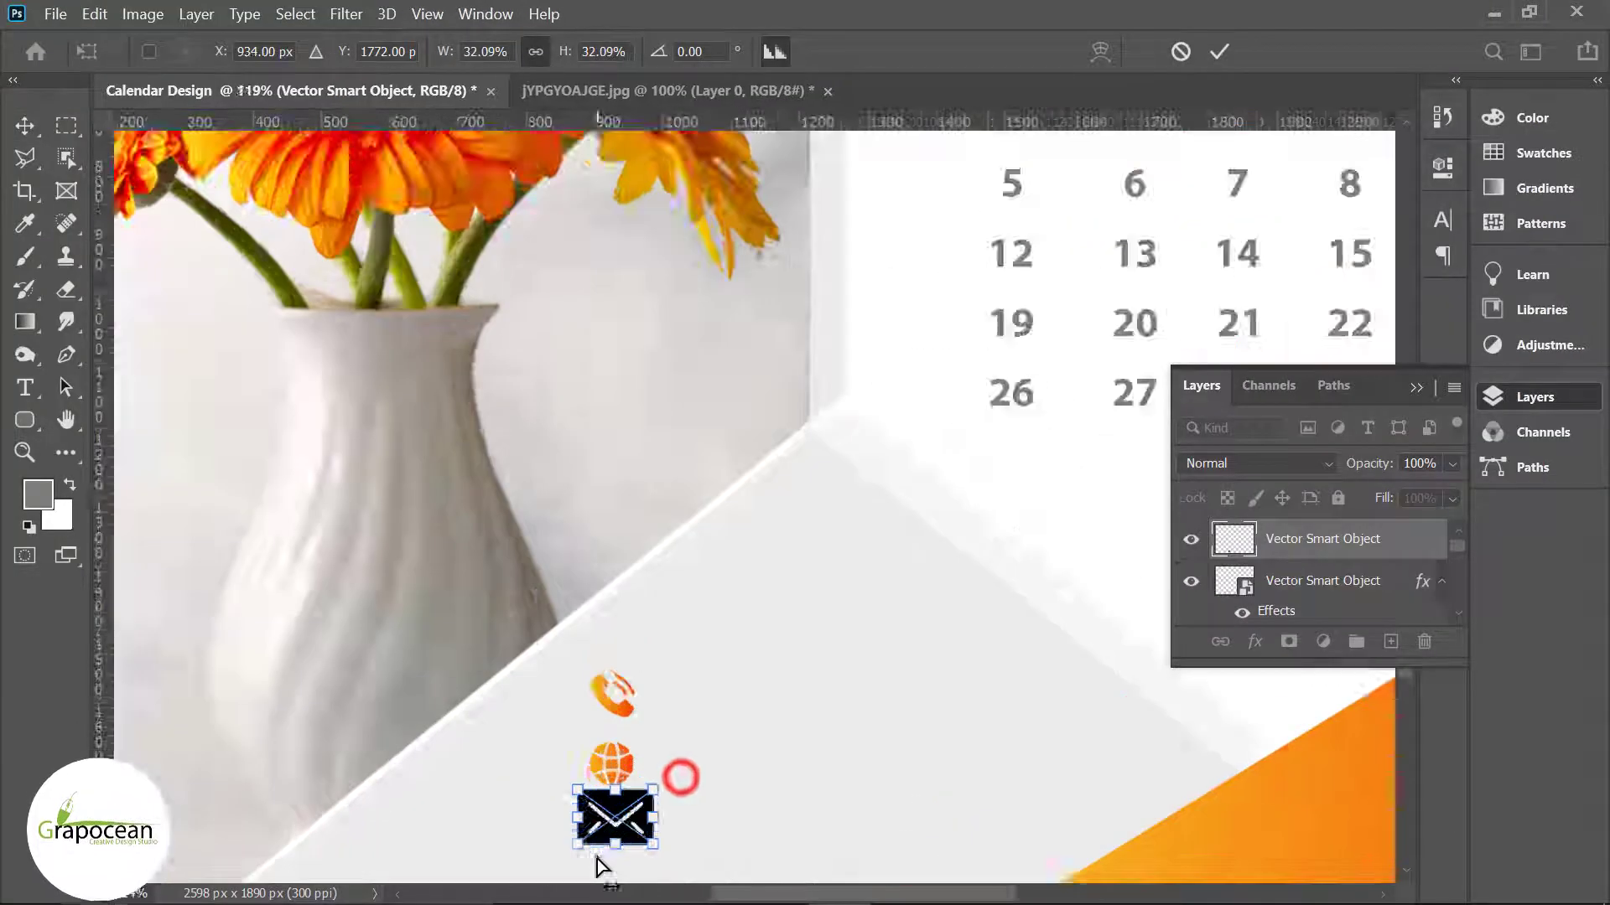
pyautogui.scroll(2, 683, 772)
pyautogui.moveTo(727, 759); pyautogui.dragTo(720, 773)
pyautogui.scroll(2, 747, 733)
pyautogui.click(1219, 51)
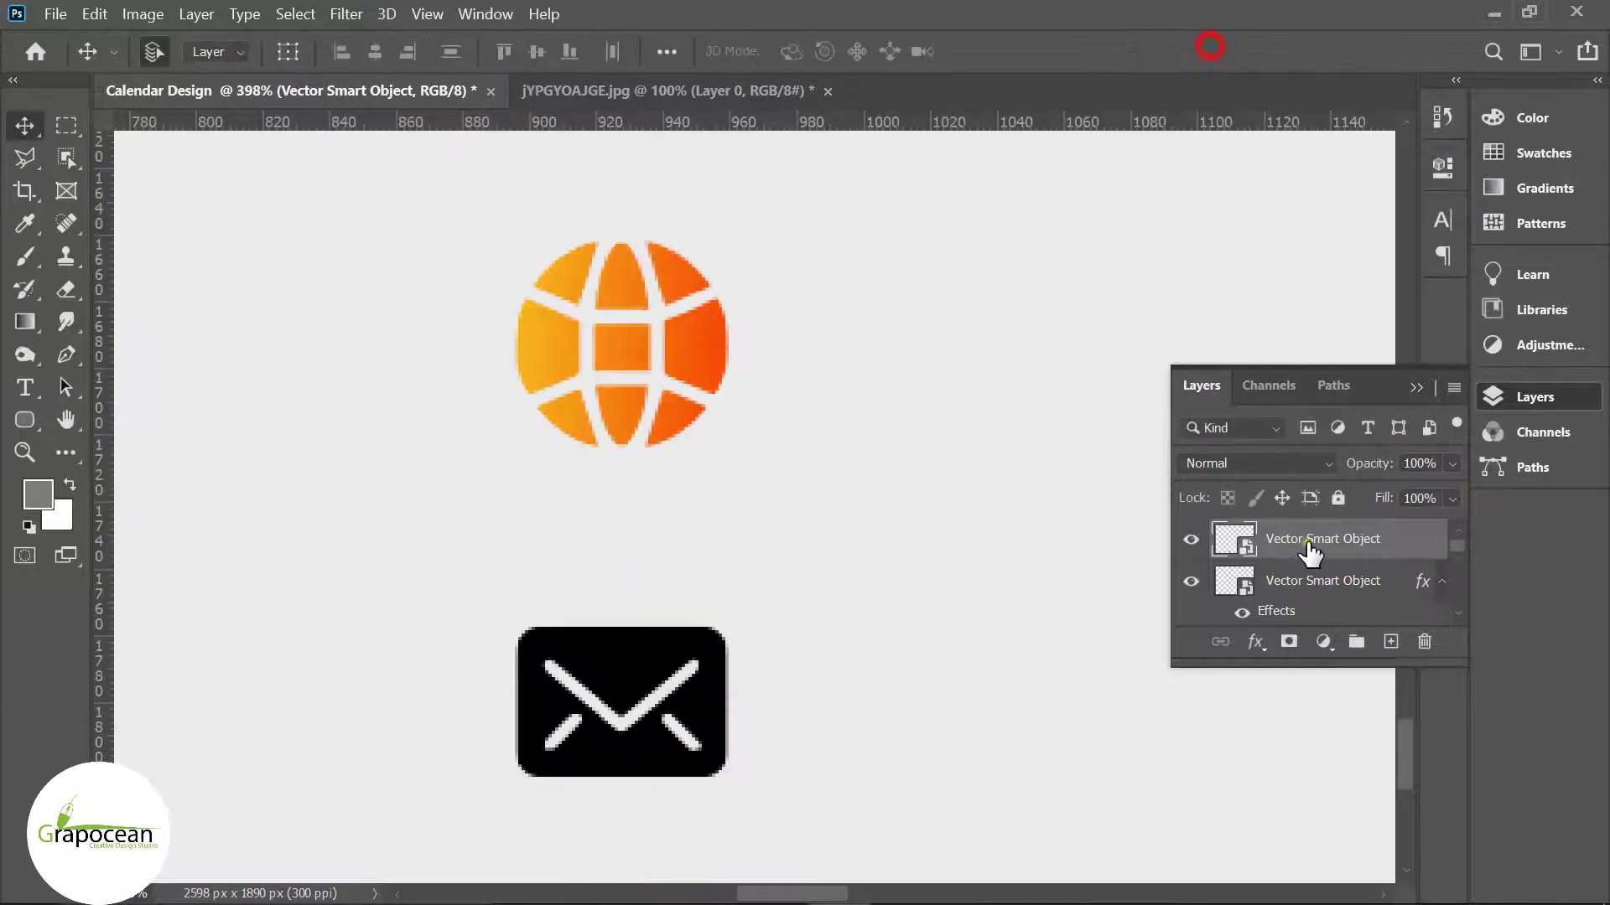
pyautogui.moveTo(1423, 581); pyautogui.dragTo(1306, 543)
pyautogui.scroll(-8, 797, 729)
pyautogui.scroll(3, 525, 737)
pyautogui.scroll(1, 478, 787)
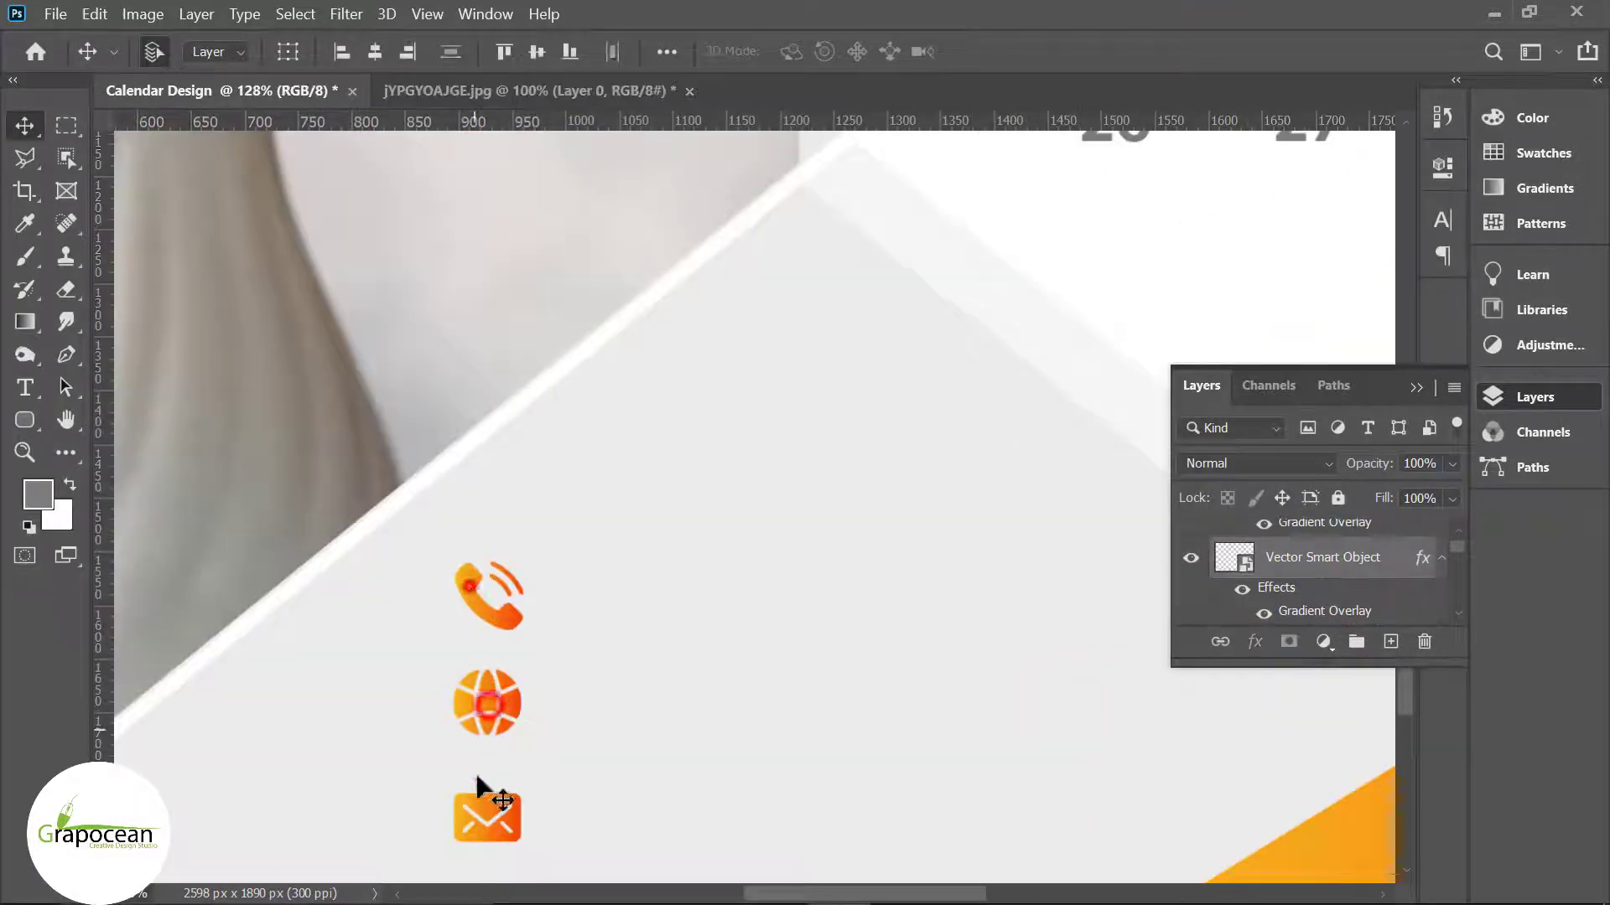
# Start a text line beside the phone icon with the Type tool.
pyautogui.click(450, 51)
pyautogui.scroll(-3, 634, 675)
pyautogui.click(25, 387)
pyautogui.click(581, 633)
# Type the phone number beside the phone icon.
pyautogui.press('BackSpace')
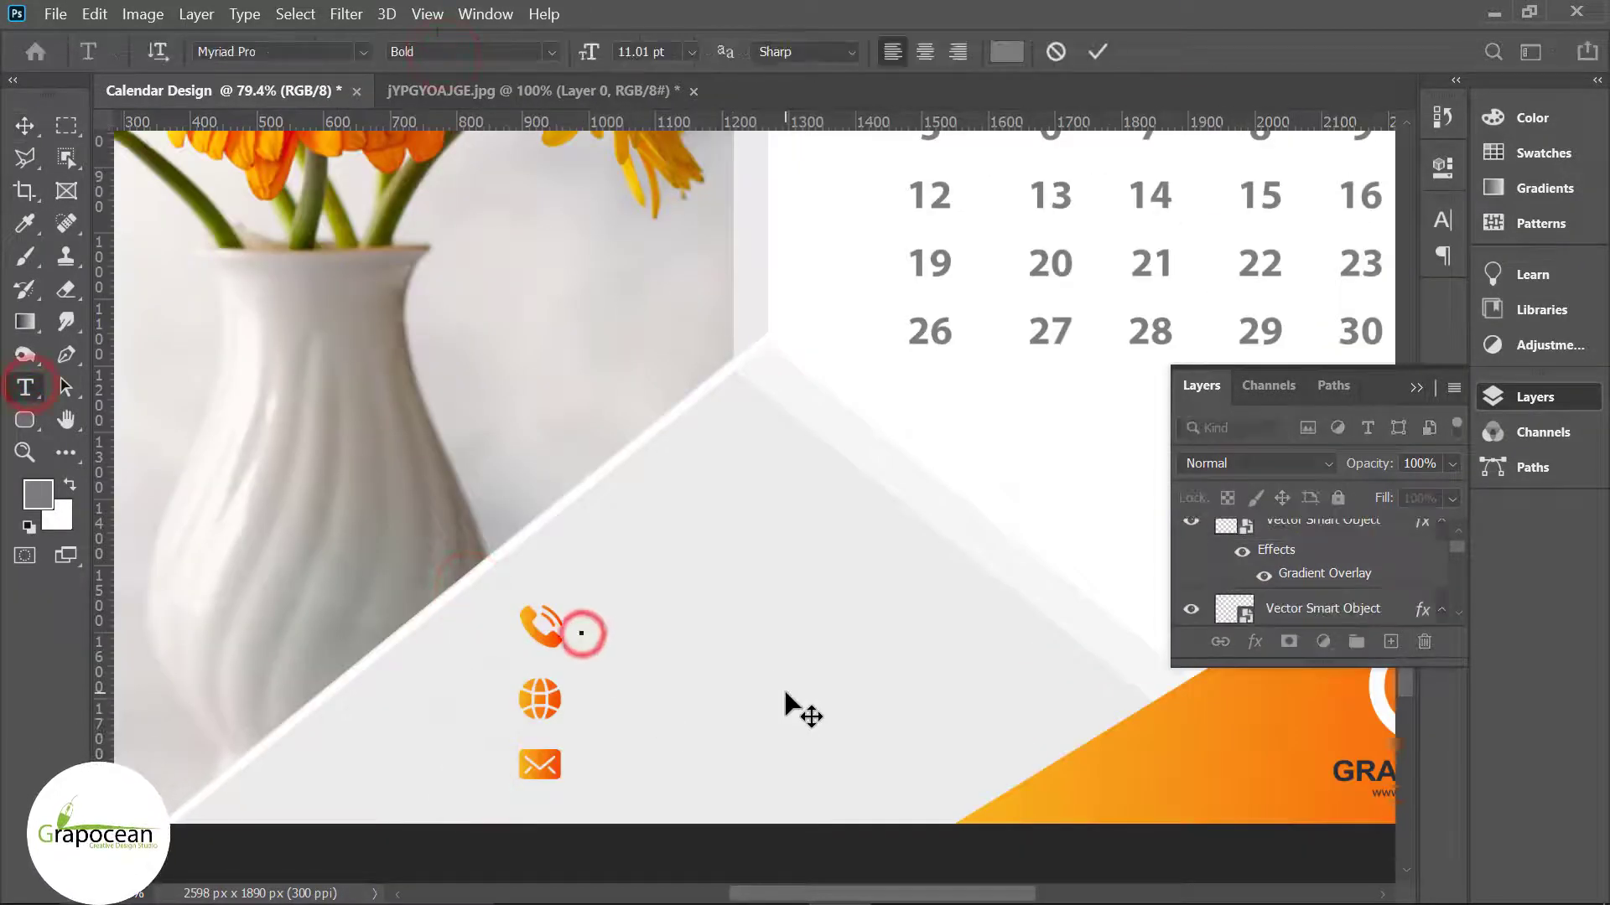
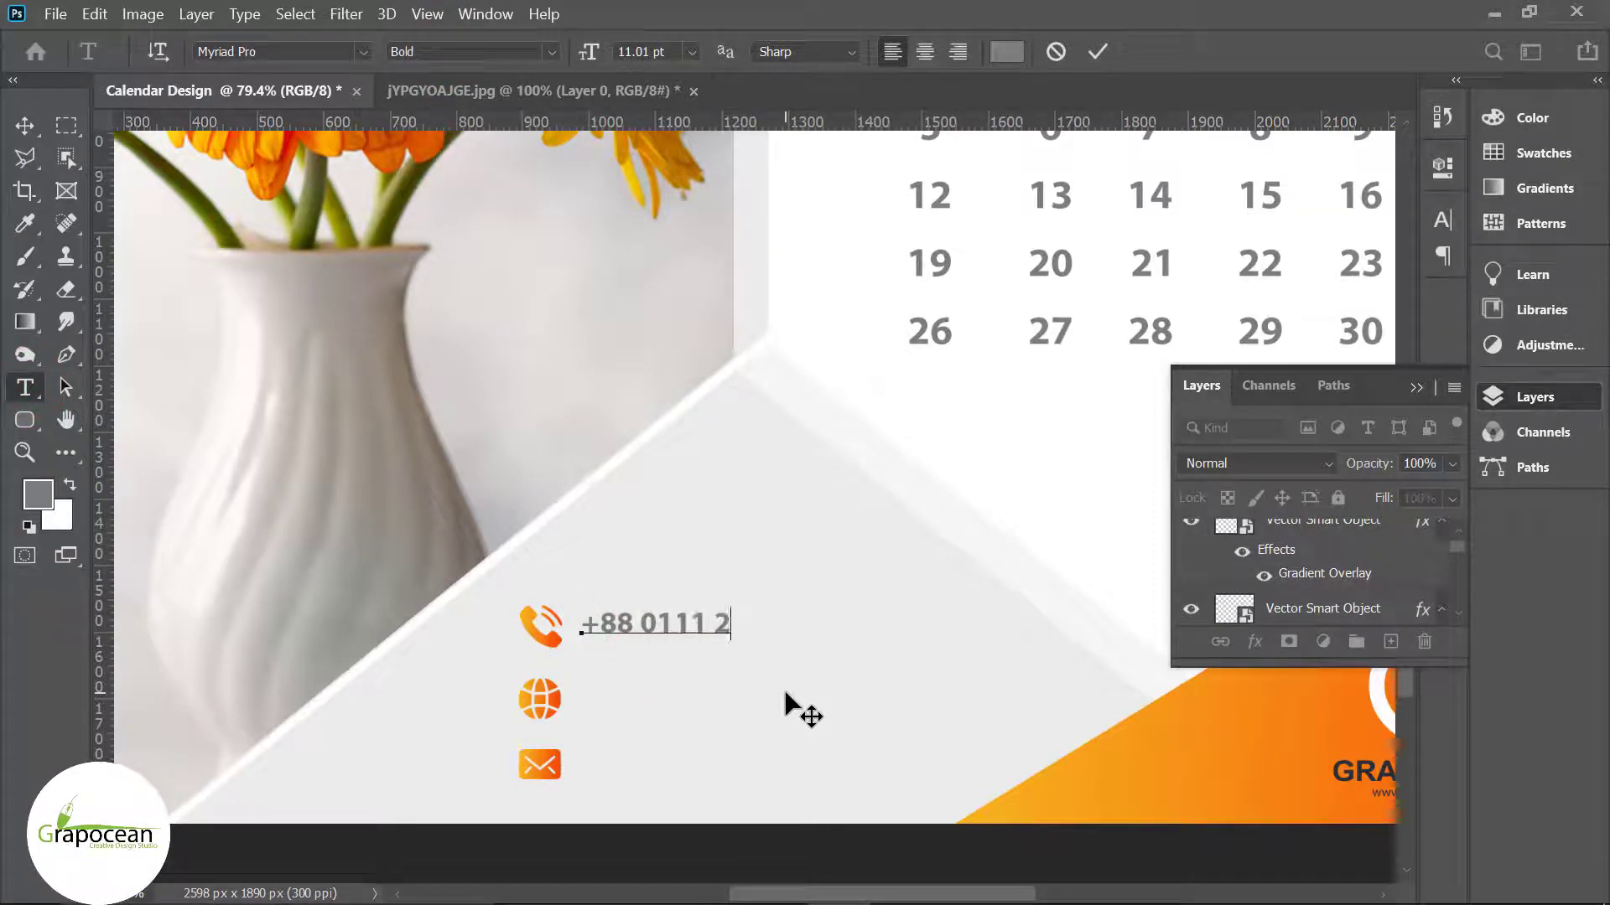
pyautogui.click(25, 125)
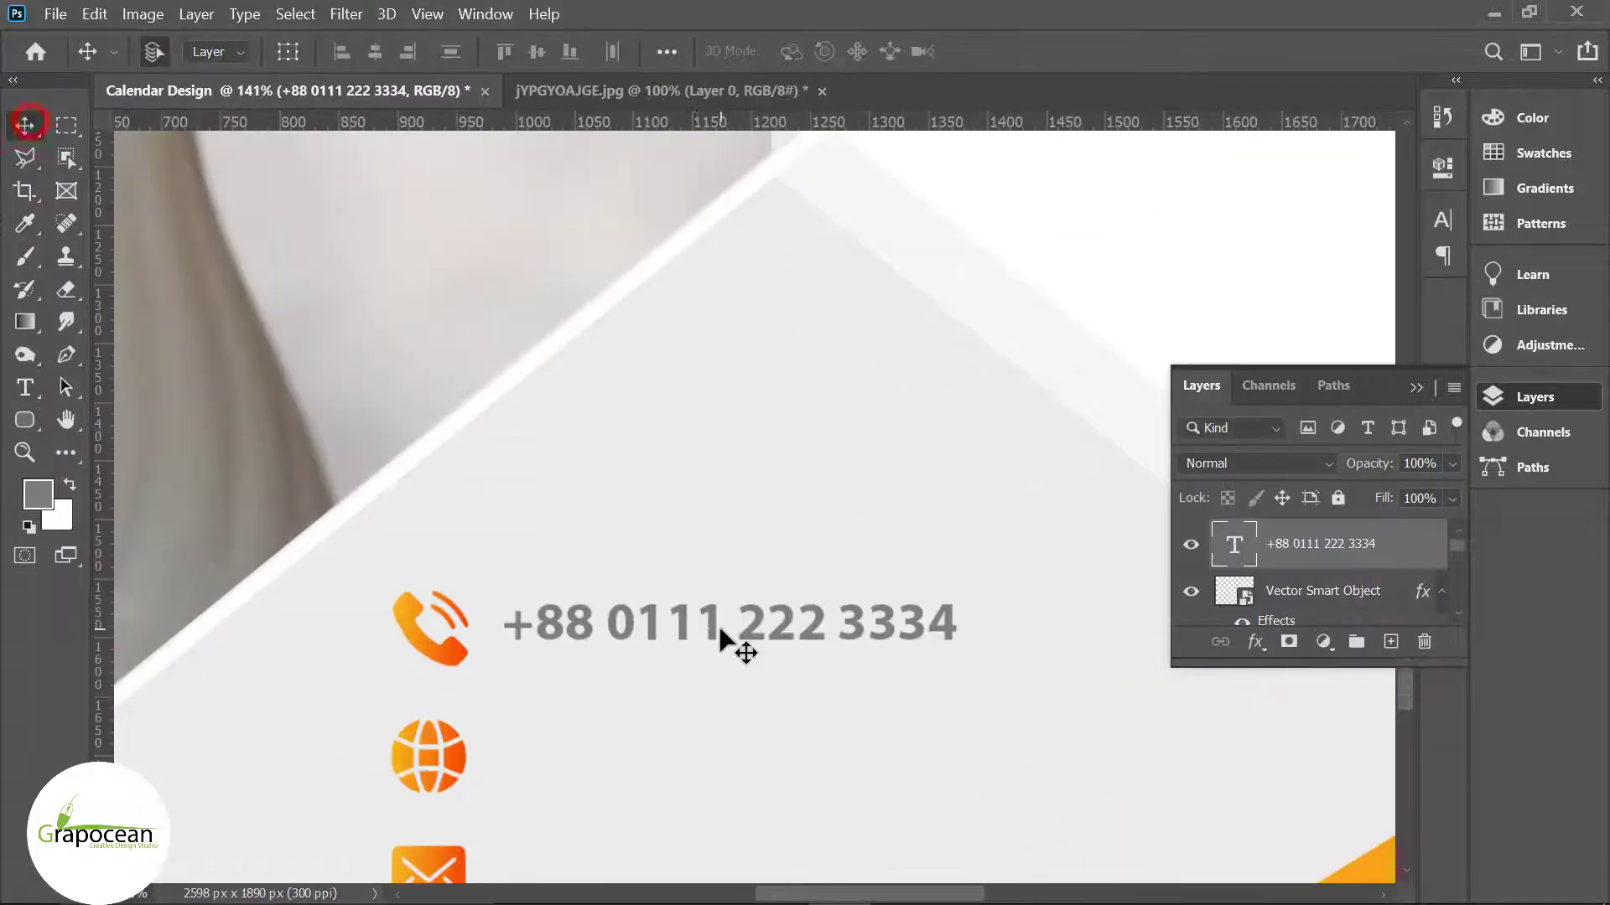
# Duplicate the phone line beside the globe and space the three icons evenly.
pyautogui.moveTo(717, 622); pyautogui.dragTo(717, 755)
pyautogui.scroll(-2, 790, 769)
pyautogui.scroll(2, 731, 745)
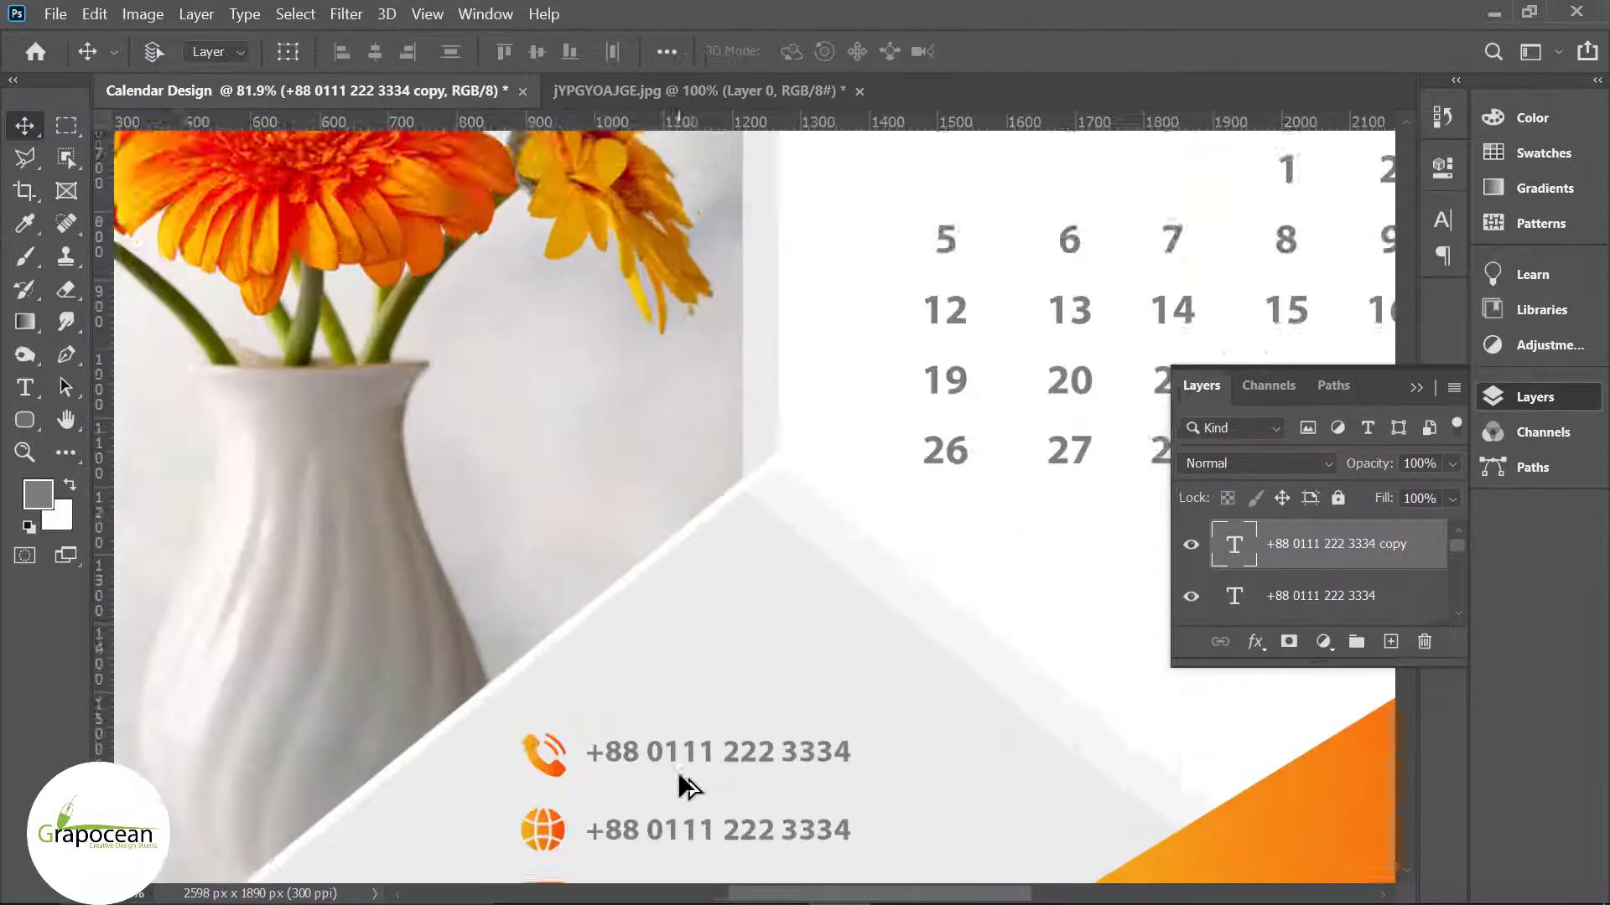
pyautogui.scroll(3, 678, 772)
pyautogui.moveTo(533, 681); pyautogui.dragTo(535, 669)
pyautogui.moveTo(531, 808)
pyautogui.mouseDown()
pyautogui.moveTo(532, 767)
pyautogui.moveTo(568, 811)
pyautogui.mouseUp()
pyautogui.keyDown('shift'); pyautogui.click(539, 570); pyautogui.keyUp('shift')
pyautogui.keyDown('shift'); pyautogui.click(539, 667); pyautogui.keyUp('shift')
pyautogui.press('Return')
# Align the phone number with its icon and set it to Regular weight.
pyautogui.moveTo(749, 567)
pyautogui.mouseDown()
pyautogui.moveTo(738, 622)
pyautogui.moveTo(751, 564)
pyautogui.mouseUp()
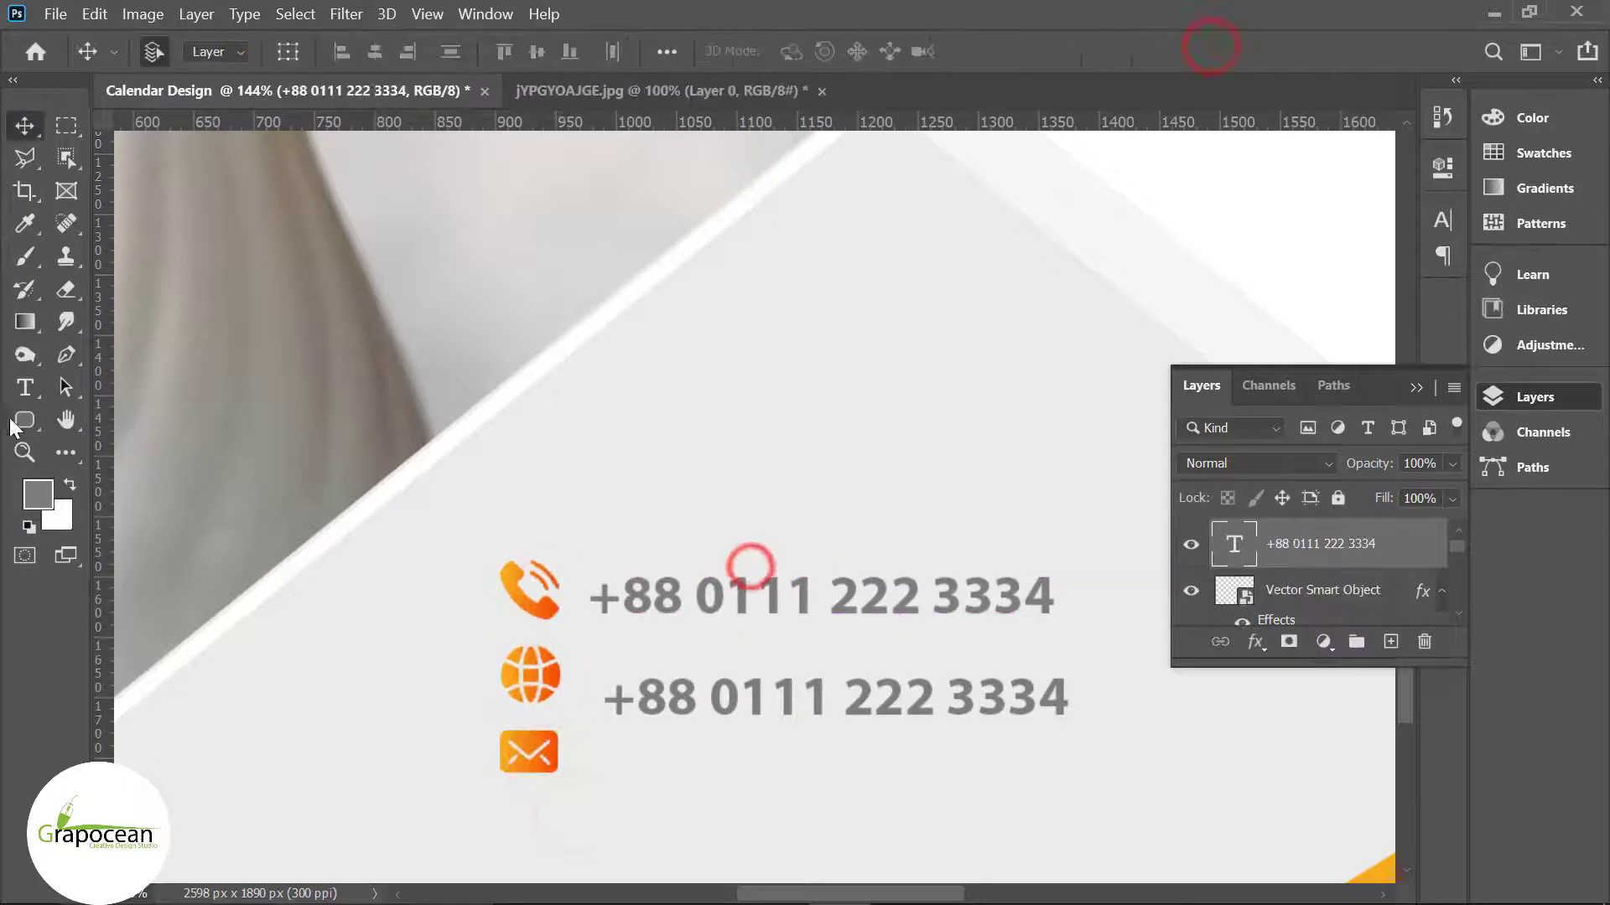
pyautogui.doubleClick(752, 564)
pyautogui.click(551, 51)
pyautogui.click(476, 72)
pyautogui.click(23, 126)
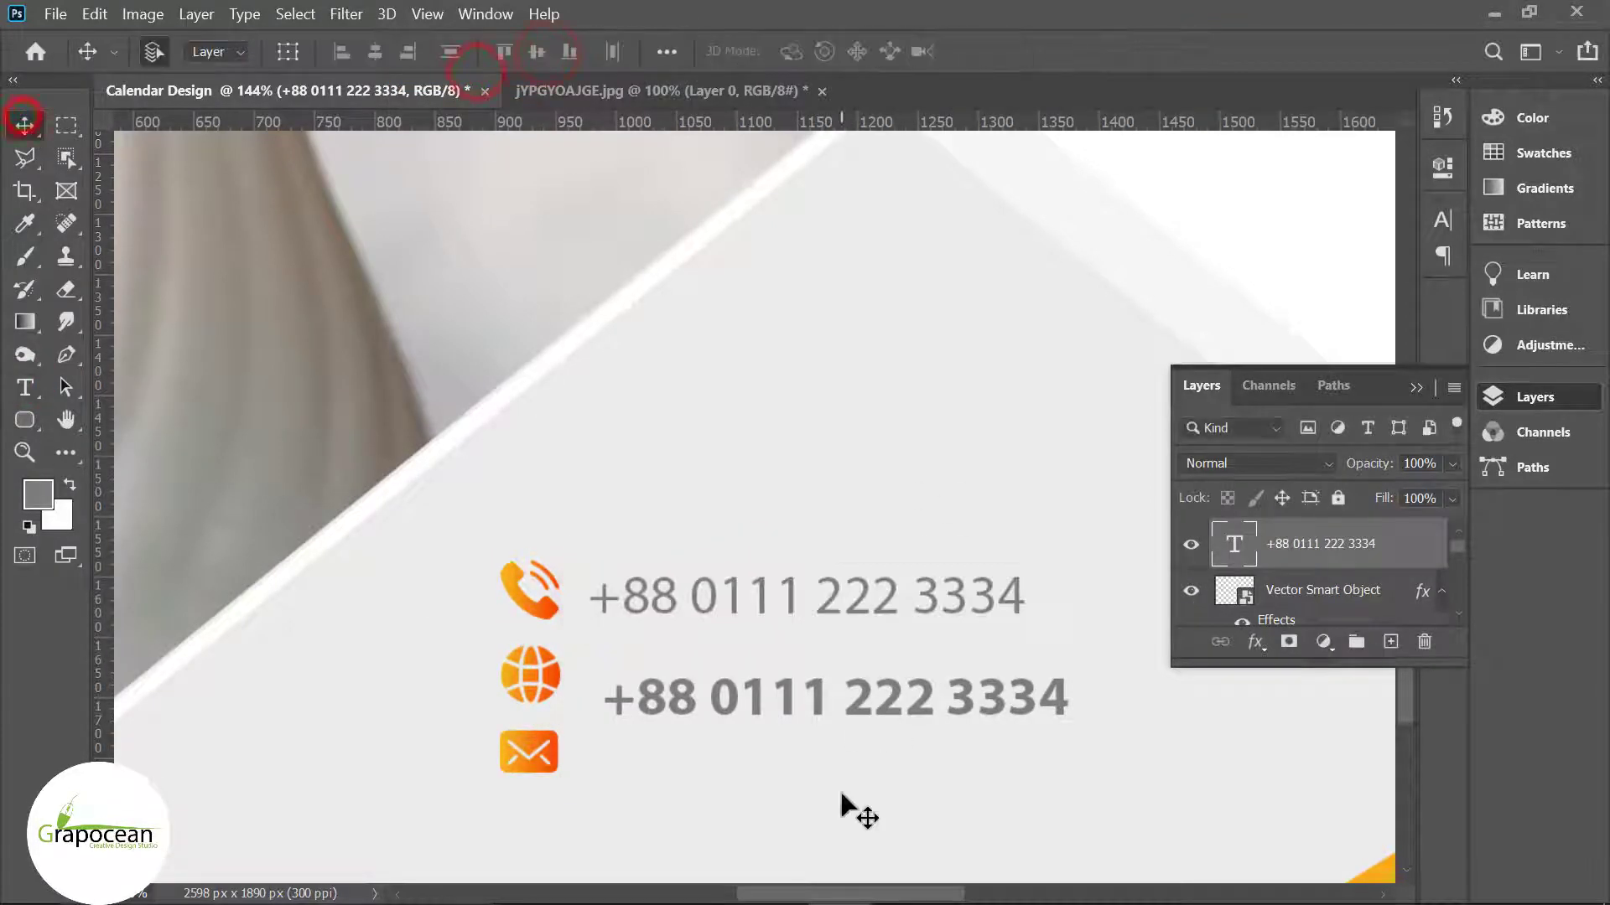
pyautogui.moveTo(813, 609); pyautogui.dragTo(812, 693)
pyautogui.doubleClick(1045, 685)
pyautogui.click(551, 51)
pyautogui.click(476, 72)
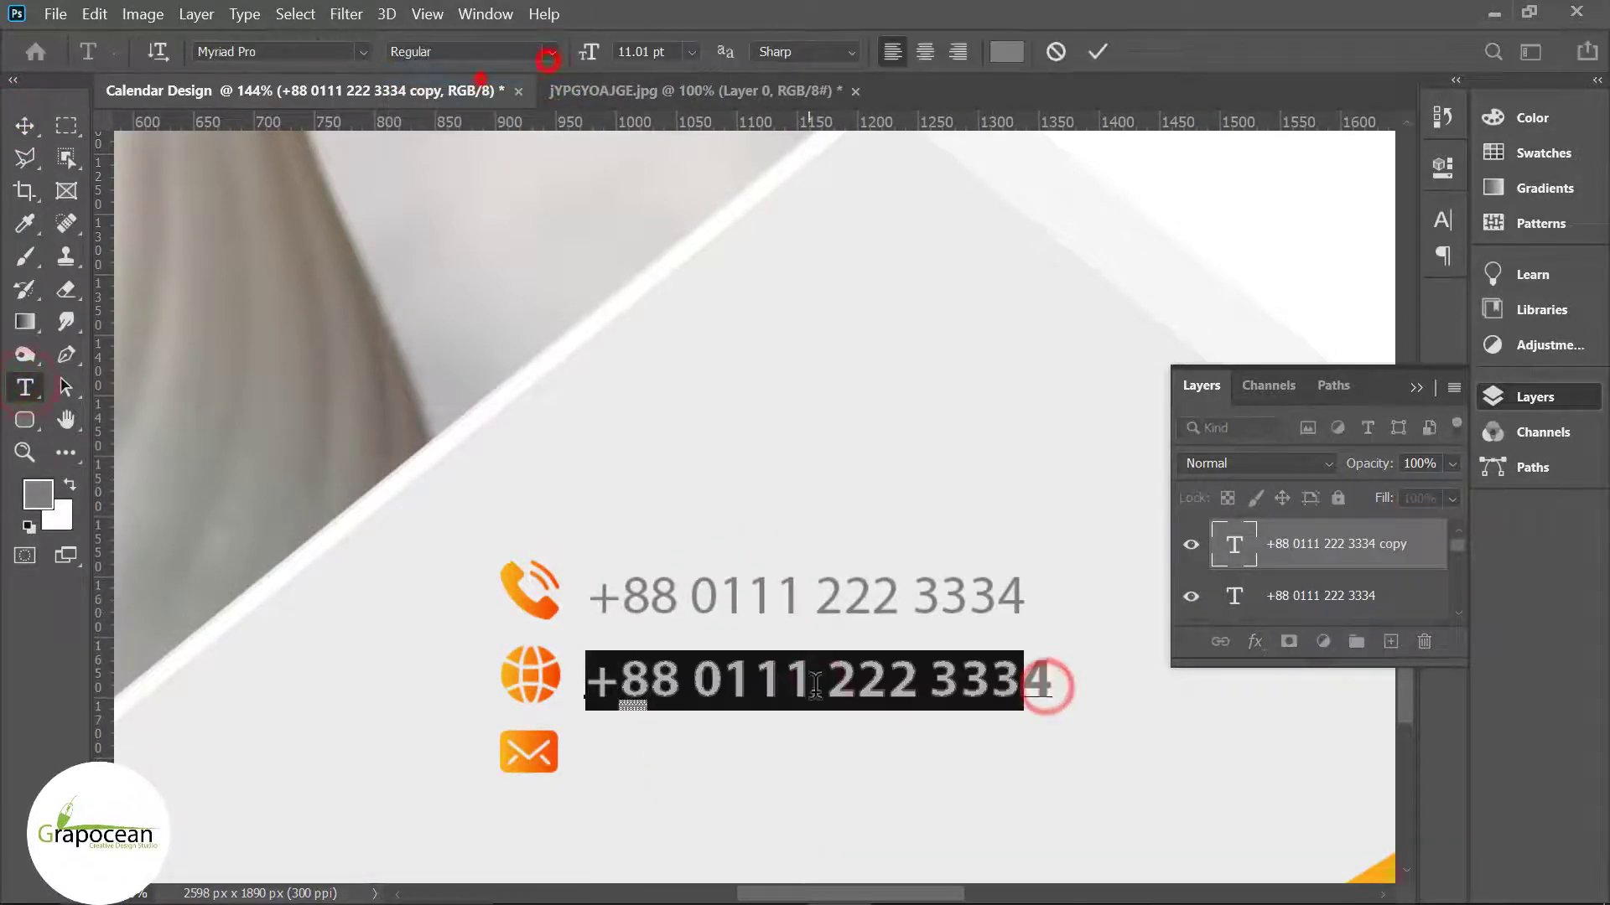
pyautogui.press('BackSpace')
pyautogui.write('.GRAPOCEAN.COM')
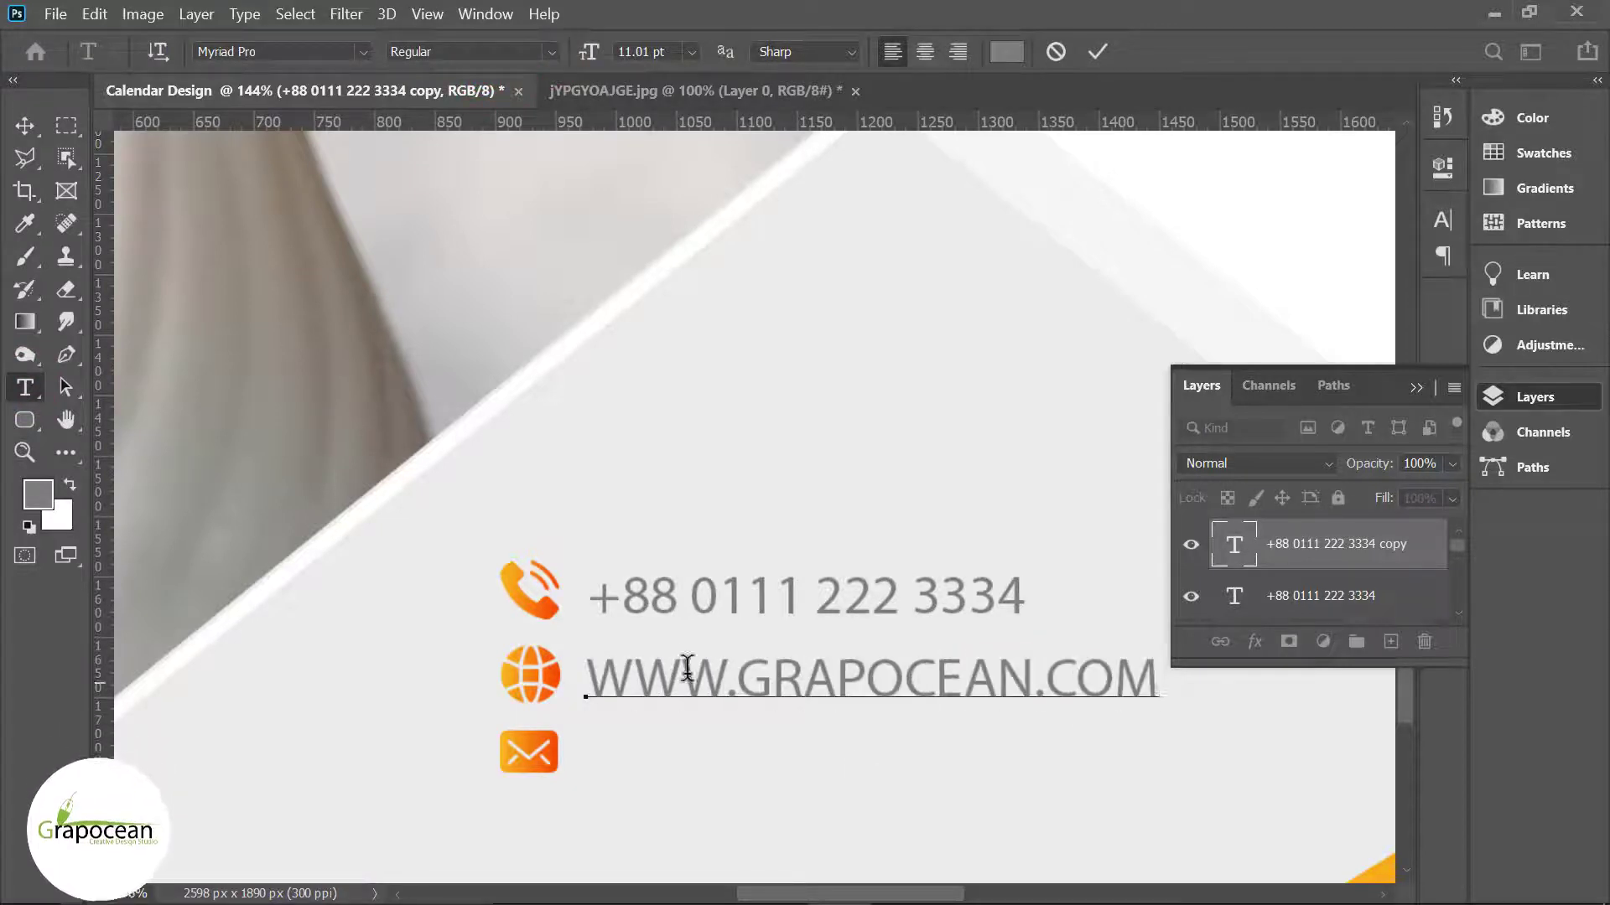
pyautogui.moveTo(596, 669); pyautogui.dragTo(1106, 679)
pyautogui.click(1442, 220)
pyautogui.click(1235, 393)
pyautogui.click(23, 126)
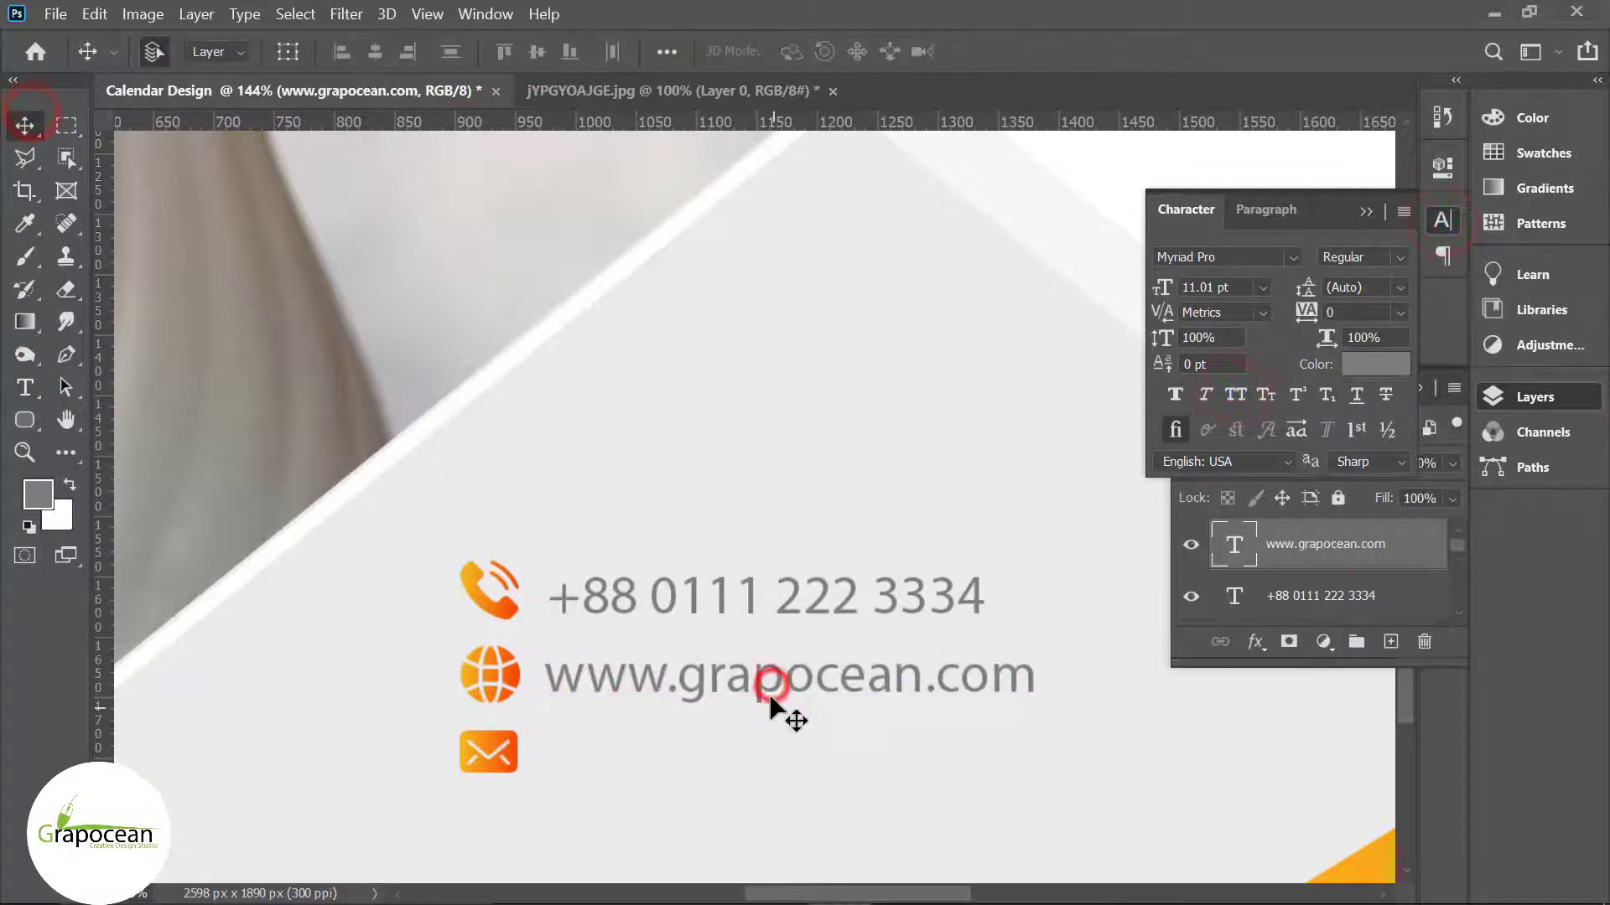
# Duplicate the website line beside the envelope and replace it with the e-mail address.
pyautogui.moveTo(773, 678); pyautogui.dragTo(768, 757)
pyautogui.click(26, 387)
pyautogui.click(543, 759)
pyautogui.hotkey('ctrl', 'a')
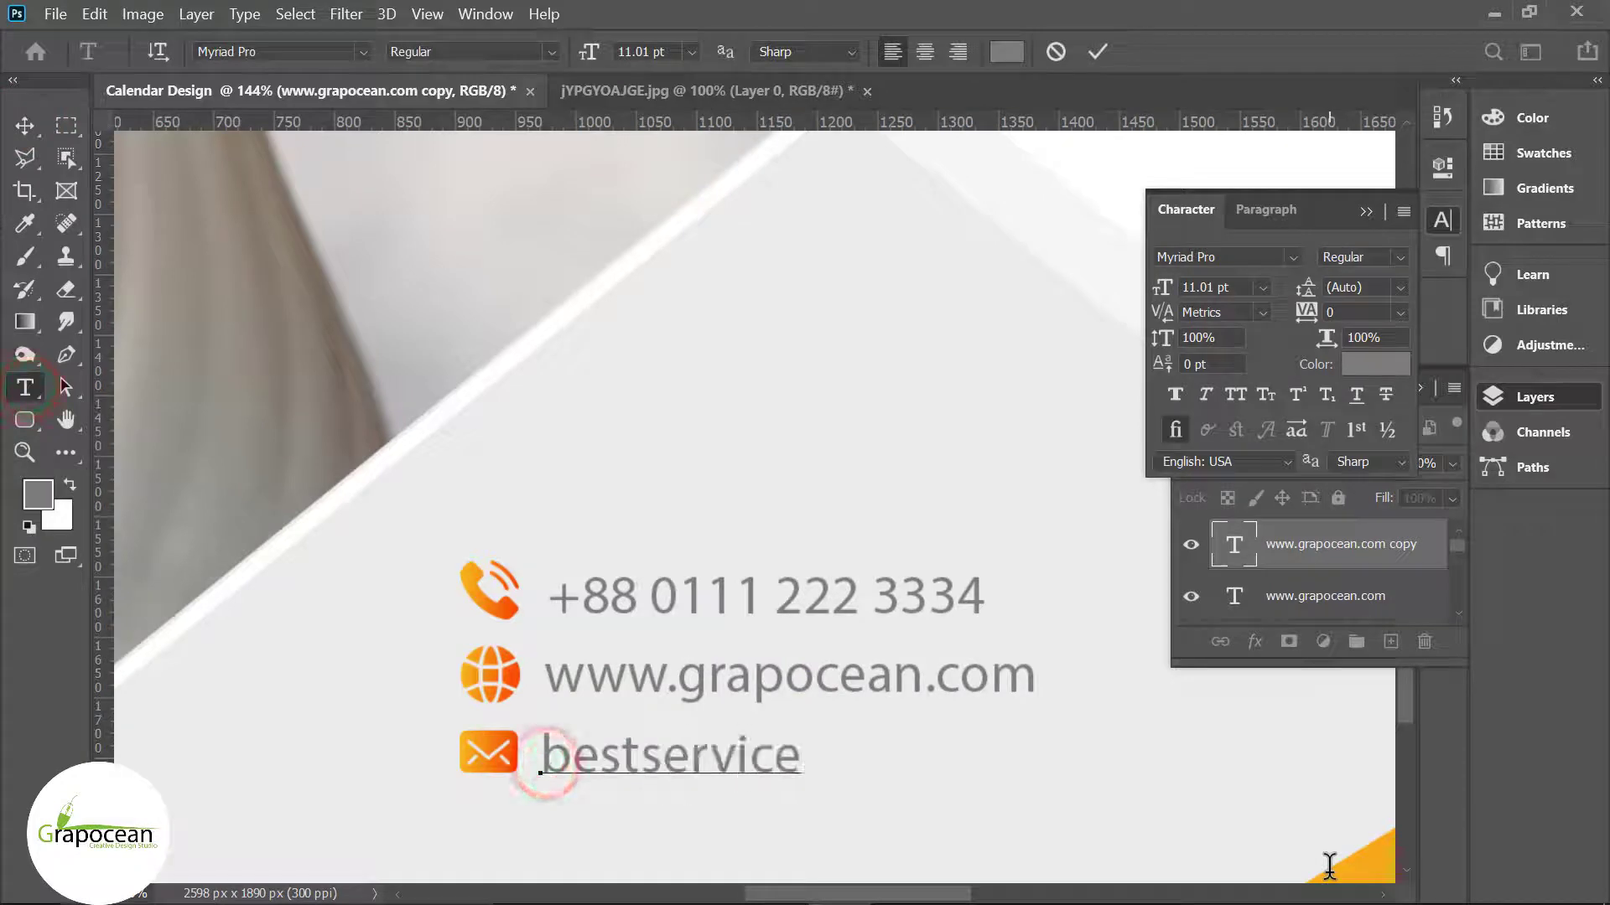
pyautogui.hotkey('ctrl', 'Return')
# Select the phone number line with the Move tool and review the contact layout.
pyautogui.press('v')
pyautogui.click(744, 593)
pyautogui.scroll(-5, 839, 830)
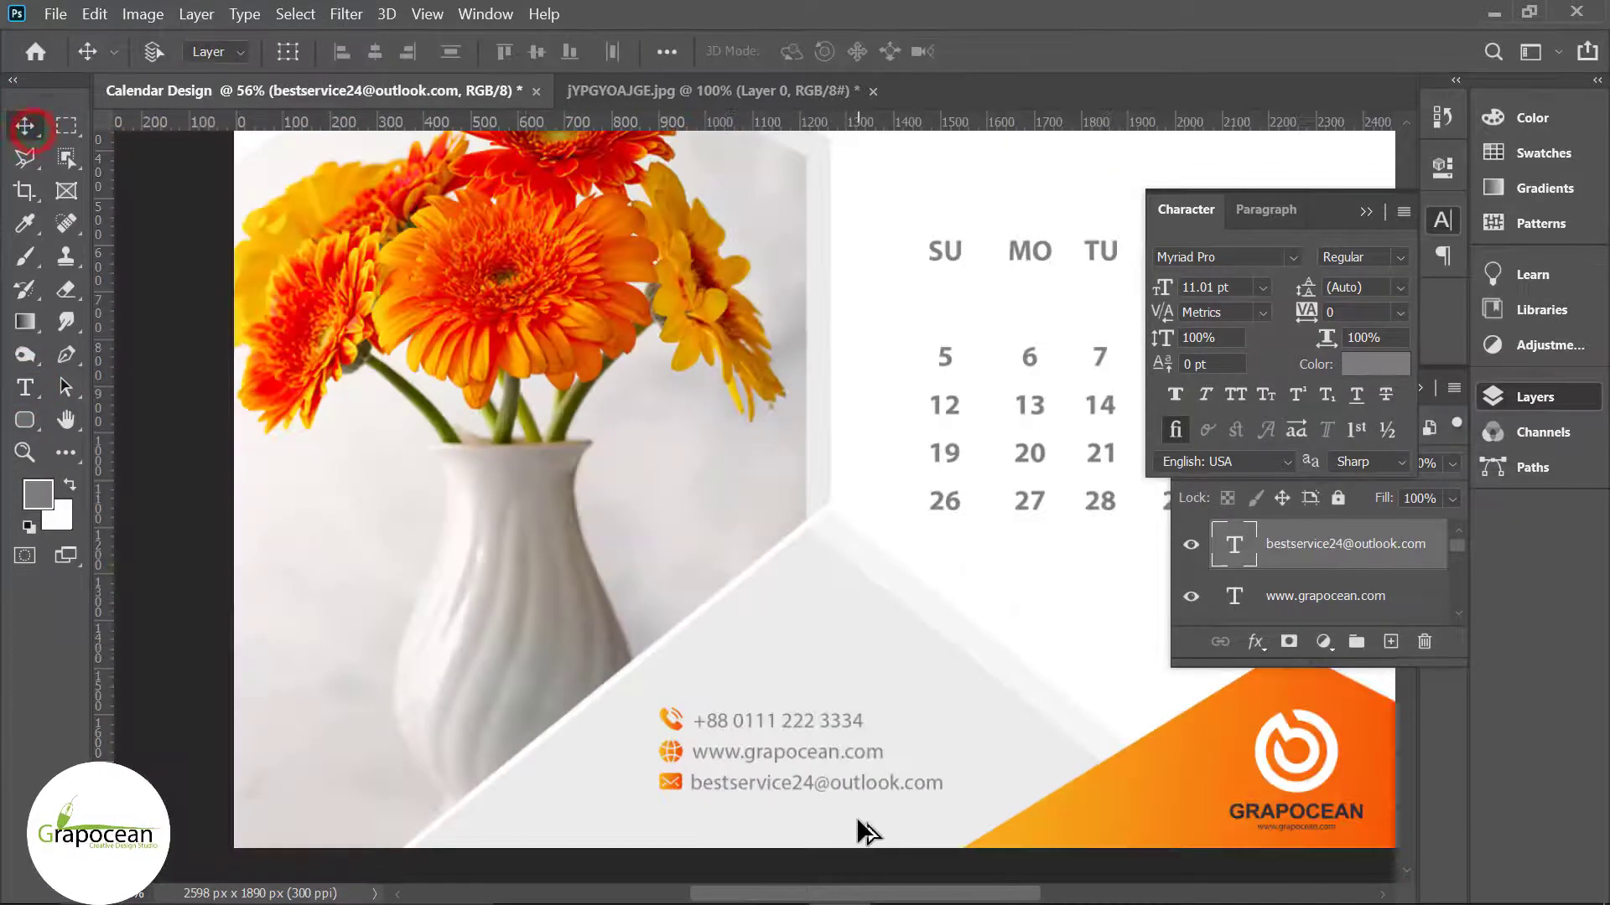
pyautogui.scroll(2, 776, 839)
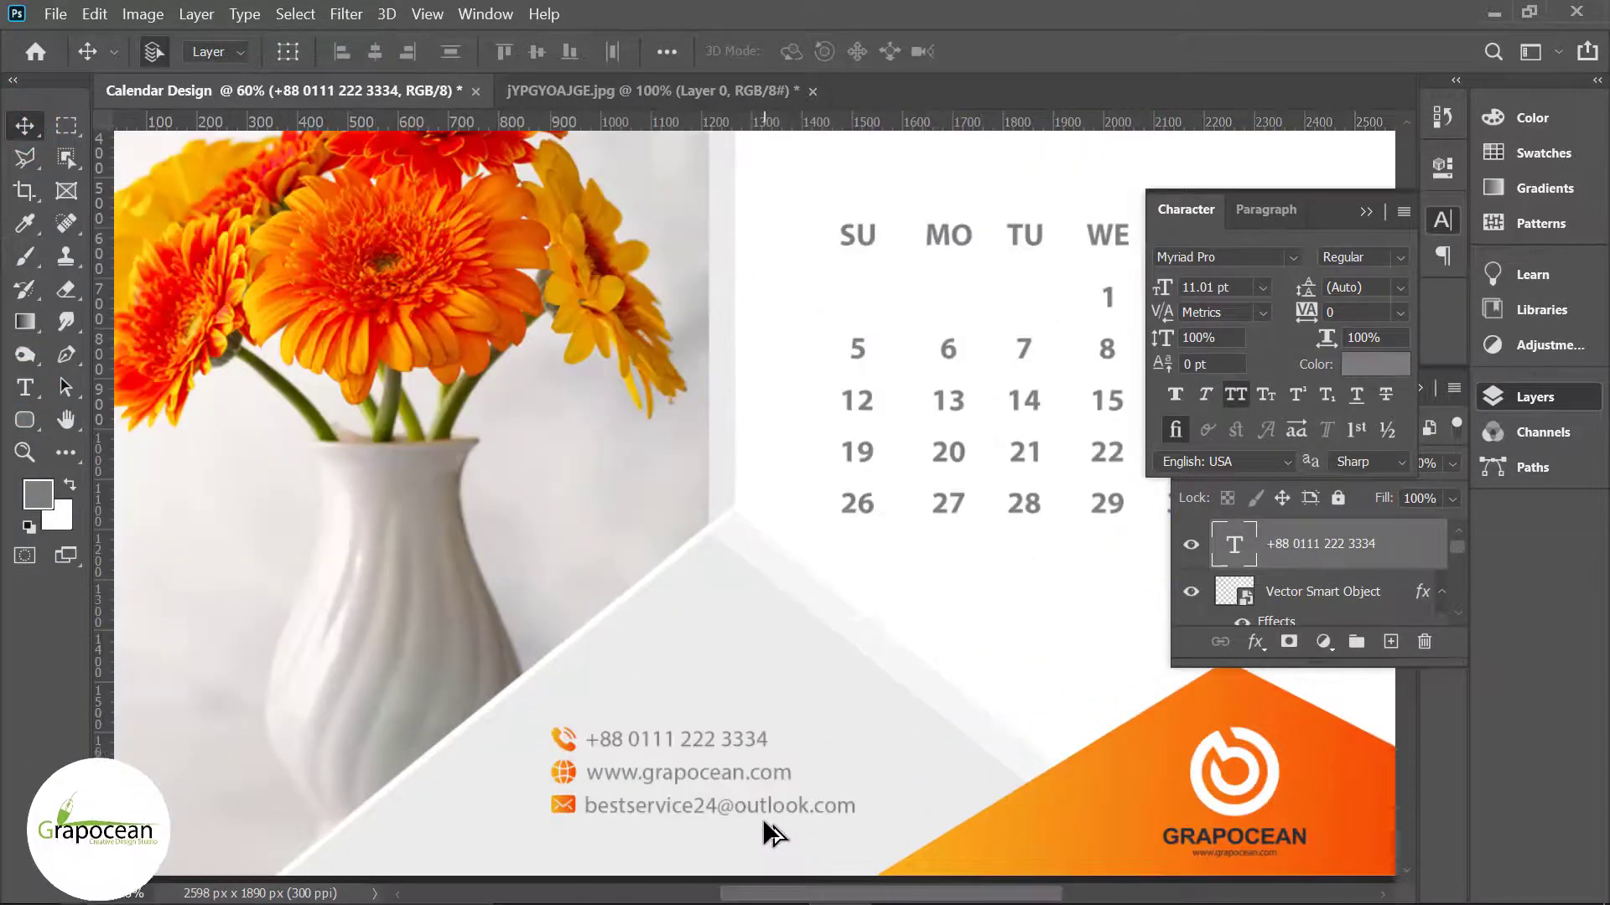
pyautogui.scroll(2, 770, 827)
pyautogui.scroll(2, 738, 748)
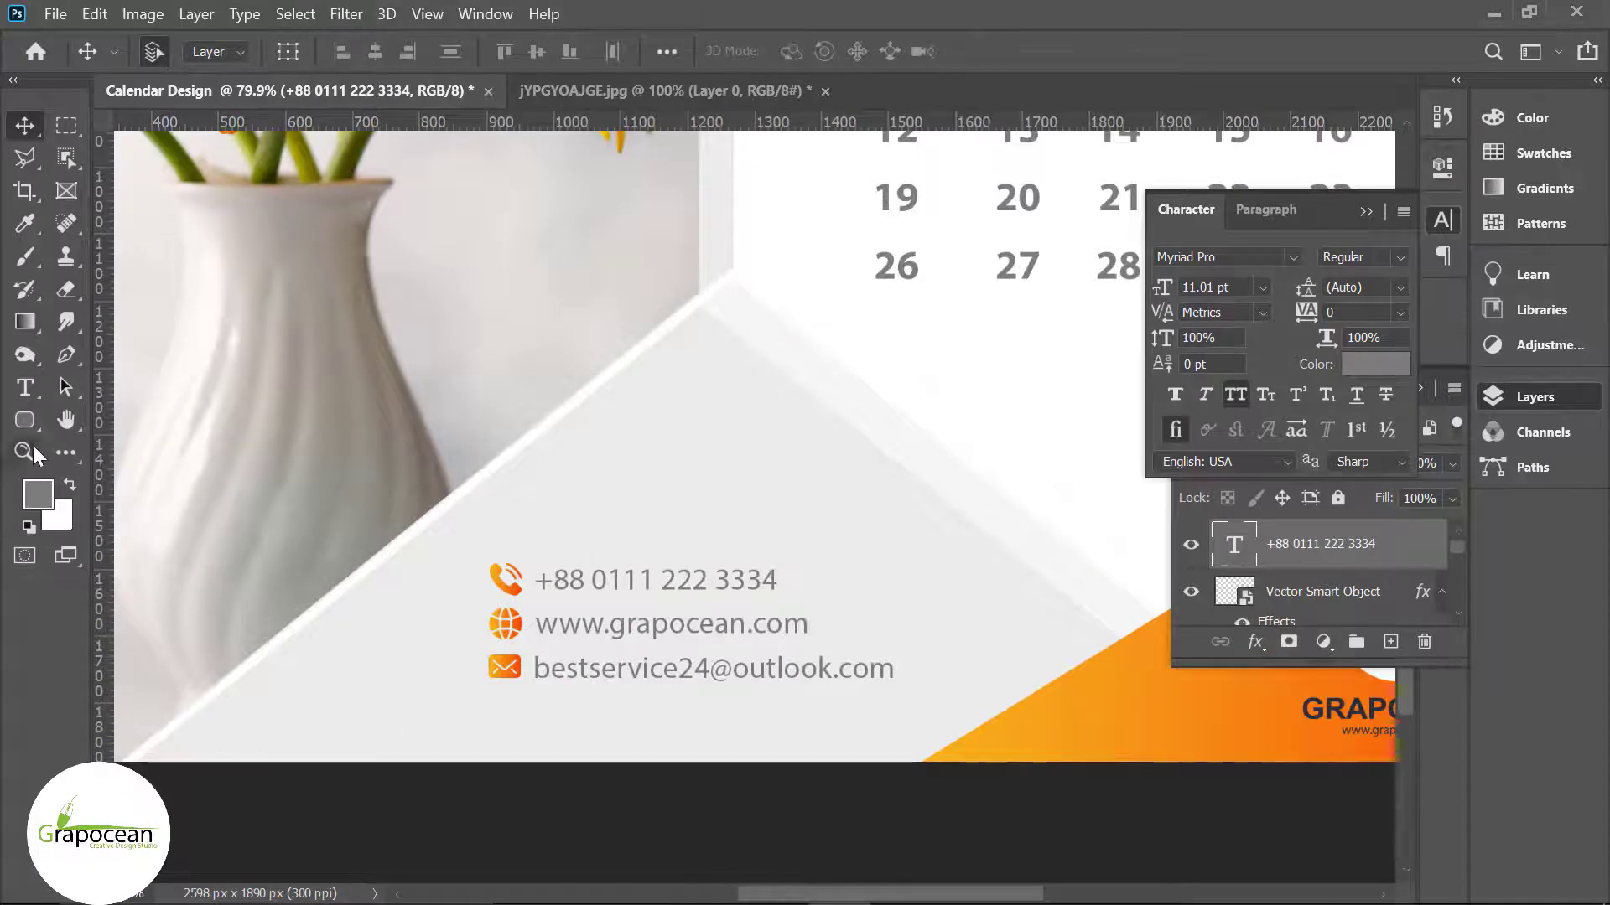
# Draw a wide grey footer rectangle along the bottom of the calendar.
pyautogui.moveTo(24, 420); pyautogui.dragTo(100, 417)
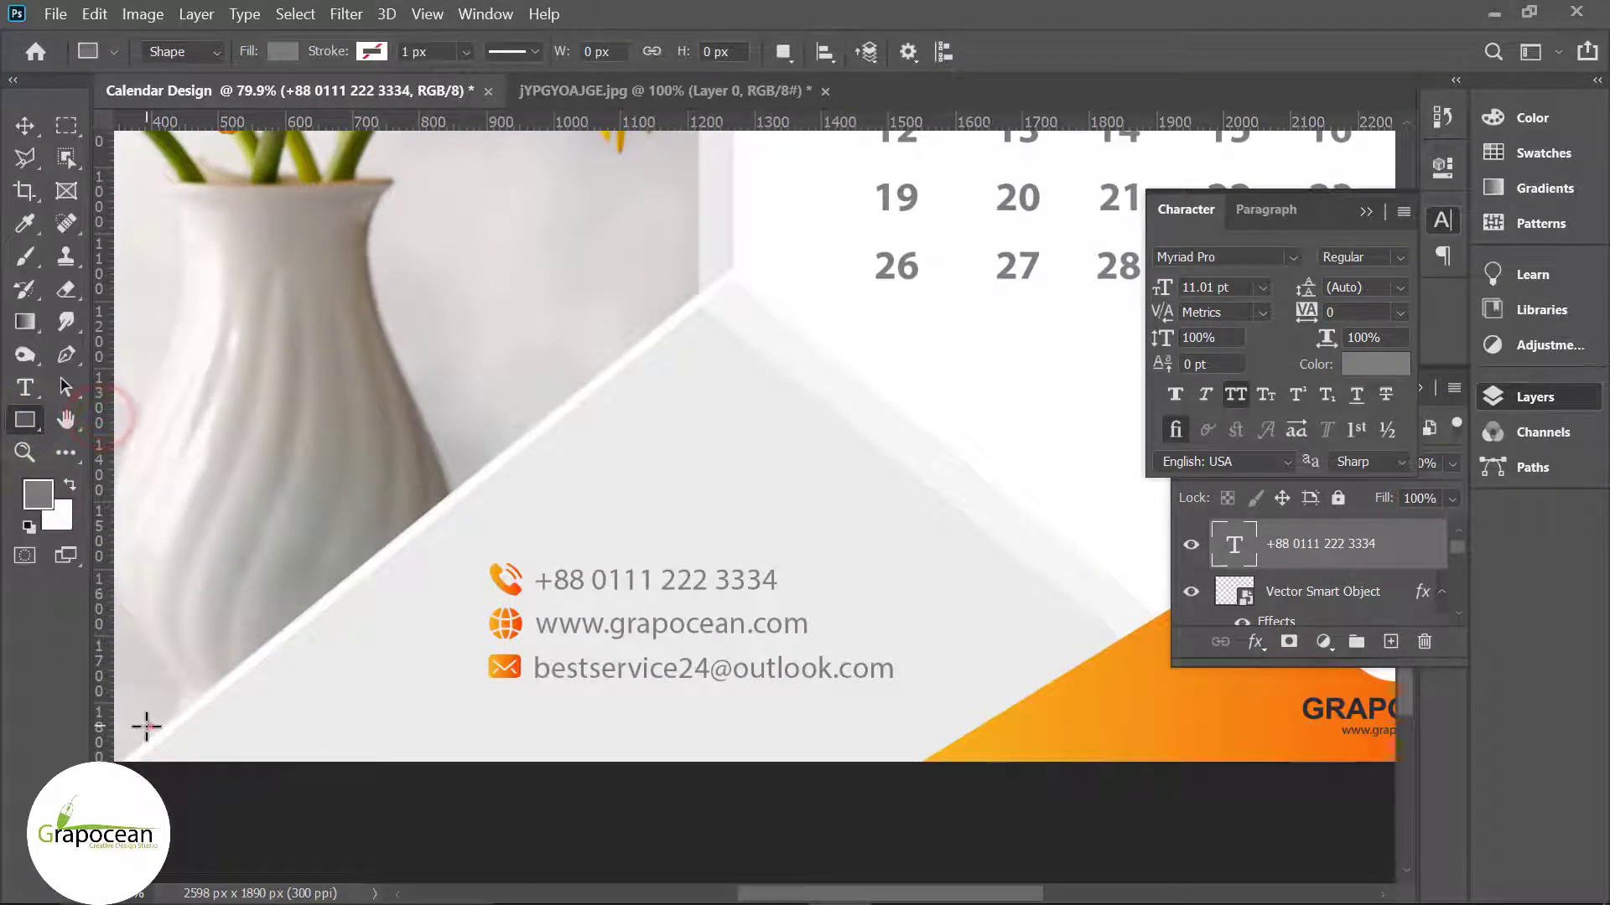
pyautogui.moveTo(146, 726); pyautogui.dragTo(563, 744)
pyautogui.hotkey('ctrl', 'z')
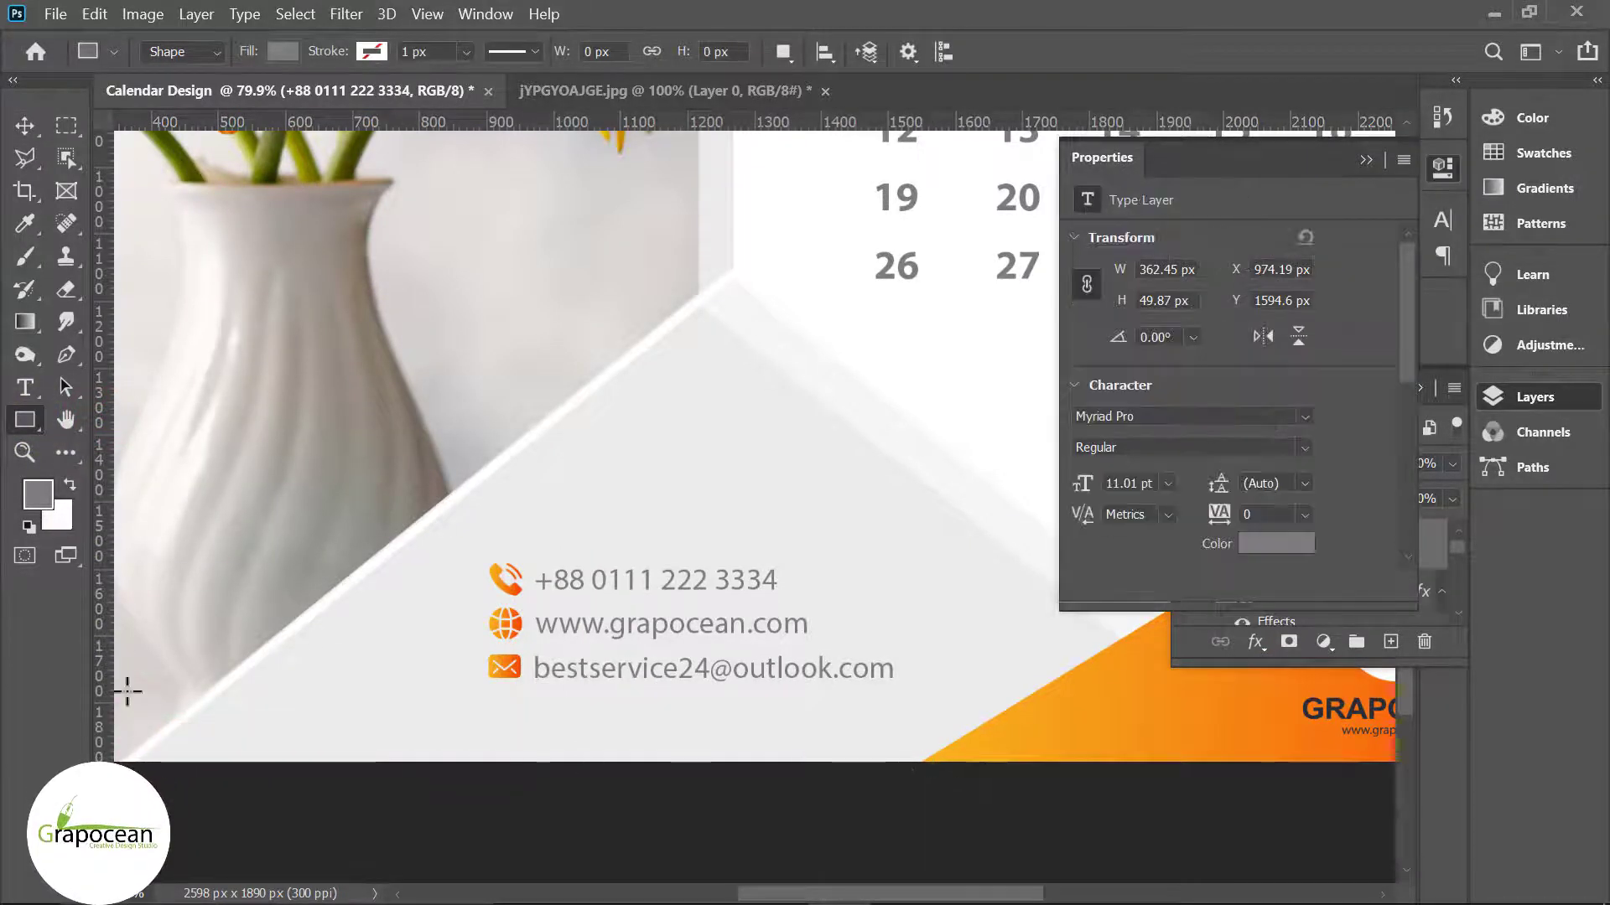
pyautogui.moveTo(141, 719); pyautogui.dragTo(960, 784)
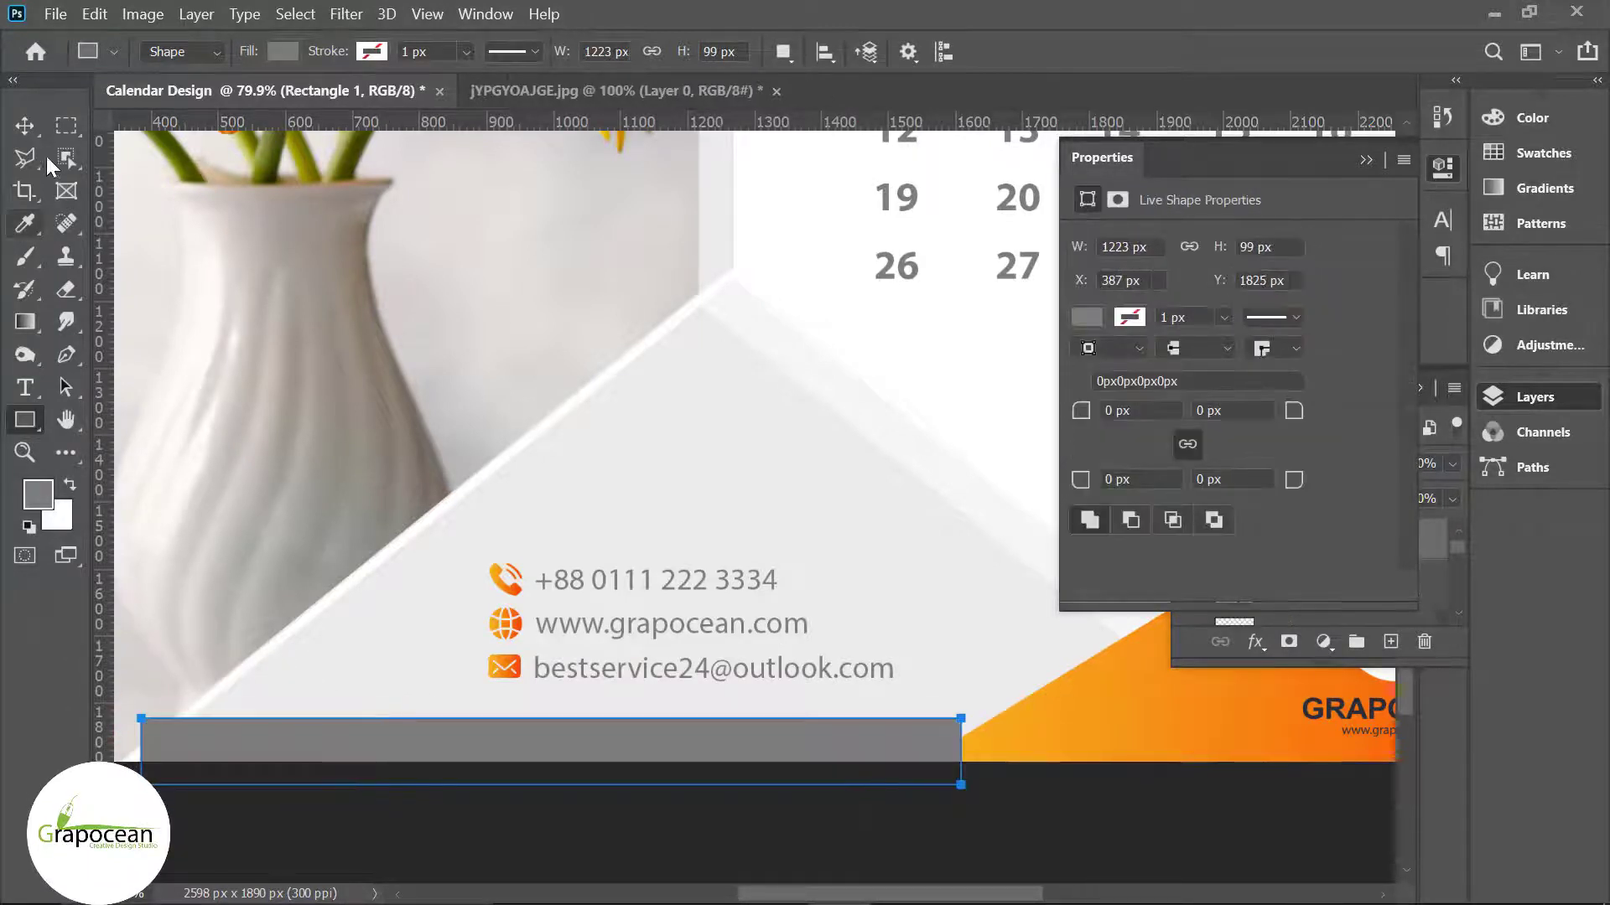
# Deselect, then move the grey rectangle up about 24 px.
pyautogui.press('v')
pyautogui.moveTo(376, 782); pyautogui.dragTo(379, 783)
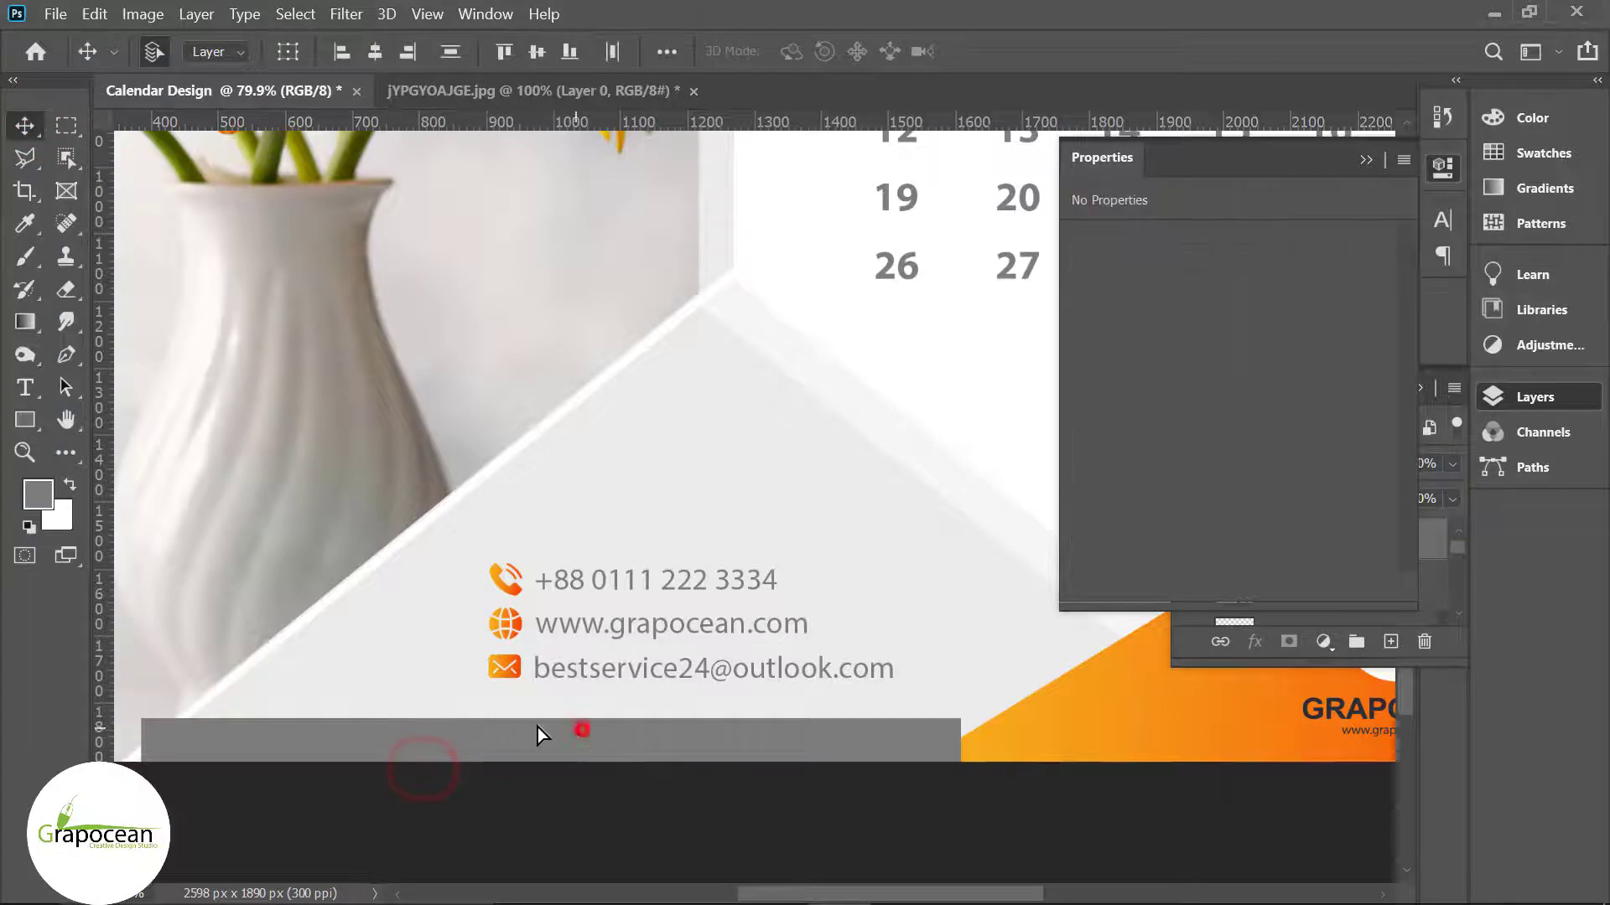
pyautogui.moveTo(717, 721); pyautogui.dragTo(717, 701)
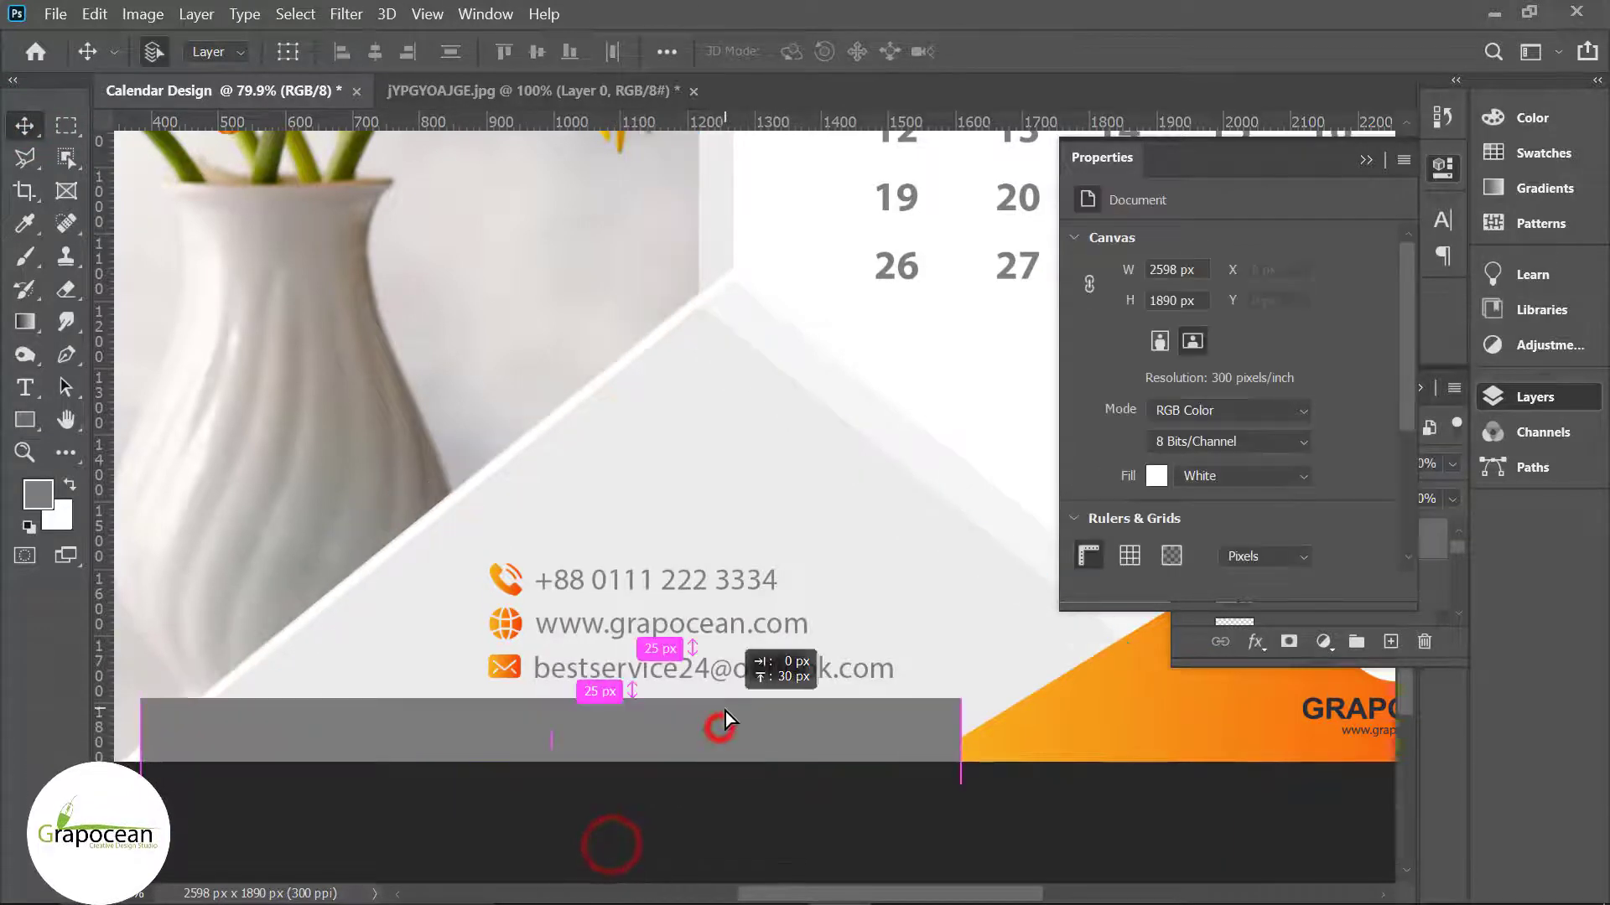
# Copy the gradient effect onto the grey rectangle and toggle its visibility to check it.
pyautogui.click(1366, 159)
pyautogui.scroll(-3, 1362, 558)
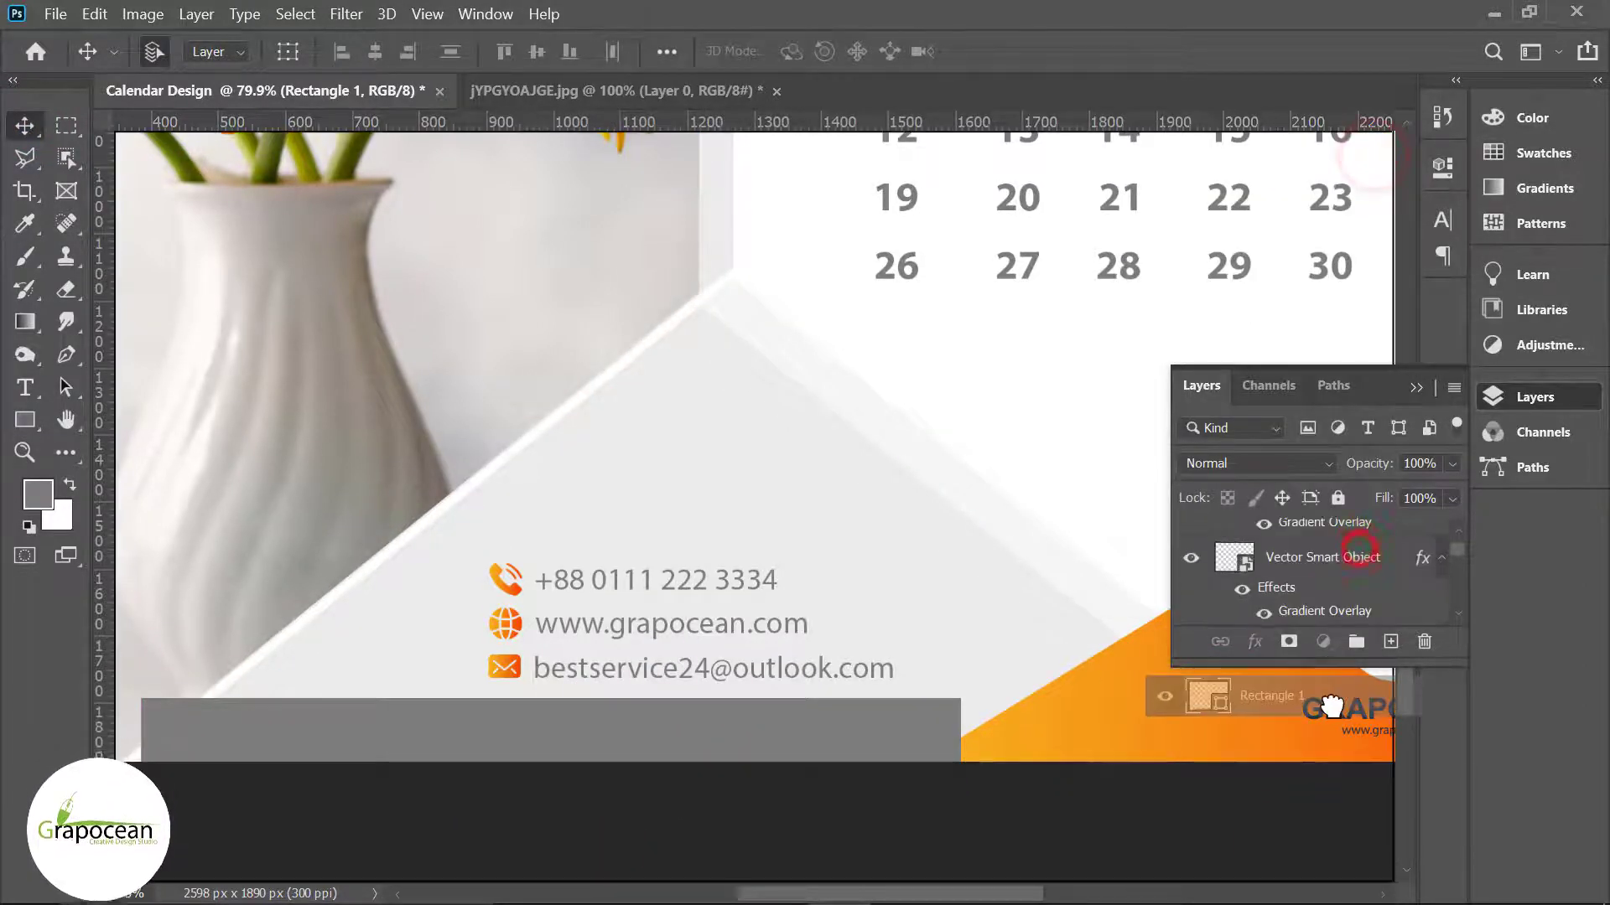
pyautogui.moveTo(1325, 638)
pyautogui.mouseDown()
pyautogui.moveTo(1352, 540)
pyautogui.moveTo(1308, 539)
pyautogui.mouseUp()
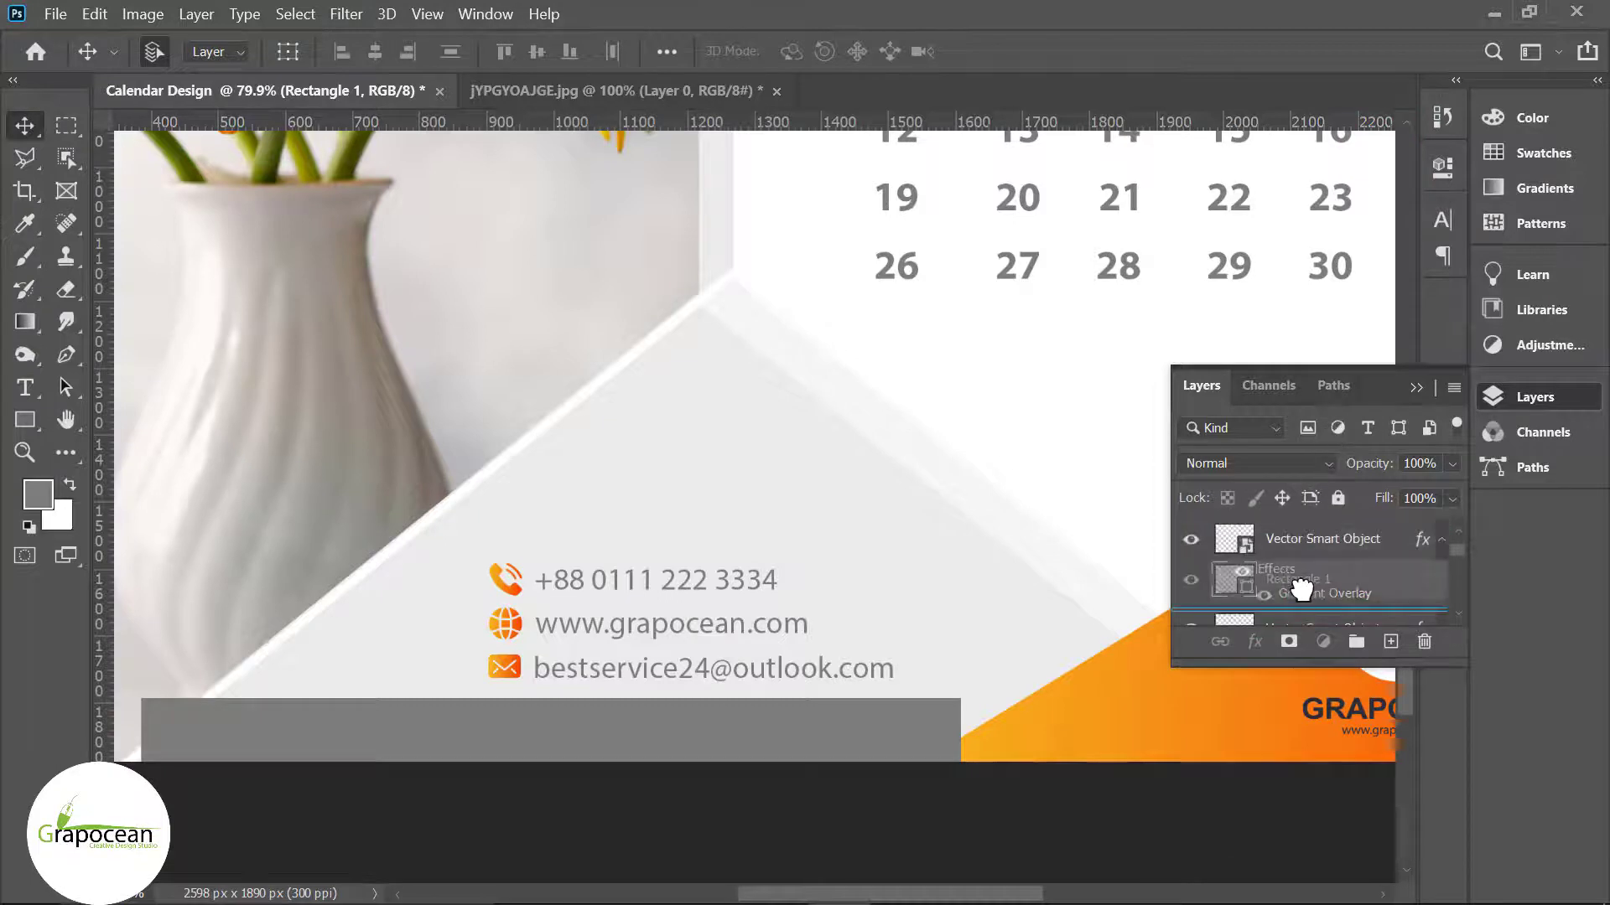
pyautogui.click(1192, 591)
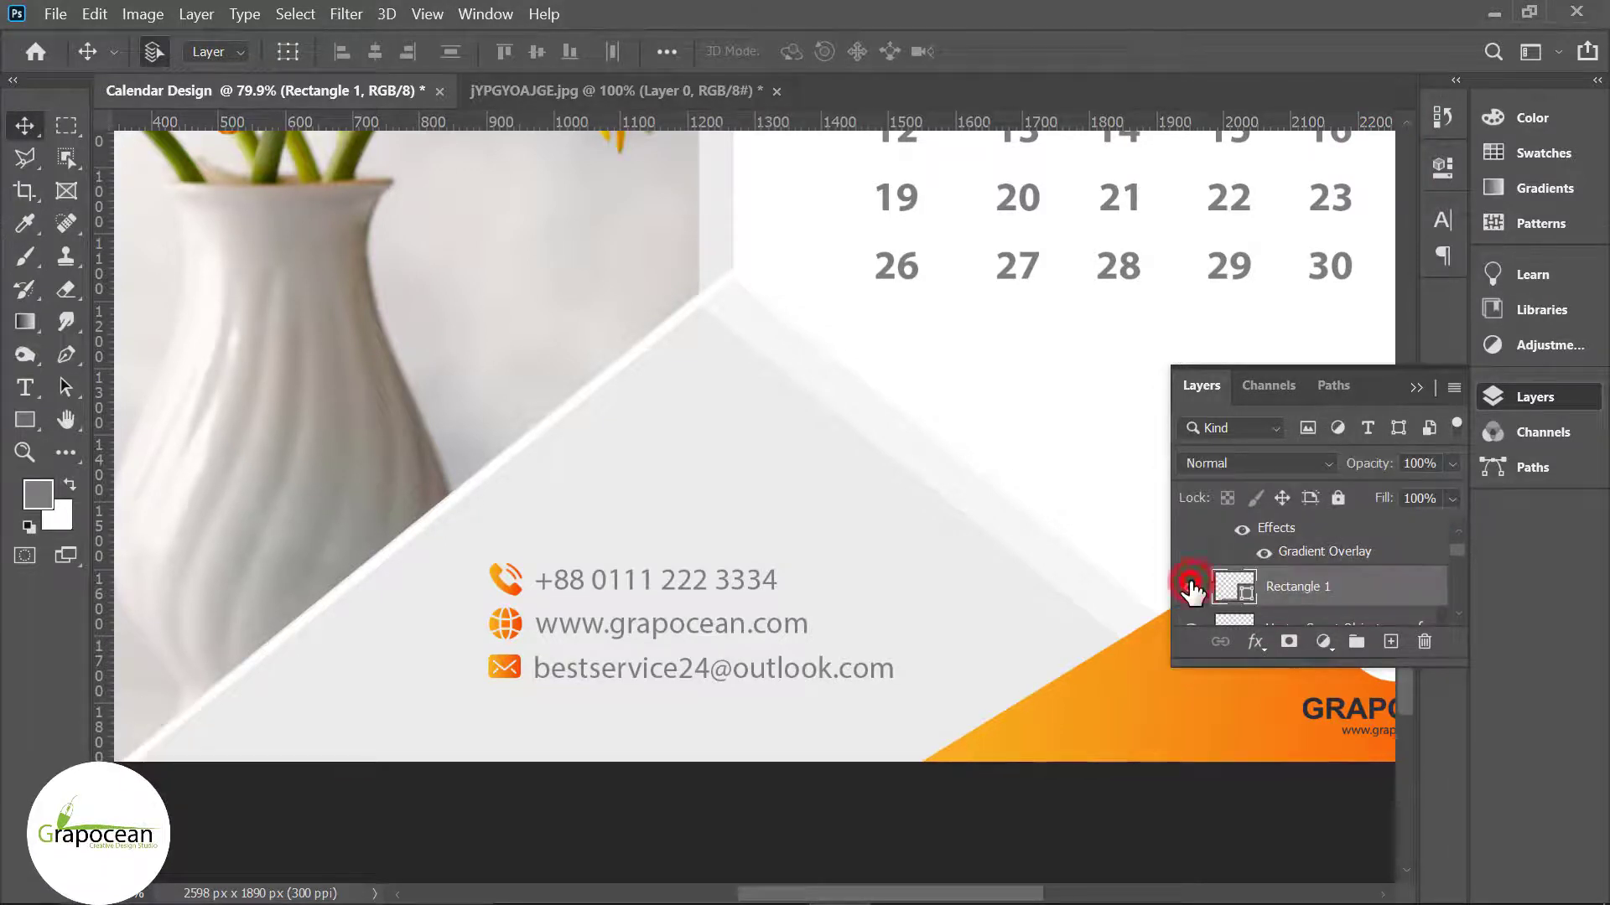
pyautogui.click(929, 609)
pyautogui.scroll(2, 1296, 610)
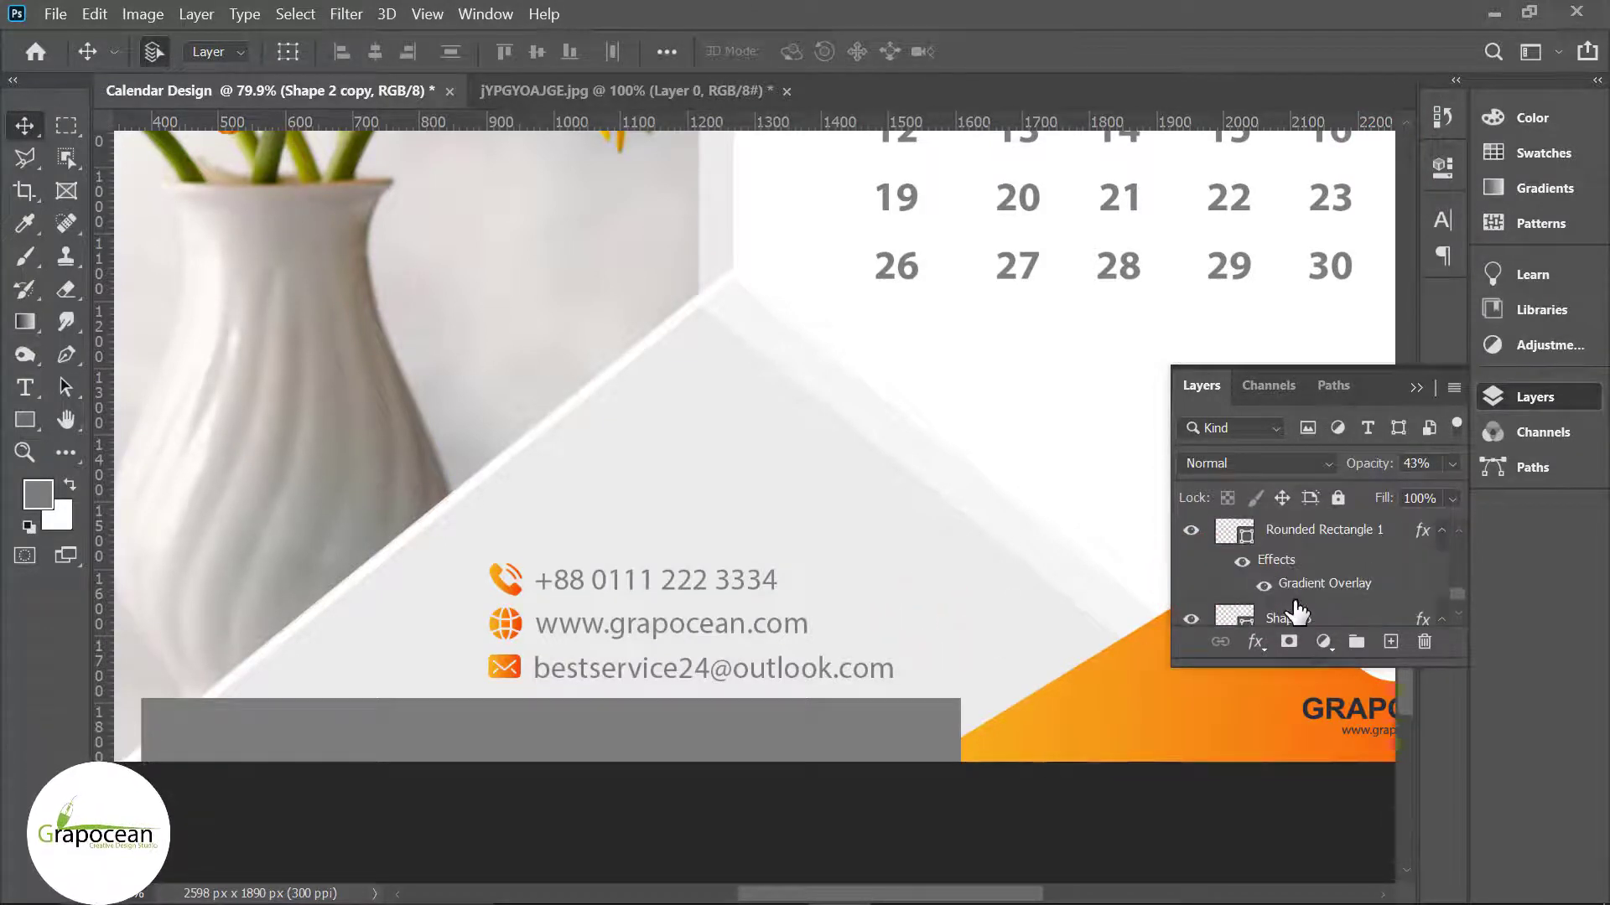
pyautogui.click(929, 710)
# Move Rectangle 1 above Shape 2 copy and make it a clipping mask.
pyautogui.moveTo(1286, 537); pyautogui.dragTo(1300, 706)
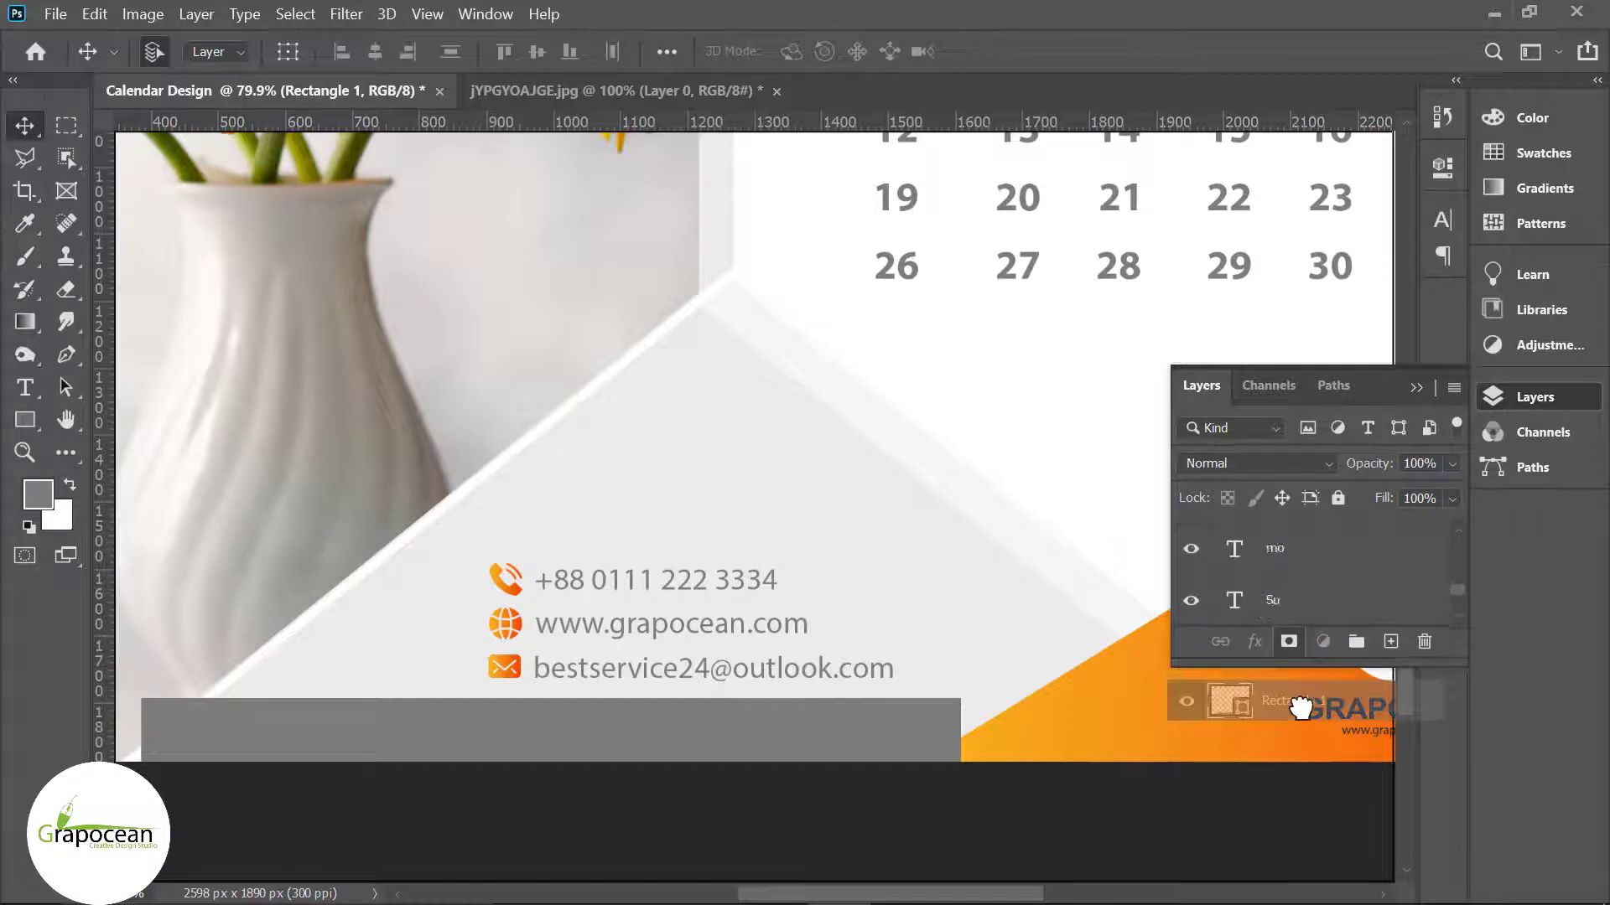
pyautogui.moveTo(1300, 707)
pyautogui.mouseDown()
pyautogui.moveTo(1270, 554)
pyautogui.moveTo(1344, 551)
pyautogui.mouseUp()
pyautogui.rightClick(1344, 552)
pyautogui.click(1099, 509)
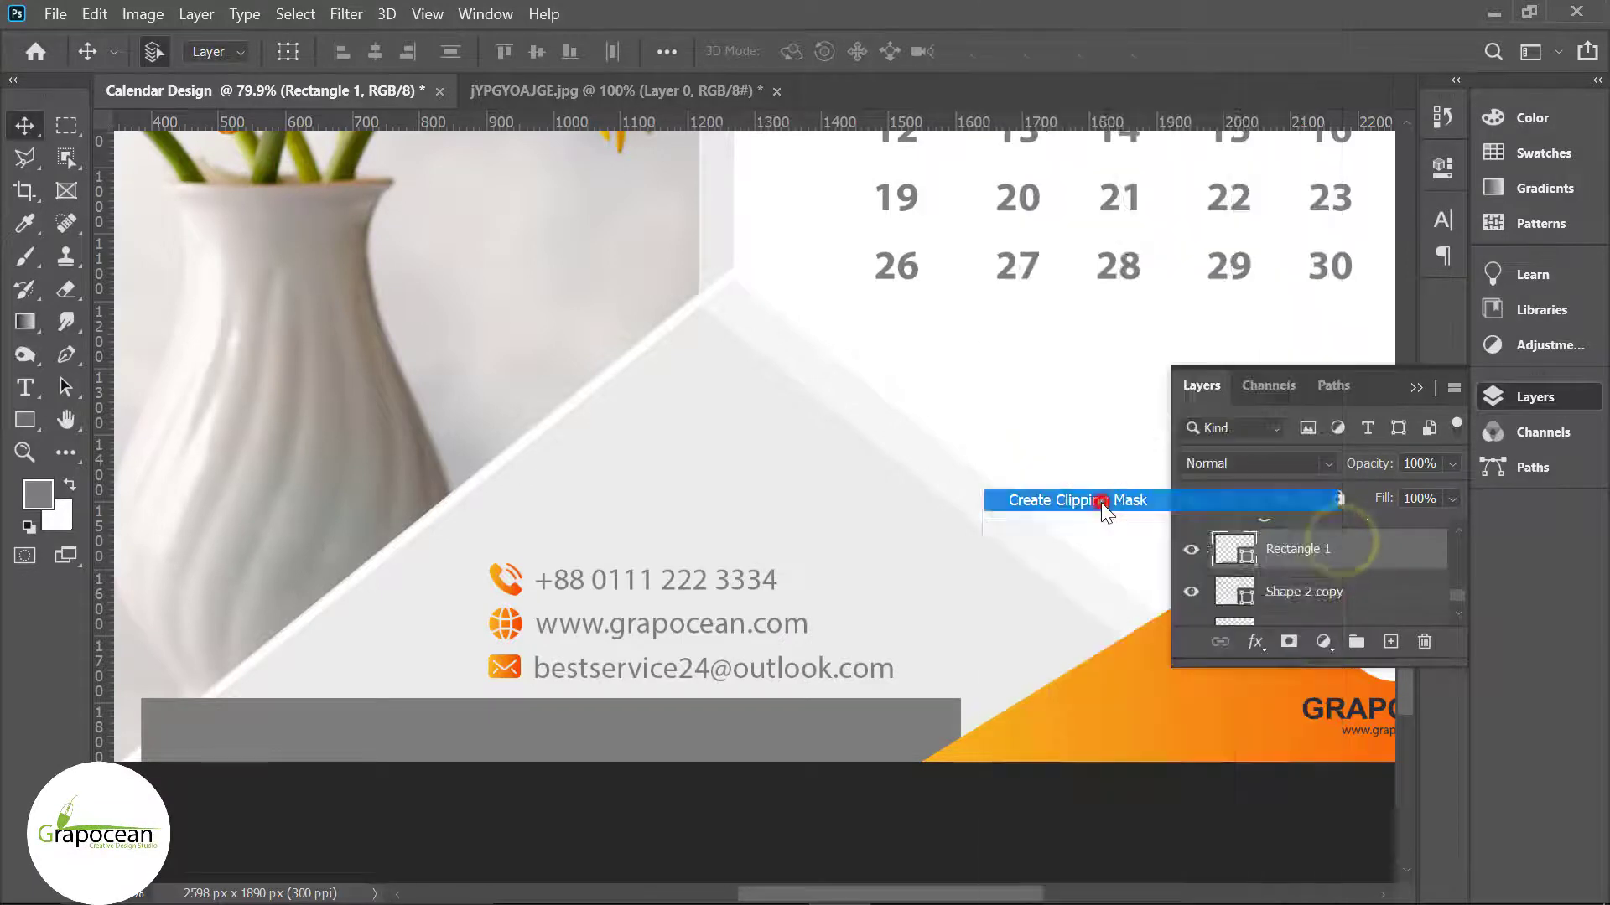
# Shift the grey bar right and stretch both its edges wider with Free Transform.
pyautogui.moveTo(751, 735); pyautogui.dragTo(798, 744)
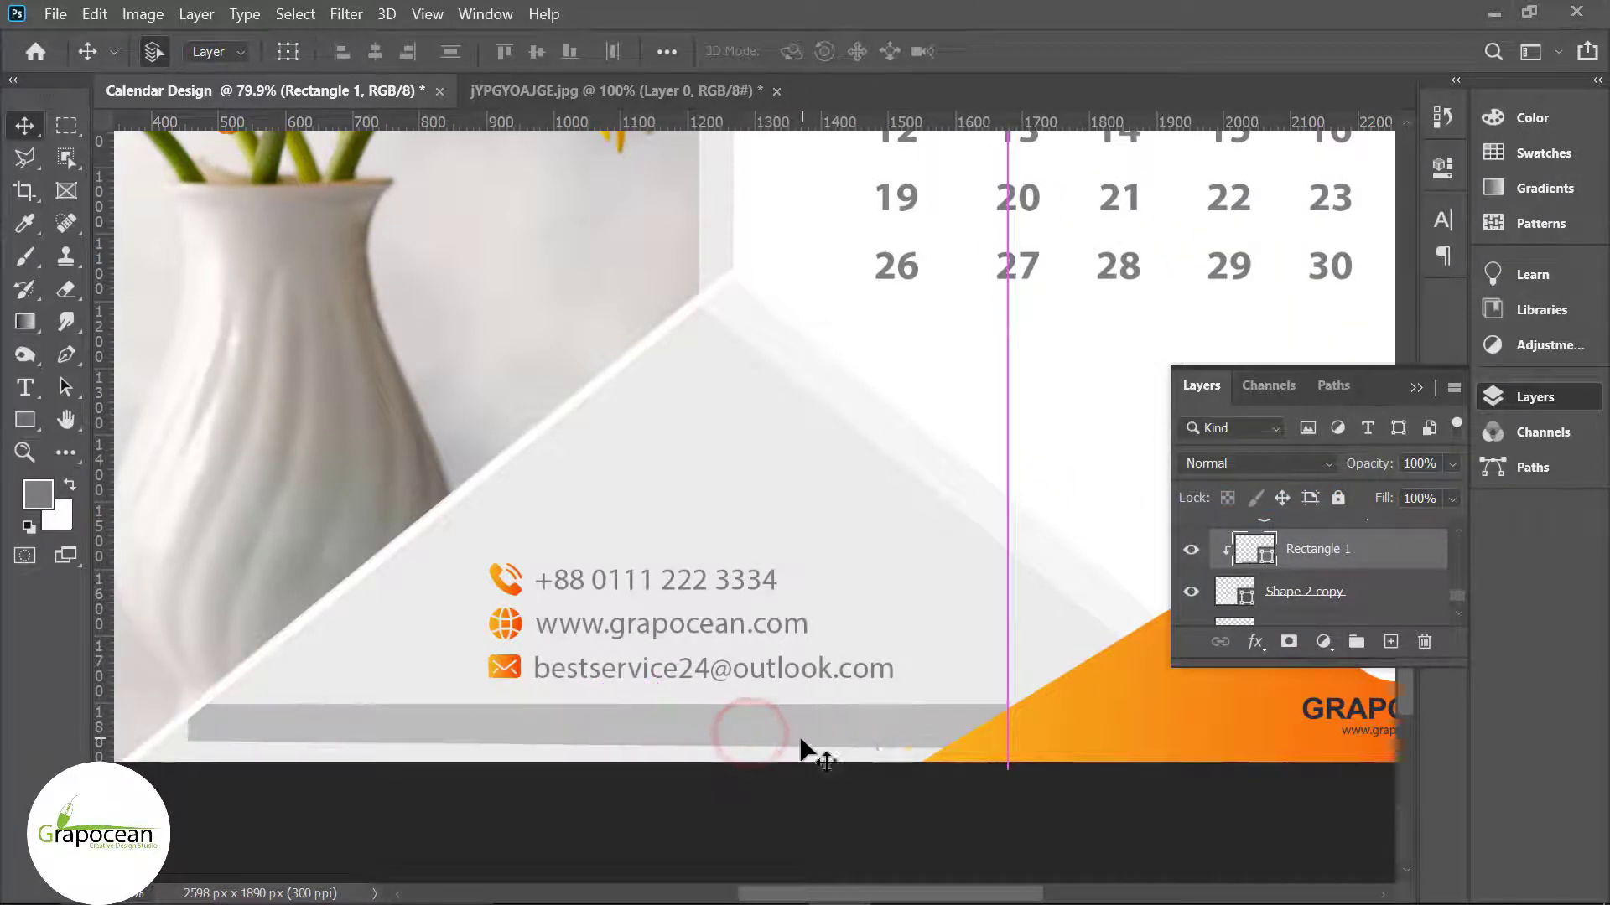
pyautogui.hotkey('ctrl', 't')
pyautogui.moveTo(1009, 736); pyautogui.dragTo(1091, 736)
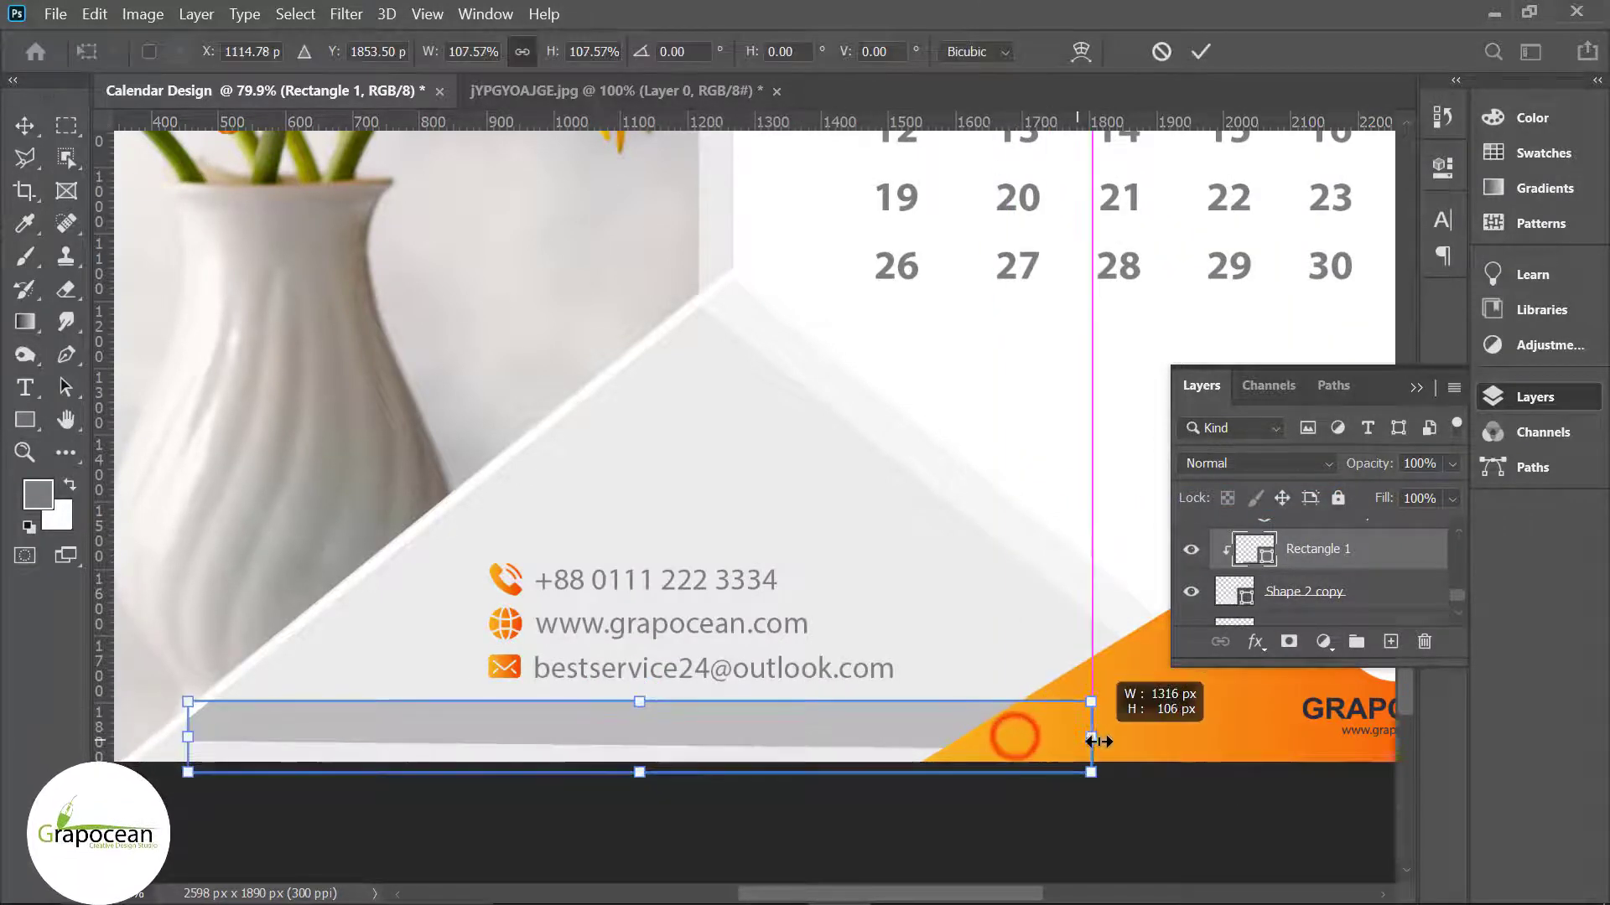
pyautogui.moveTo(192, 730); pyautogui.dragTo(147, 730)
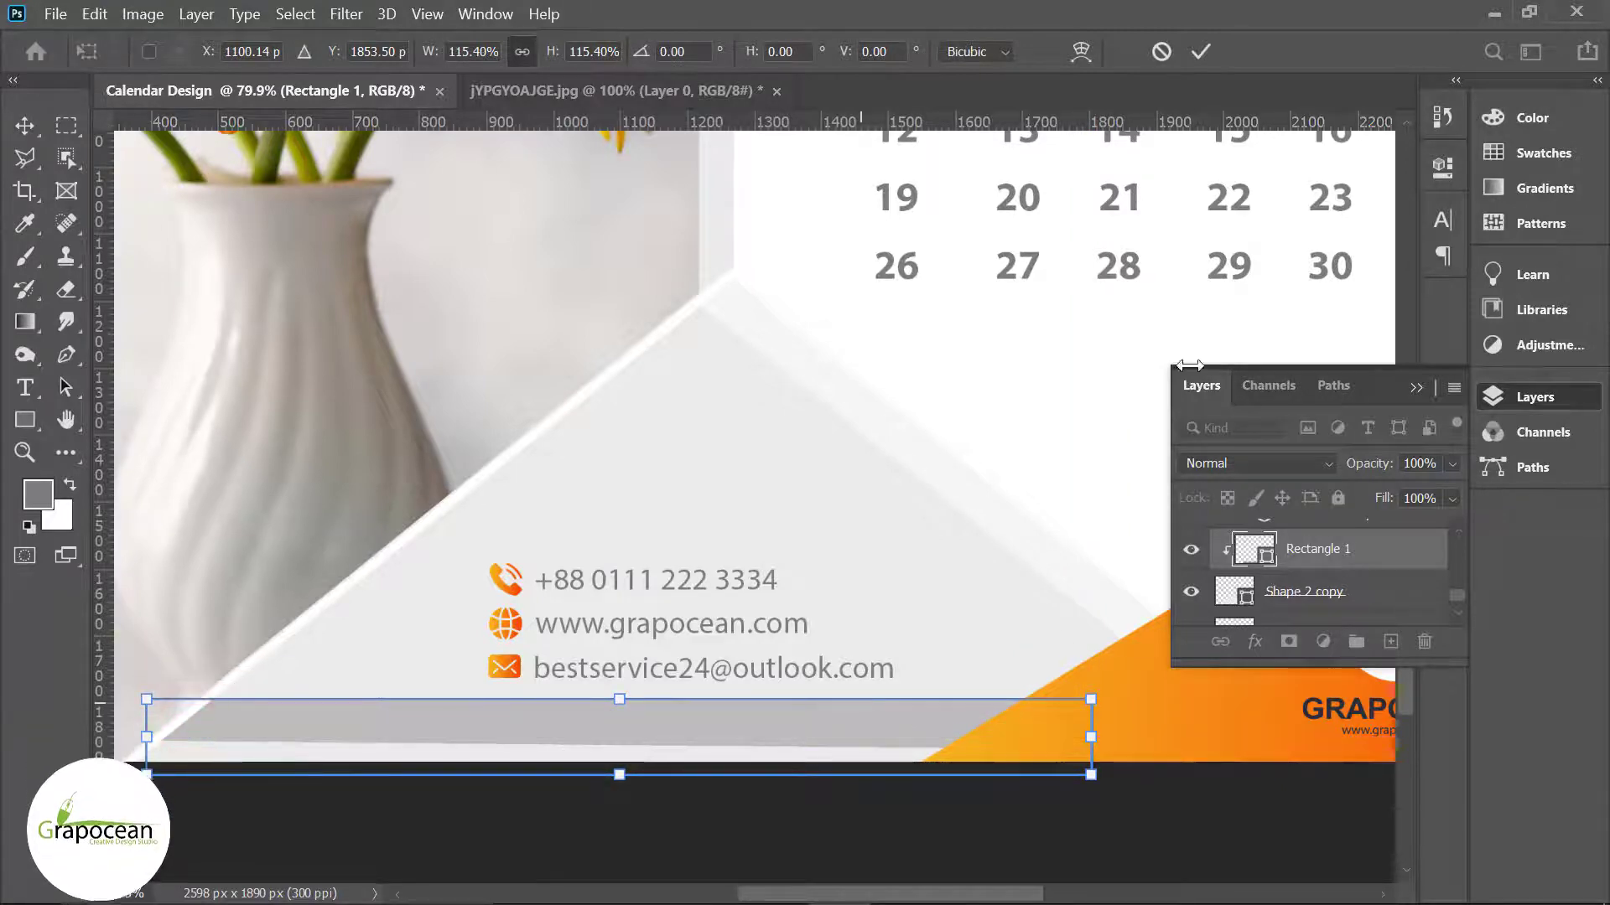
pyautogui.click(1208, 52)
pyautogui.hotkey('ctrl', '0')
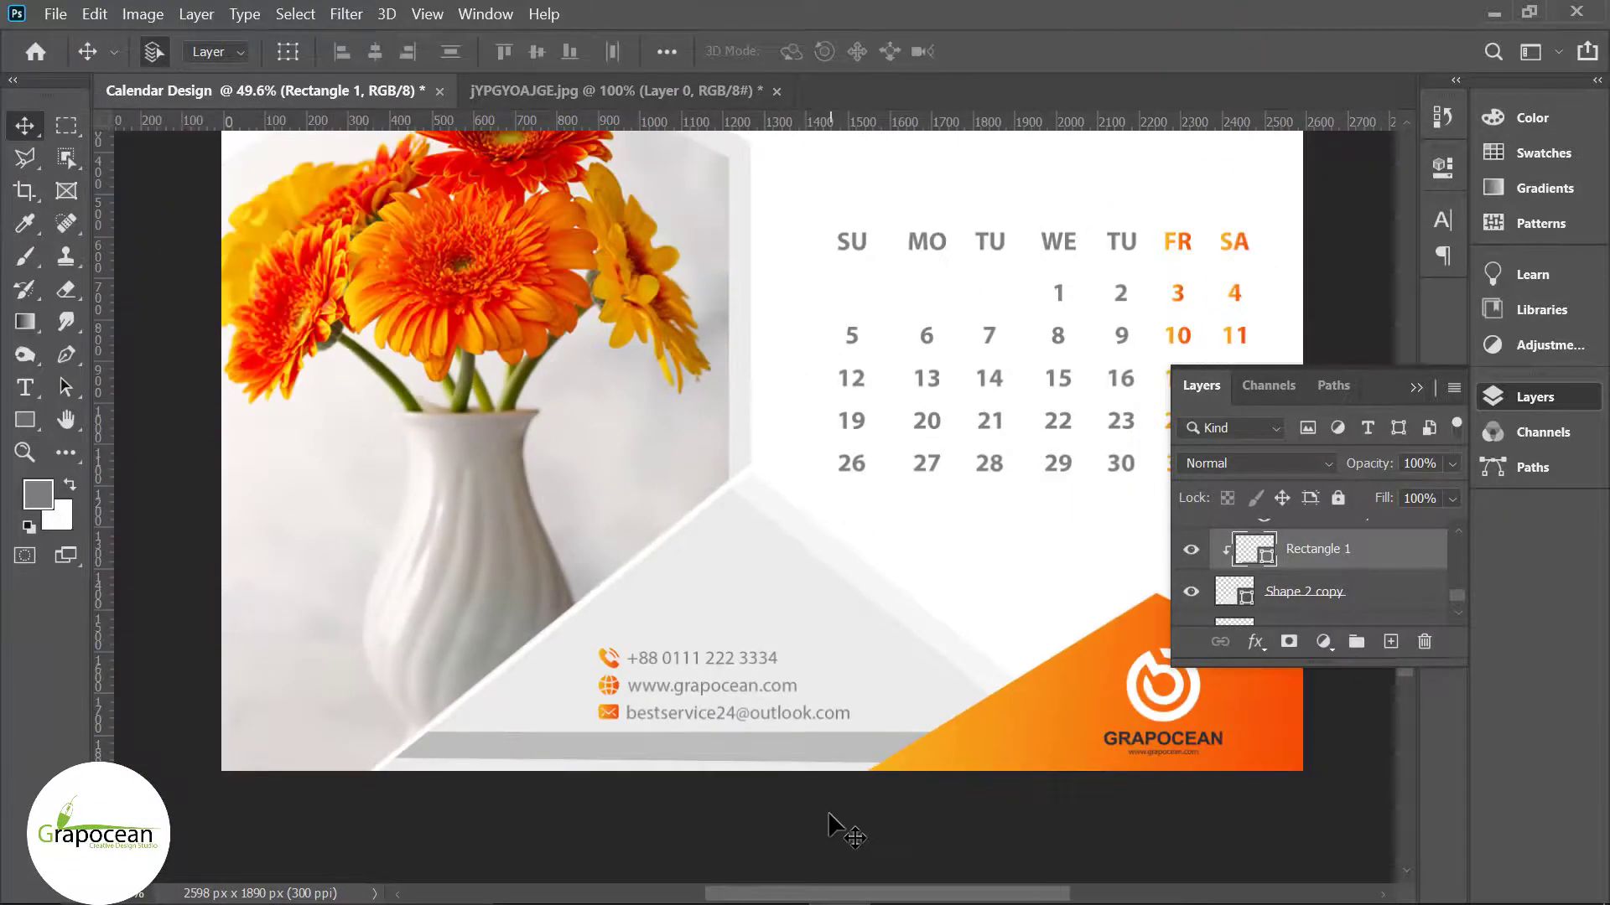
# Type 'BUY YOUR DESIGN FROM OUR WEBSITE' on the grey bar and select the whole line.
pyautogui.scroll(3, 765, 797)
pyautogui.scroll(2, 711, 776)
pyautogui.scroll(1, 469, 741)
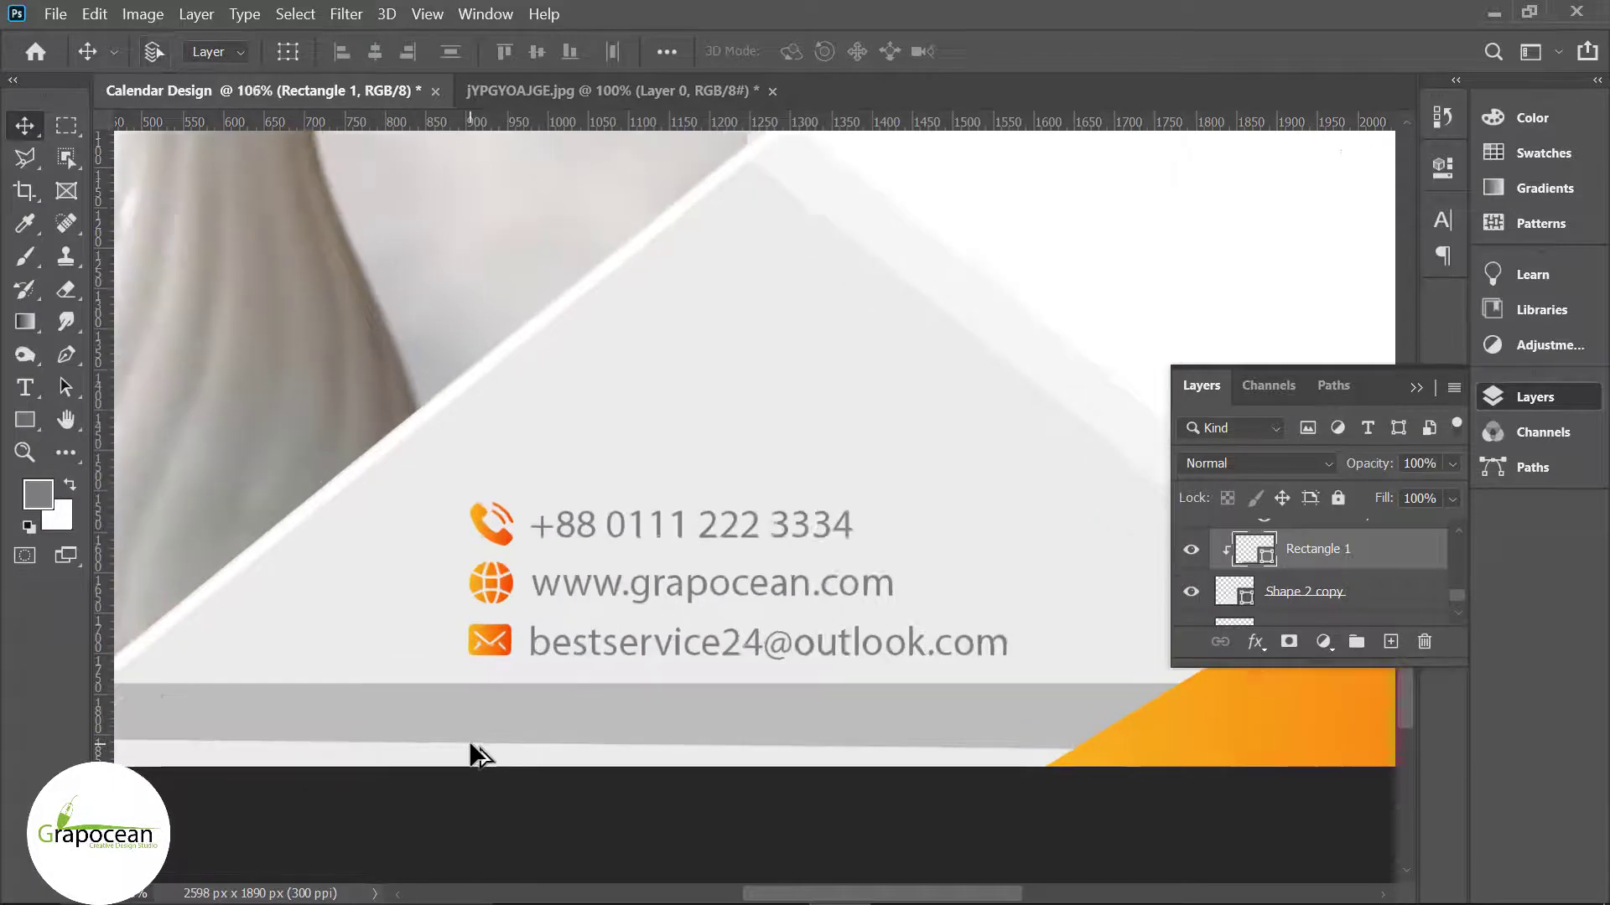
pyautogui.scroll(1, 470, 741)
pyautogui.click(25, 388)
pyautogui.scroll(-2, 1014, 748)
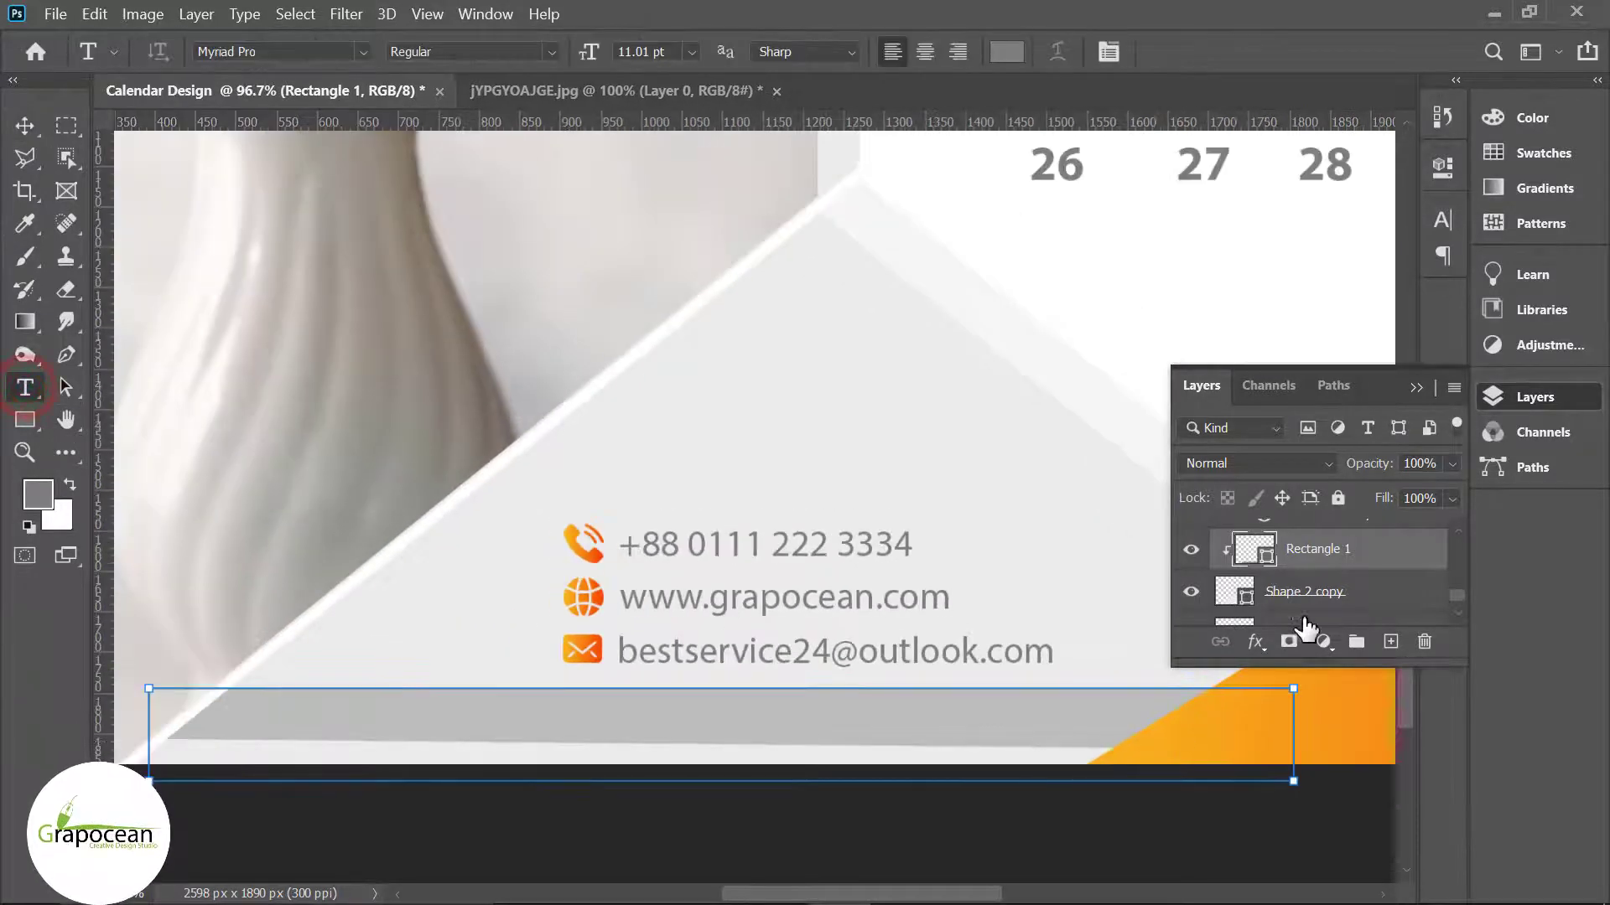
pyautogui.click(1391, 643)
pyautogui.click(516, 734)
pyautogui.write('BUY Y')
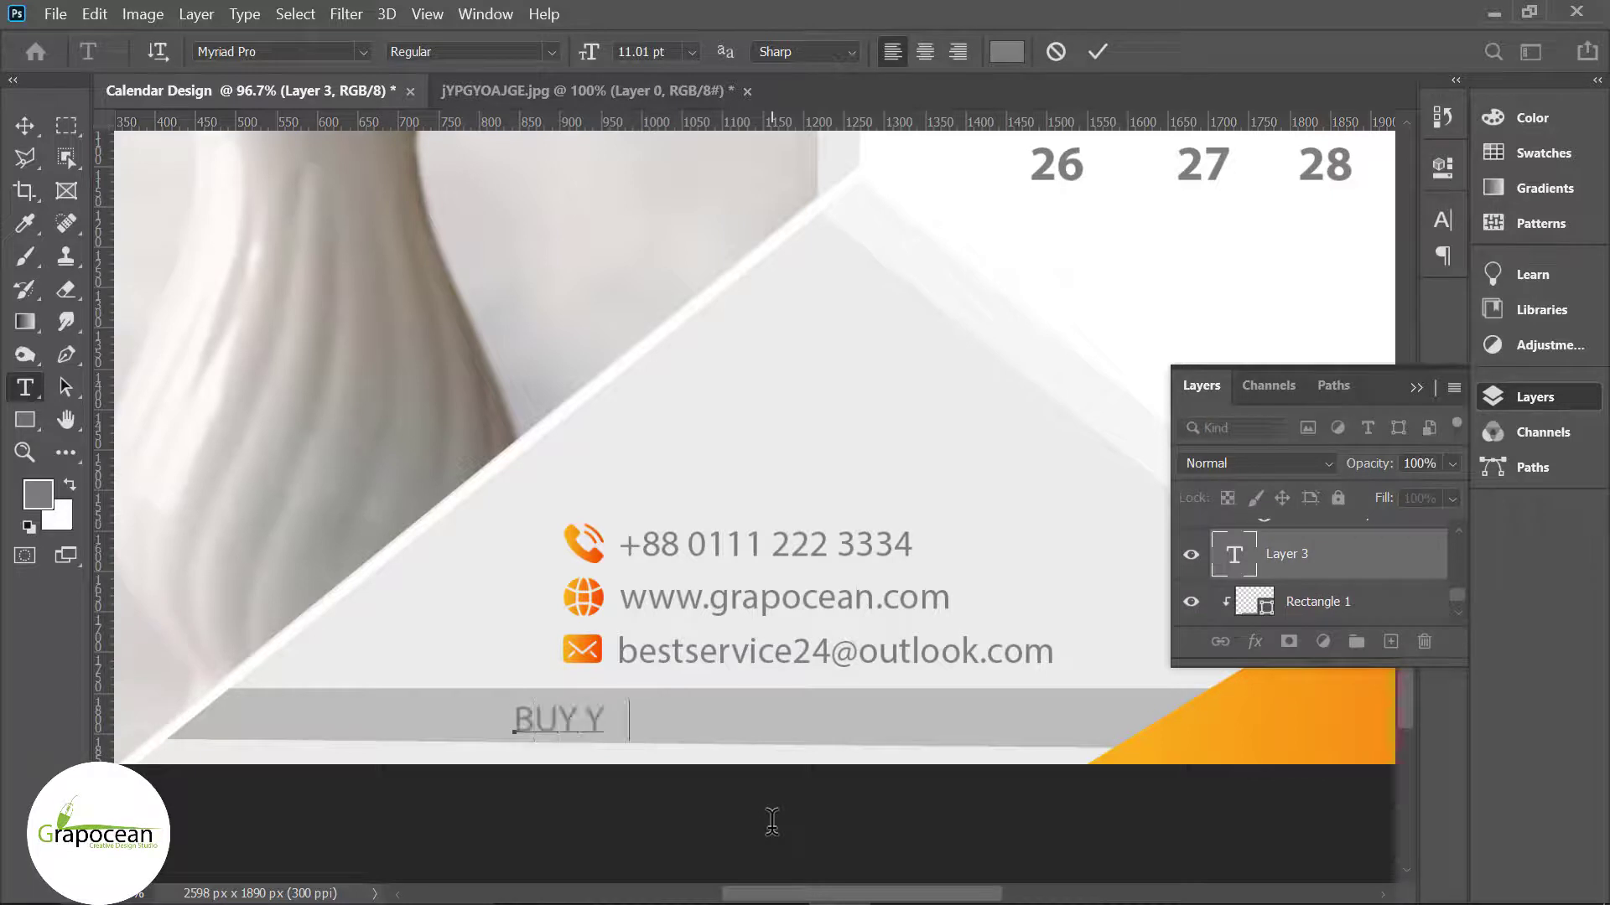
pyautogui.write('OUR DESIGN')
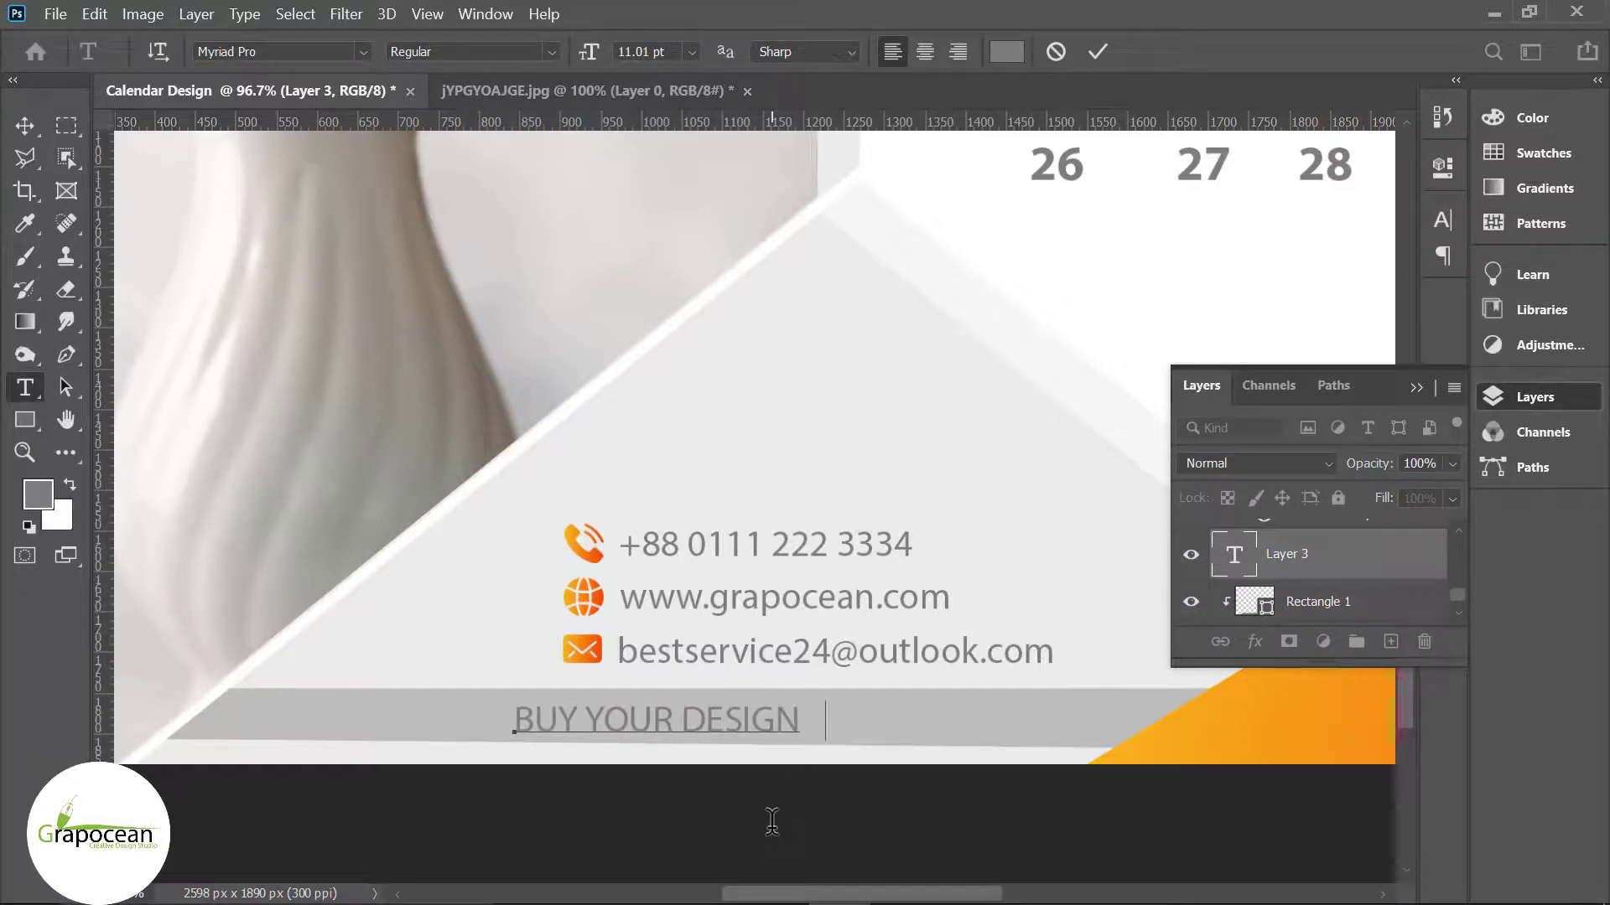
pyautogui.write('ROM US')
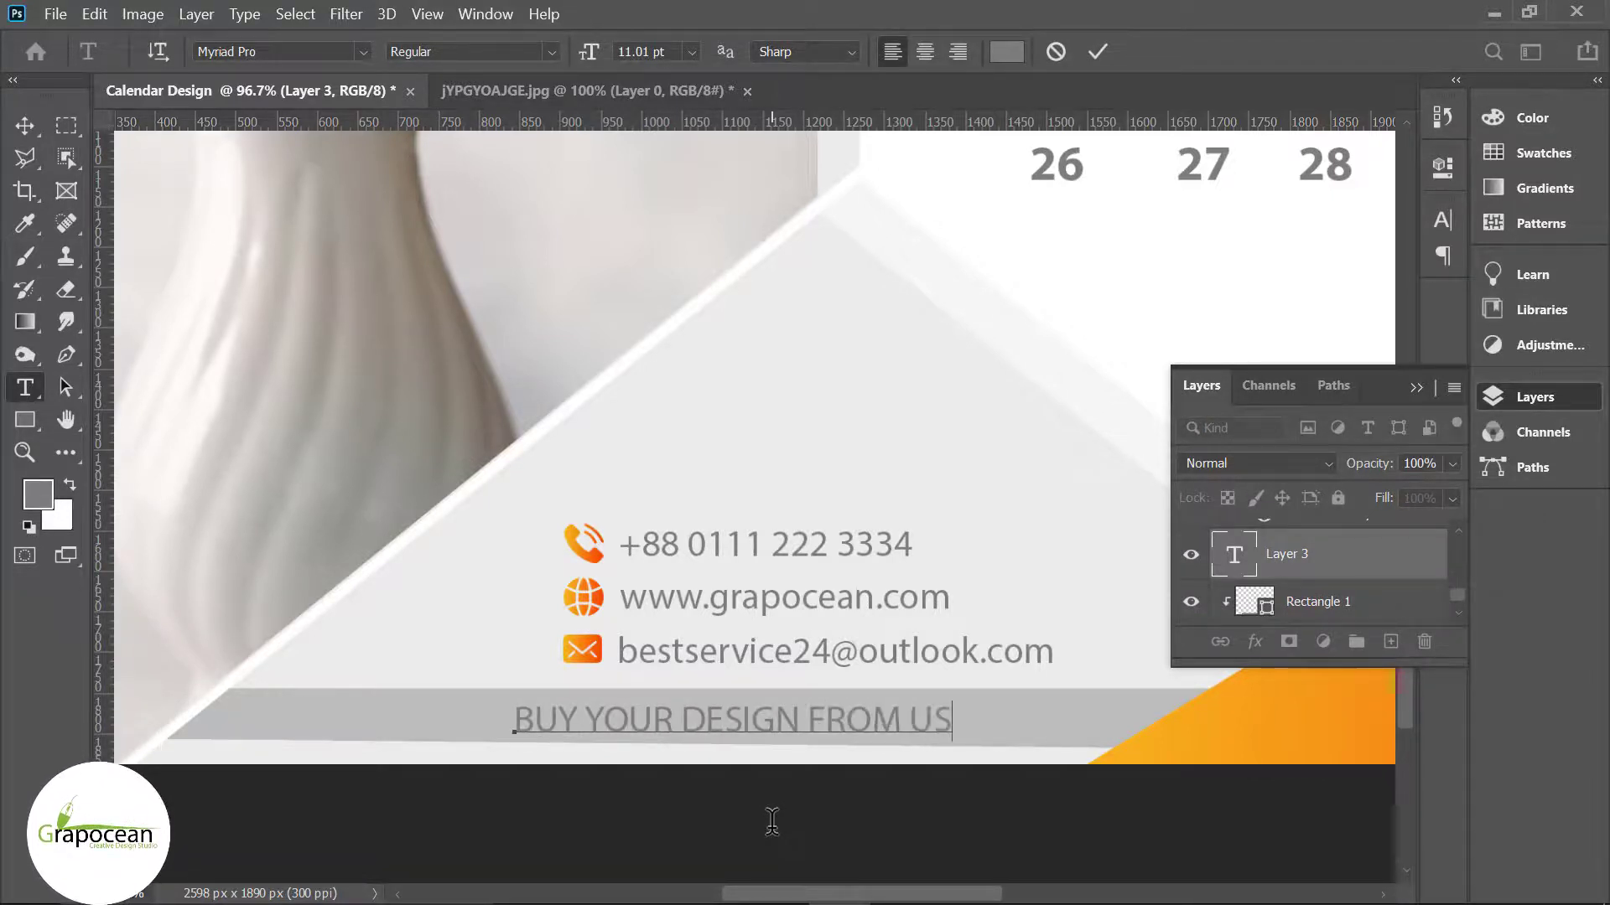
pyautogui.press('BackSpace')
pyautogui.press('BackSpace')
pyautogui.write('OUR WEB')
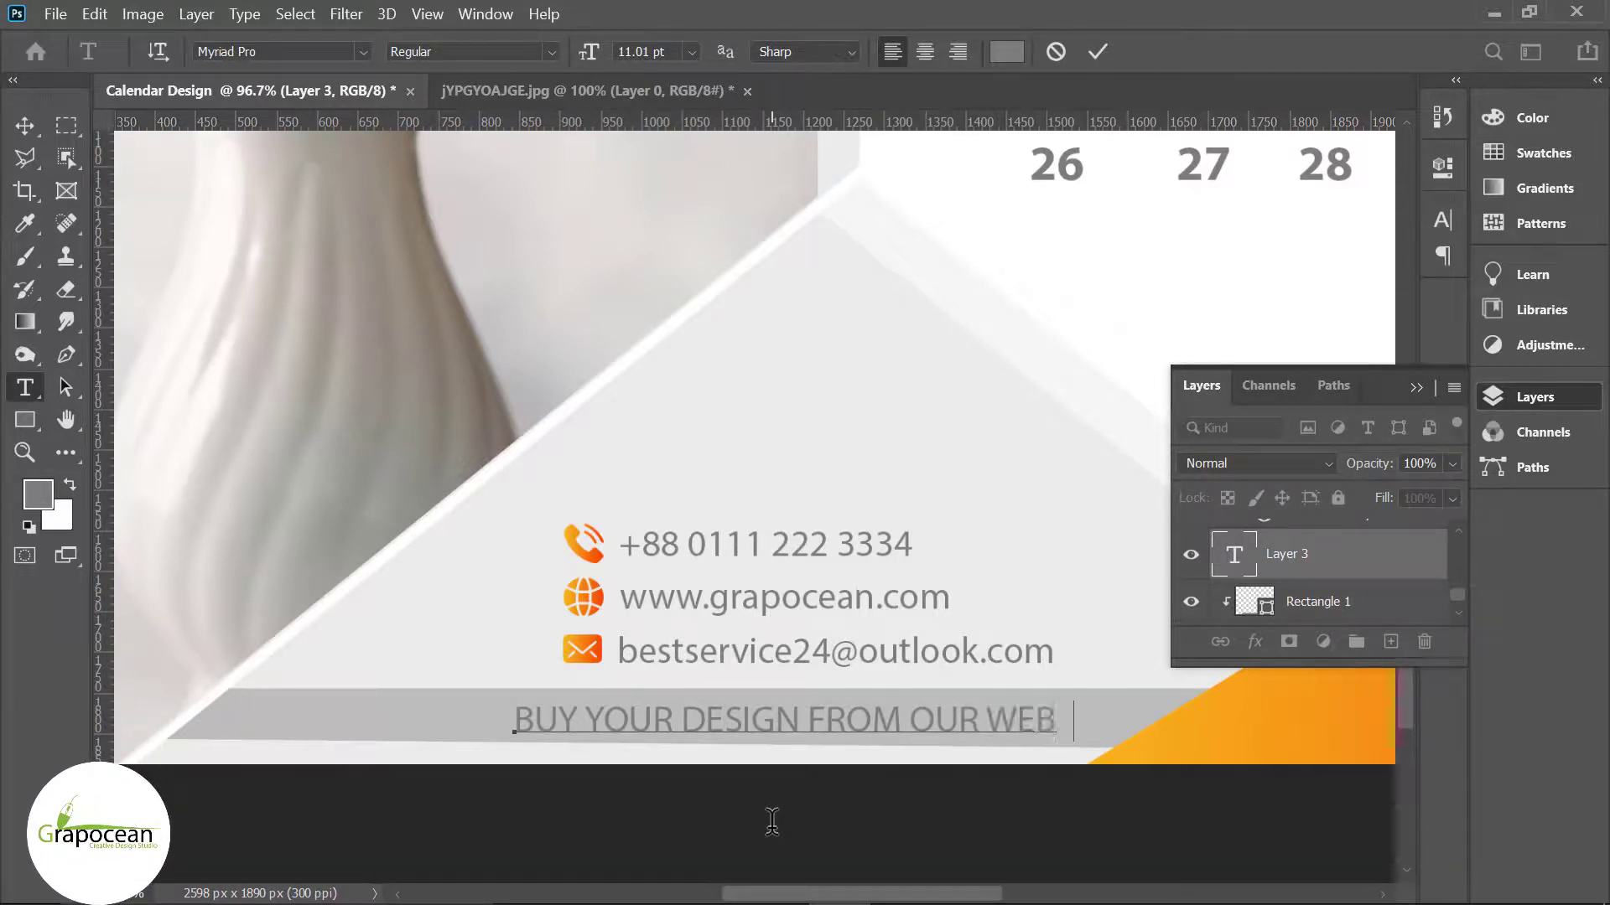
pyautogui.write('SITE')
pyautogui.moveTo(512, 717); pyautogui.dragTo(1119, 719)
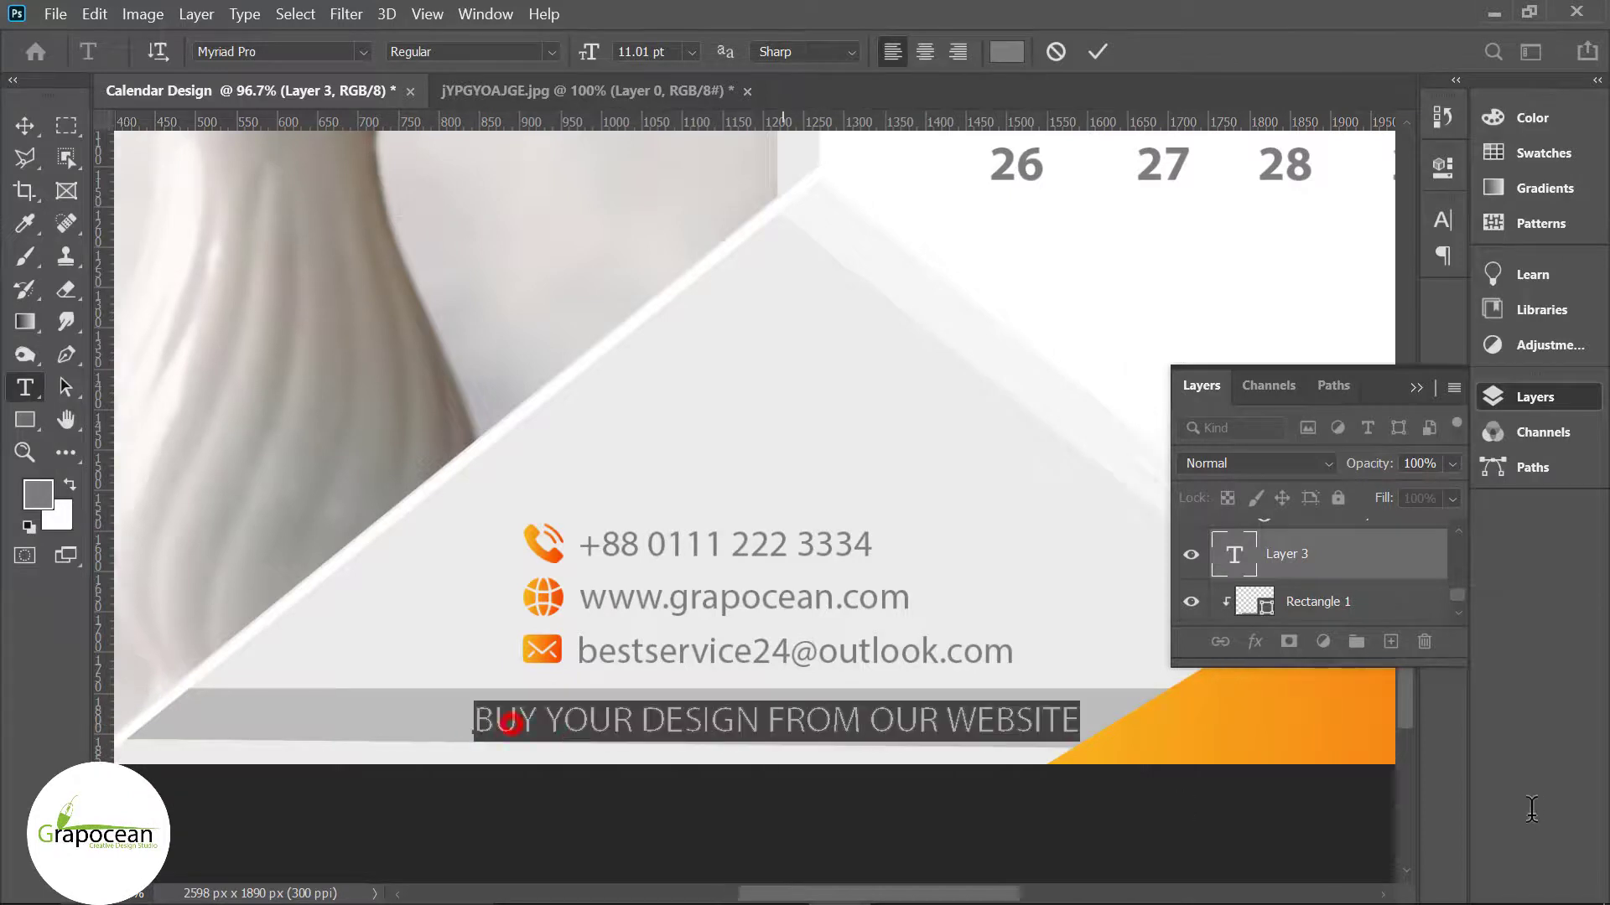
# Set the footer text's font style to Bold and commit it.
pyautogui.click(548, 51)
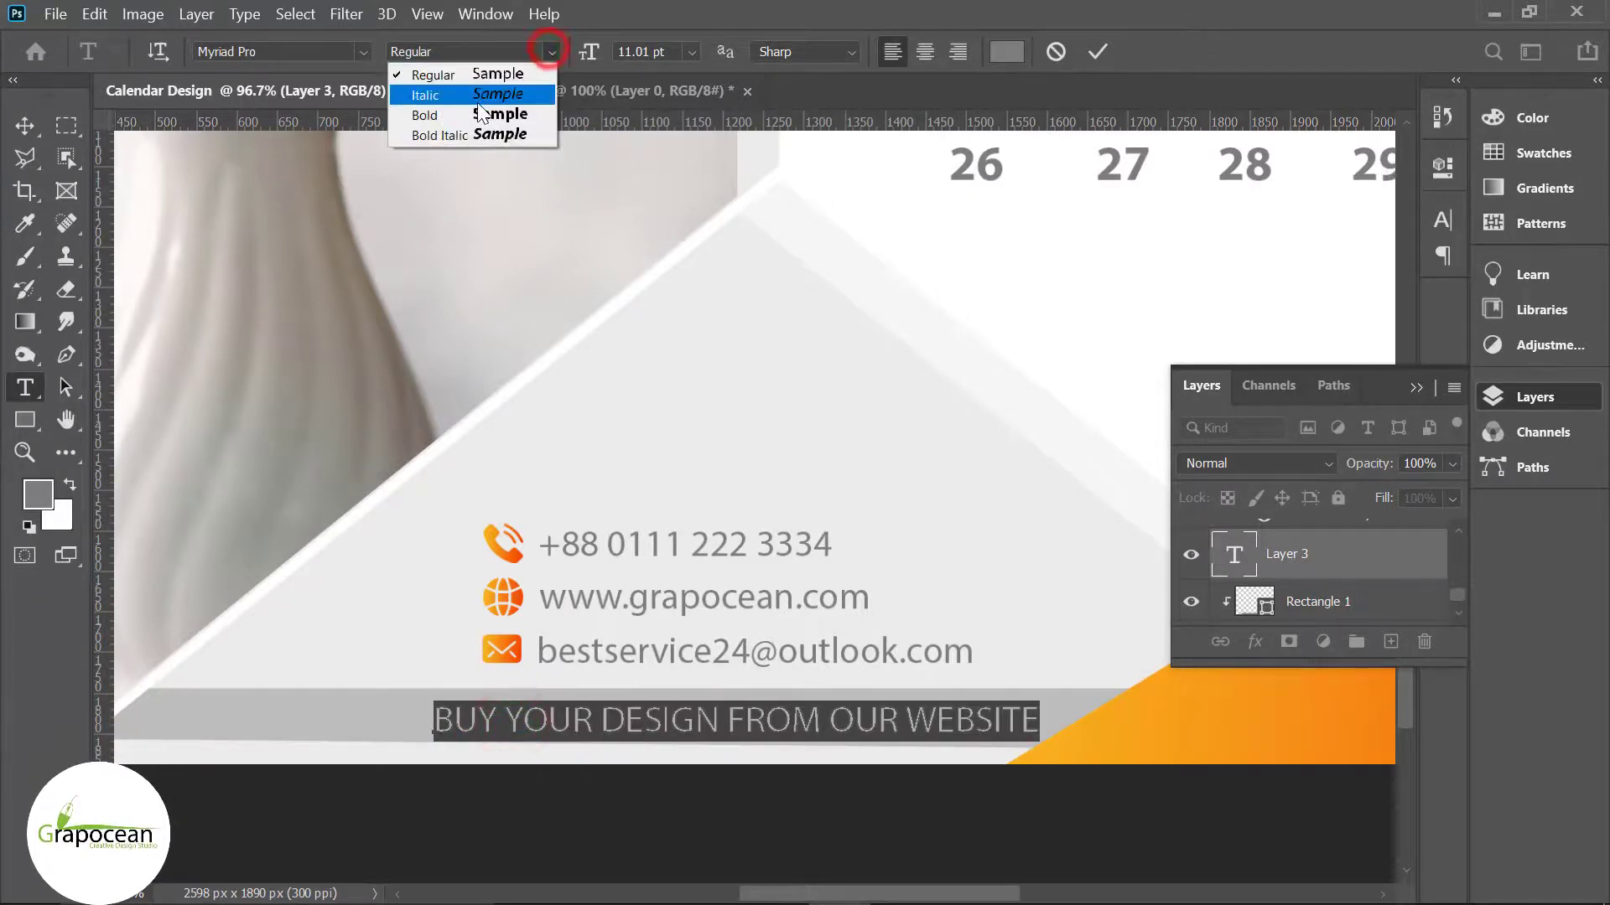
pyautogui.click(452, 102)
pyautogui.click(1376, 557)
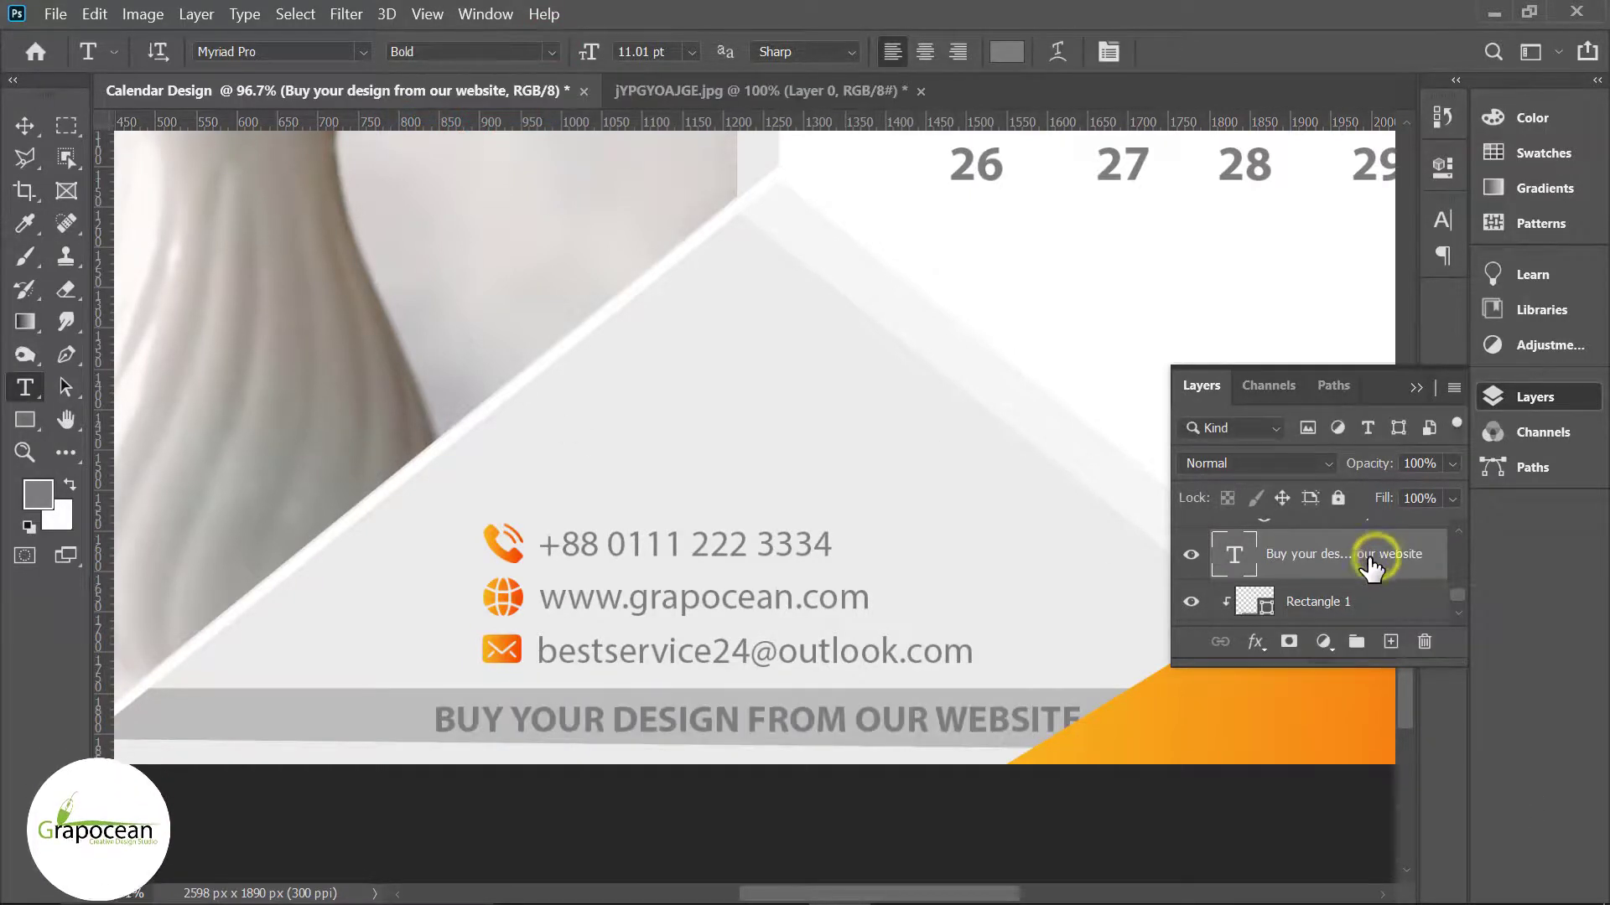
# Paste the orange gradient layer style onto the footer text and move it left.
pyautogui.rightClick(1373, 558)
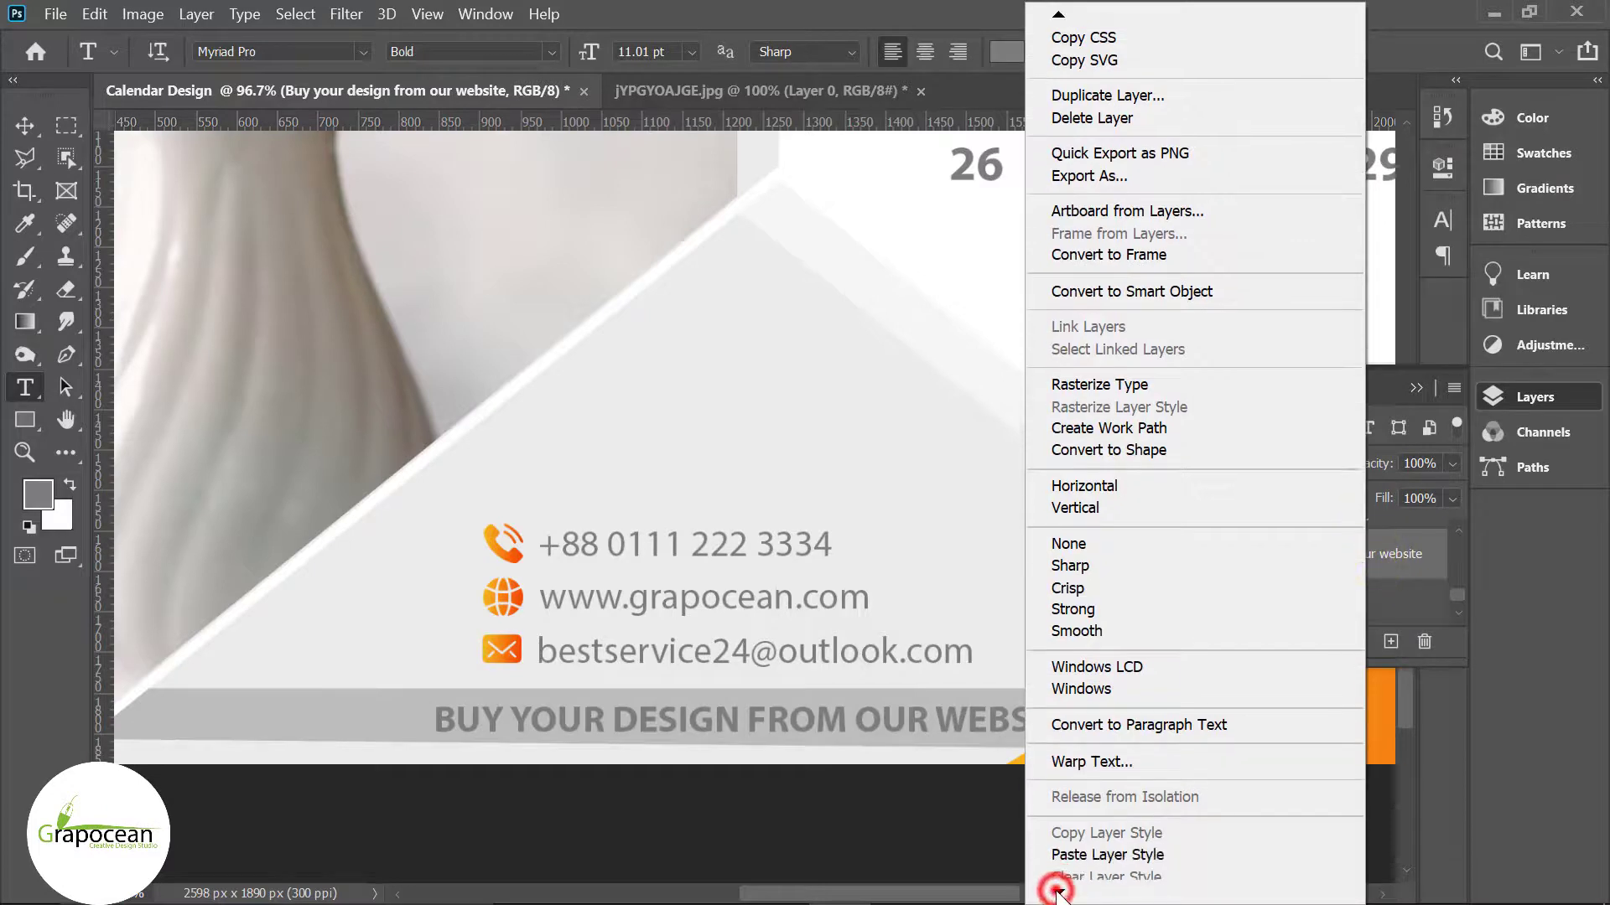
pyautogui.click(1094, 835)
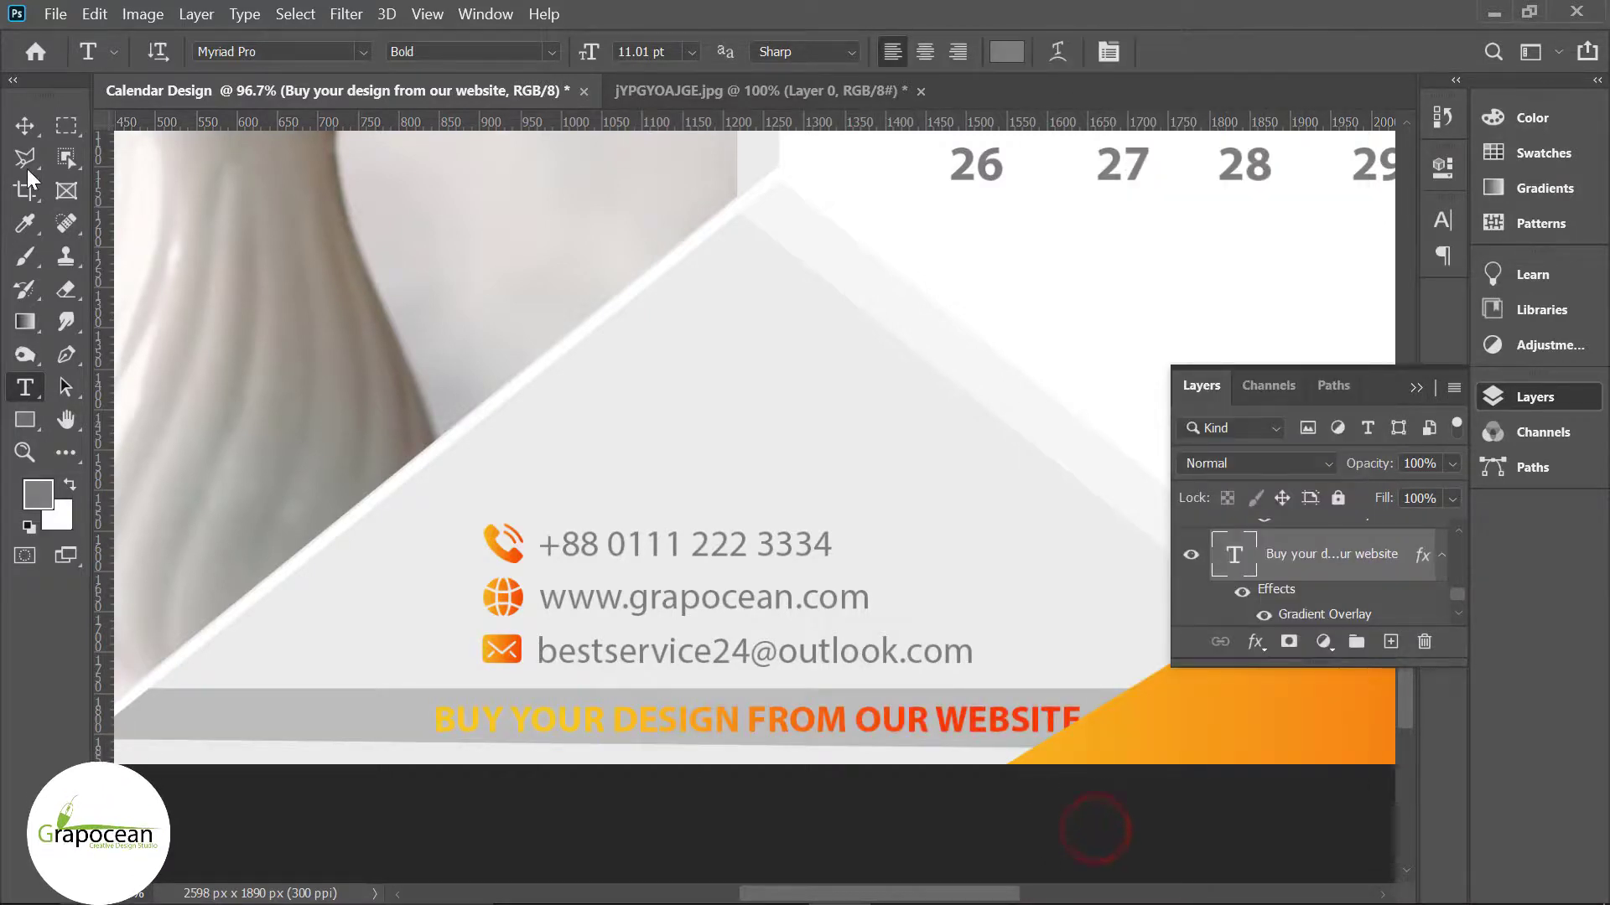
pyautogui.press('v')
pyautogui.moveTo(764, 738)
pyautogui.mouseDown()
pyautogui.moveTo(603, 737)
pyautogui.moveTo(721, 726)
pyautogui.mouseUp()
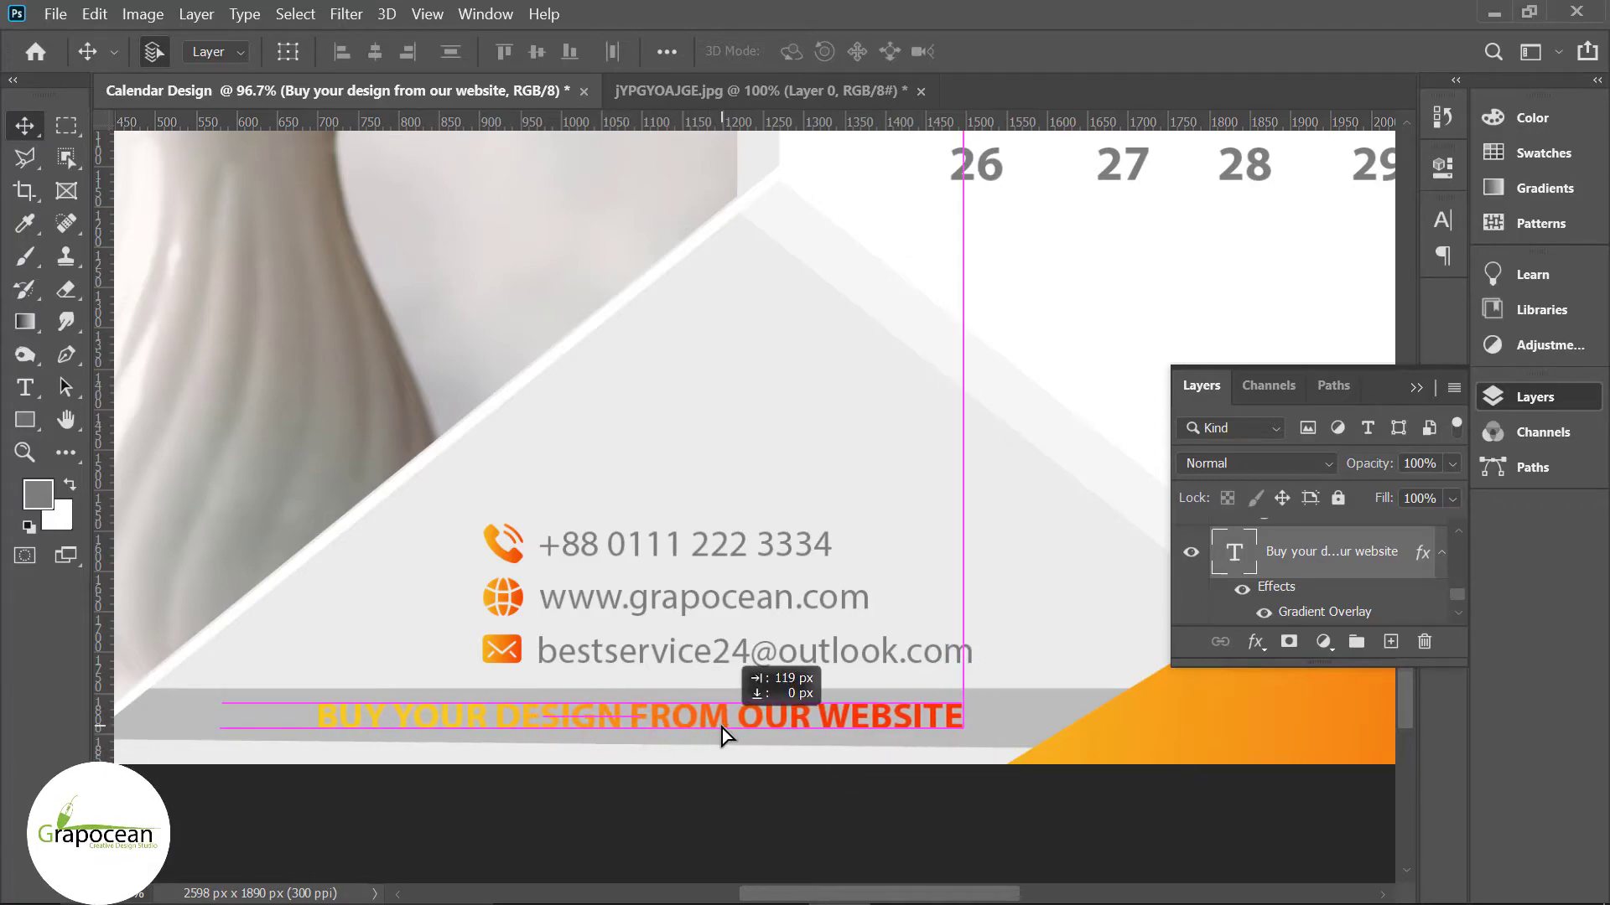